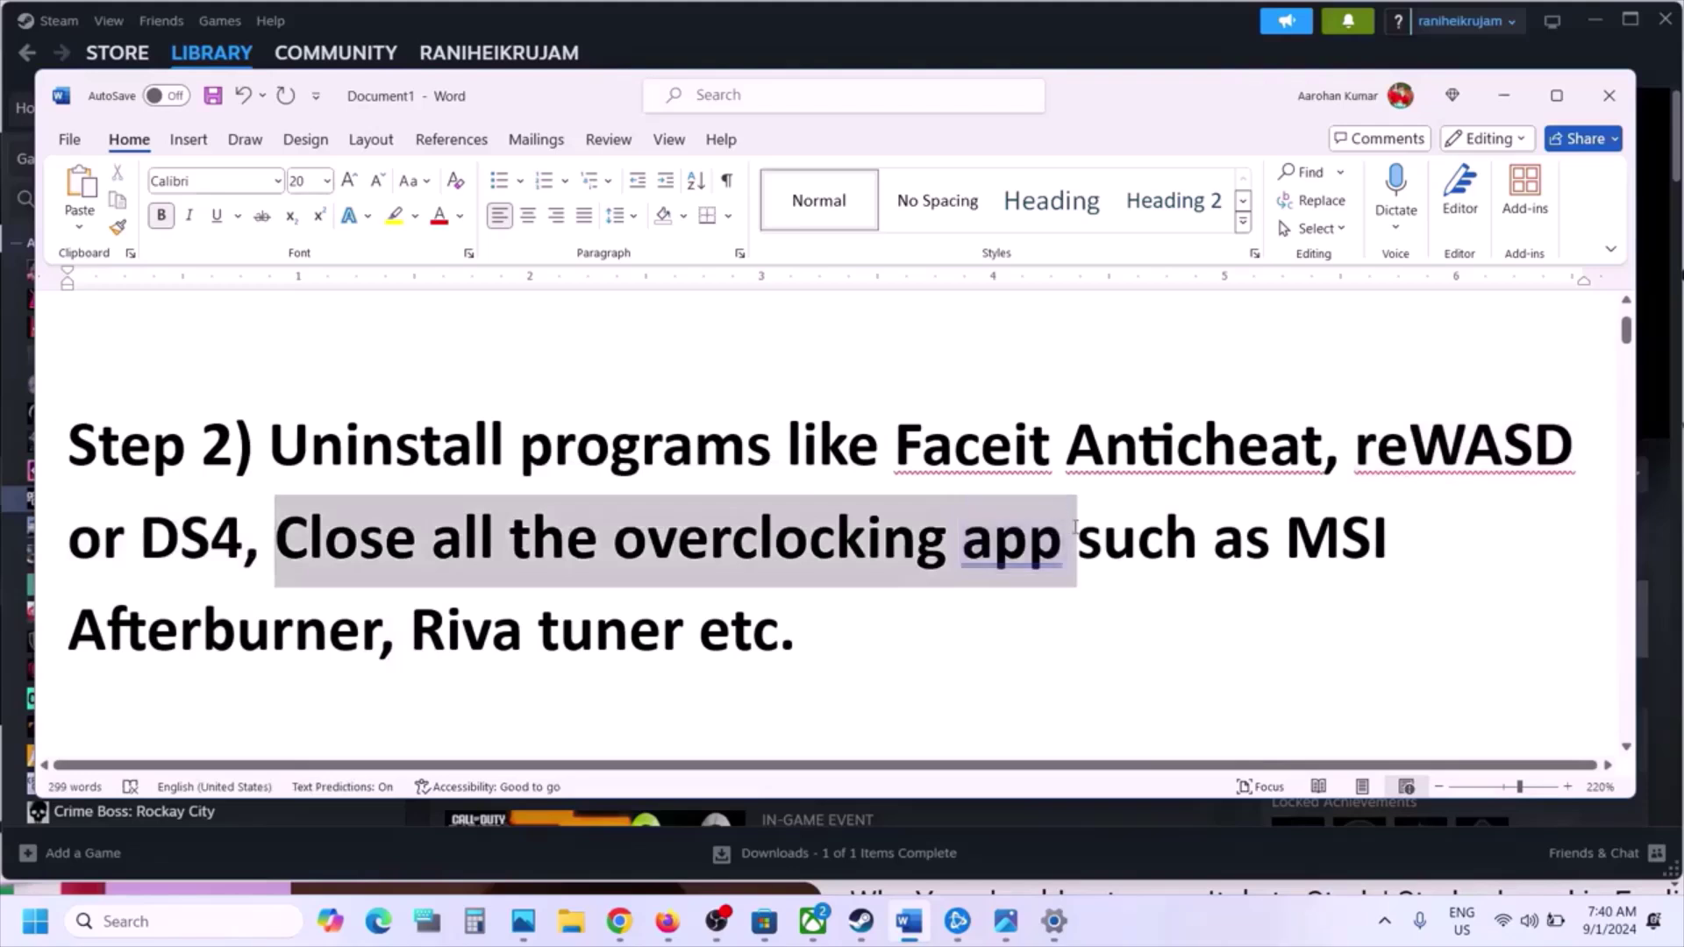
# Highlight the Step 2 advice in the Word document about closing overclocking apps such as MSI Afterburner and Riva tuner
pyautogui.moveTo(1082, 526); pyautogui.dragTo(751, 633)
pyautogui.click(421, 552)
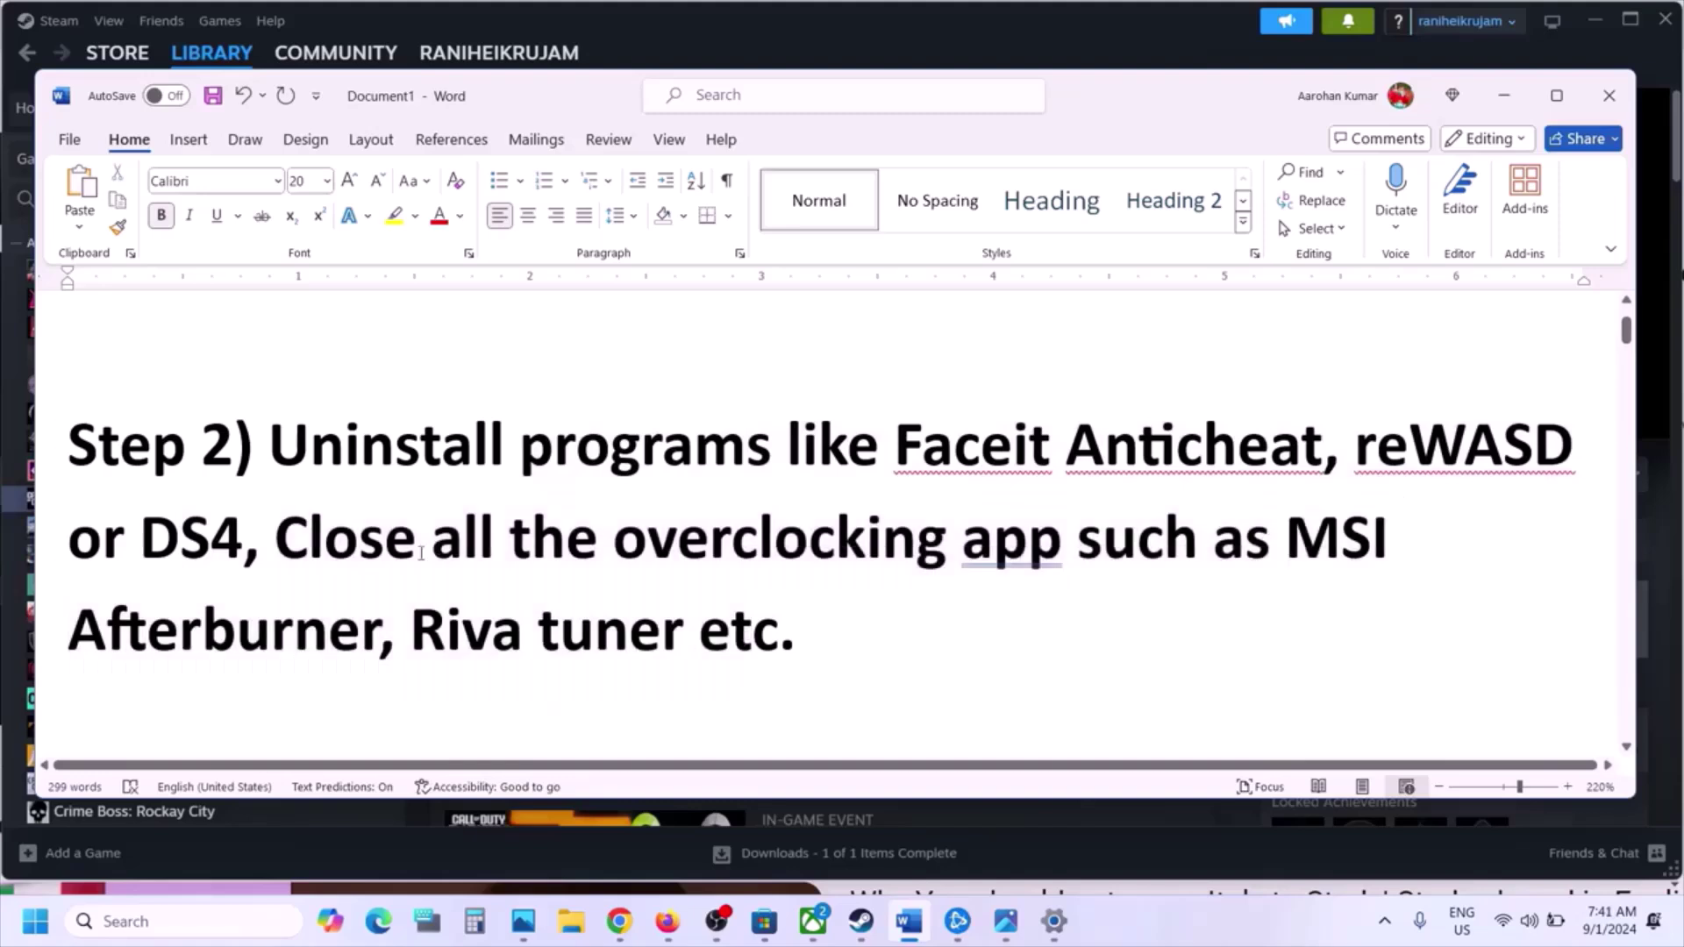
pyautogui.moveTo(406, 557); pyautogui.dragTo(1285, 538)
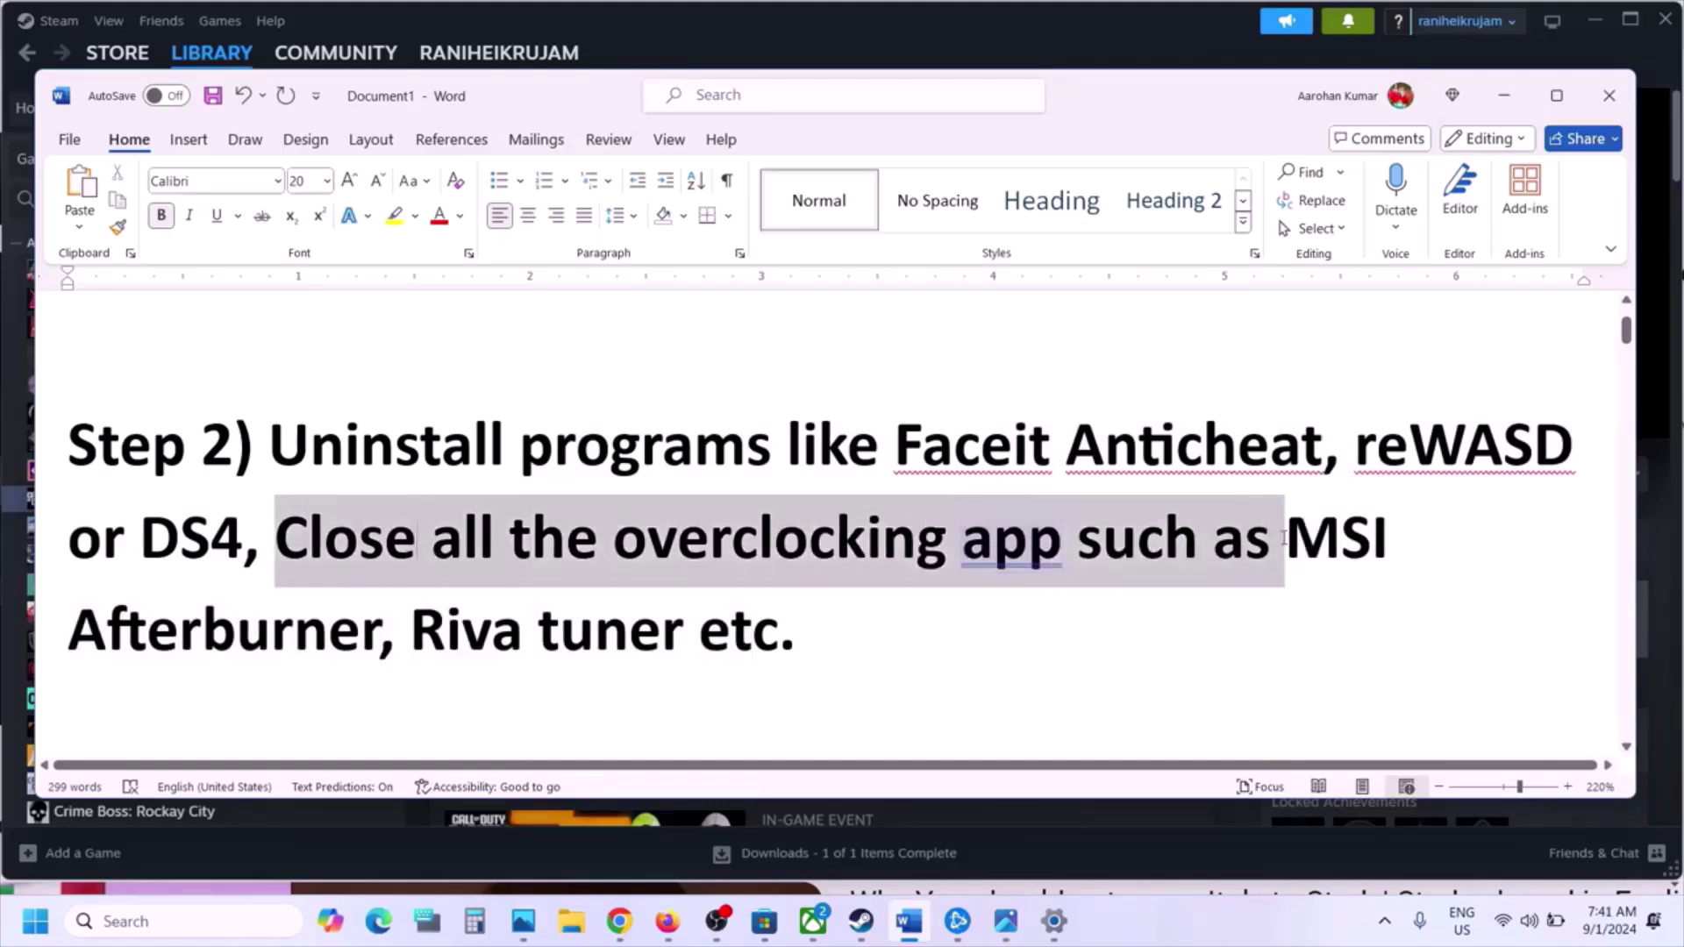
pyautogui.click(631, 647)
# Go to Step 3 of the document and highlight the video link meant for Game Pass users
pyautogui.scroll(-2, 632, 653)
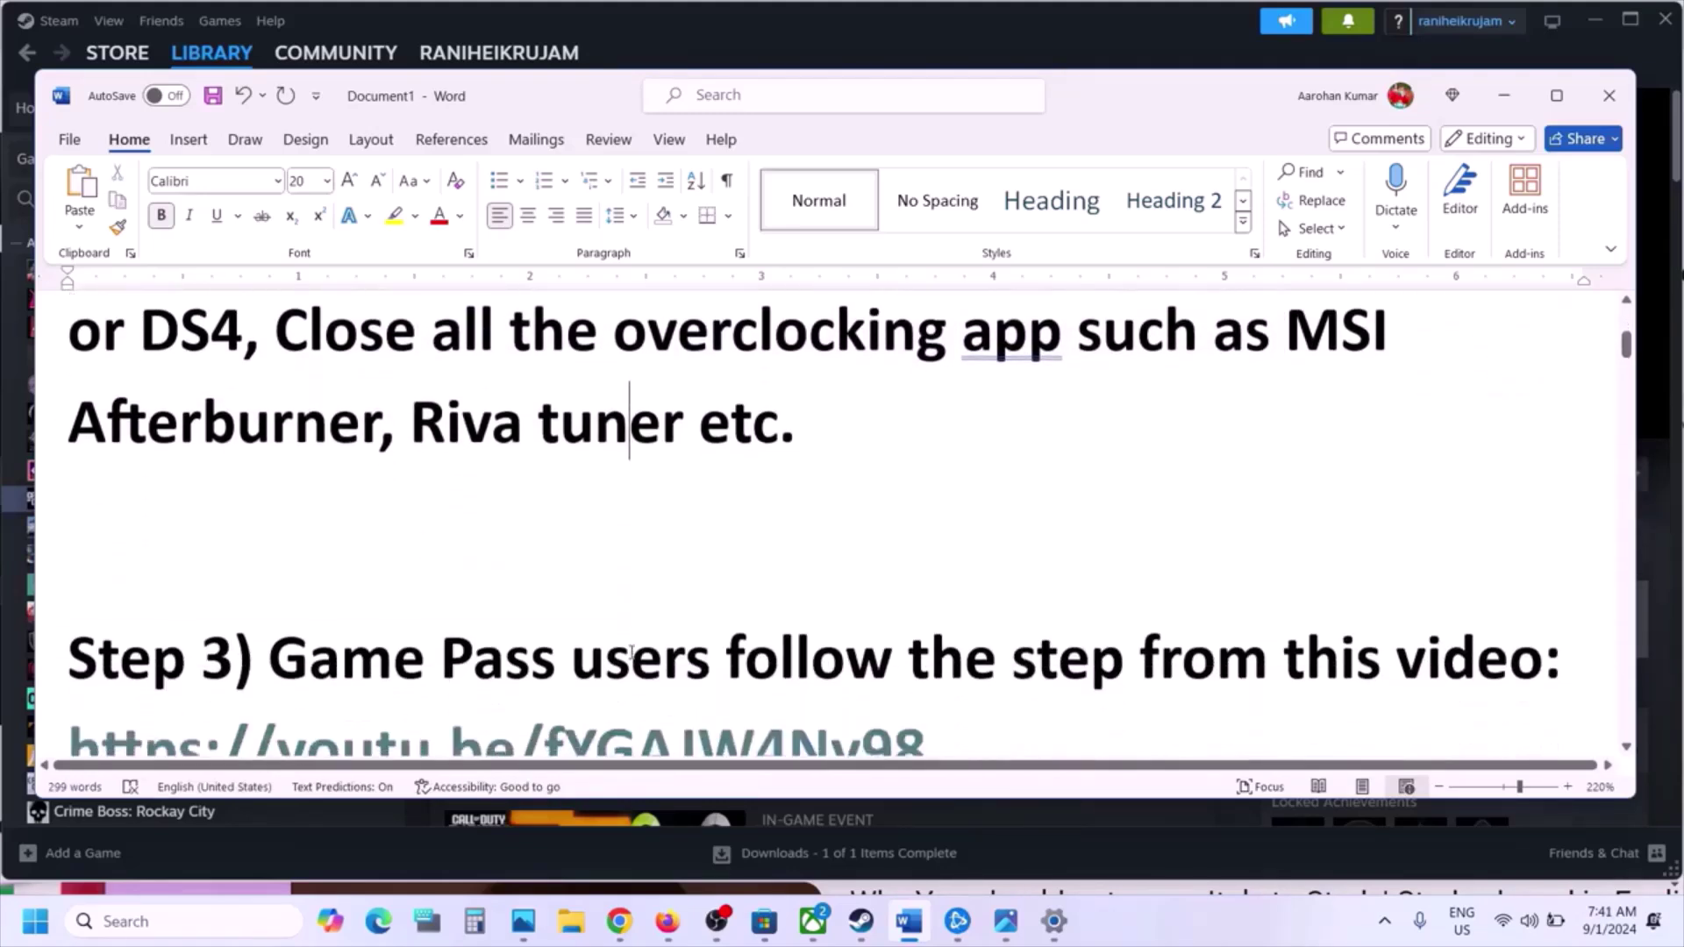
pyautogui.scroll(-1, 631, 652)
pyautogui.moveTo(339, 562); pyautogui.dragTo(1121, 560)
pyautogui.moveTo(989, 627); pyautogui.dragTo(54, 697)
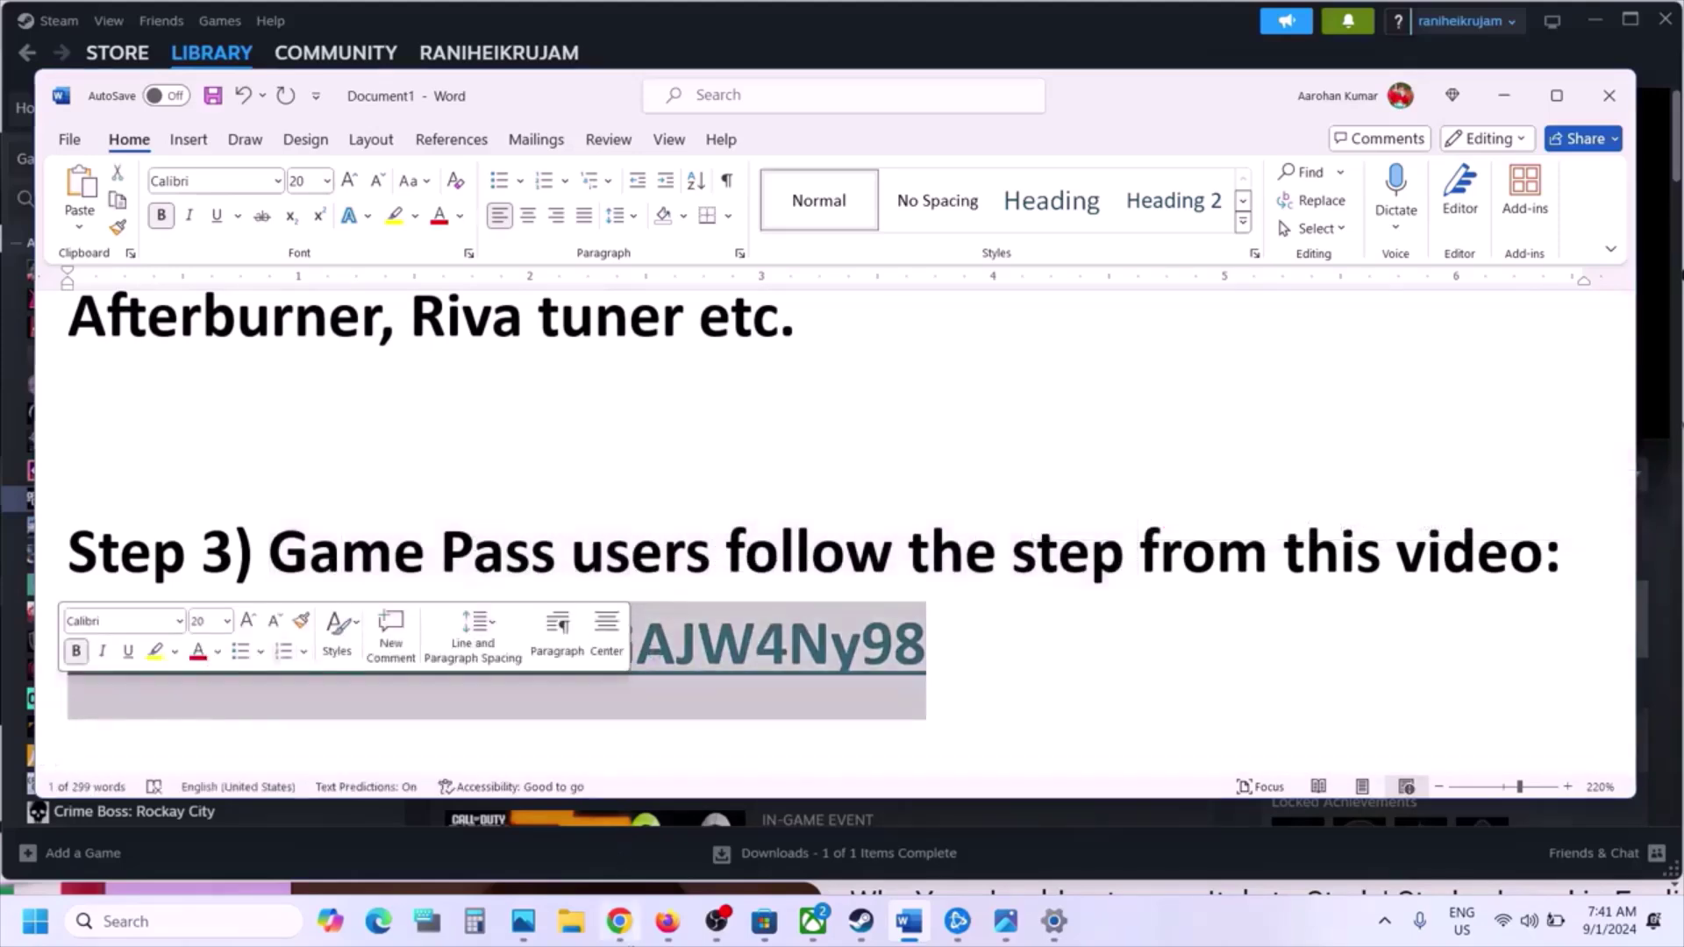
# Check the Black Ops 6 fix video in Chrome and the Black Ops 6 Standard Edition page in the Xbox app
pyautogui.click(619, 921)
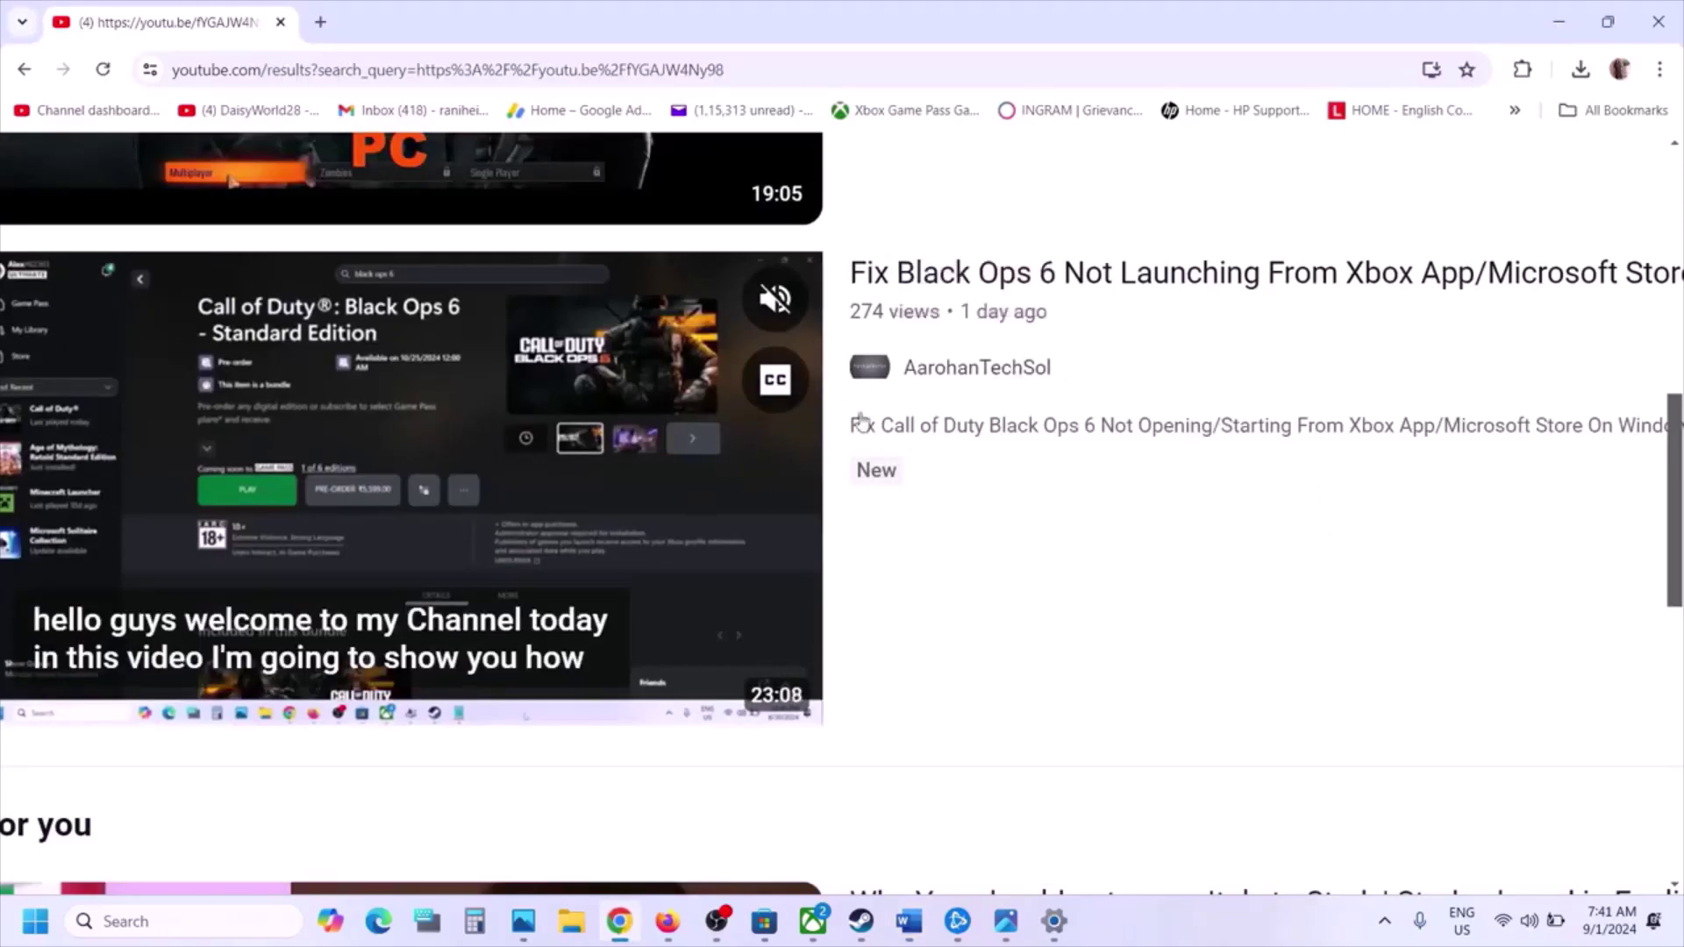
pyautogui.click(1559, 22)
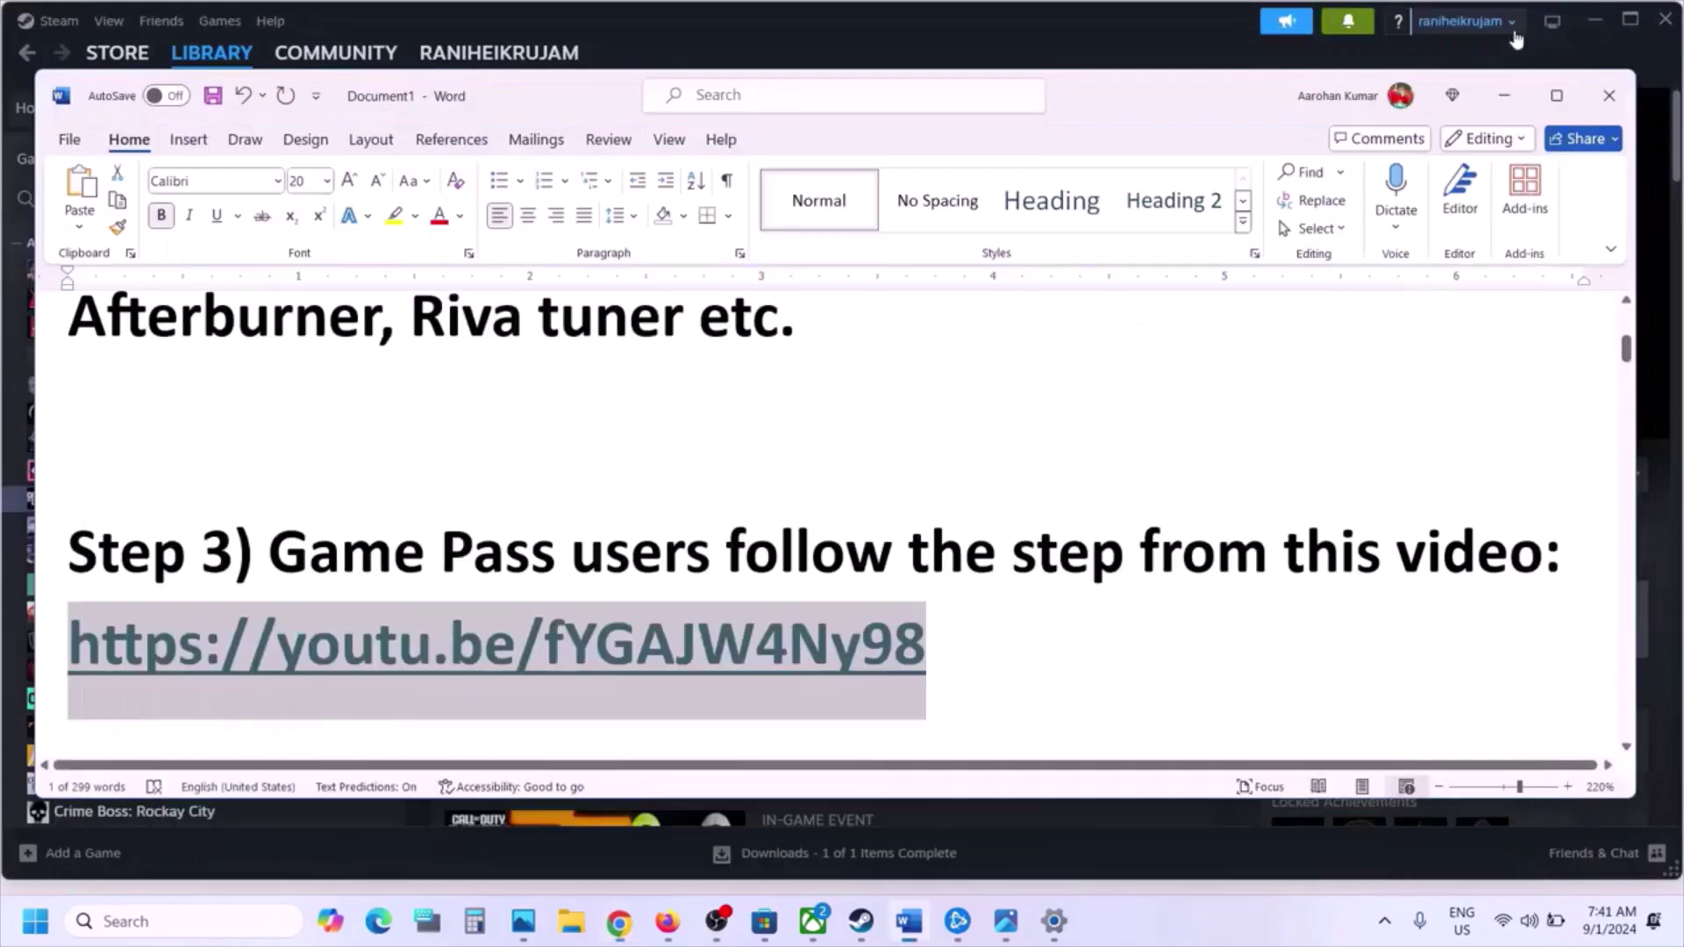
pyautogui.click(813, 919)
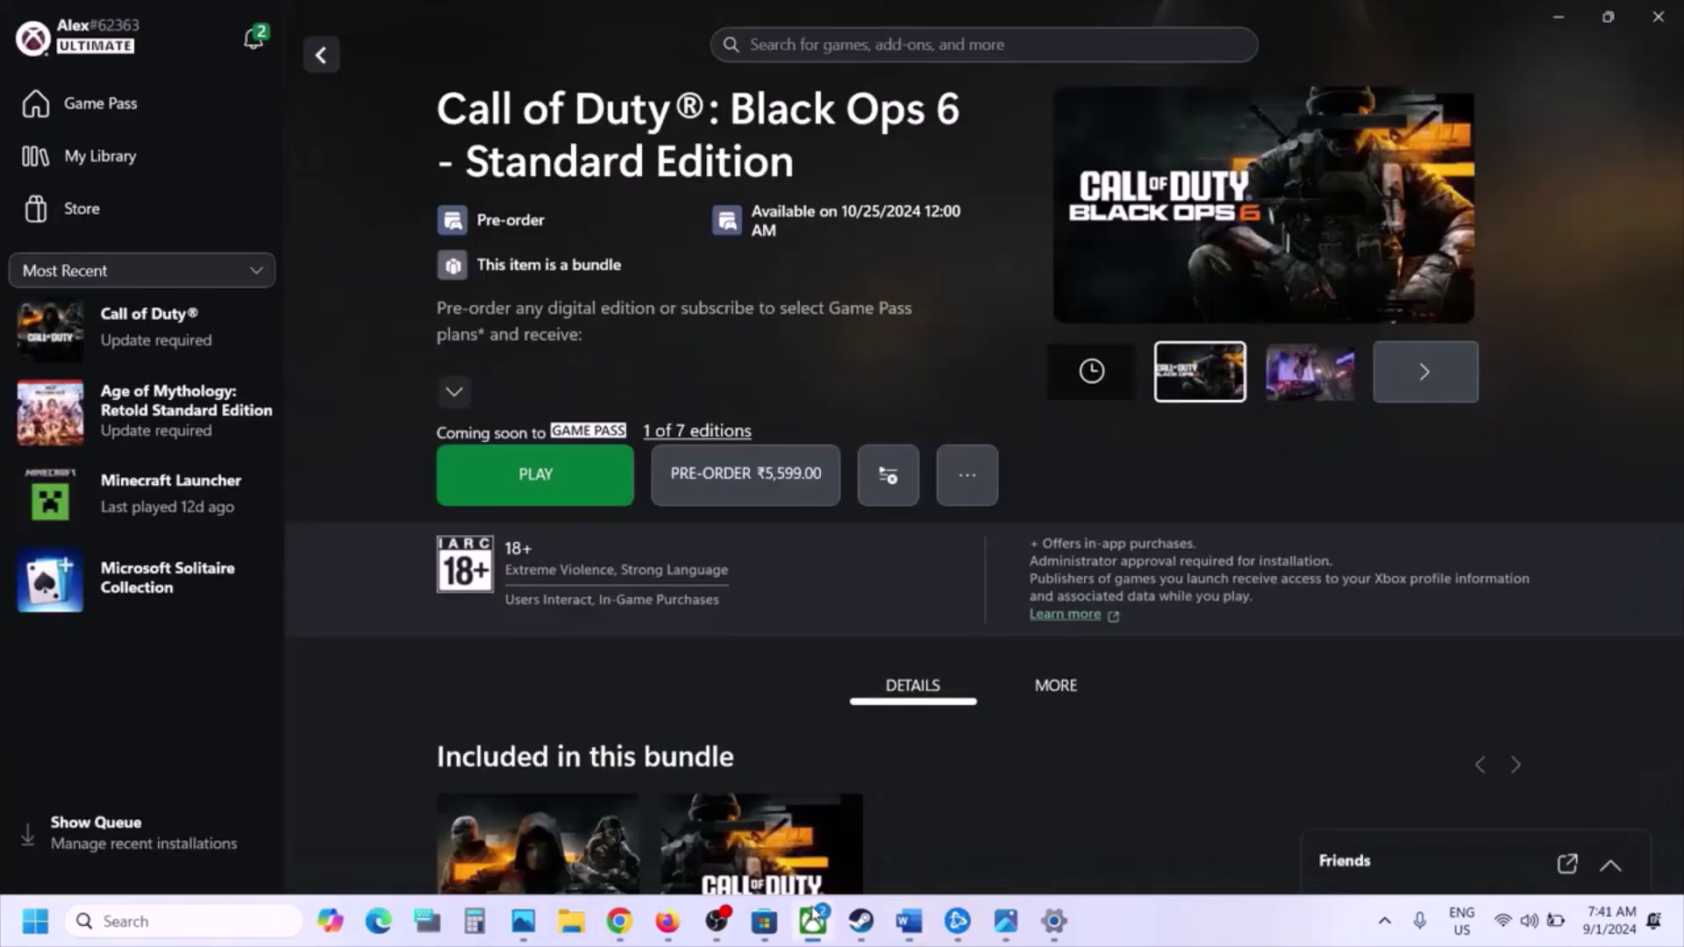
pyautogui.click(813, 919)
# Highlight the document's Step 4 heading, then view the file integrity verification option in Call of Duty's Steam properties and close them
pyautogui.scroll(-4, 688, 657)
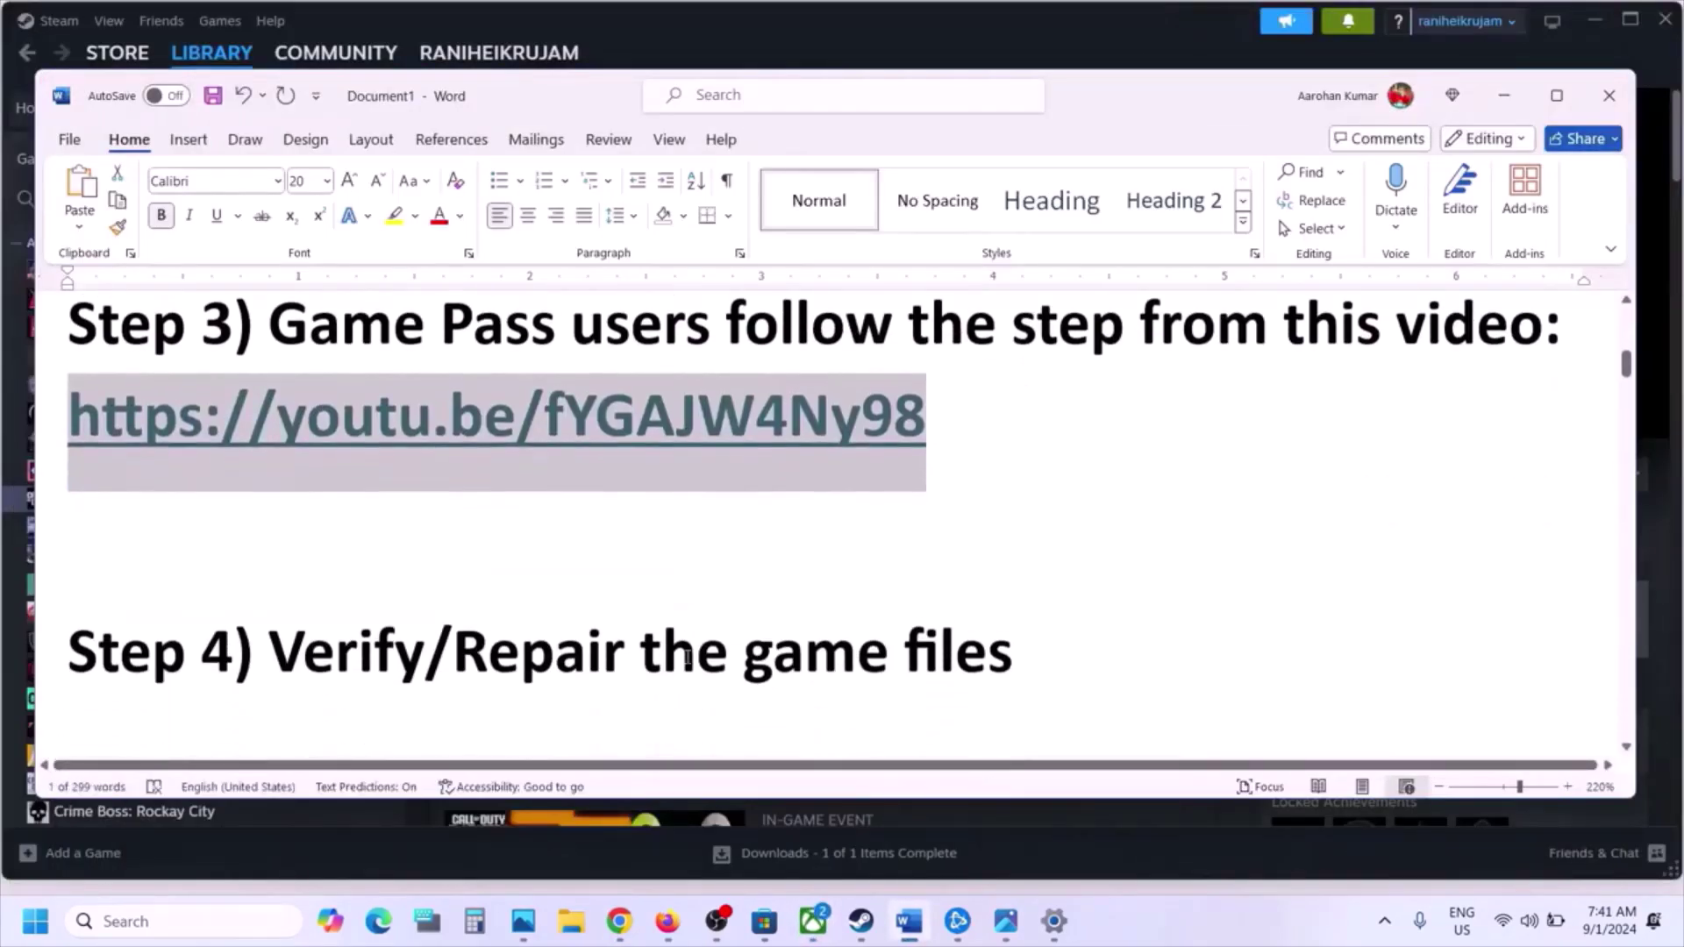
pyautogui.moveTo(309, 597); pyautogui.dragTo(830, 699)
pyautogui.click(866, 937)
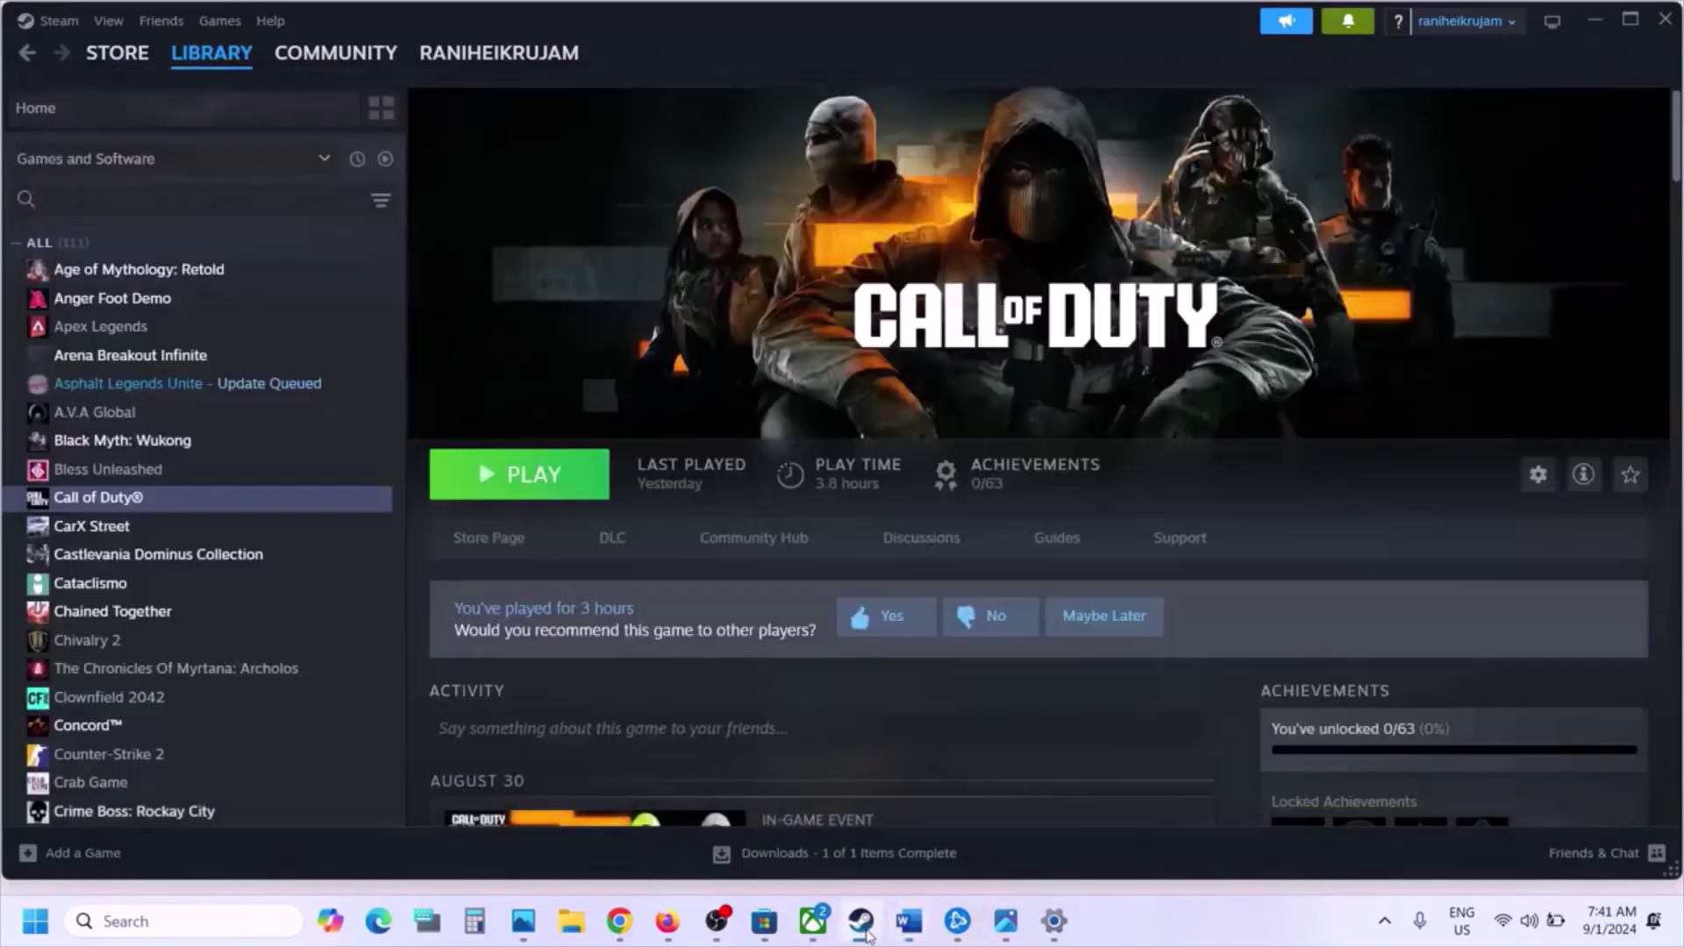
pyautogui.rightClick(229, 502)
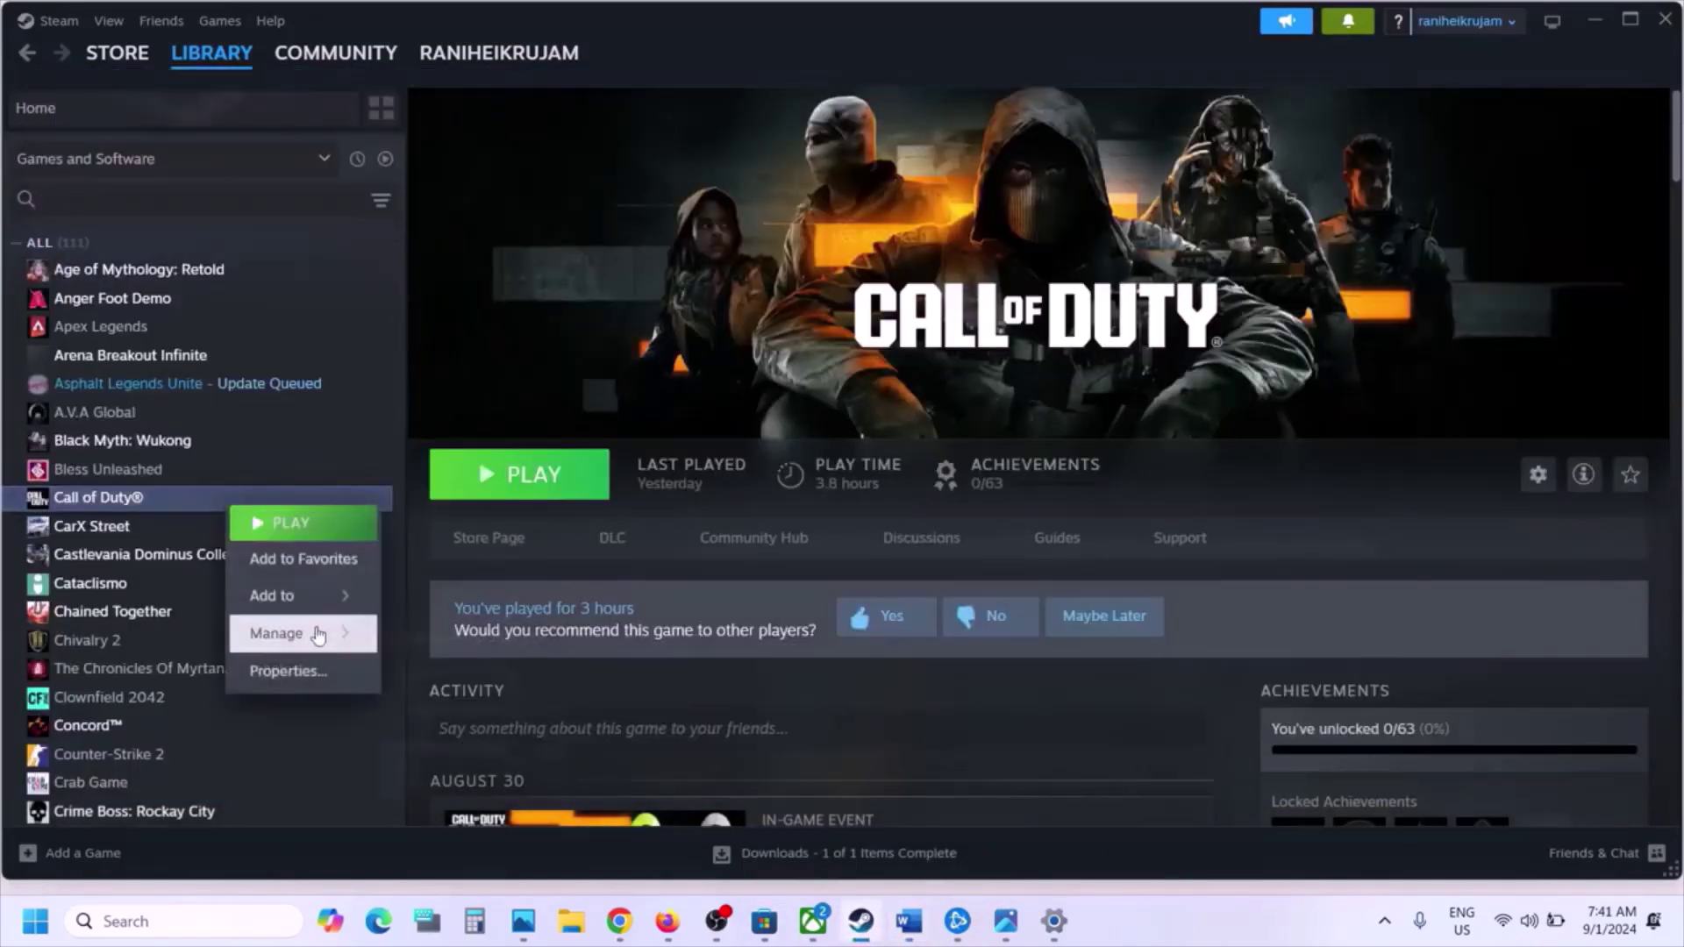
pyautogui.click(288, 671)
pyautogui.click(483, 301)
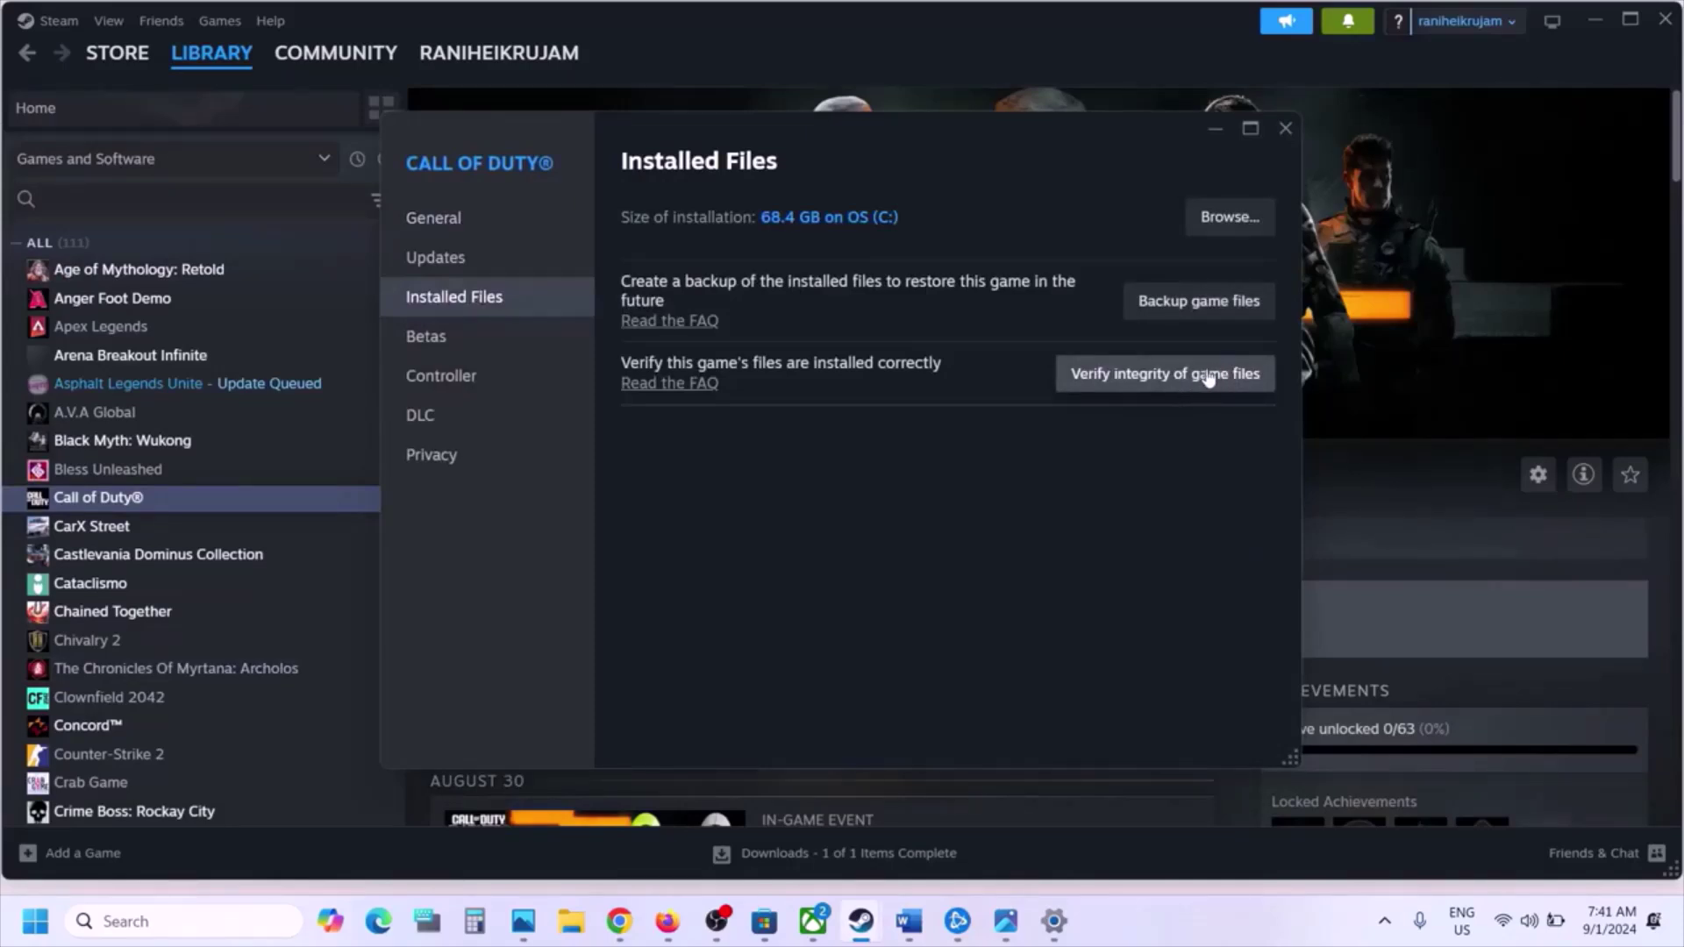
pyautogui.click(1283, 132)
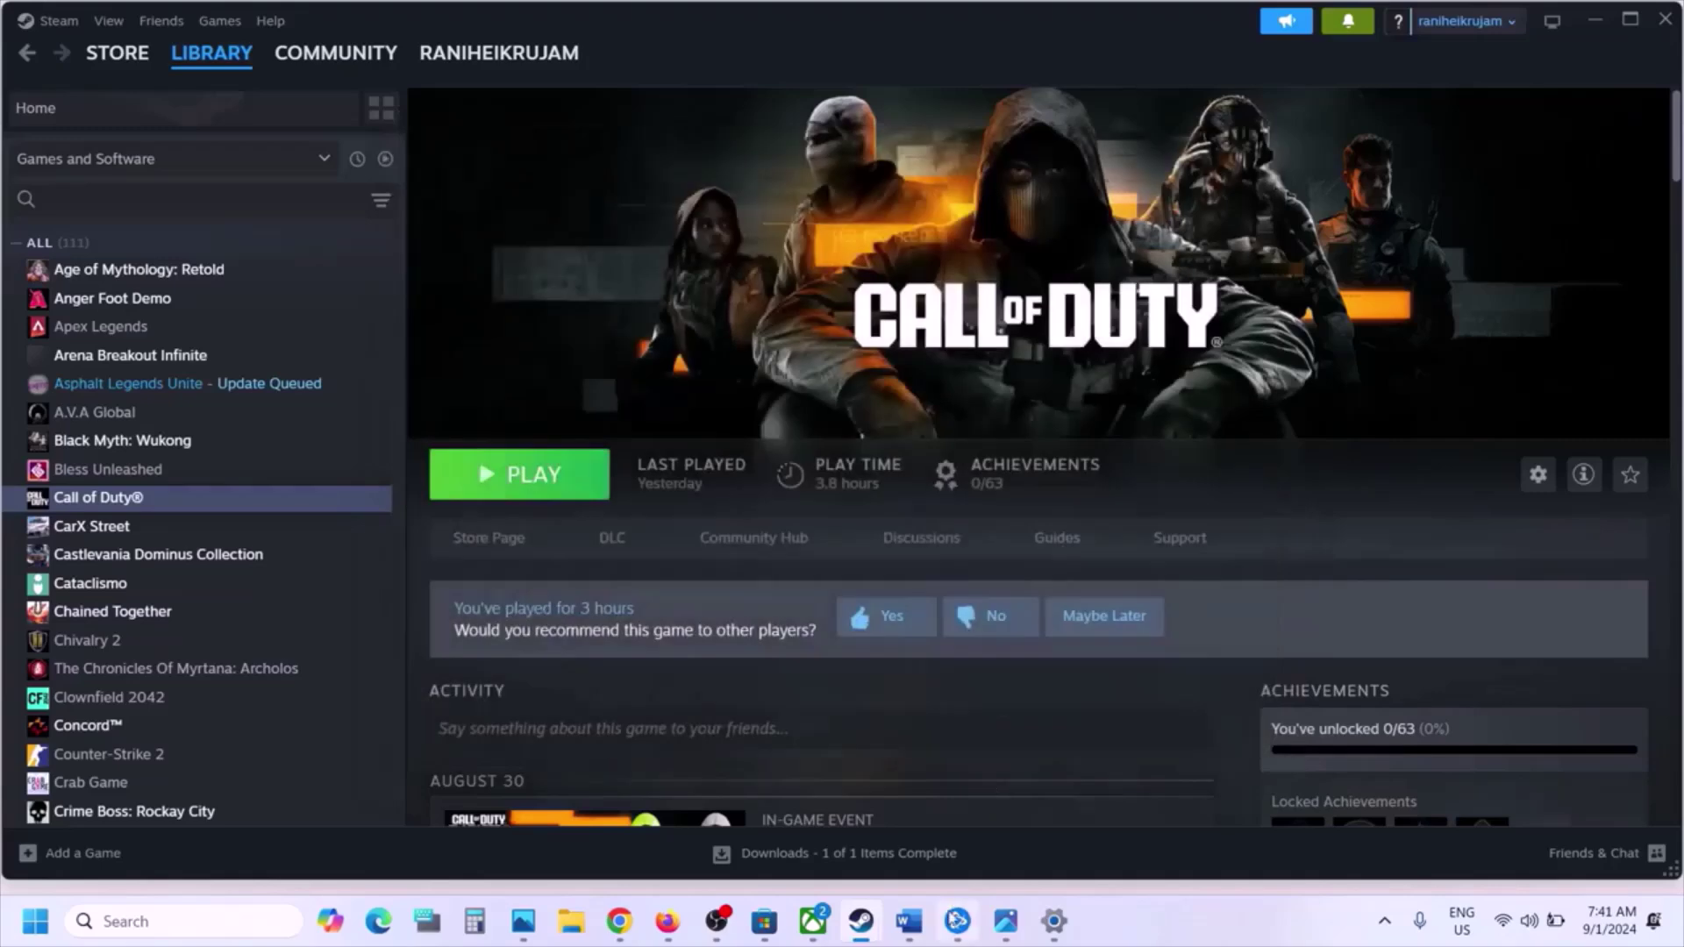
# Switch to Battle.net and show Call of Duty's game options containing Scan and Repair
pyautogui.click(956, 921)
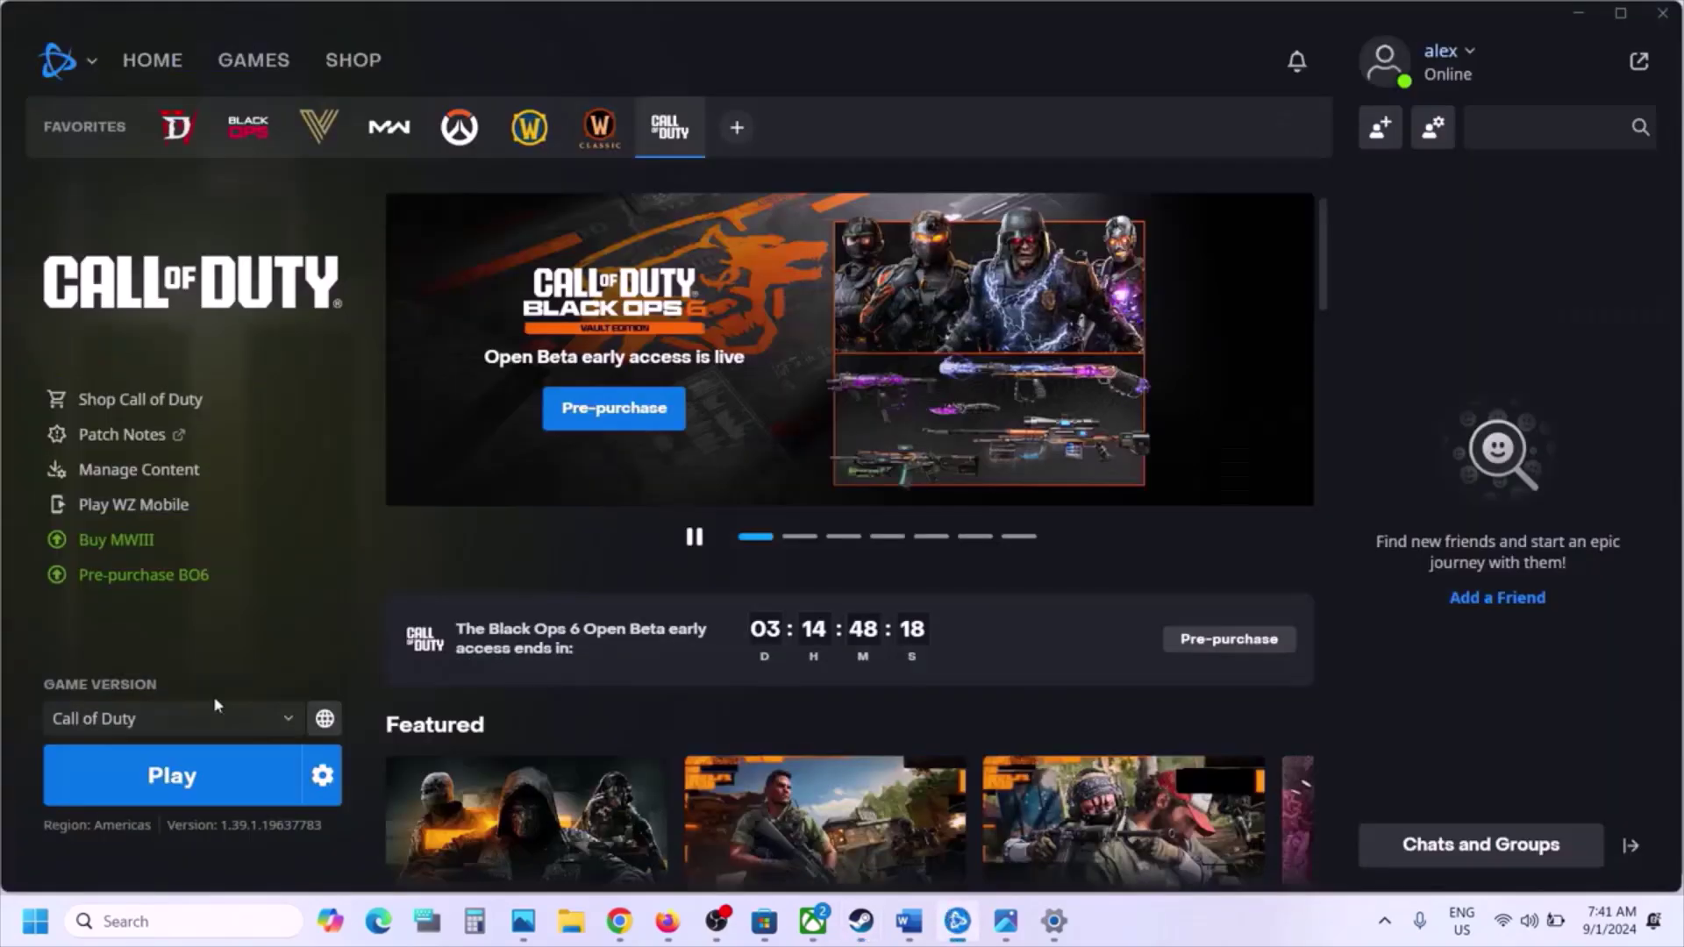
pyautogui.click(322, 775)
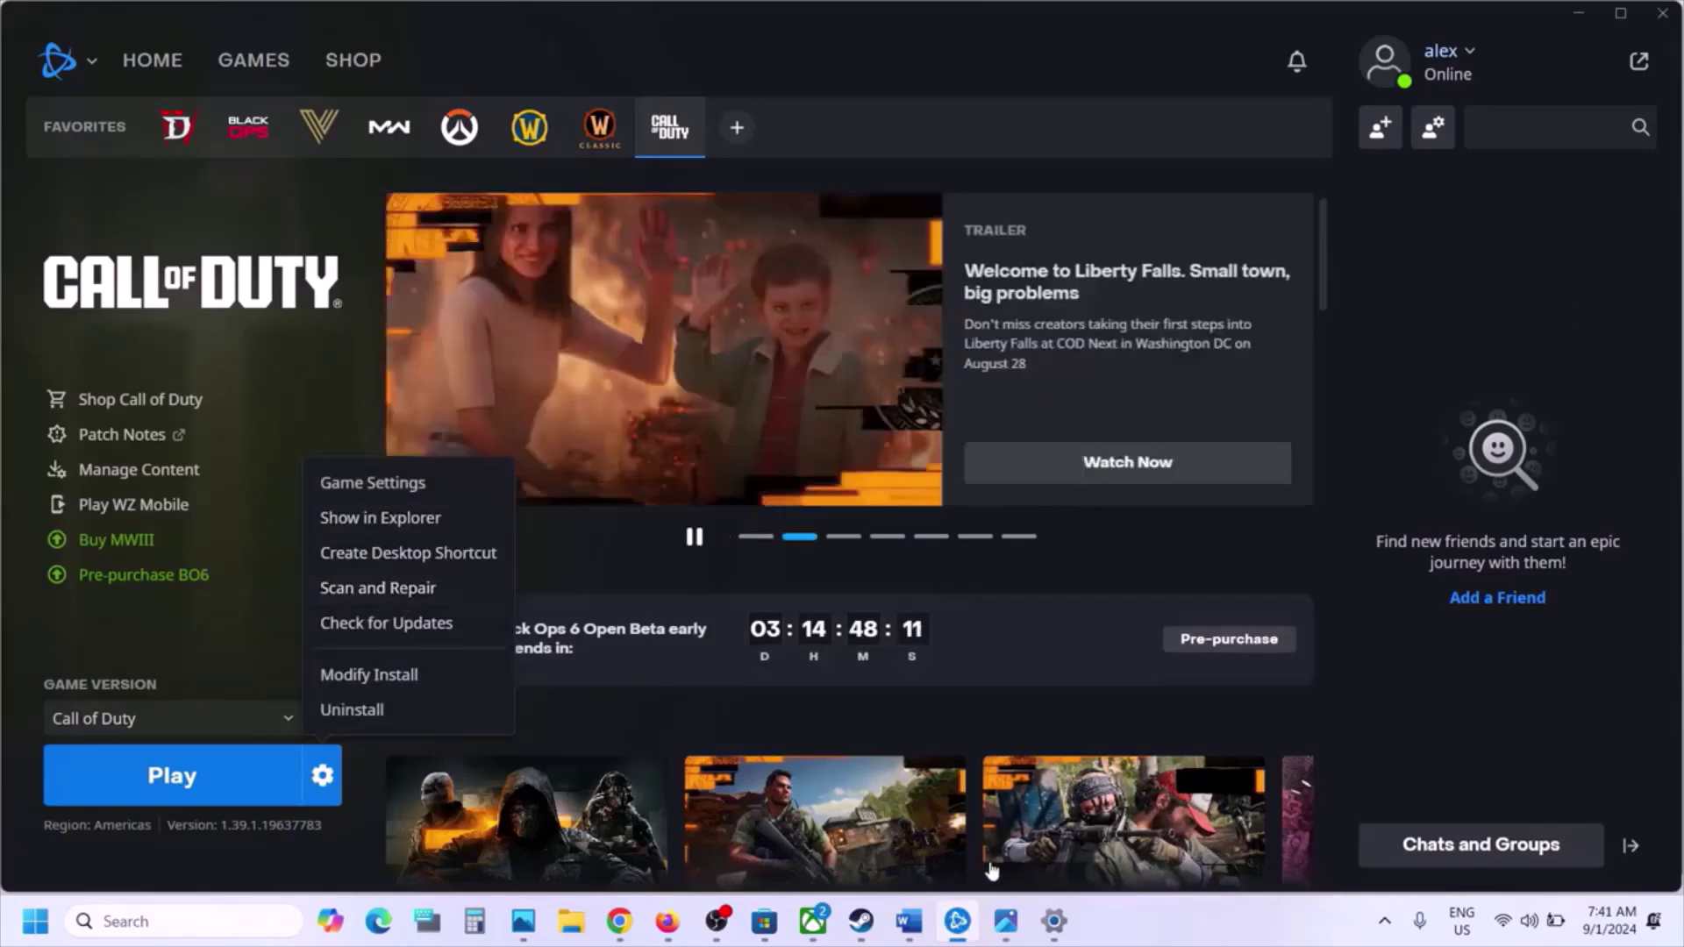
# Return to the Word document and highlight the Step 5 Modify Installation heading
pyautogui.hotkey('alt', 'Tab')
pyautogui.scroll(-4, 730, 523)
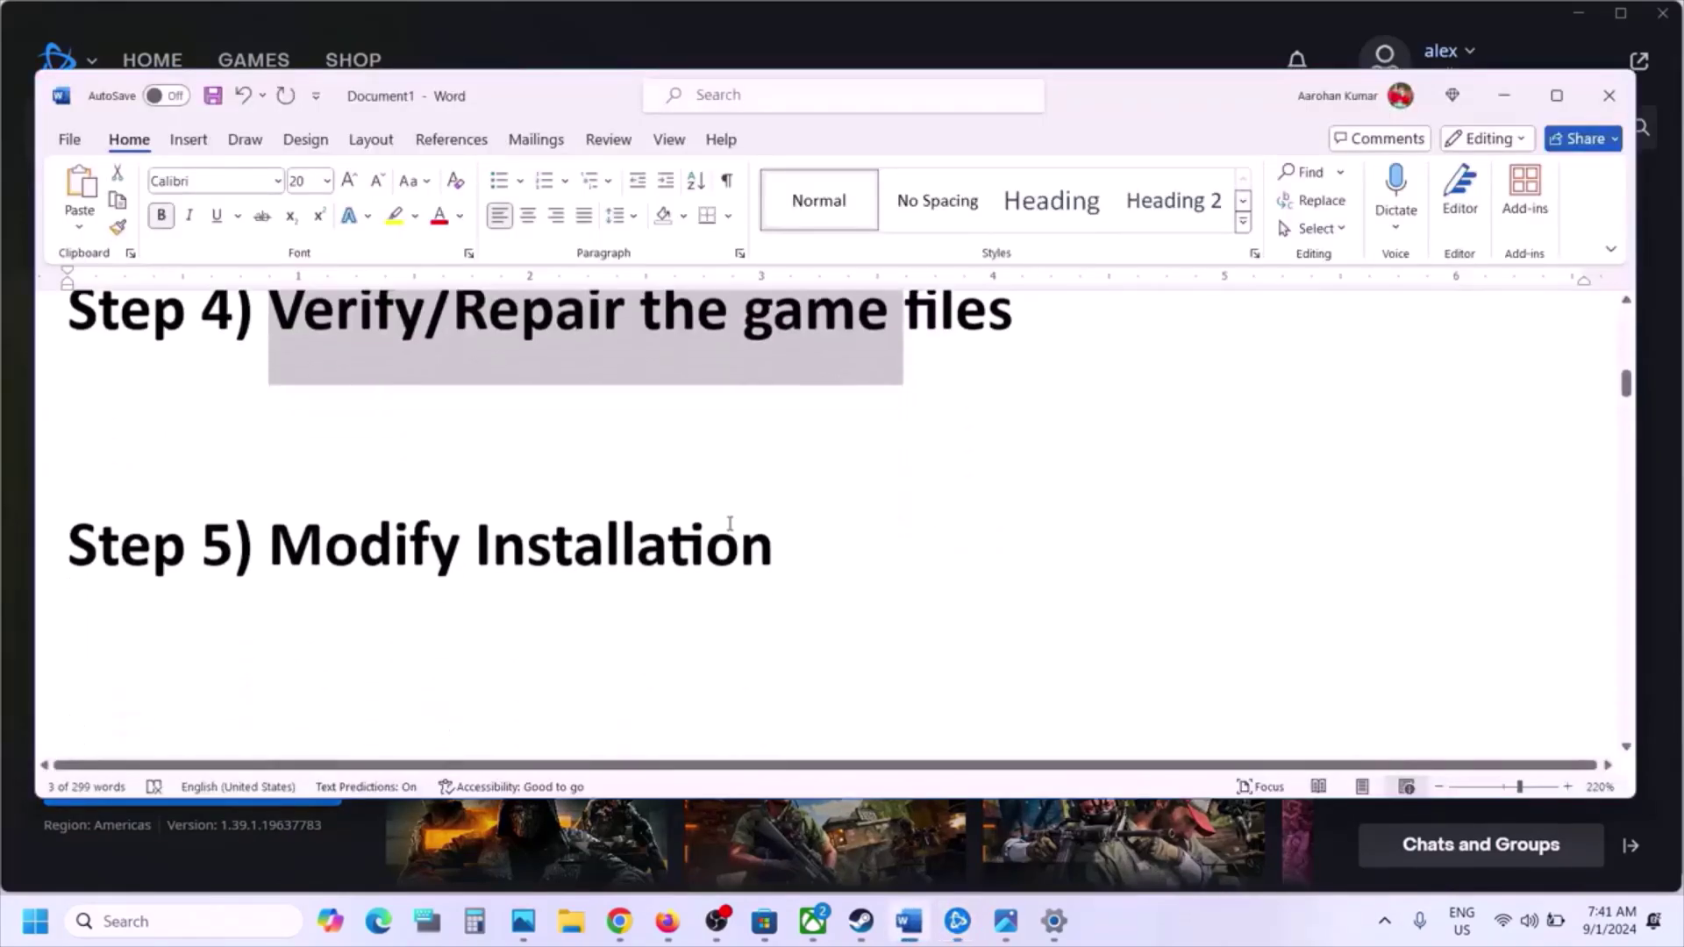
pyautogui.moveTo(360, 488); pyautogui.dragTo(781, 488)
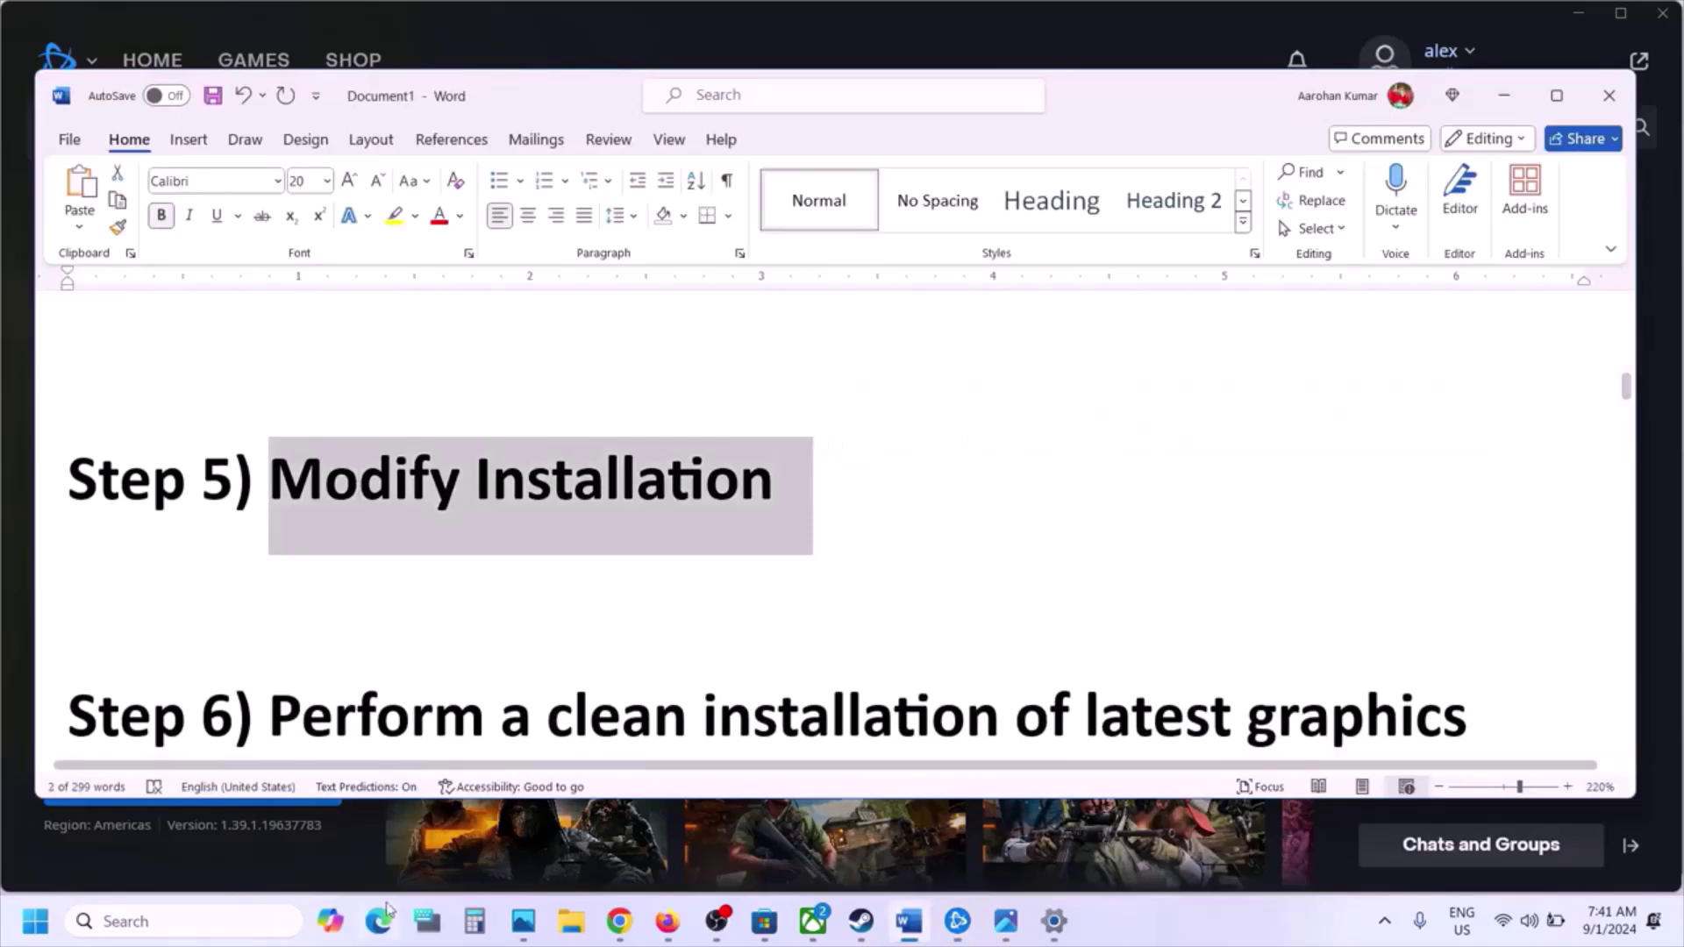
# Switch to Steam, review the install selections in Call of Duty's DLC list, and close the list
pyautogui.hotkey('alt', 'Tab')
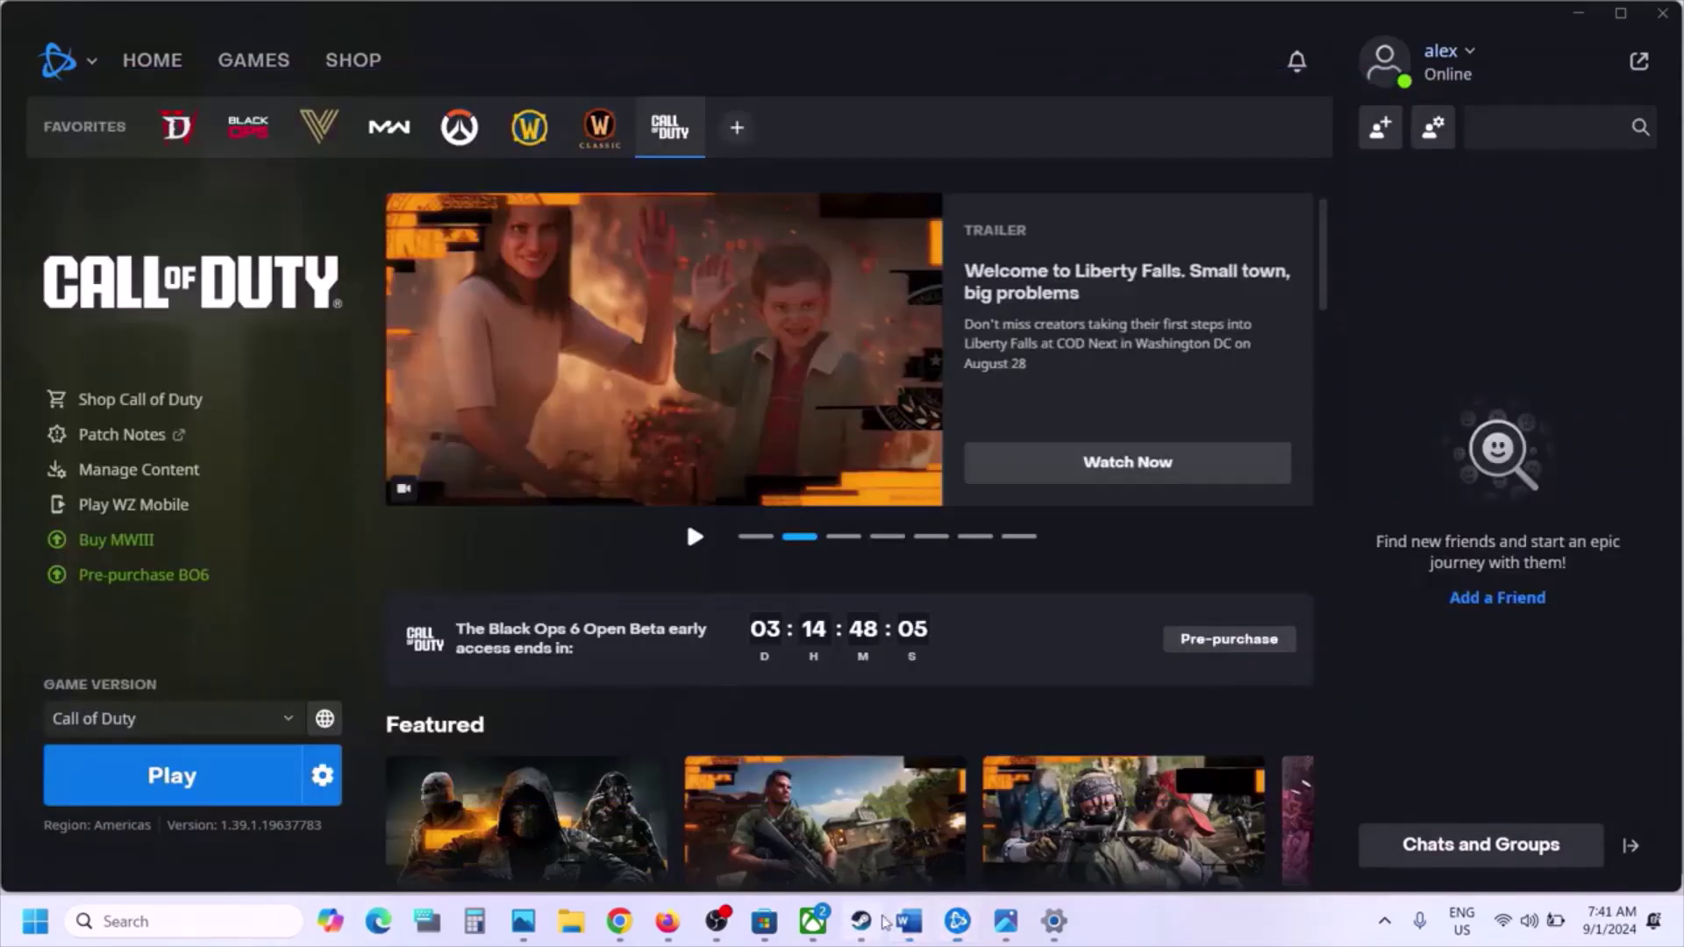
pyautogui.click(868, 921)
pyautogui.scroll(-5, 1288, 601)
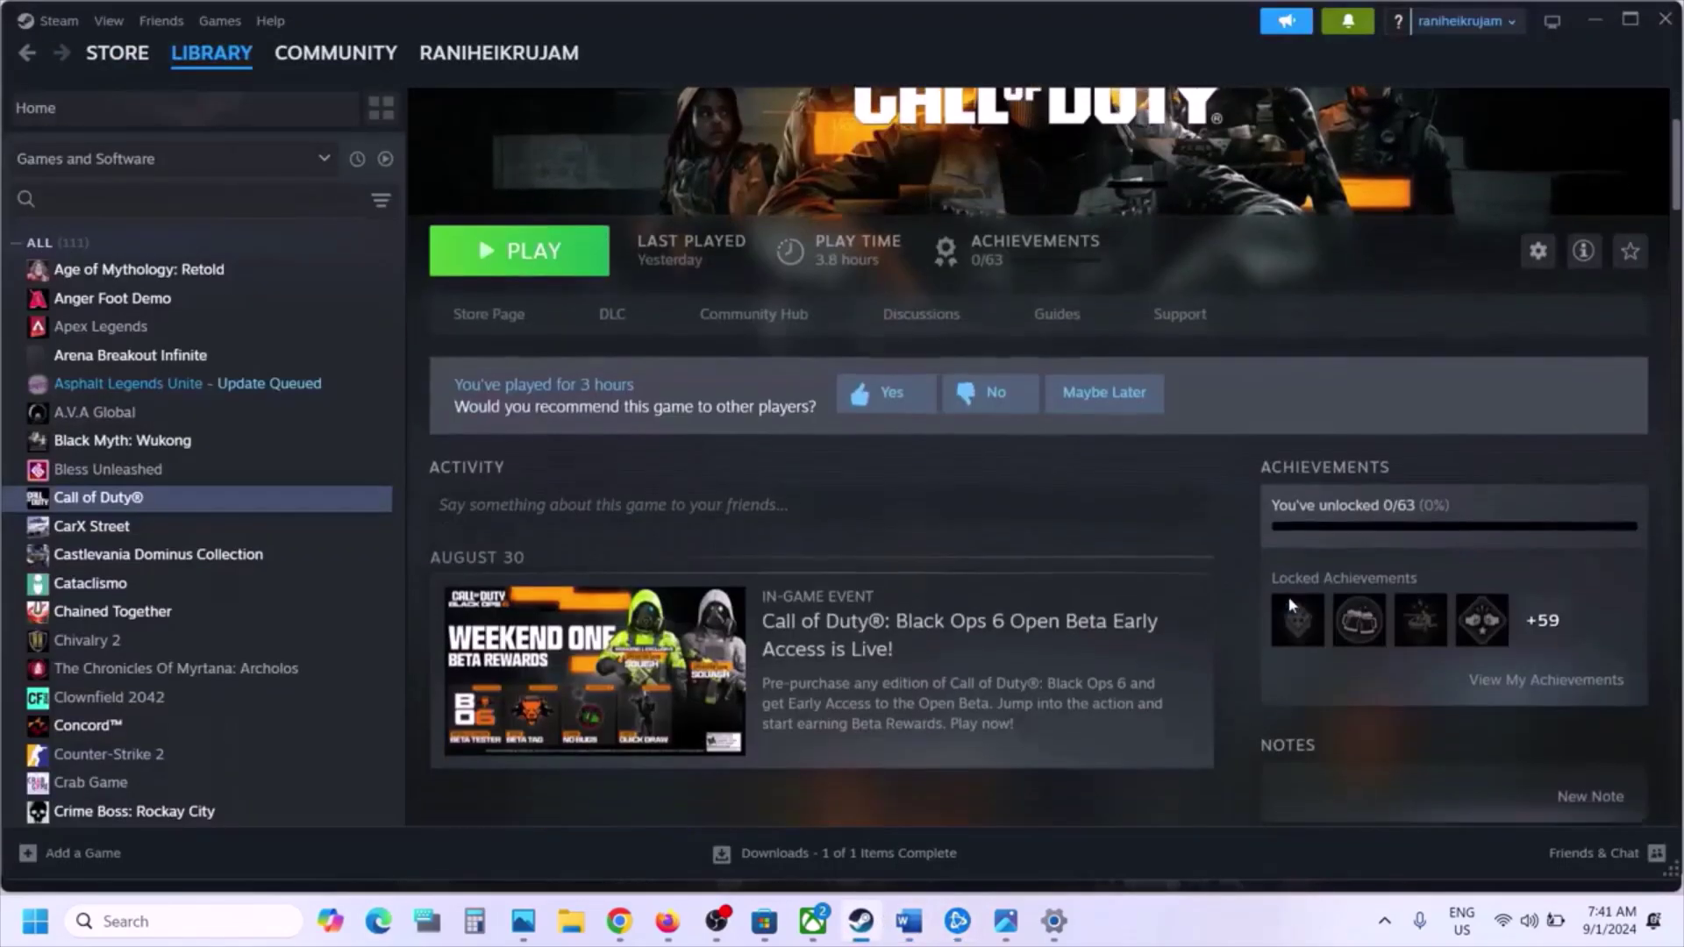
pyautogui.scroll(-4, 1290, 599)
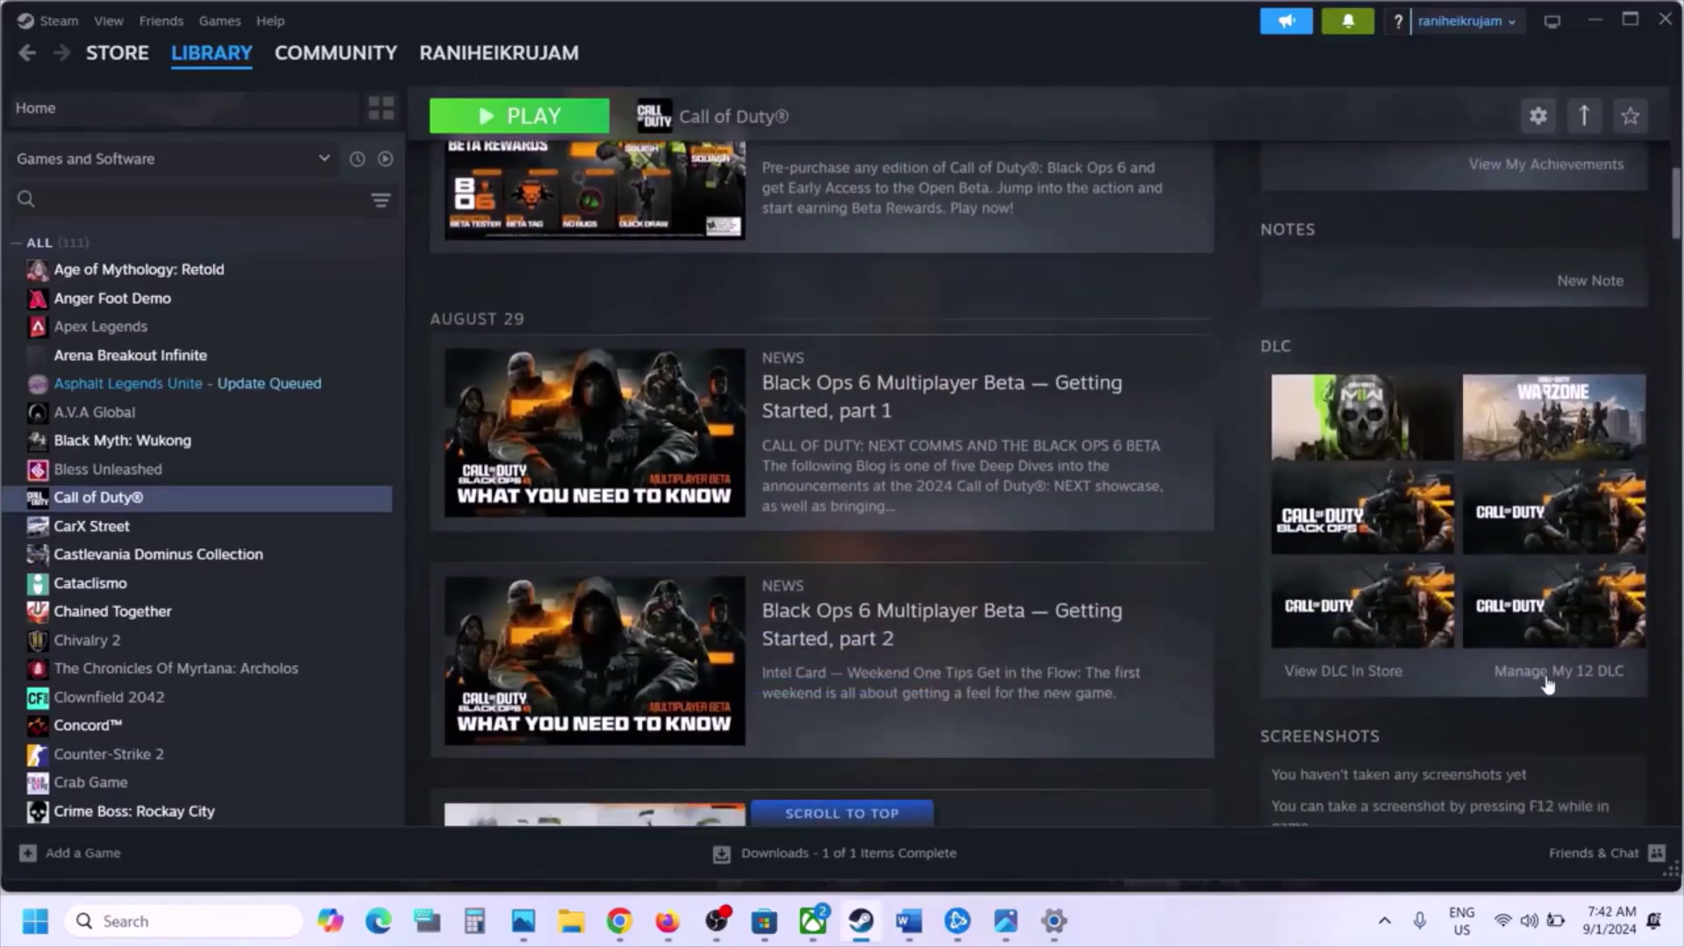
pyautogui.click(1548, 680)
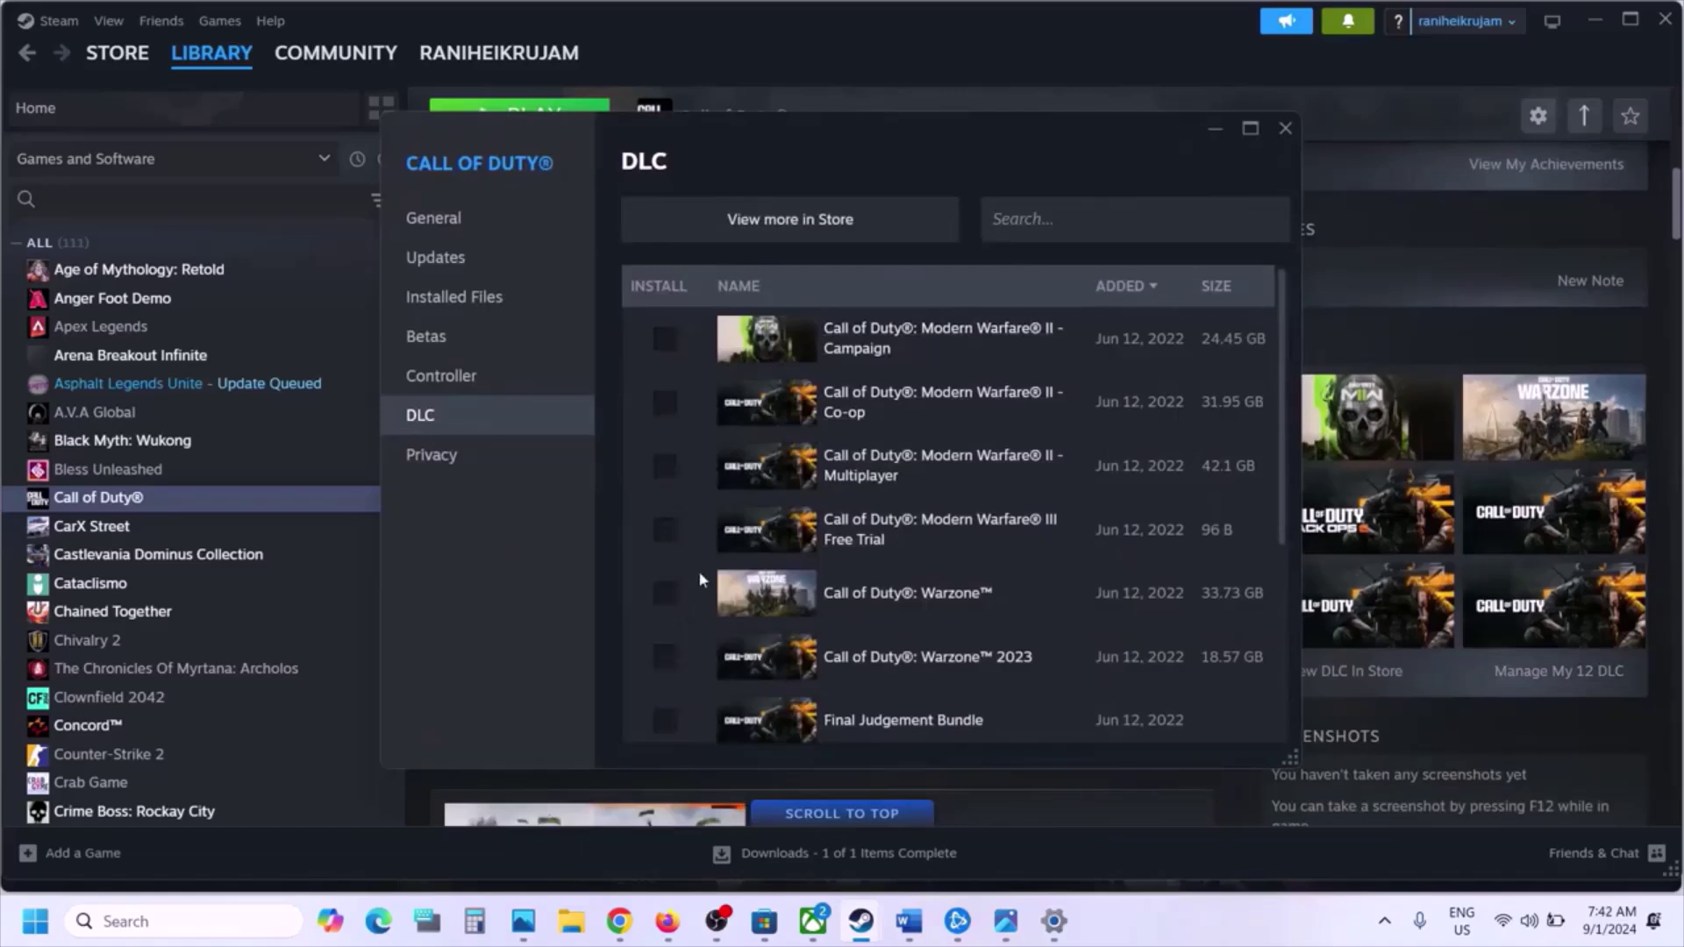
pyautogui.scroll(-4, 709, 597)
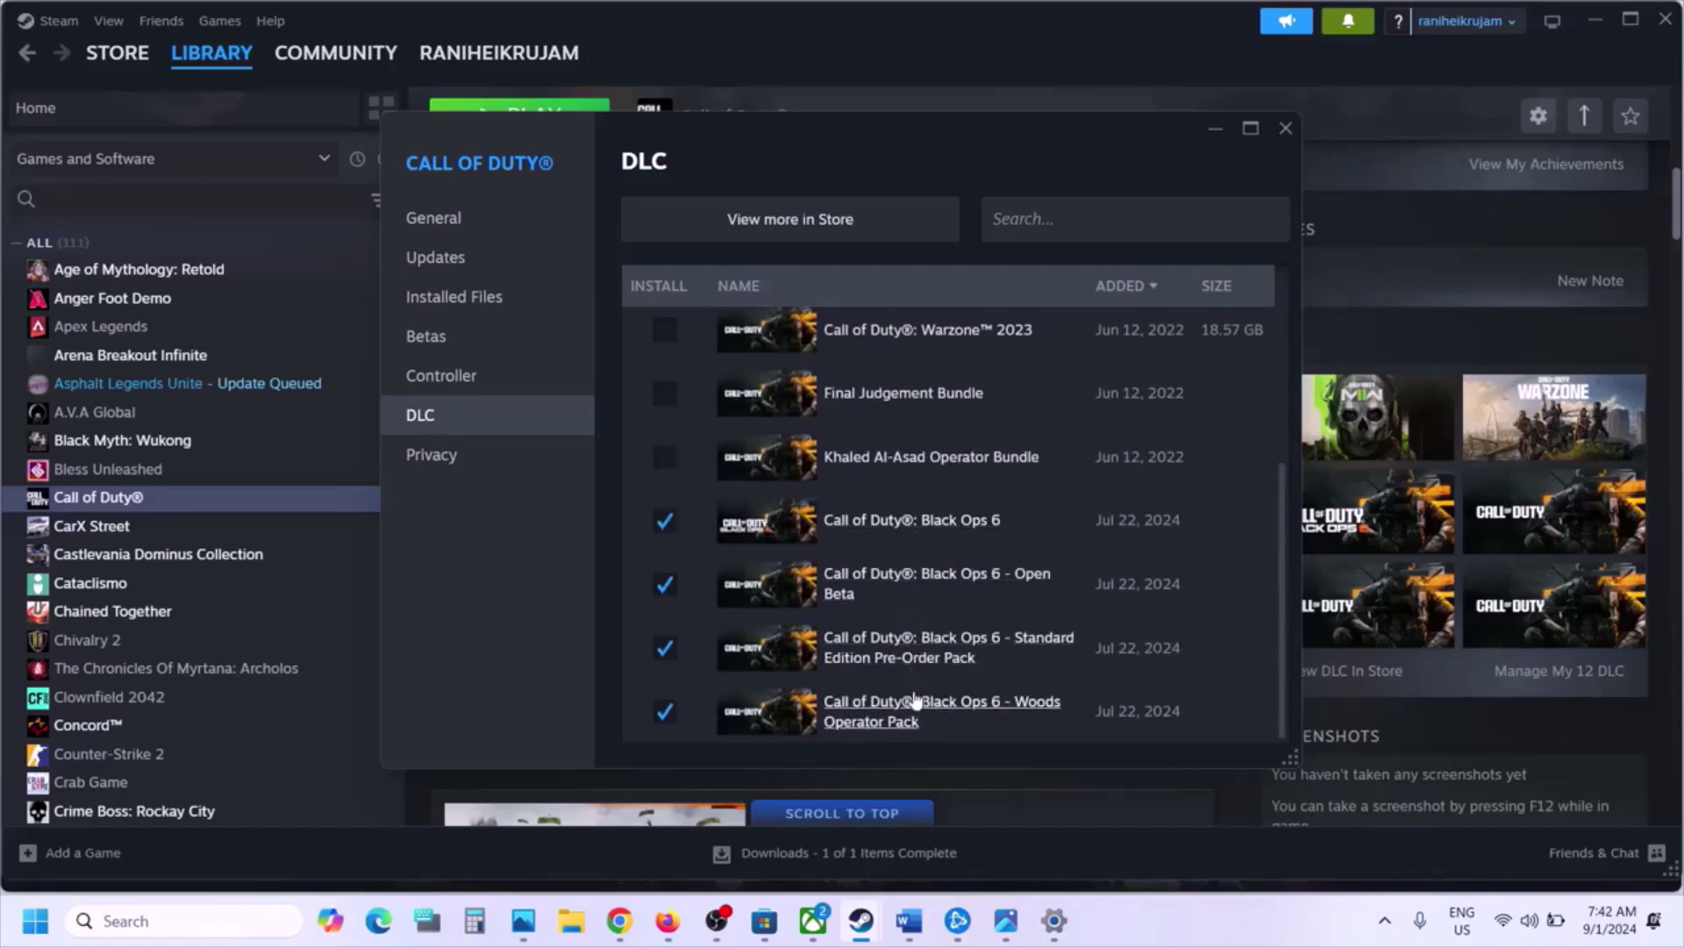
pyautogui.scroll(2, 919, 573)
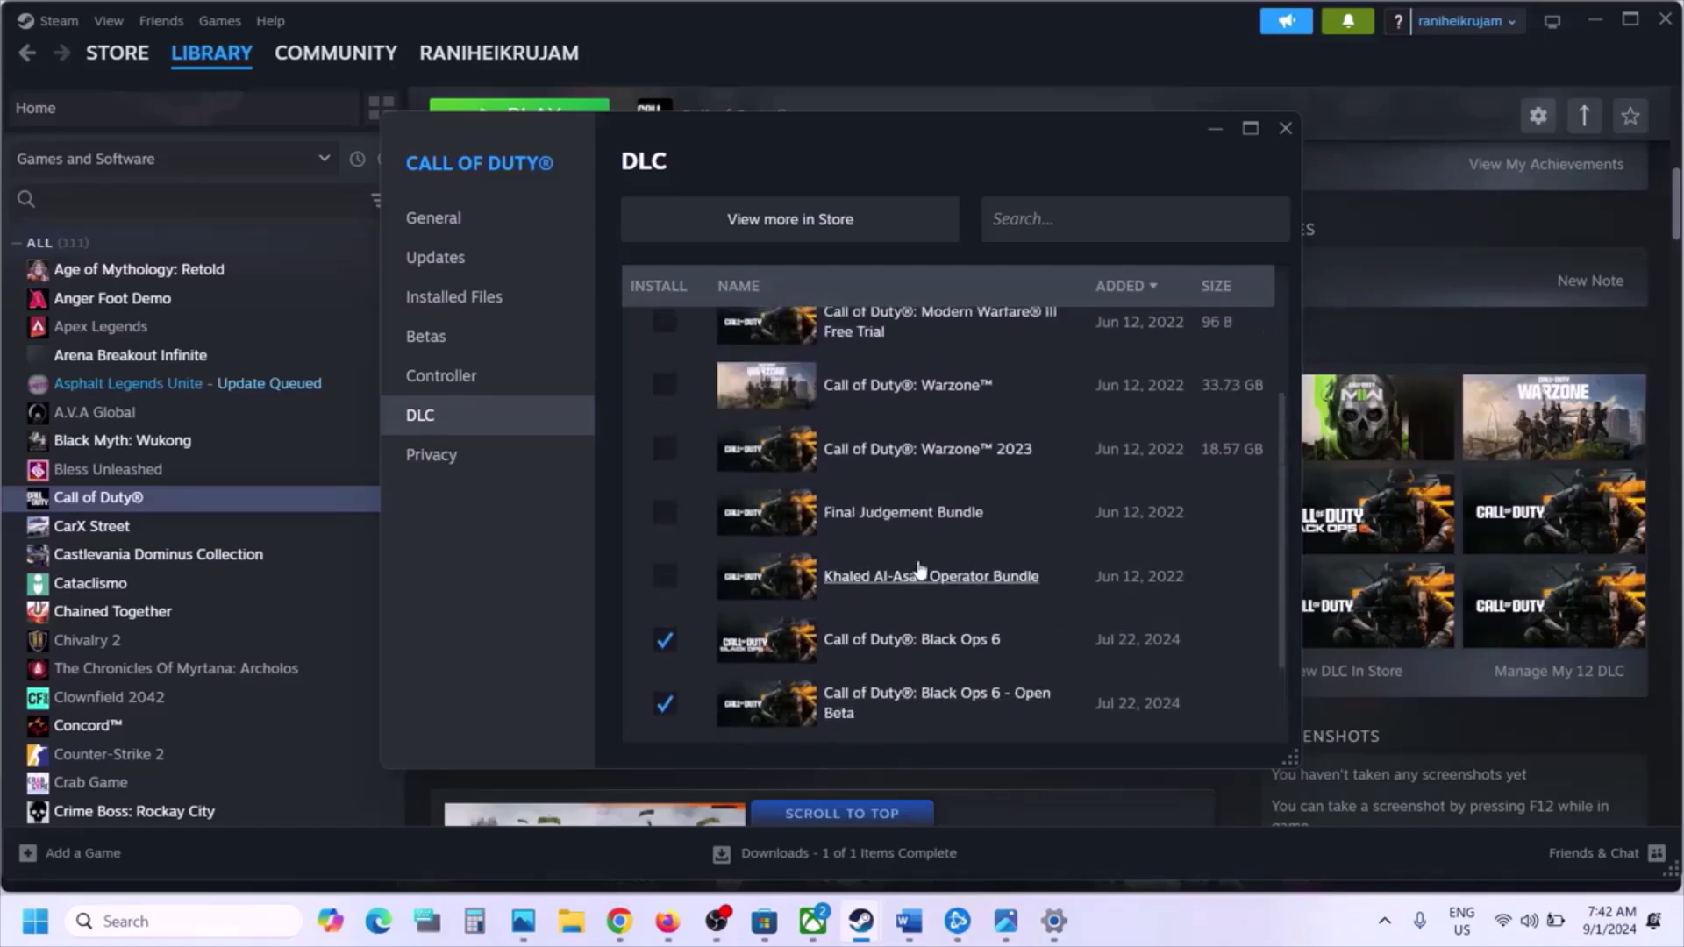
pyautogui.scroll(3, 858, 416)
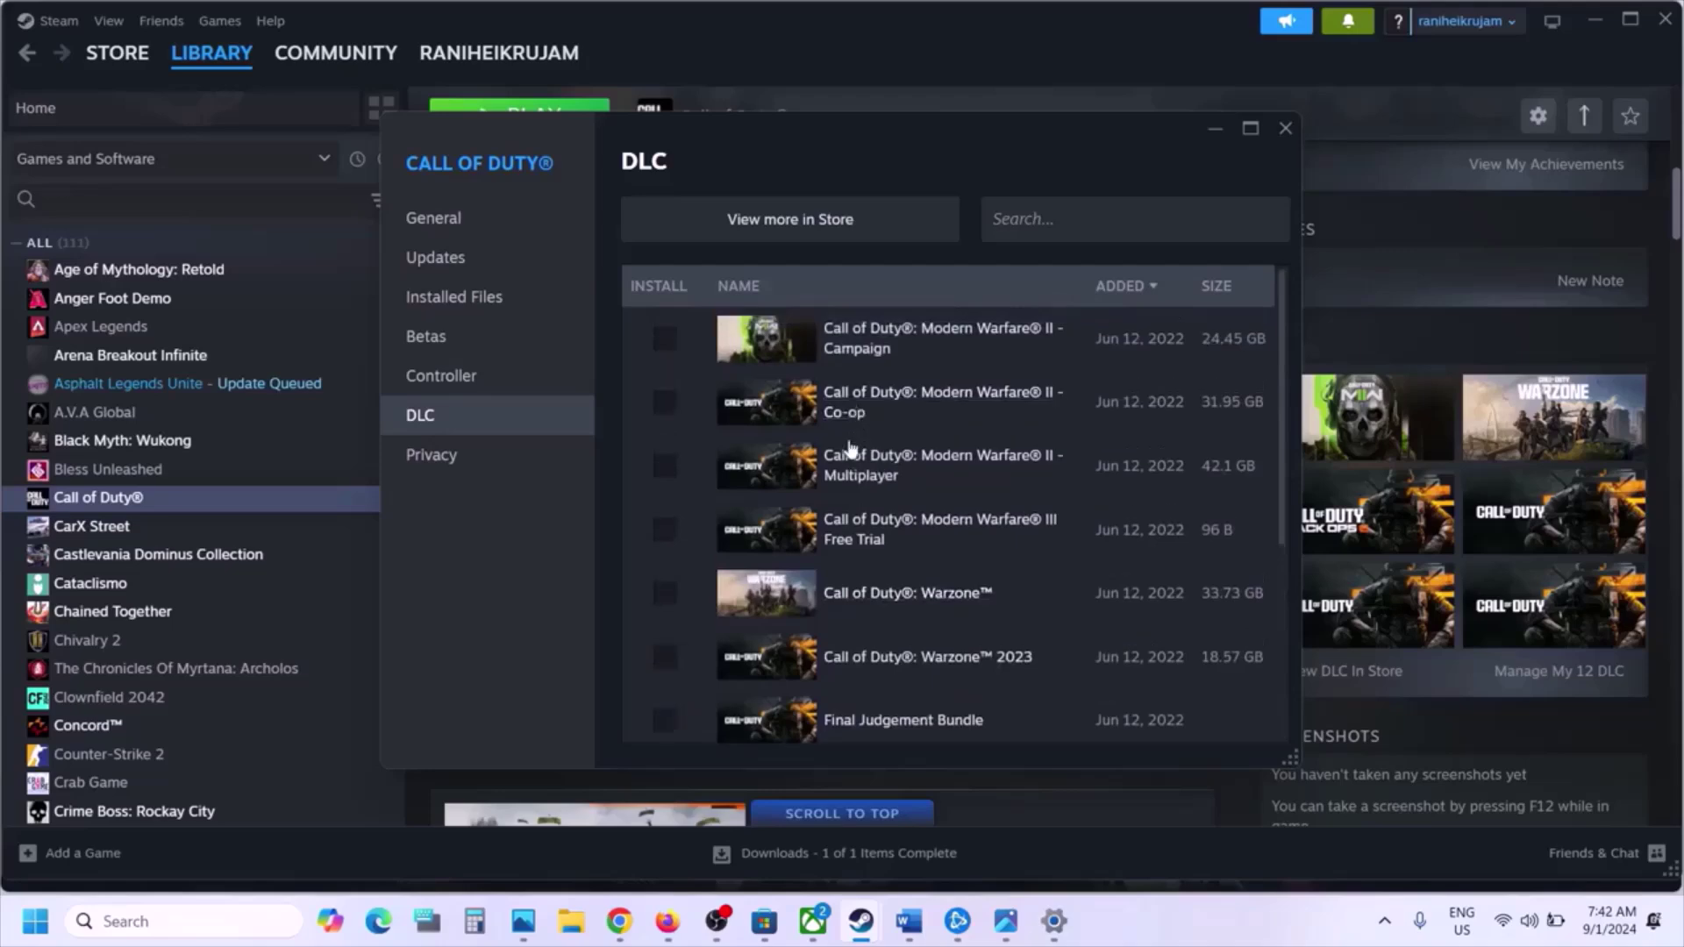
pyautogui.scroll(-5, 851, 625)
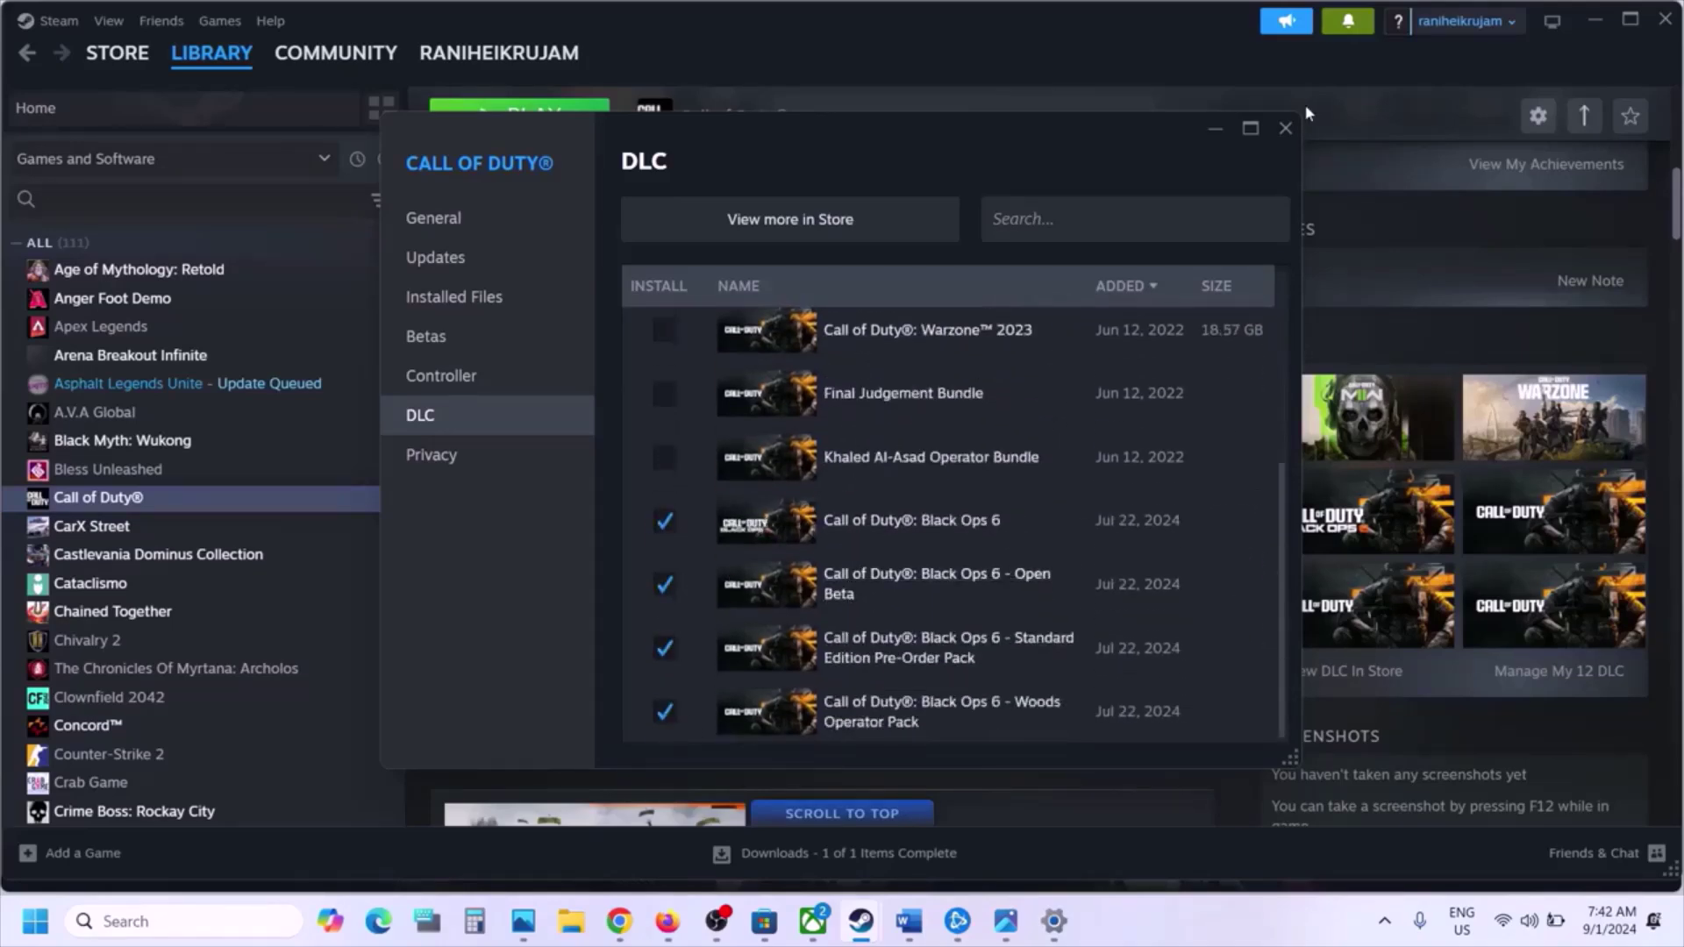
pyautogui.click(1286, 128)
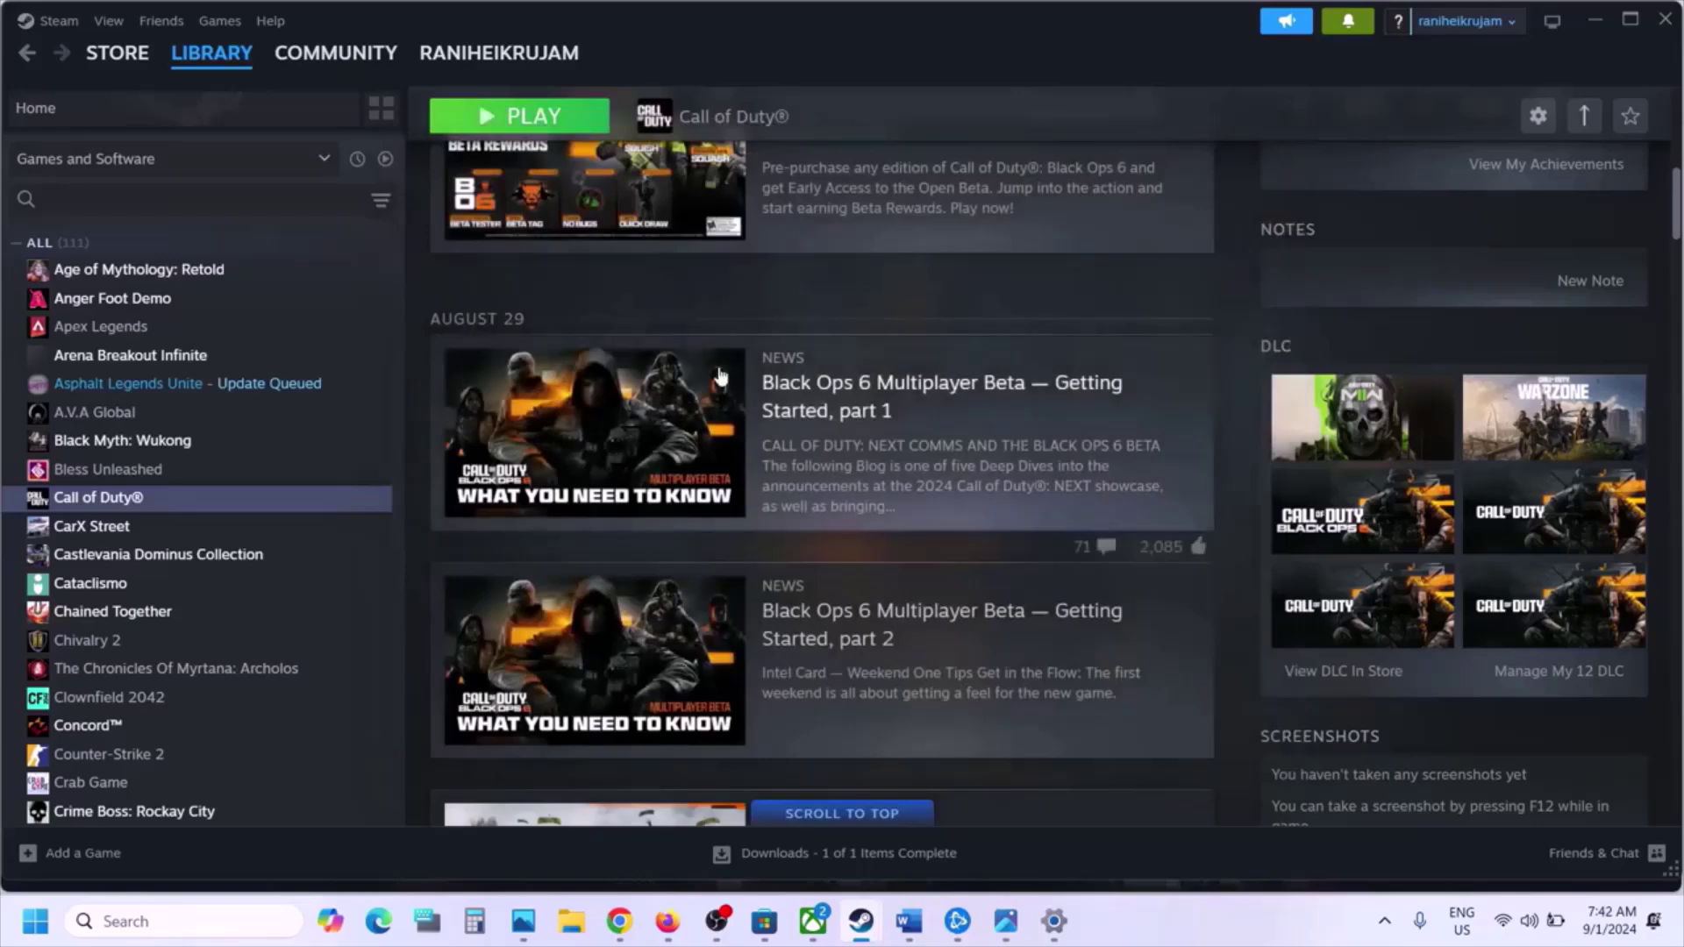
pyautogui.scroll(10, 721, 374)
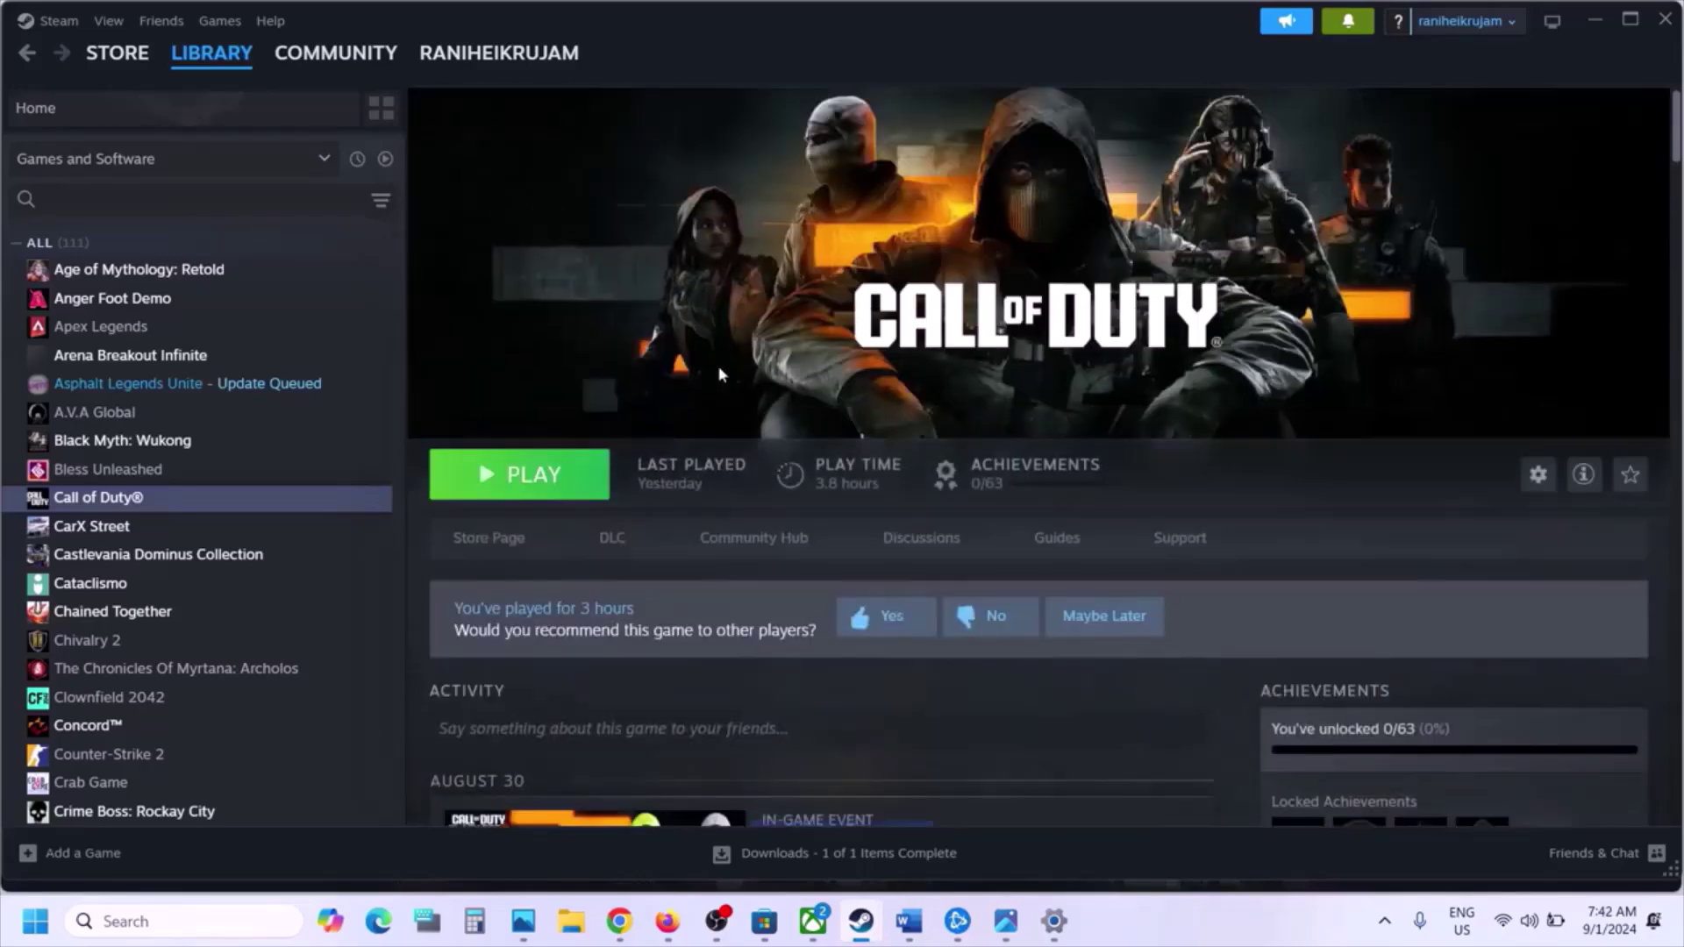
# Switch to Battle.net, inspect the install content selectable for Call of Duty under Modify Install, and leave without applying changes
pyautogui.click(908, 923)
pyautogui.click(956, 923)
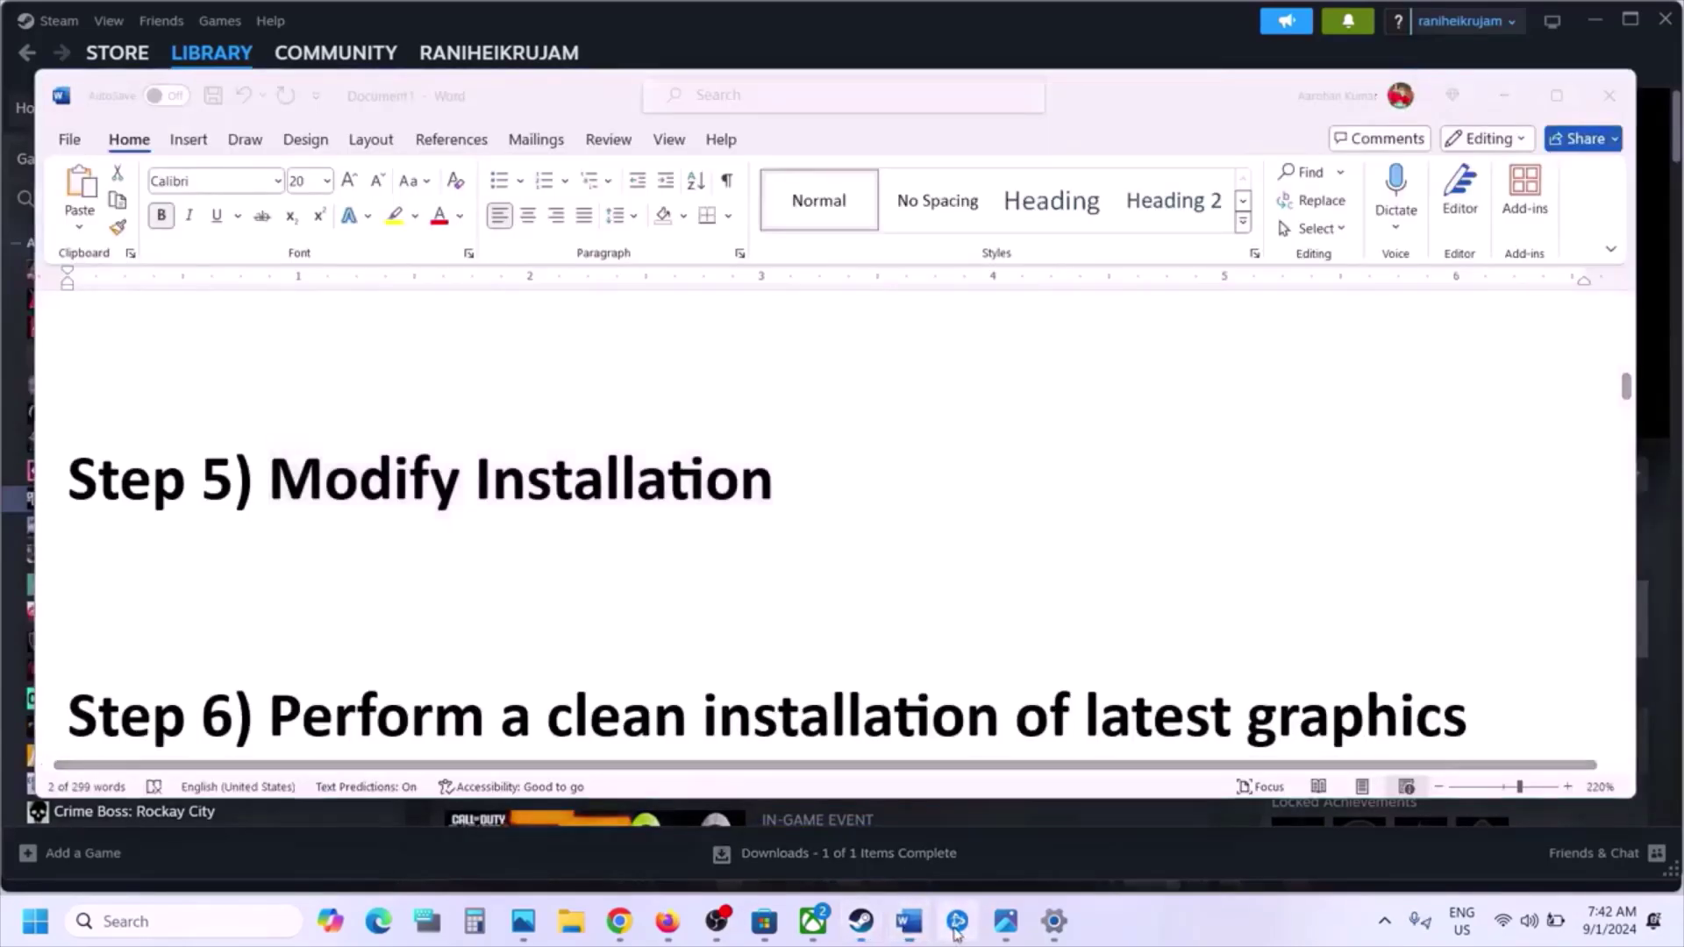
pyautogui.click(322, 775)
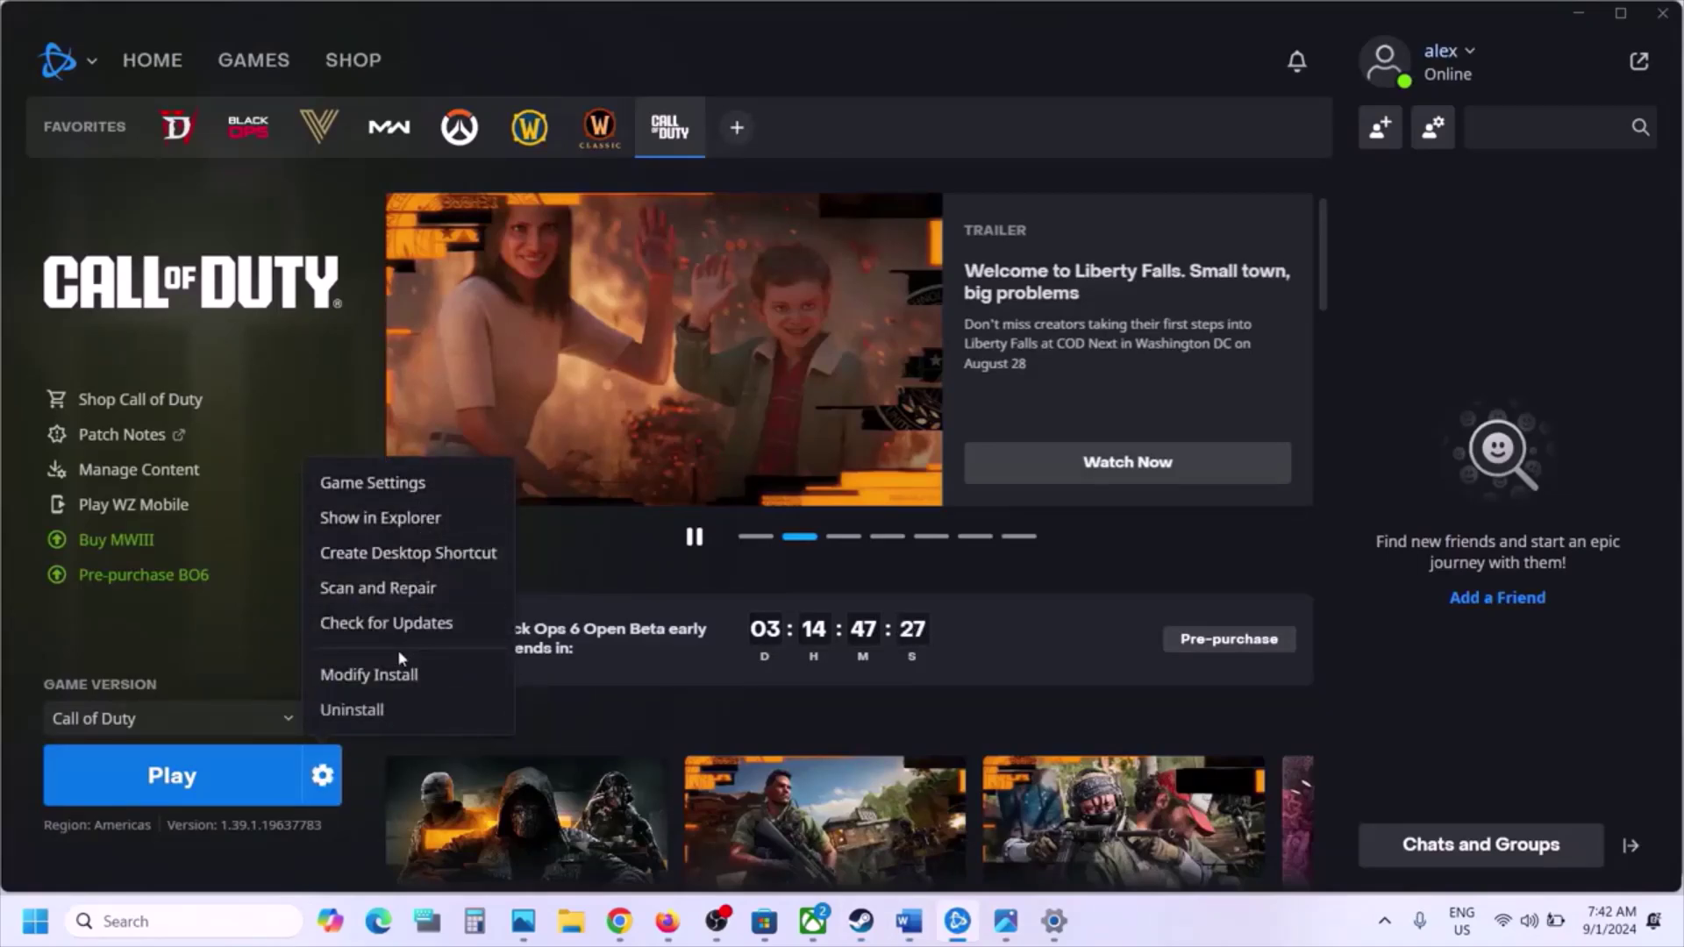
pyautogui.click(390, 683)
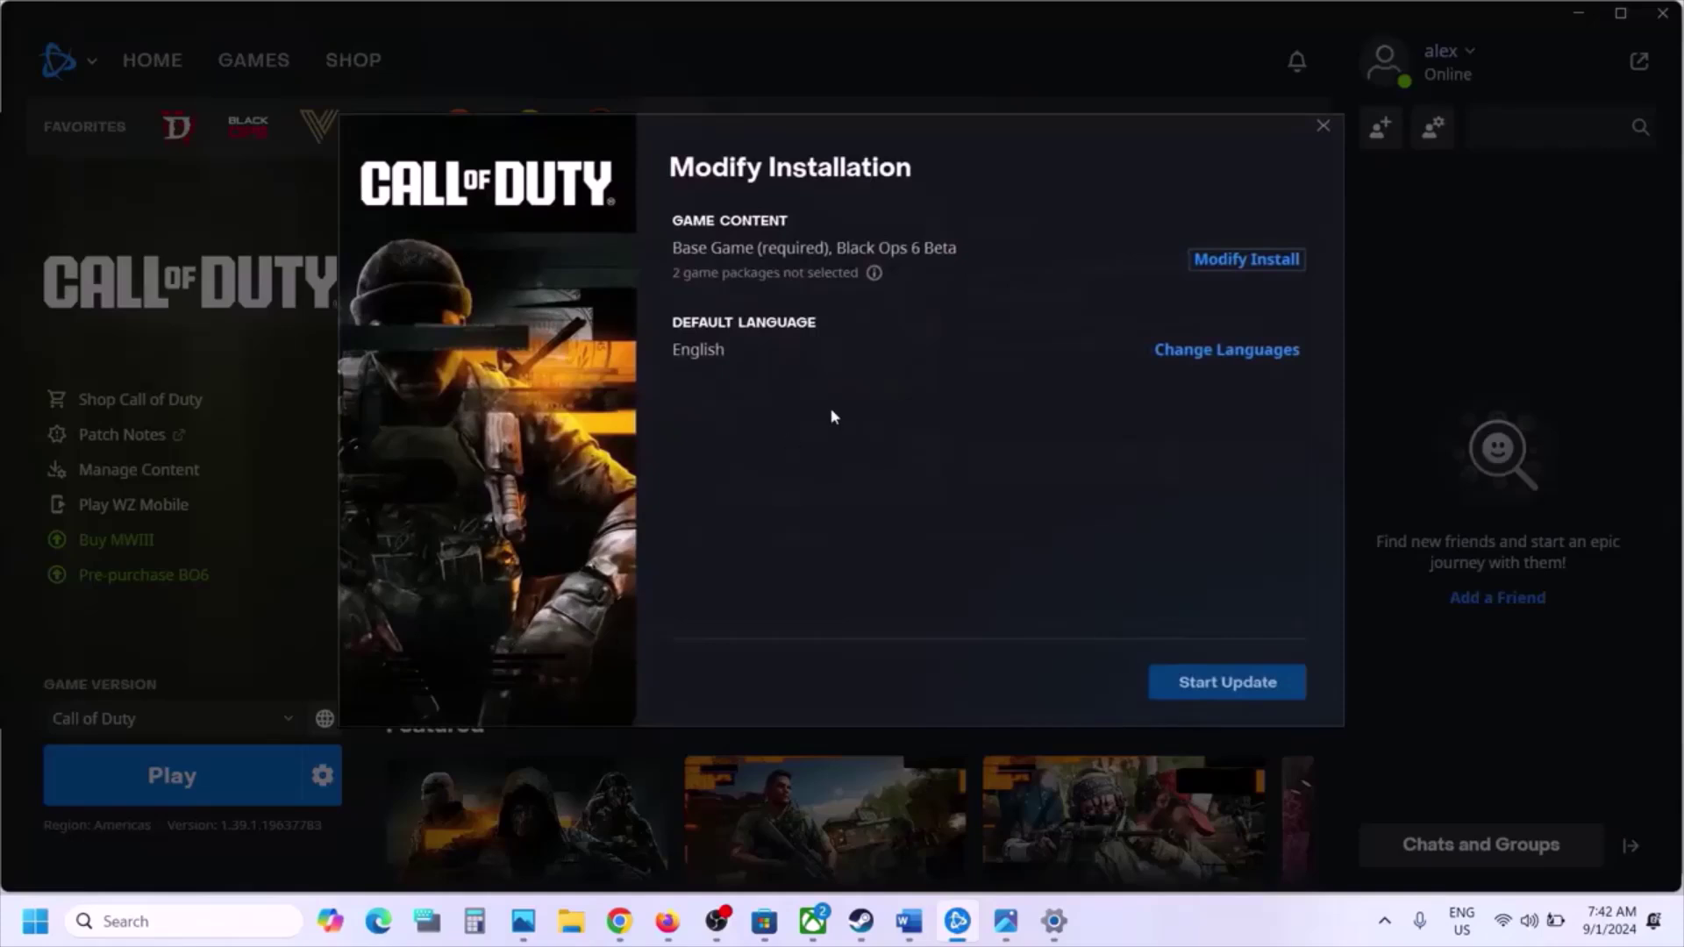
pyautogui.click(1226, 262)
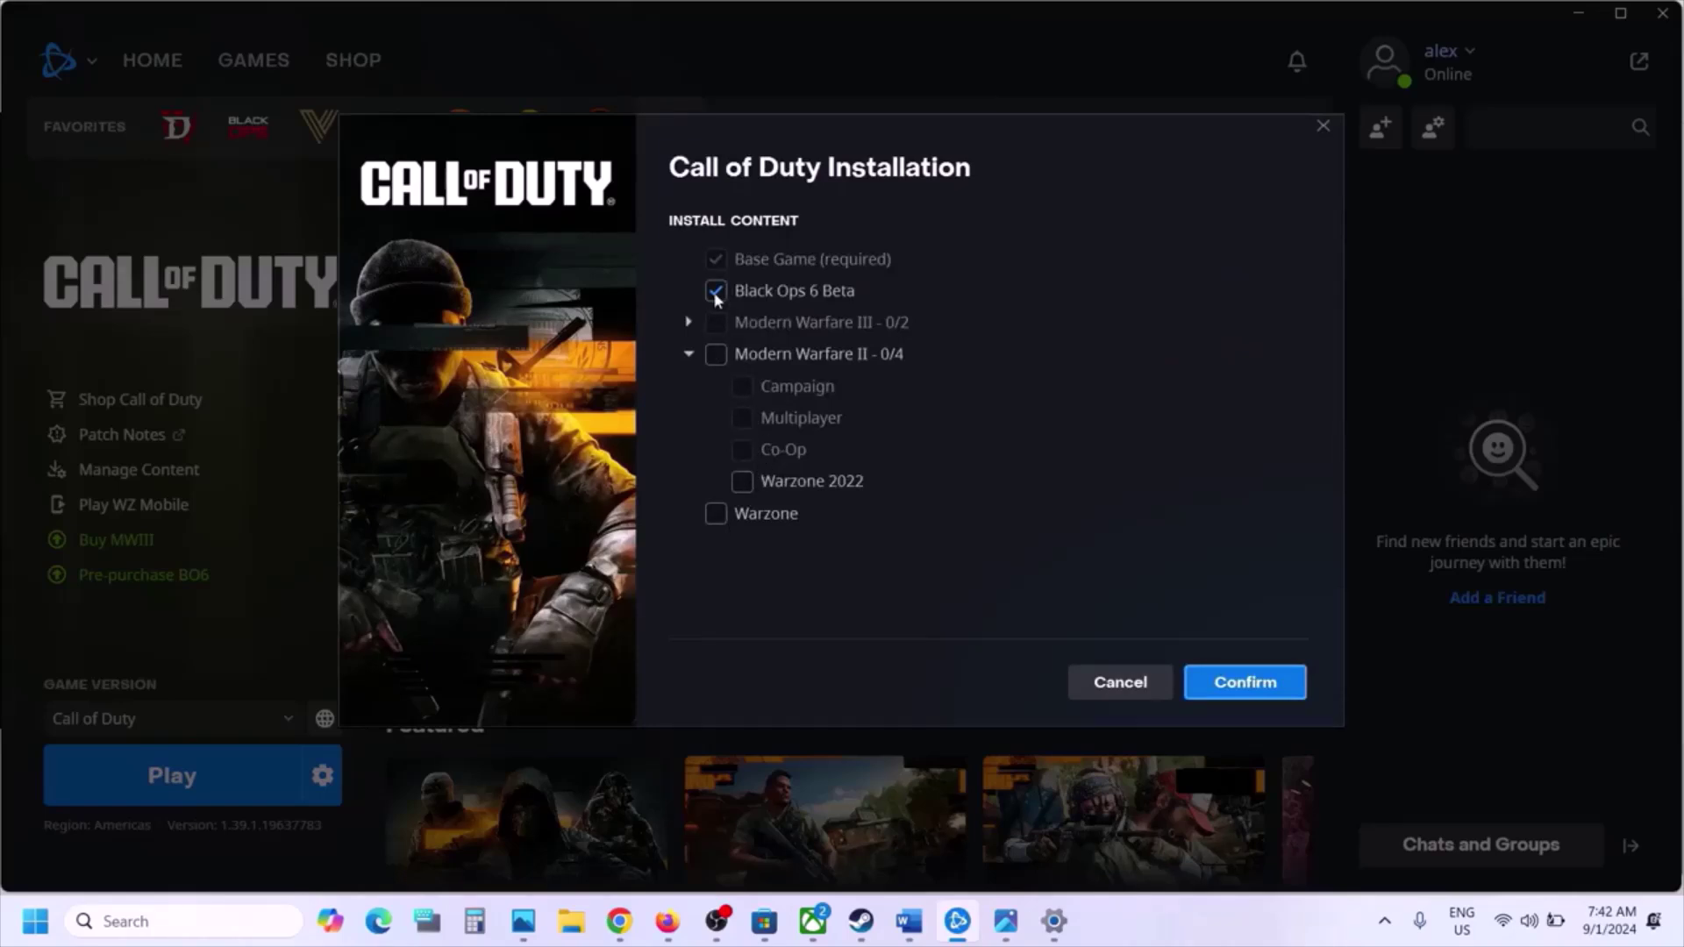
pyautogui.click(1103, 677)
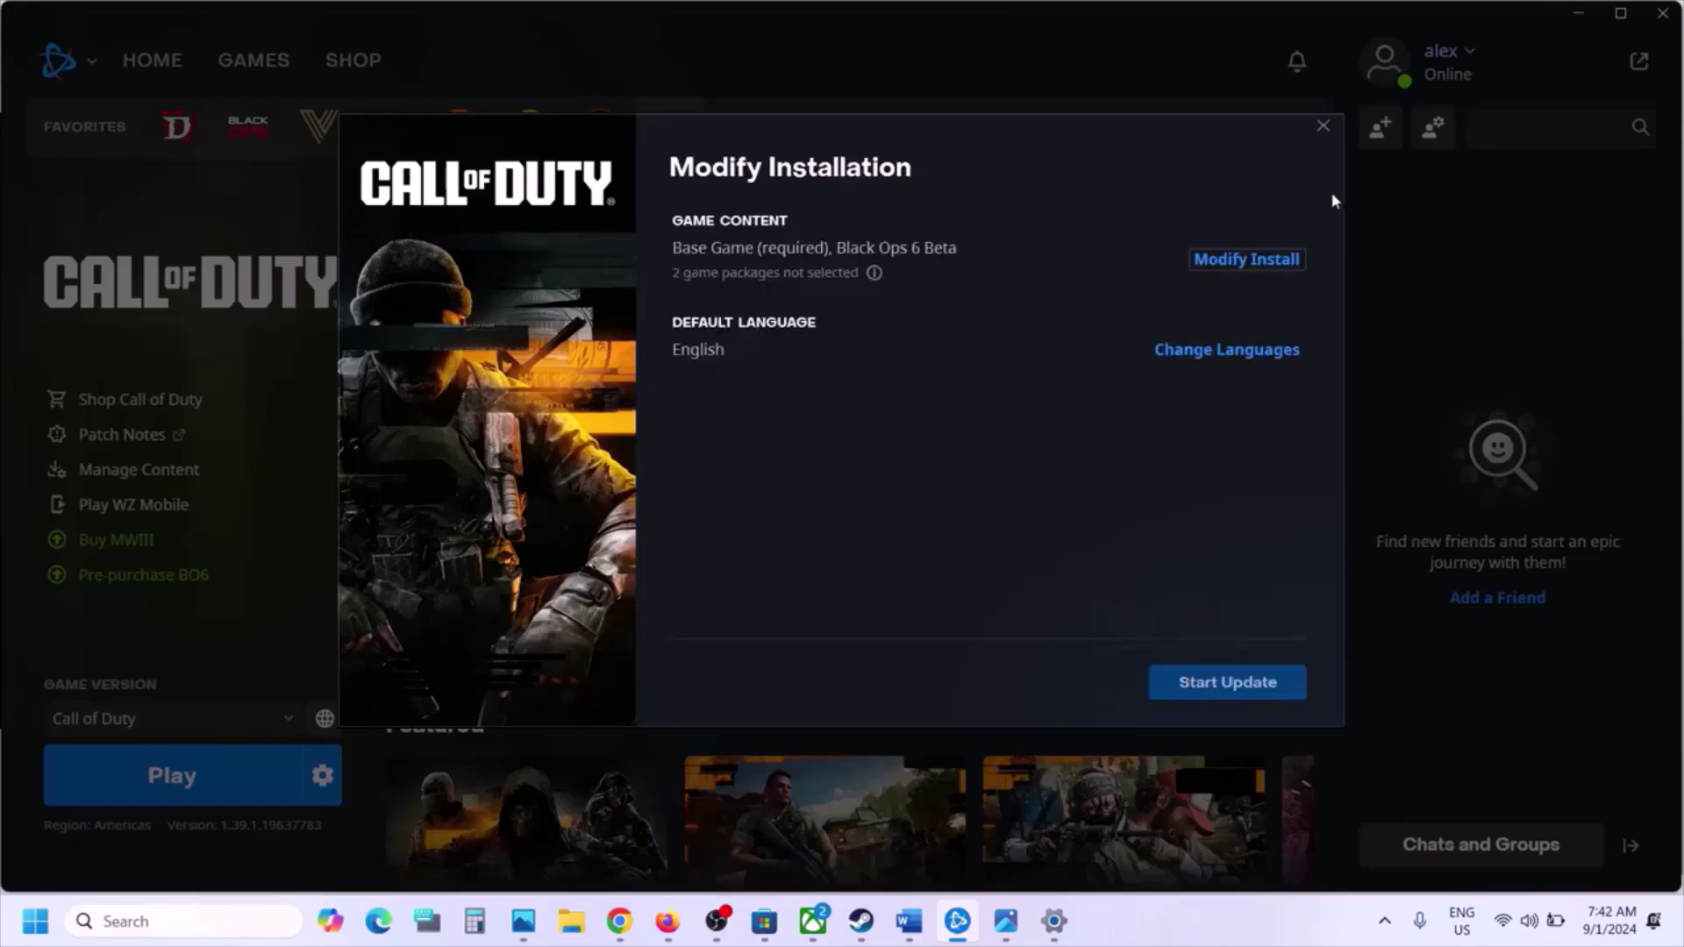
pyautogui.click(1323, 126)
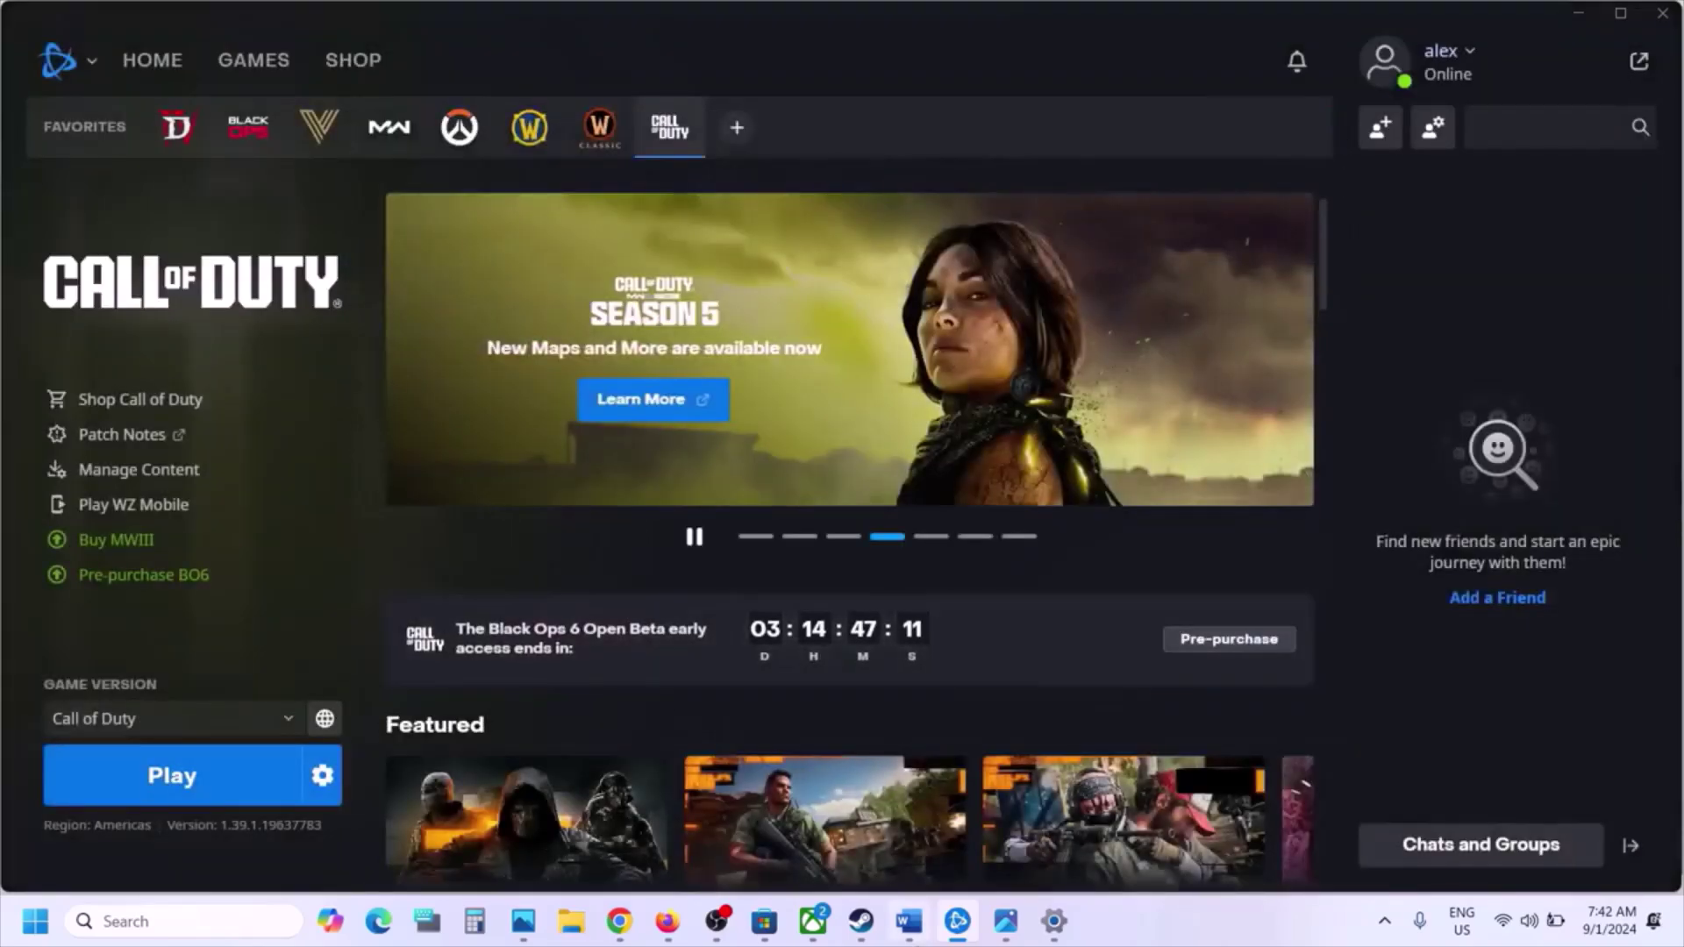
# Return to the Word document and highlight Step 6's clean graphics driver installation advice and the NVIDIA drivers link
pyautogui.click(908, 921)
pyautogui.scroll(-3, 671, 561)
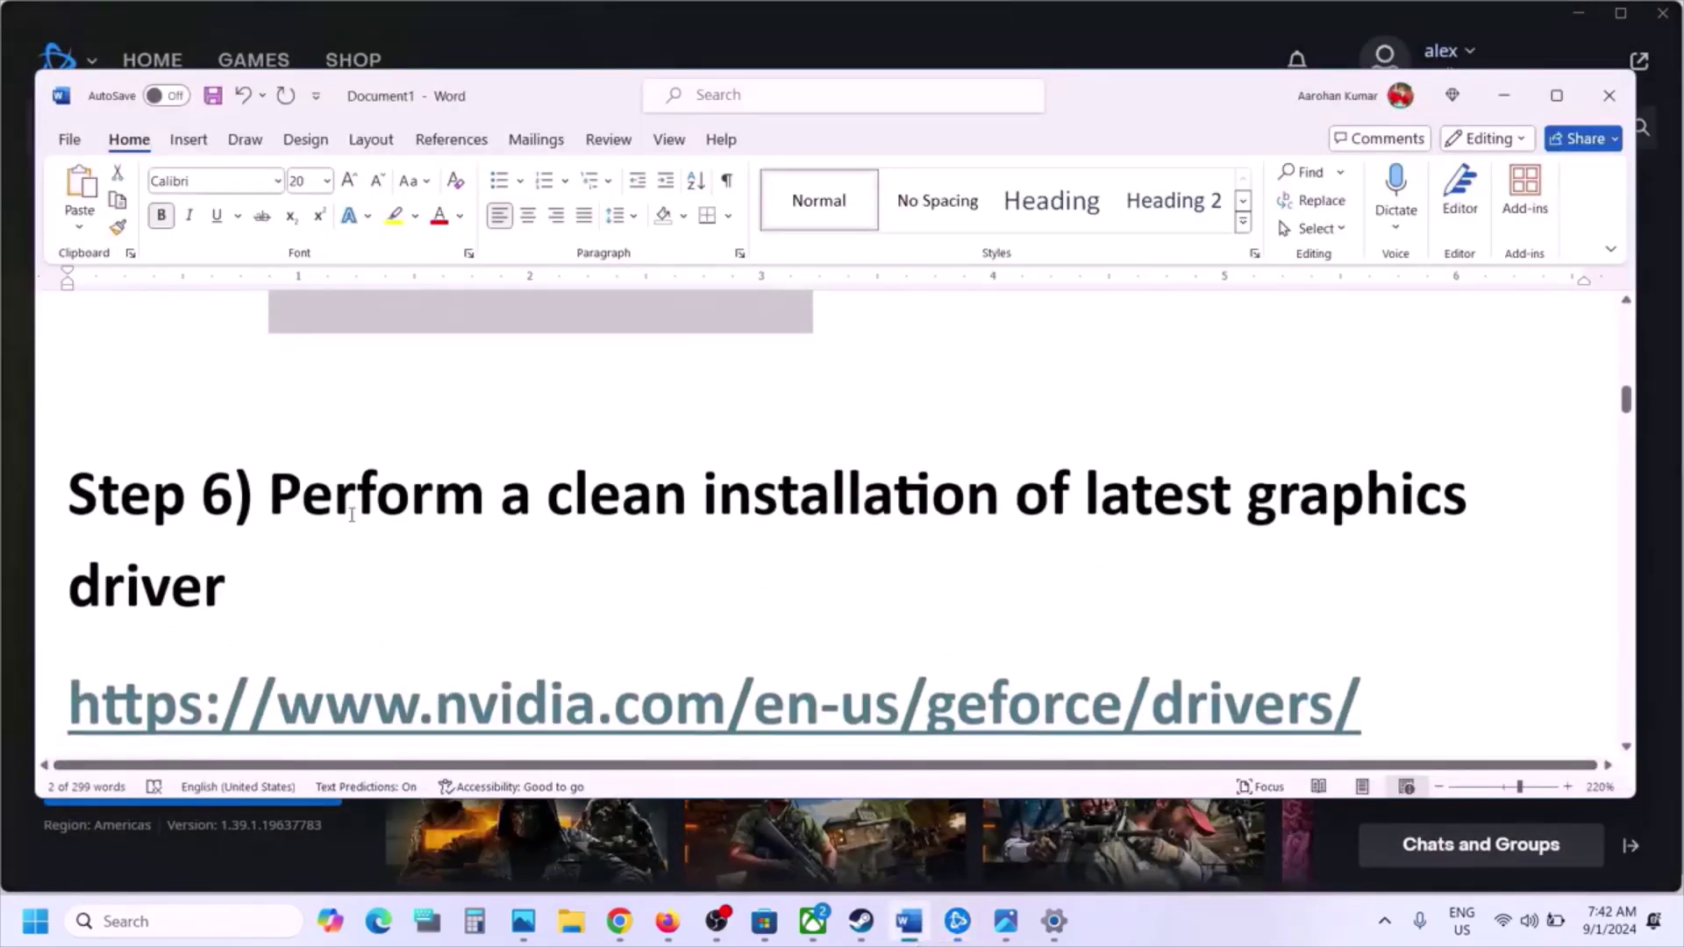
pyautogui.moveTo(296, 501); pyautogui.dragTo(752, 526)
pyautogui.scroll(-2, 752, 526)
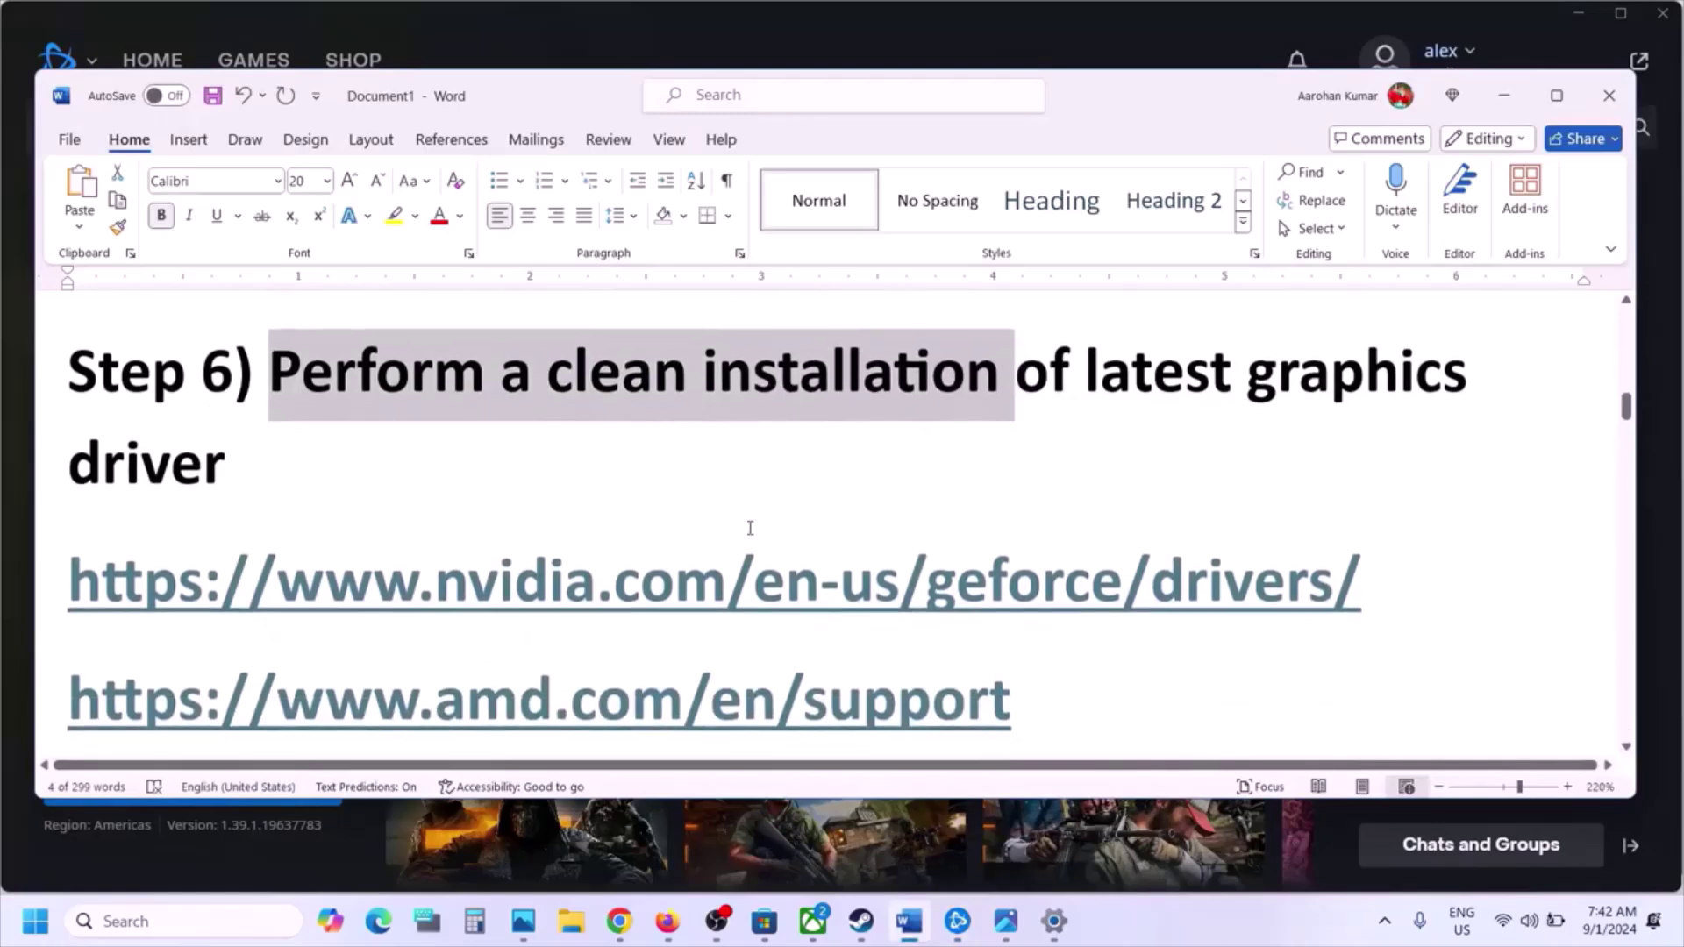
pyautogui.moveTo(419, 583); pyautogui.dragTo(903, 583)
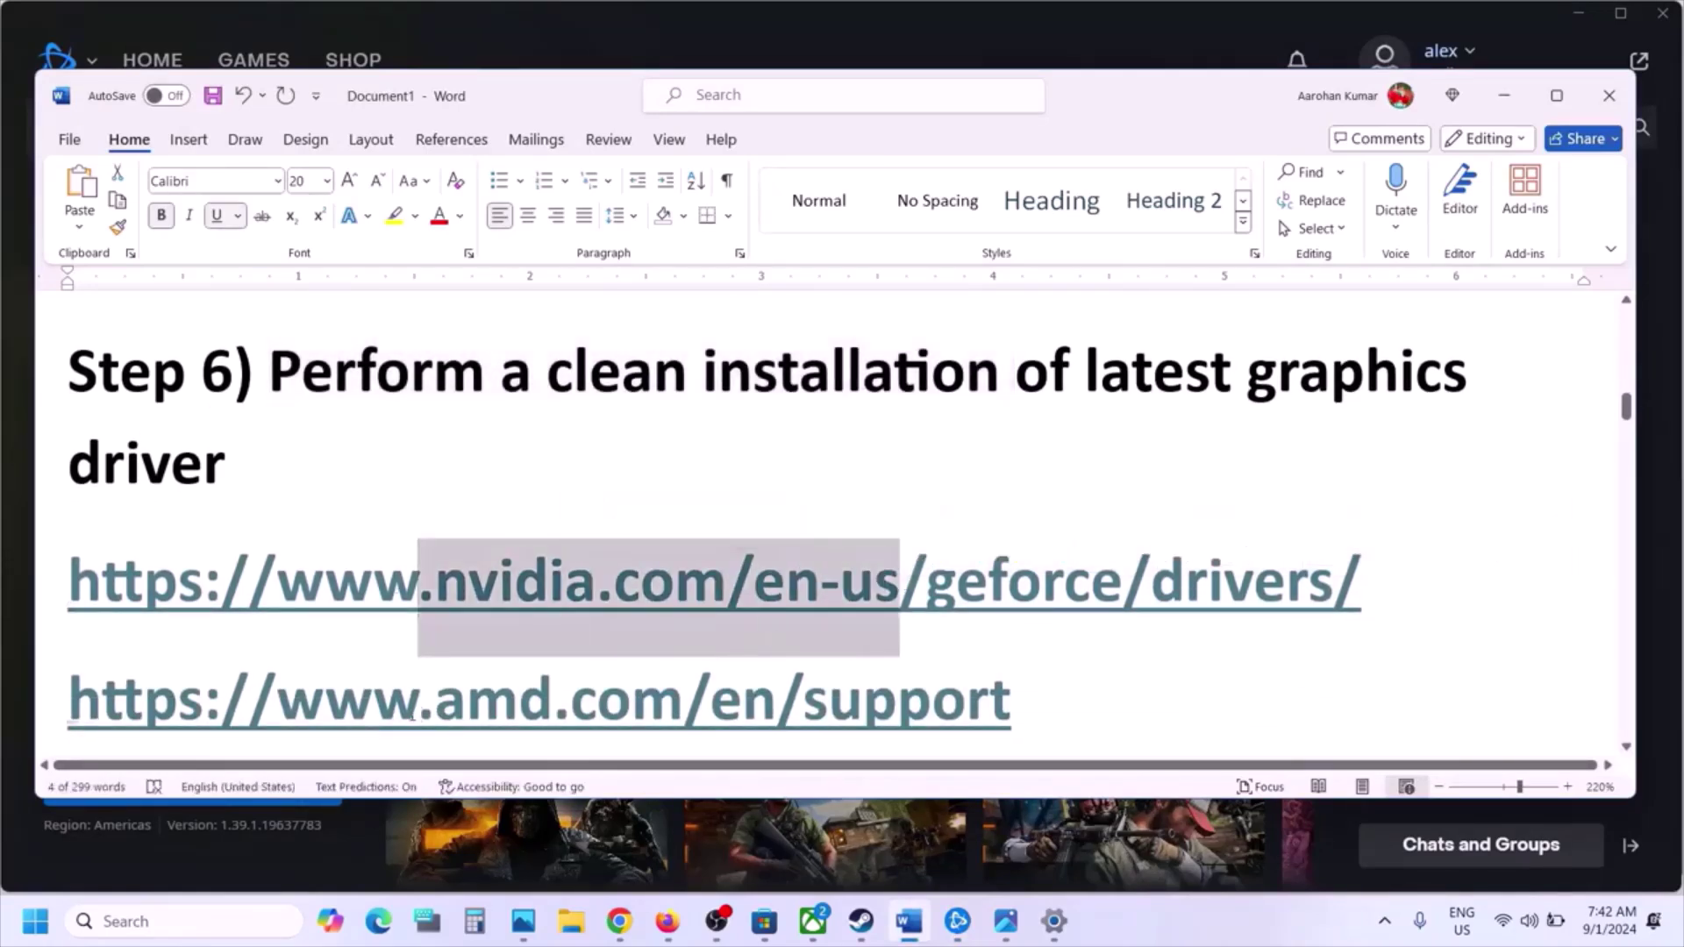
# Highlight the AMD support link, followed by the NVIDIA GeForce drivers link, under Step 6 of the document
pyautogui.moveTo(419, 701); pyautogui.dragTo(742, 701)
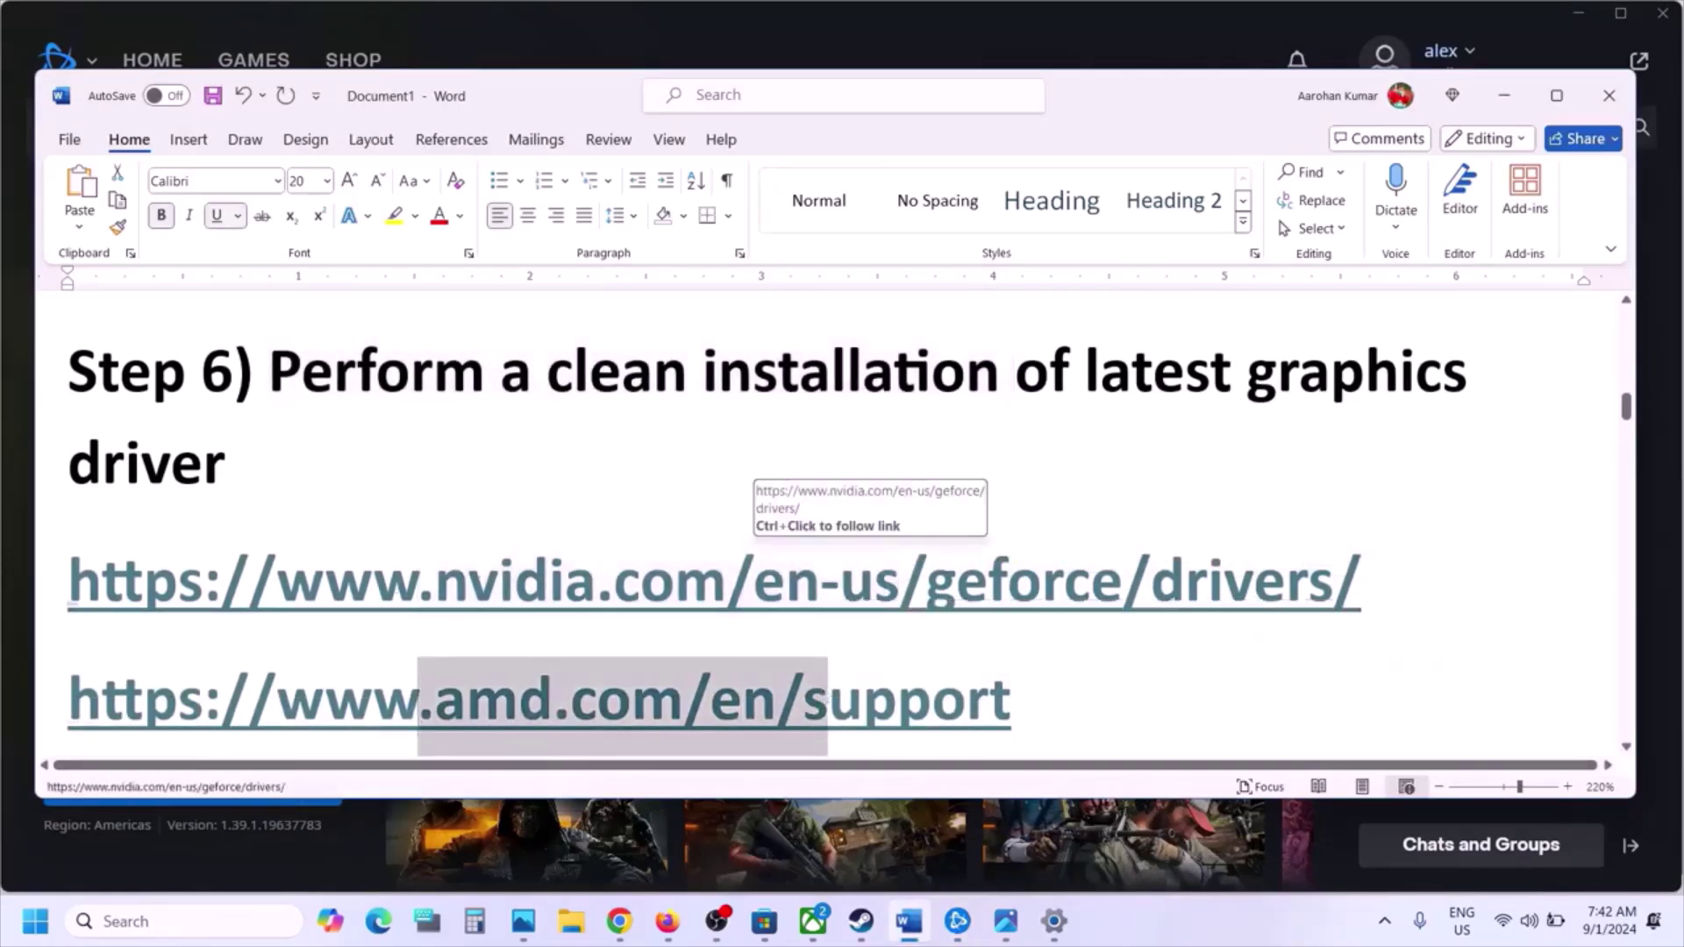
pyautogui.moveTo(470, 579); pyautogui.dragTo(980, 580)
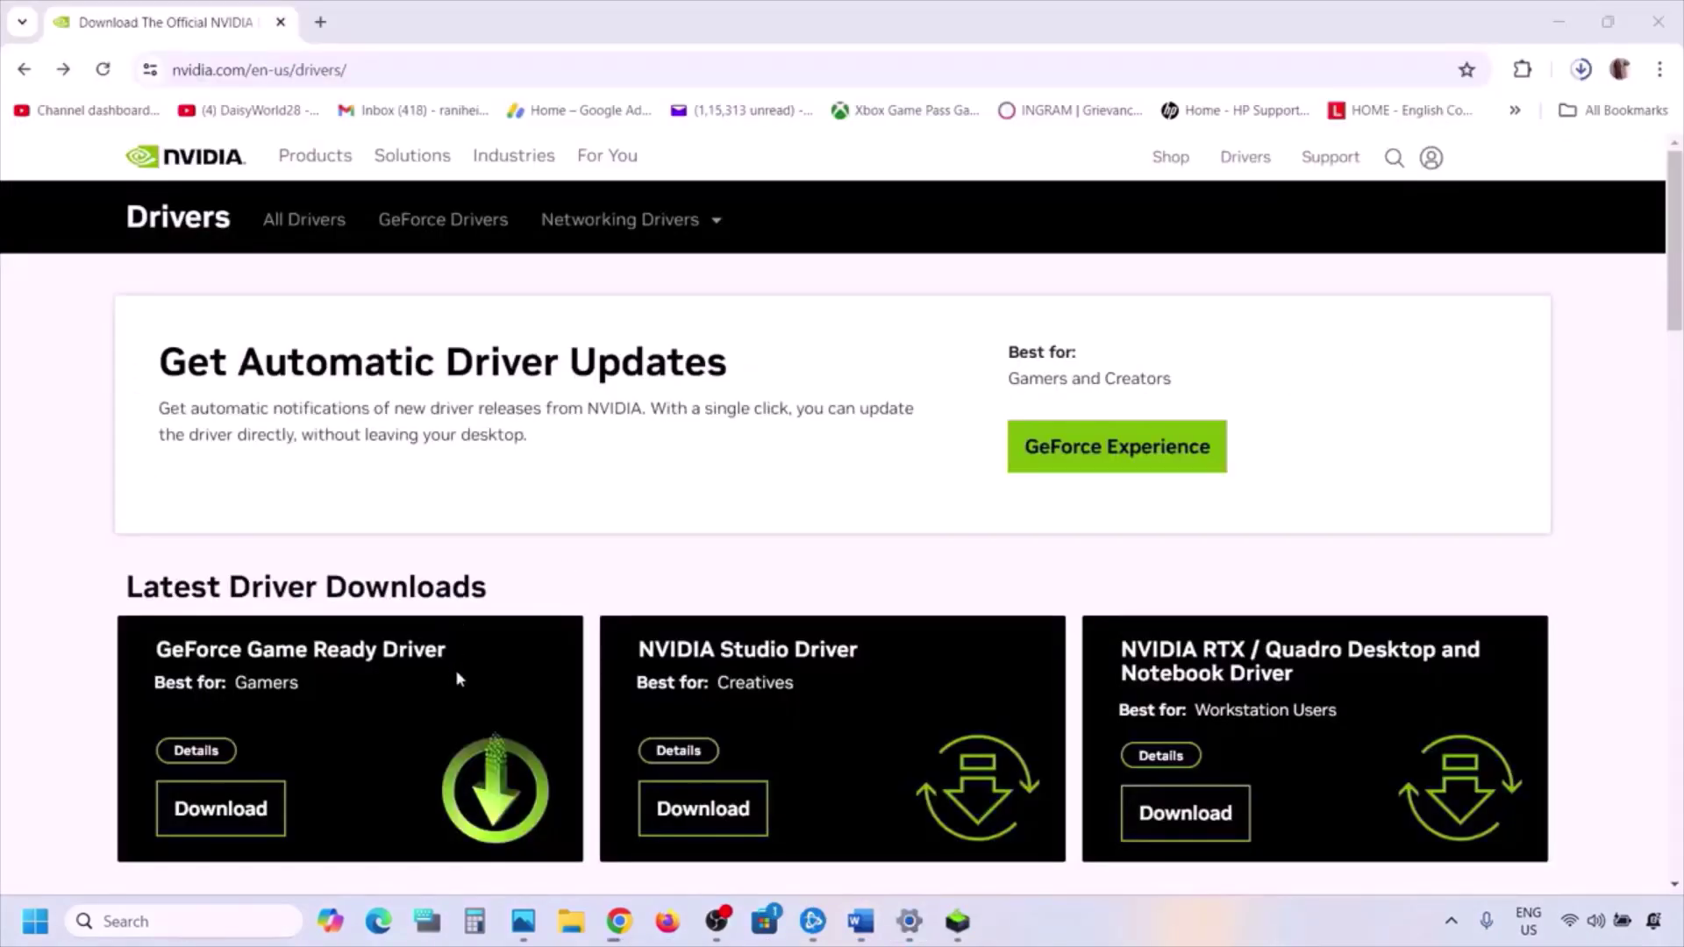
# Run NVIDIA's Manual Driver Search for the GeForce RTX 3050 Laptop GPU on Windows 11, English (US)
pyautogui.scroll(-8, 387, 620)
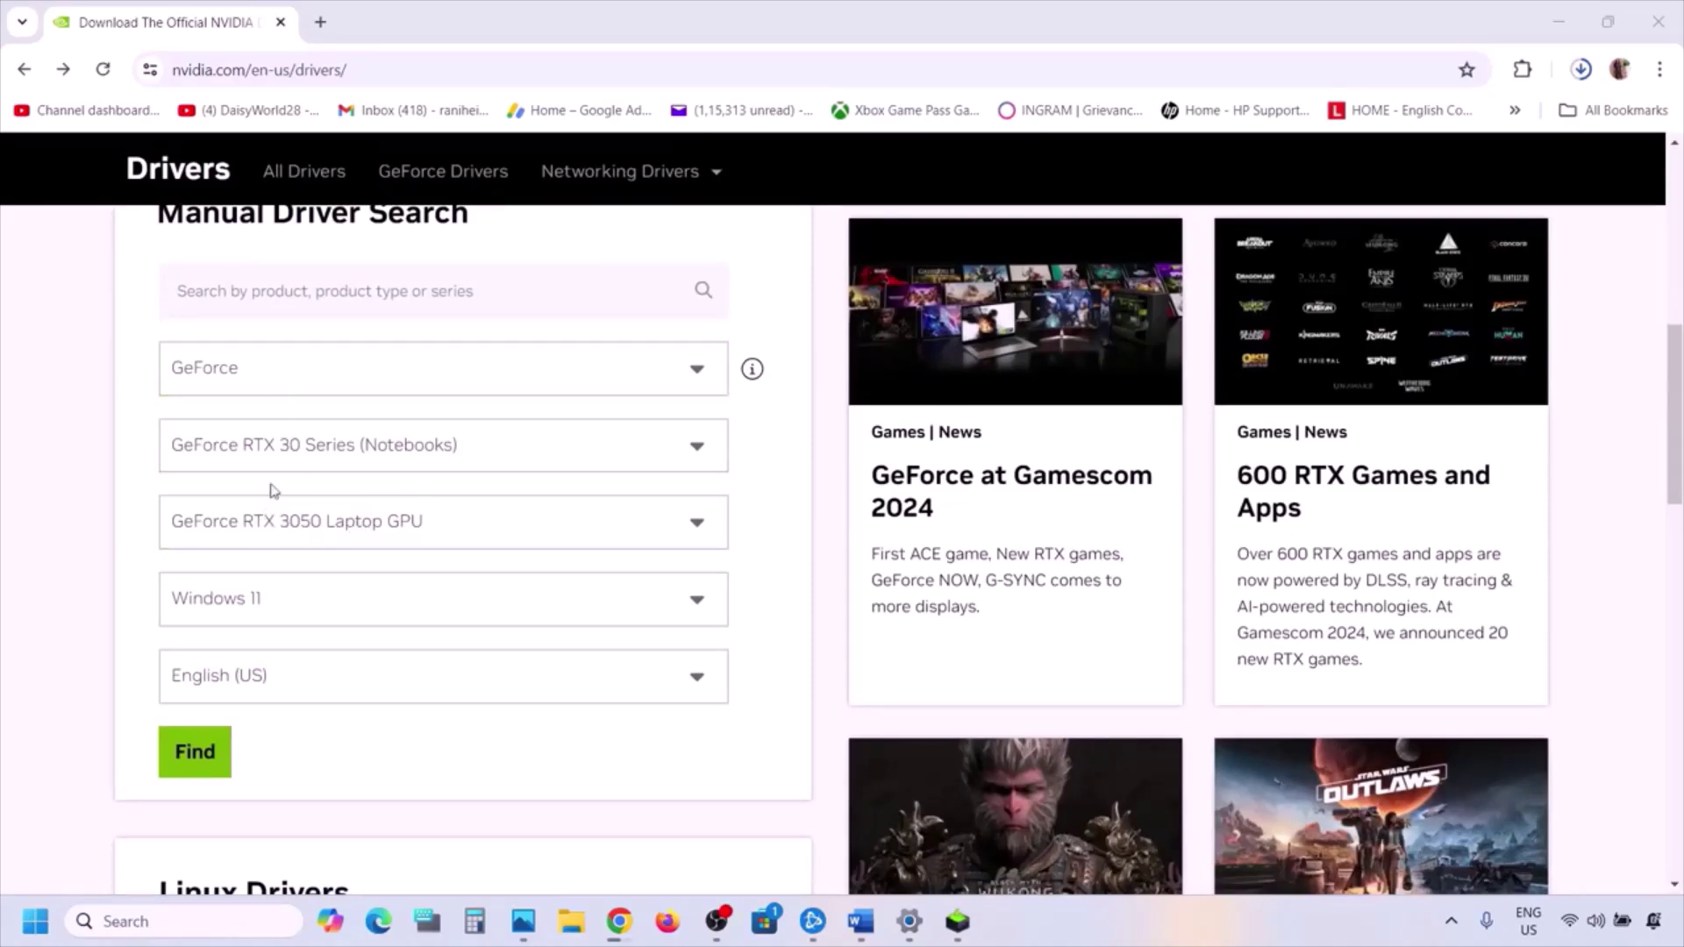
pyautogui.click(316, 472)
pyautogui.click(138, 487)
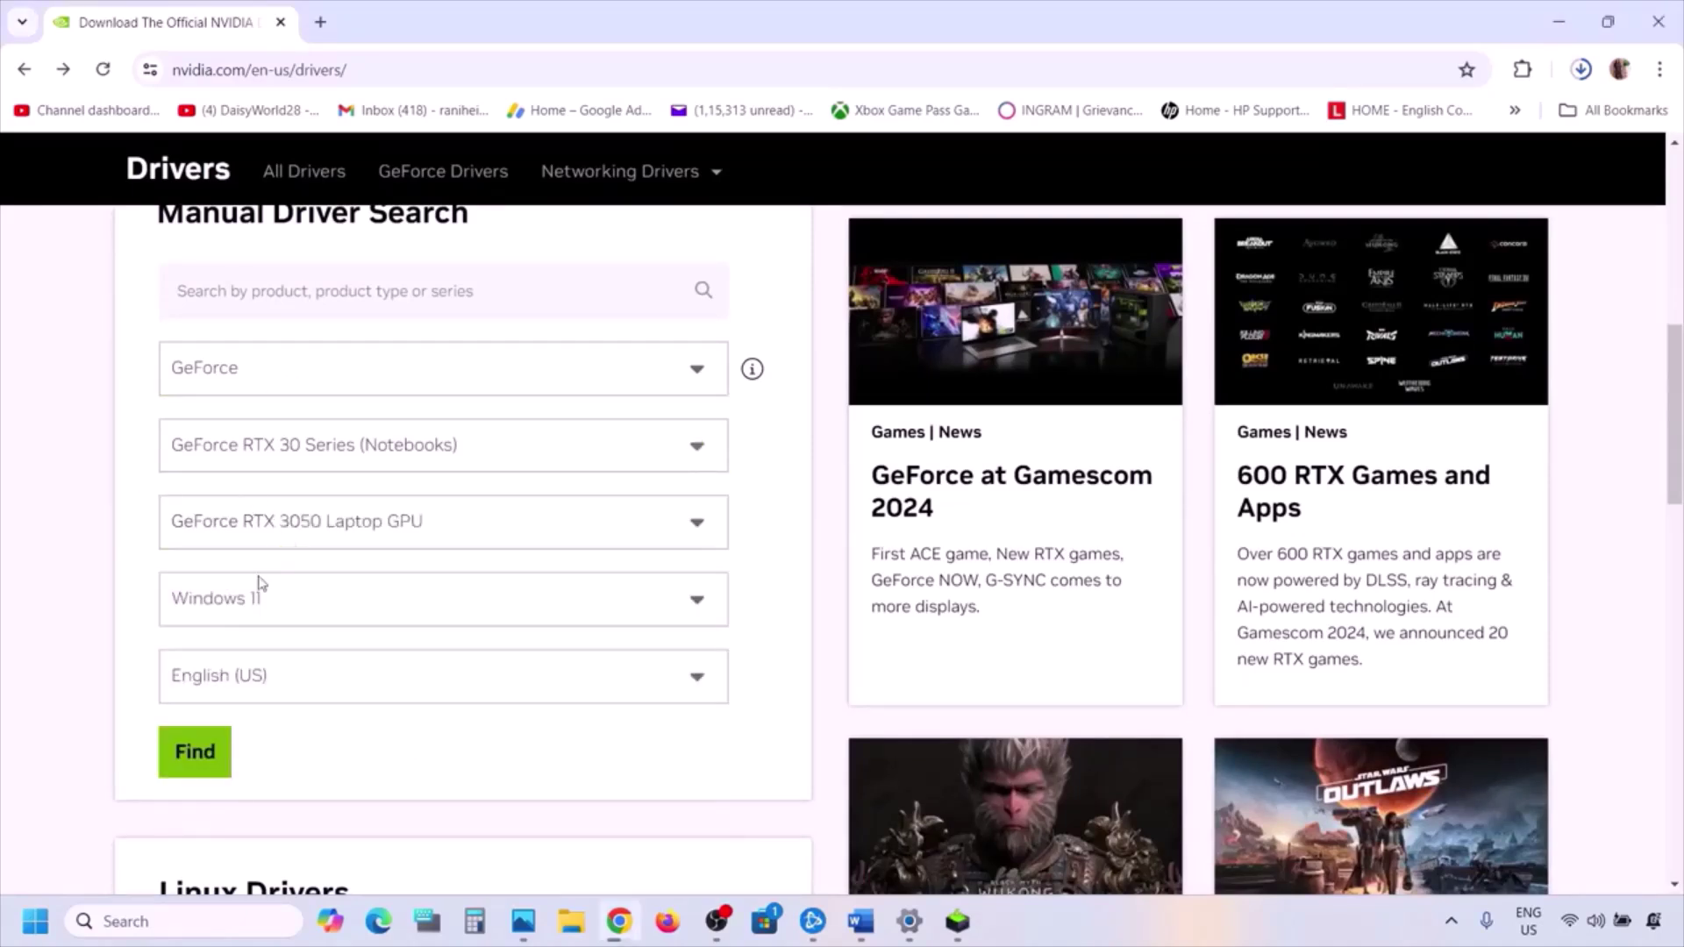
pyautogui.click(200, 616)
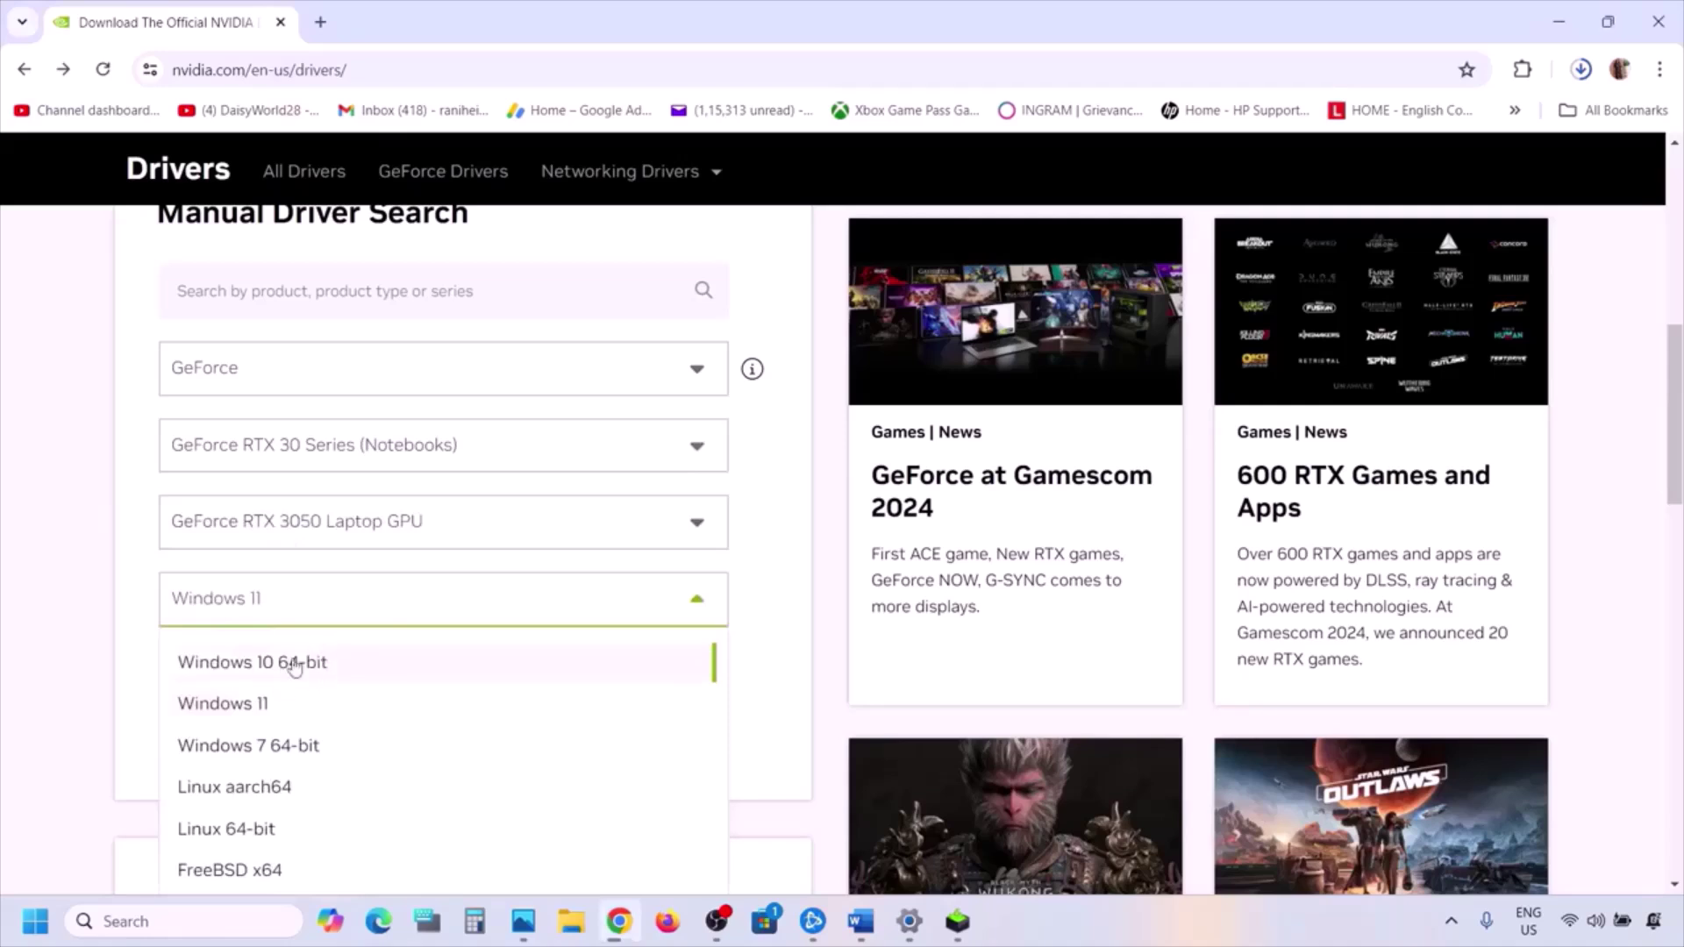
pyautogui.click(86, 571)
pyautogui.scroll(-1, 328, 625)
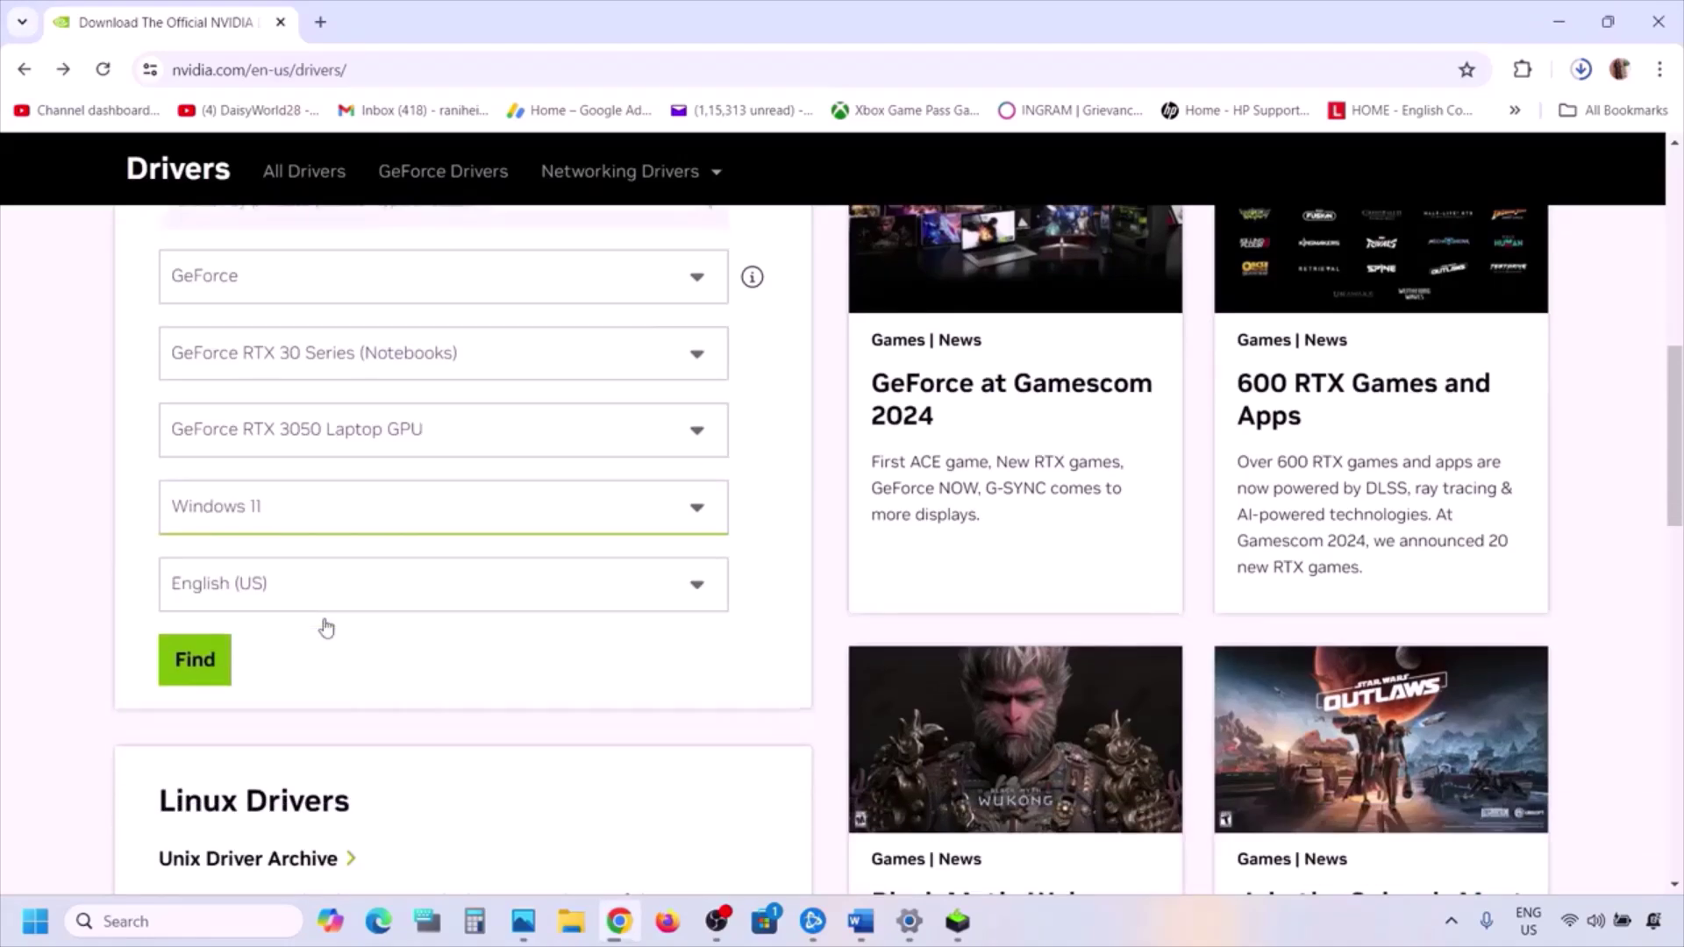
pyautogui.click(201, 658)
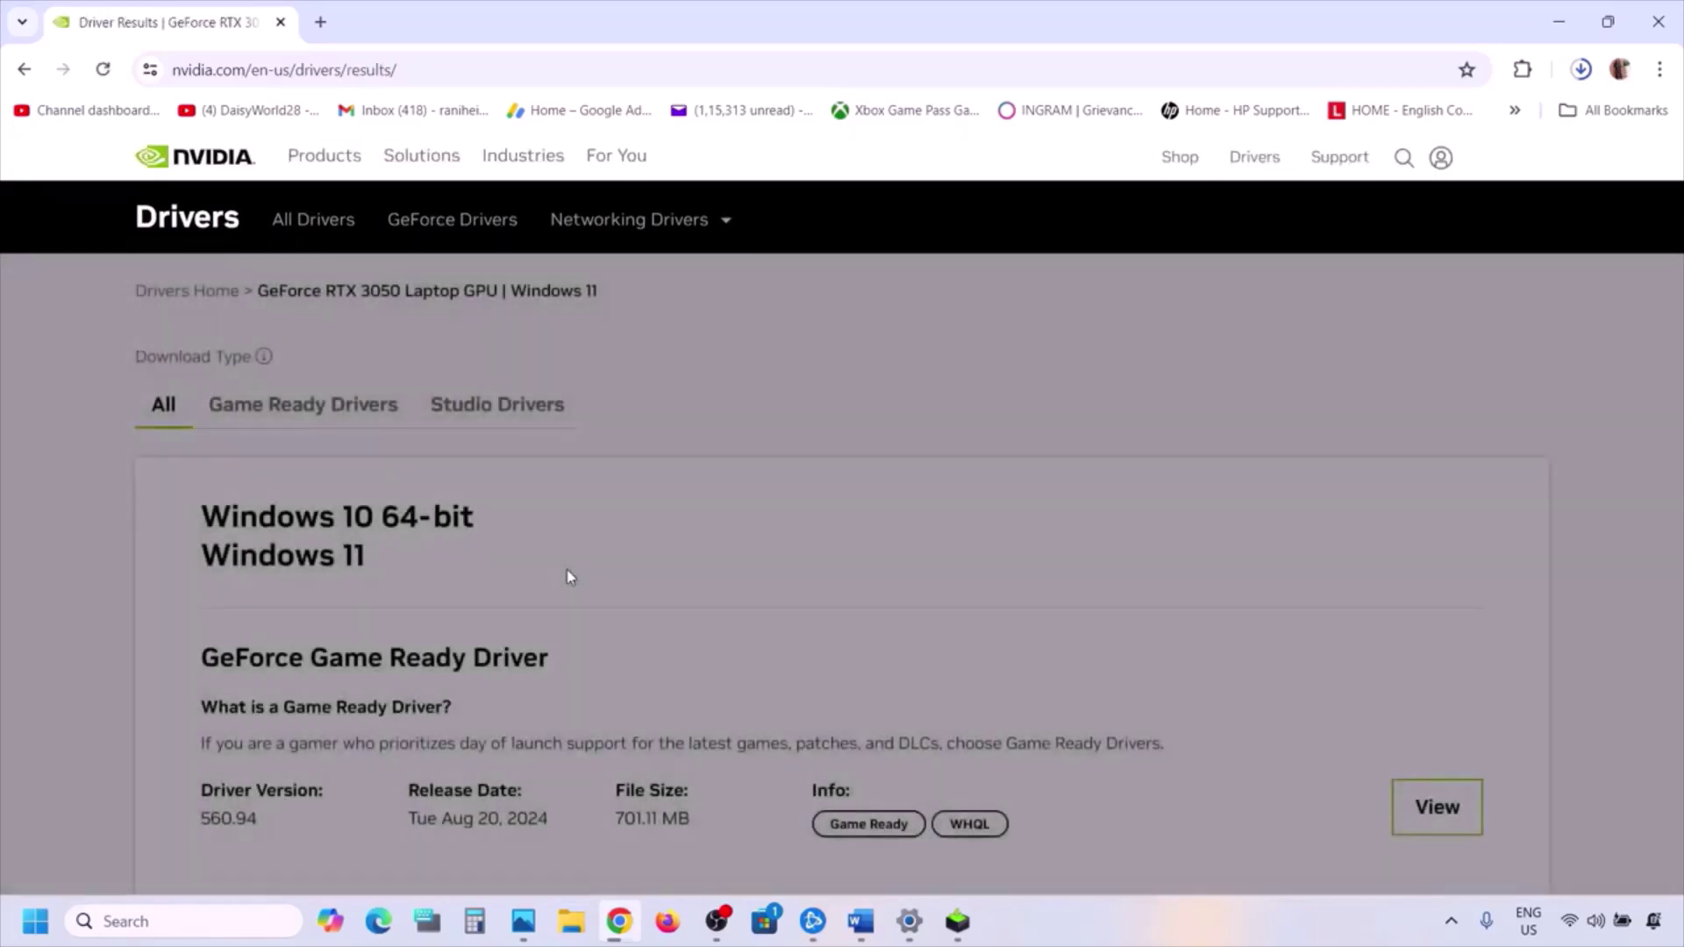
# Highlight the GeForce Game Ready Driver's version, open the details of driver 560.94, and download it
pyautogui.scroll(-1, 570, 577)
pyautogui.scroll(-2, 570, 576)
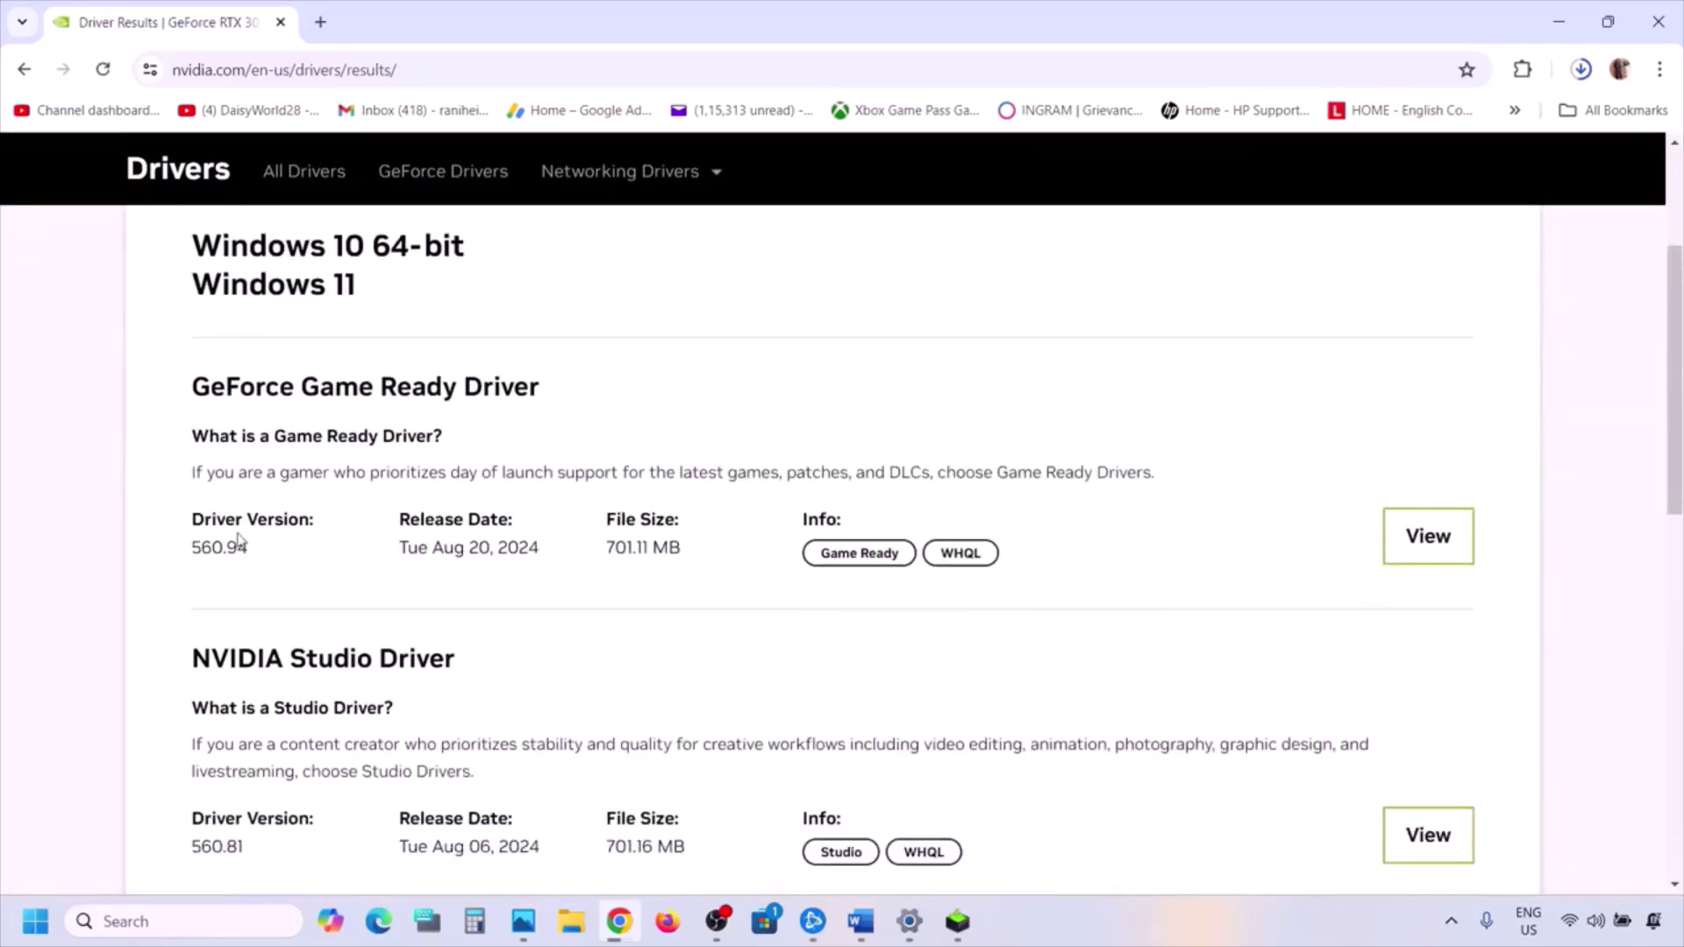
pyautogui.moveTo(202, 523); pyautogui.dragTo(307, 520)
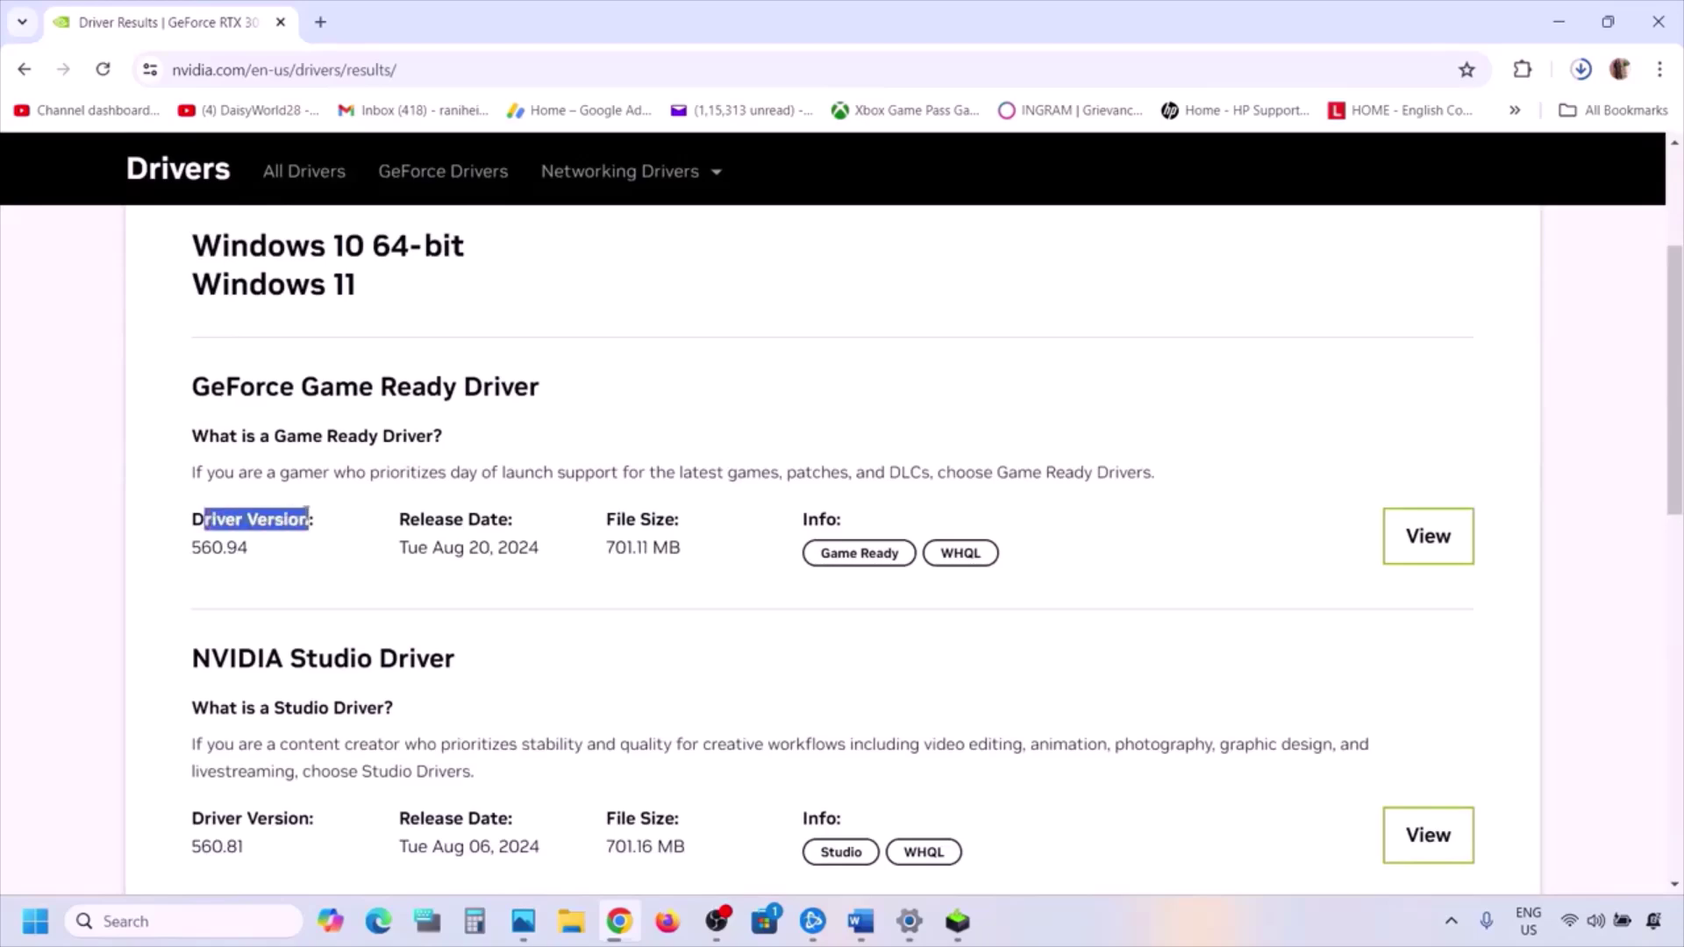
pyautogui.moveTo(199, 551); pyautogui.dragTo(250, 546)
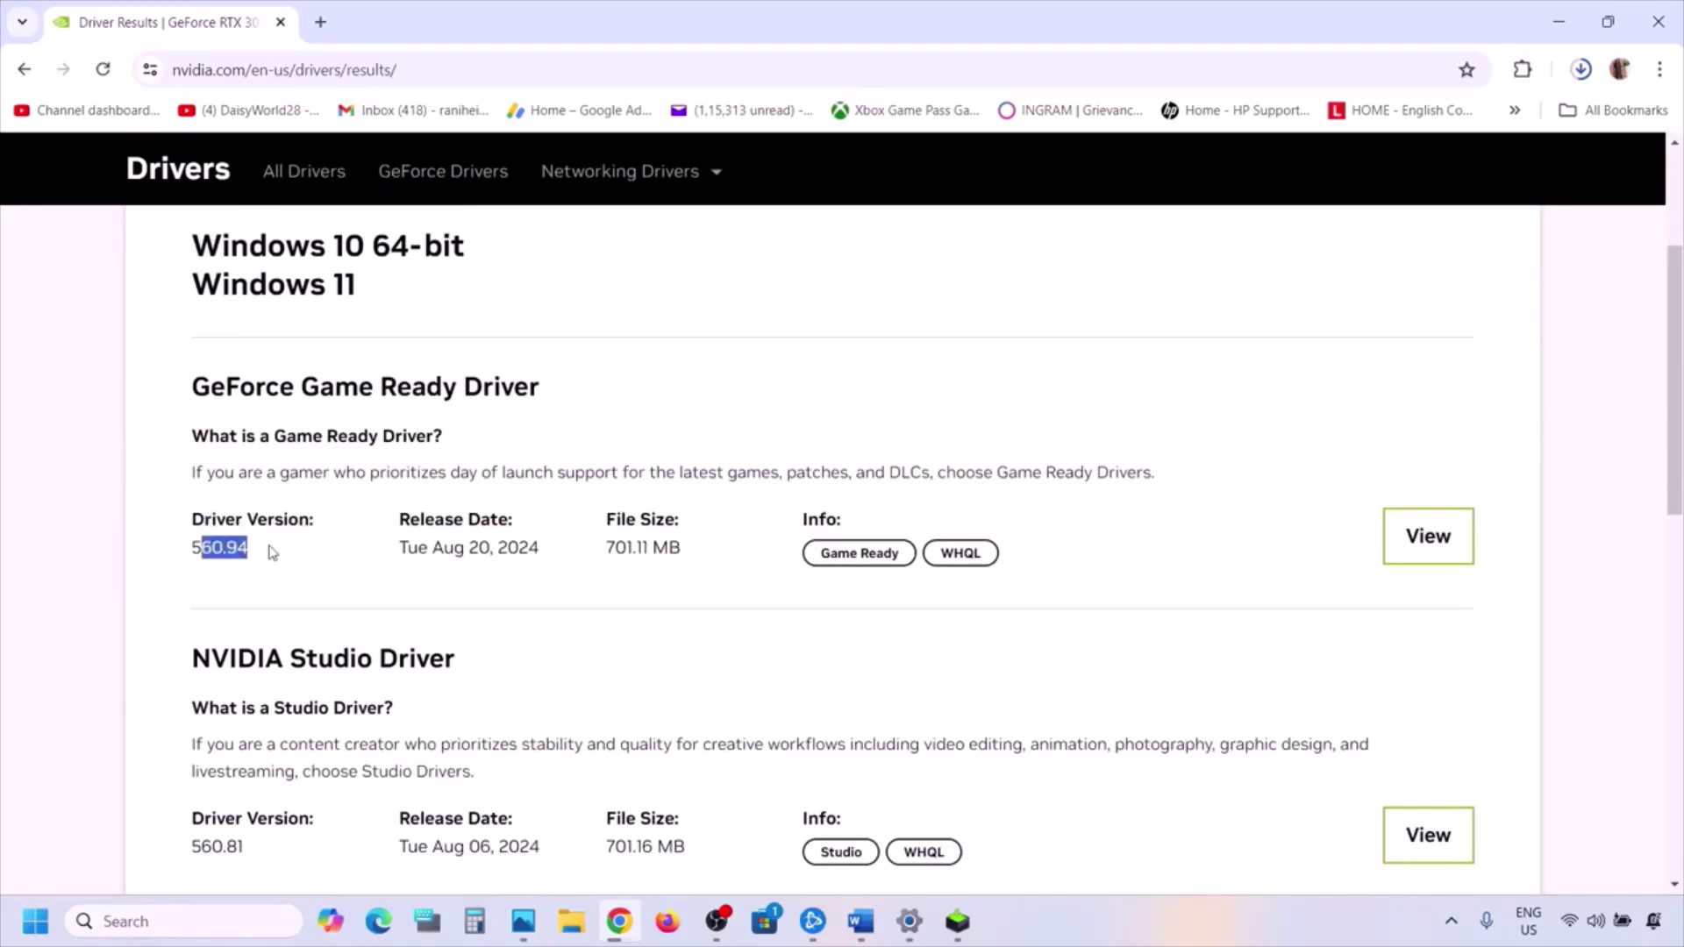
pyautogui.click(1430, 535)
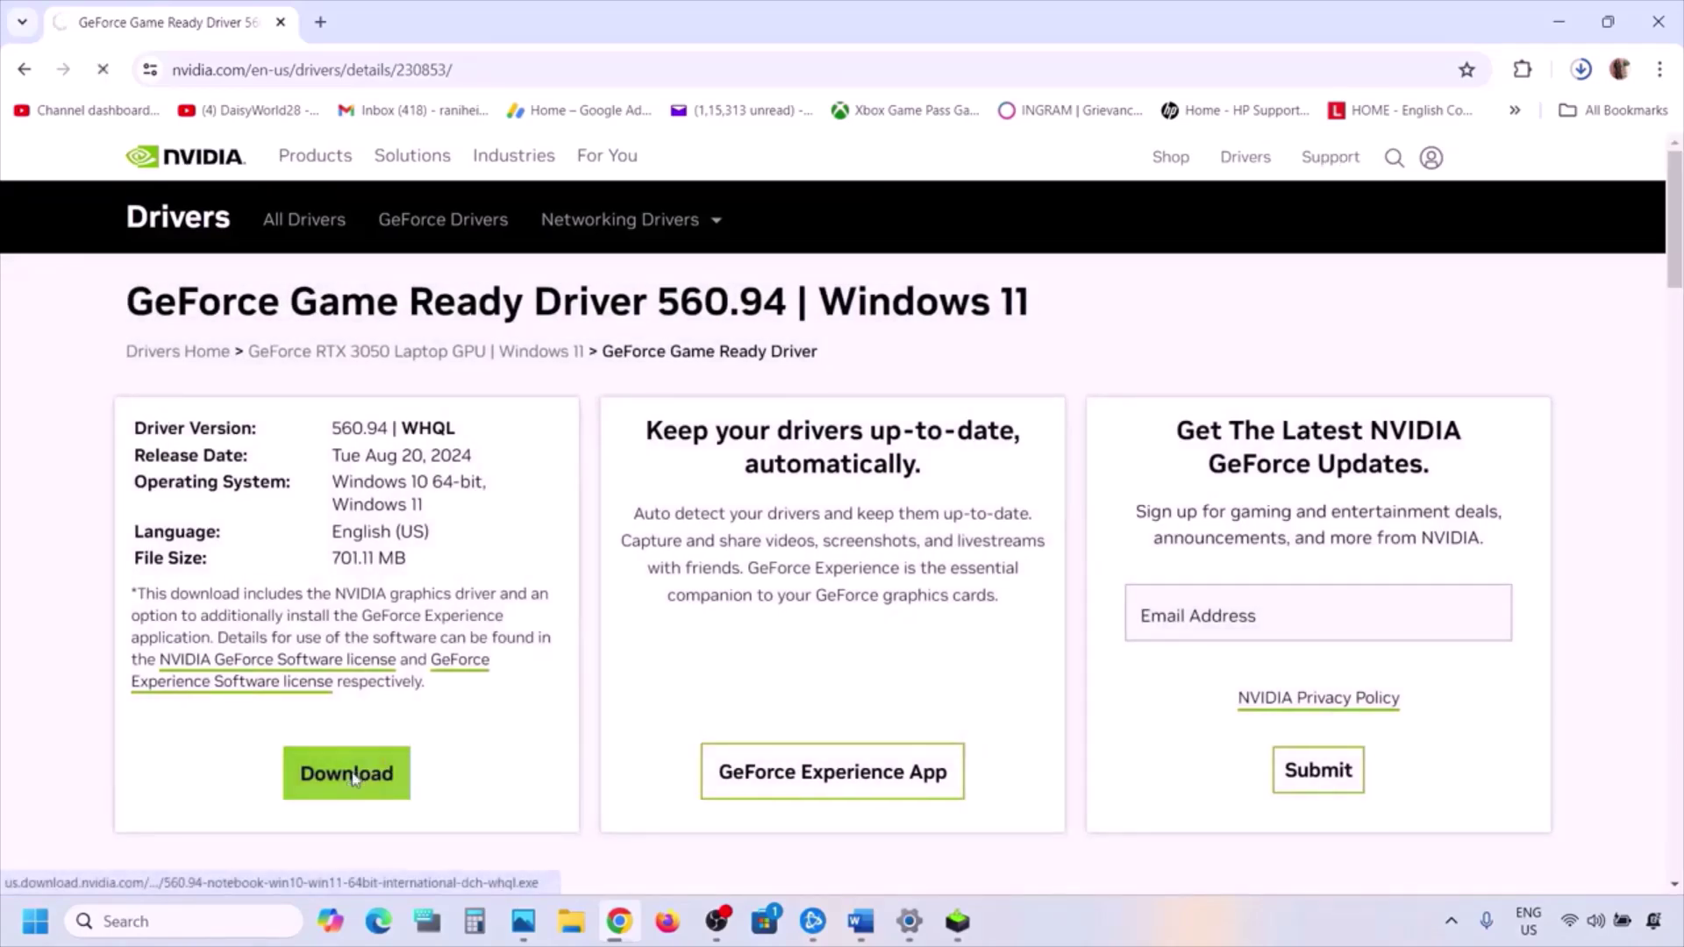
pyautogui.click(353, 778)
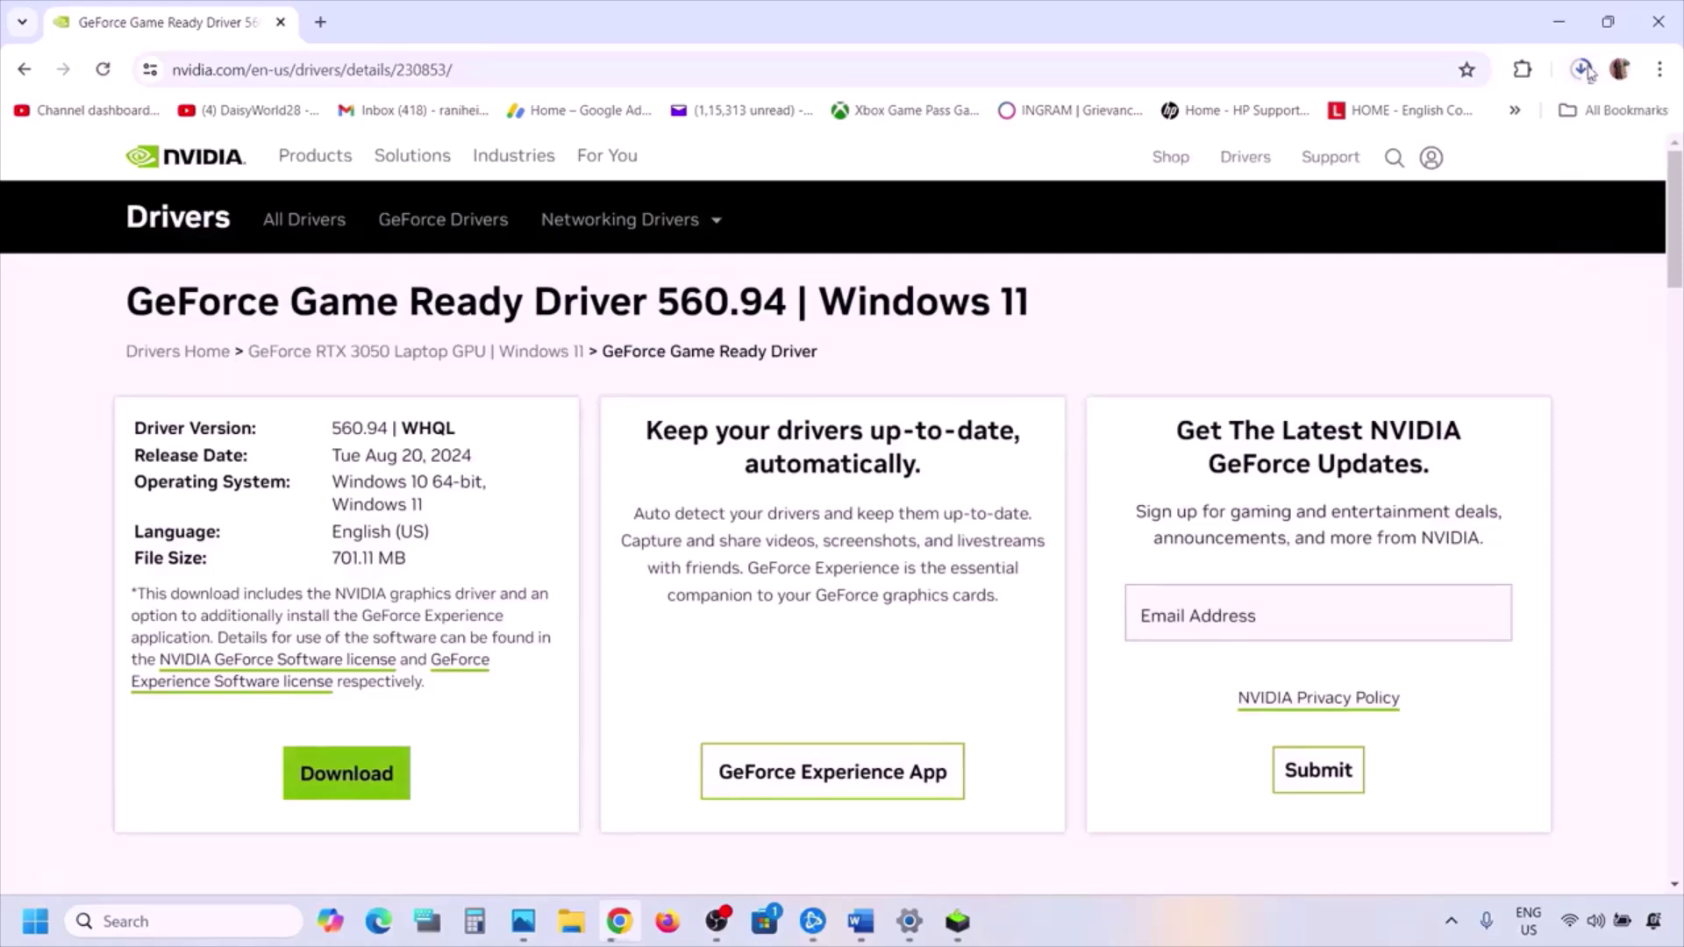
# In the NVIDIA Installer, accept the license and start a Custom (Advanced) installation of driver 560.94 with Perform a clean installation enabled
pyautogui.click(959, 935)
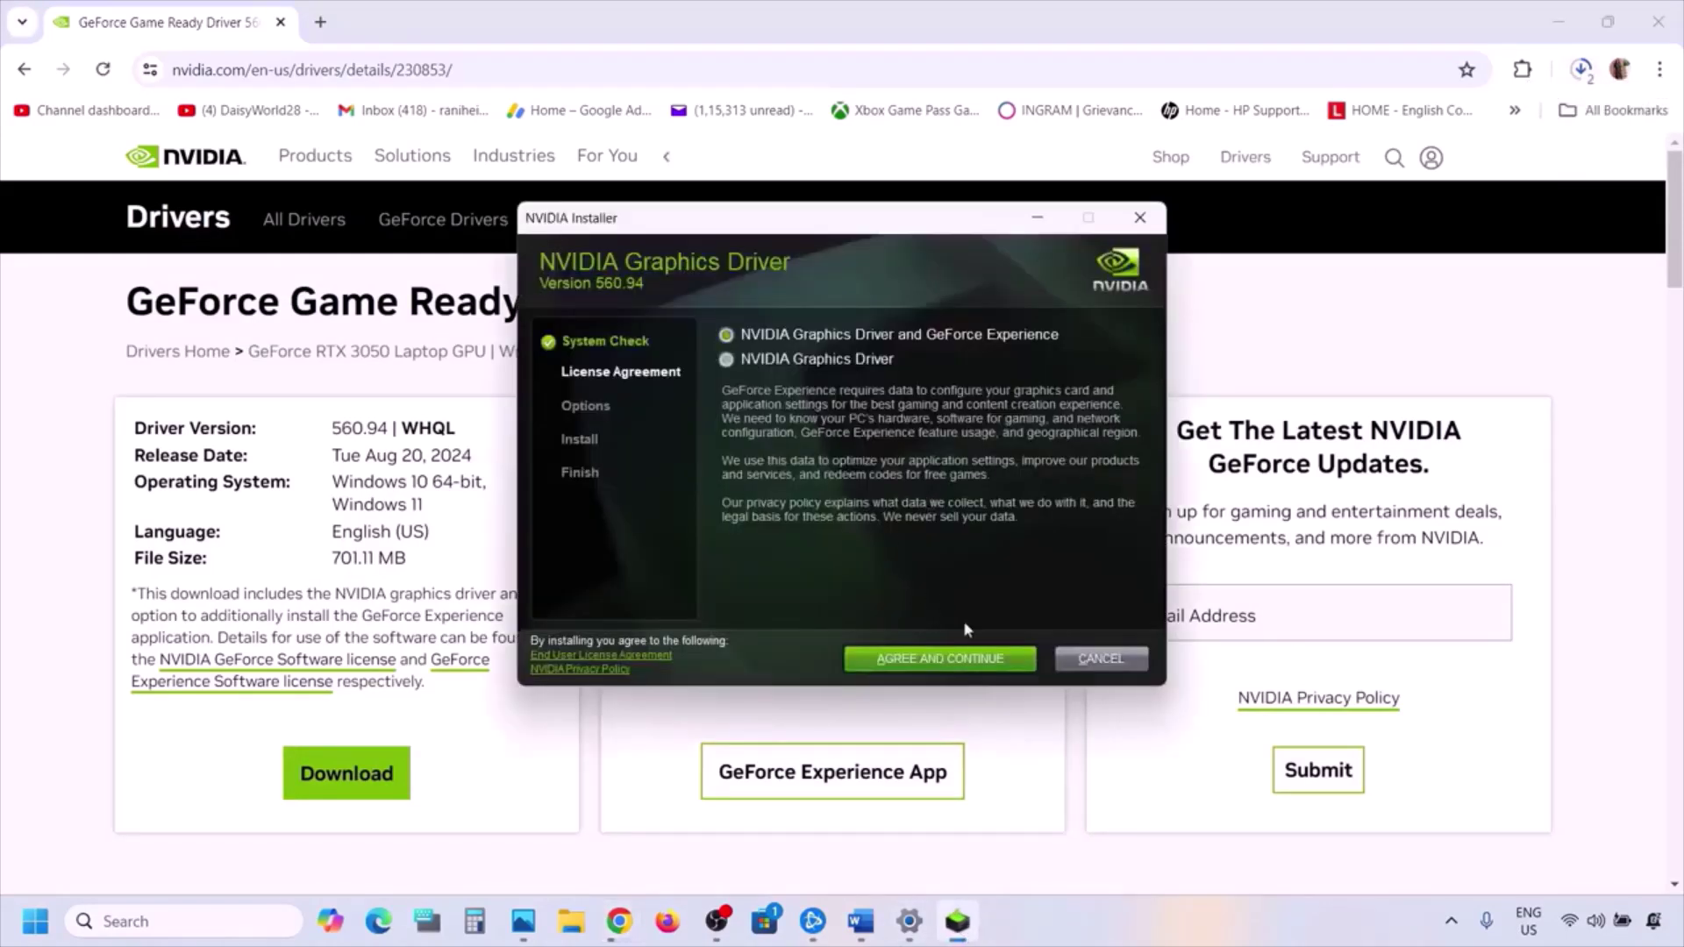
pyautogui.click(943, 660)
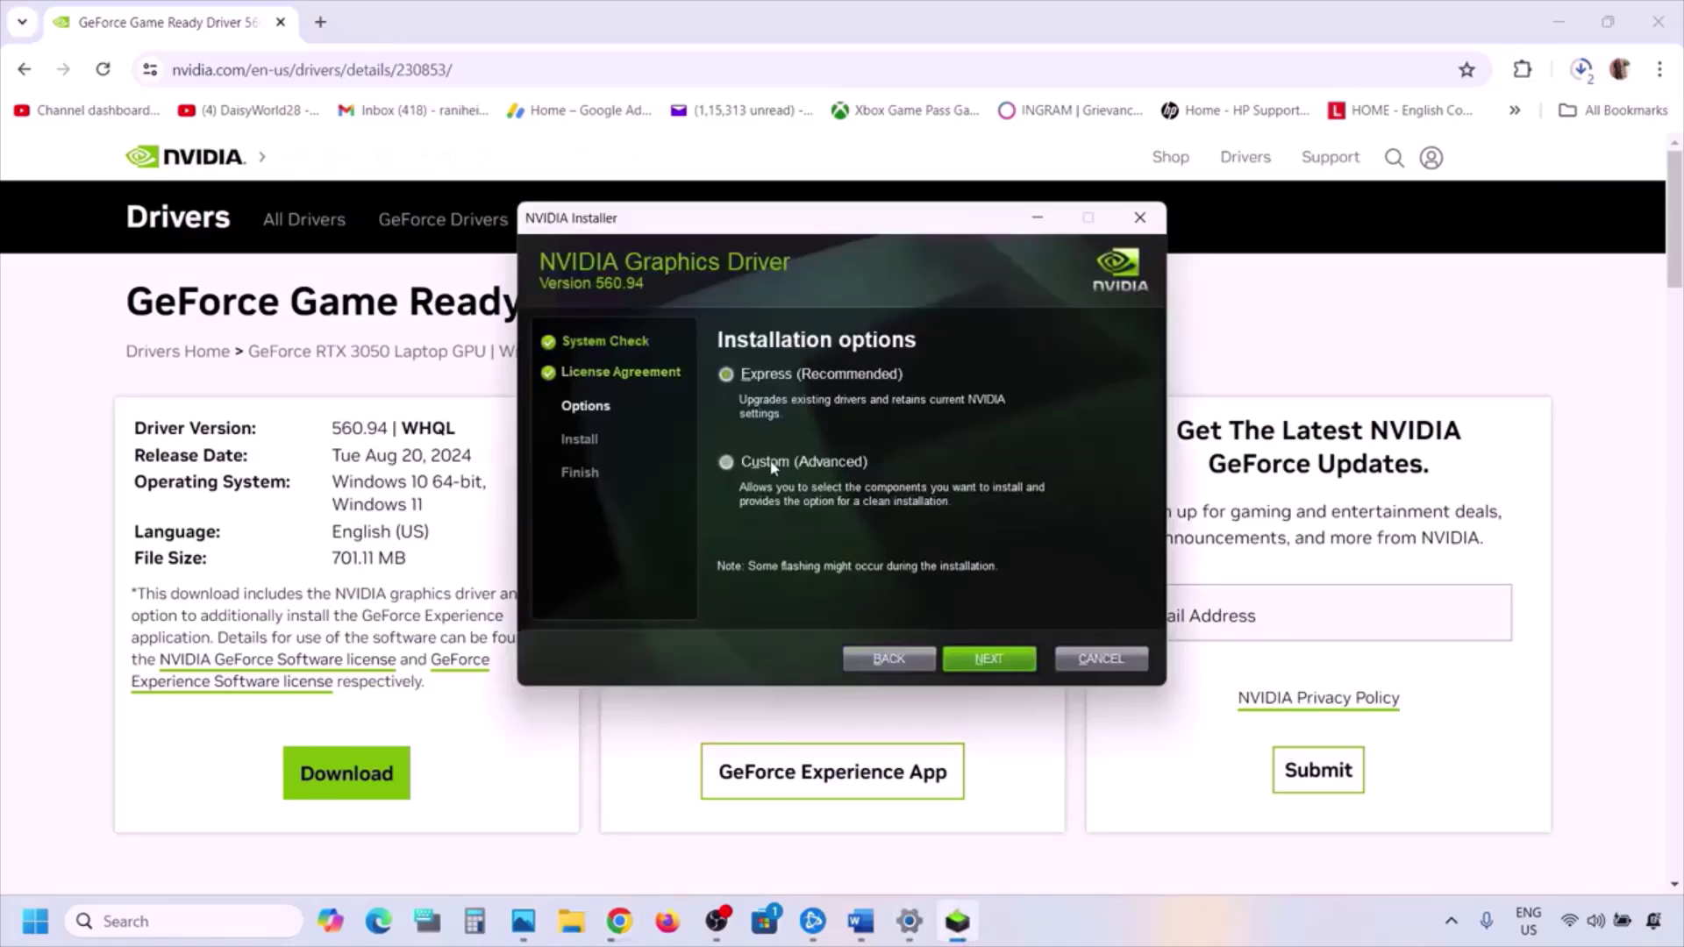
pyautogui.click(977, 667)
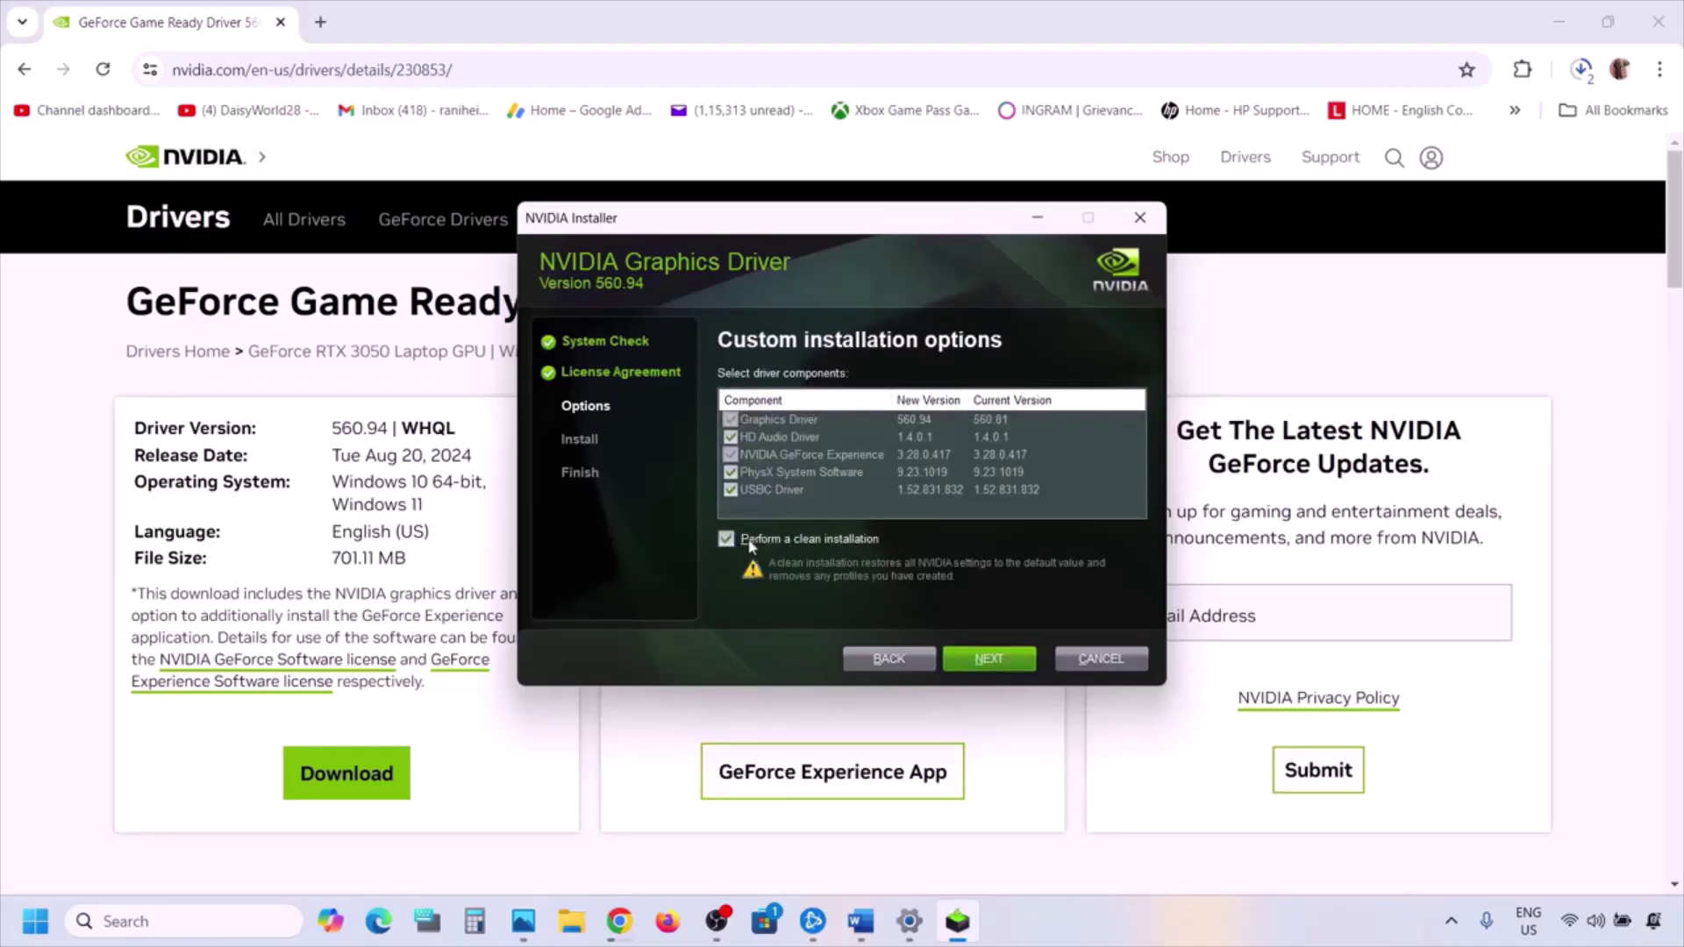
pyautogui.click(997, 668)
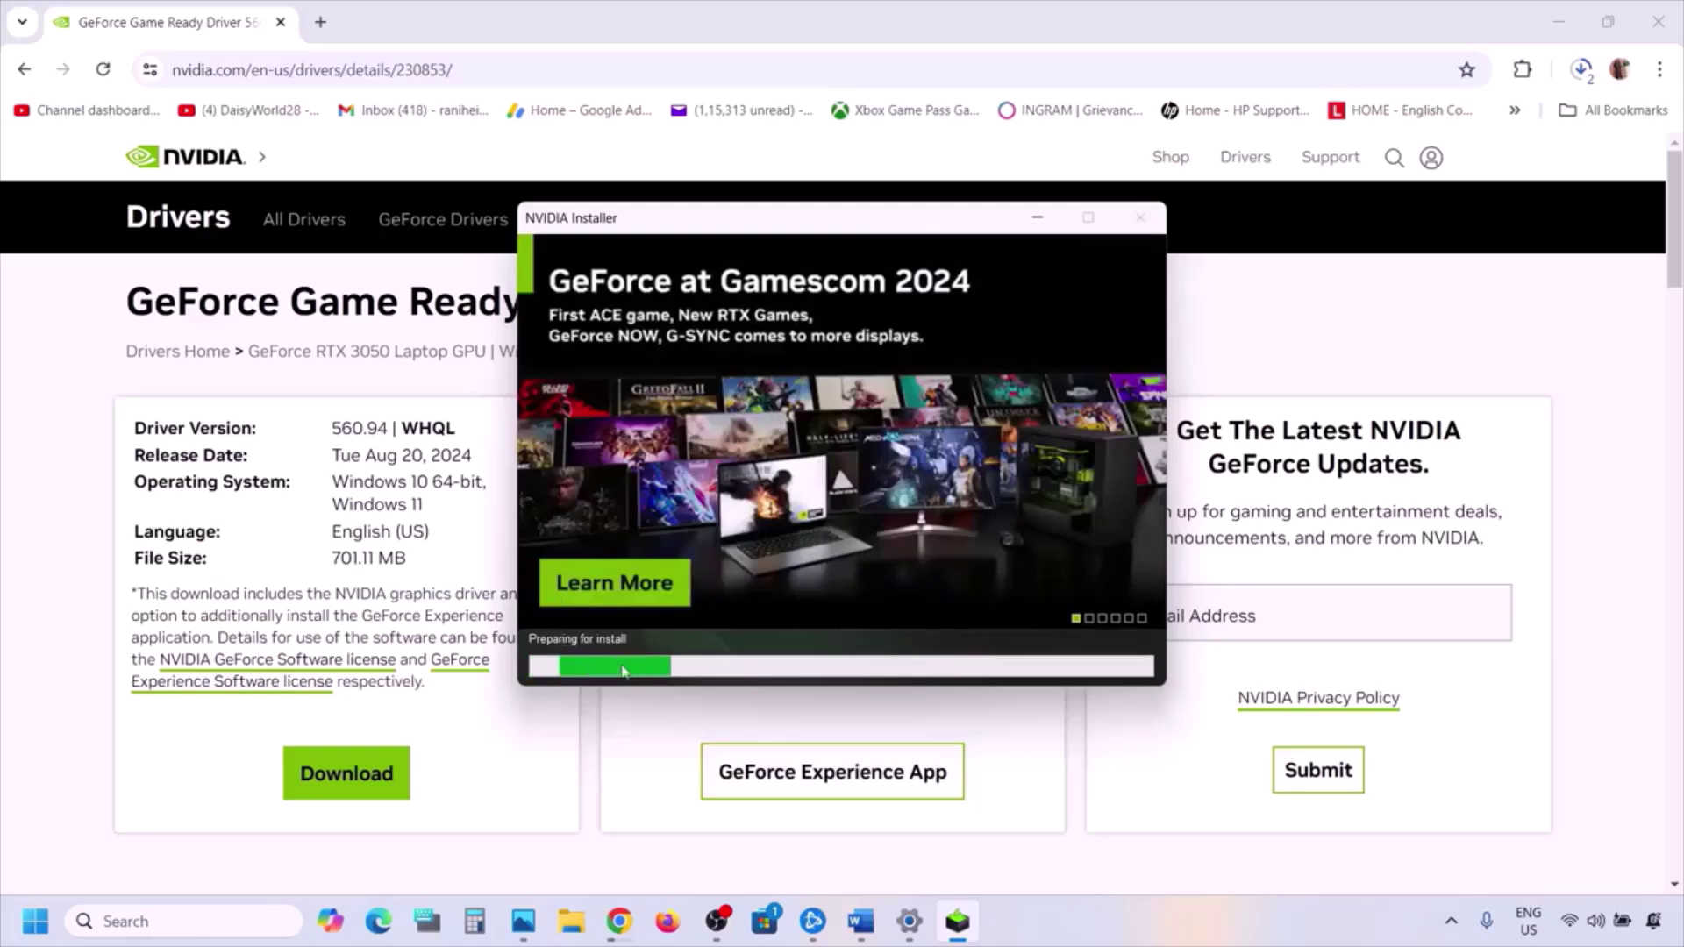
# Show the computer's Restart option while the NVIDIA installer runs, and close the power options without restarting
pyautogui.click(35, 921)
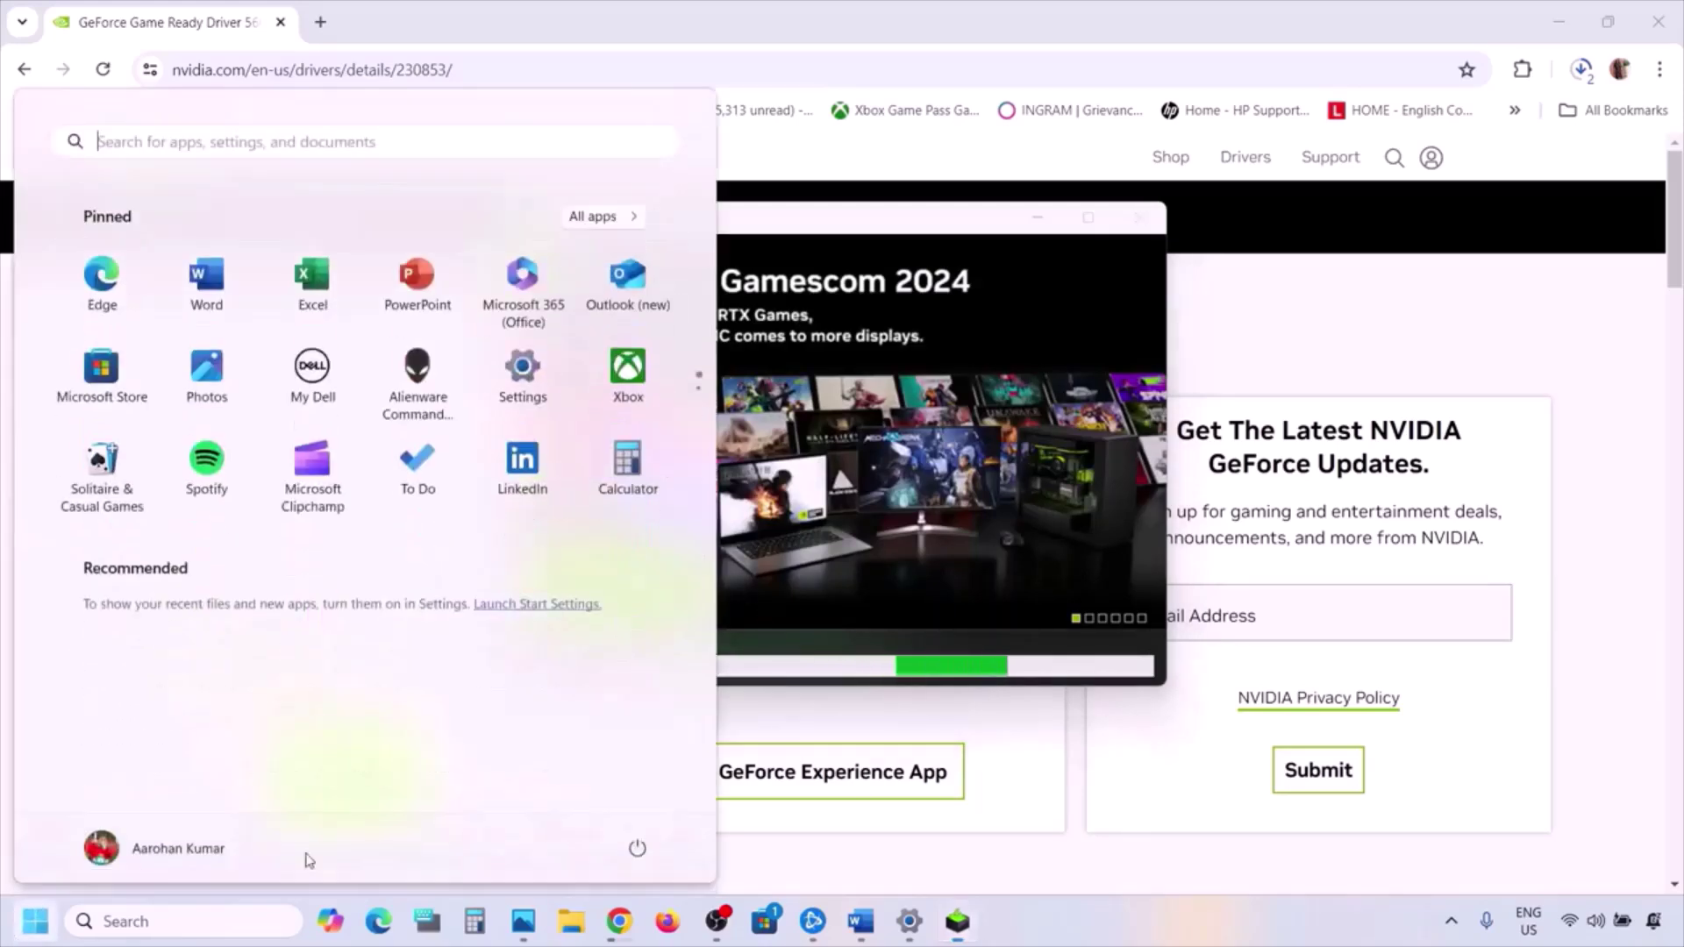
pyautogui.click(637, 847)
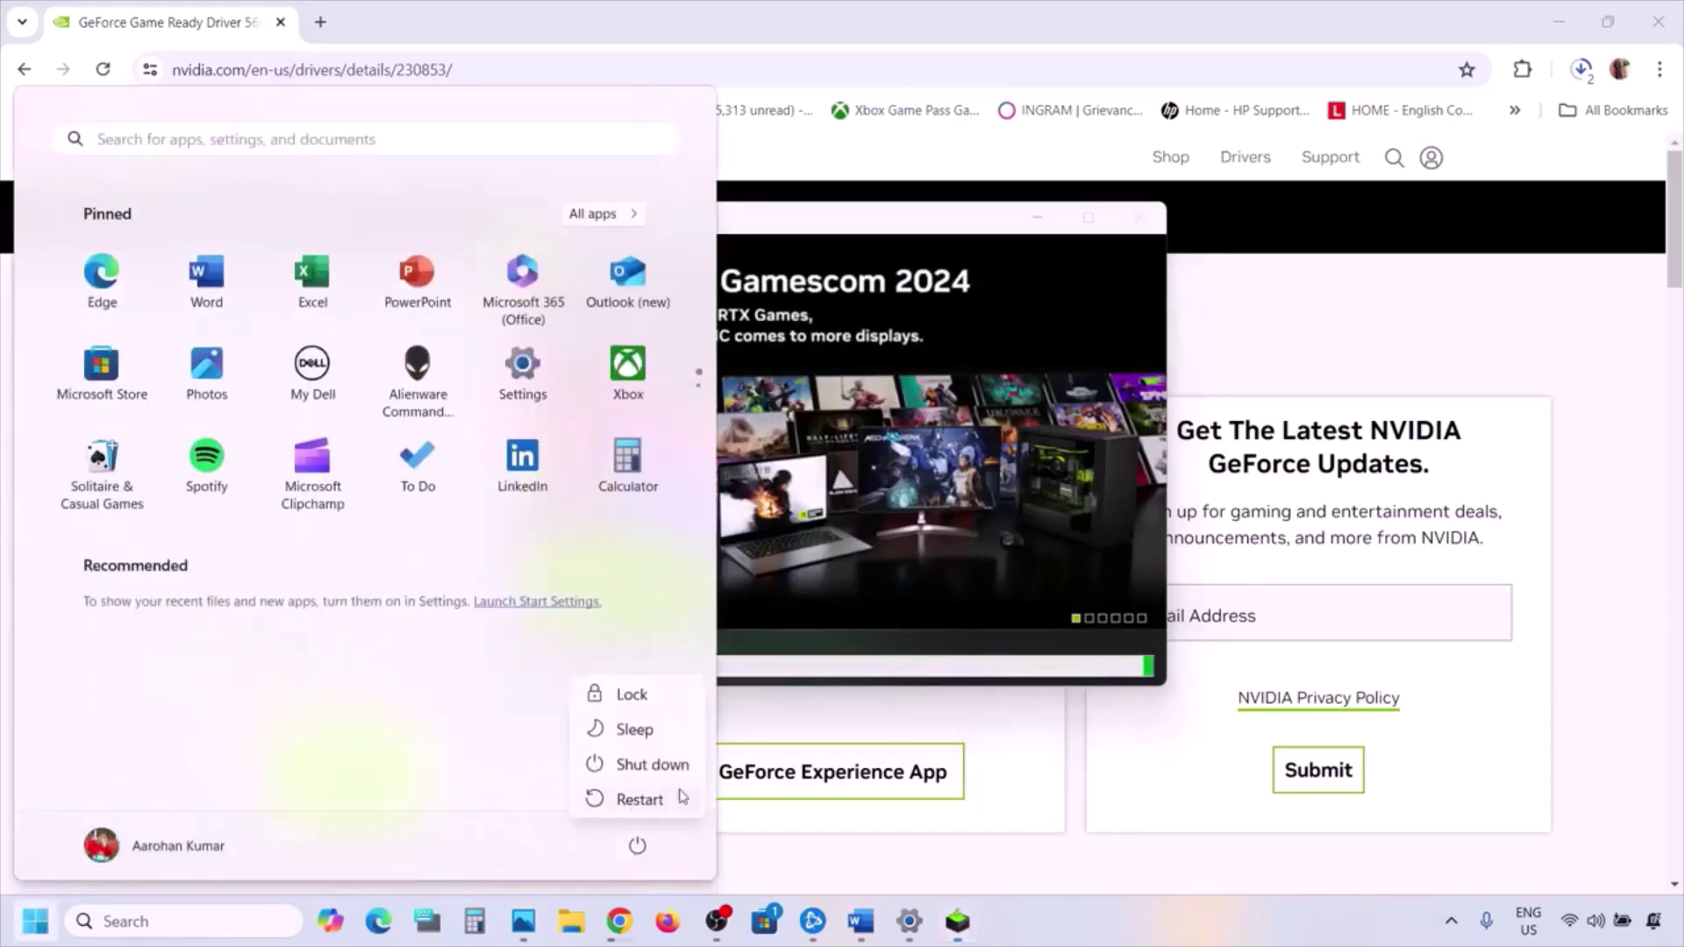
pyautogui.click(1067, 494)
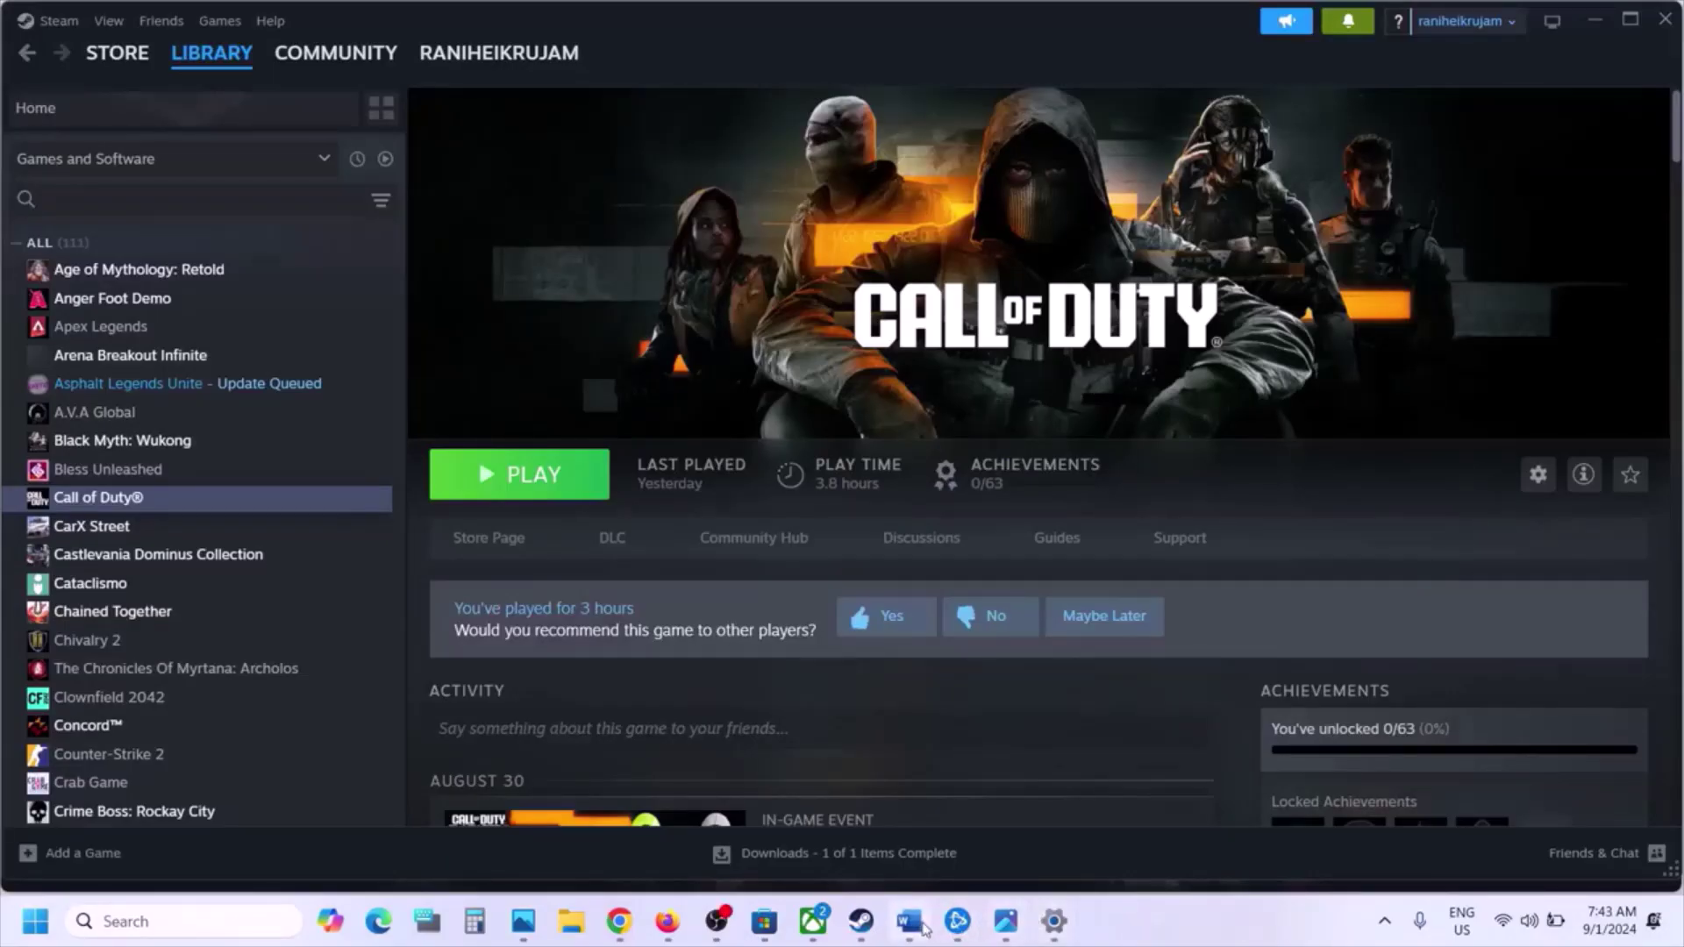
# Return to the Word document and copy "Adrenalin Edition Preview Driver for AFMF 2" from the Step 7 heading
pyautogui.click(909, 921)
pyautogui.scroll(-3, 684, 488)
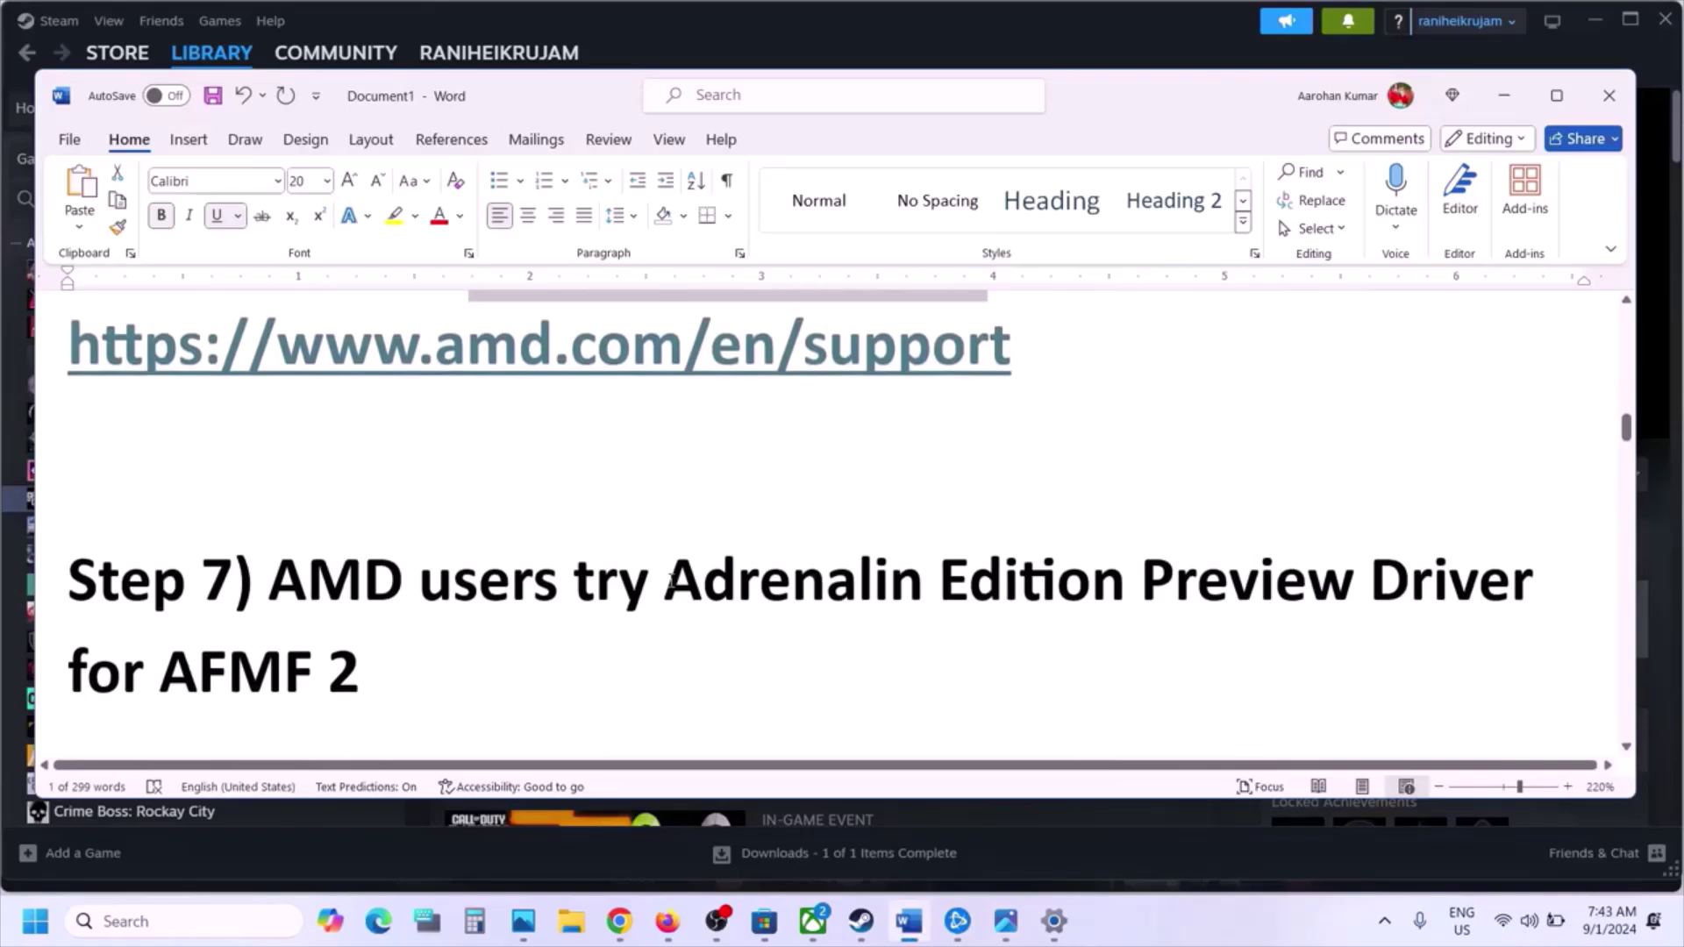
pyautogui.moveTo(671, 581); pyautogui.dragTo(372, 675)
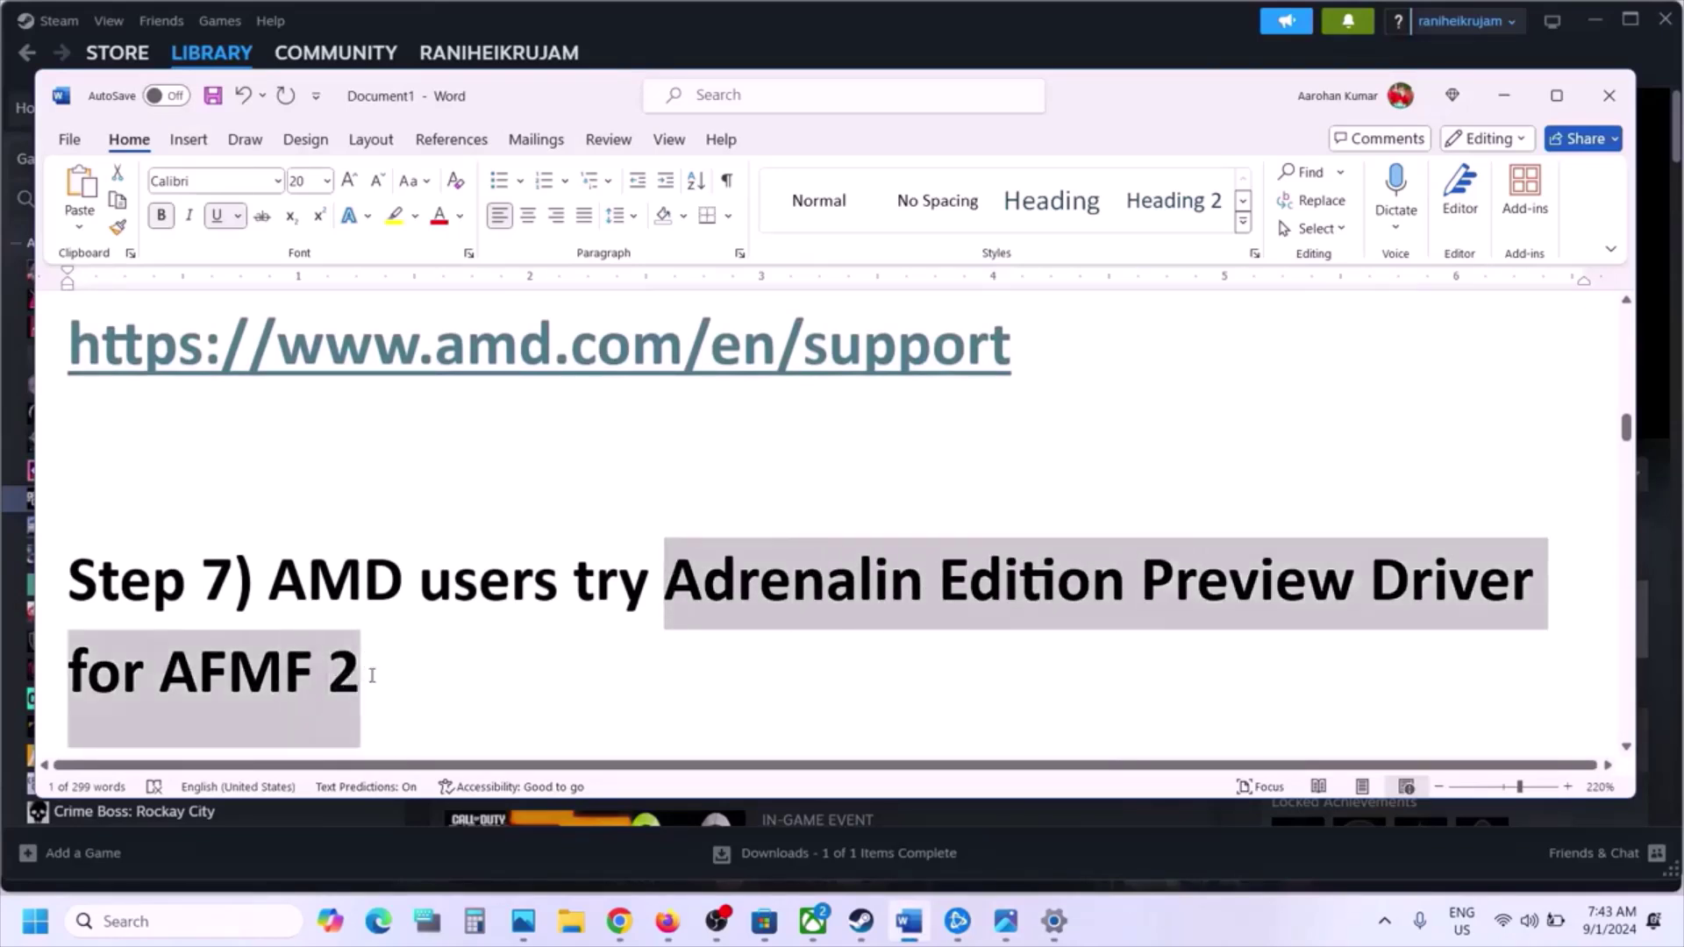
pyautogui.click(372, 676)
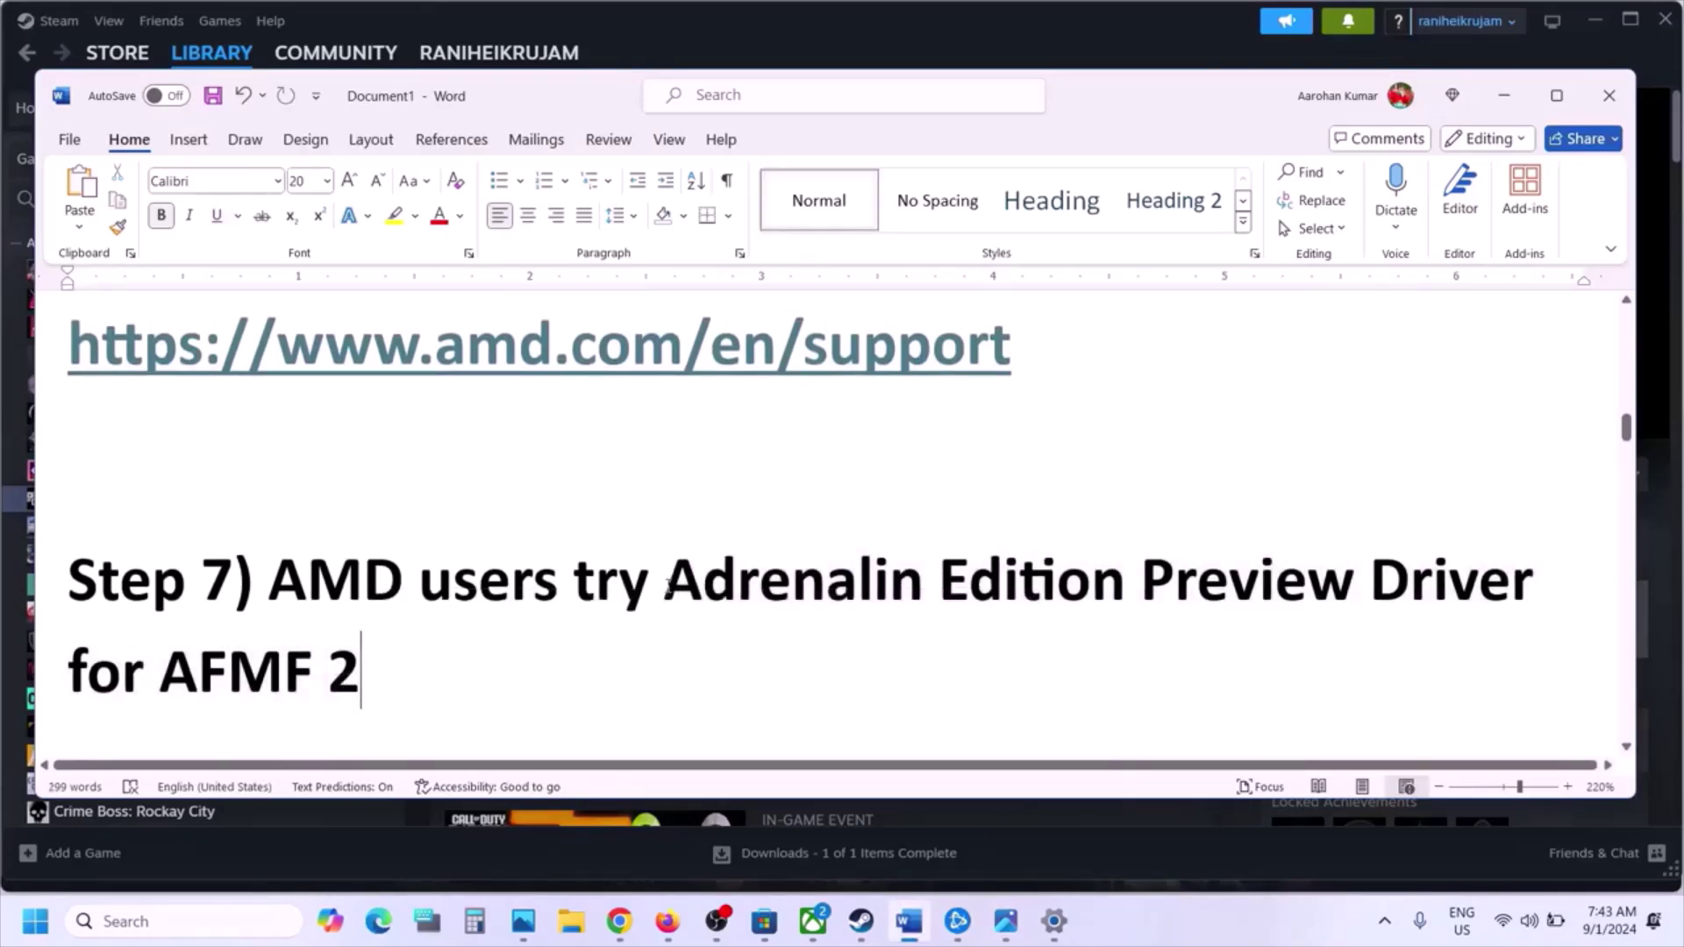
pyautogui.moveTo(670, 586); pyautogui.dragTo(782, 646)
pyautogui.hotkey('ctrl', 'c')
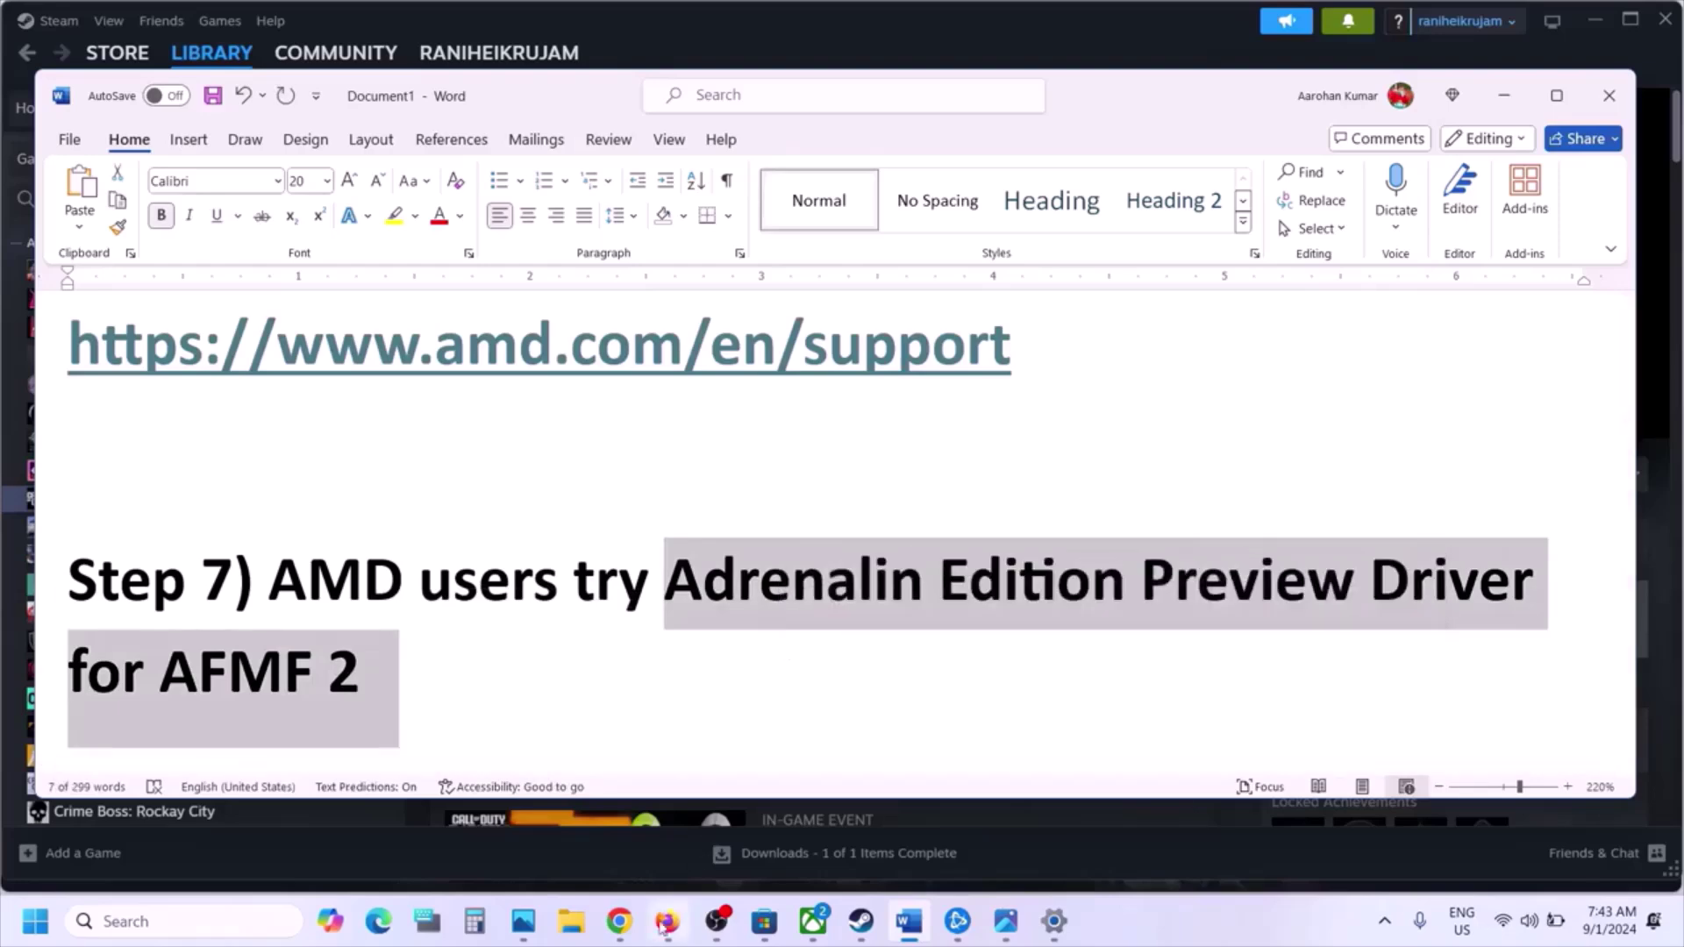
# Switch to Chrome, search Google for the copied driver name in a new tab, and open AMD's AFMF 2 release notes
pyautogui.click(619, 921)
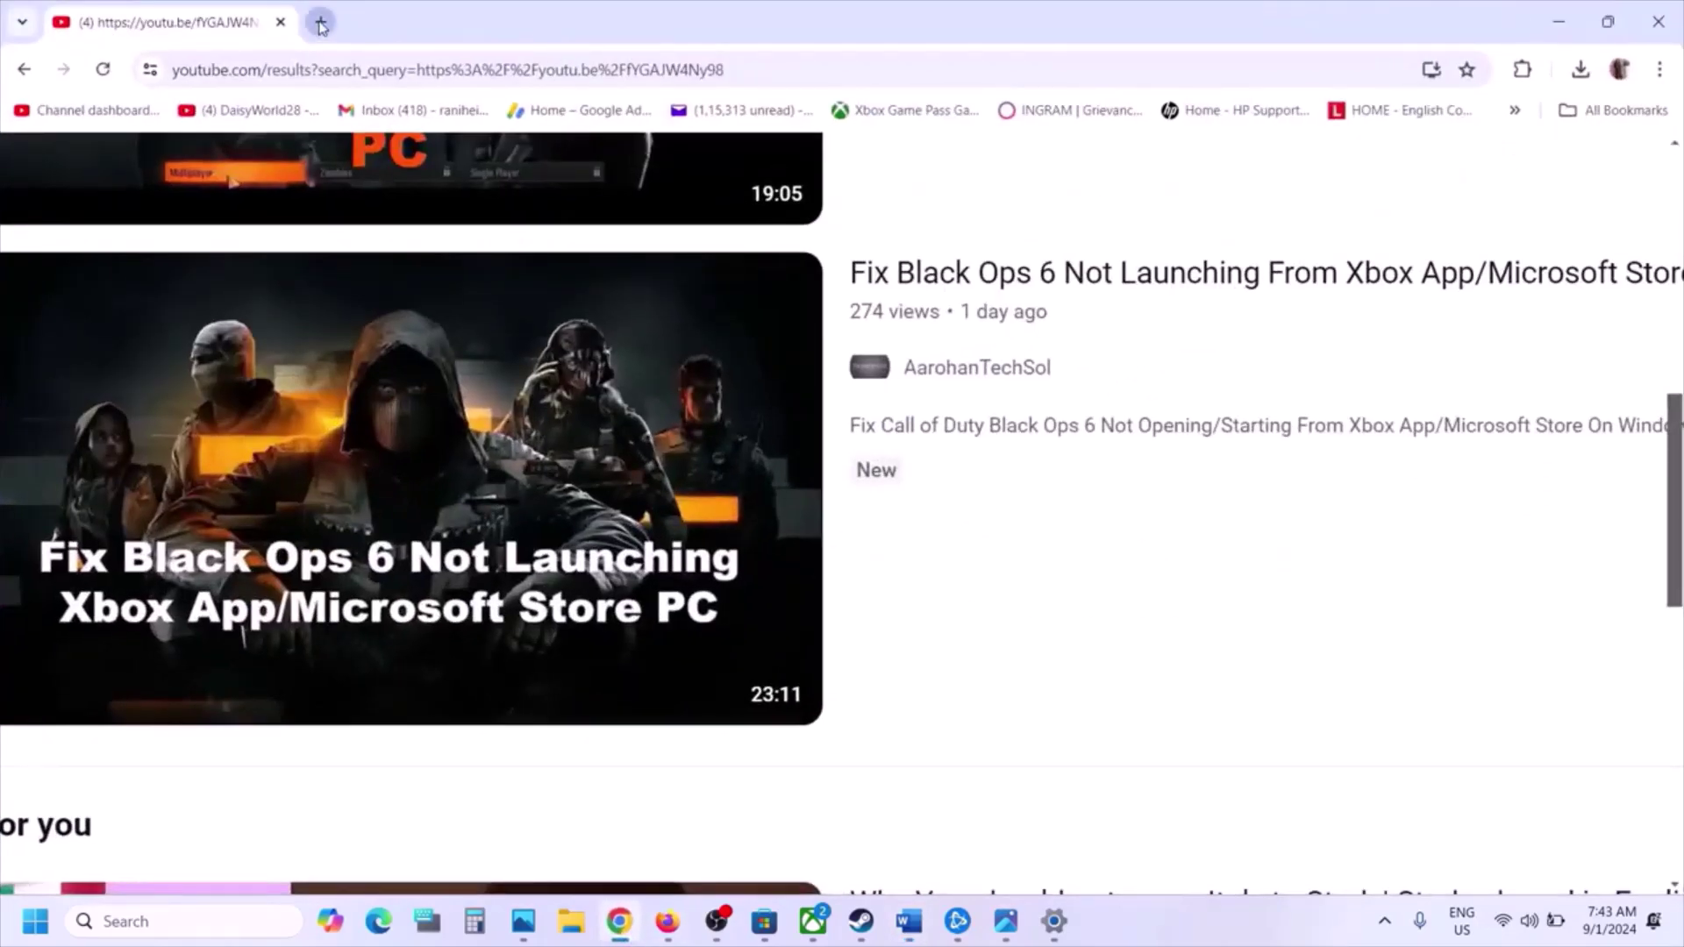
pyautogui.click(321, 23)
pyautogui.hotkey('ctrl', 'v')
pyautogui.press('Return')
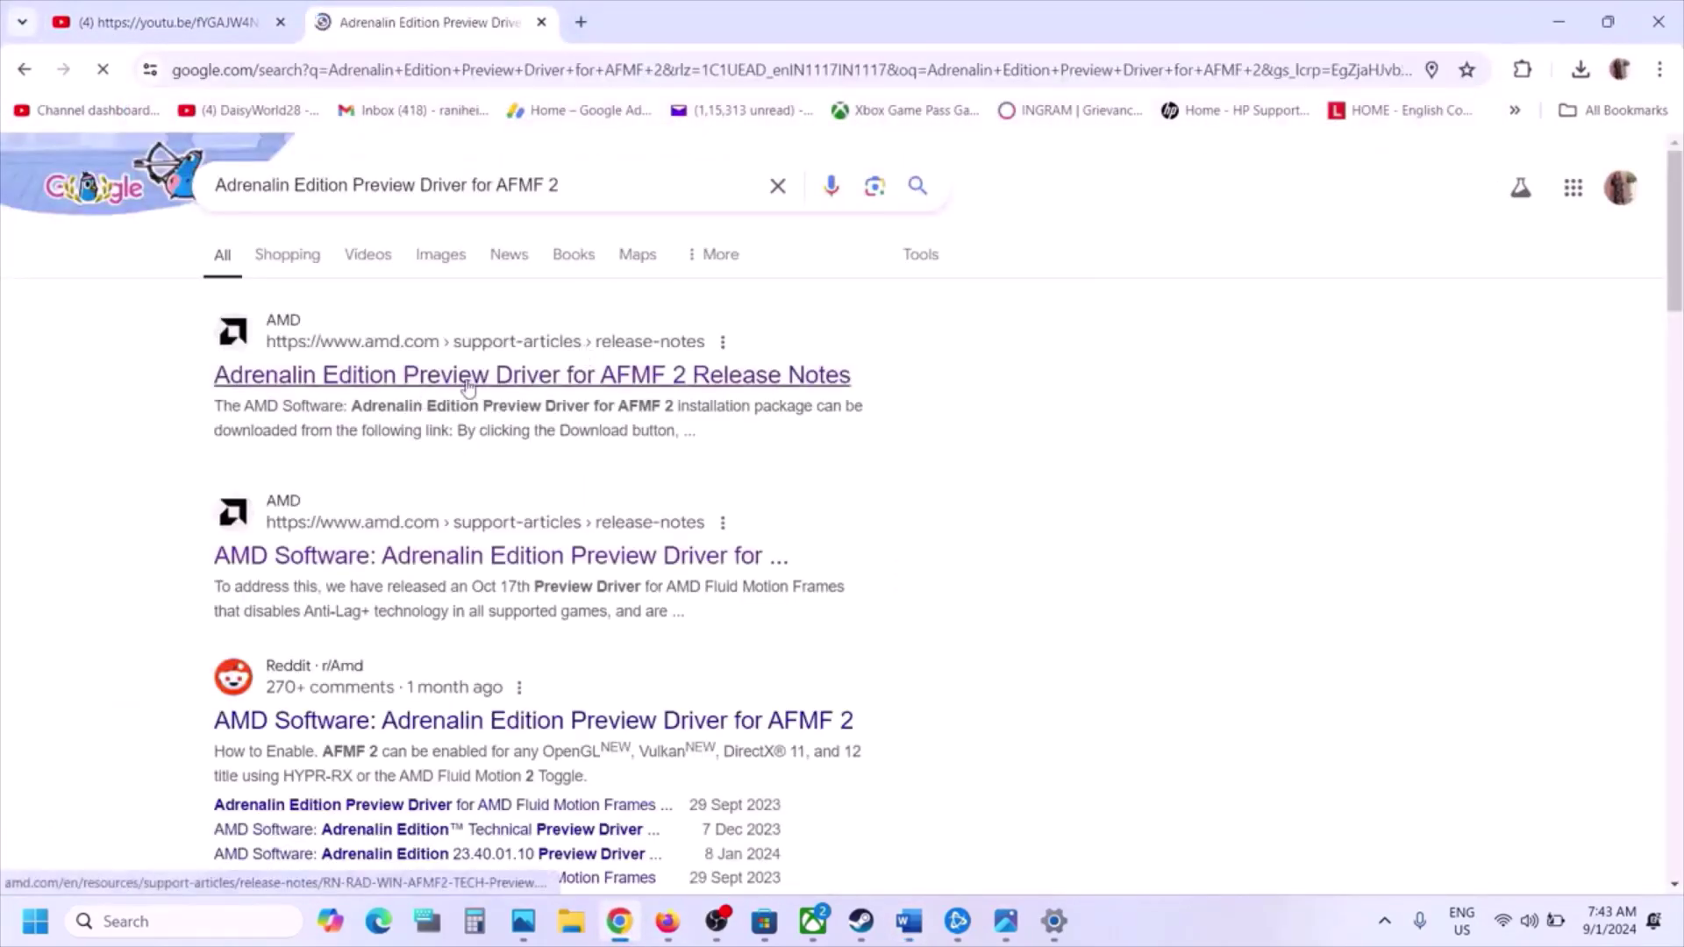
pyautogui.click(433, 387)
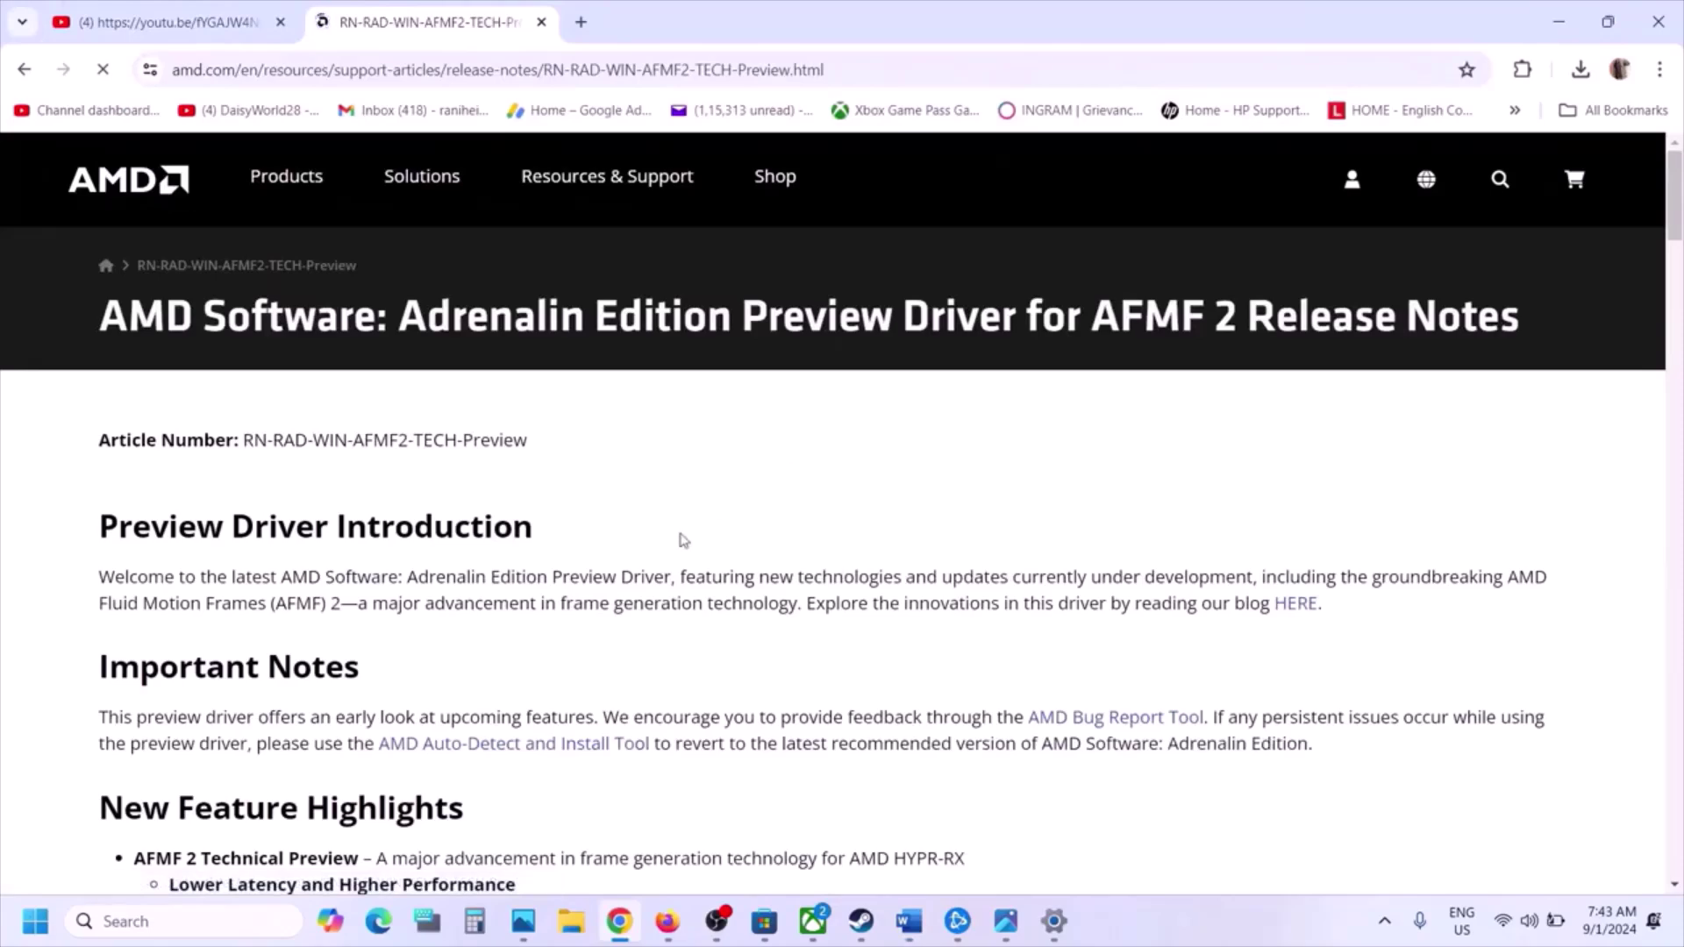
# Download the Adrenalin Edition Preview Driver for AFMF 2 for Windows 10 & Windows 11 64-bit from the release notes
pyautogui.scroll(-1, 659, 566)
pyautogui.scroll(-3, 661, 566)
pyautogui.scroll(-8, 659, 560)
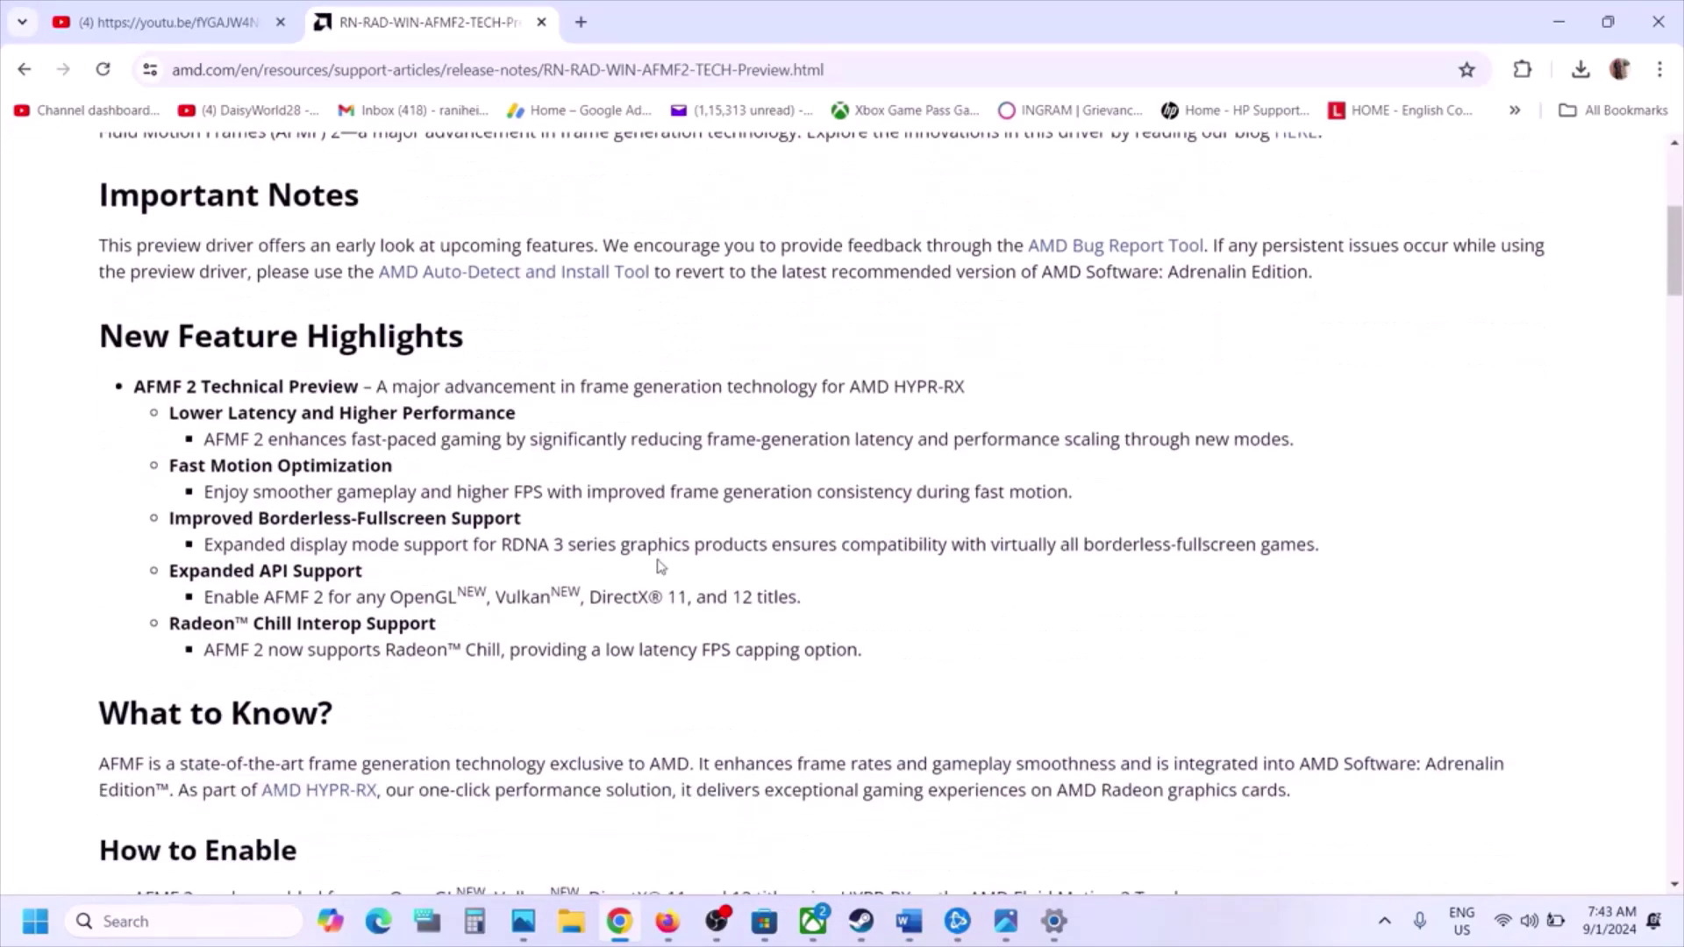
pyautogui.scroll(-11, 658, 560)
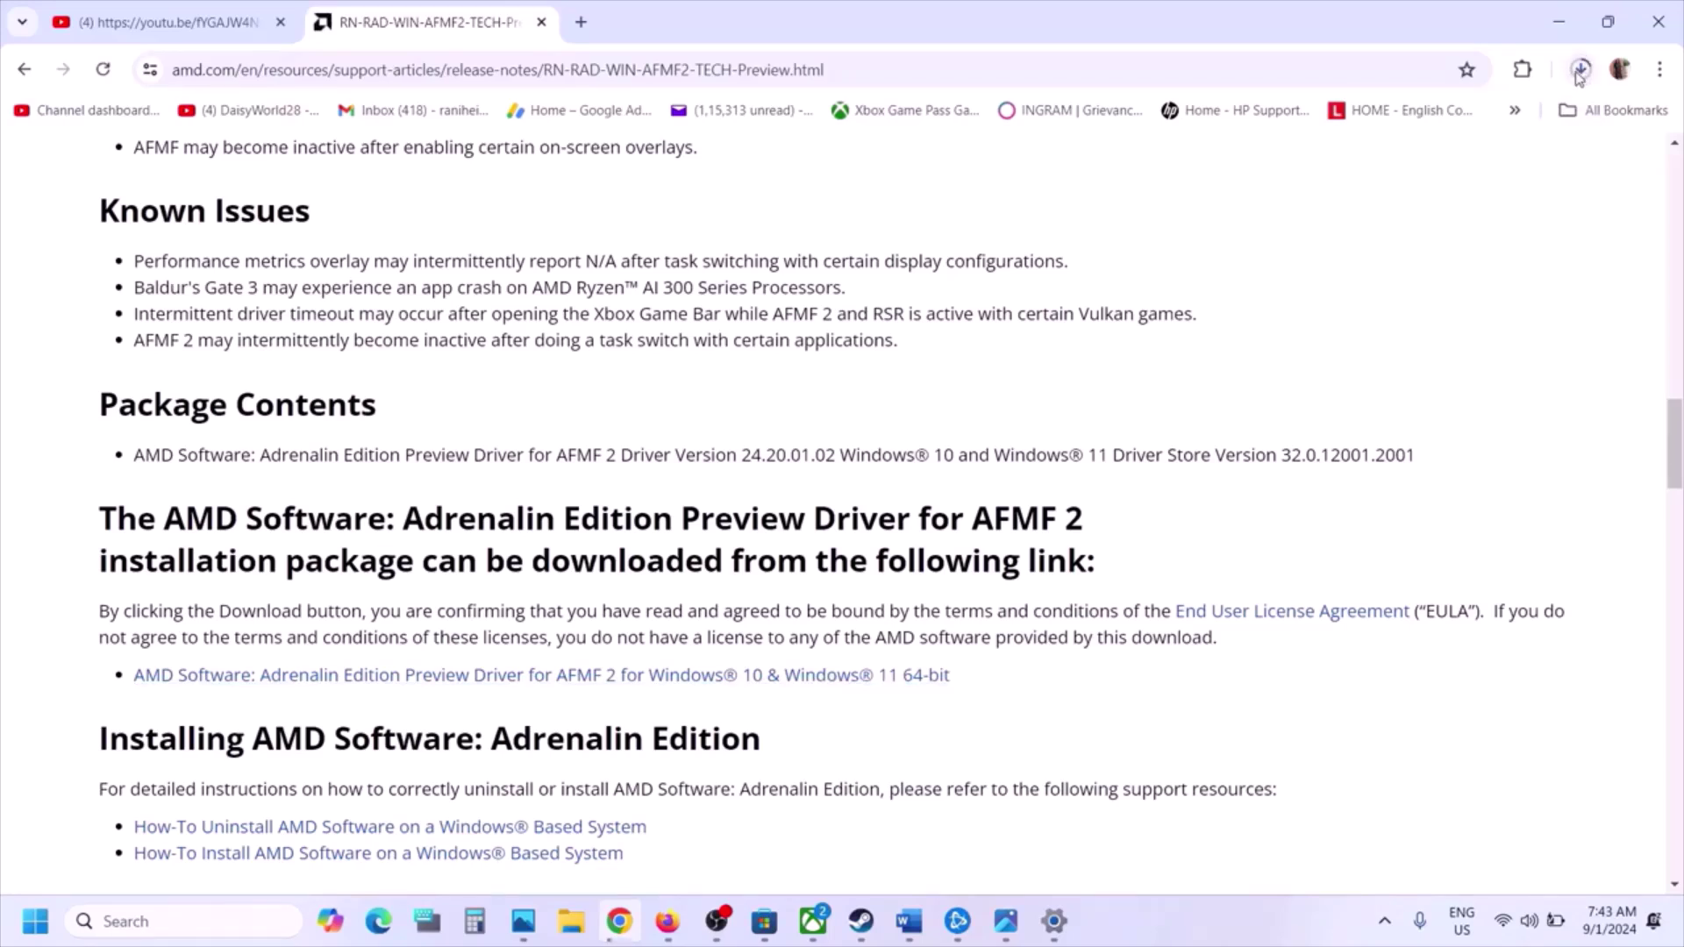
# Show the computer's Restart option for after the AMD driver install, and switch to Steam without restarting
pyautogui.click(48, 912)
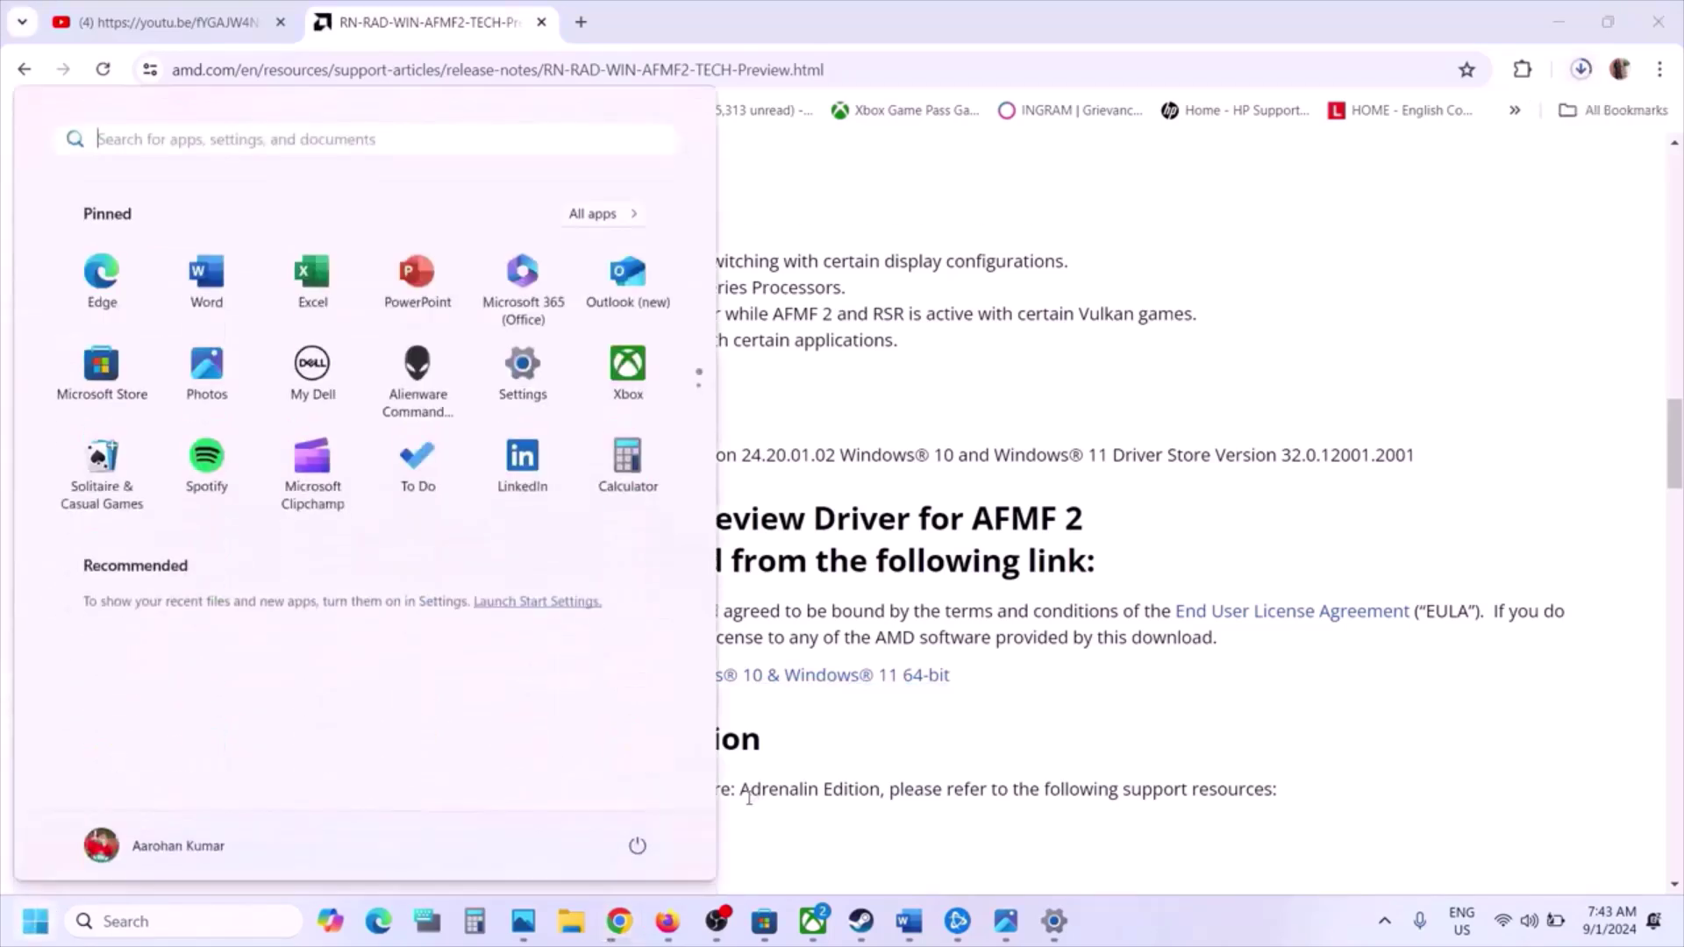
pyautogui.click(632, 850)
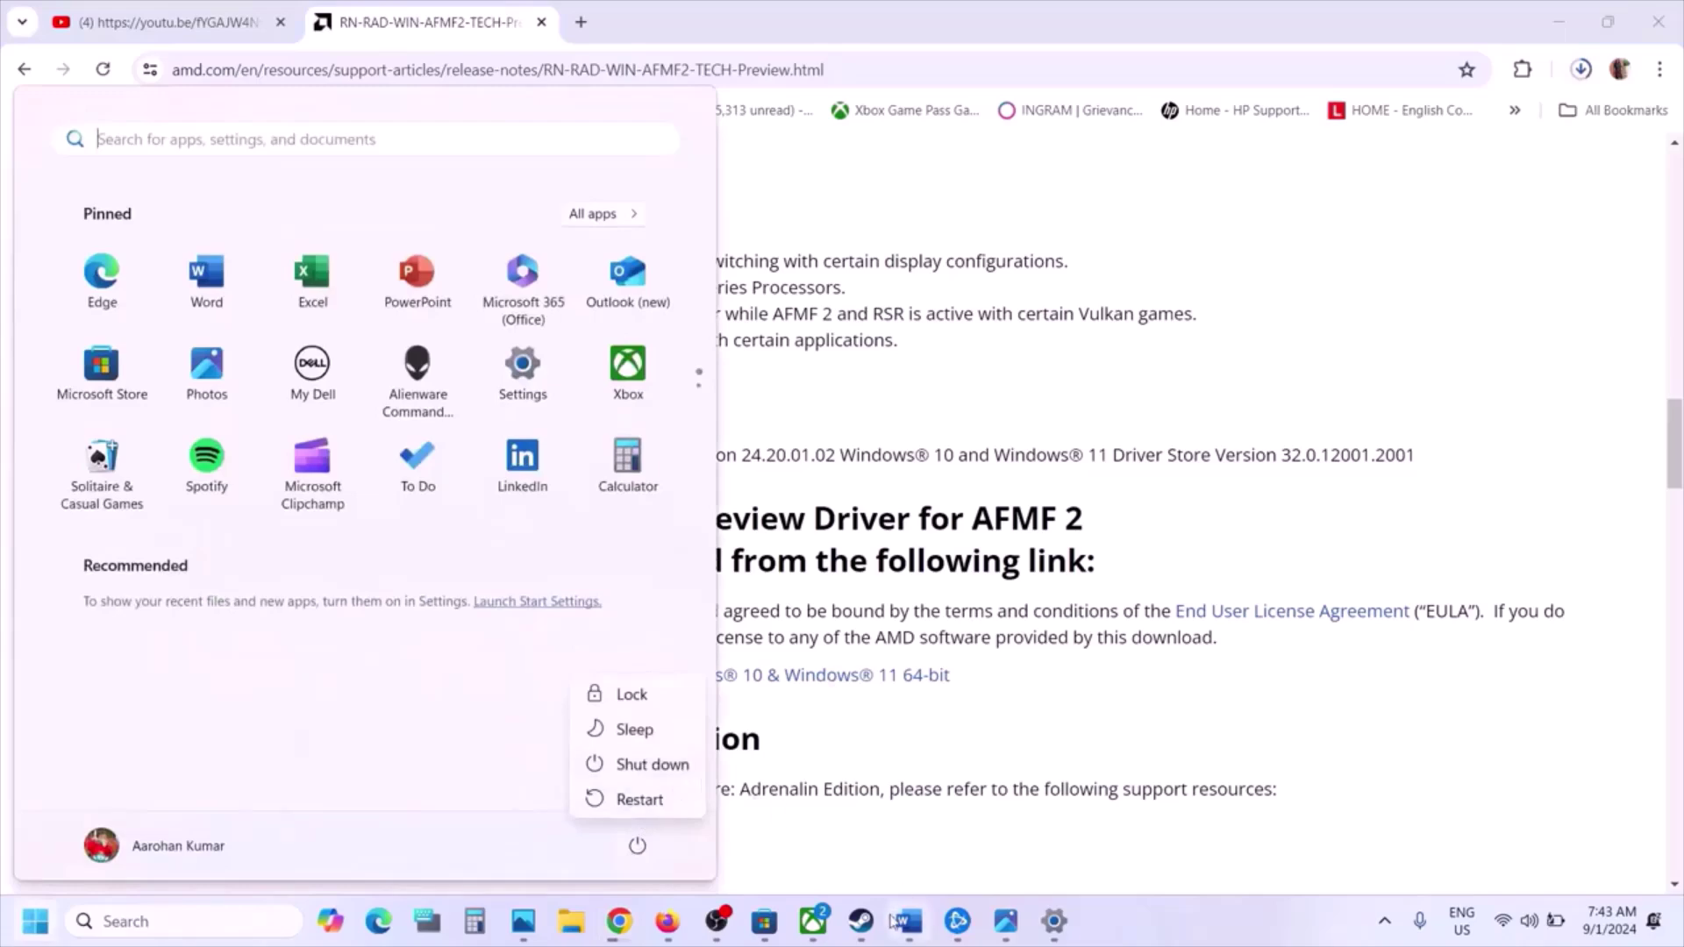
pyautogui.click(861, 921)
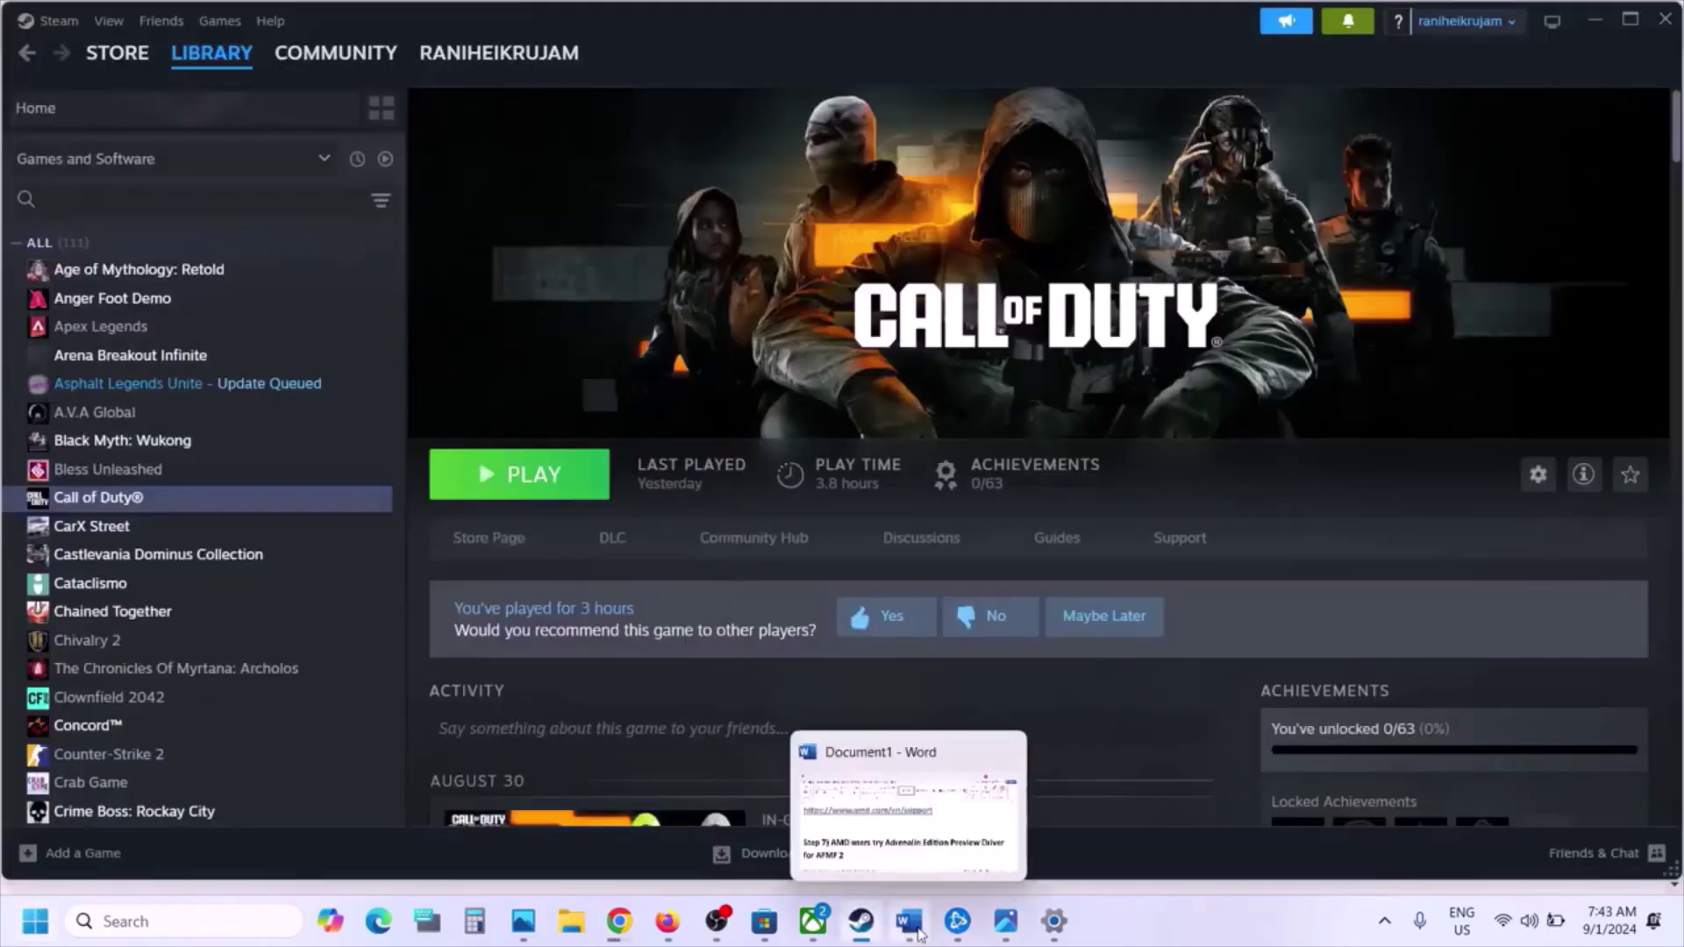
# Return to the Word document and bring up the Step 8 heading about running the game on the dedicated graphics card
pyautogui.click(909, 923)
pyautogui.scroll(-3, 550, 597)
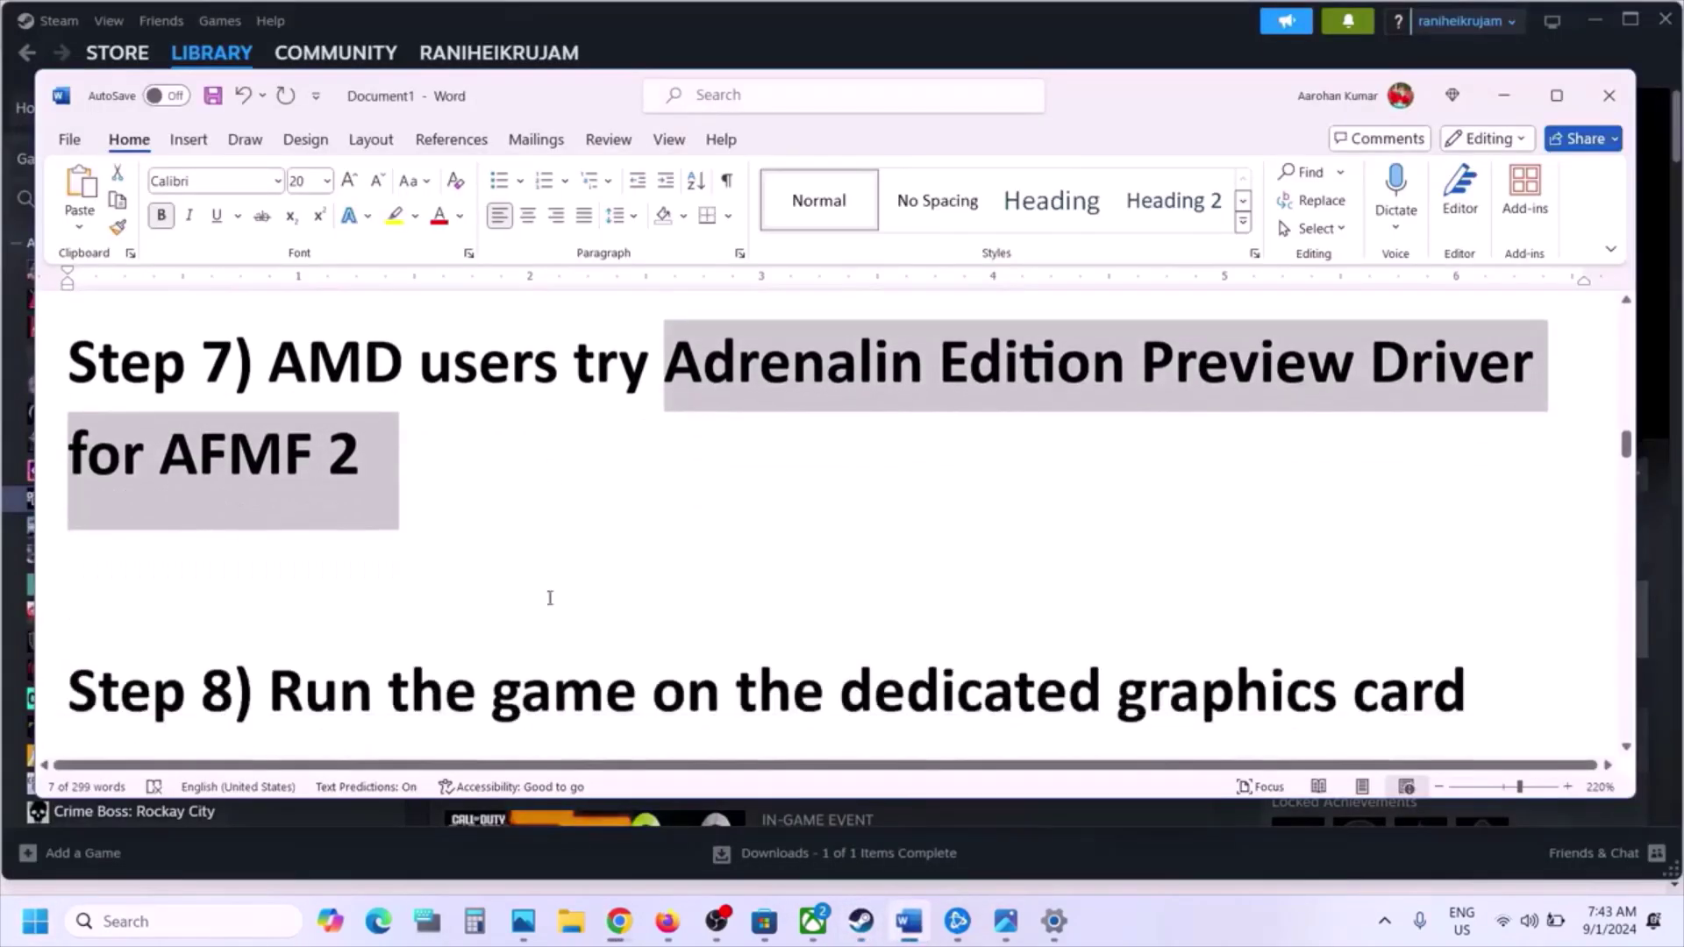
pyautogui.rightClick(550, 597)
pyautogui.press('Escape')
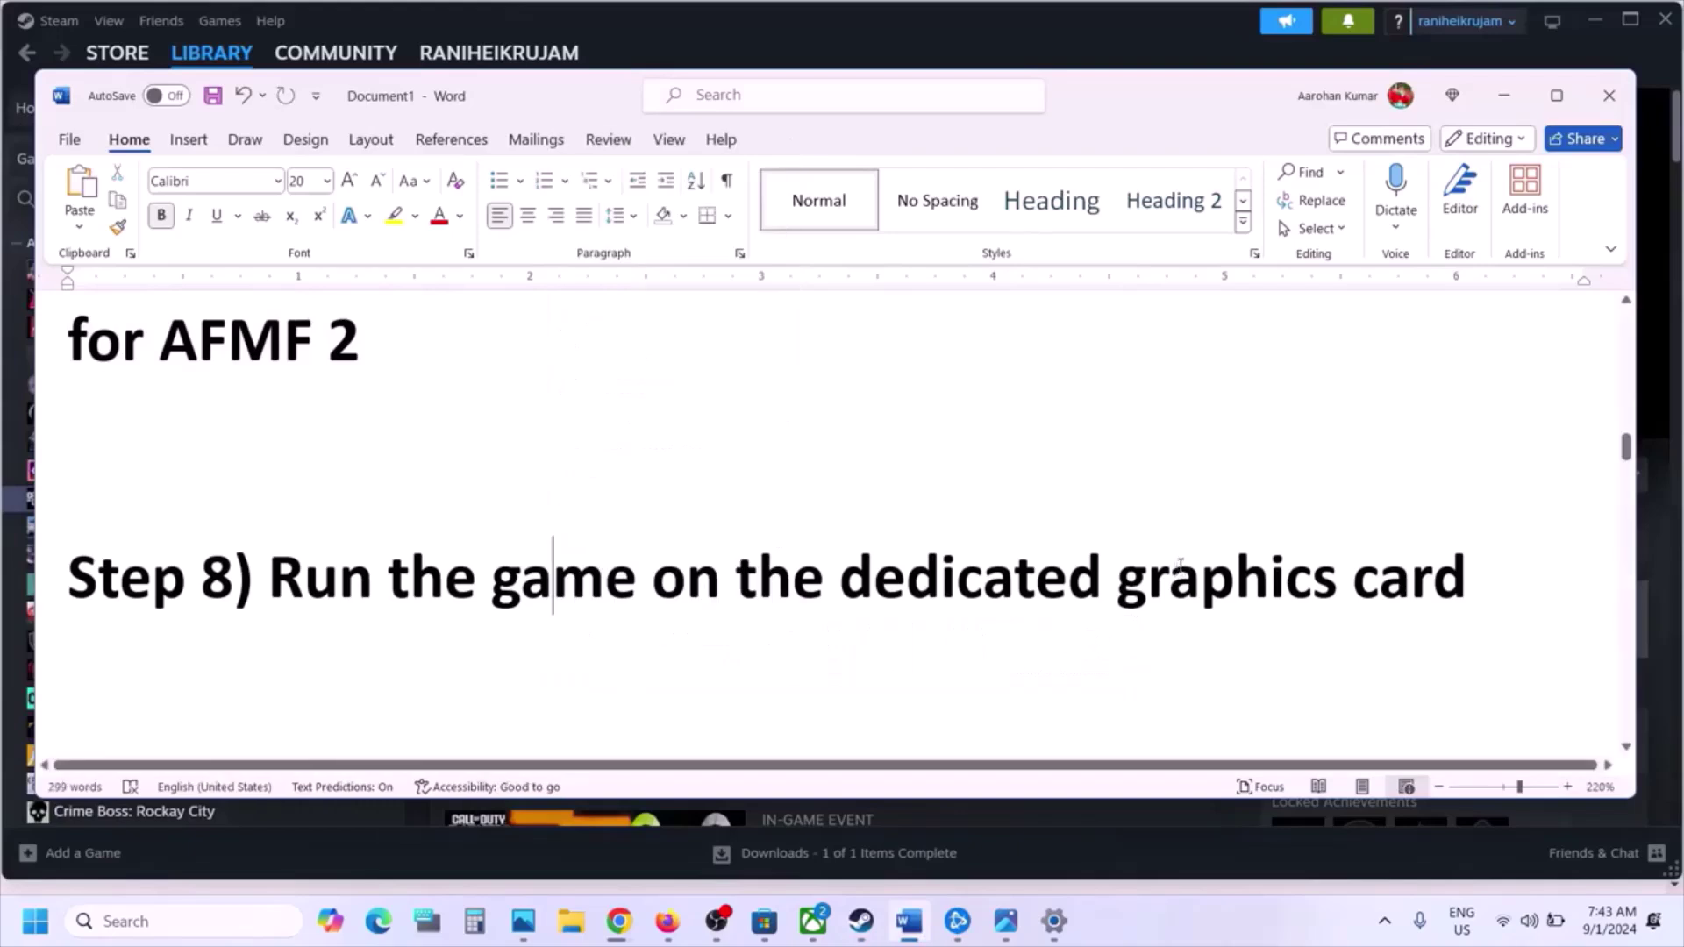
# Copy the word "graphics" from the Step 8 heading and search Windows for it
pyautogui.doubleClick(1186, 569)
pyautogui.hotkey('ctrl', 'c')
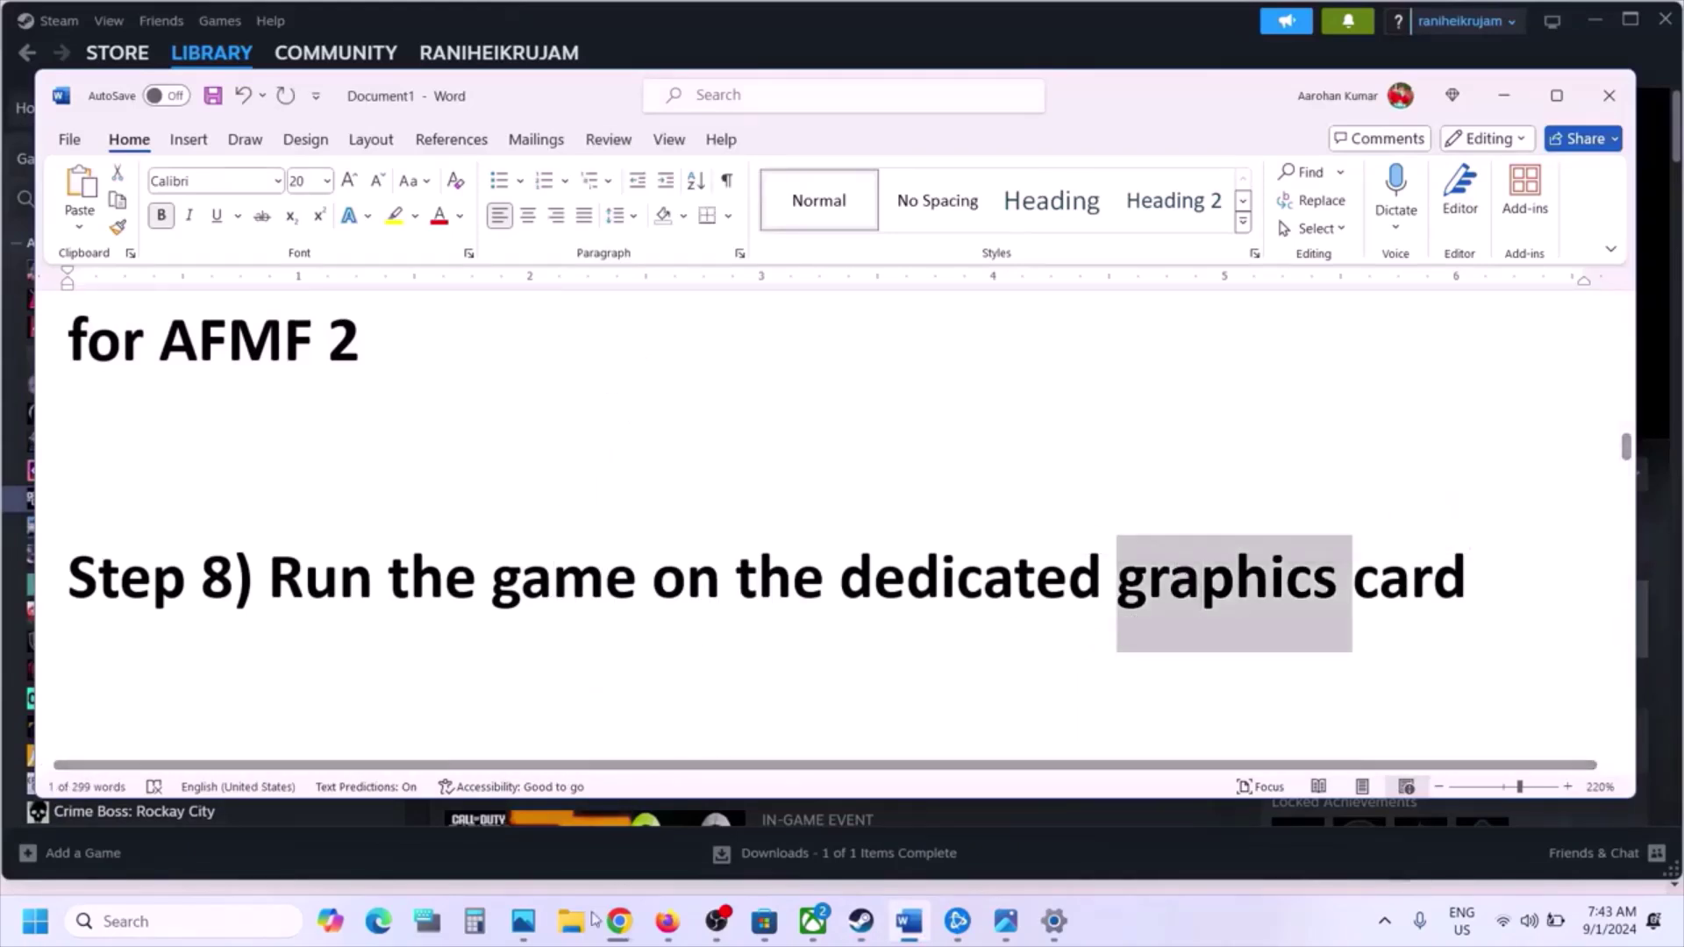
pyautogui.click(175, 922)
pyautogui.hotkey('ctrl', 'v')
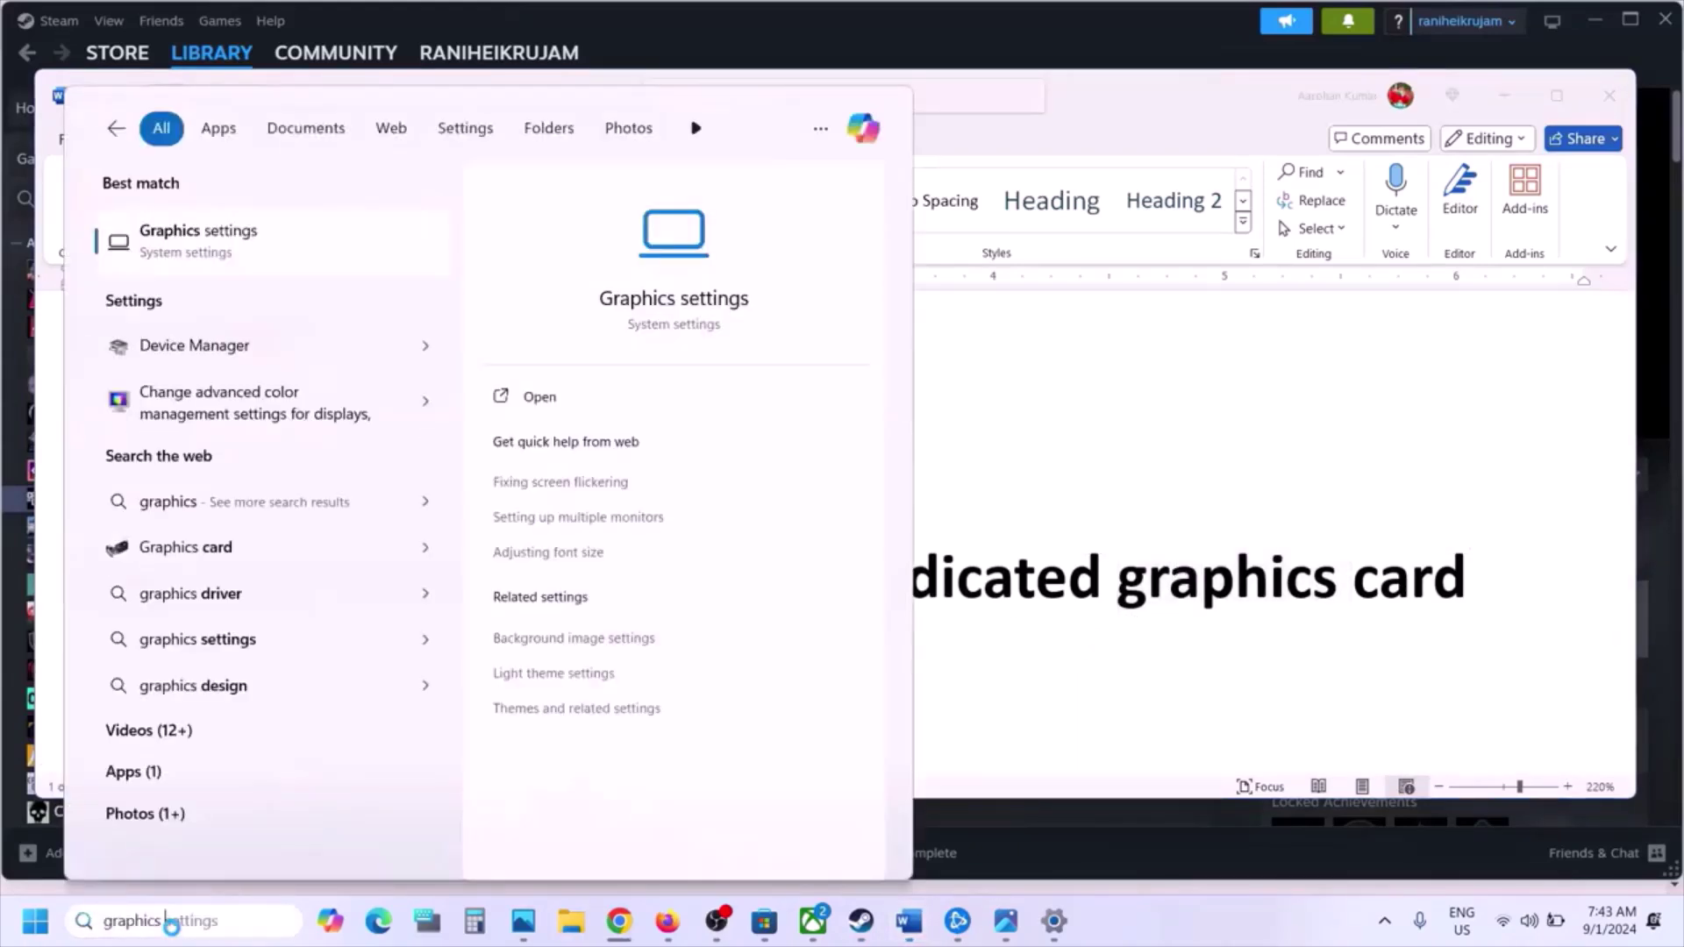
# Open Windows Graphics settings, browse for a desktop app to add, and go to C:\Program Files (x86)\Steam
pyautogui.click(224, 229)
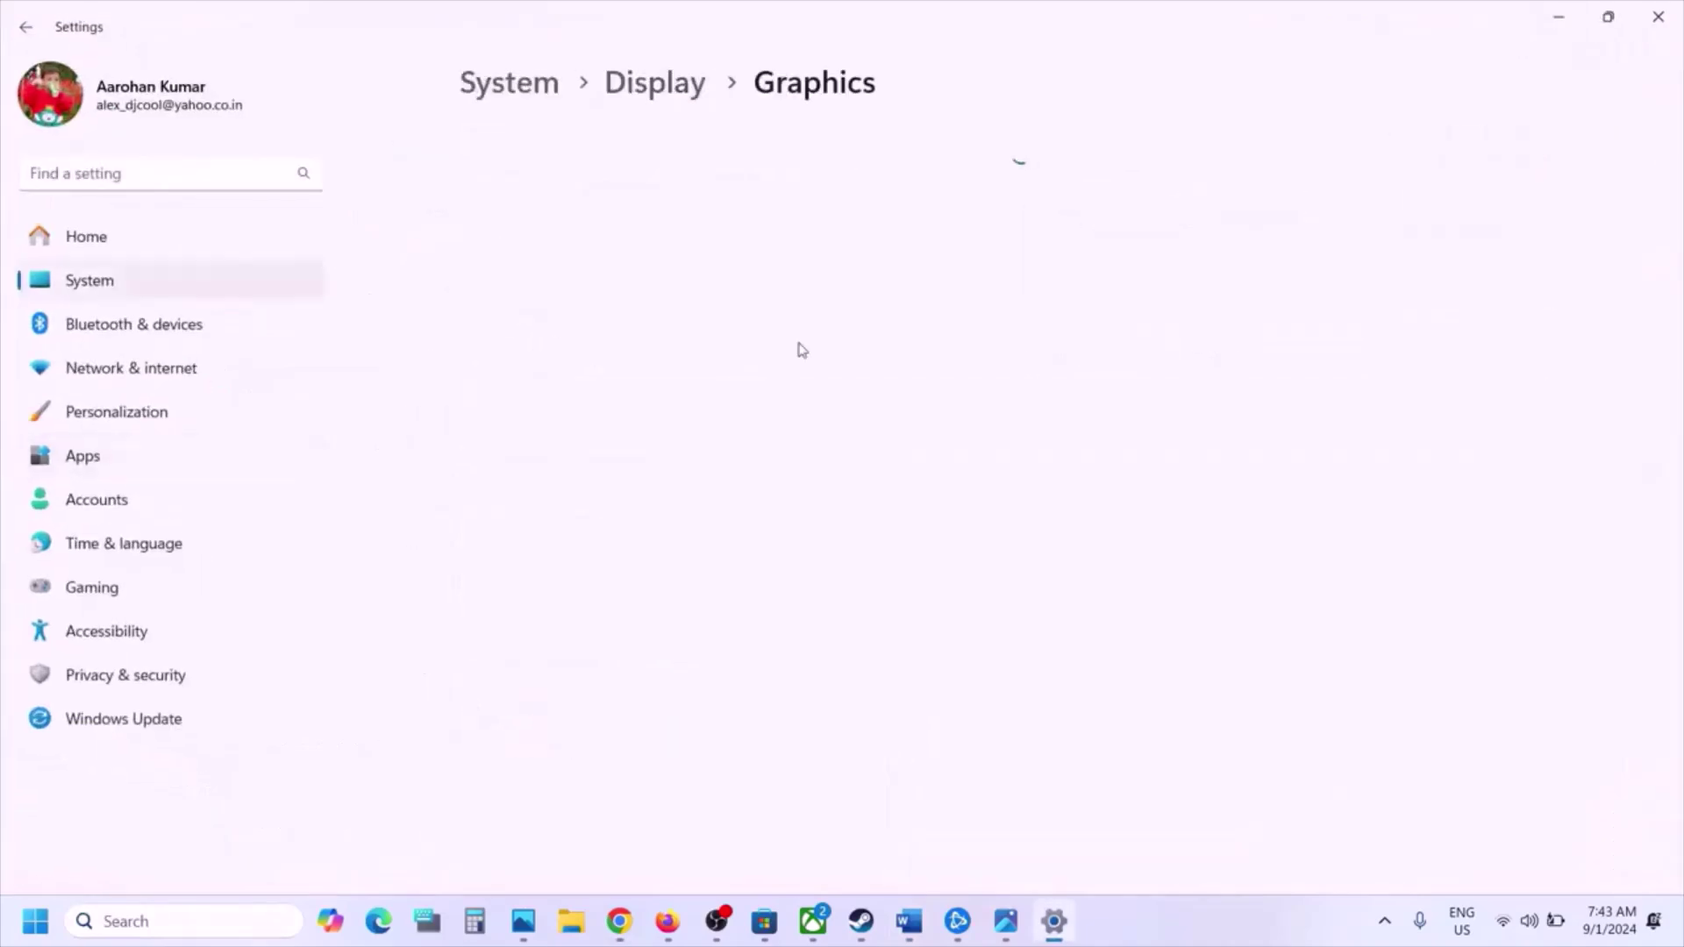
pyautogui.click(510, 392)
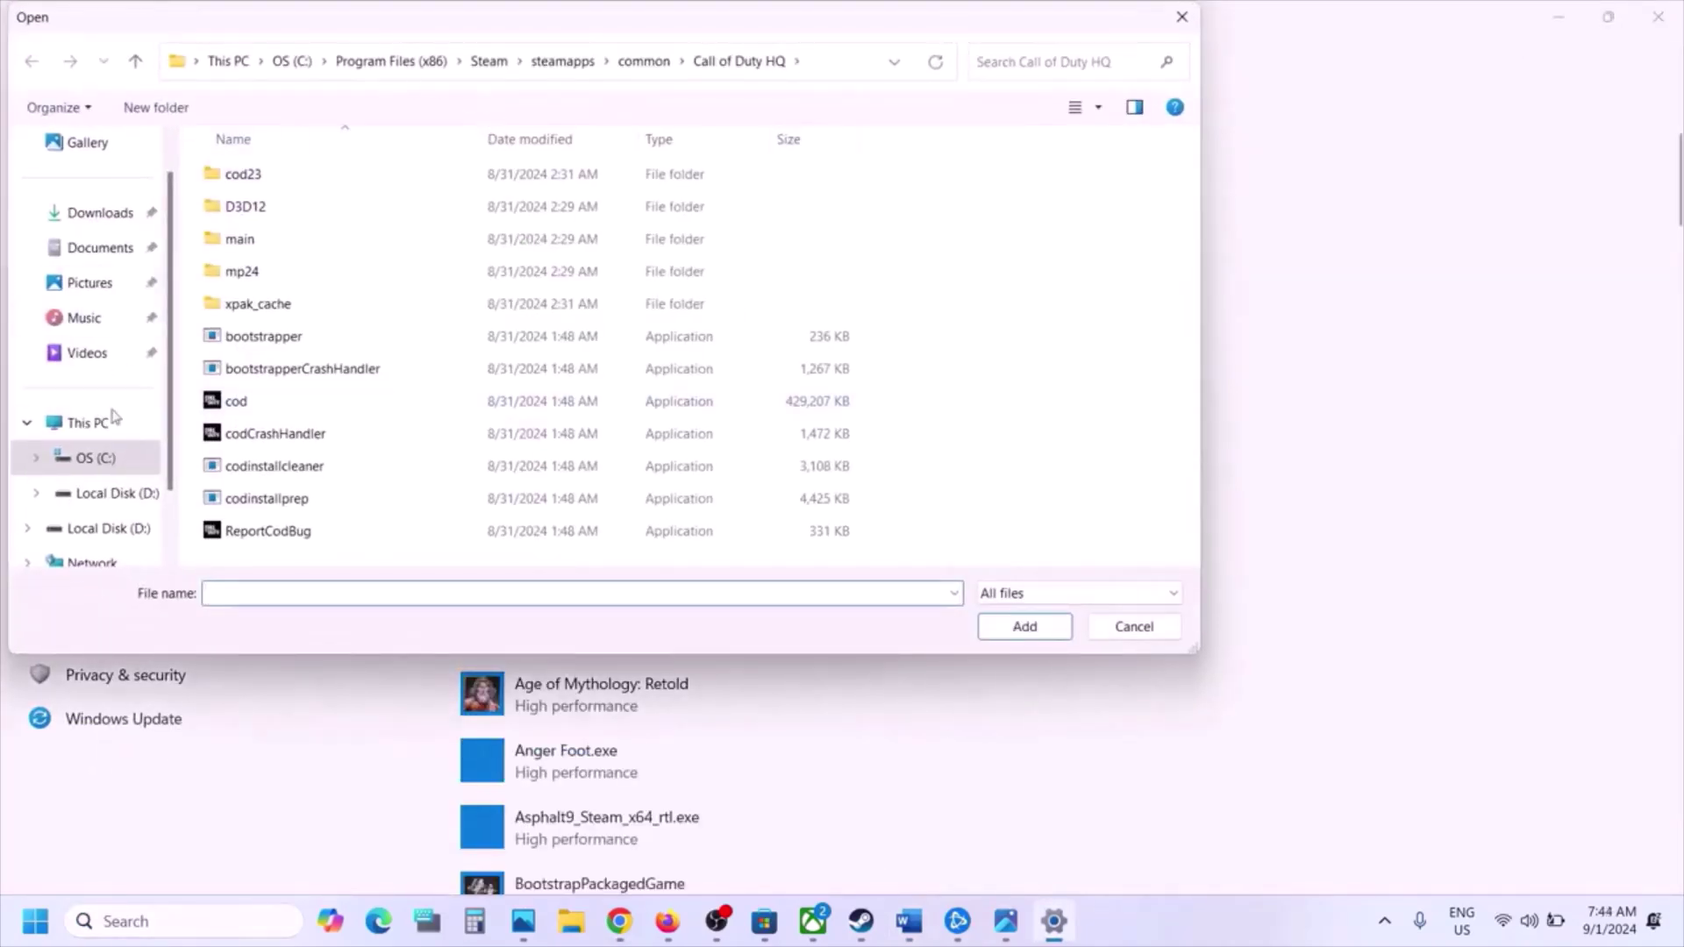
pyautogui.click(90, 425)
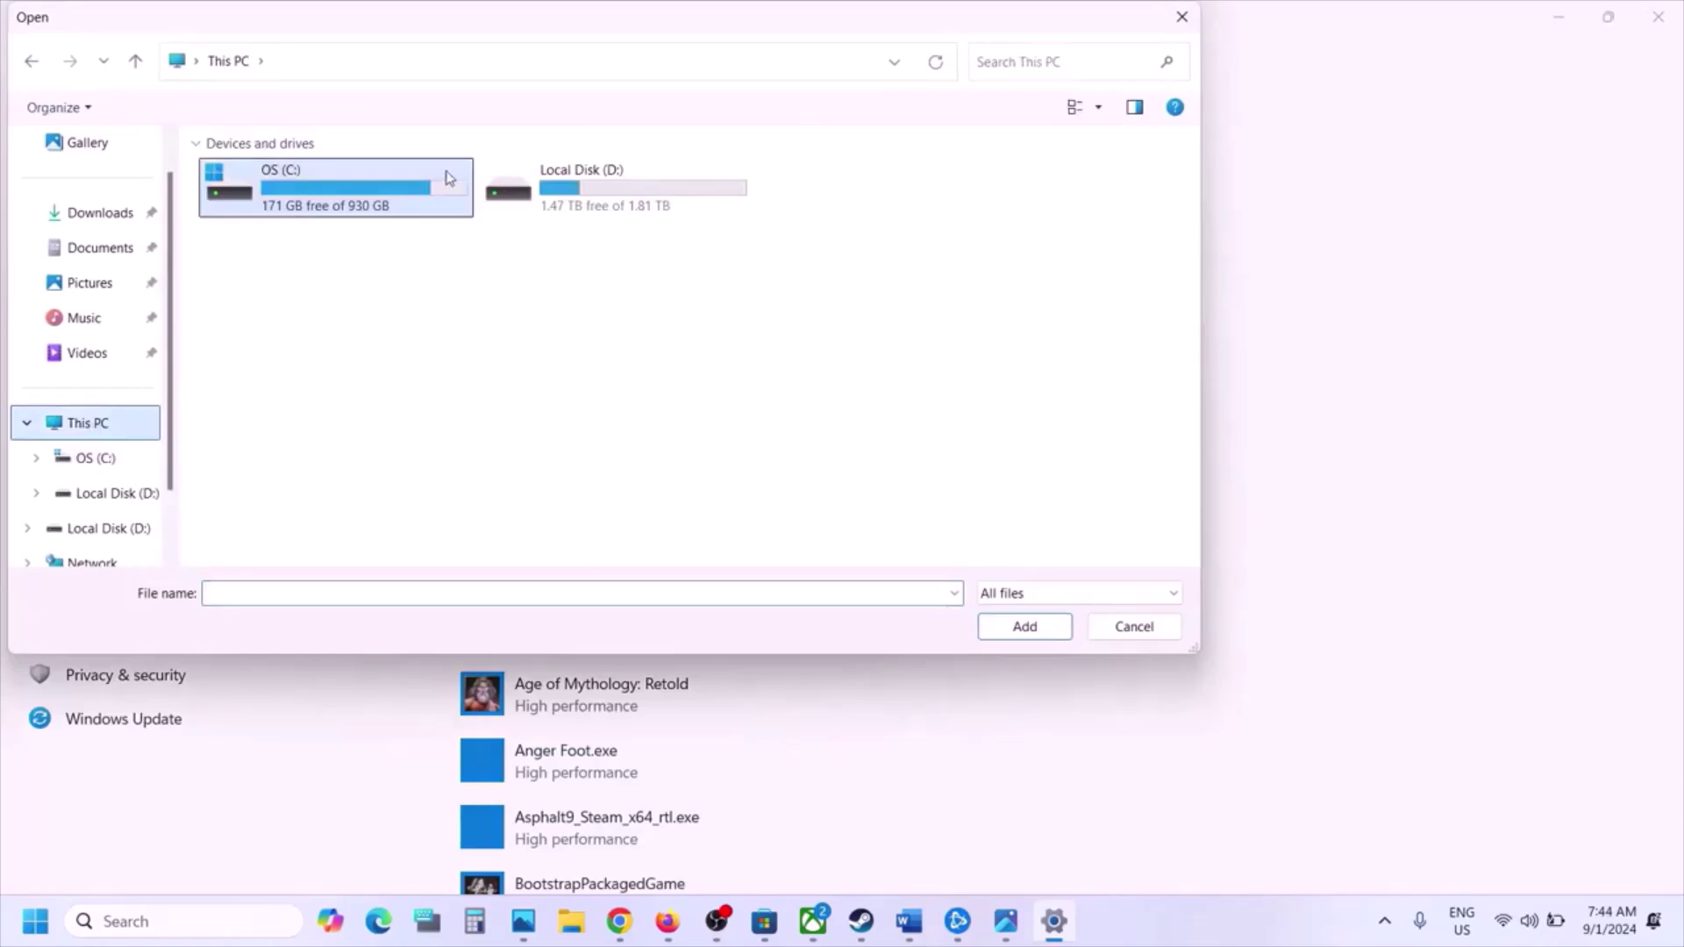
pyautogui.doubleClick(392, 203)
pyautogui.scroll(-3, 364, 339)
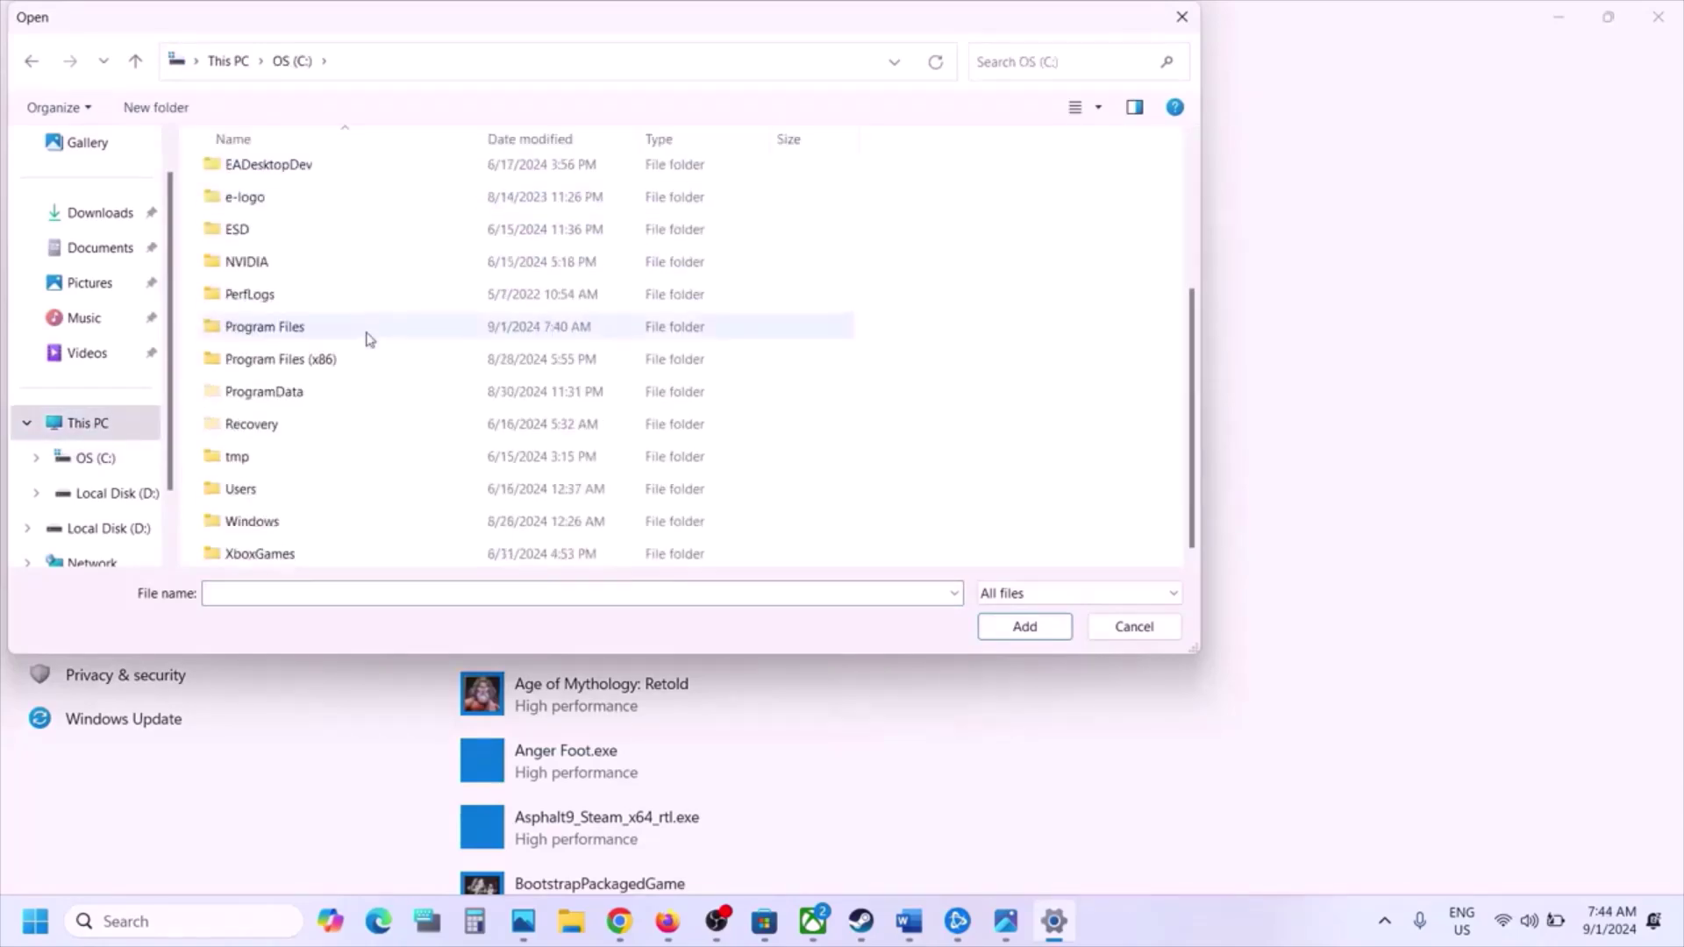
pyautogui.doubleClick(310, 365)
pyautogui.scroll(-6, 357, 339)
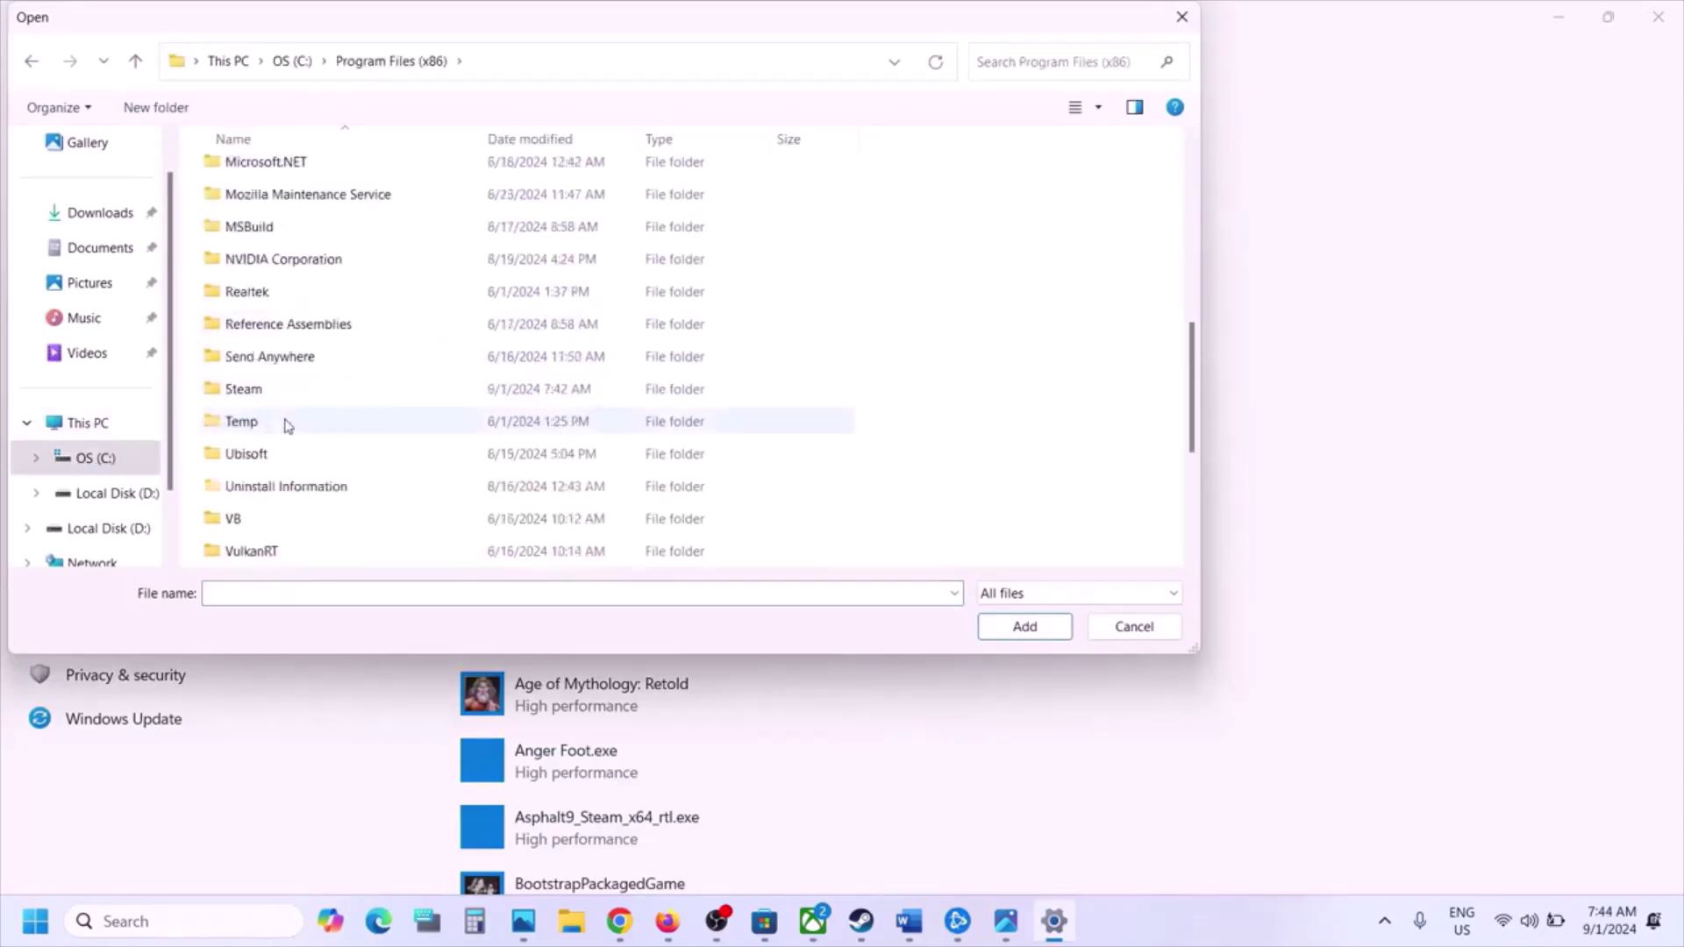
pyautogui.scroll(-2, 289, 425)
pyautogui.doubleClick(241, 193)
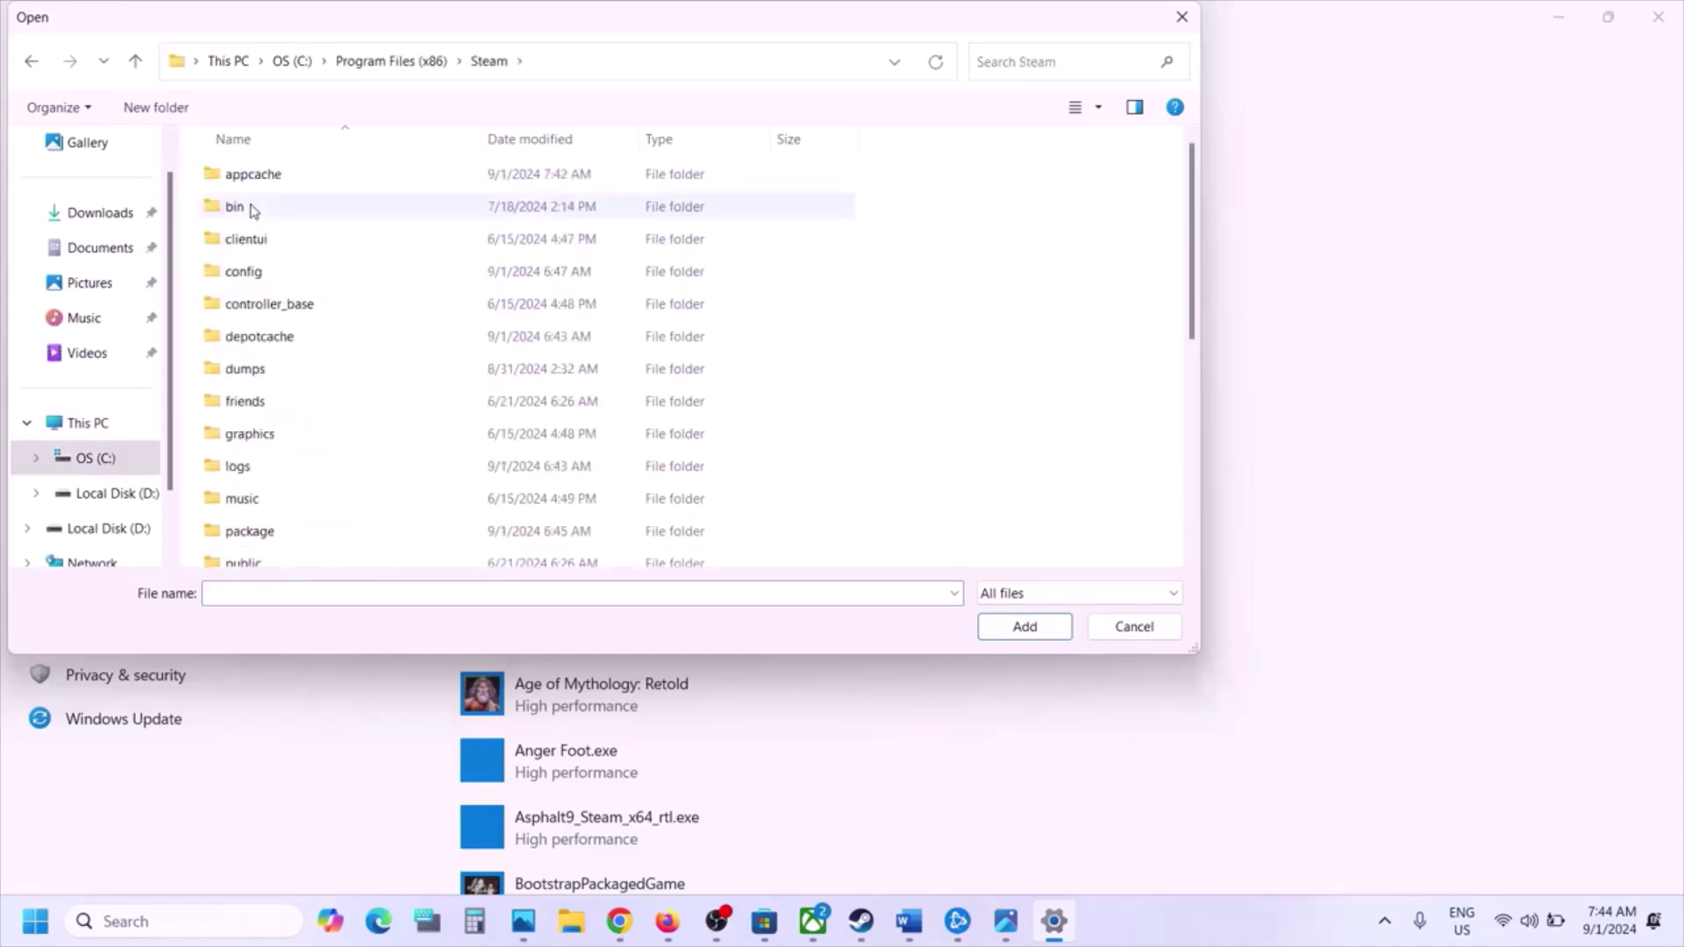
# Try to add the cod application from steamapps\common\Call of Duty HQ to the custom graphics apps
pyautogui.scroll(-3, 253, 210)
pyautogui.doubleClick(286, 392)
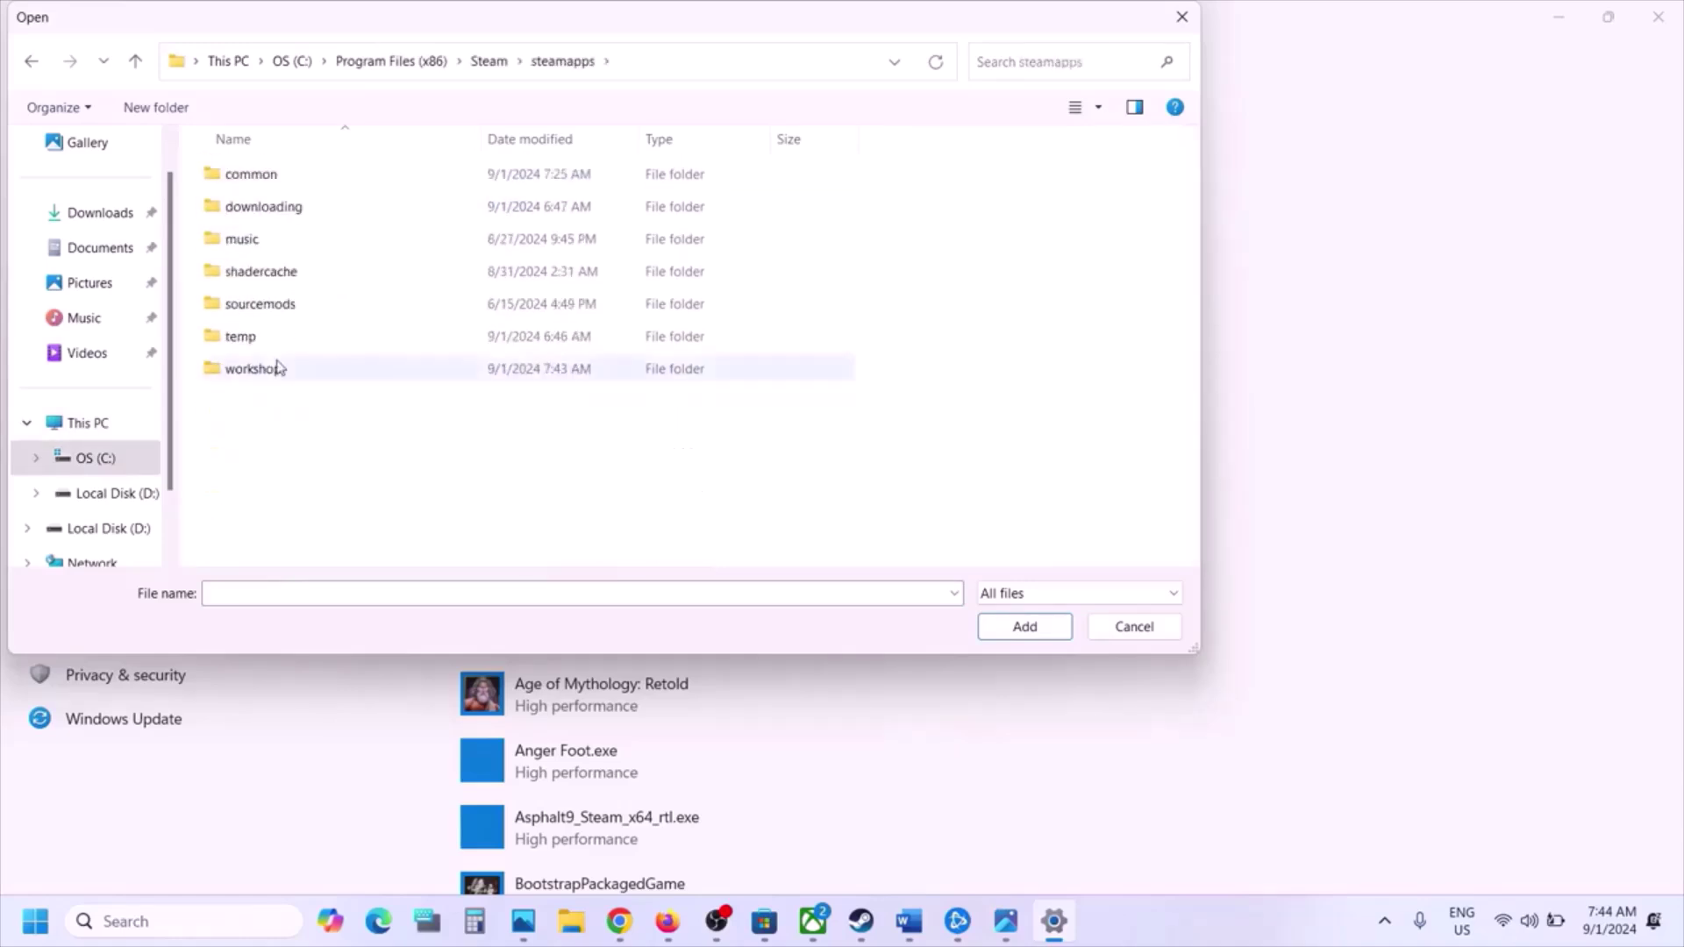
pyautogui.doubleClick(249, 173)
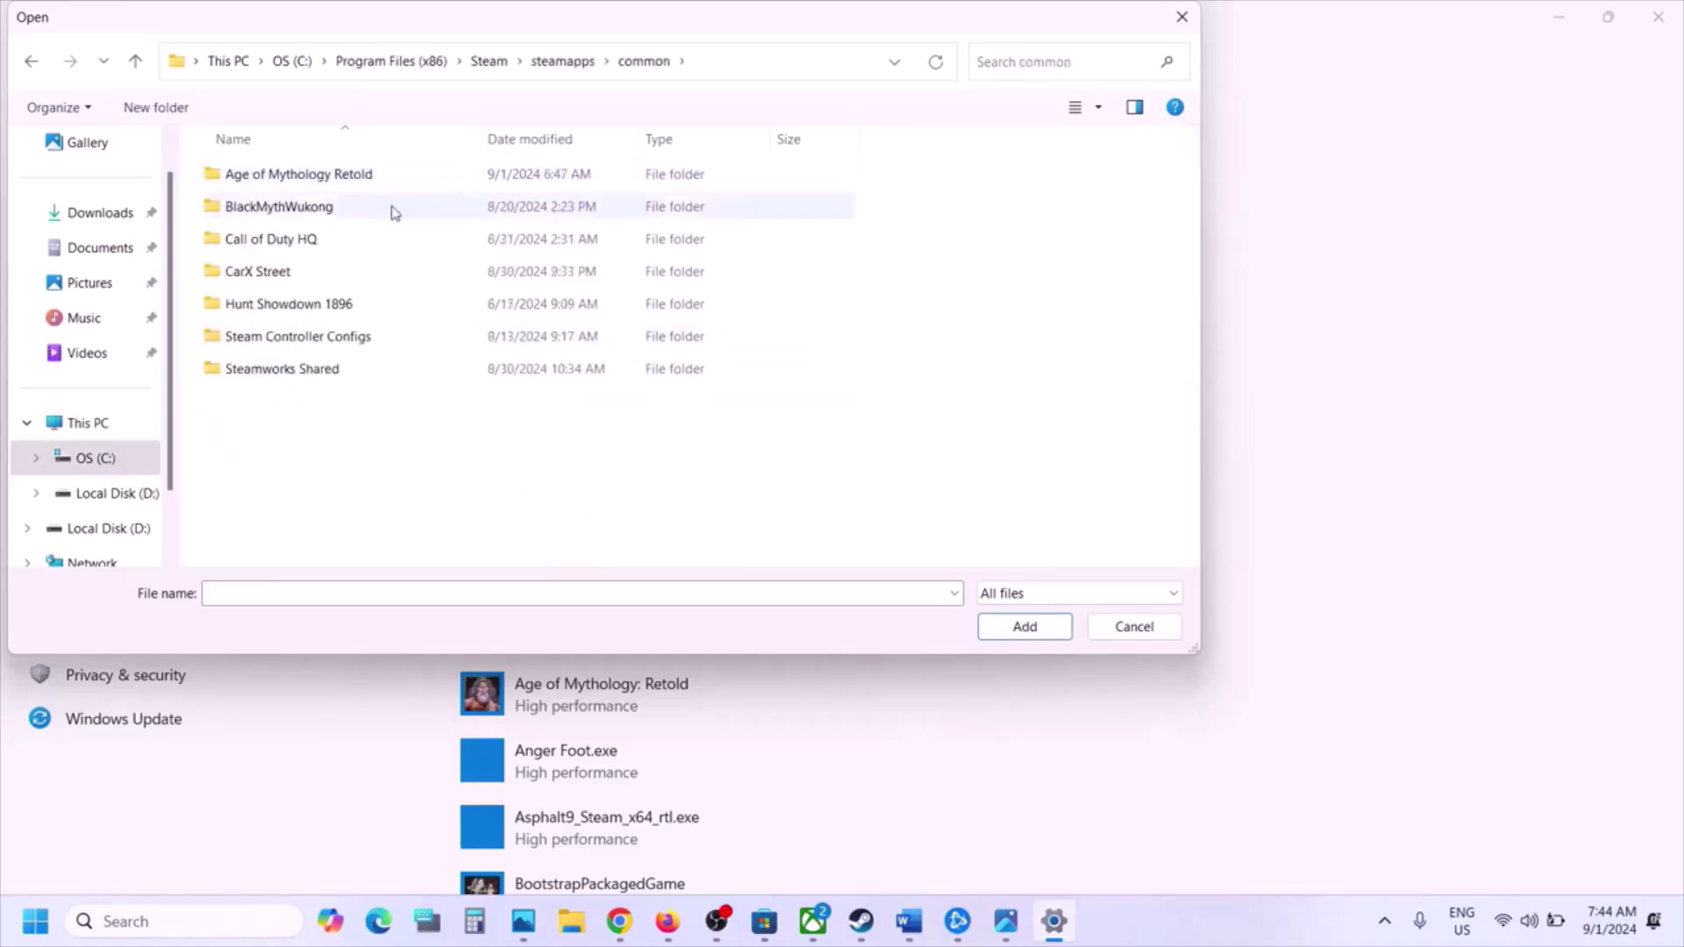
pyautogui.doubleClick(311, 242)
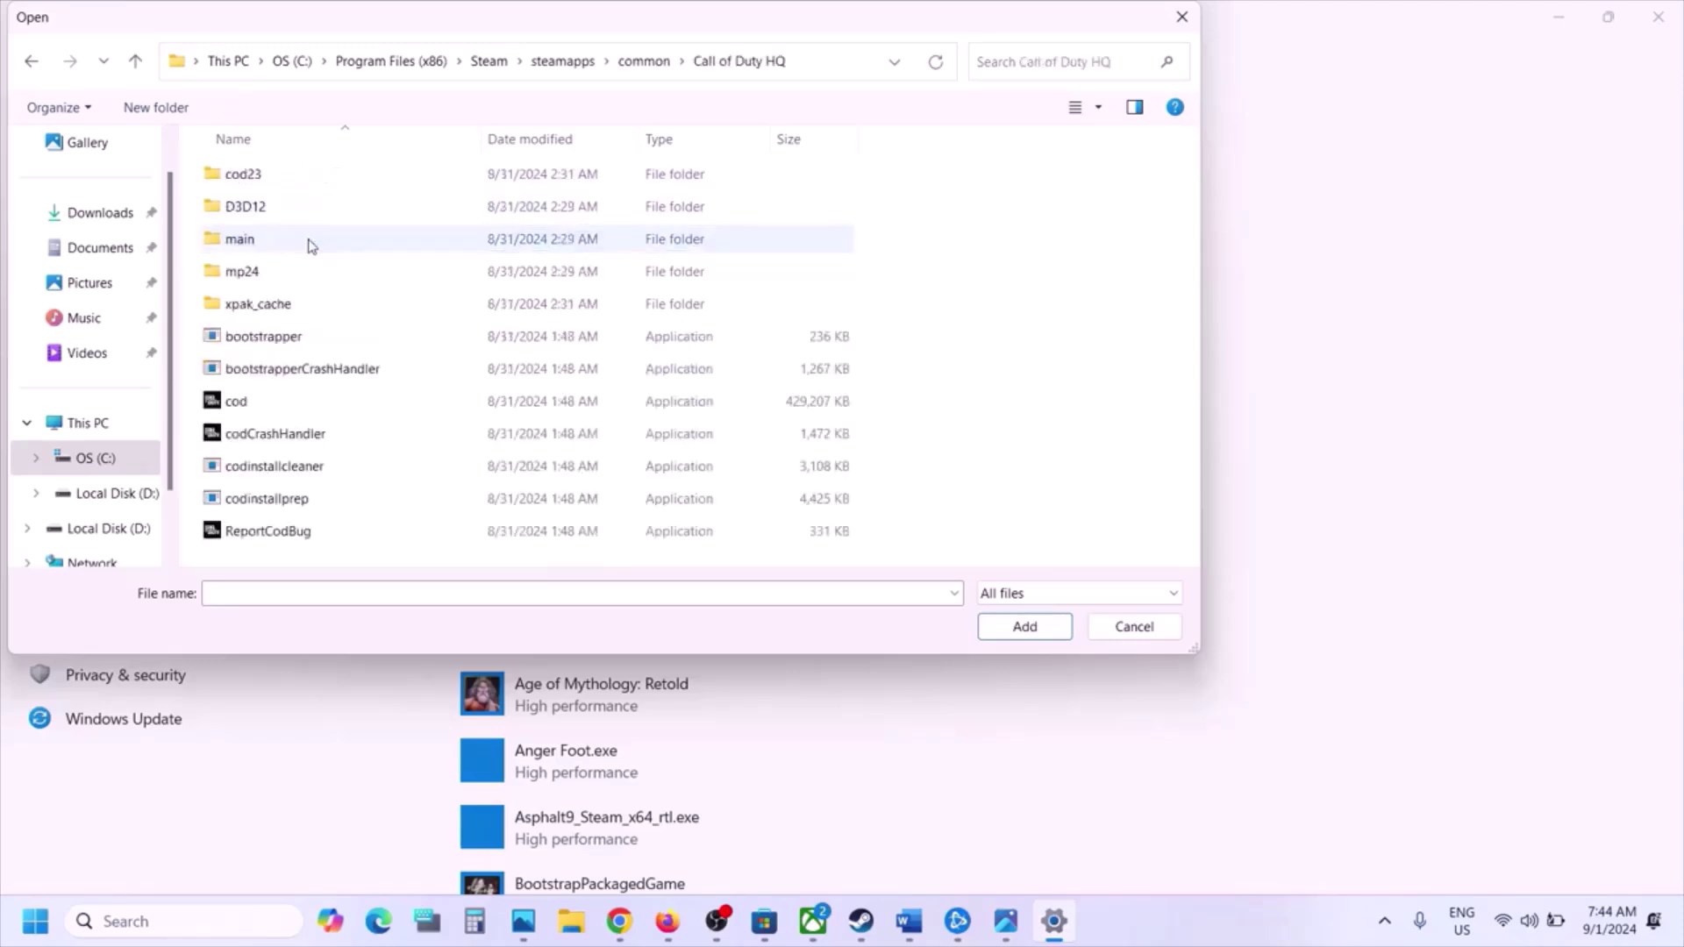
pyautogui.click(265, 401)
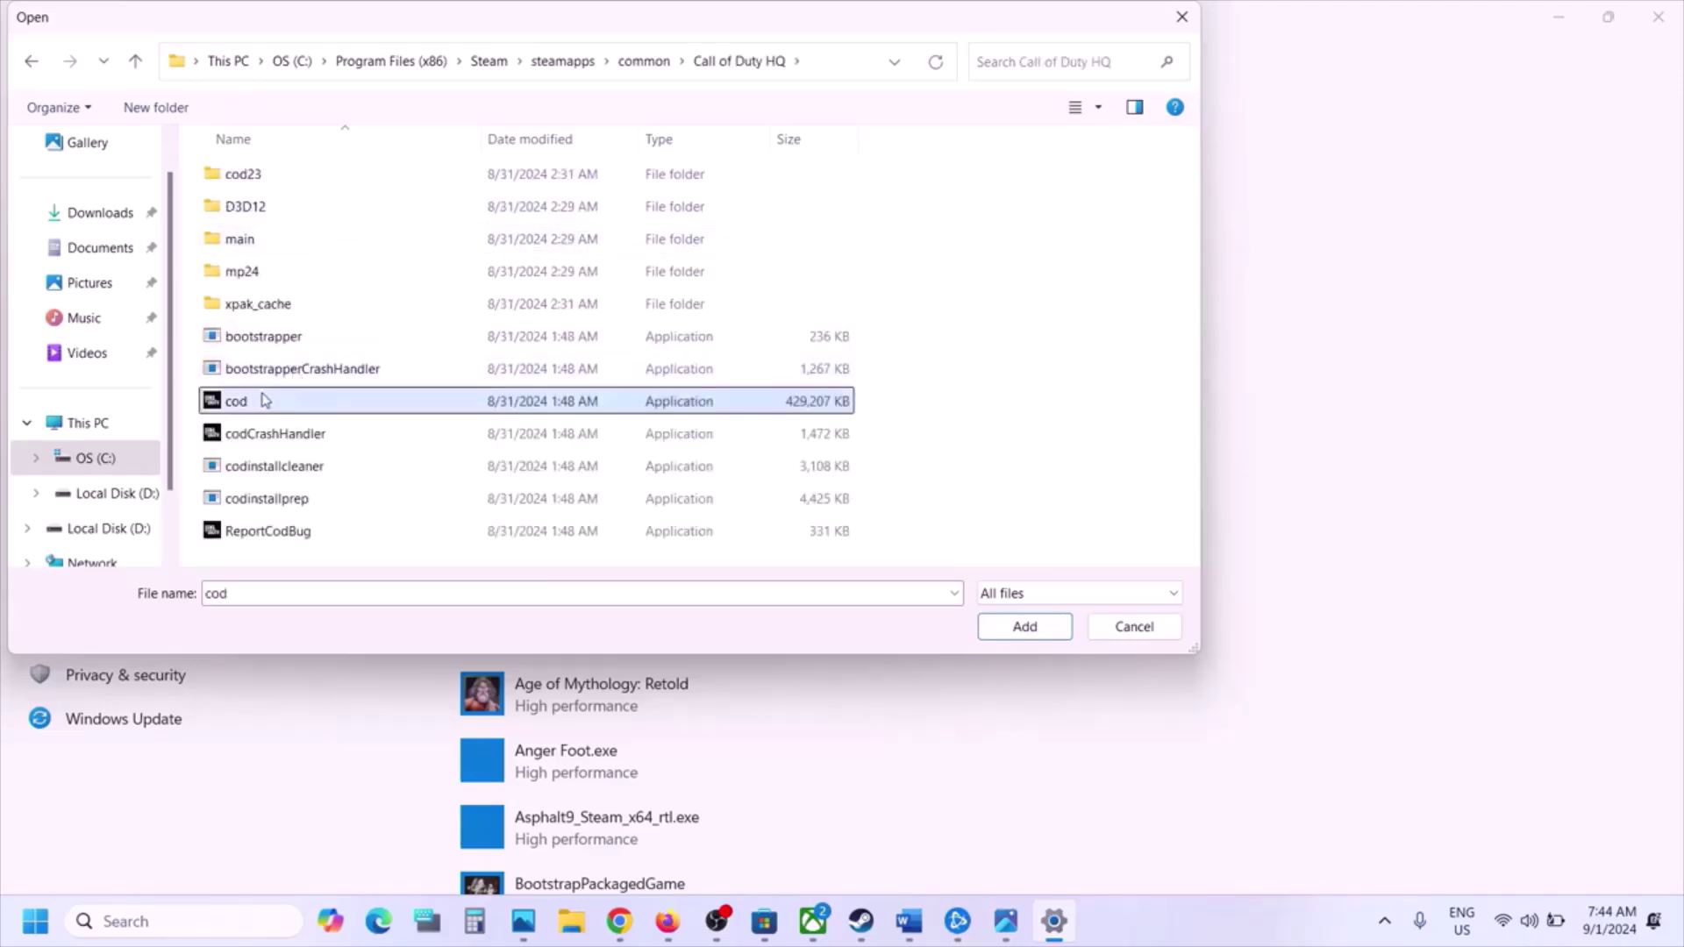
pyautogui.click(1021, 633)
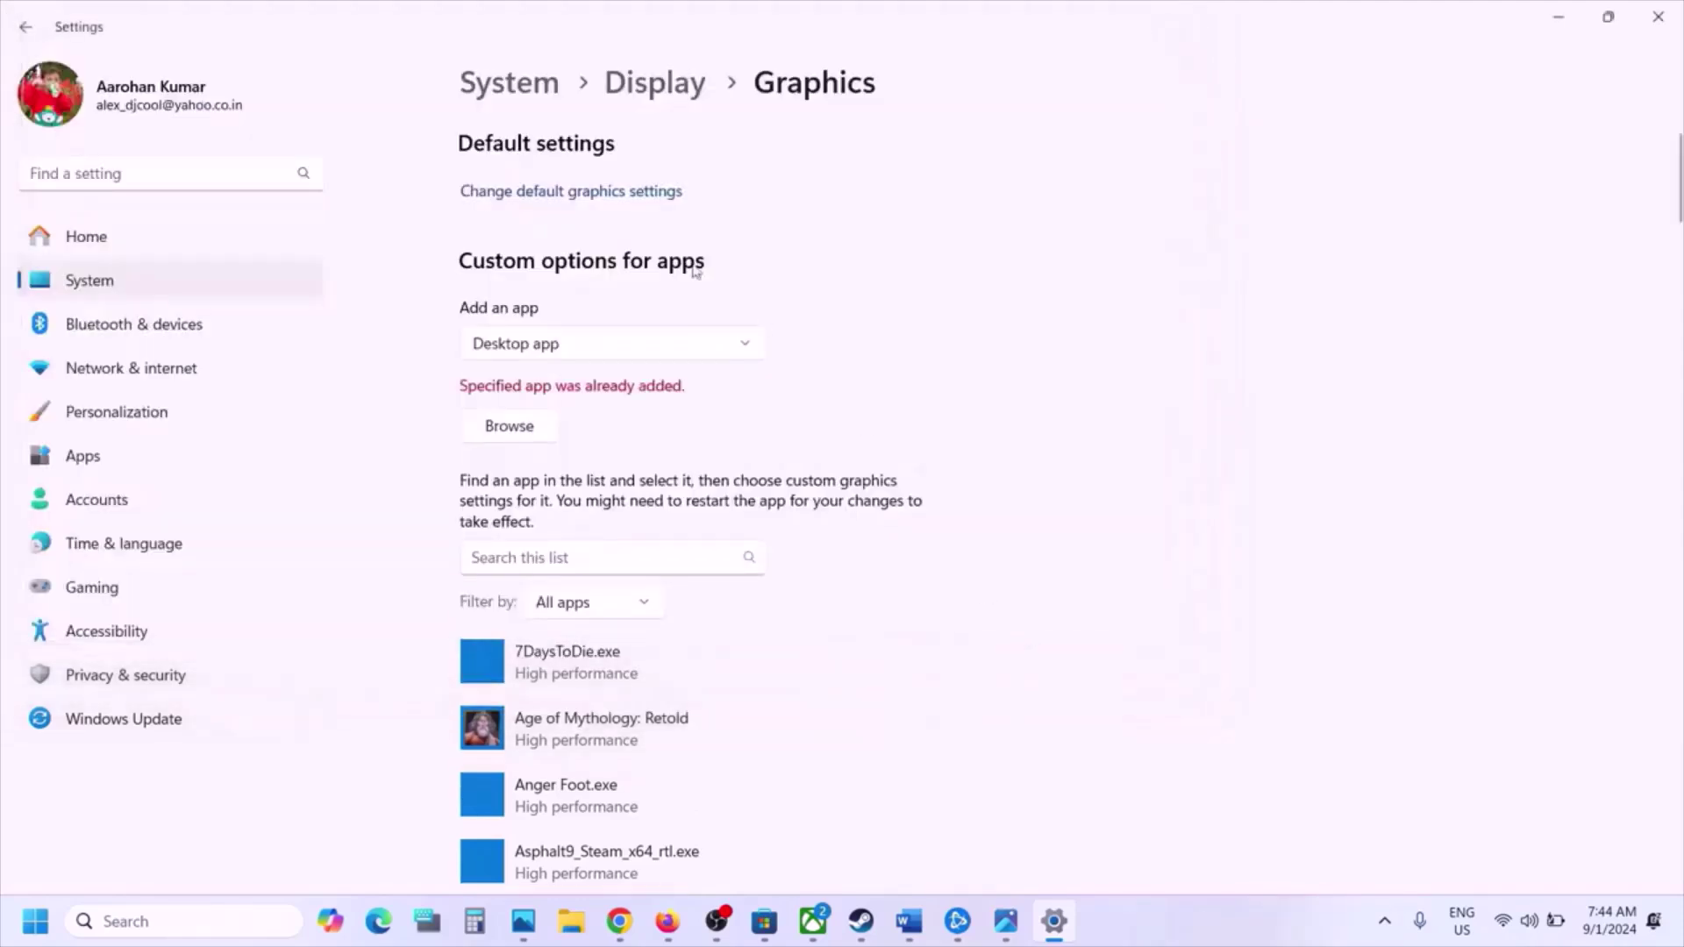
# Set the graphics preference of the Call of Duty HQ entry for D:\Call of Duty\_retail_\cod.exe to High performance and save it
pyautogui.scroll(-2, 641, 593)
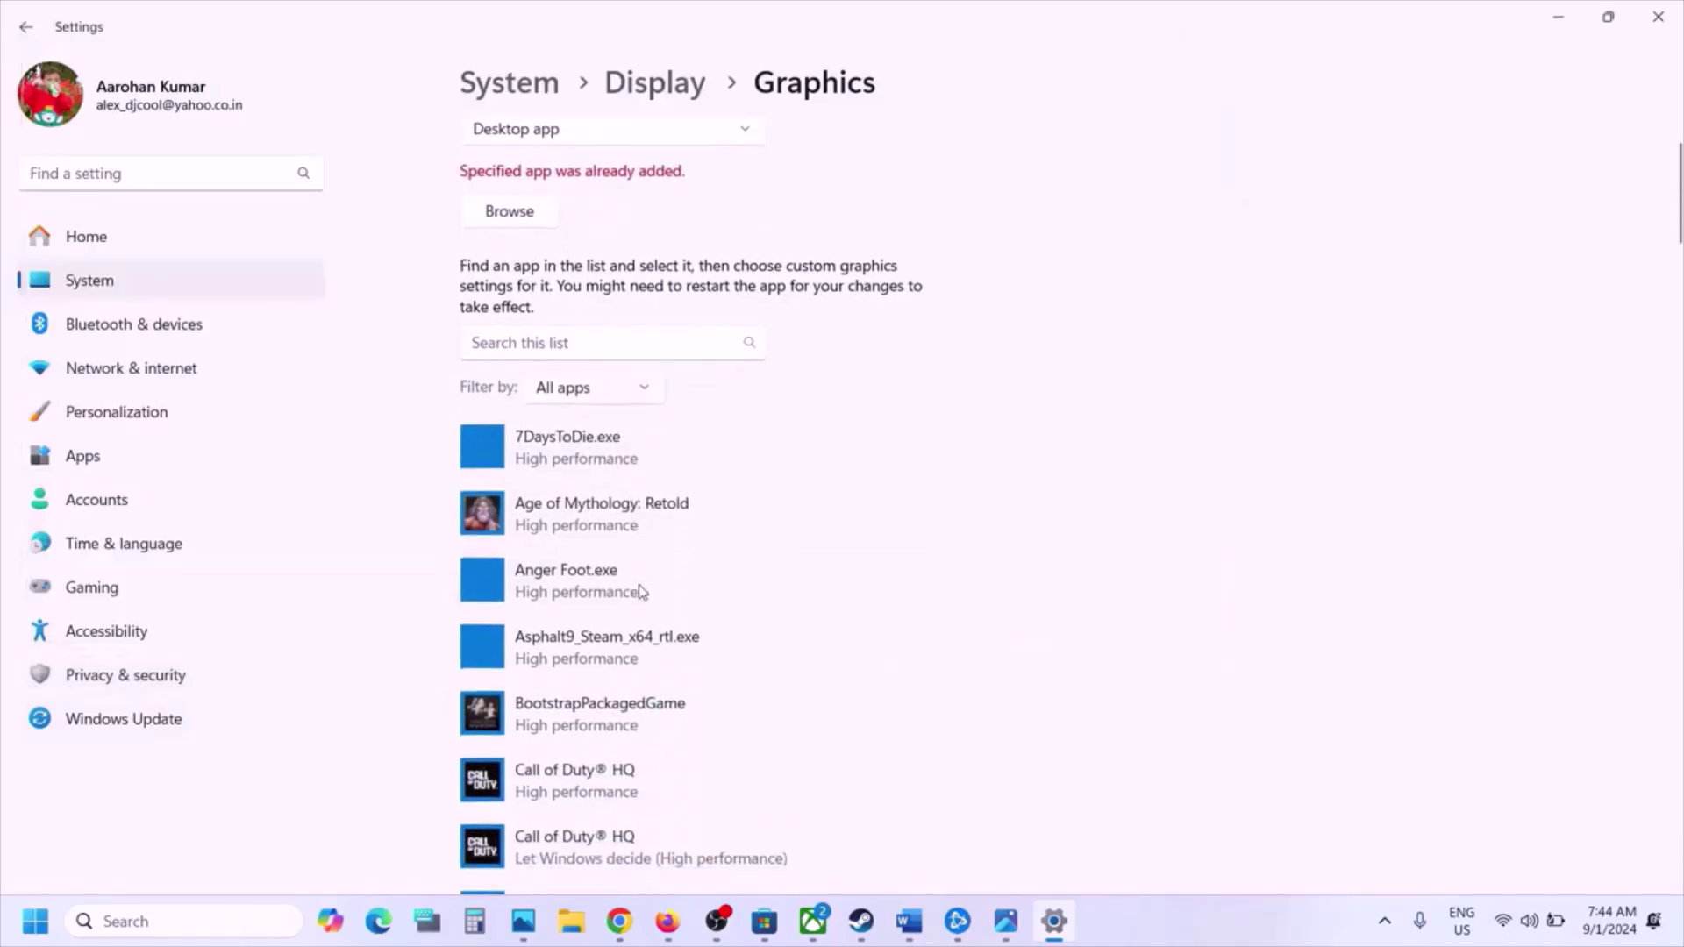
pyautogui.scroll(-2, 636, 588)
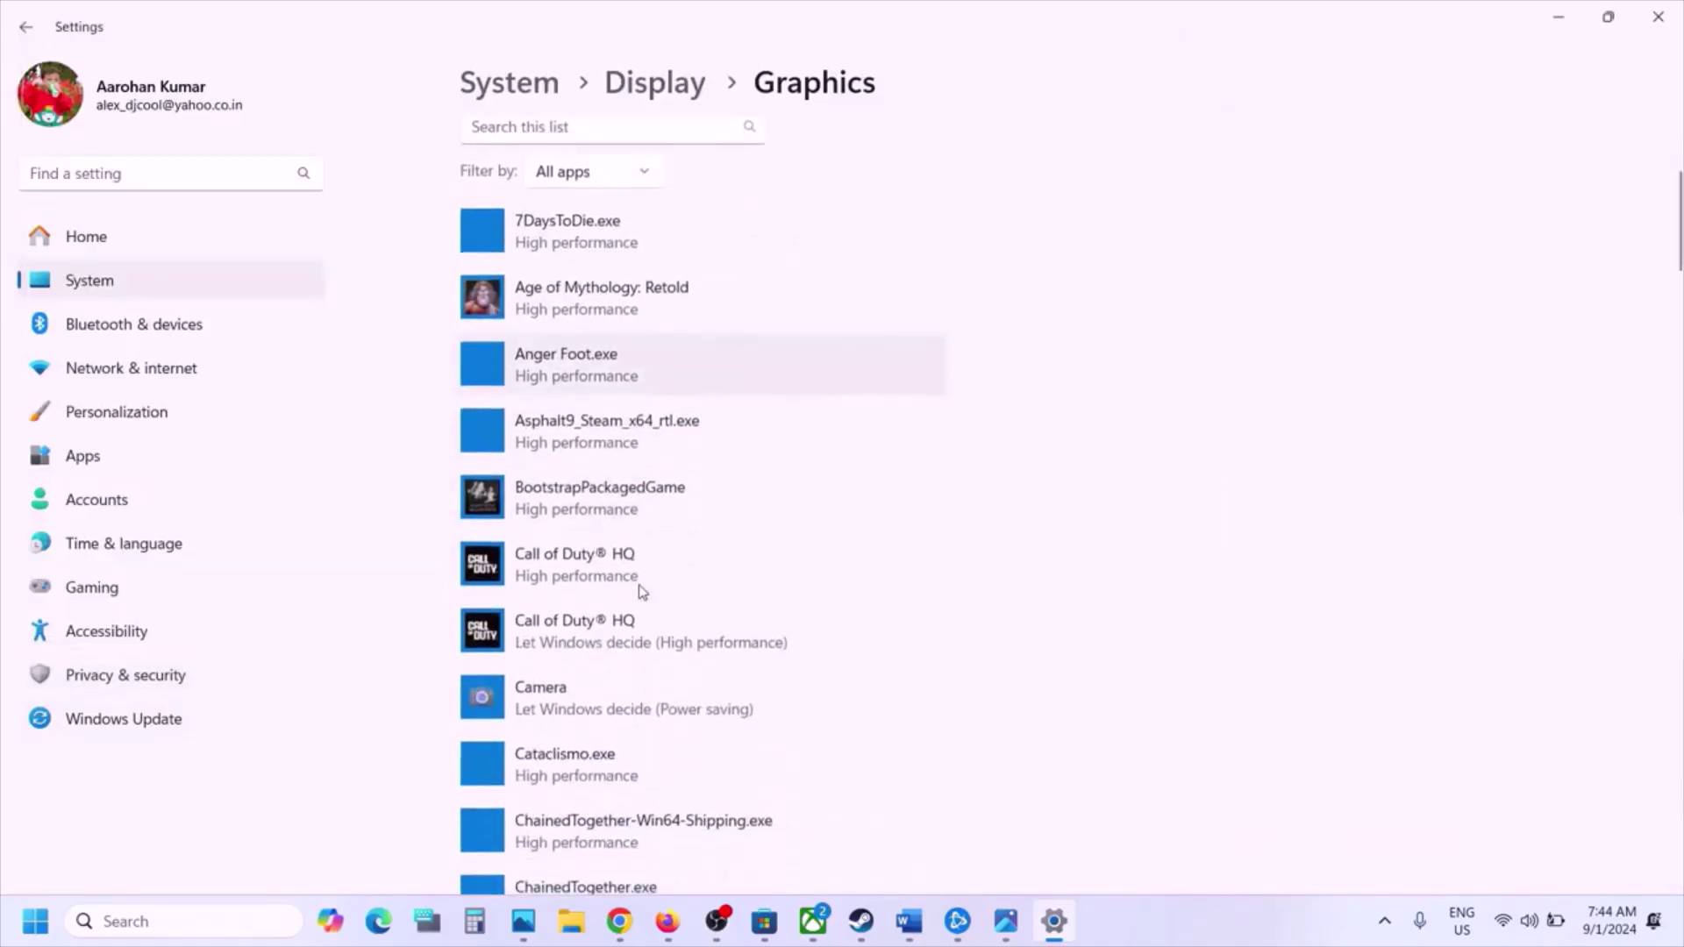
pyautogui.click(625, 629)
pyautogui.click(765, 723)
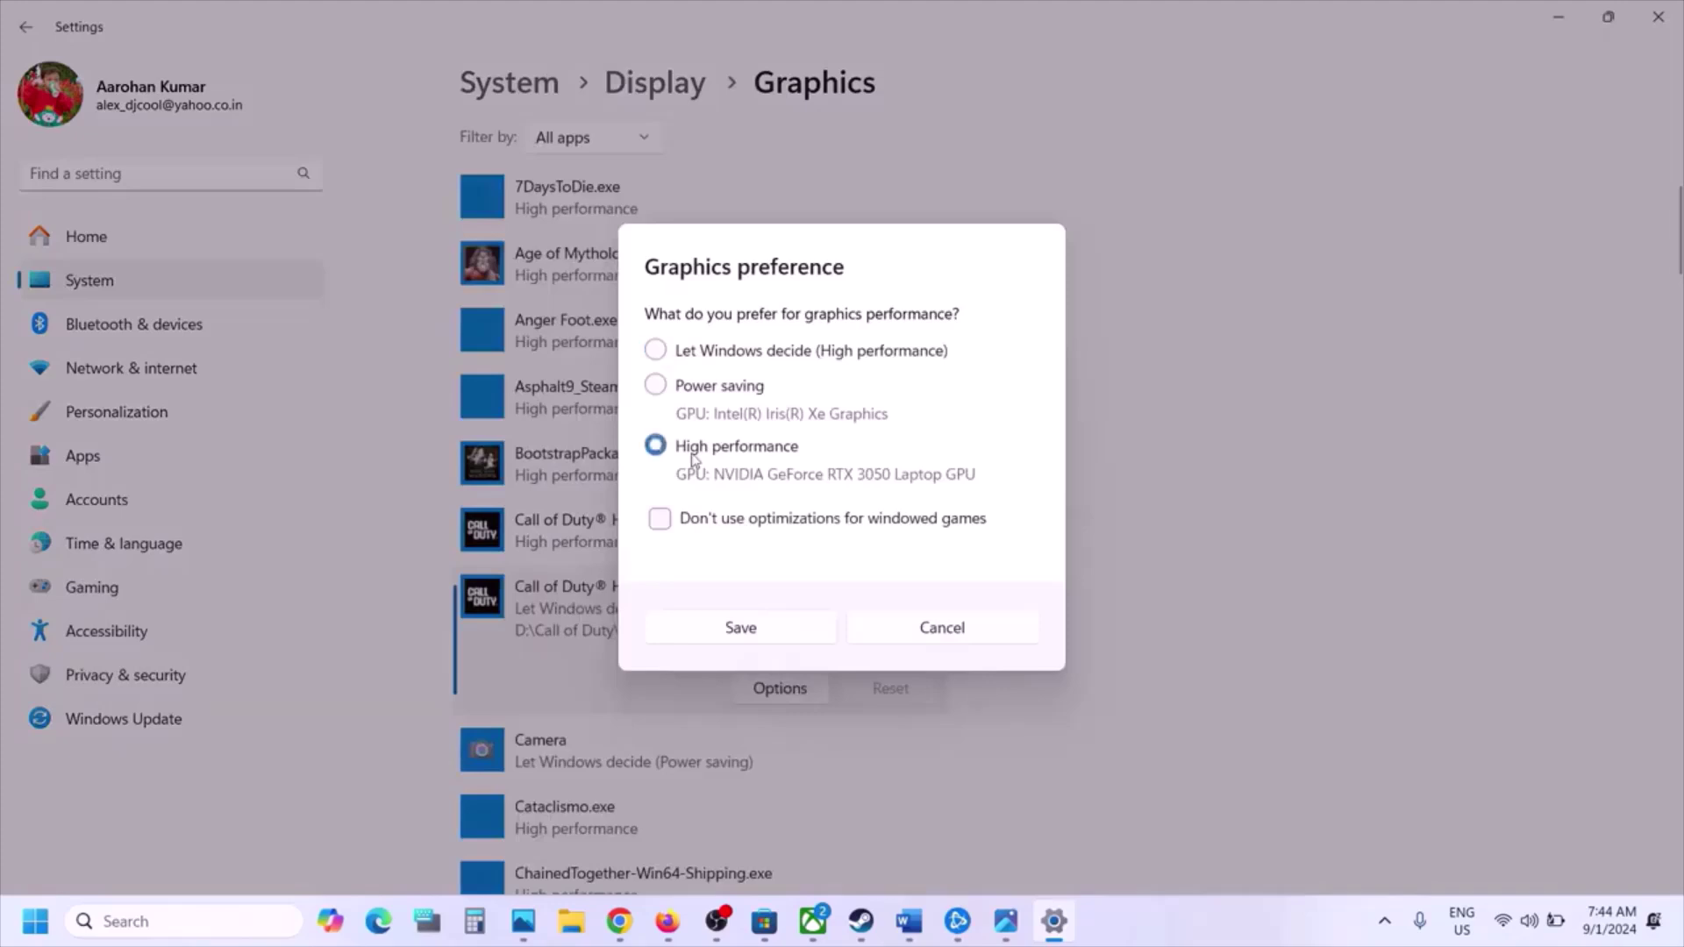
pyautogui.click(789, 643)
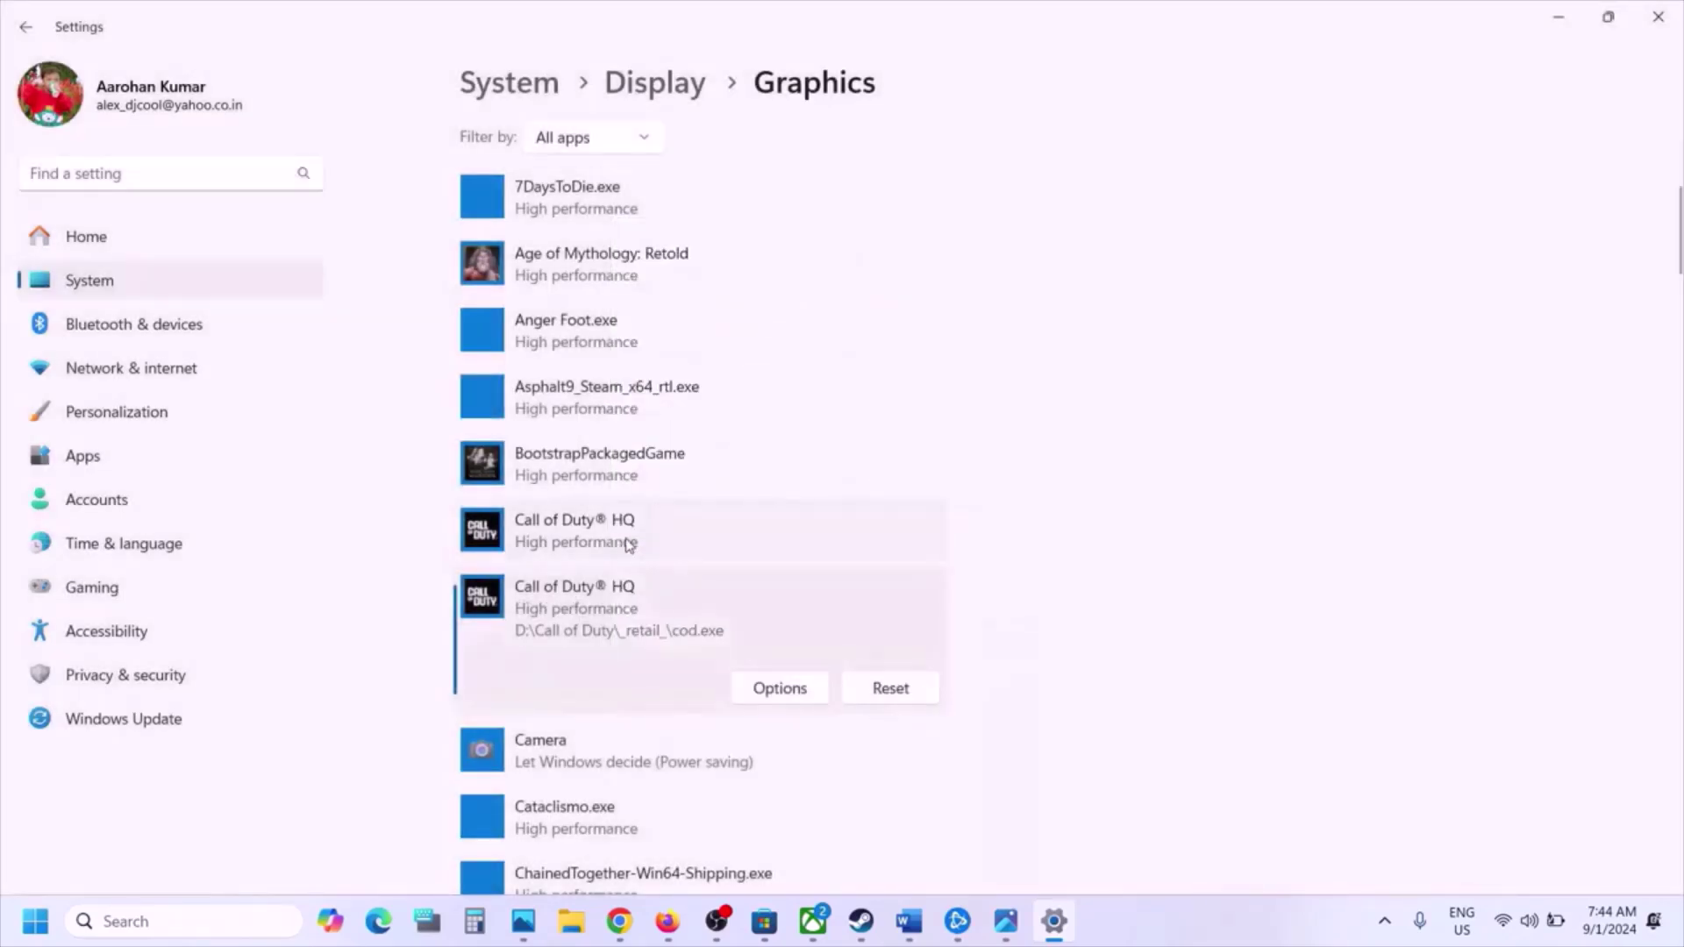
# View the graphics preference of the Steam copy of Call of Duty HQ, cancel the dialog, and minimize the Settings window
pyautogui.click(629, 544)
pyautogui.click(767, 643)
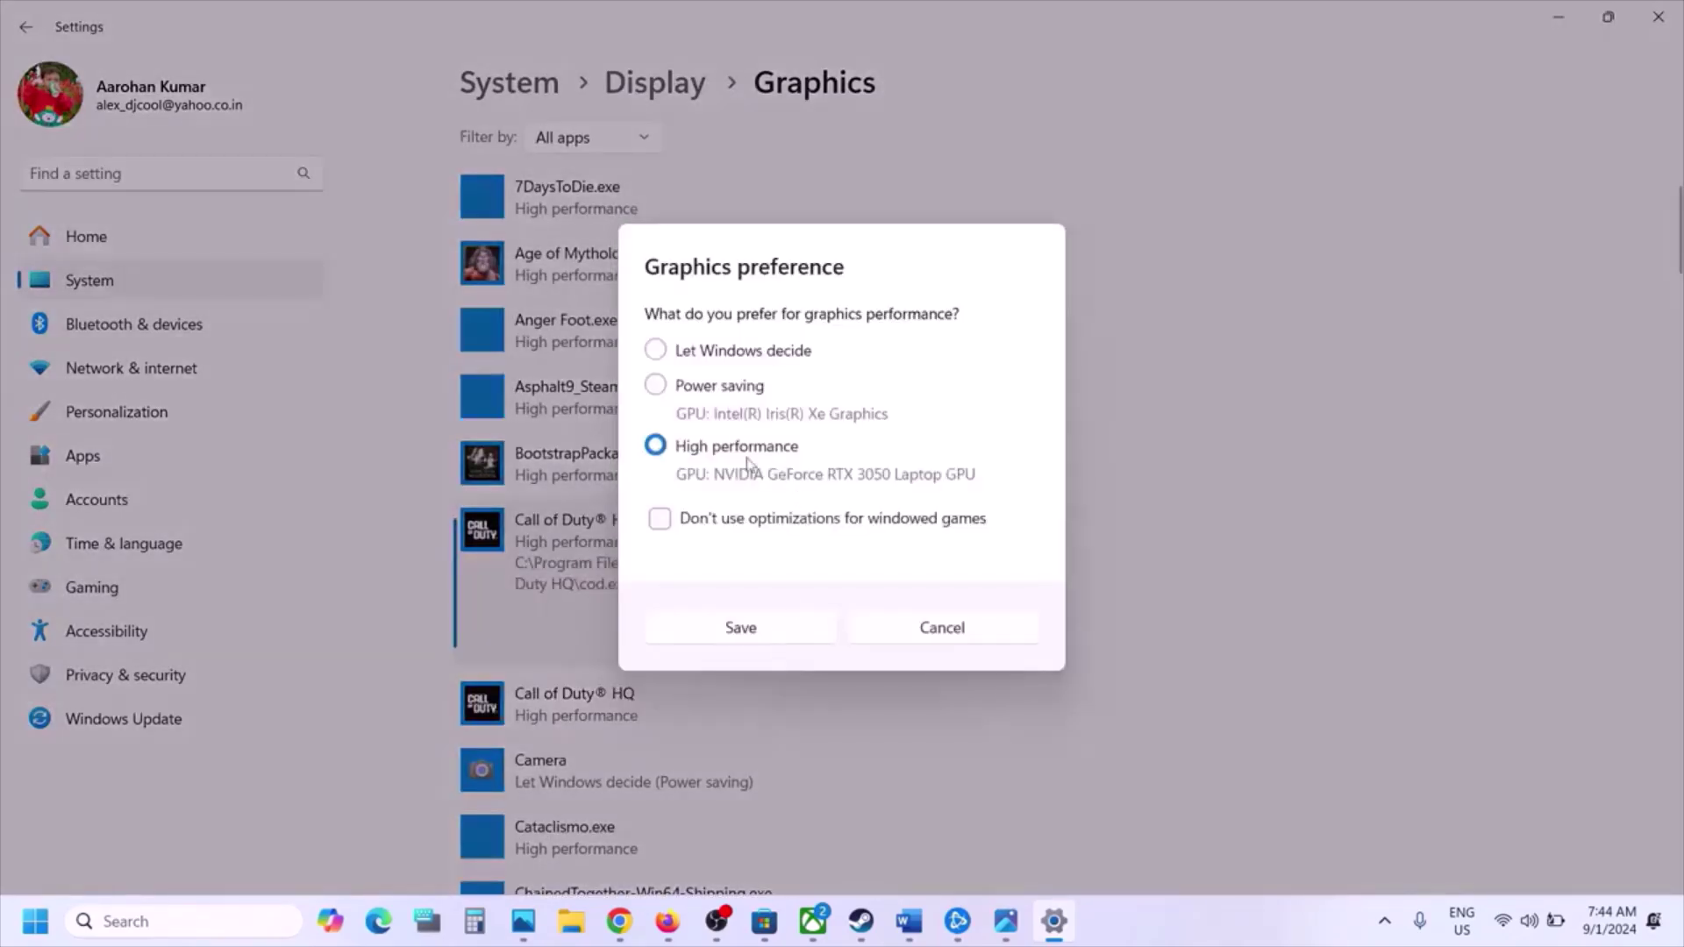
pyautogui.click(937, 630)
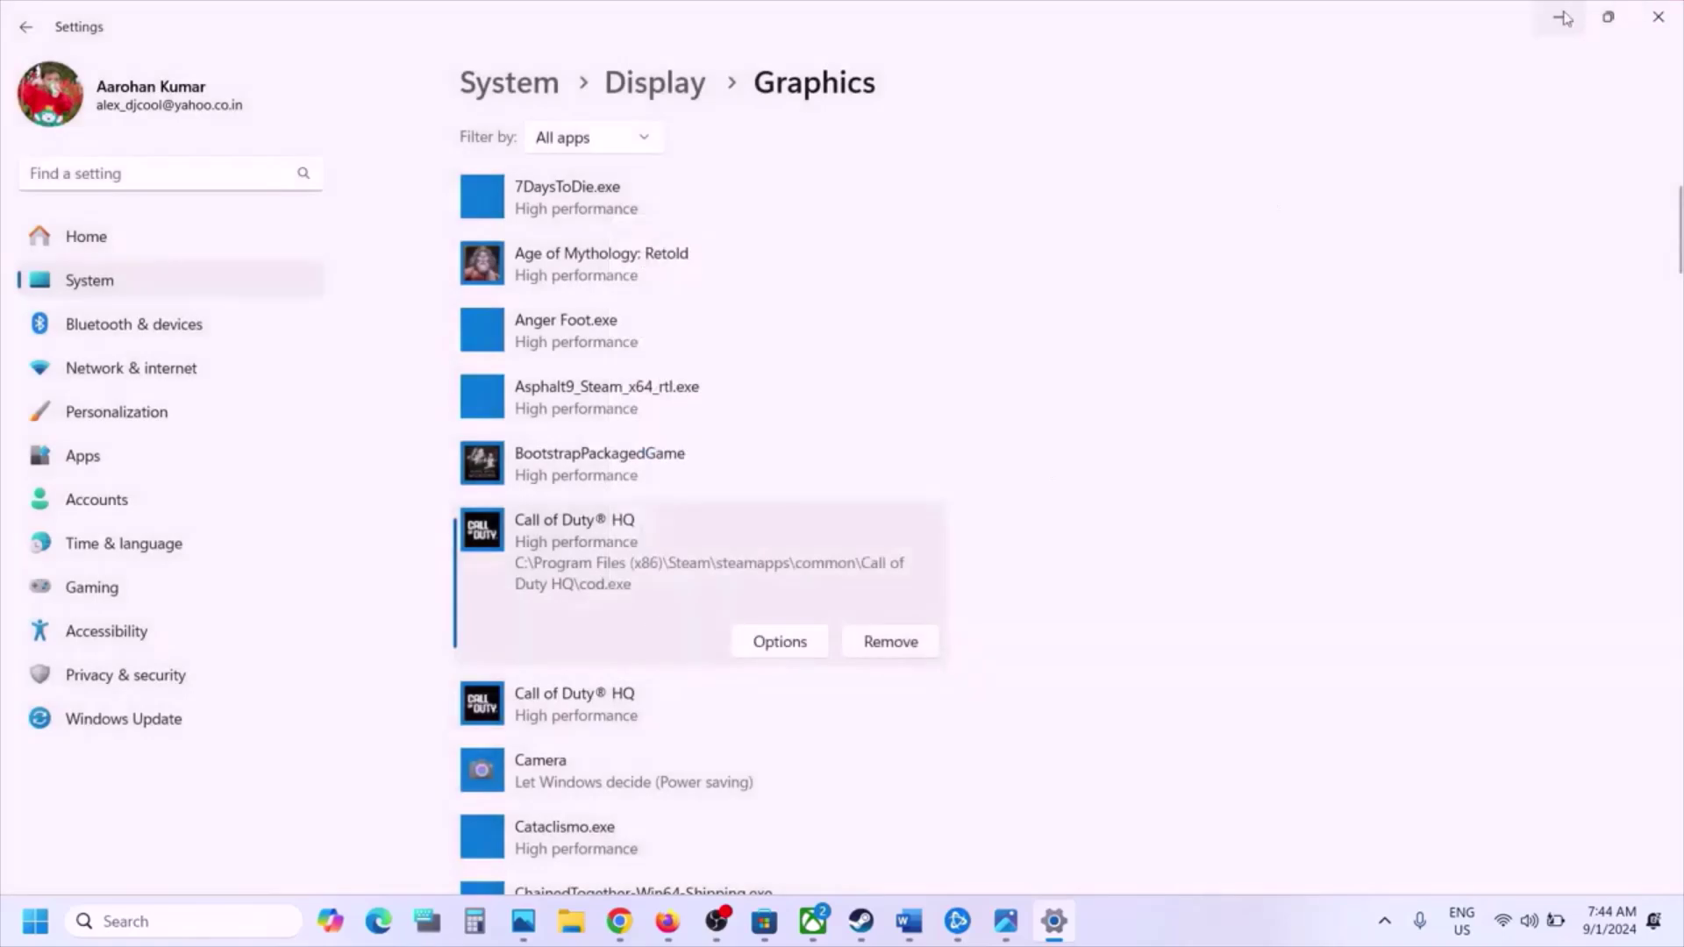
pyautogui.click(1546, 21)
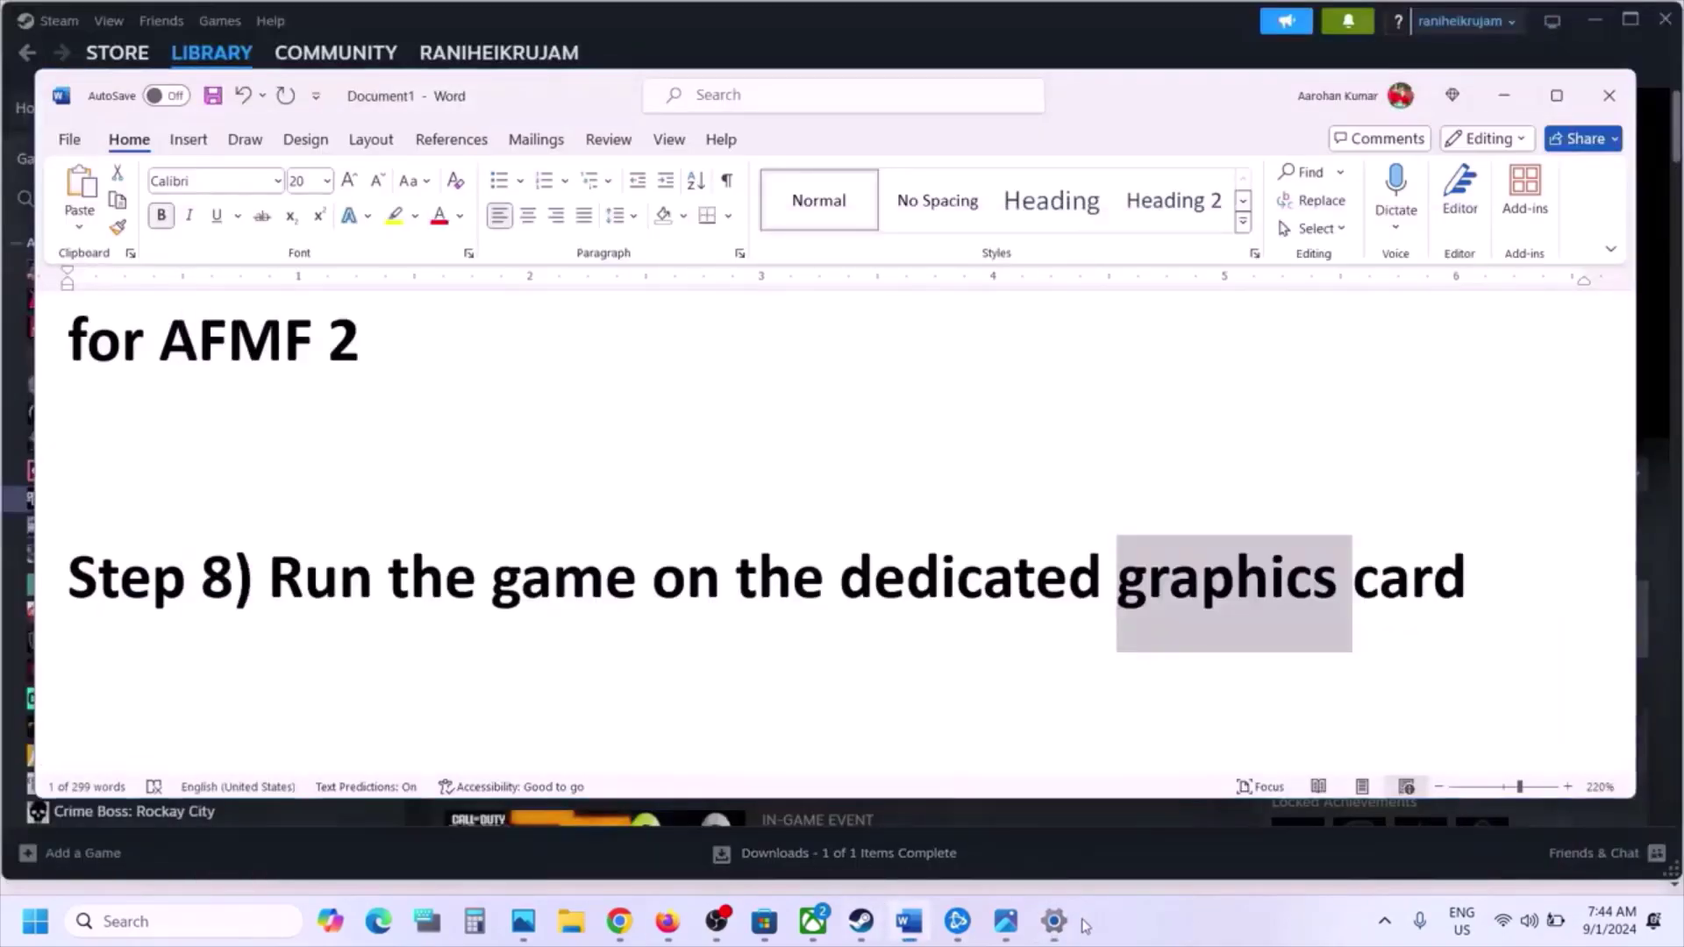
# In Settings, add mp24-cod from the Call of Duty HQ\mp24 folder to the custom graphics apps and set it to High performance
pyautogui.click(1053, 921)
pyautogui.scroll(5, 602, 481)
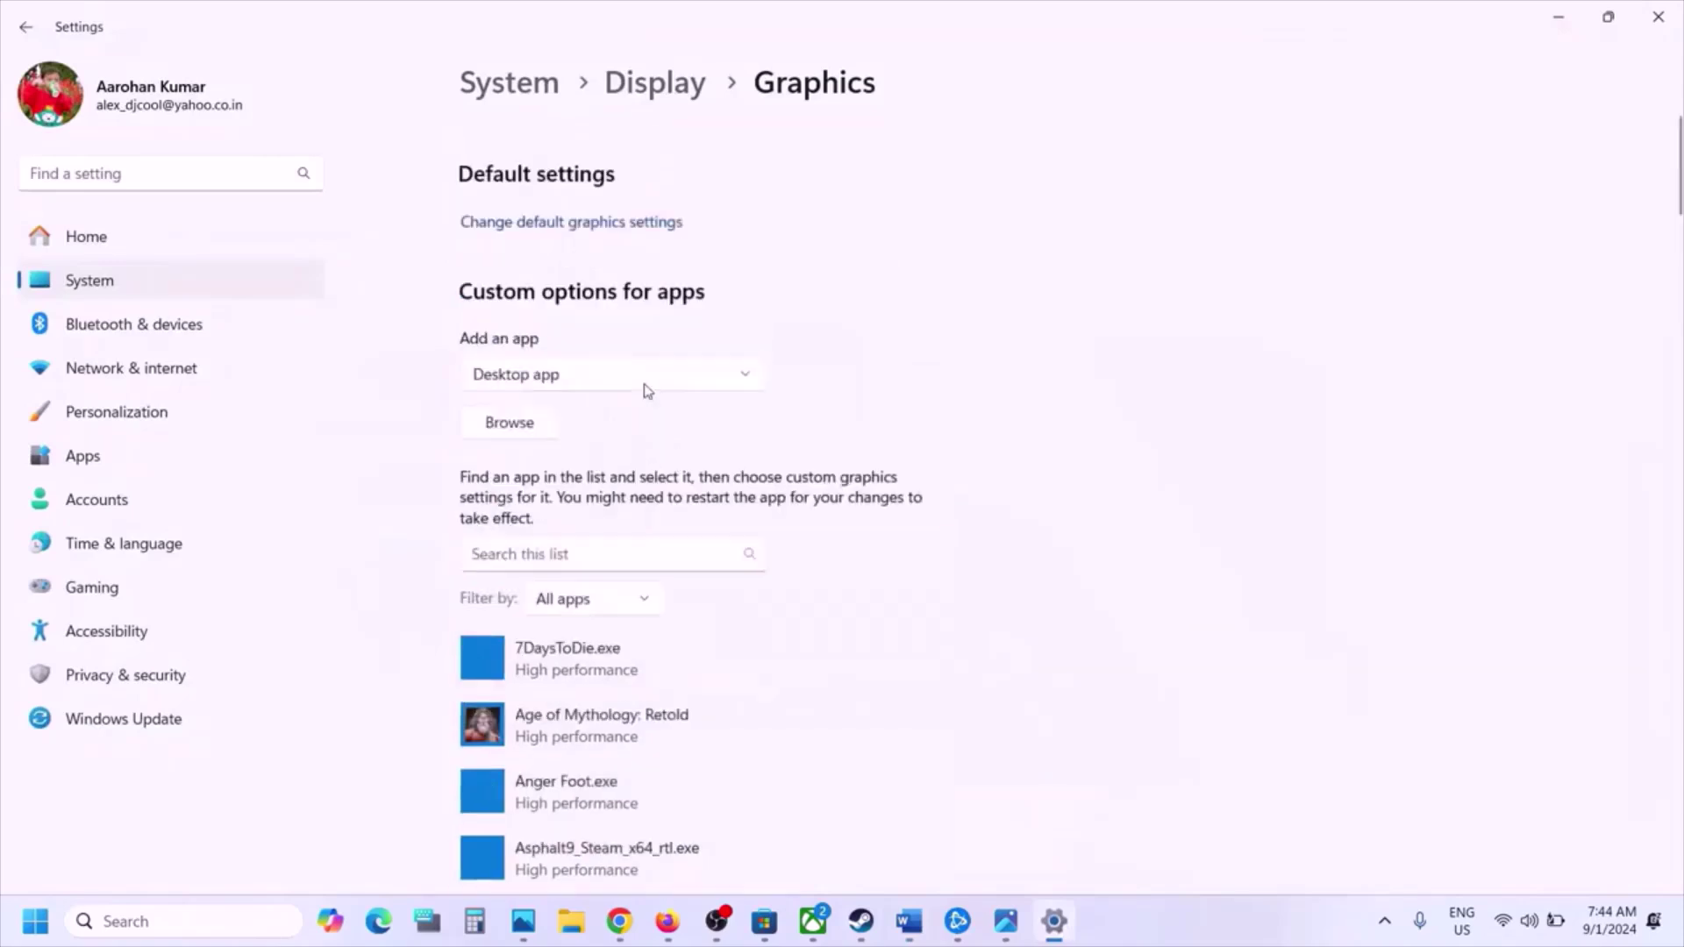
pyautogui.click(549, 395)
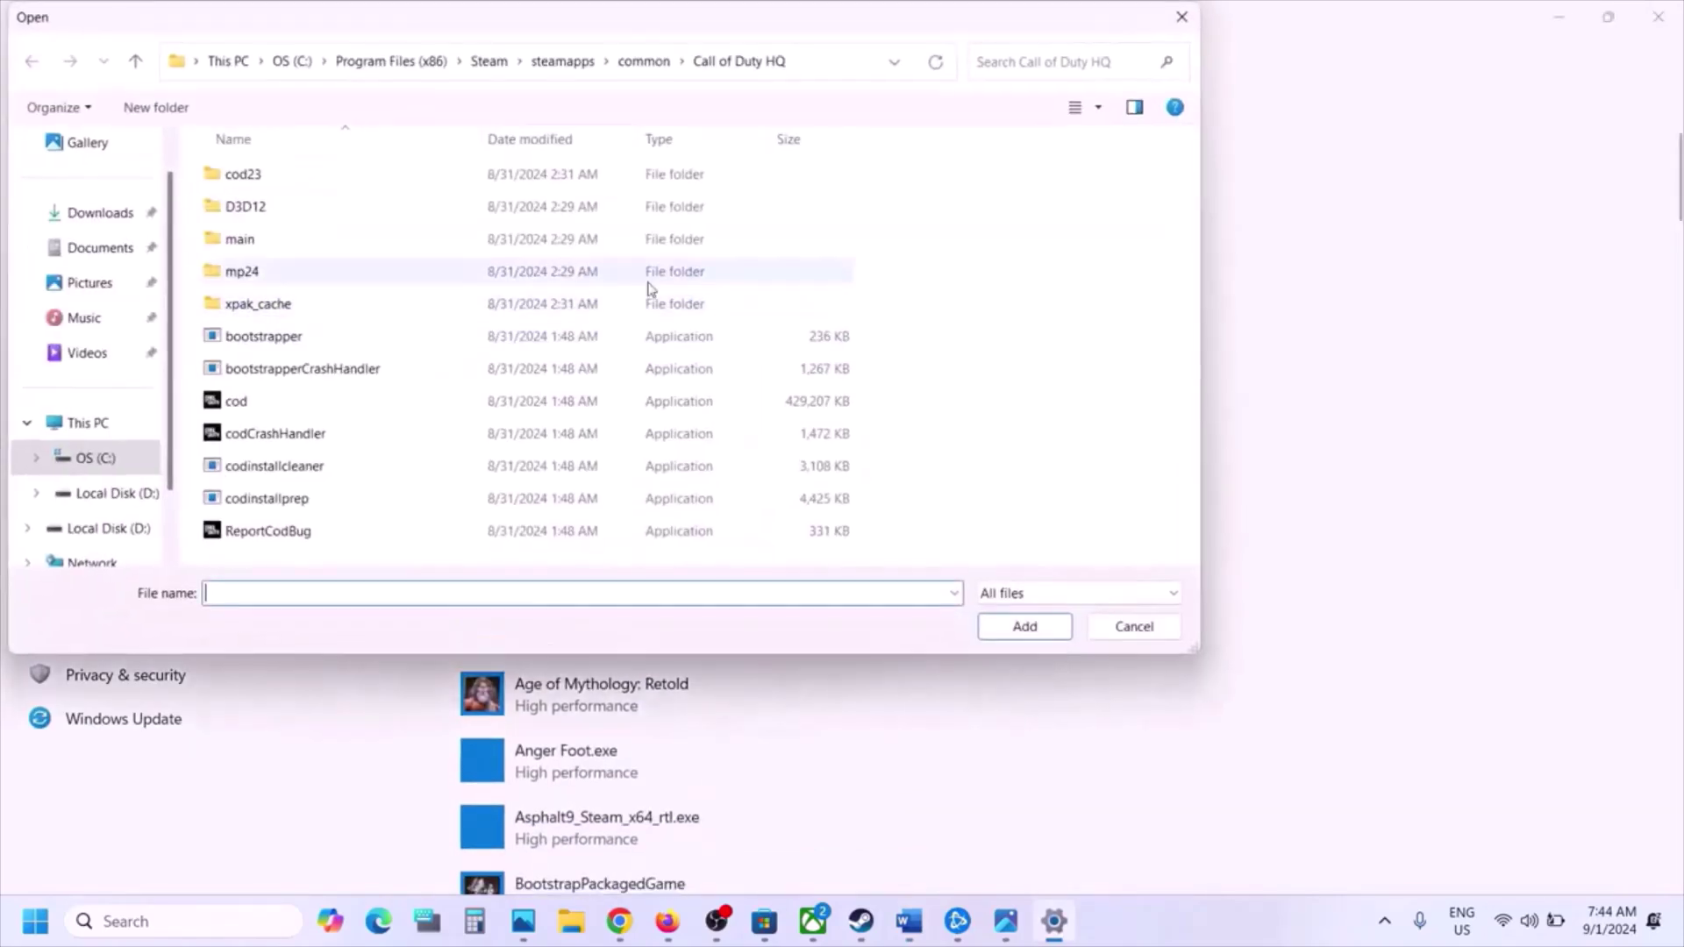
pyautogui.doubleClick(271, 271)
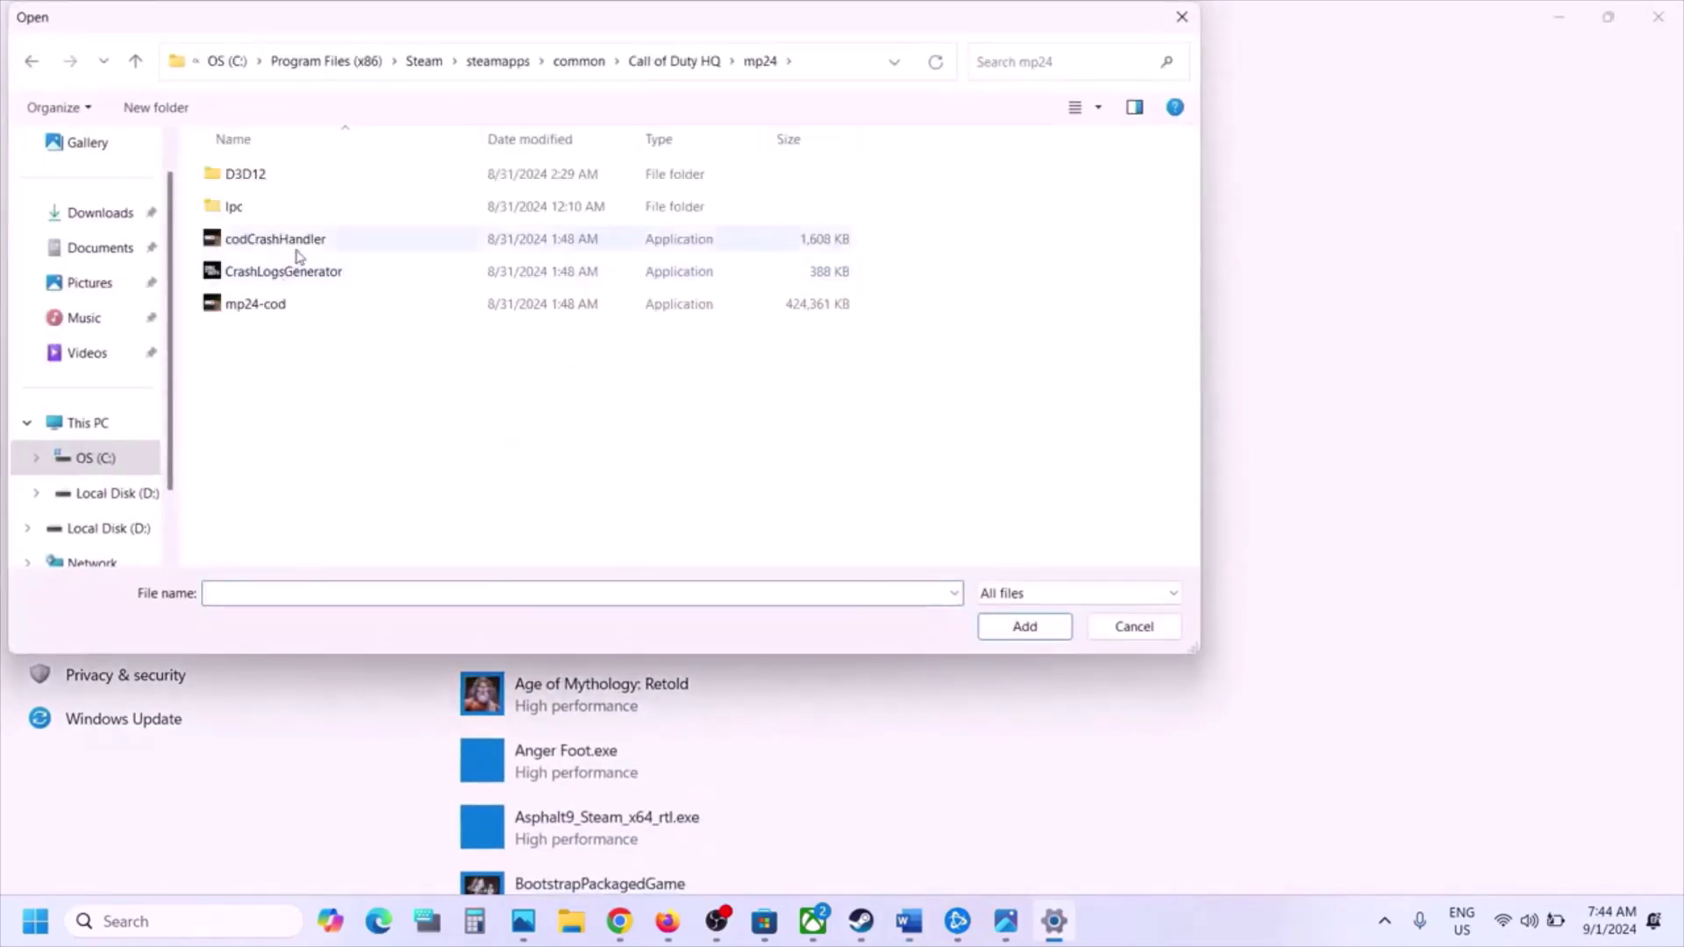
pyautogui.click(264, 303)
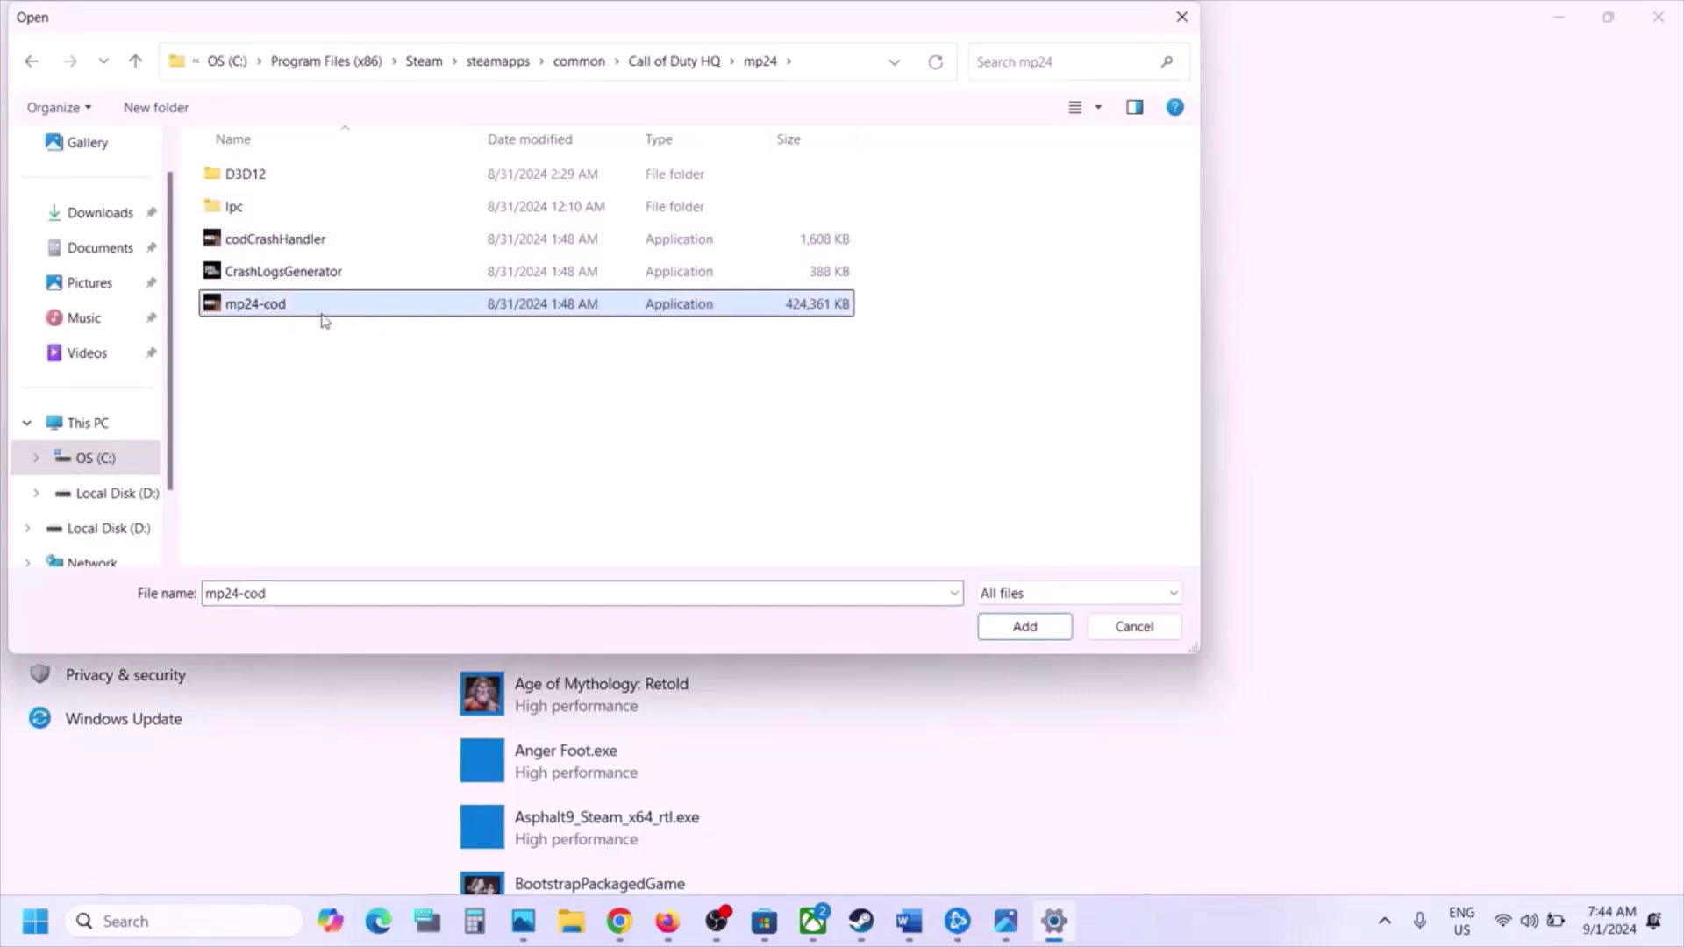
pyautogui.click(1024, 627)
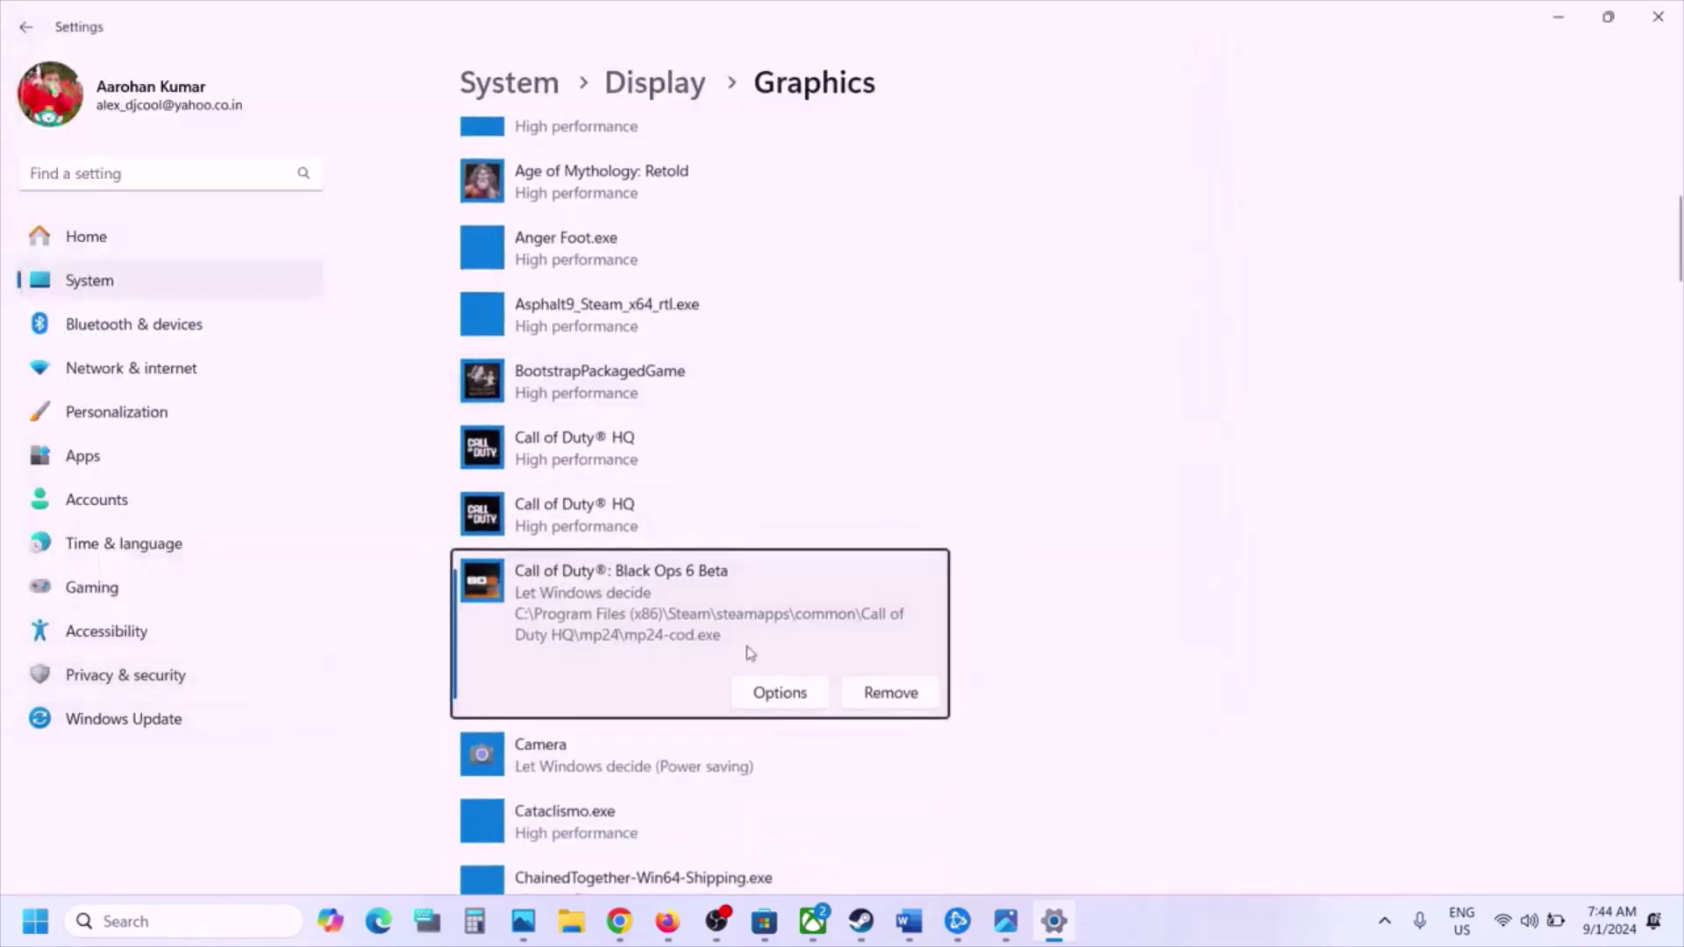
pyautogui.click(763, 696)
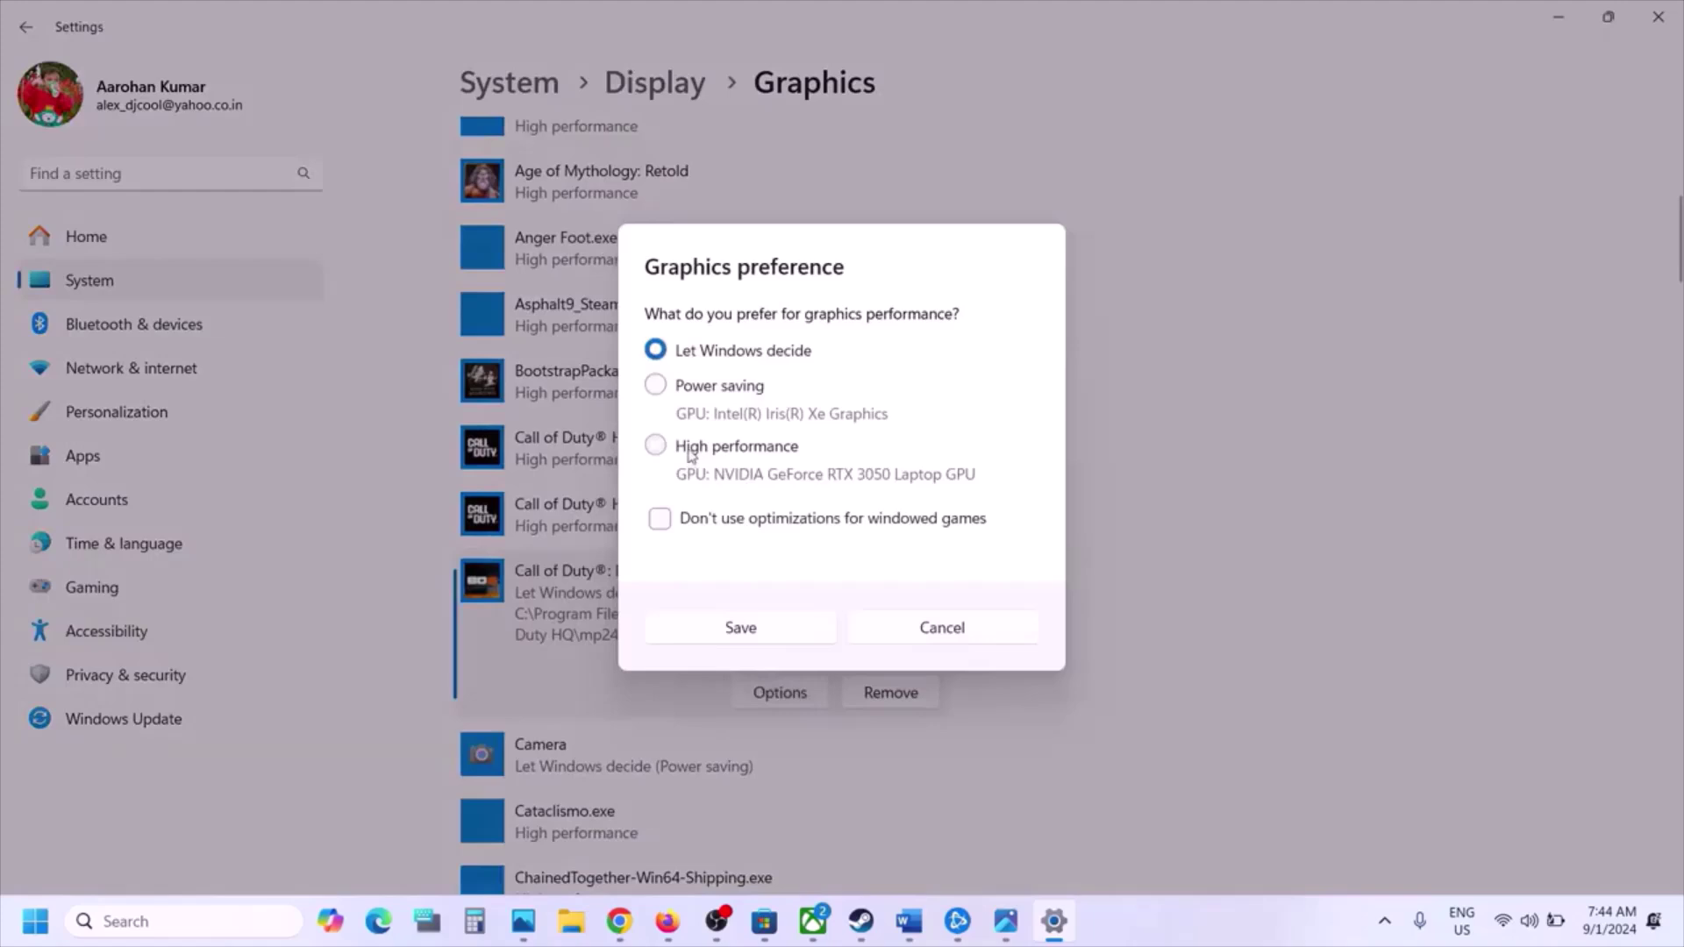
pyautogui.click(764, 630)
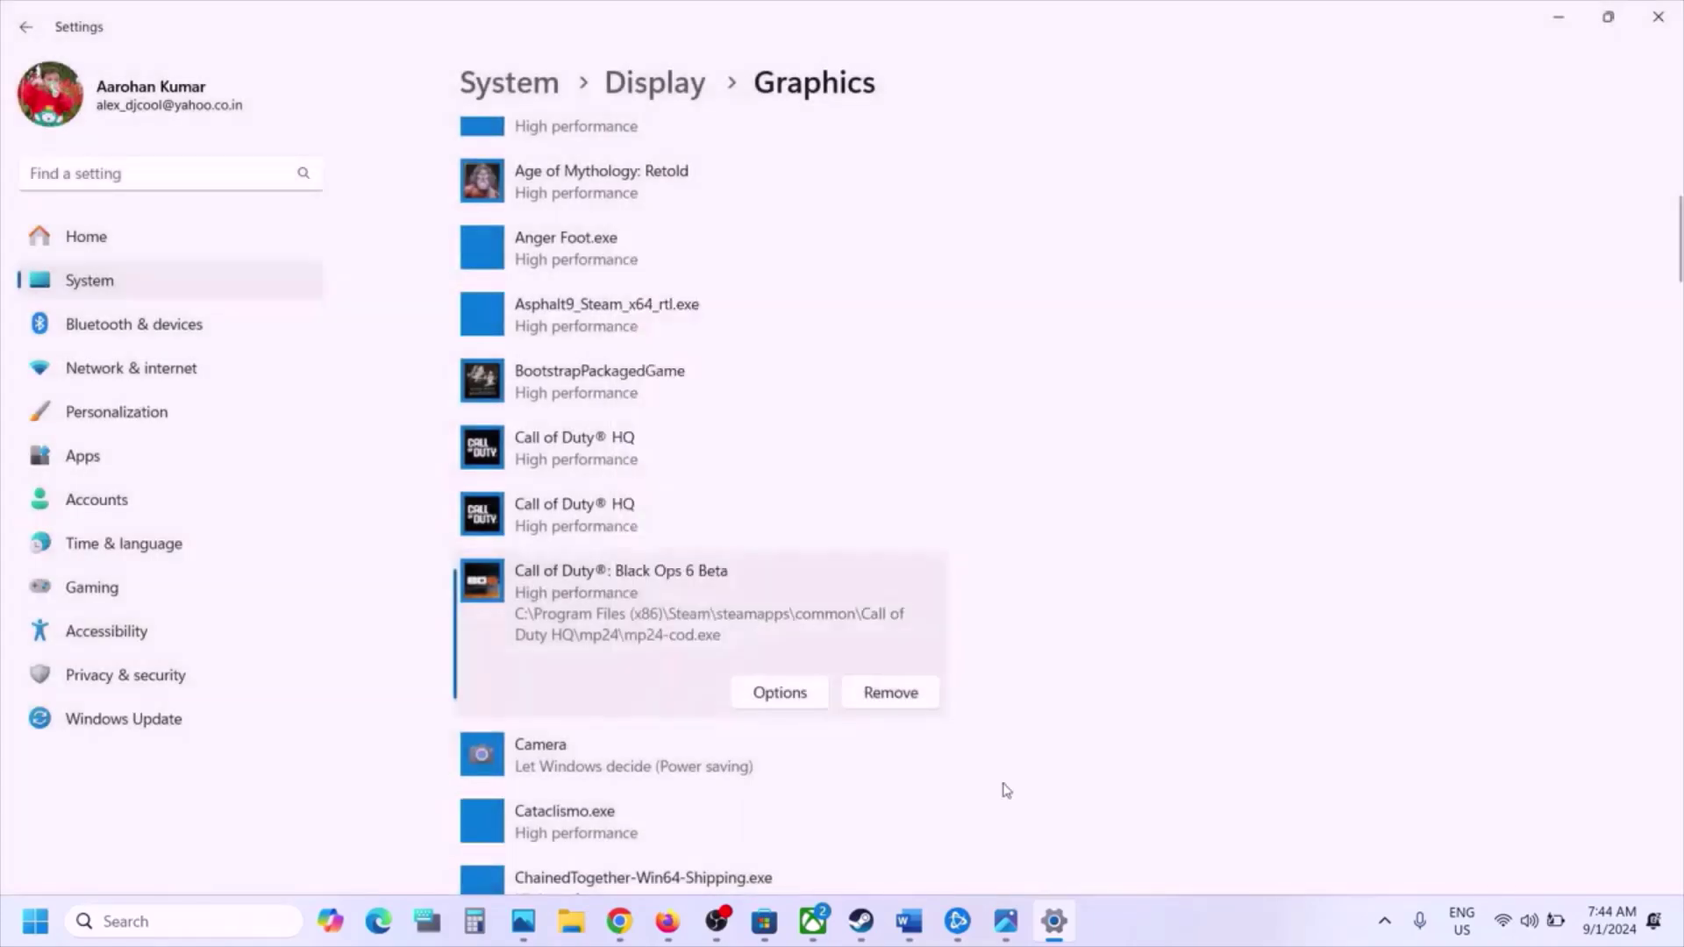
# Switch to the Word document, bring up the Step 9 heading, and select the words "Restart Steam/Battle.net"
pyautogui.click(909, 921)
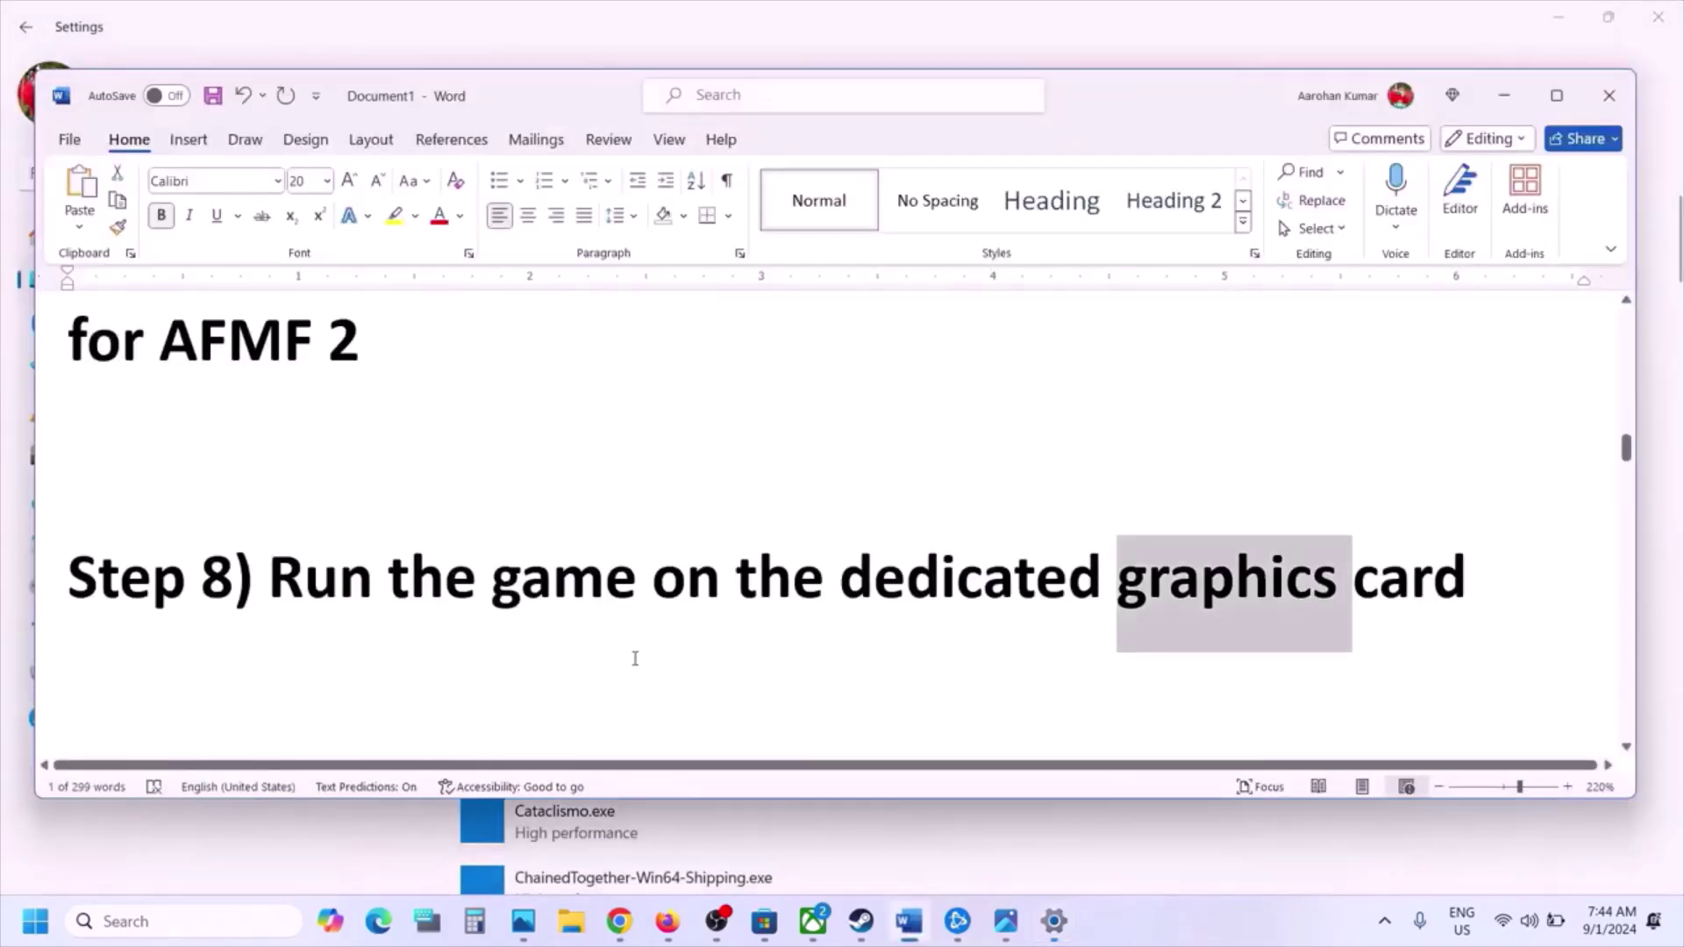
pyautogui.scroll(-3, 635, 659)
pyautogui.moveTo(277, 550); pyautogui.dragTo(903, 535)
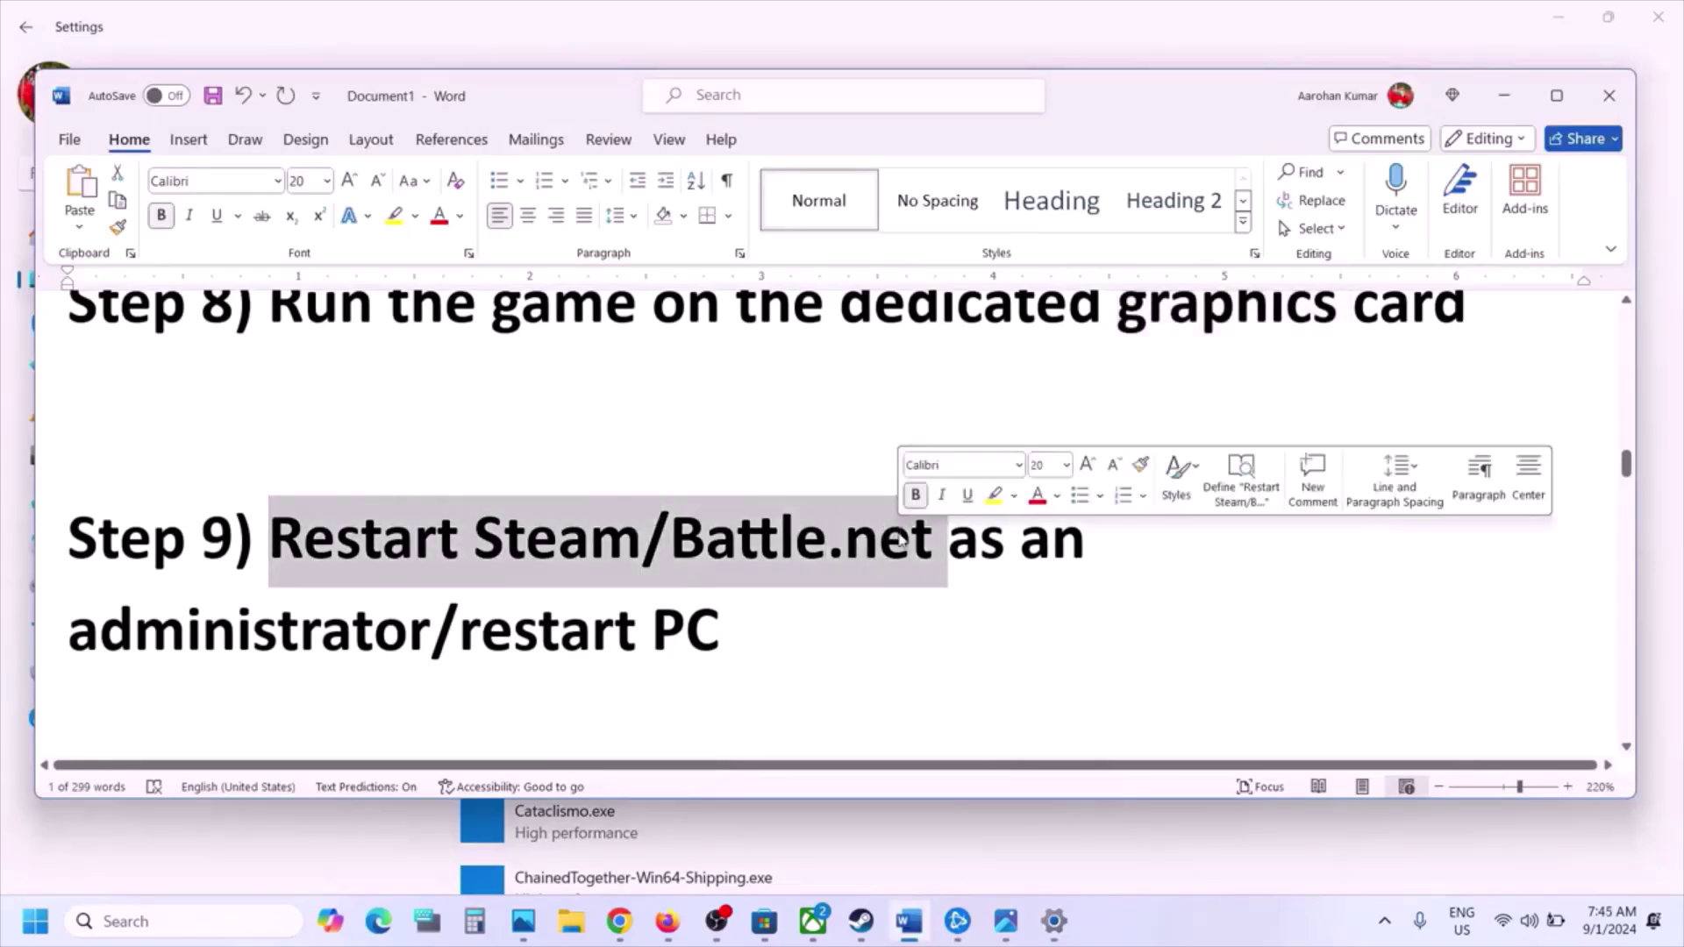
# Switch to Steam and show its Exit option without closing the client
pyautogui.click(863, 923)
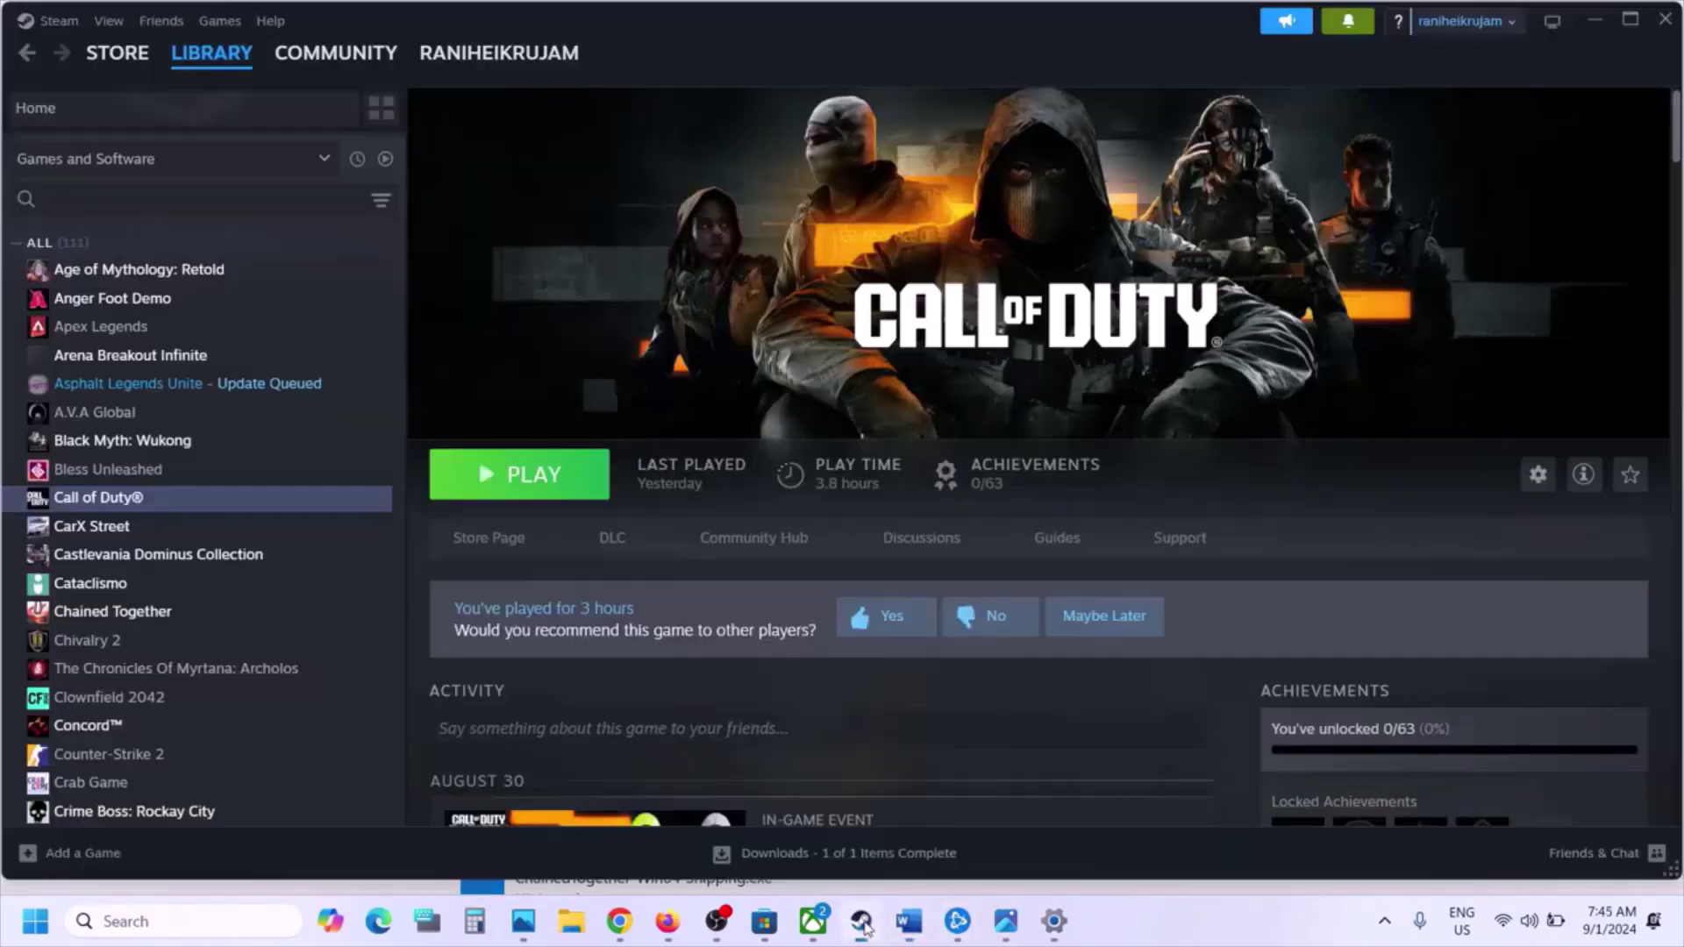
pyautogui.click(56, 22)
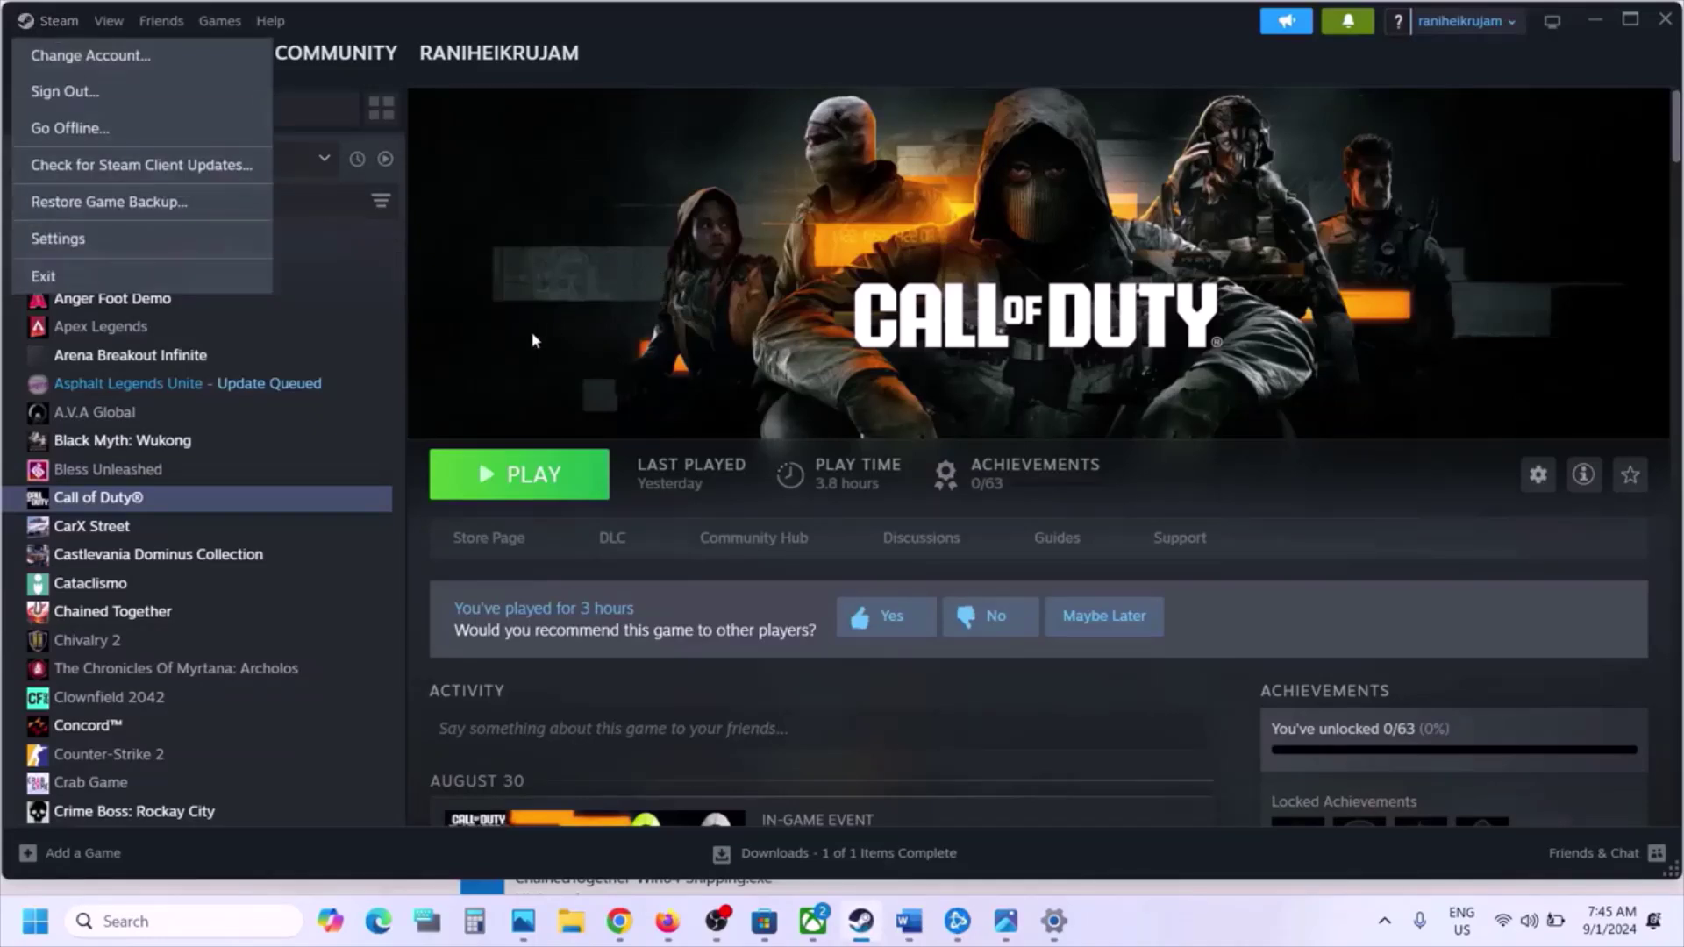
pyautogui.click(230, 275)
# Search Windows for "steam", show the Run as administrator option for the Steam app, and dismiss the search
pyautogui.click(147, 921)
pyautogui.write('steam')
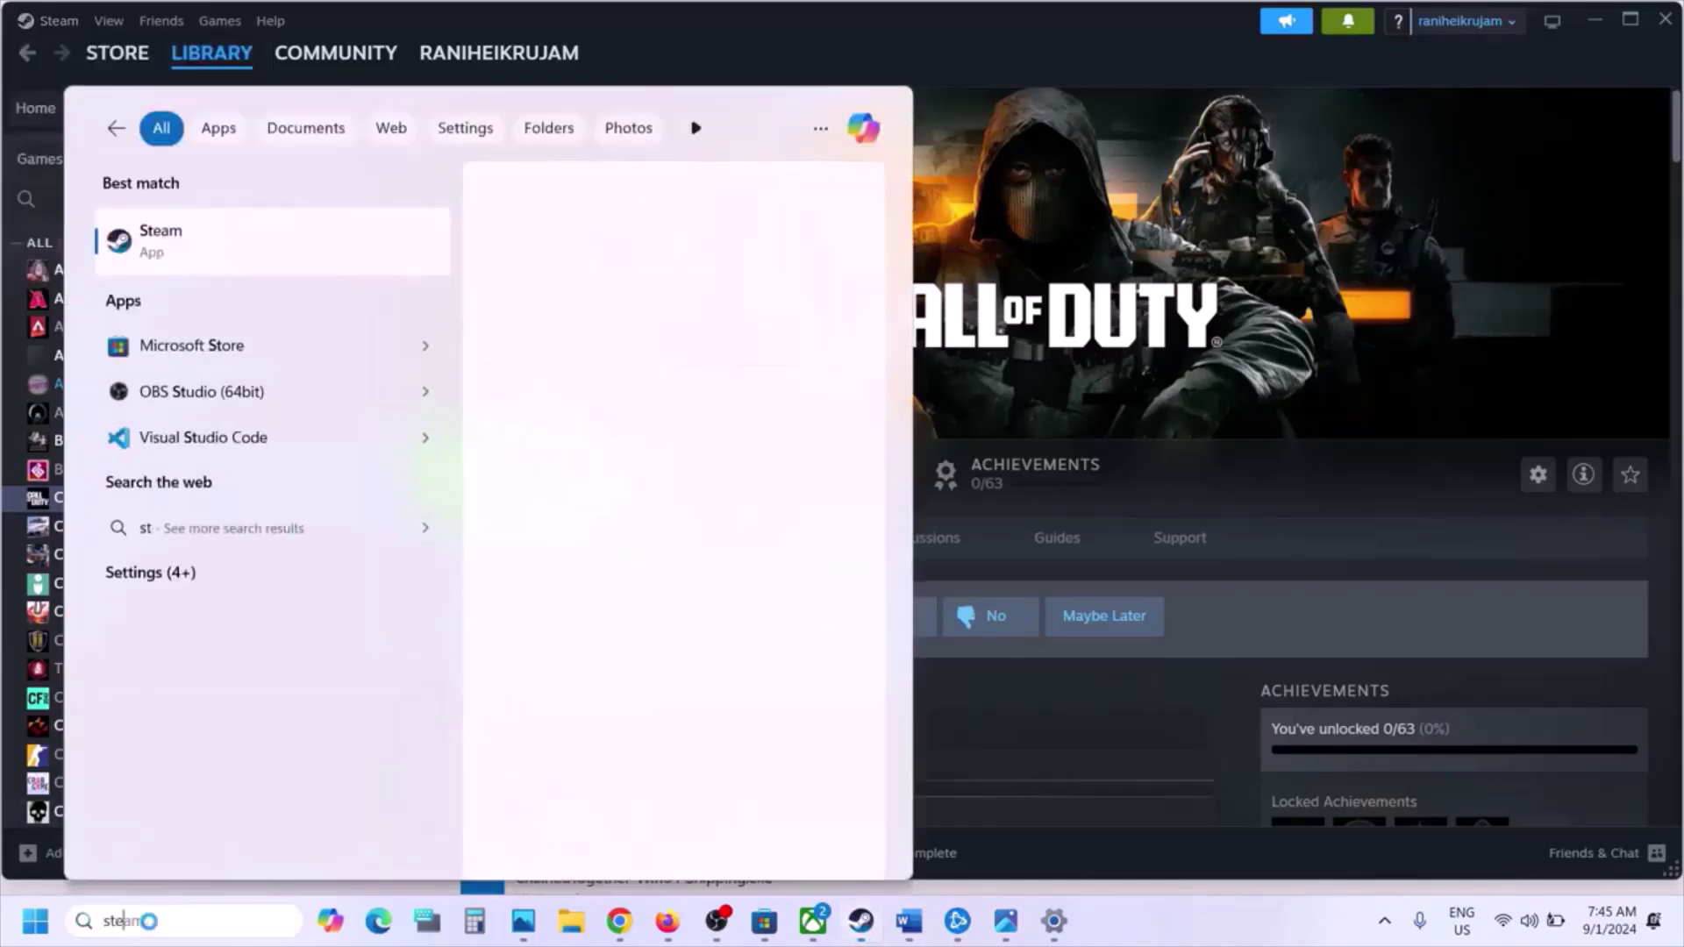
pyautogui.rightClick(204, 231)
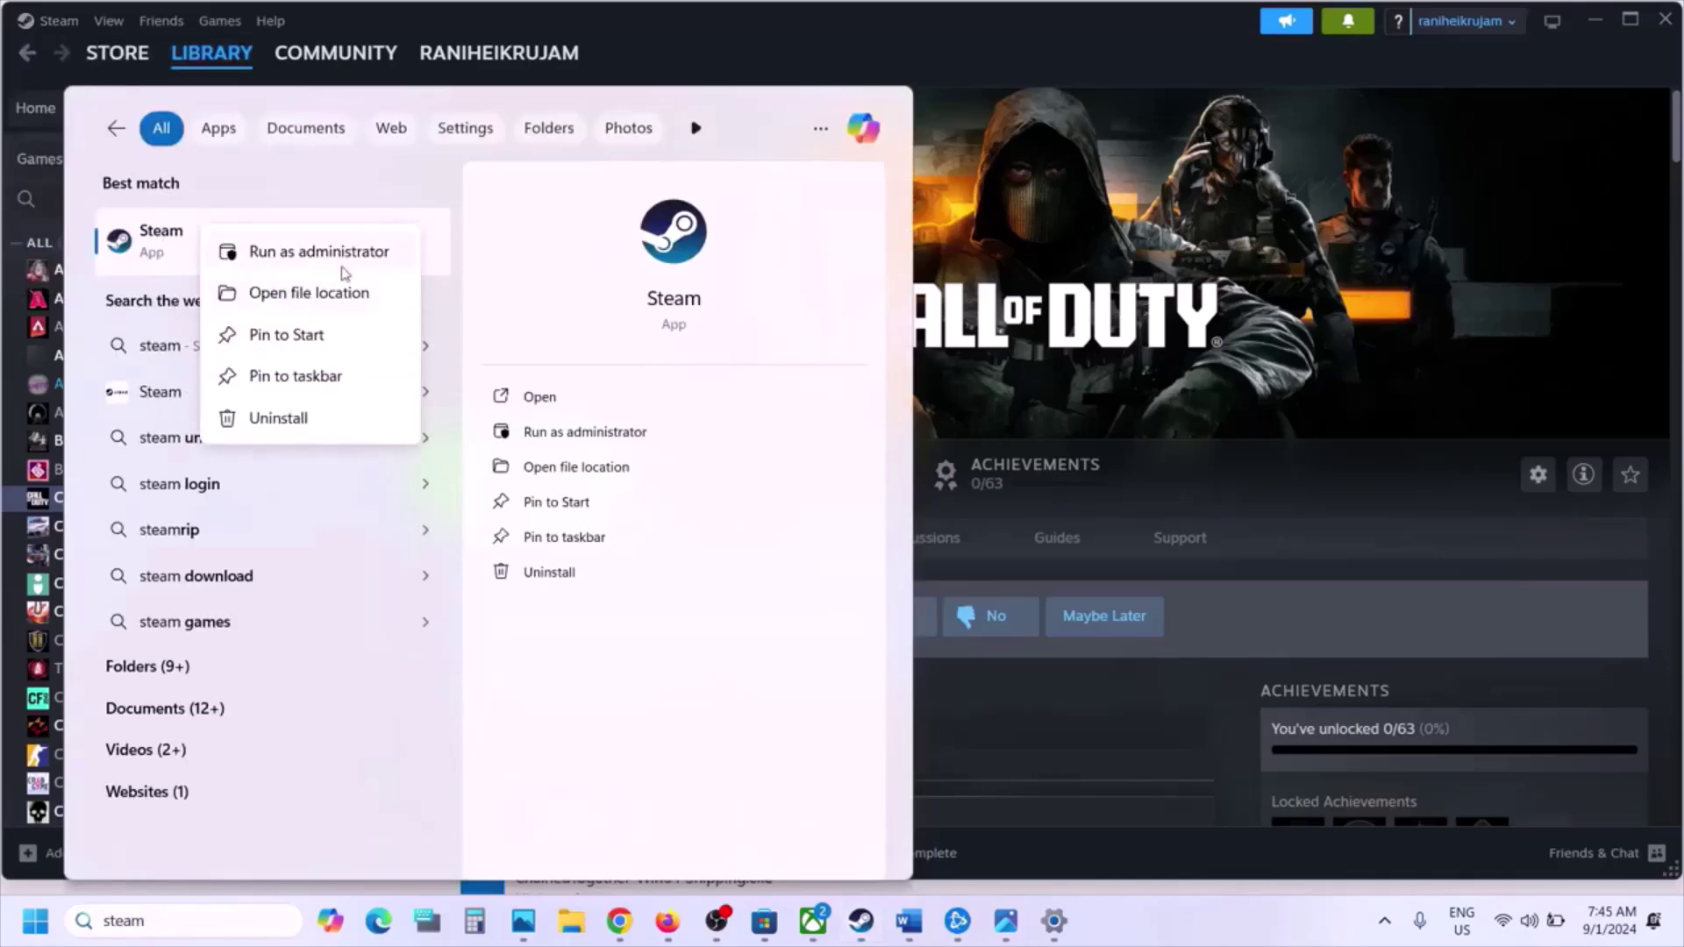
pyautogui.click(1167, 164)
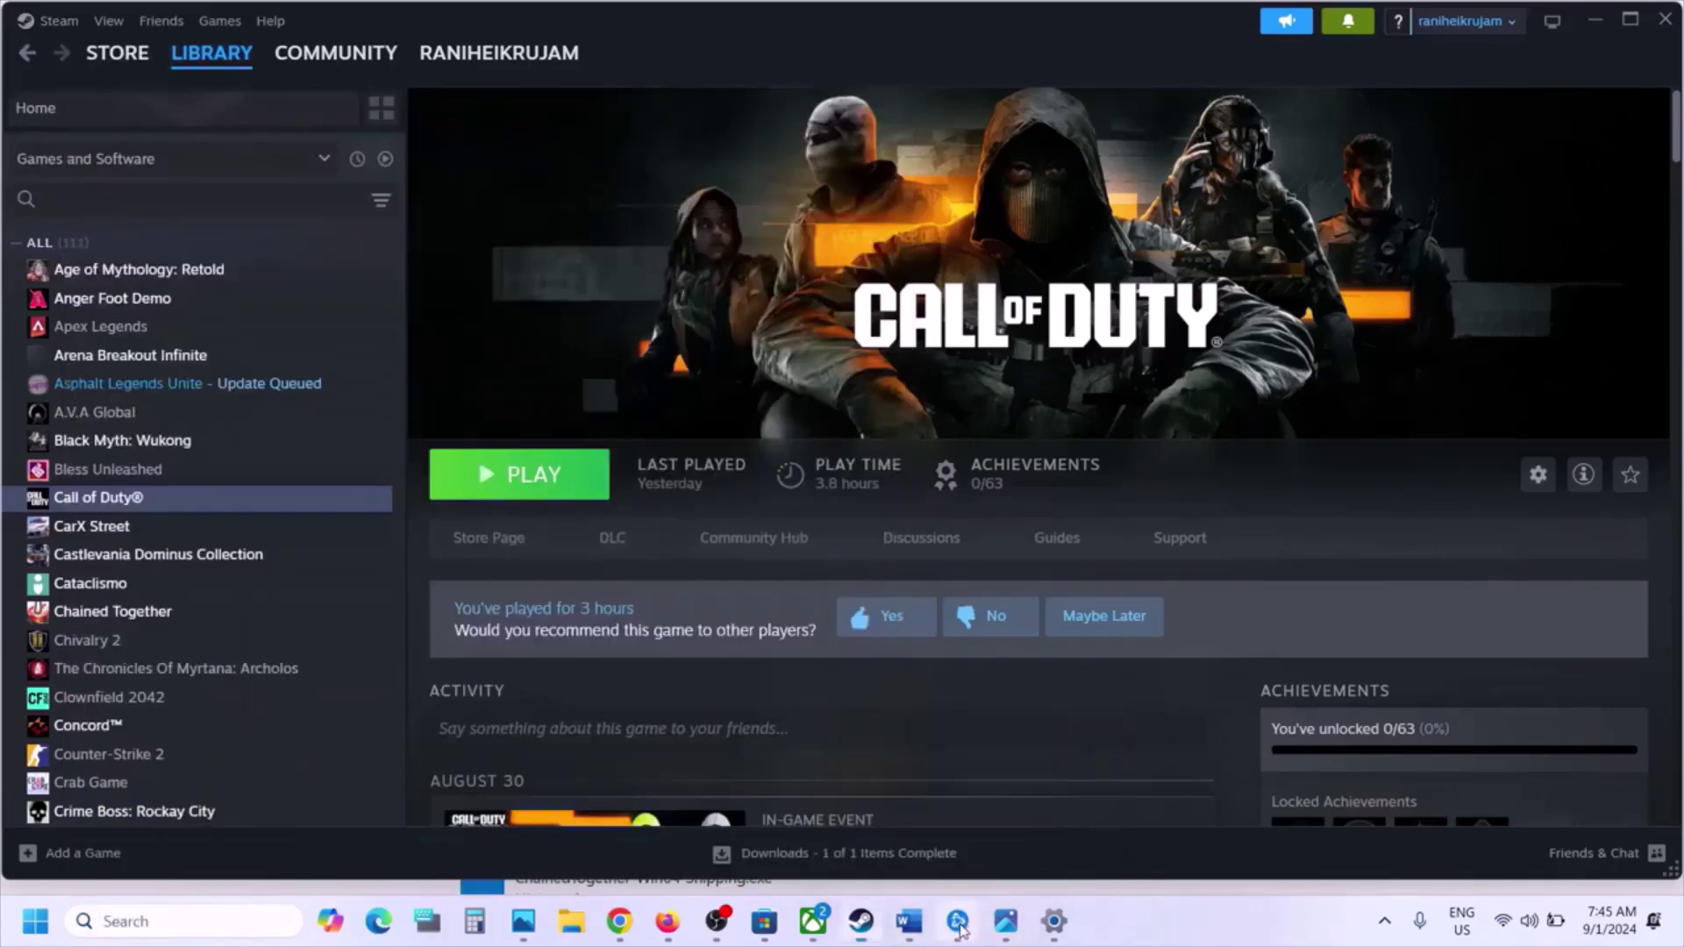
# Switch to Battle.net and show its Exit option, and bring up Run as administrator for the Battle.net app through a Windows search
pyautogui.click(958, 921)
pyautogui.click(95, 62)
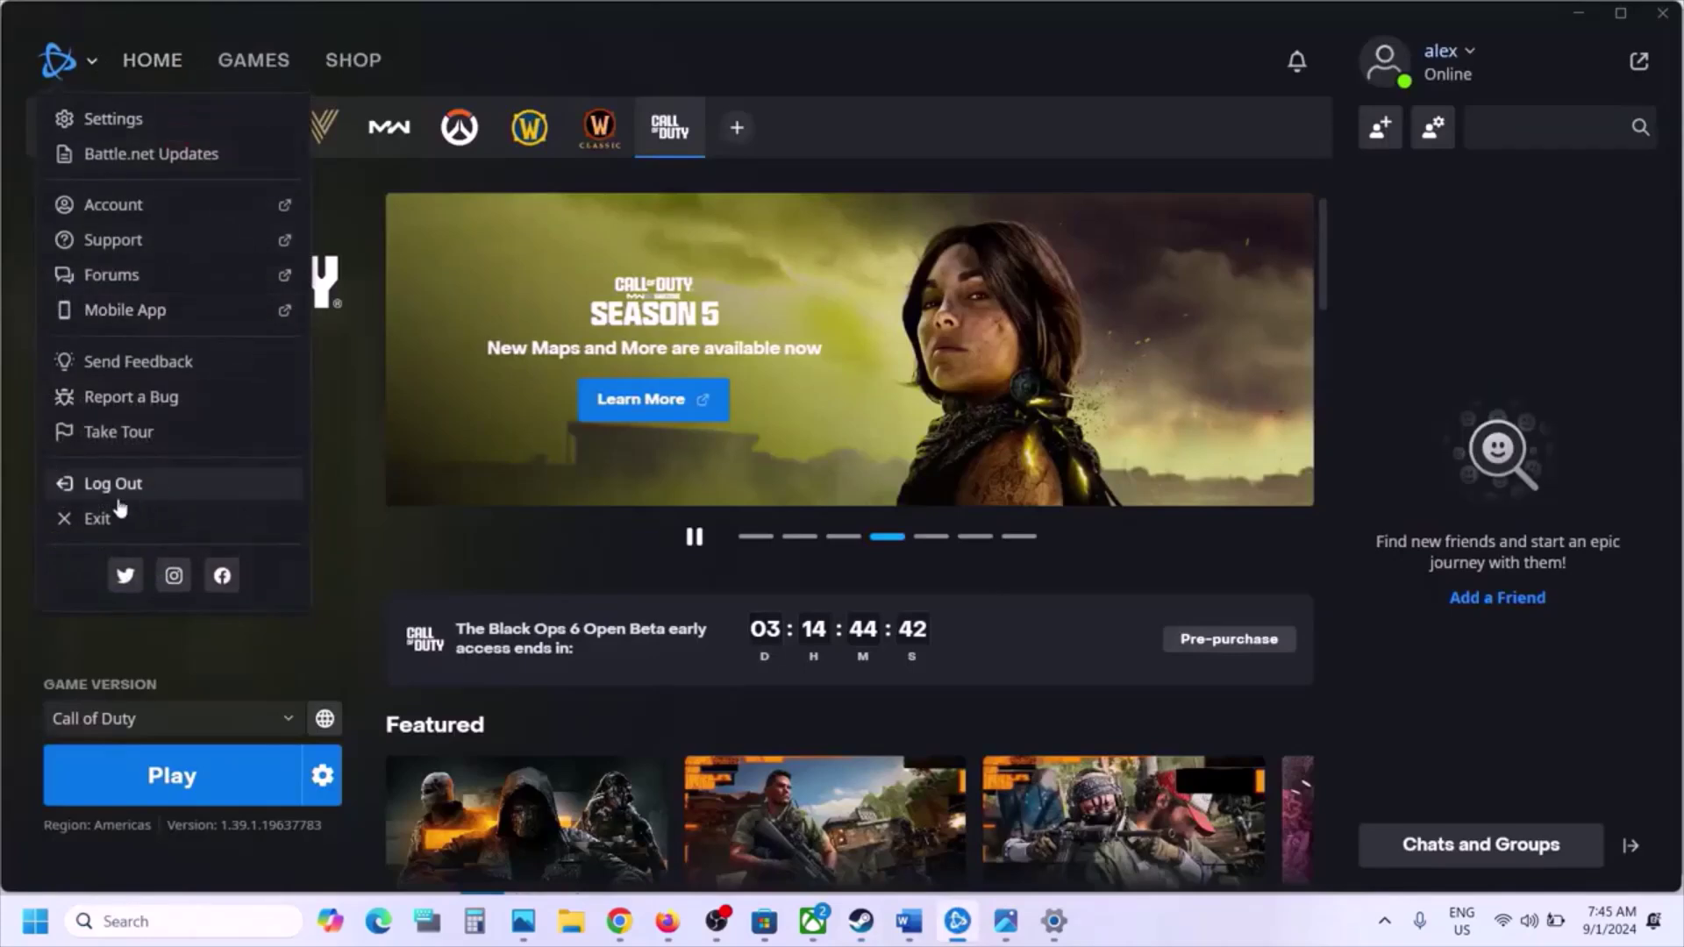
pyautogui.click(168, 921)
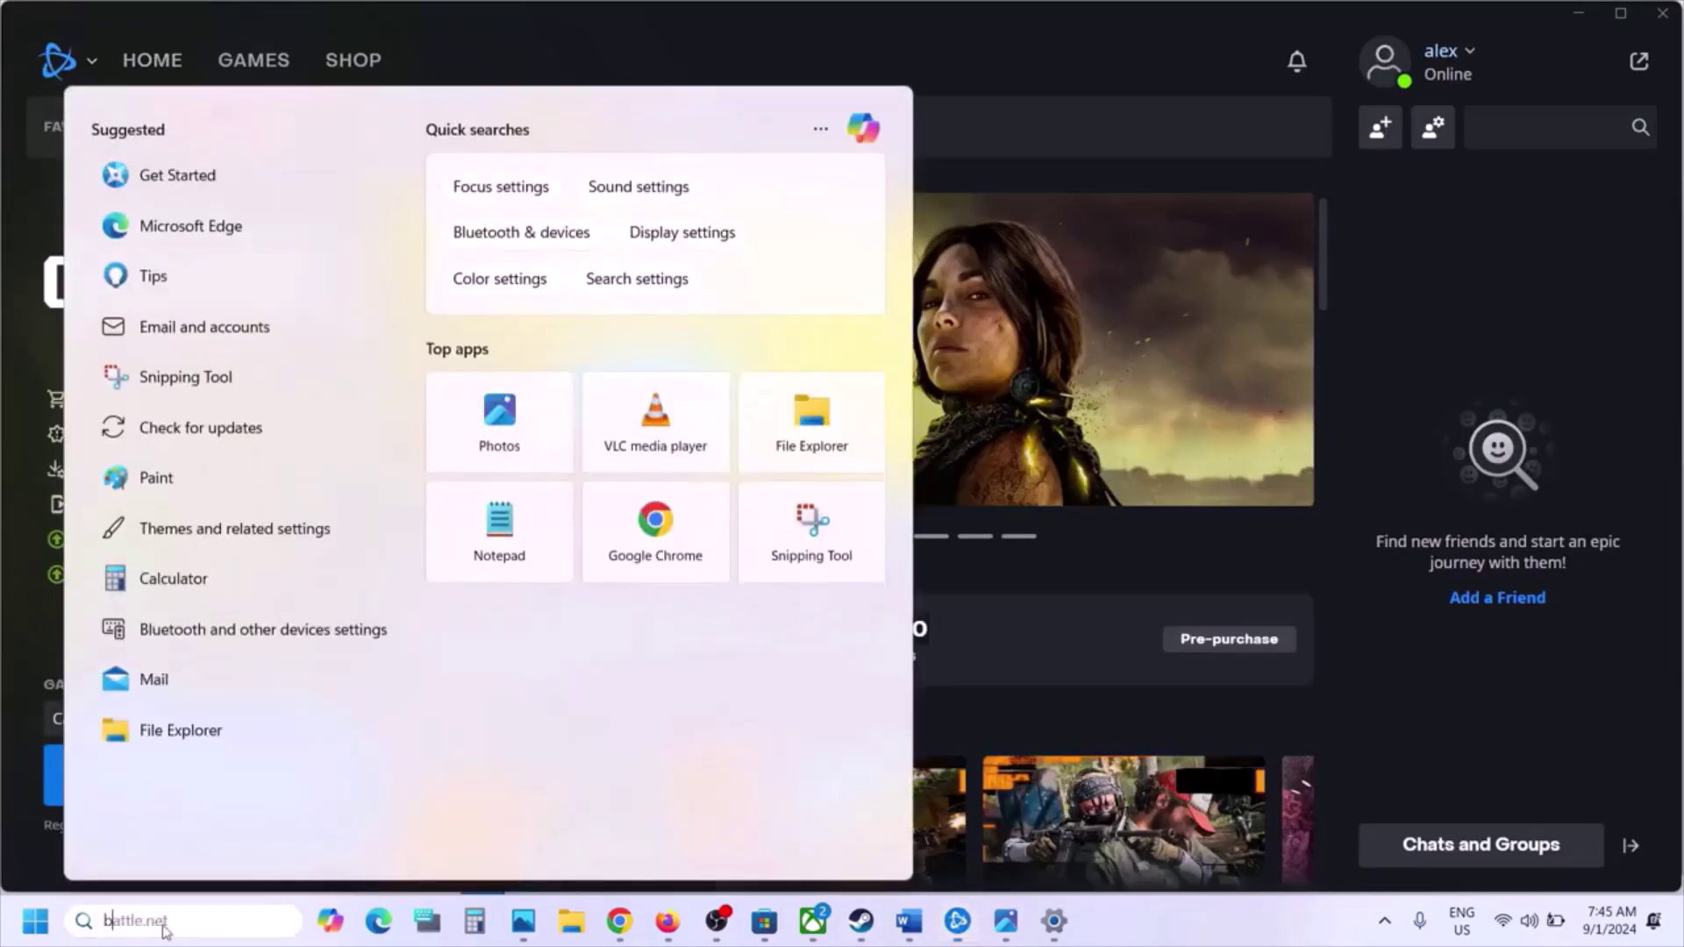
pyautogui.write('battl')
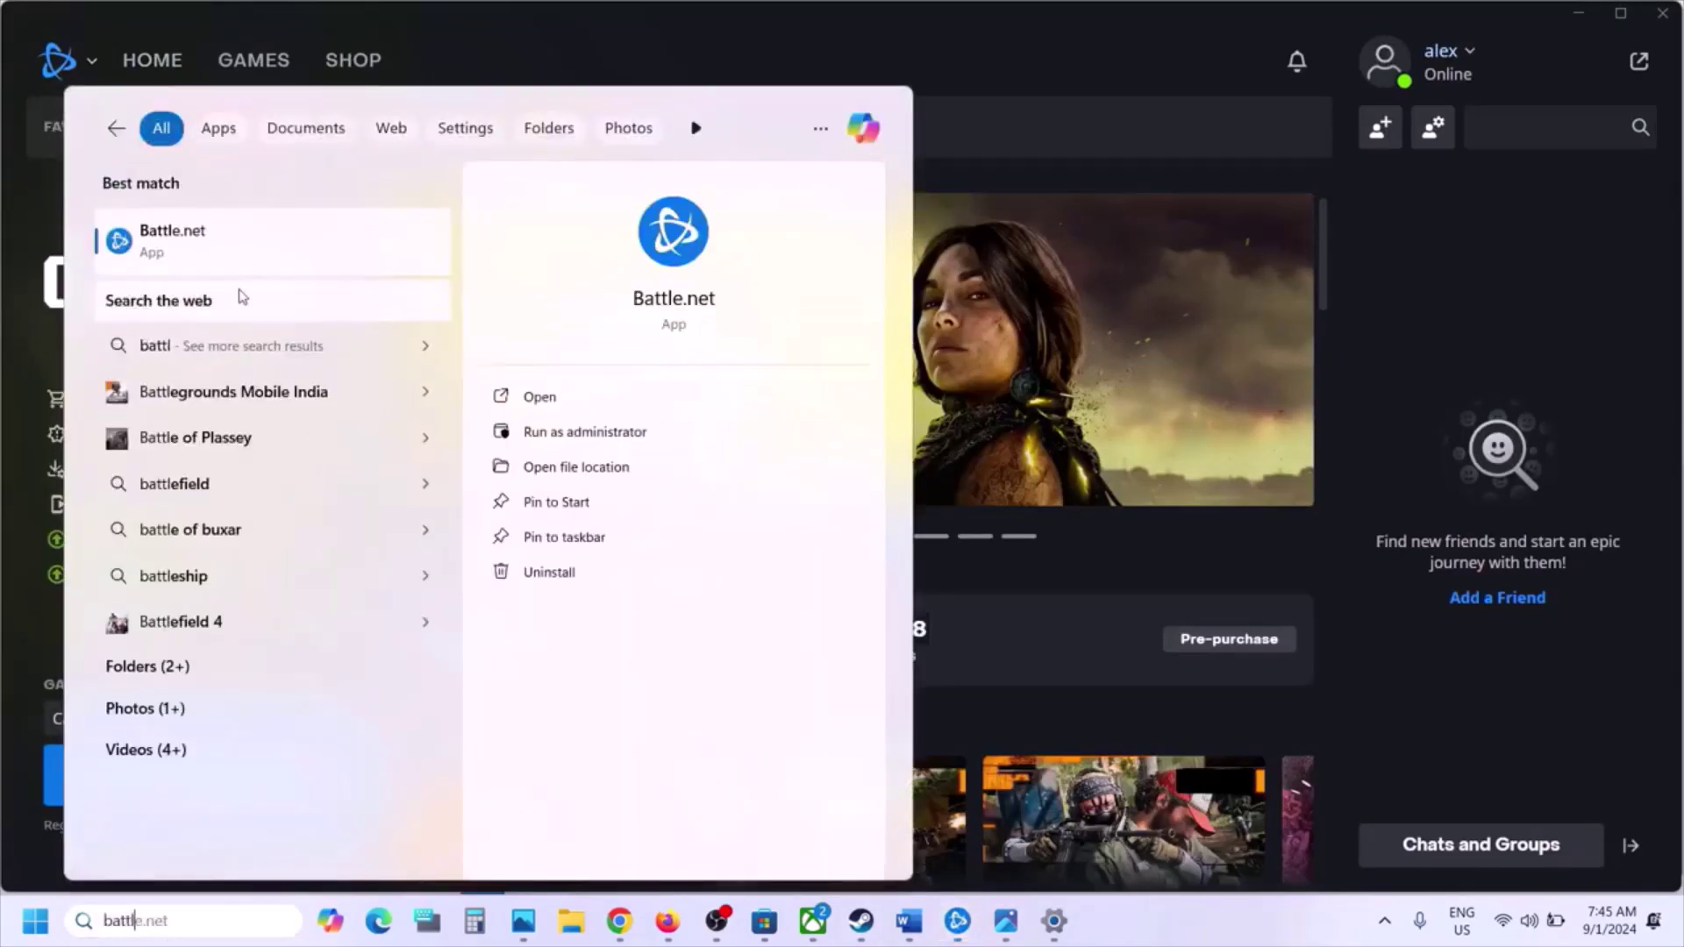
pyautogui.rightClick(226, 263)
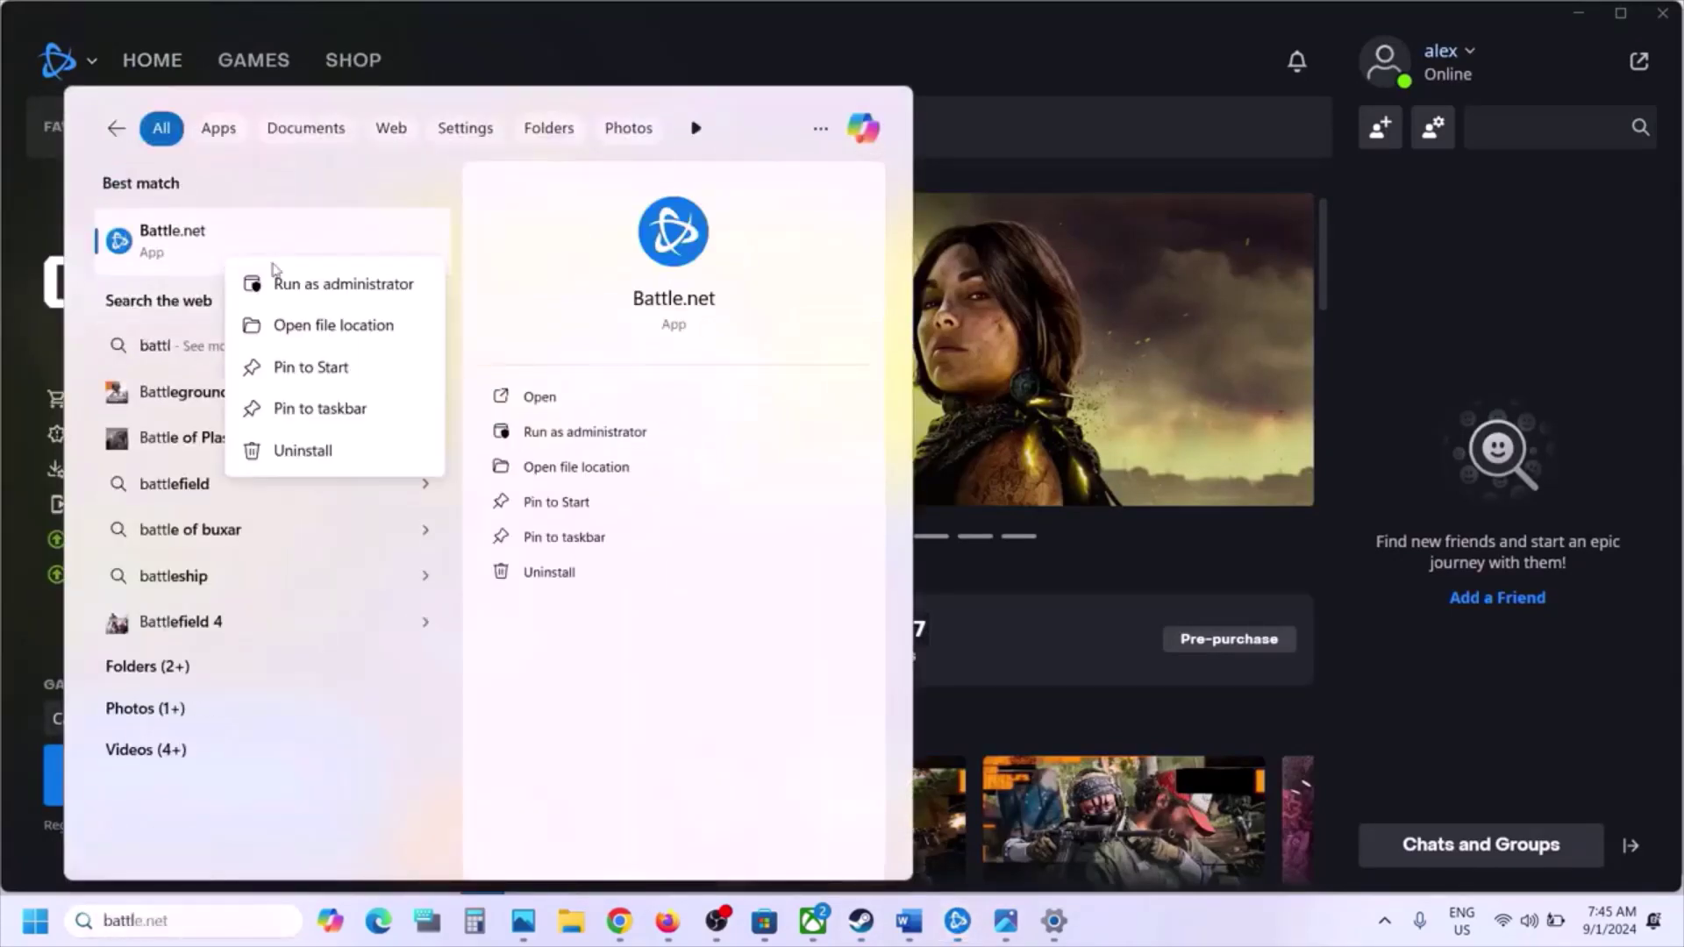
pyautogui.click(1107, 267)
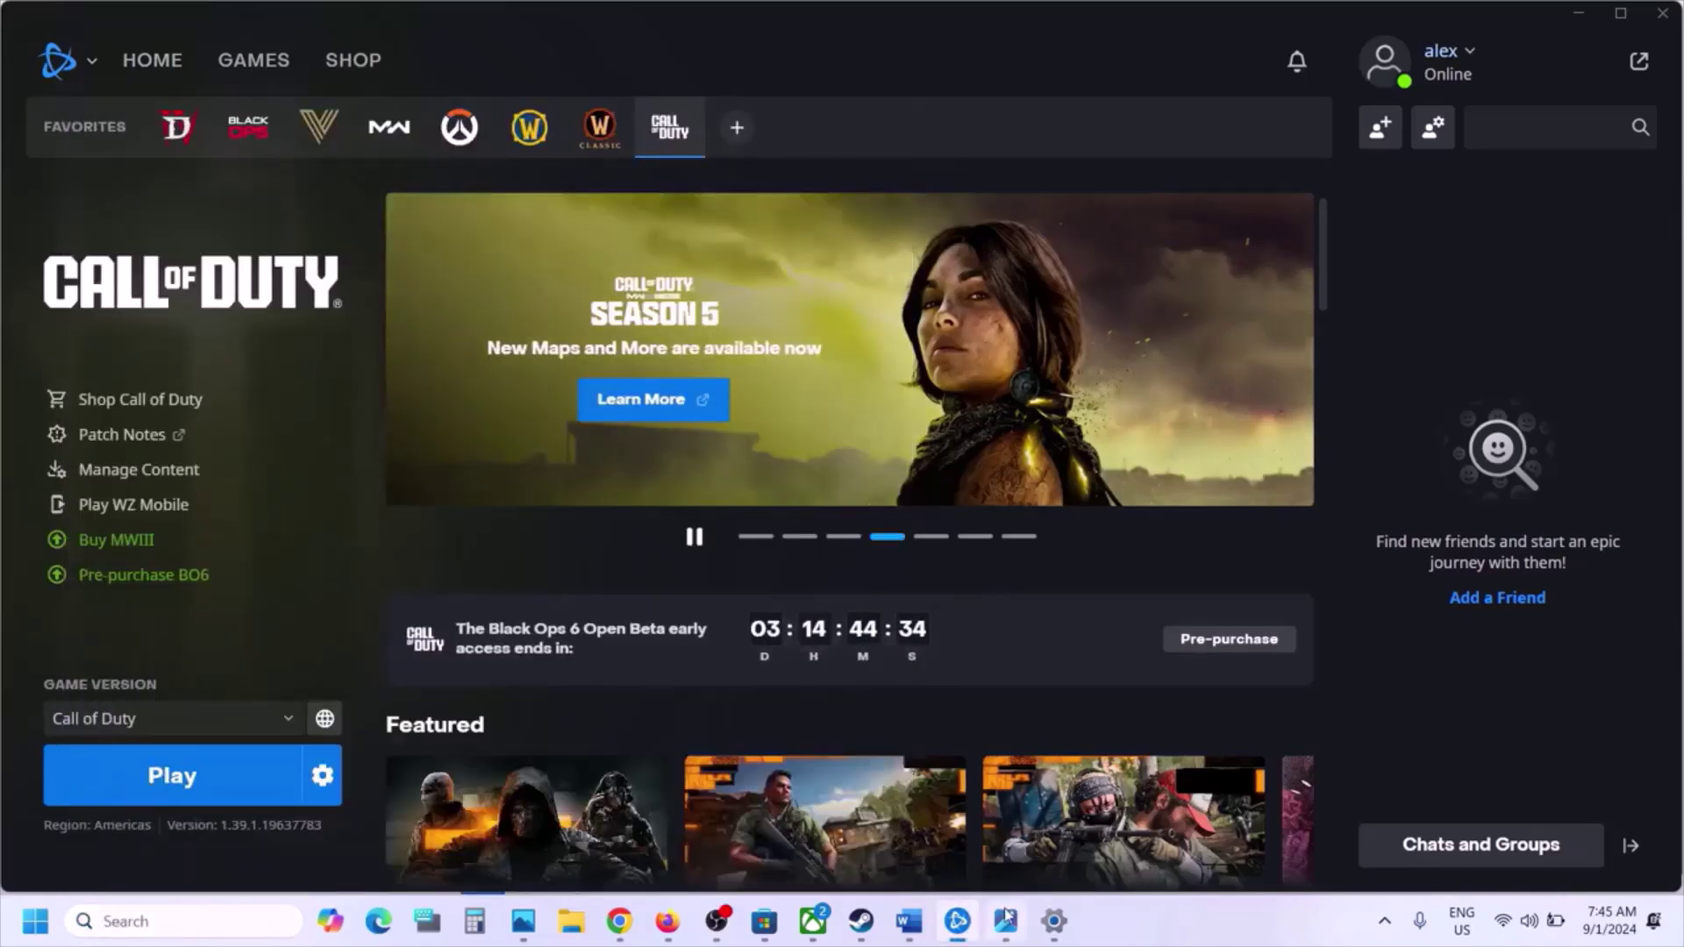
# Switch to the Word document, bring up the Step 10 heading, and select "Uncheck compatibility from Steam and game exe file"
pyautogui.click(909, 921)
pyautogui.scroll(-5, 630, 534)
pyautogui.scroll(-1, 630, 534)
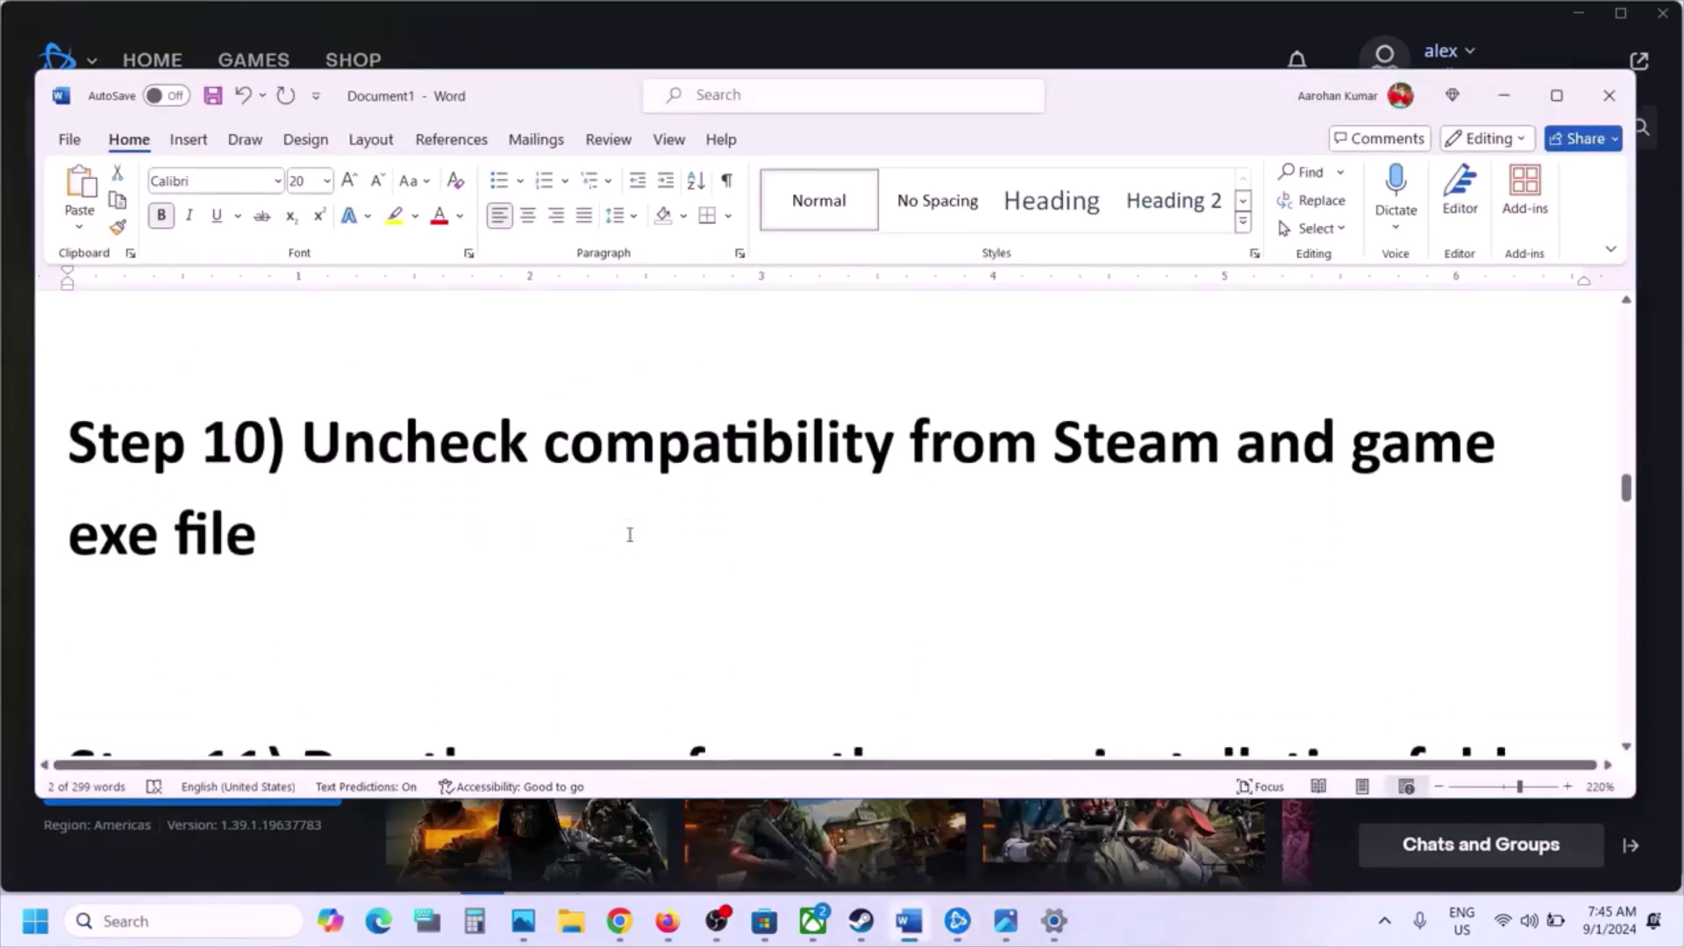
pyautogui.moveTo(491, 424); pyautogui.dragTo(1053, 544)
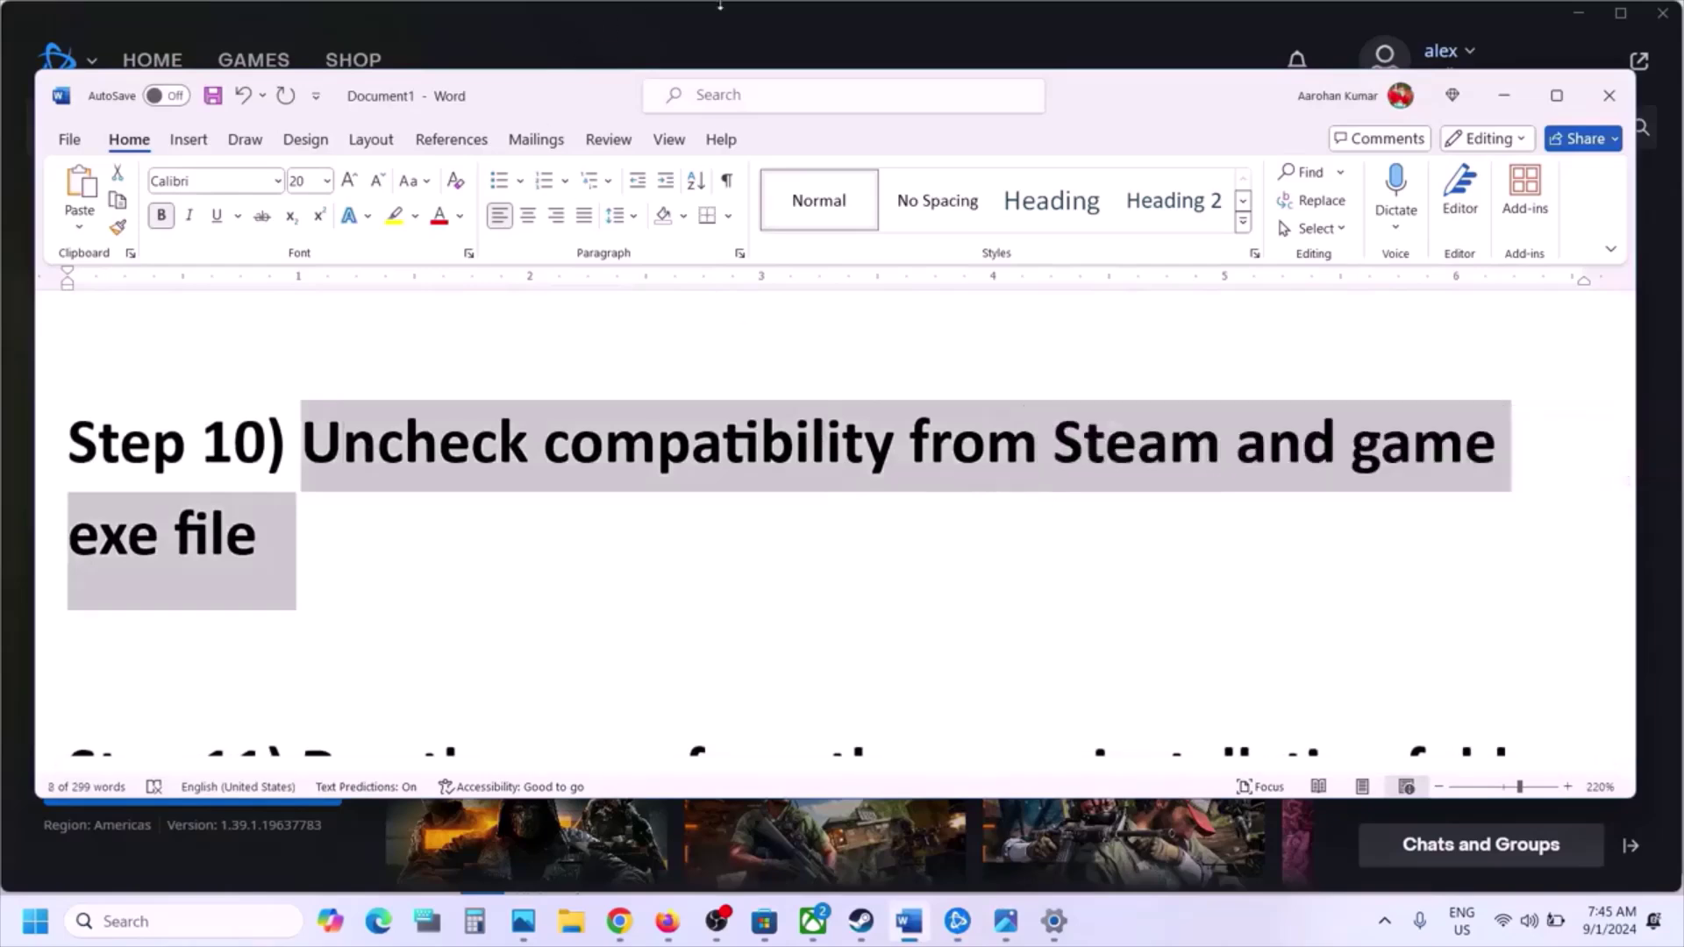
pyautogui.click(751, 56)
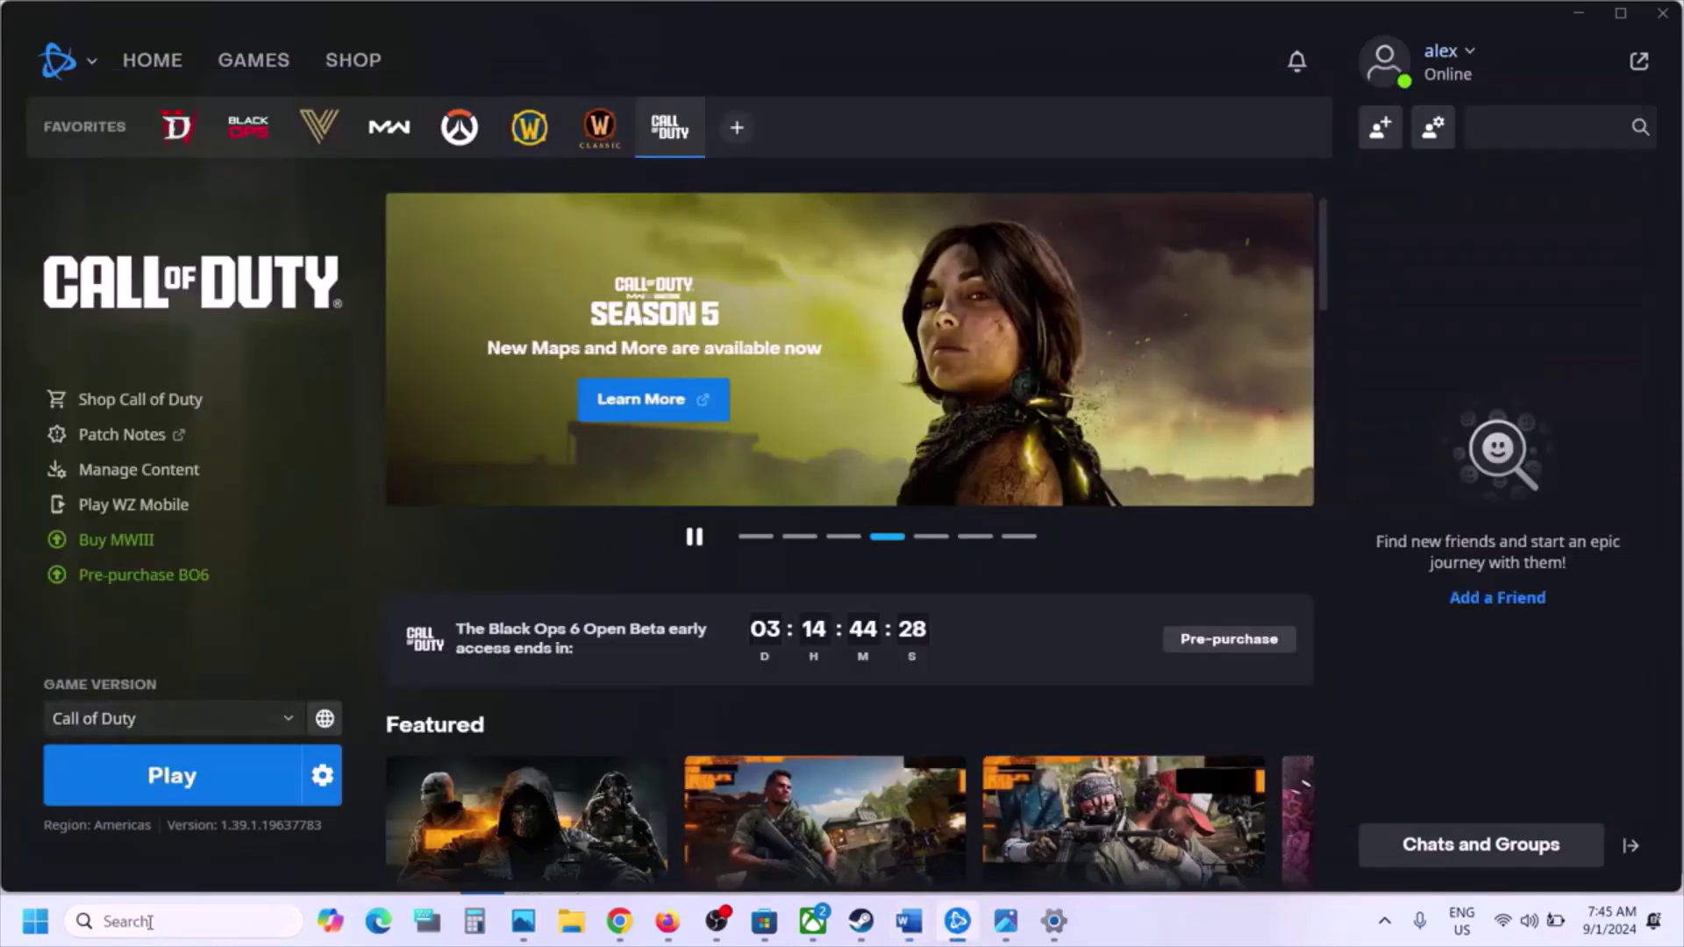
# Switch to Steam and display its Exit option while keeping the client running
pyautogui.click(149, 921)
pyautogui.click(860, 923)
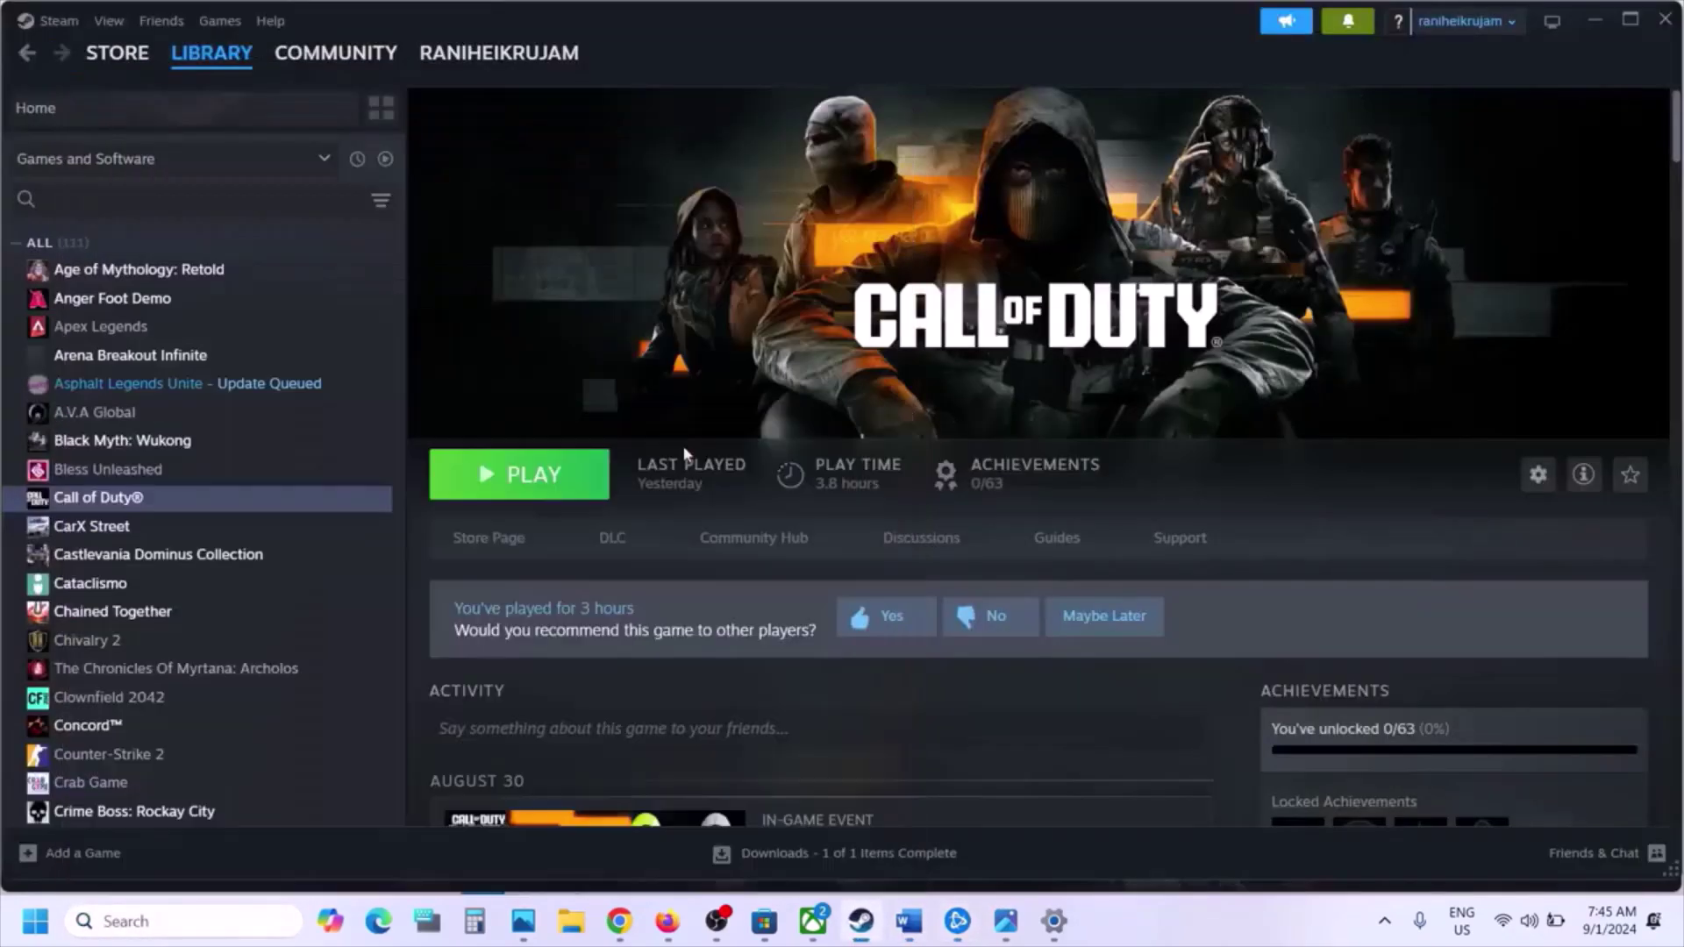
pyautogui.click(52, 20)
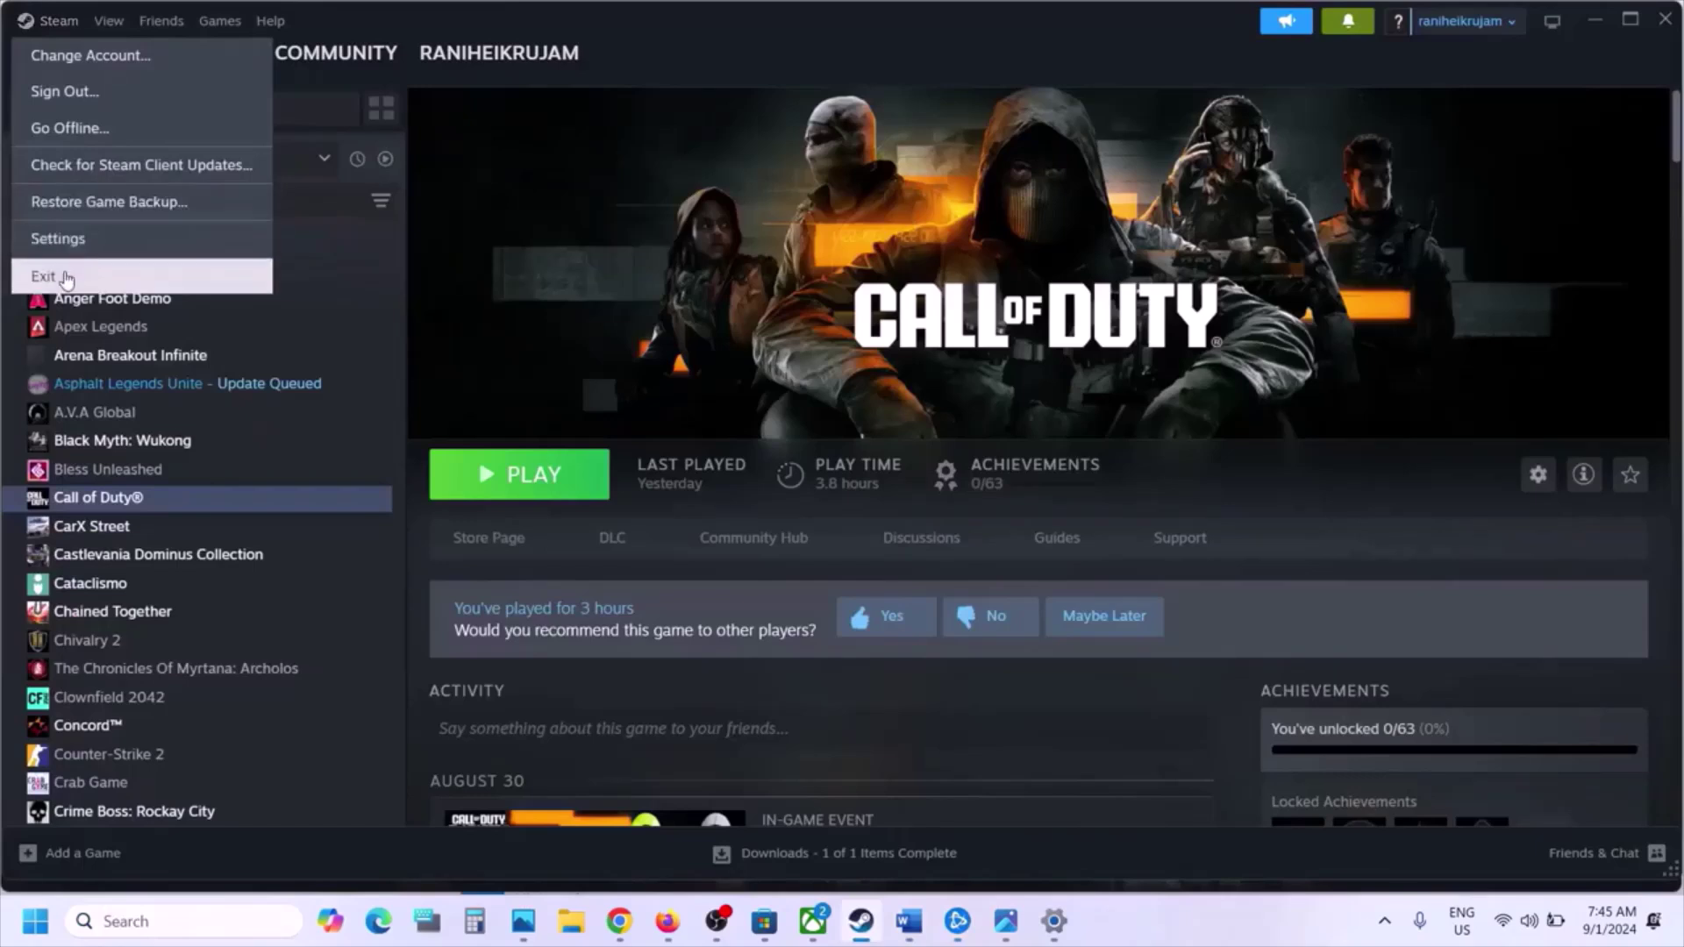
# Search Windows for "steam" and follow the app's shortcut to its file location in Program Files (x86)\Steam
pyautogui.click(179, 919)
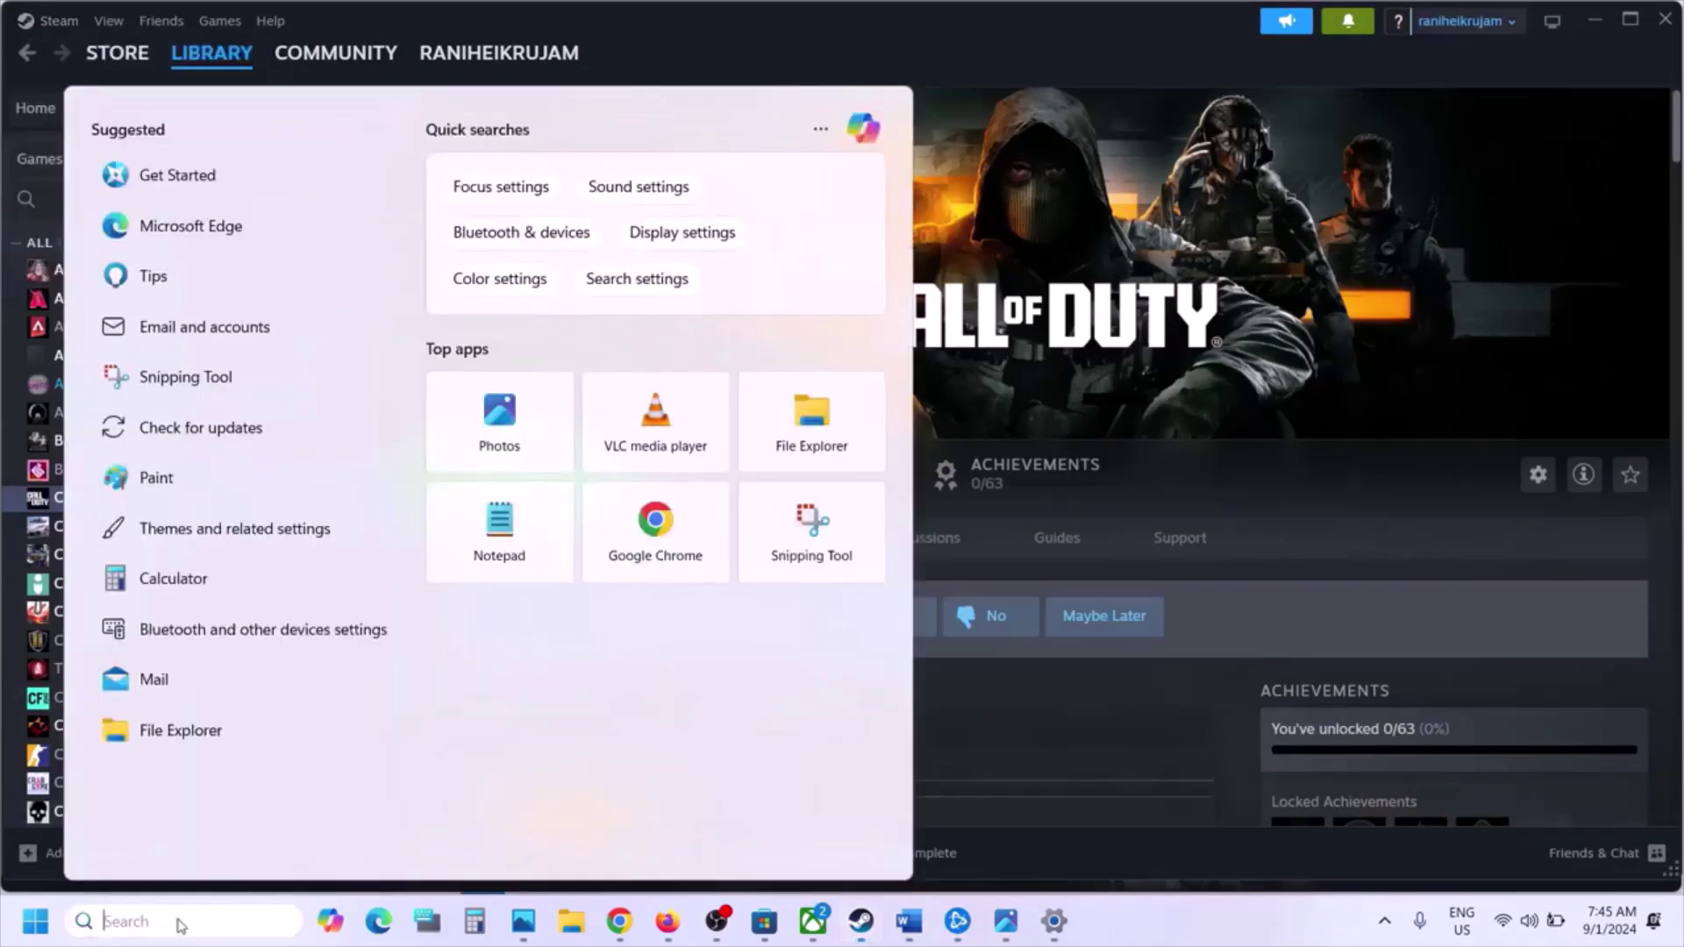
pyautogui.write('steam')
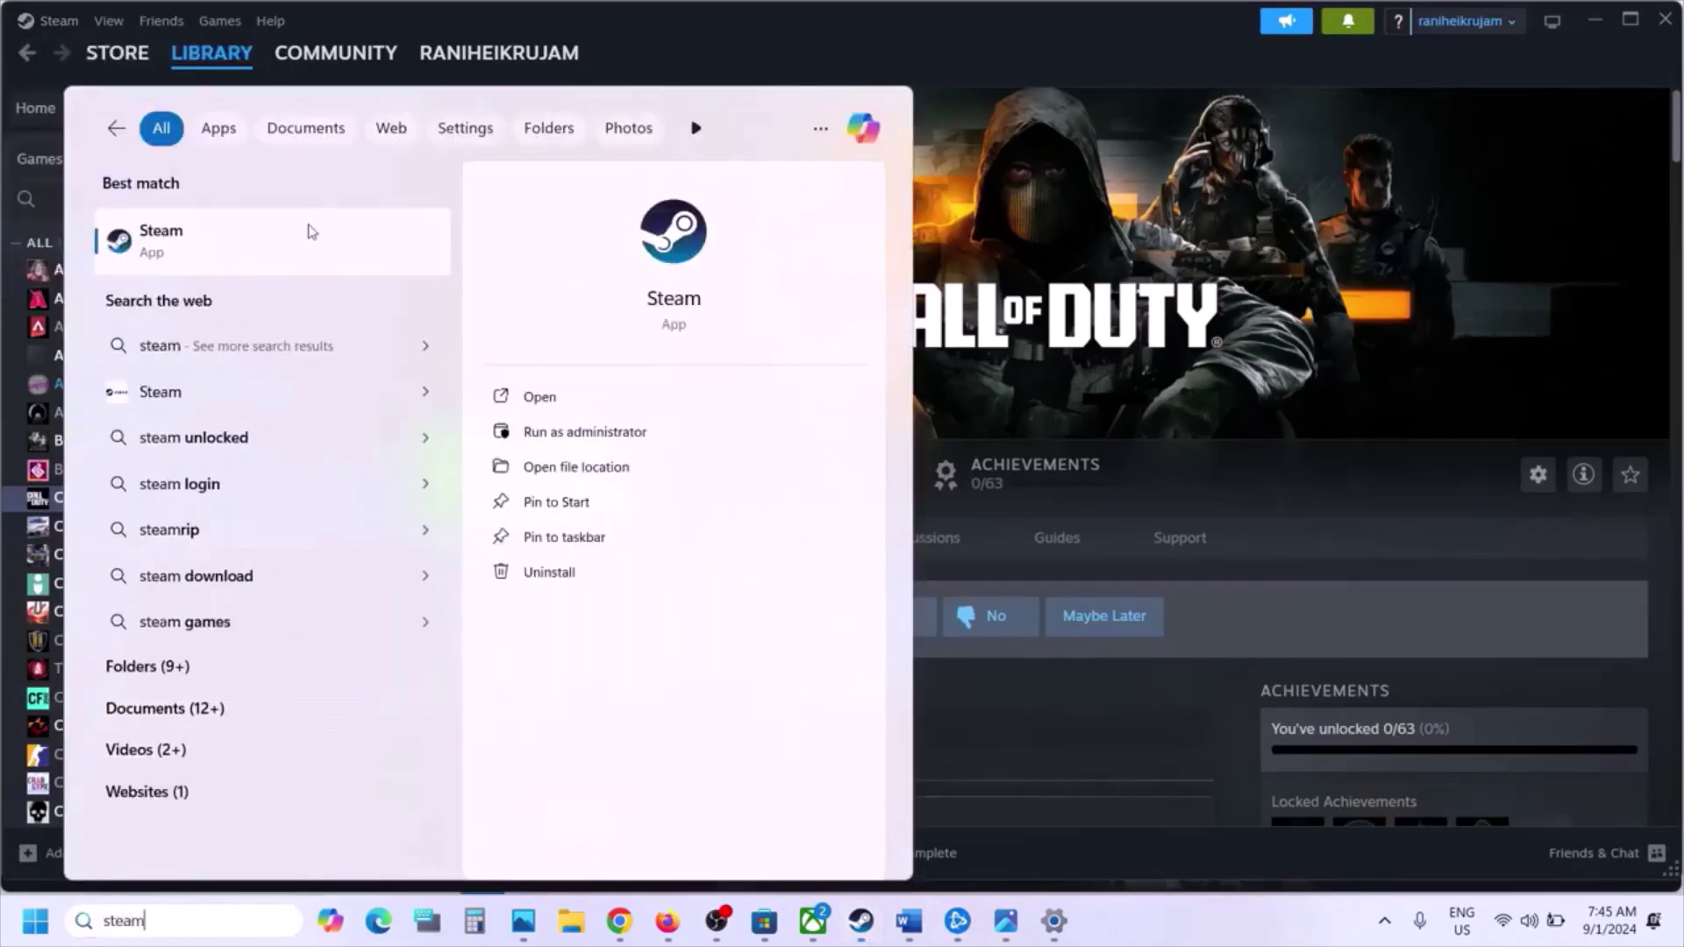
pyautogui.rightClick(221, 254)
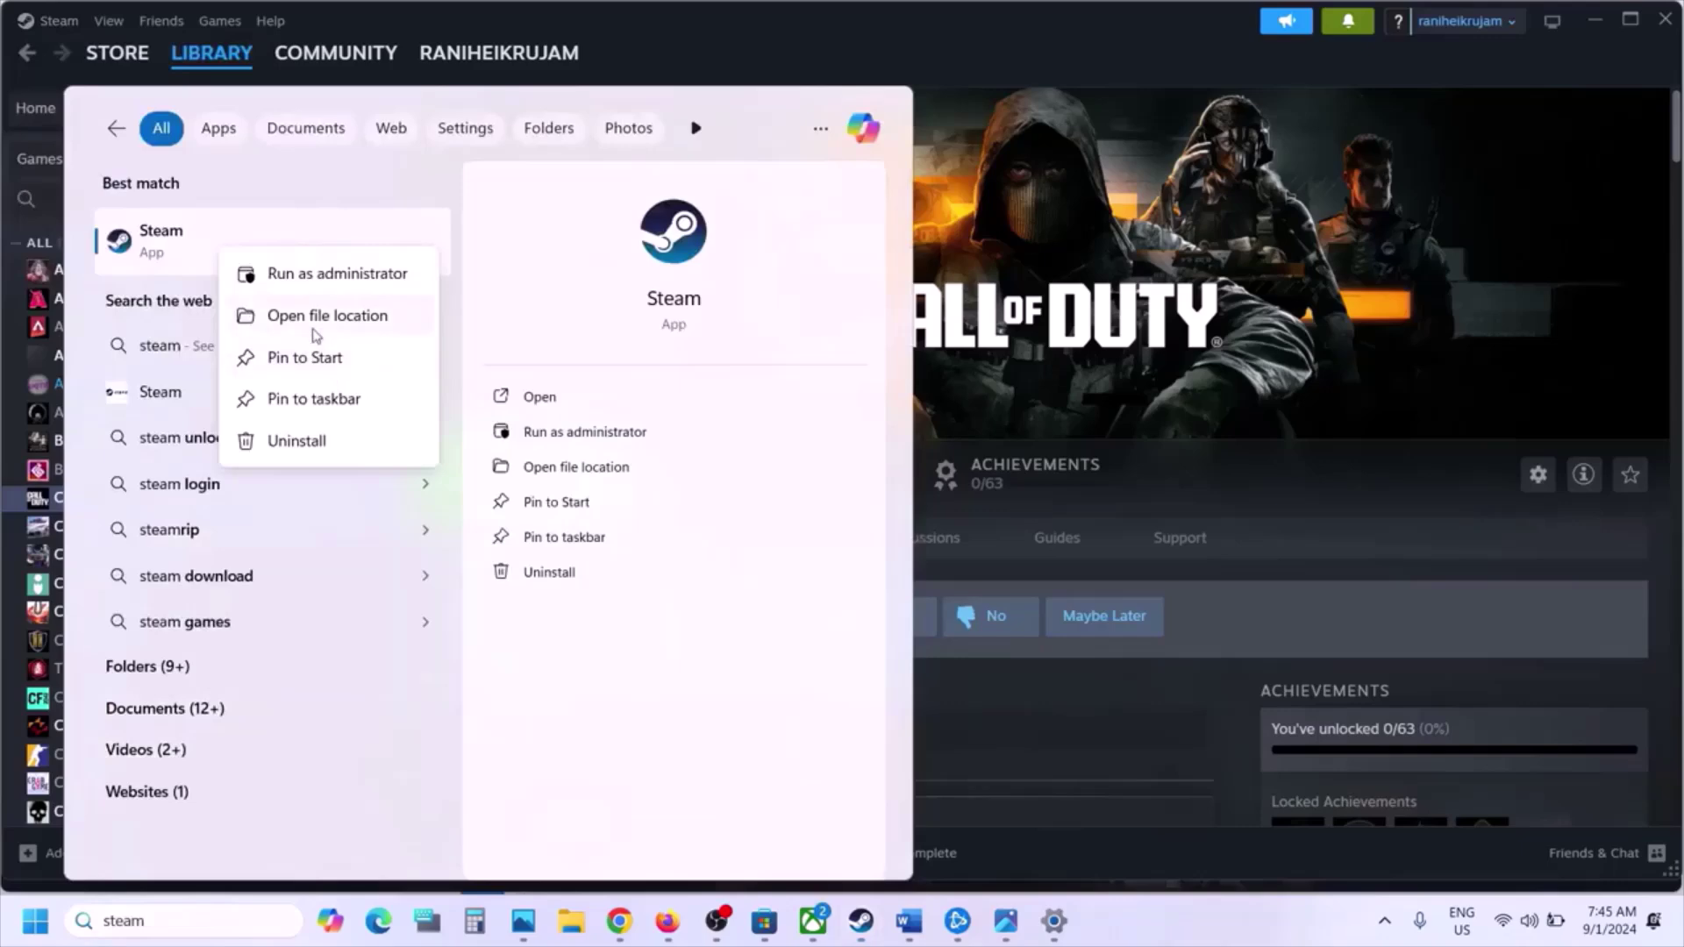
pyautogui.click(314, 325)
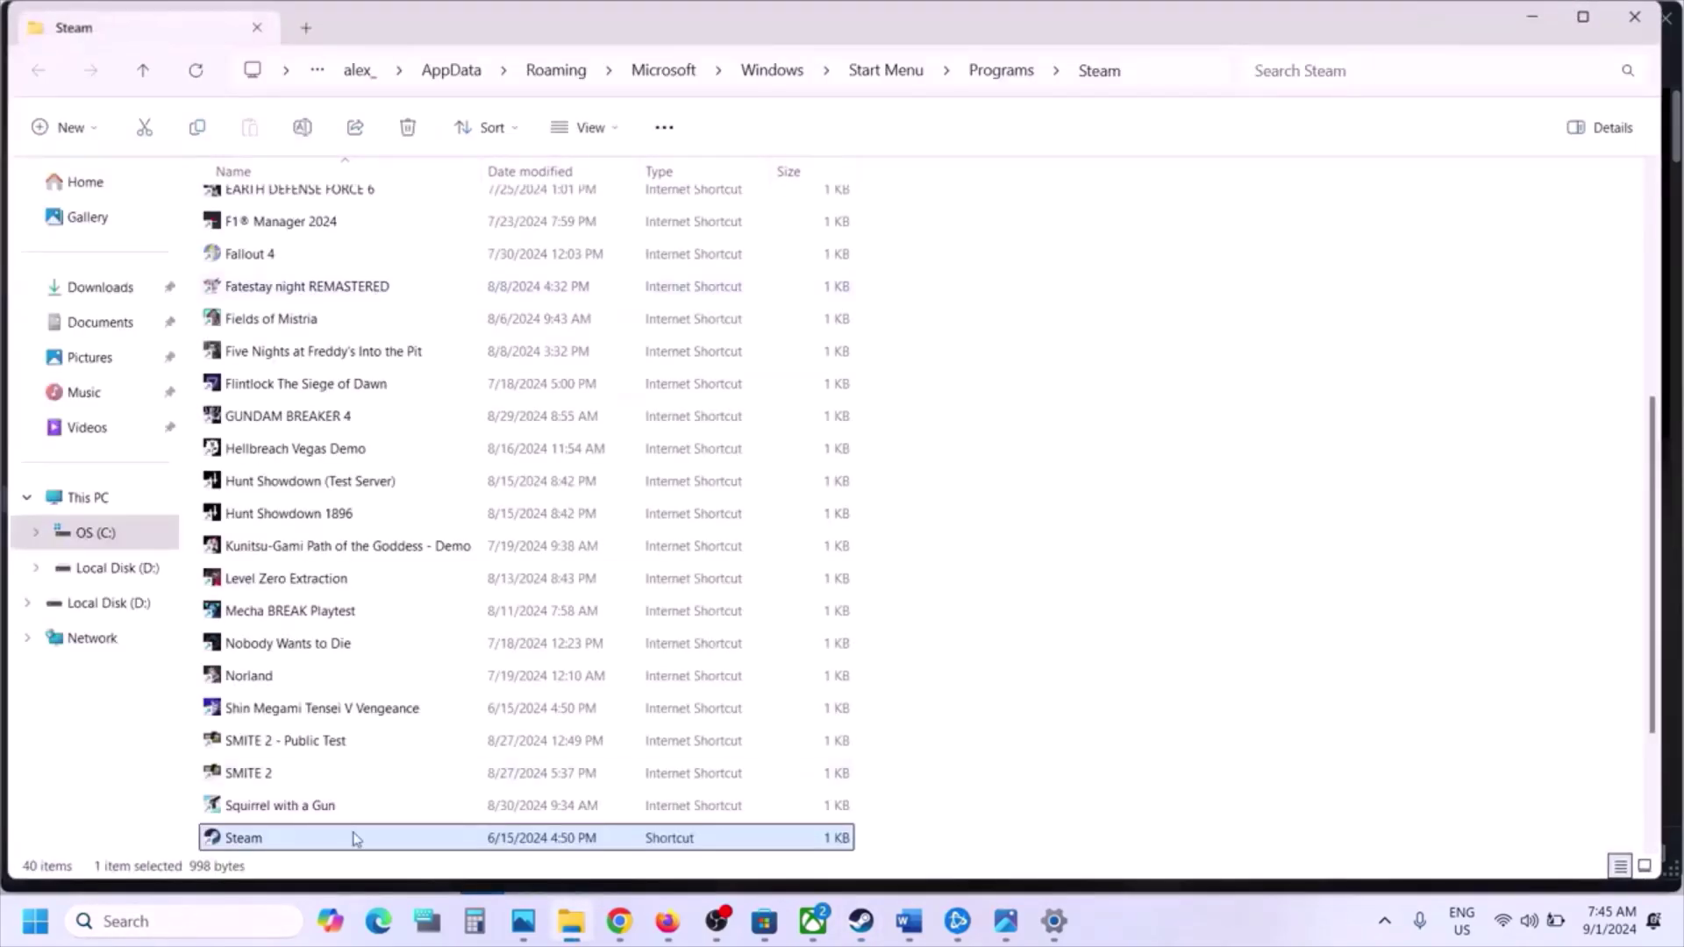
pyautogui.rightClick(285, 847)
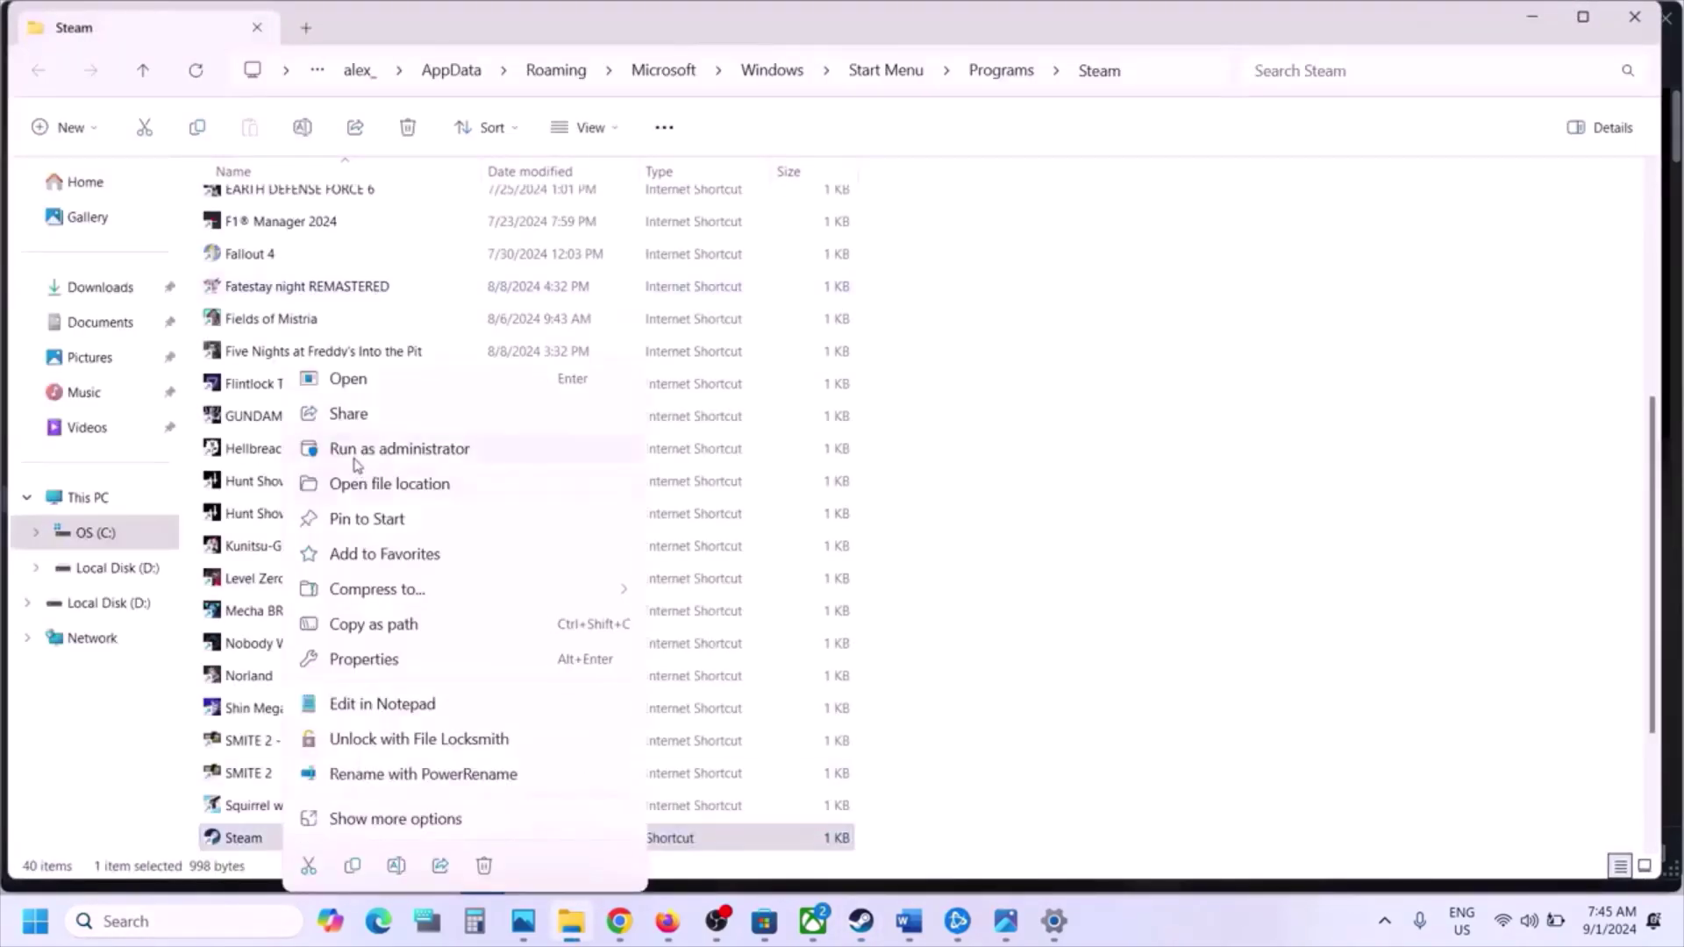
pyautogui.click(360, 492)
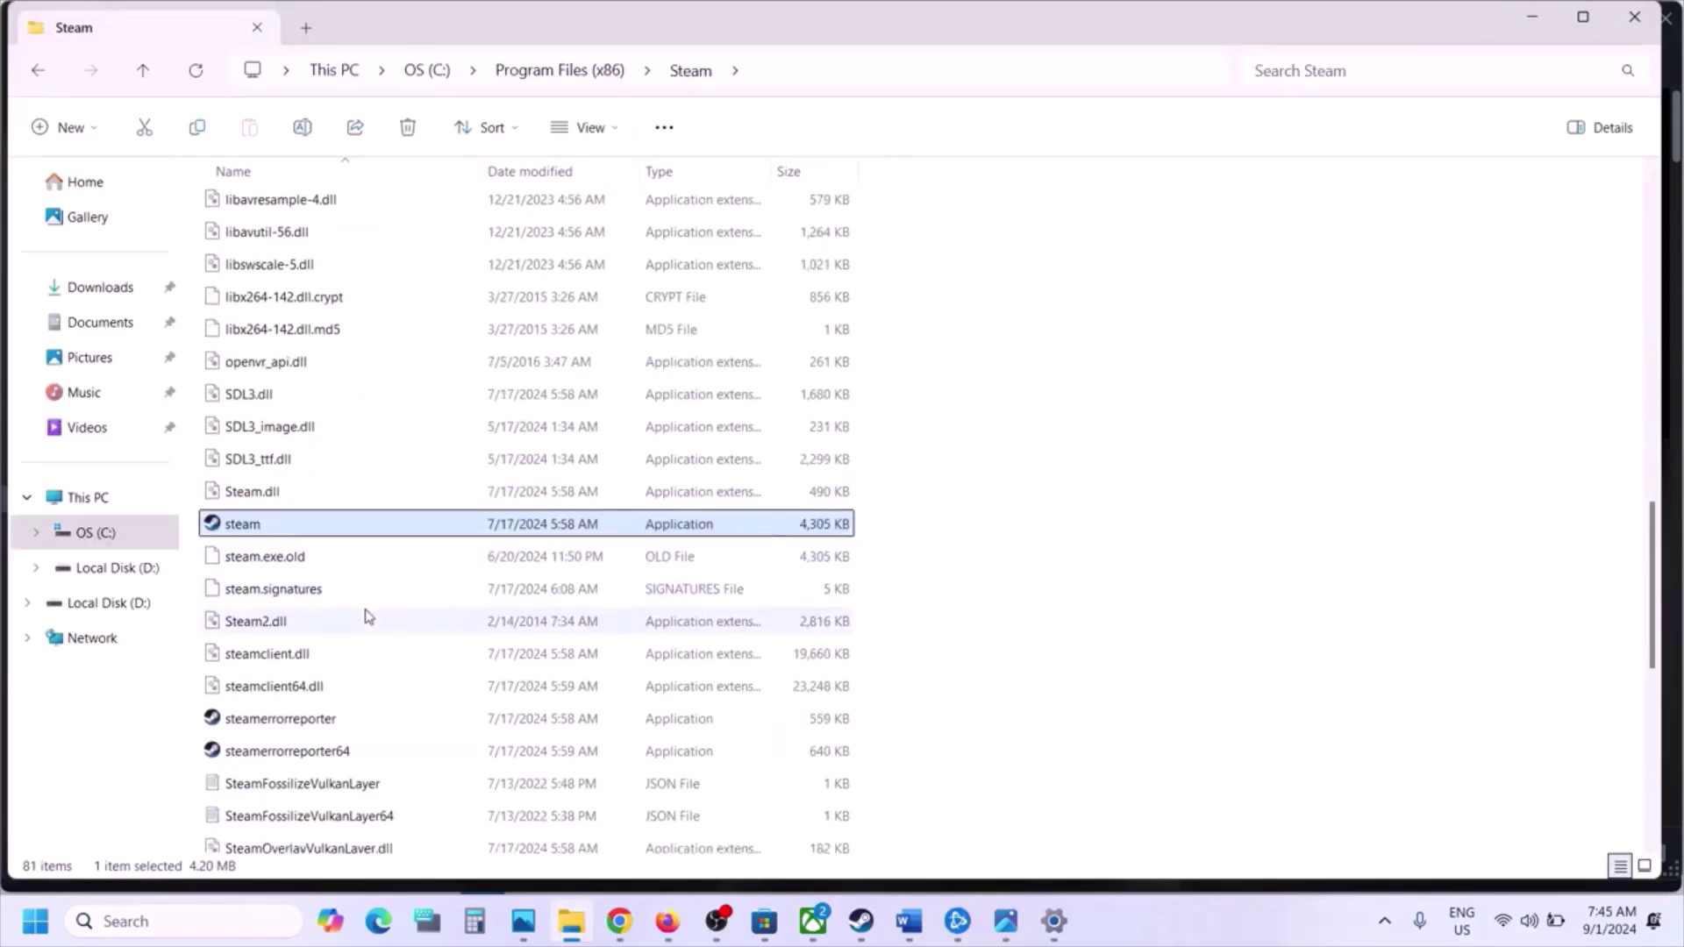
# Recheck the Step 10 heading in the Word document and return to the Steam installation folder
pyautogui.rightClick(275, 536)
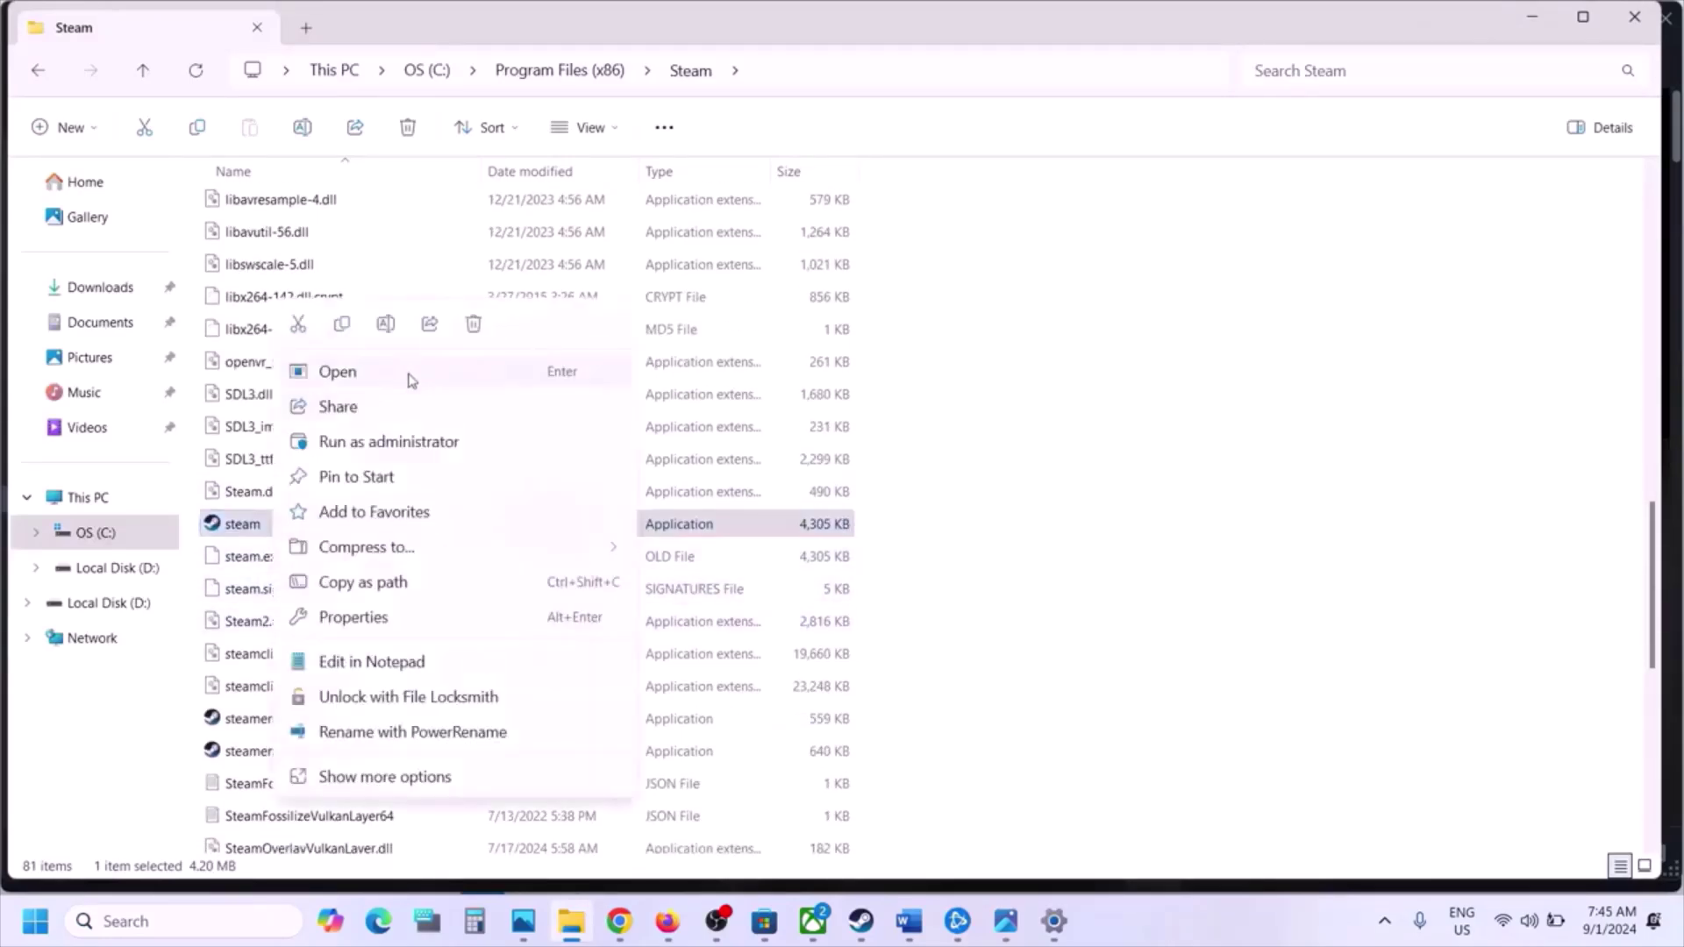
pyautogui.click(913, 921)
pyautogui.click(912, 921)
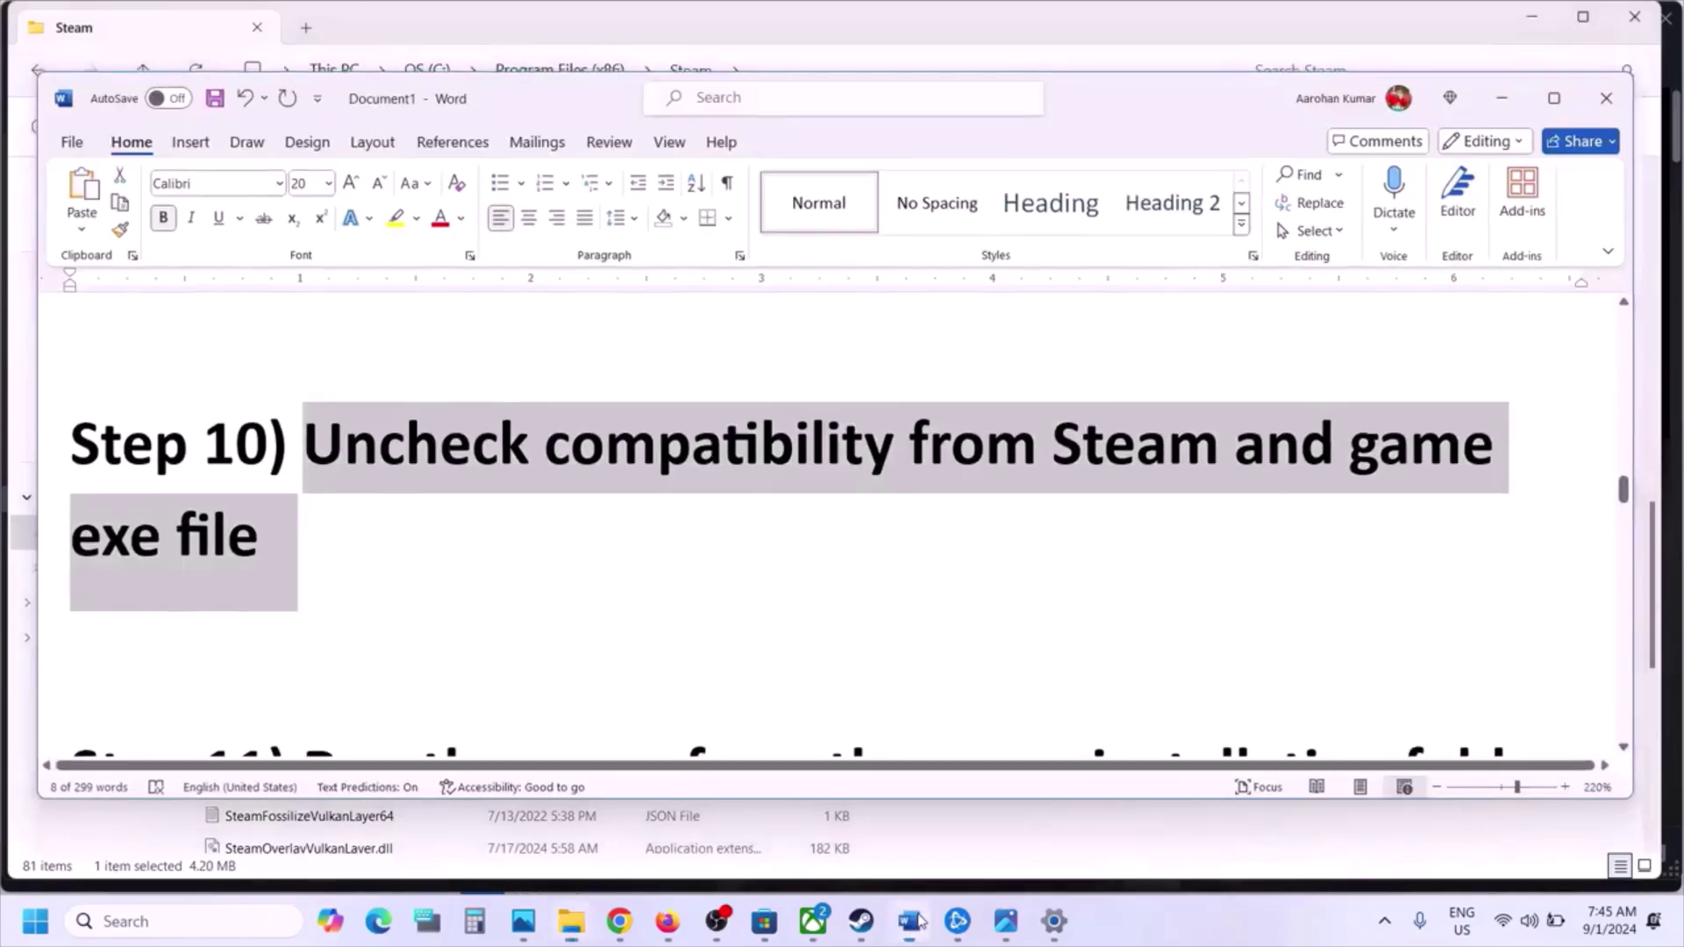
# Apply the steam application's properties with compatibility mode and all other compatibility settings unchecked
pyautogui.rightClick(237, 527)
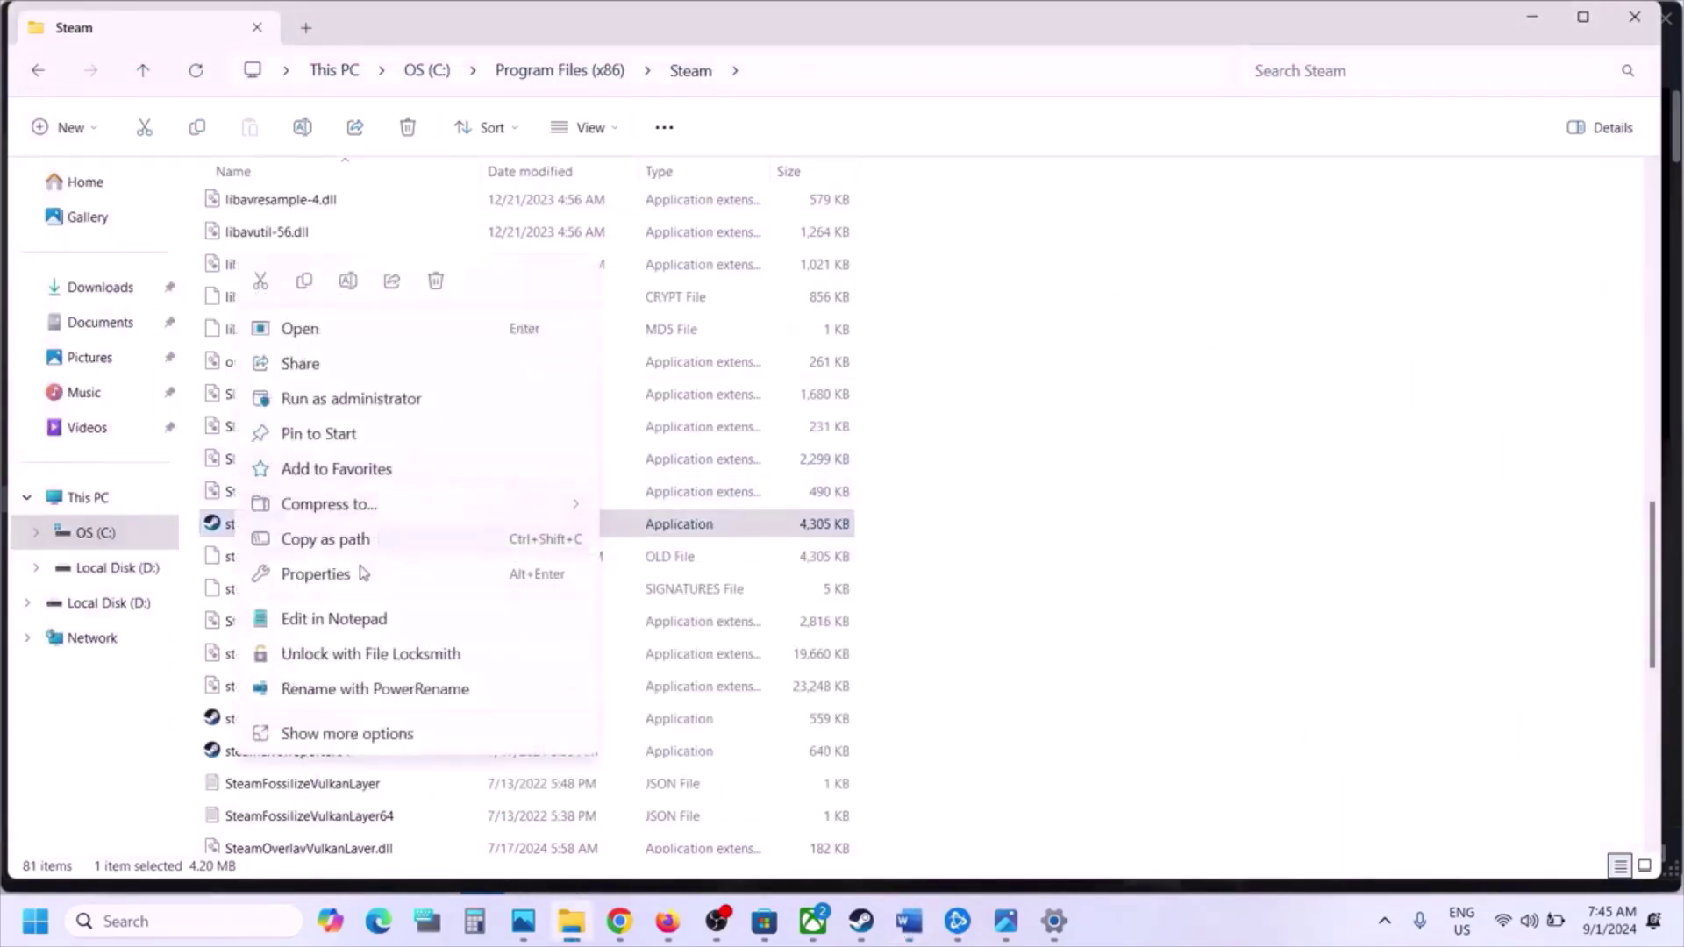
pyautogui.click(316, 574)
pyautogui.click(422, 349)
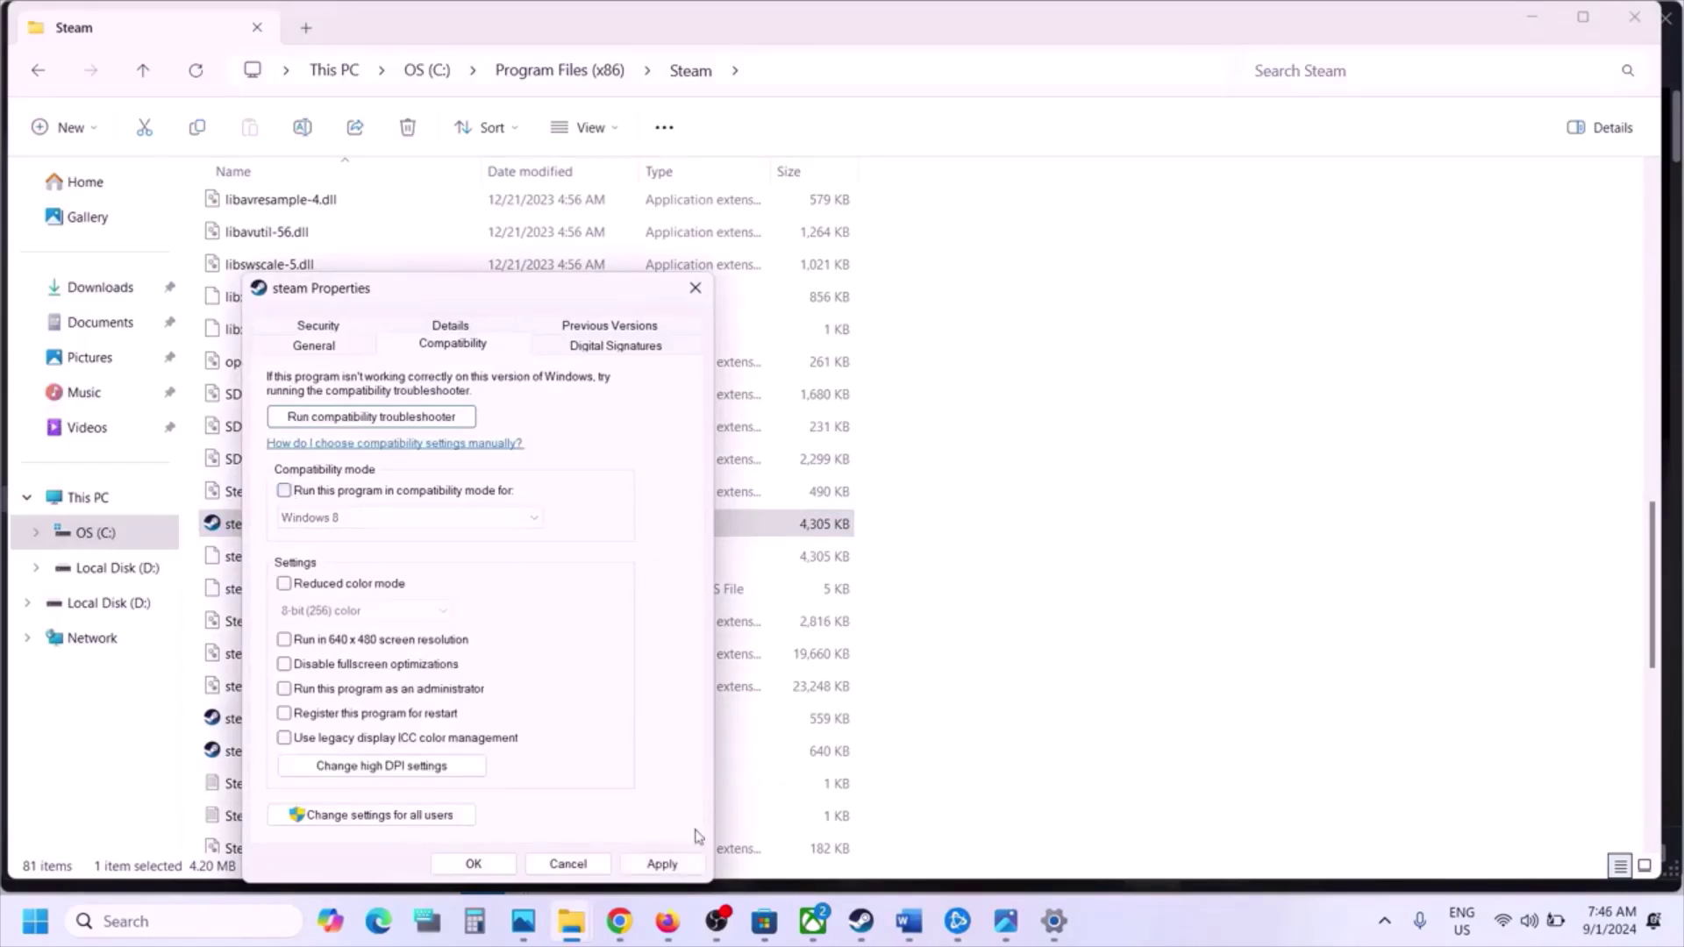
pyautogui.click(662, 864)
pyautogui.click(474, 864)
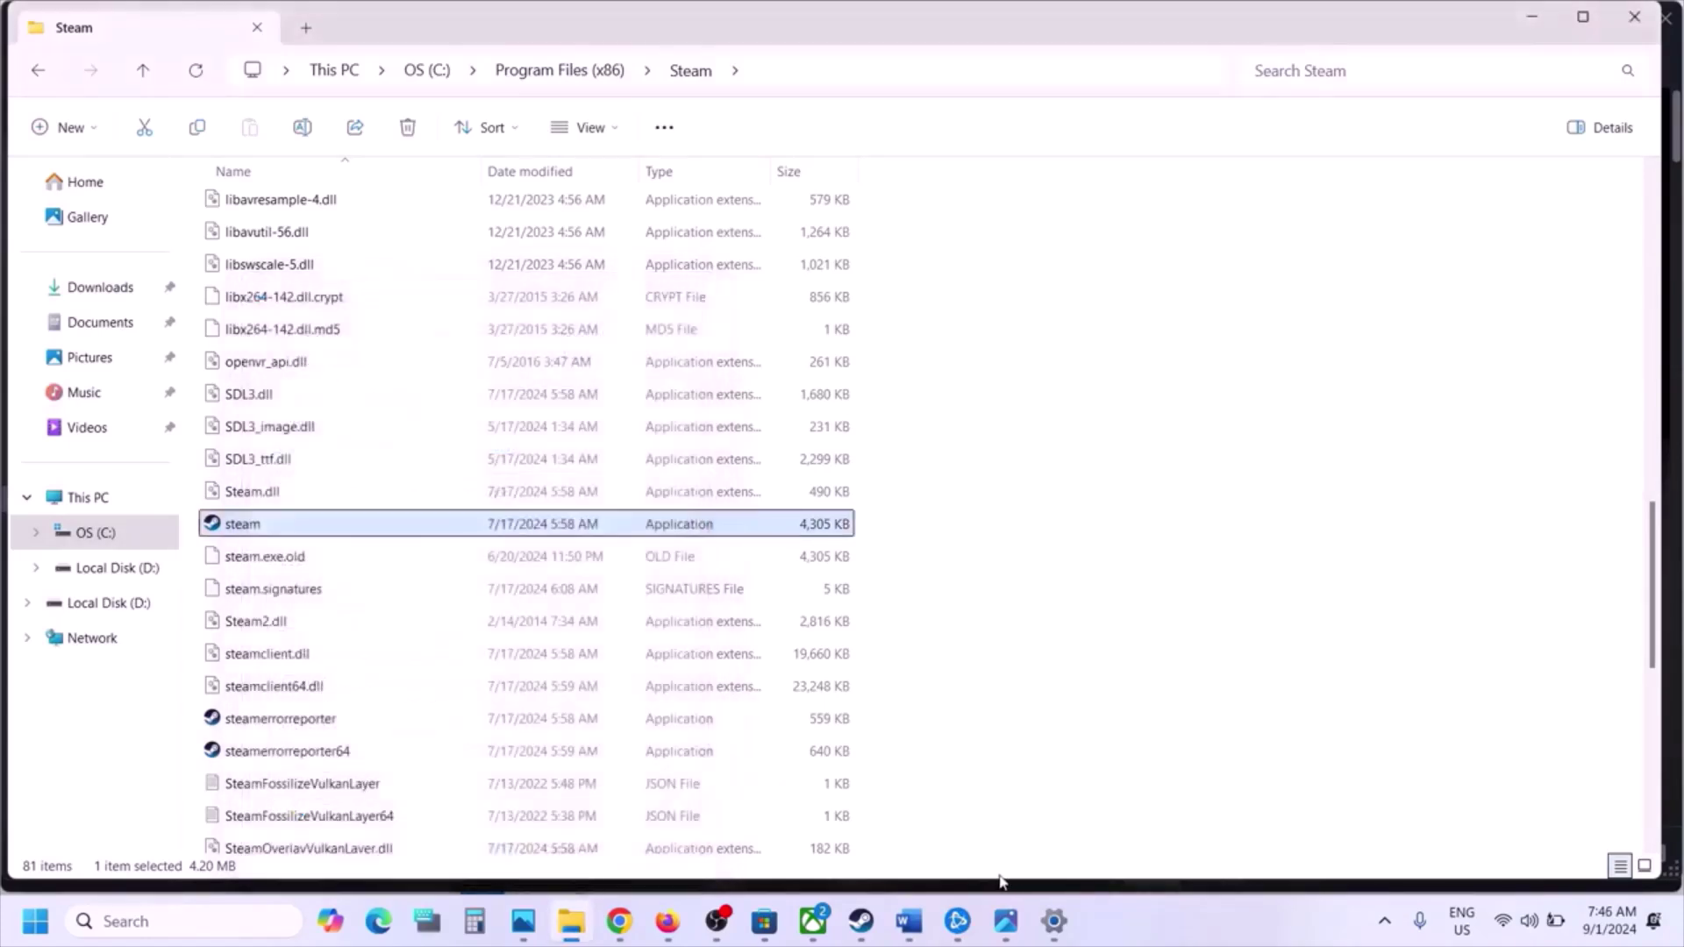
# Switch to Steam and browse the local files of Call of Duty from the library
pyautogui.click(861, 921)
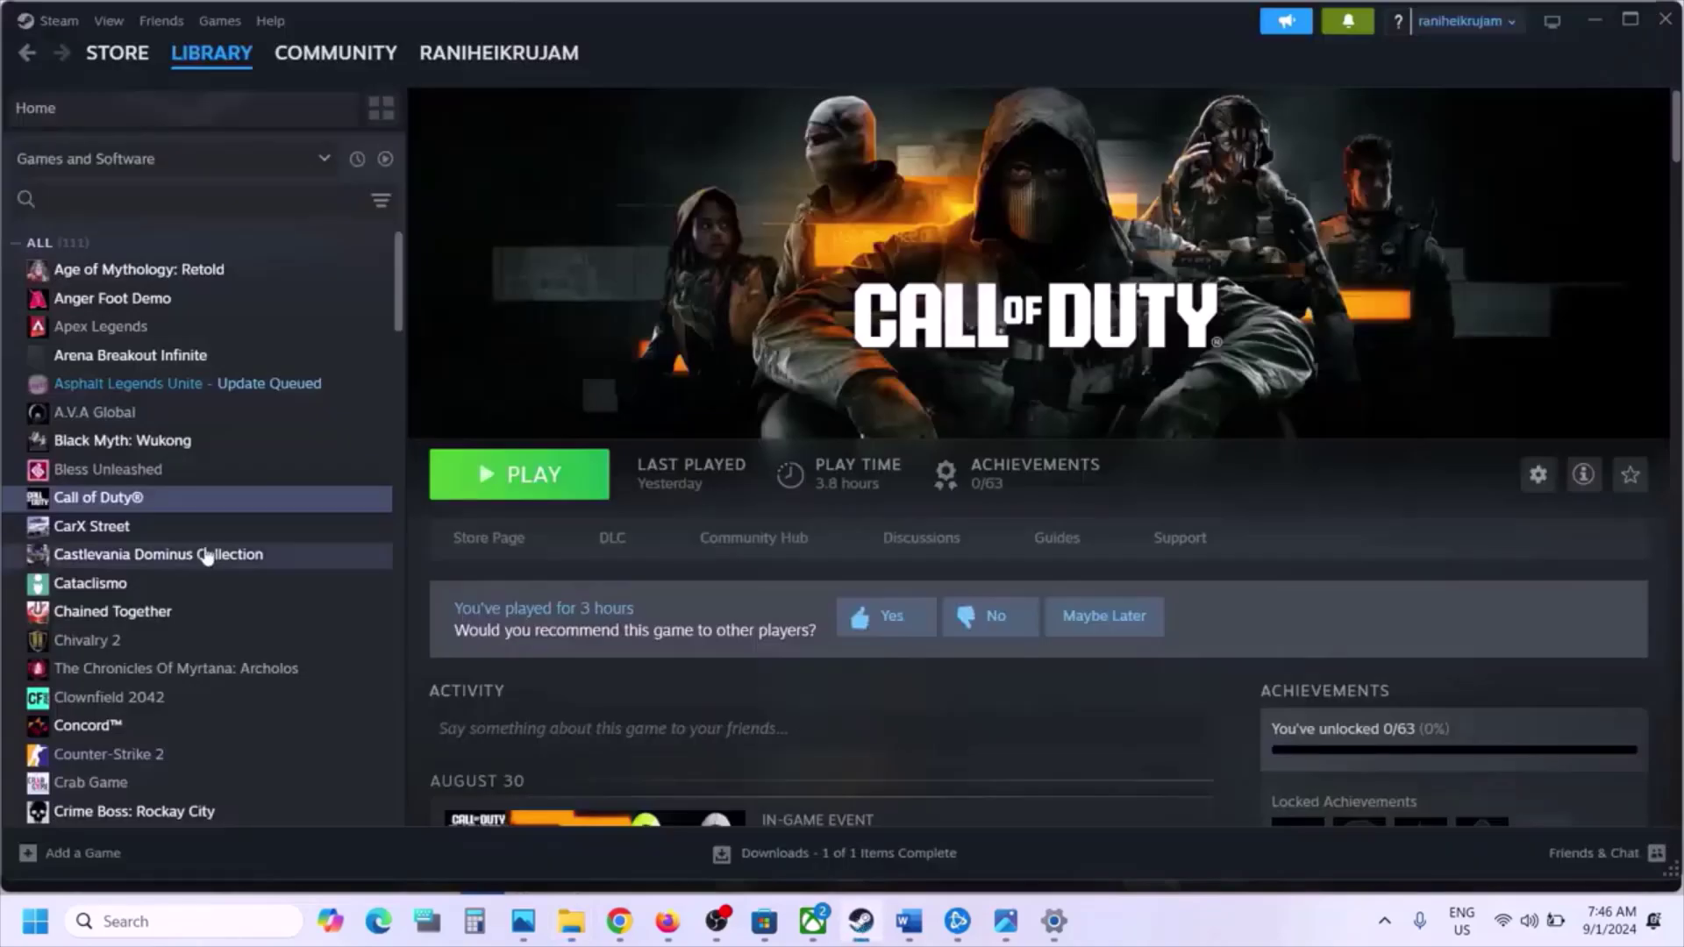
pyautogui.rightClick(153, 508)
pyautogui.moveTo(233, 633)
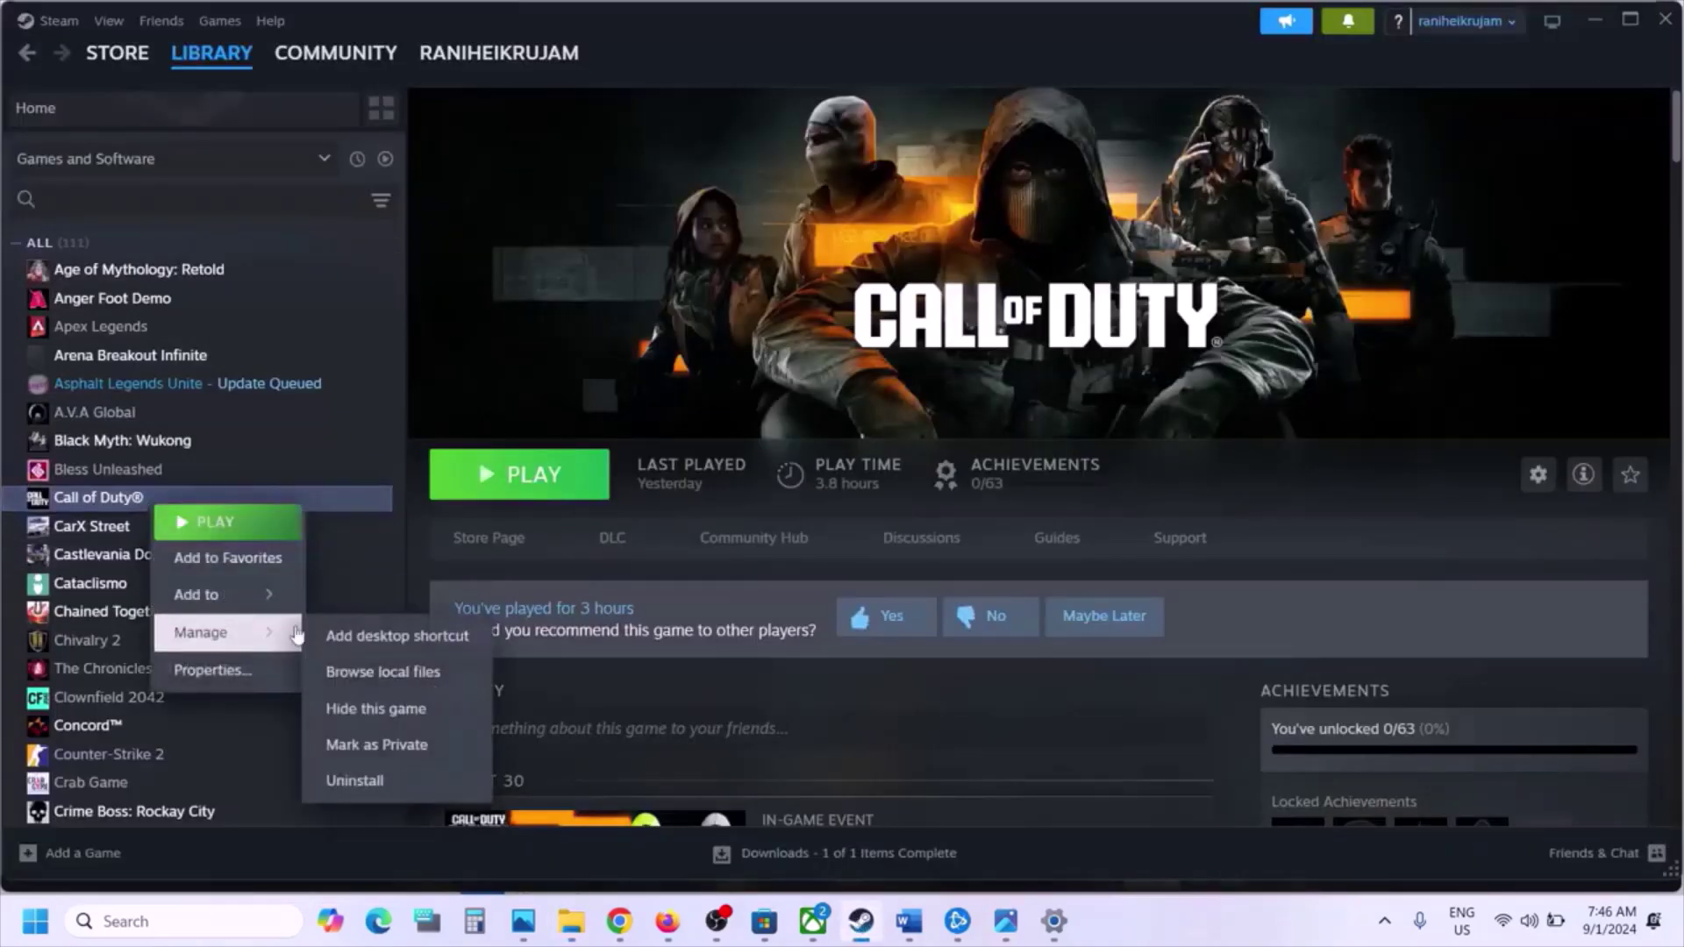
pyautogui.click(386, 672)
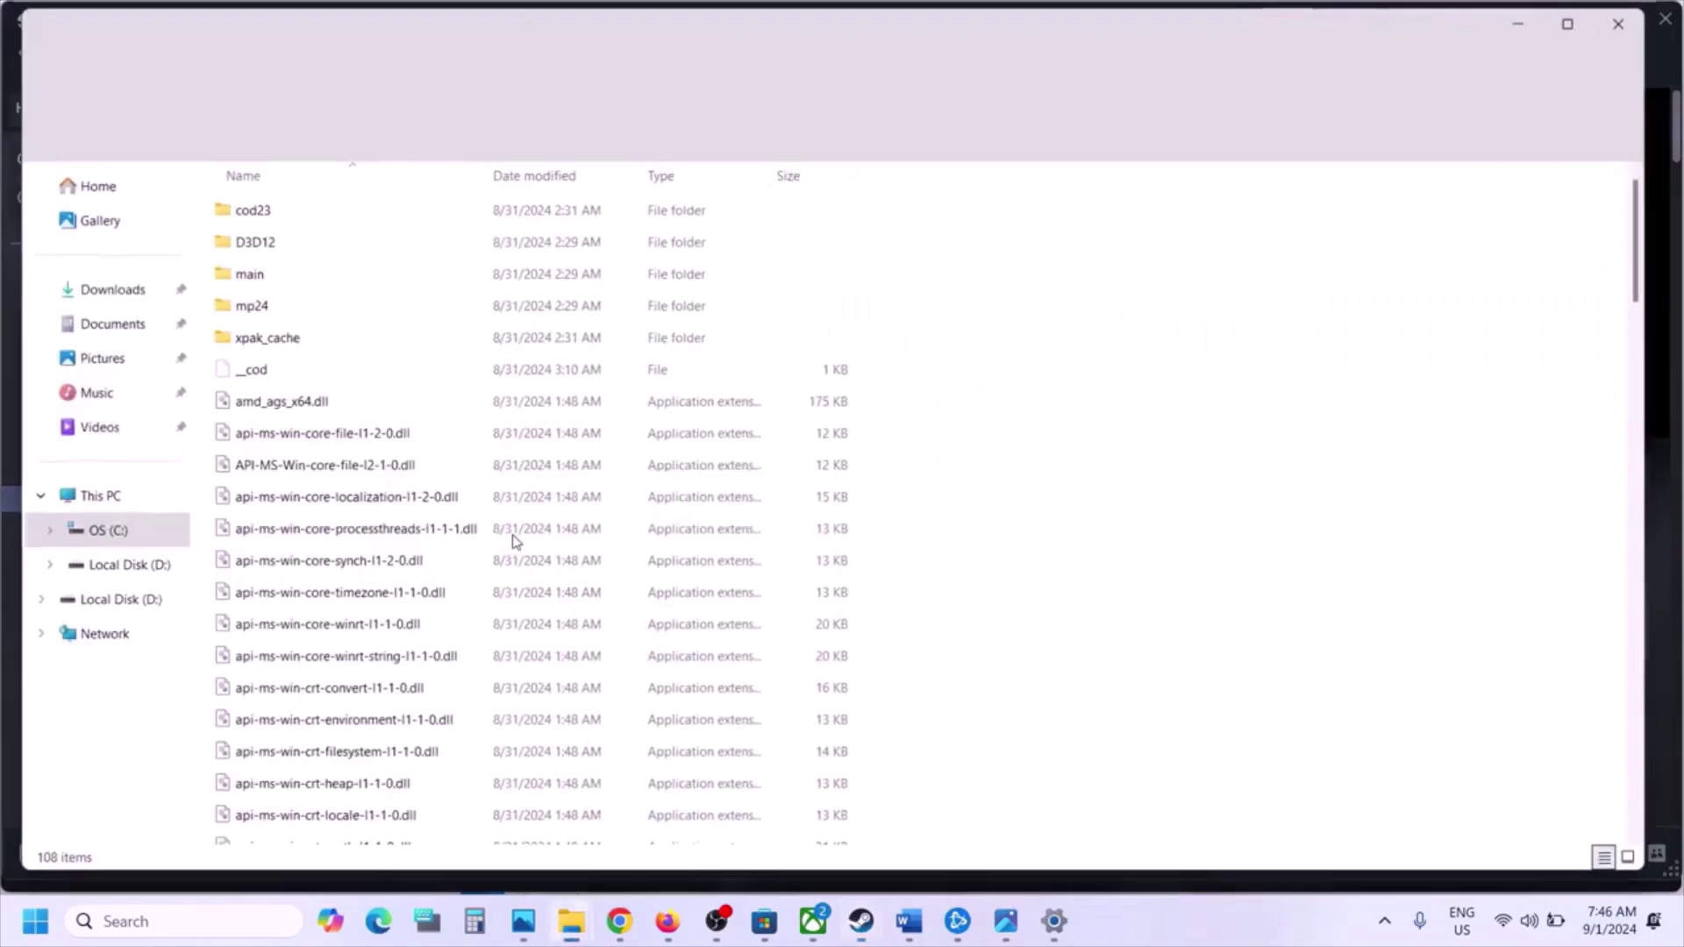
# Review the compatibility settings of the cod application in the Call of Duty HQ folder and accept them with every option unchecked
pyautogui.scroll(-11, 394, 478)
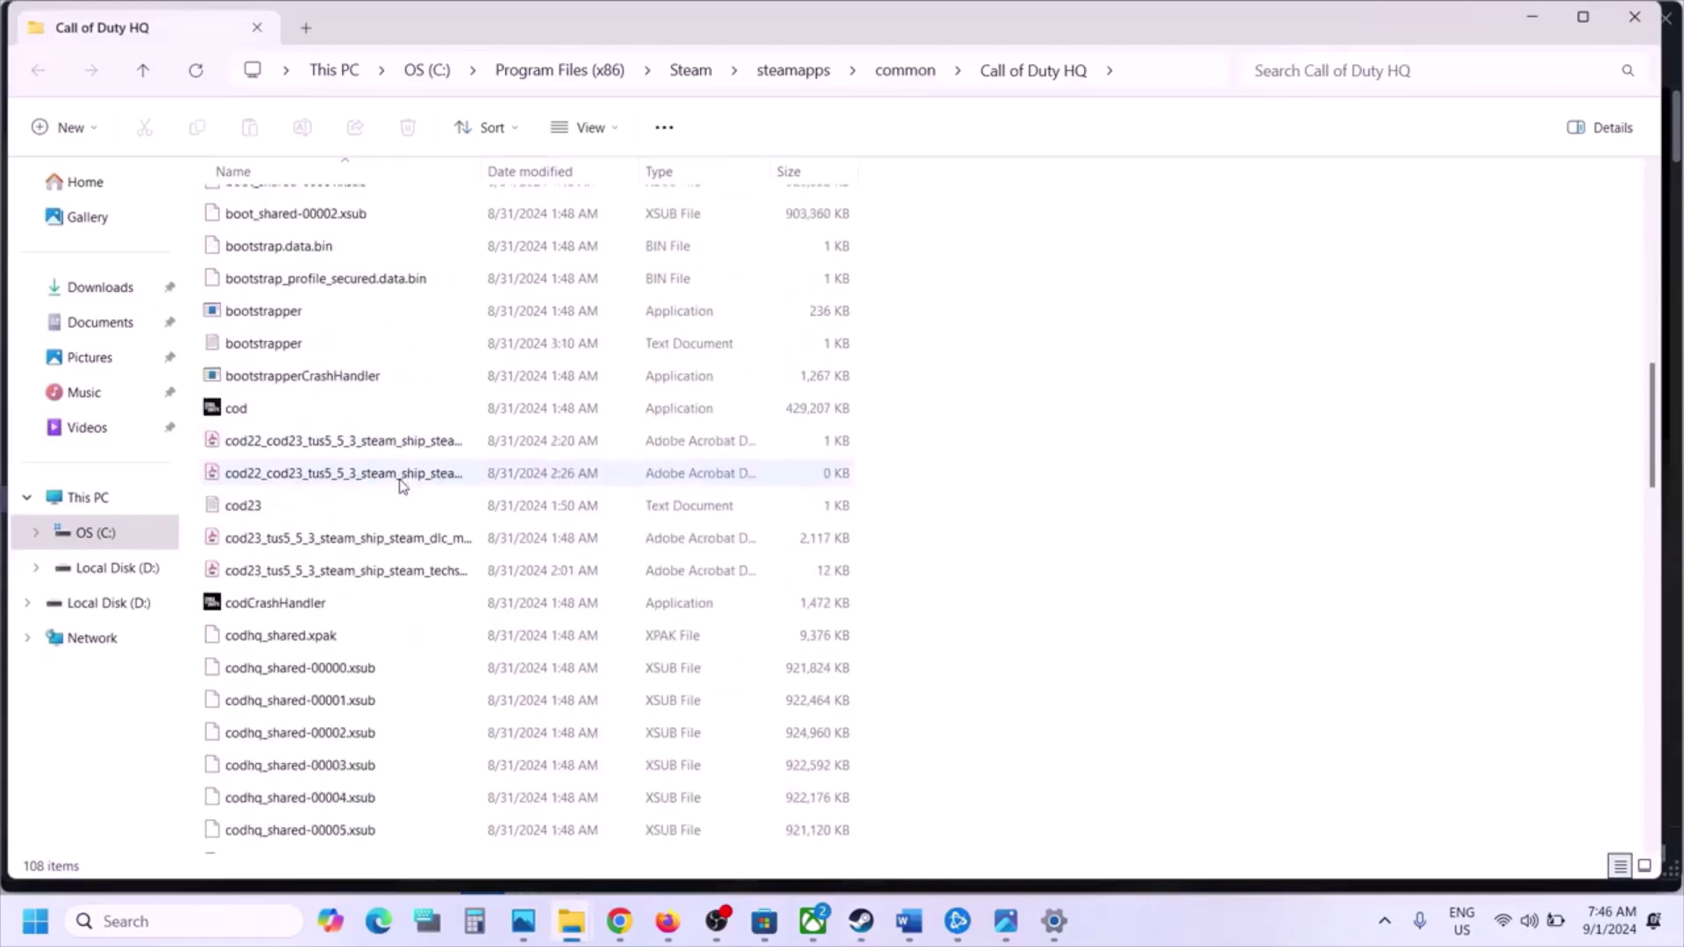
pyautogui.click(230, 418)
pyautogui.rightClick(230, 418)
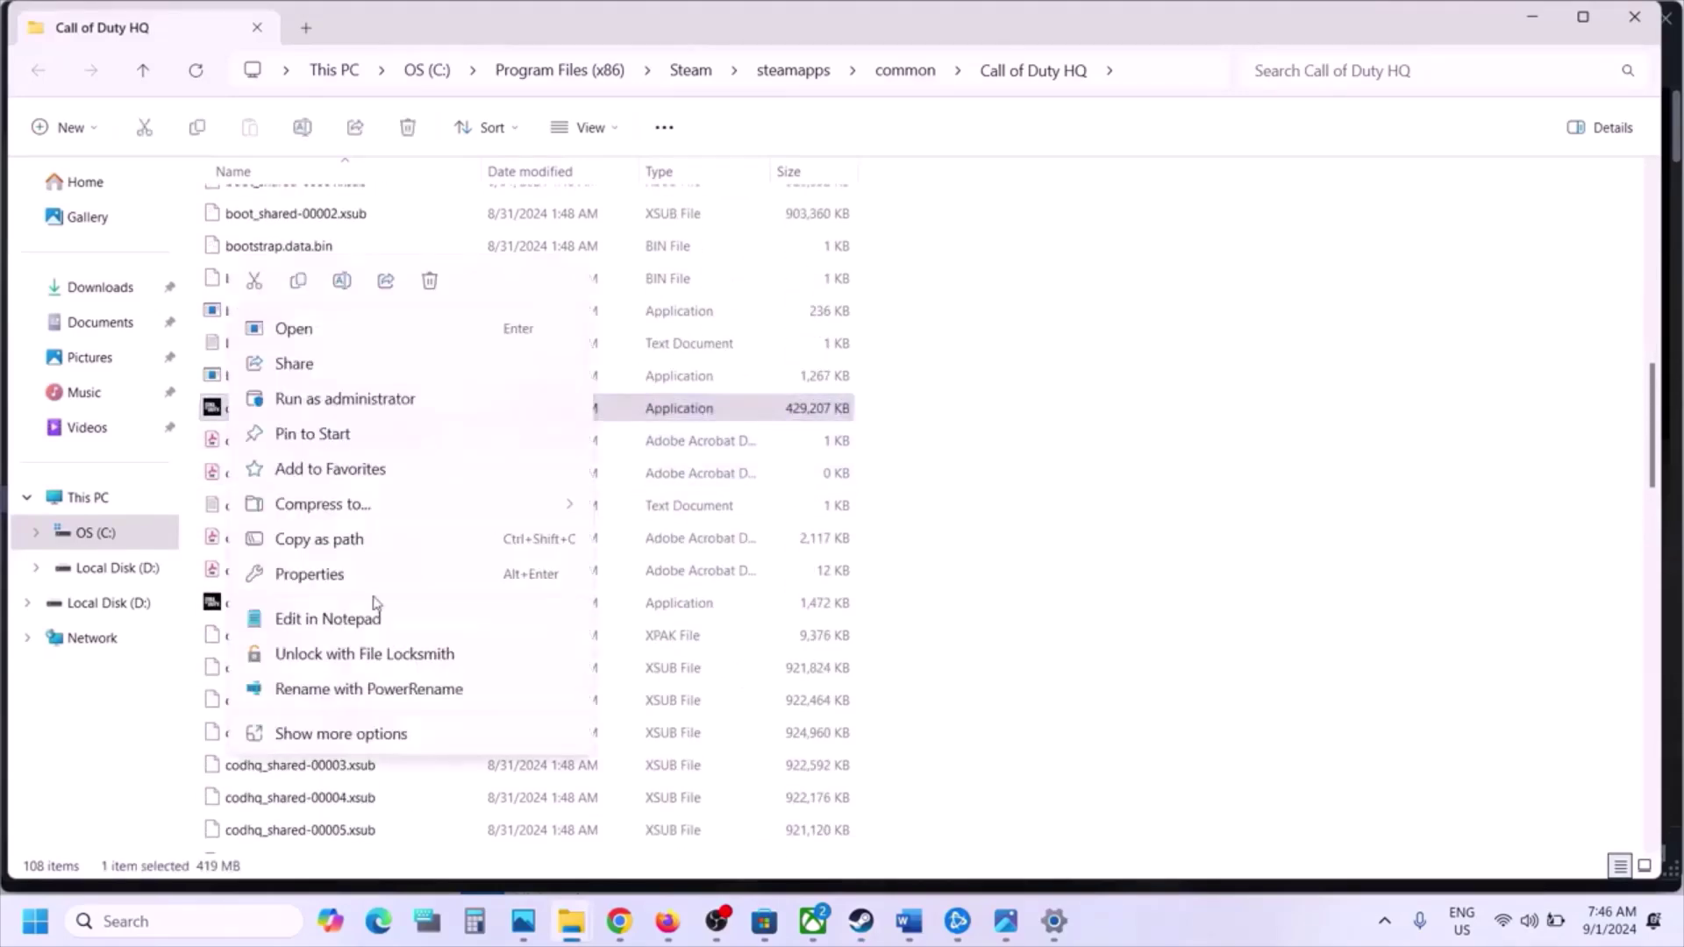
pyautogui.click(309, 574)
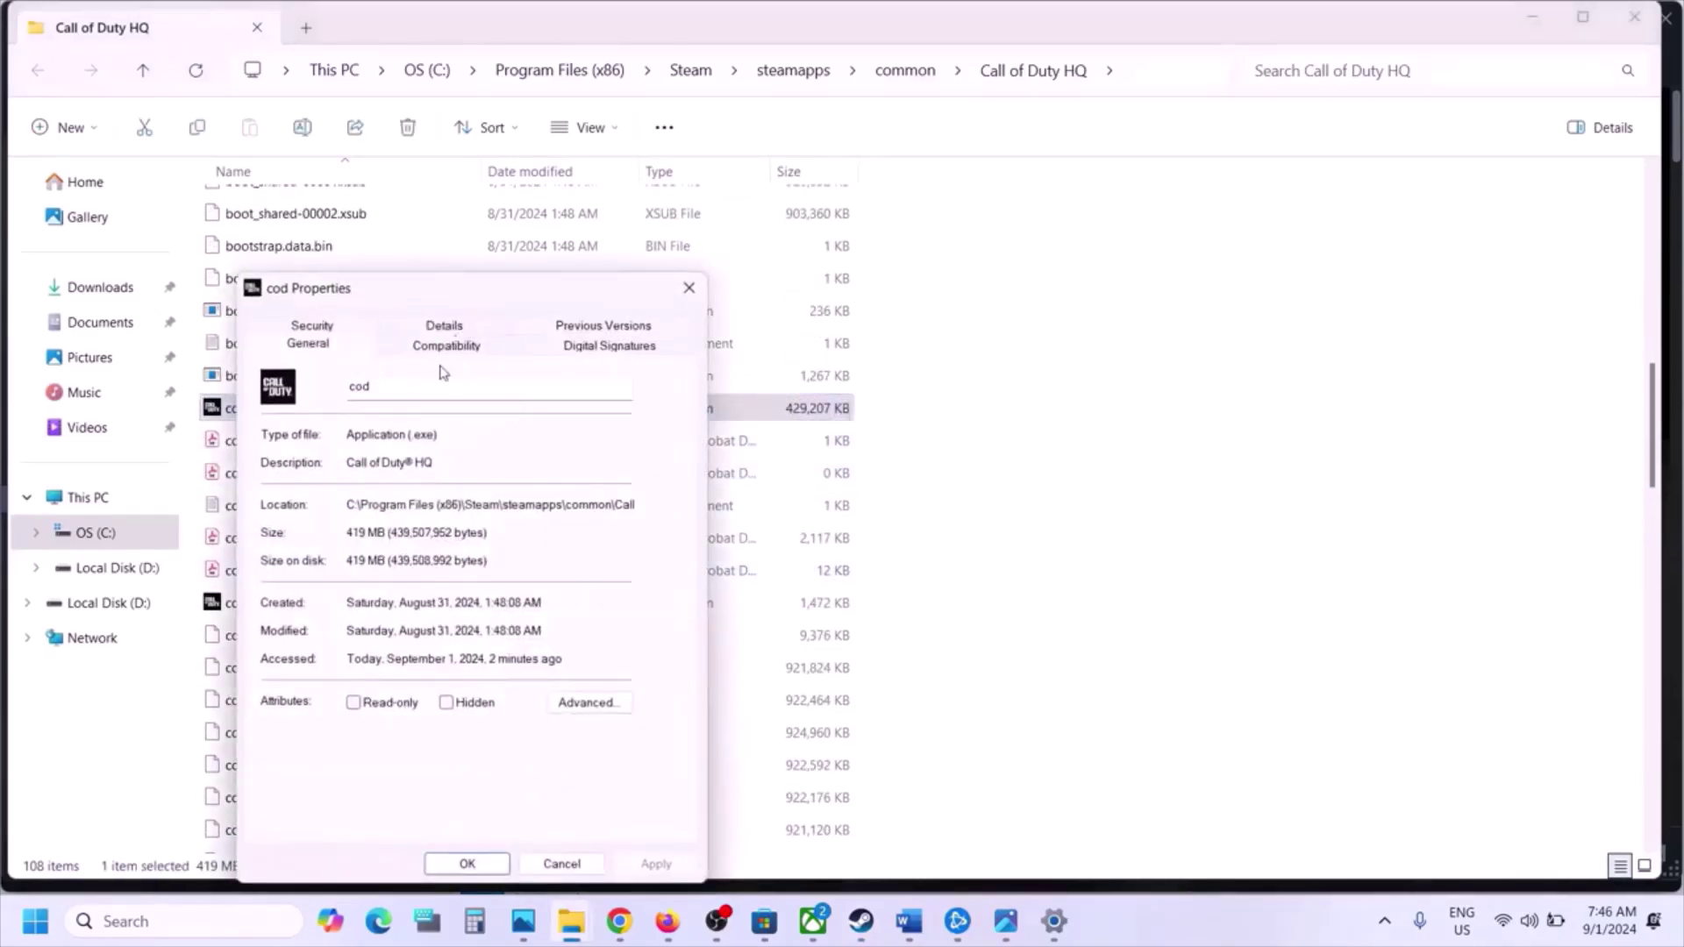
pyautogui.click(435, 347)
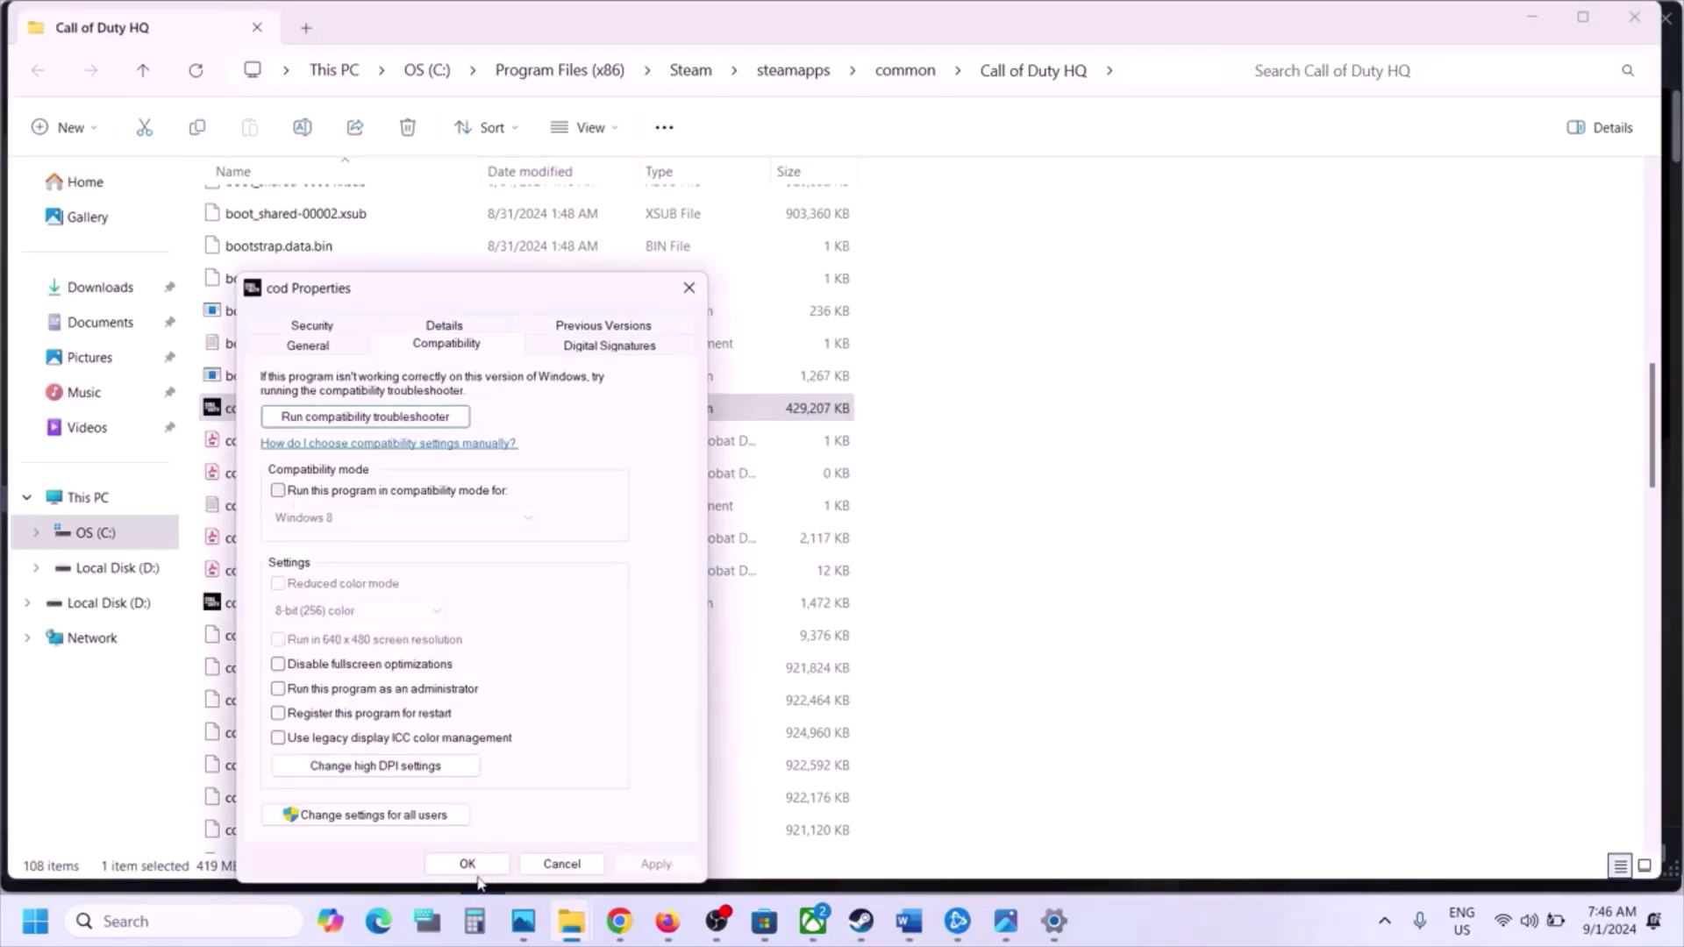
pyautogui.click(469, 866)
# Open the mp24 folder inside the Call of Duty HQ folder
pyautogui.scroll(10, 377, 408)
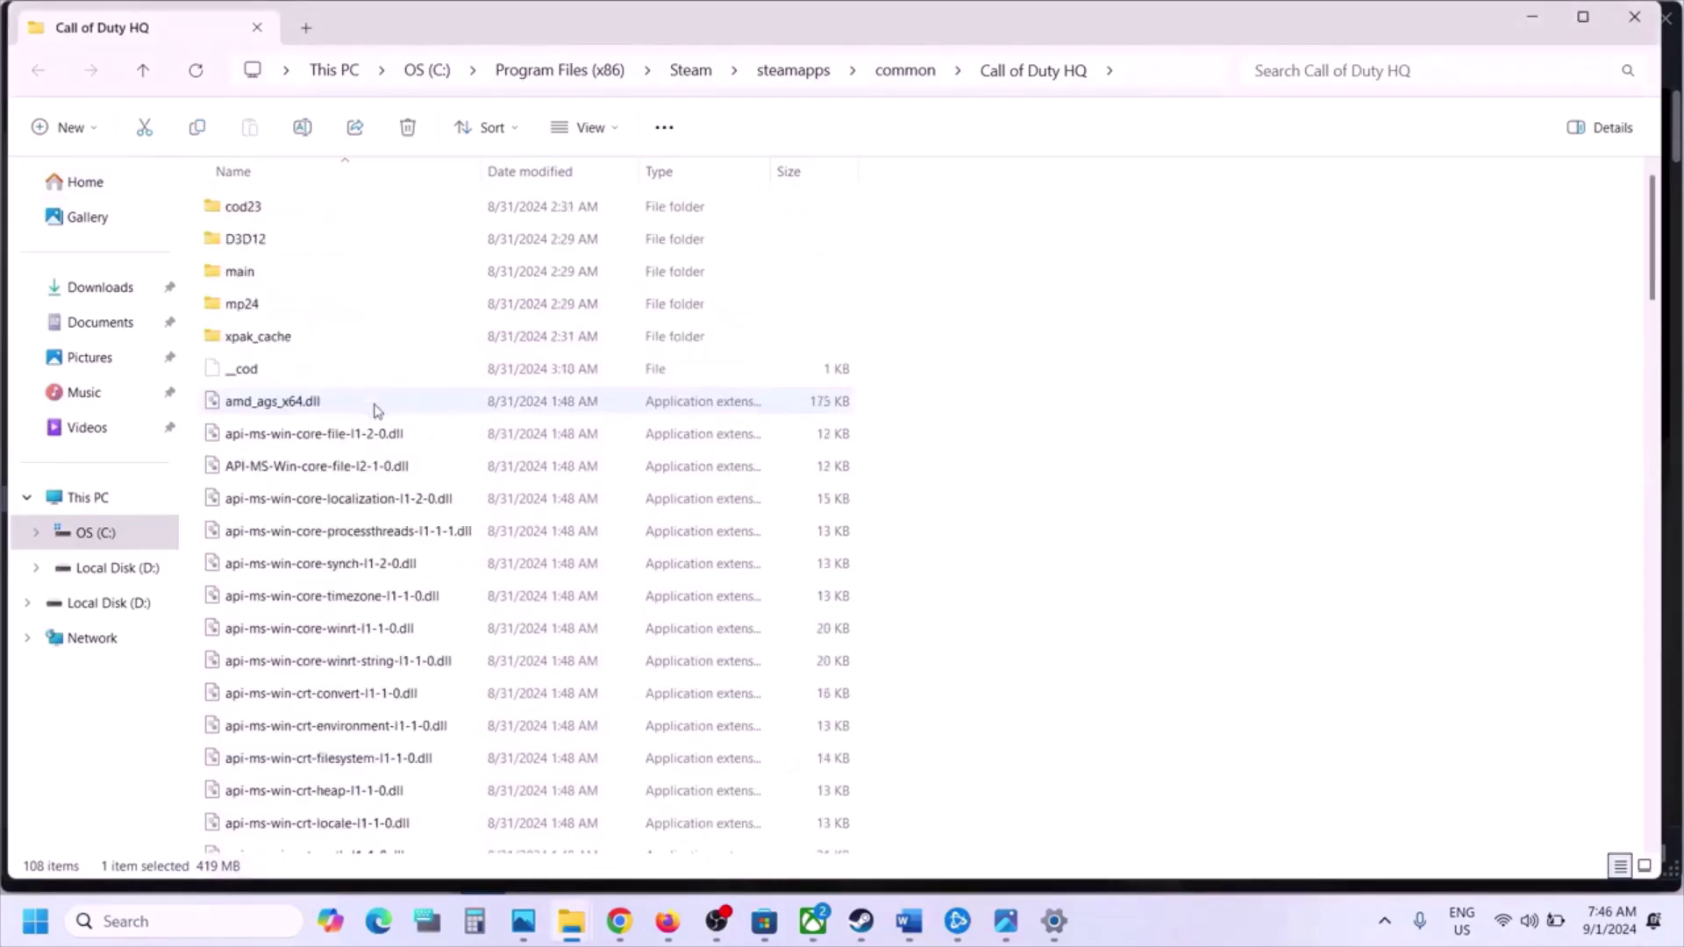
pyautogui.click(269, 307)
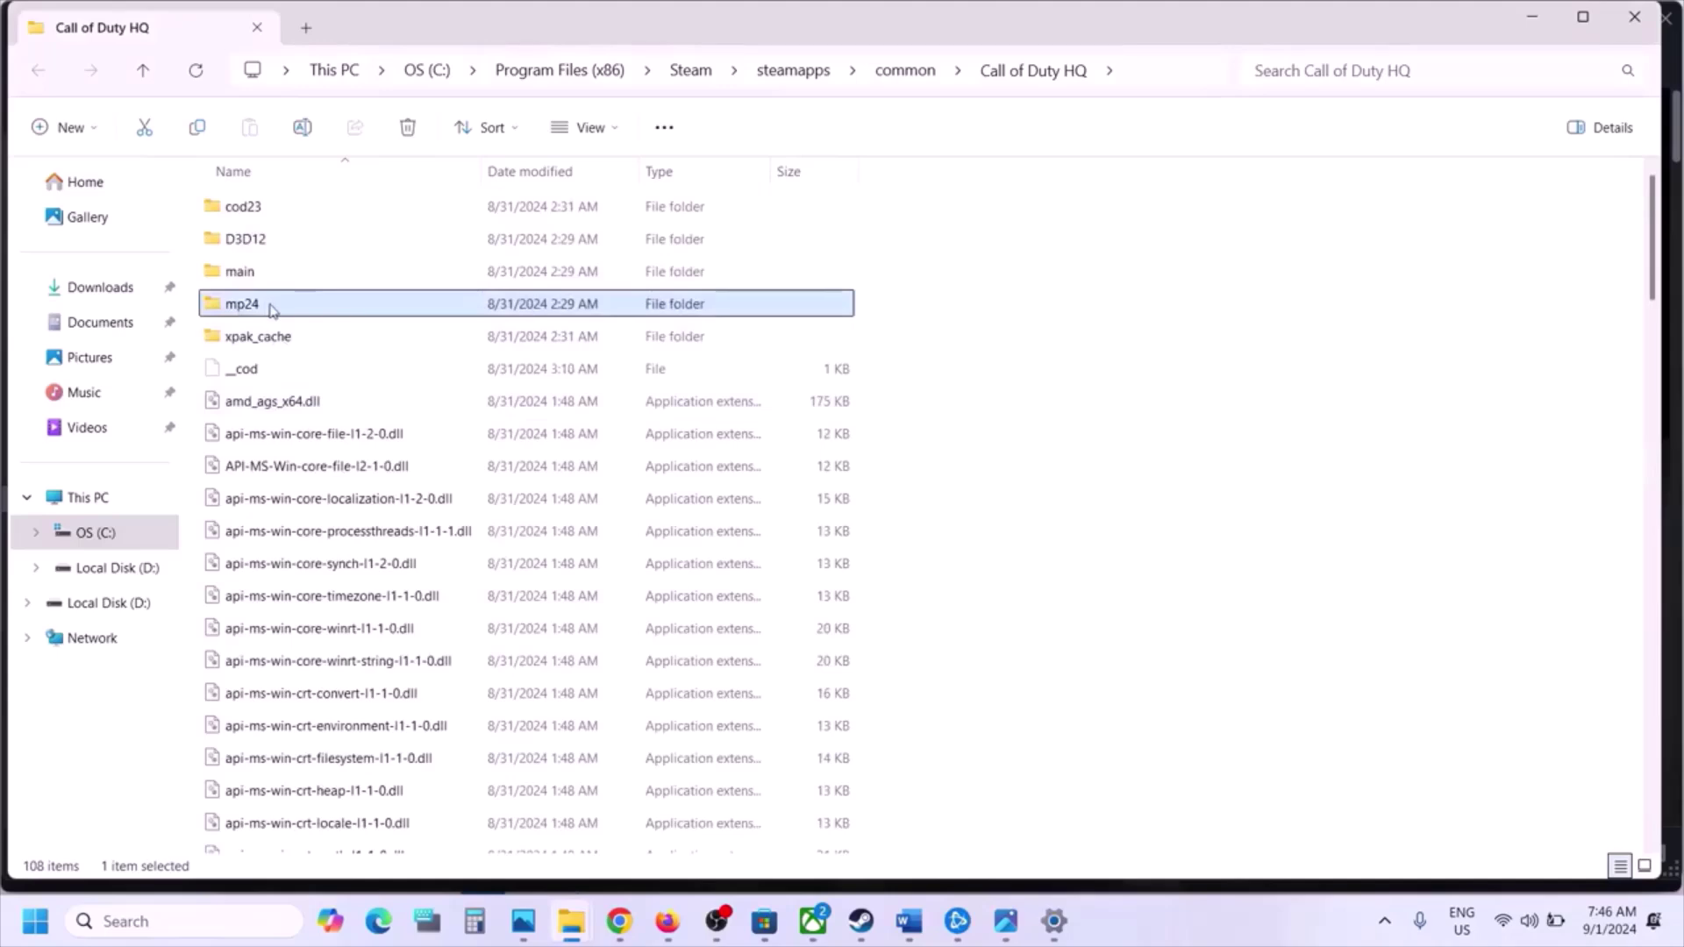
pyautogui.doubleClick(269, 307)
# Look through the mp24 folder's files for the mp24-cod application
pyautogui.scroll(-10, 300, 386)
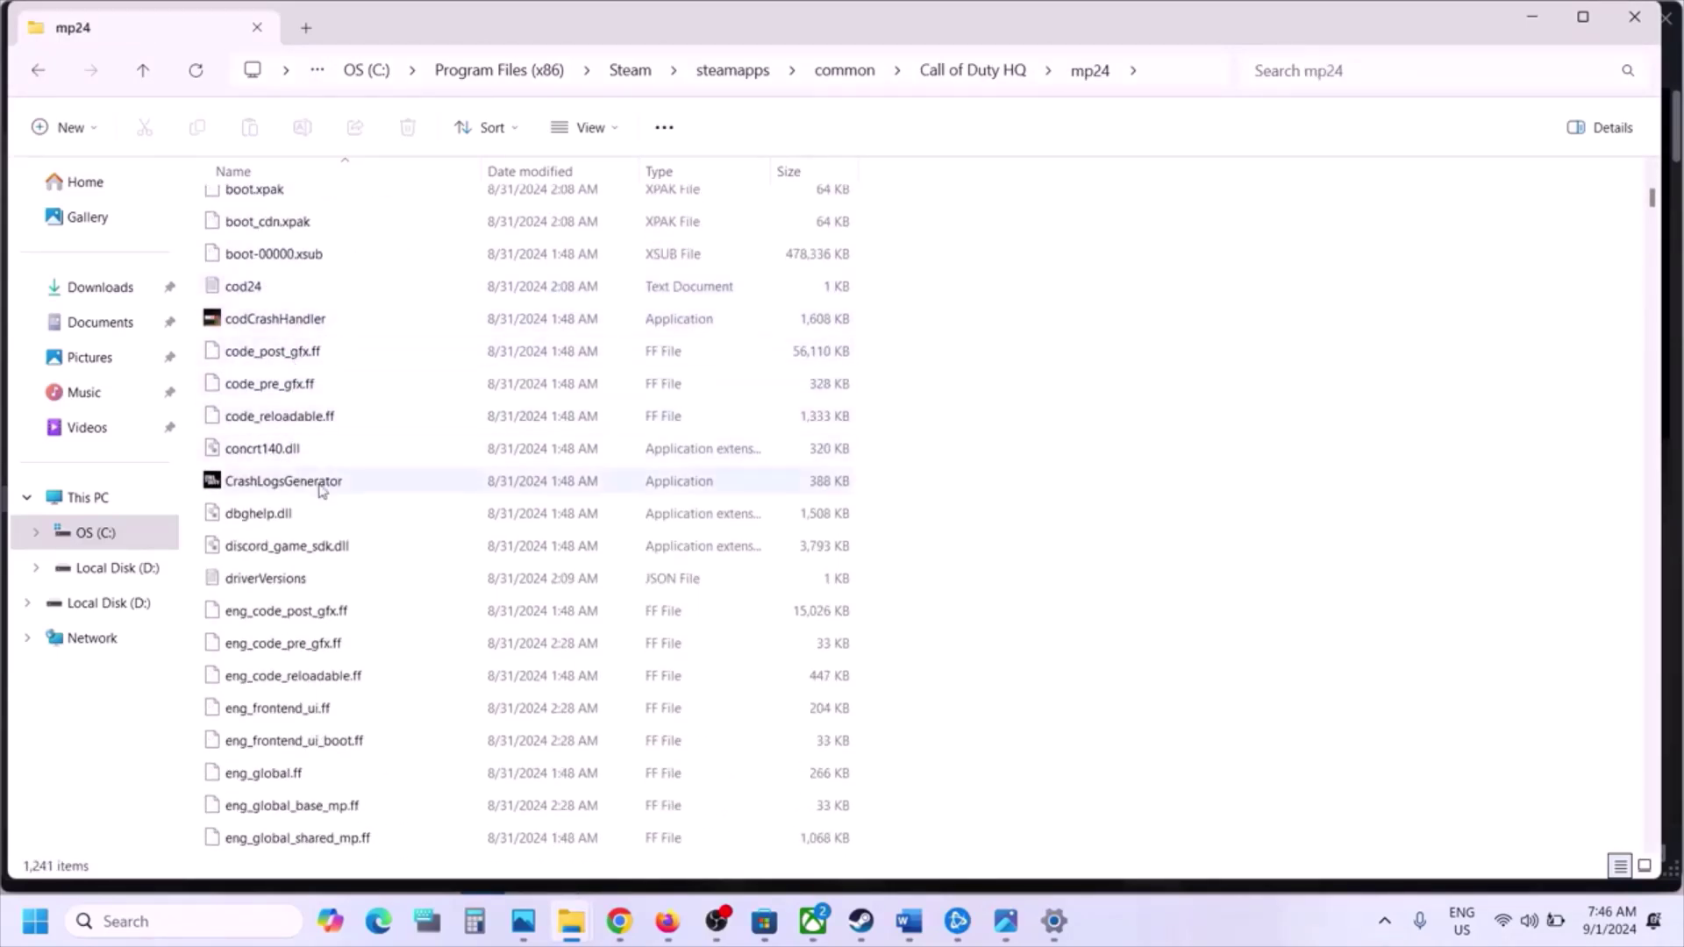
pyautogui.scroll(-20, 319, 482)
pyautogui.scroll(-20, 320, 491)
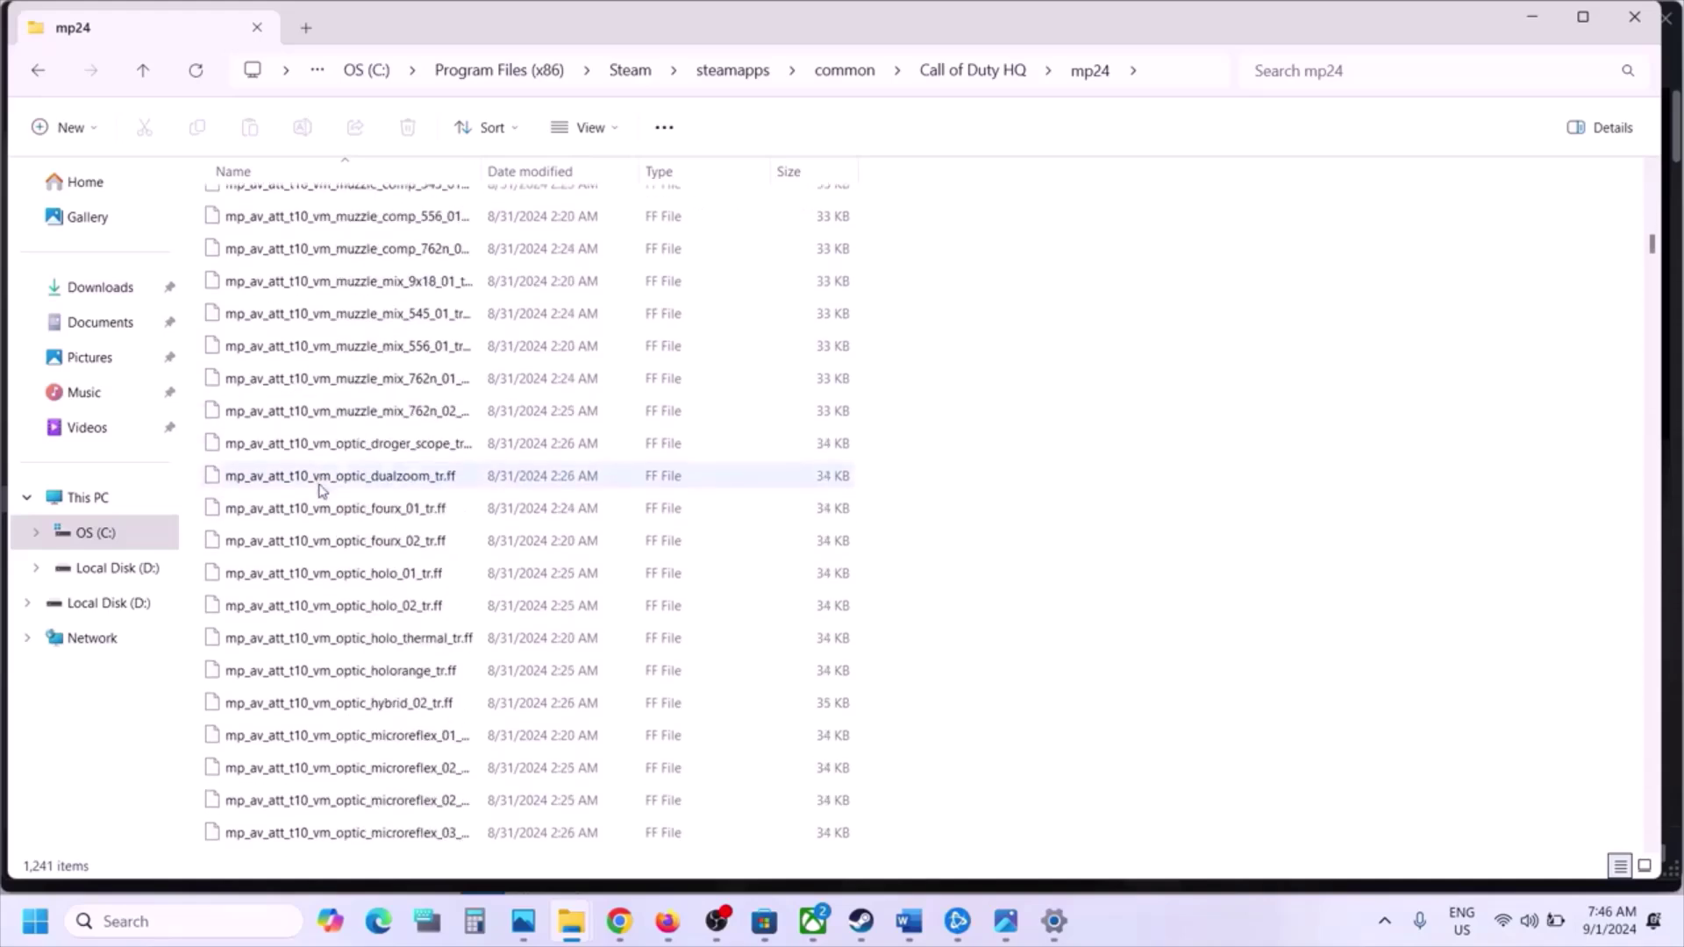
pyautogui.scroll(-4, 319, 490)
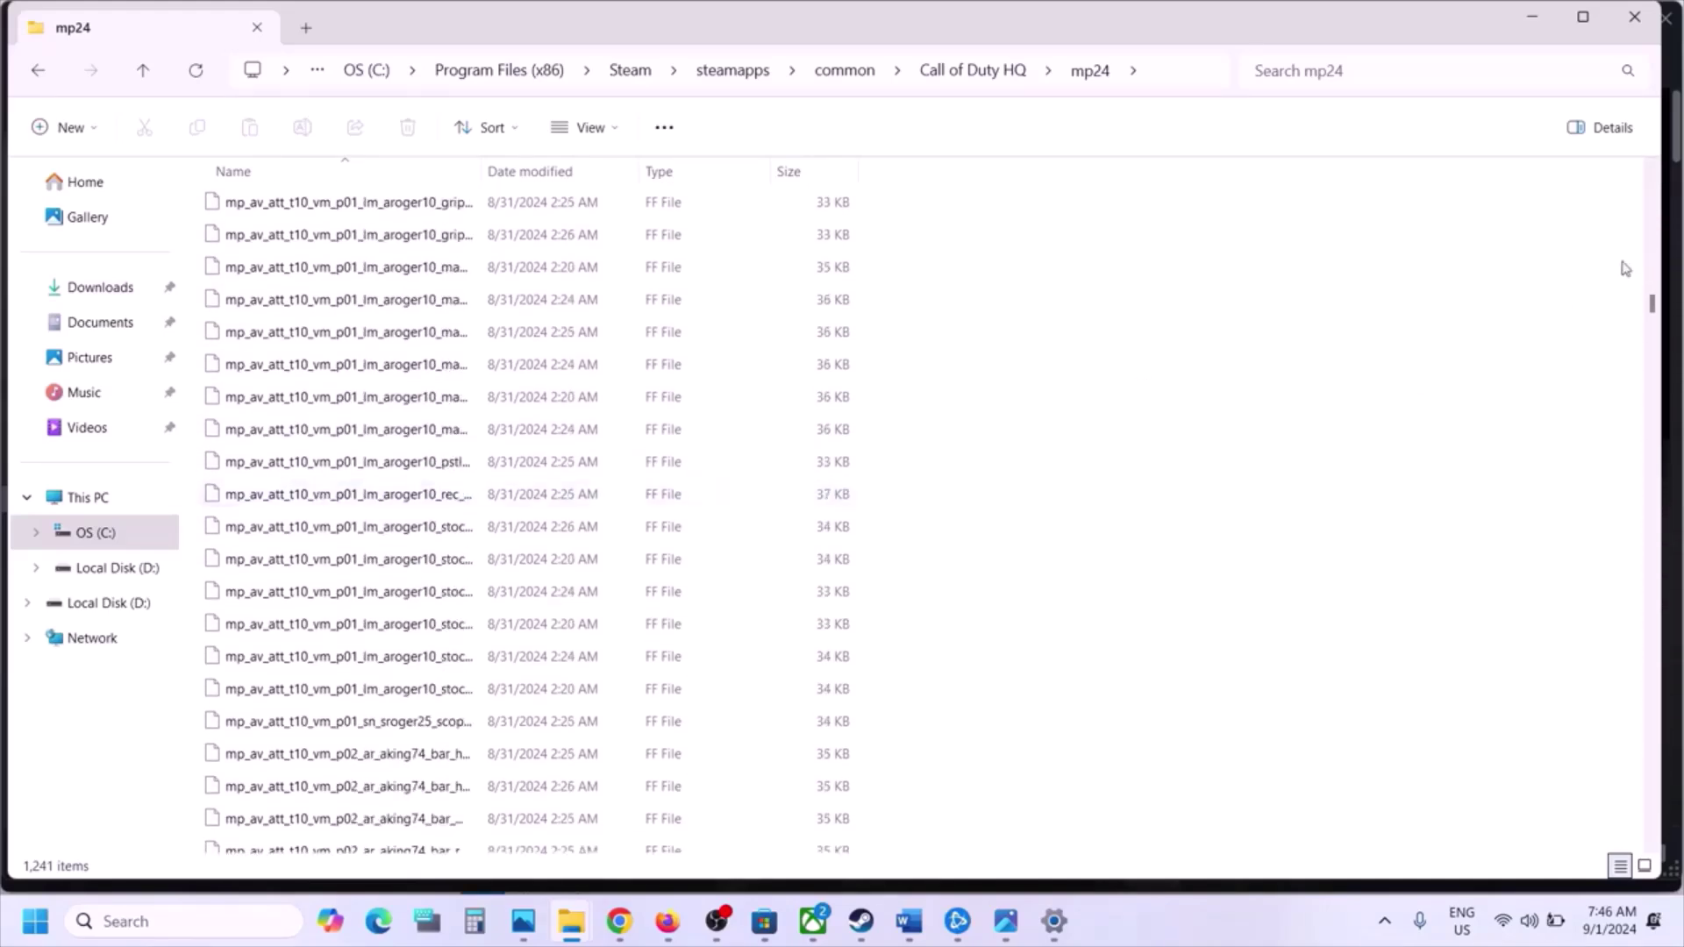
pyautogui.moveTo(1658, 243)
pyautogui.mouseDown()
pyautogui.moveTo(1653, 186)
pyautogui.moveTo(1653, 237)
pyautogui.moveTo(1652, 202)
pyautogui.moveTo(1652, 217)
pyautogui.mouseUp()
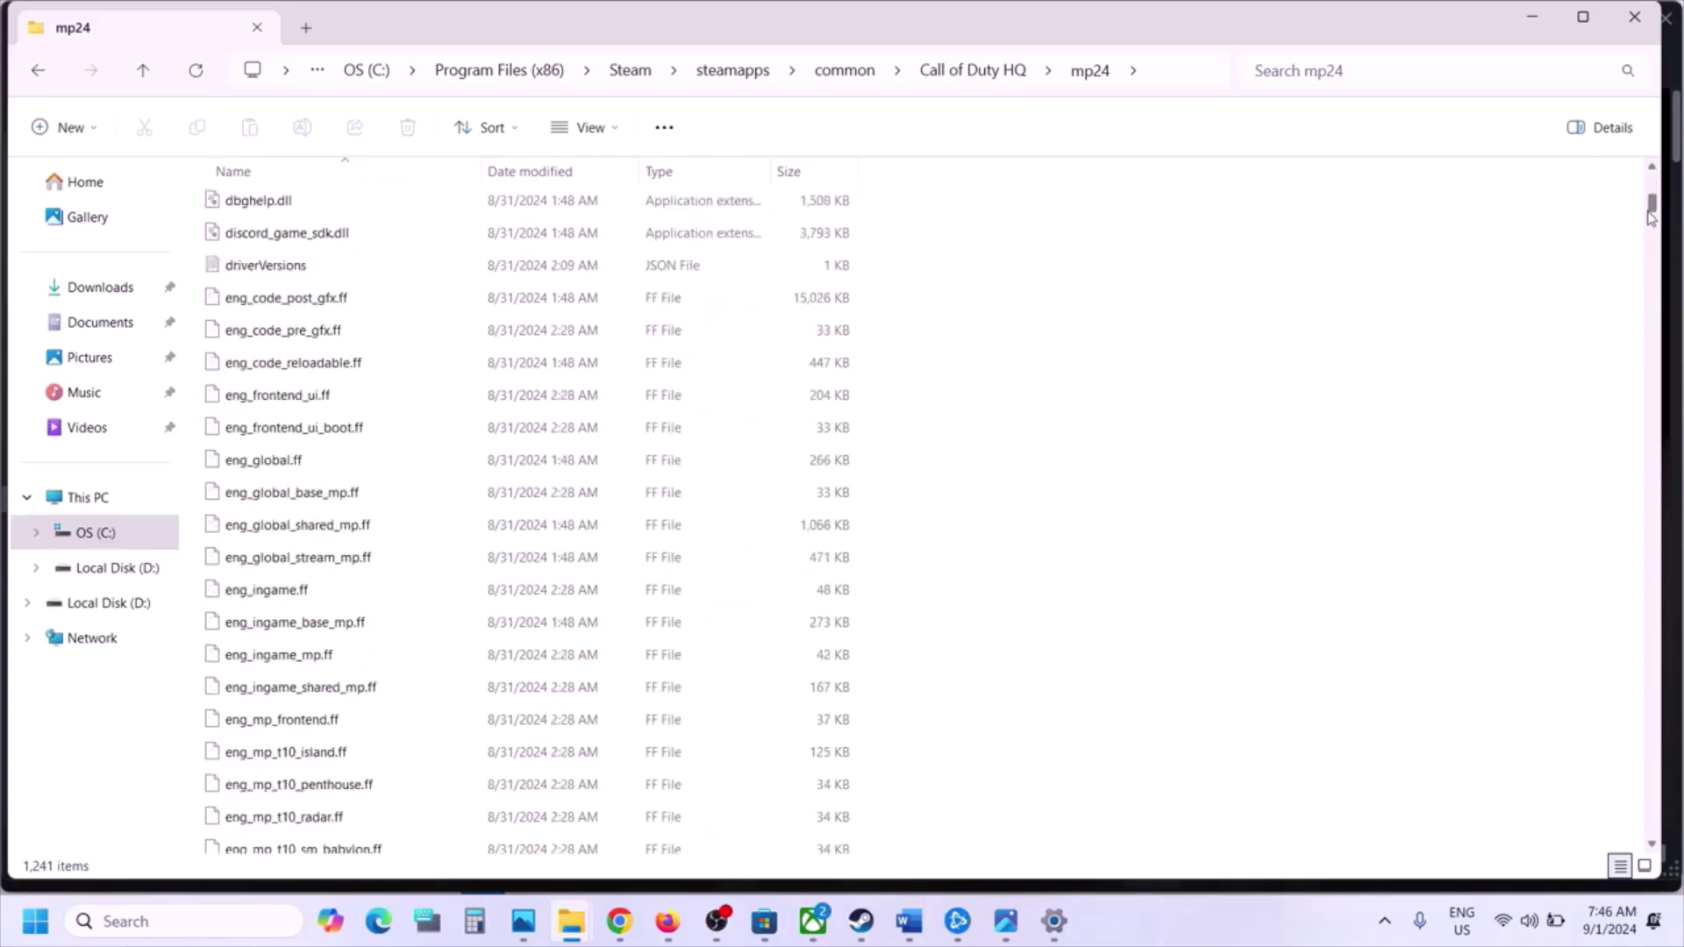
pyautogui.scroll(6, 697, 436)
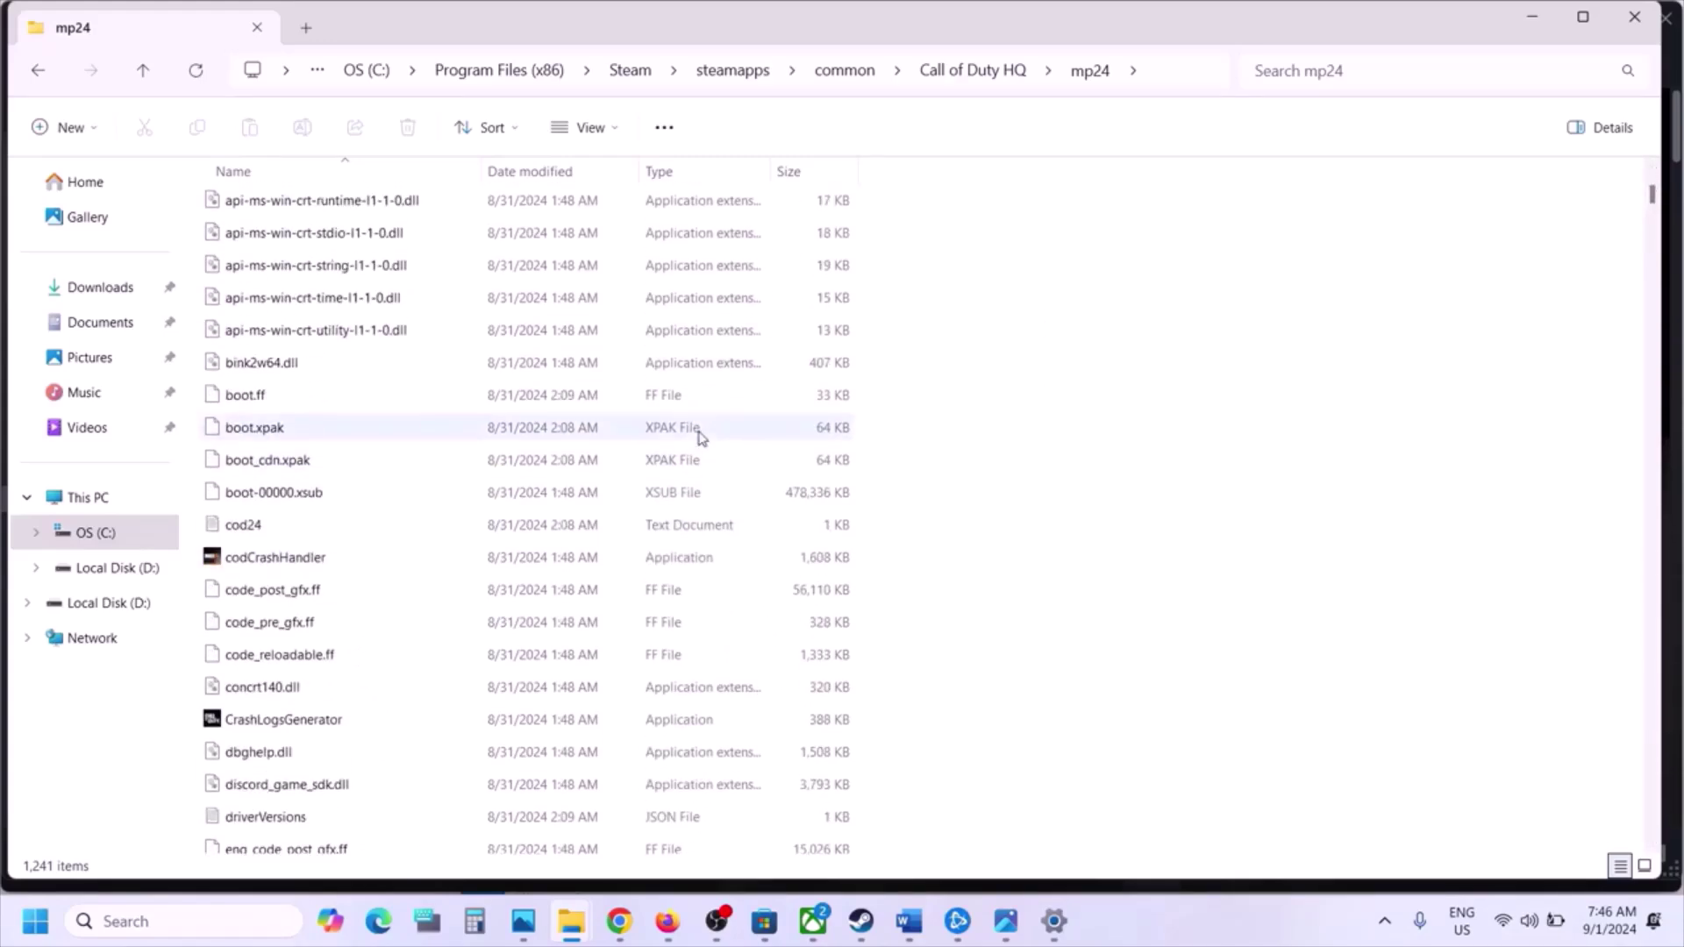
pyautogui.scroll(-15, 699, 436)
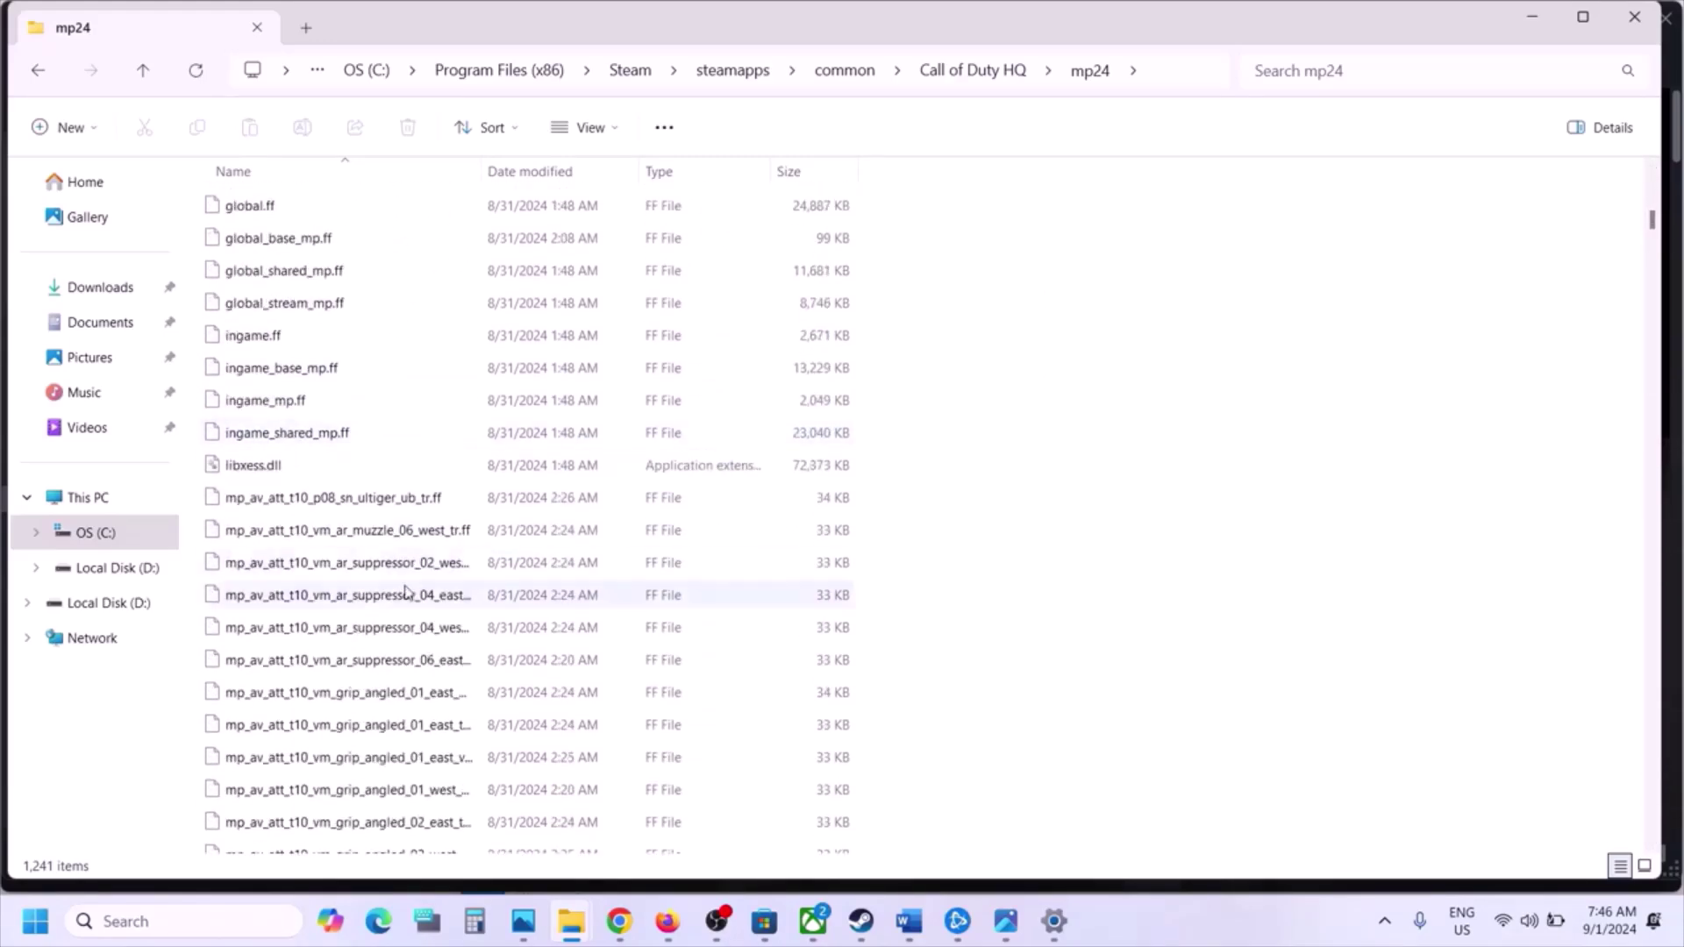
pyautogui.click(405, 593)
pyautogui.write('cod')
pyautogui.press('Down')
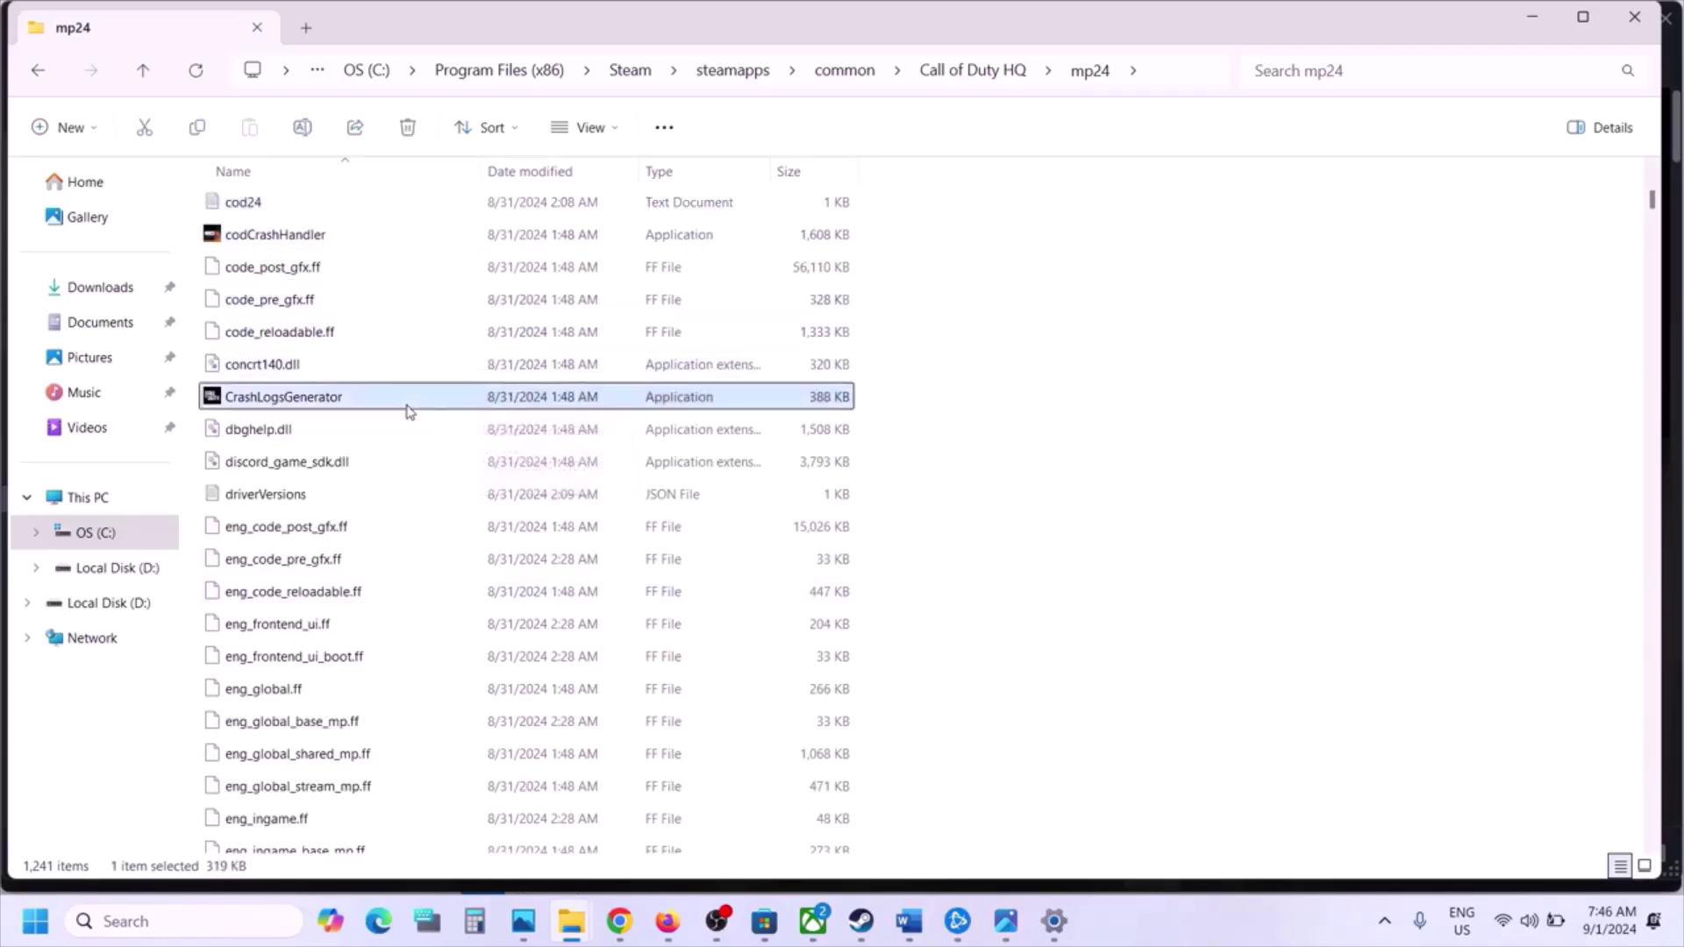
pyautogui.scroll(-4, 406, 411)
pyautogui.scroll(-10, 408, 411)
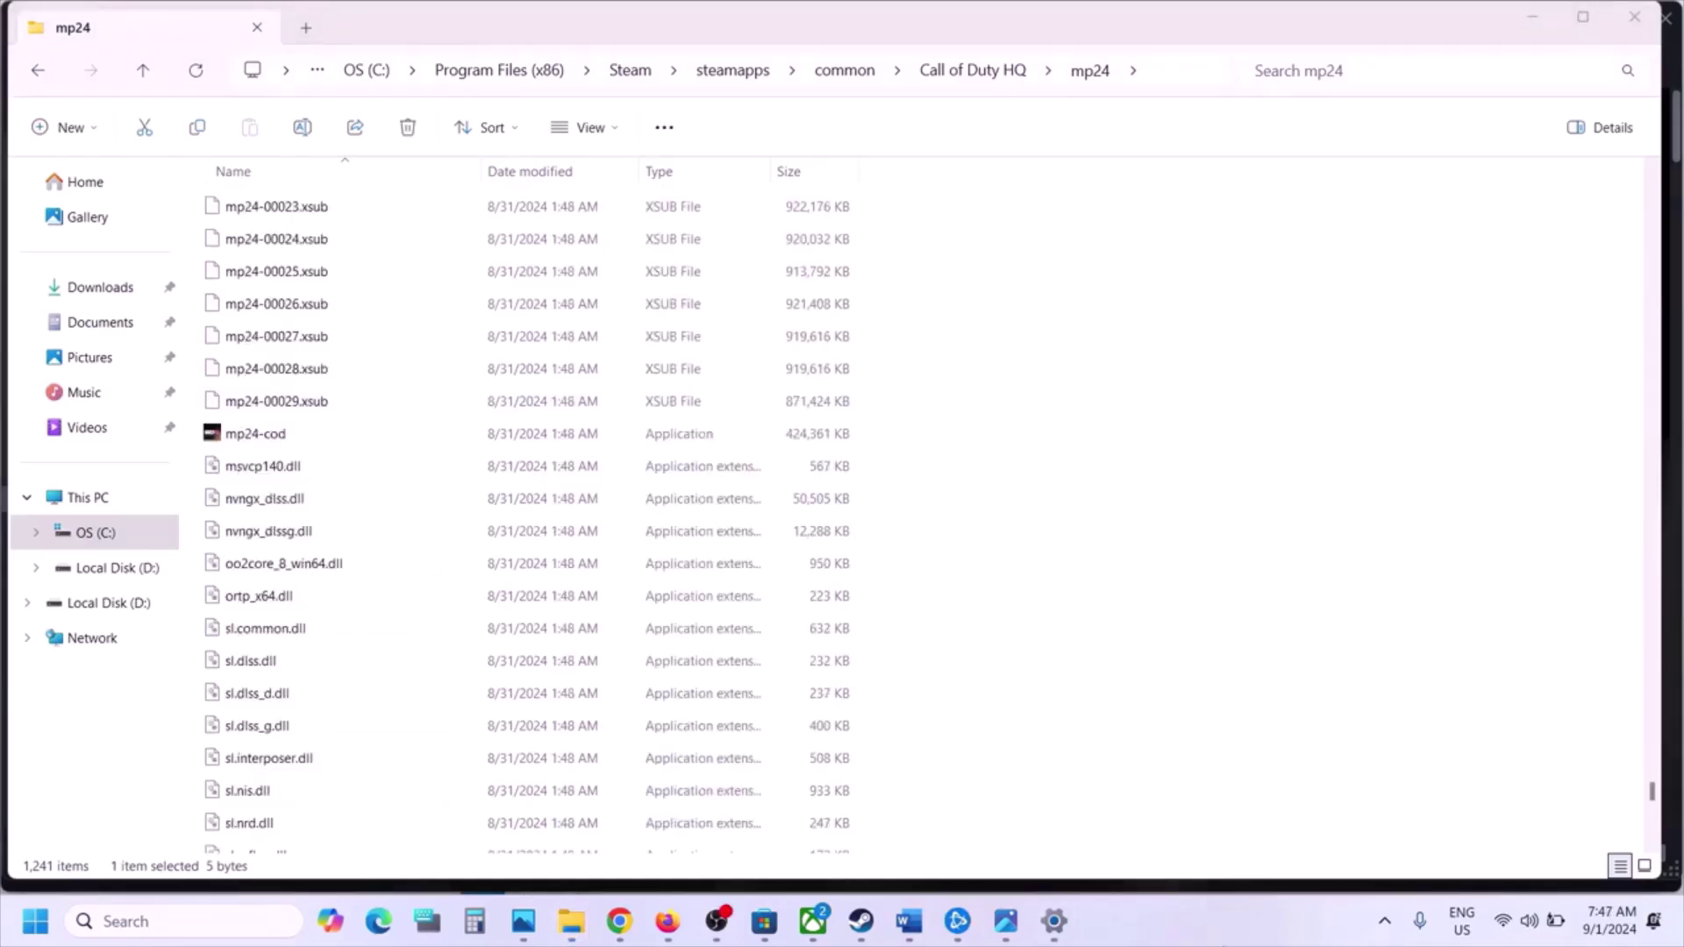
# Review the compatibility settings of the mp24-cod application and accept them with every option unchecked
pyautogui.click(273, 445)
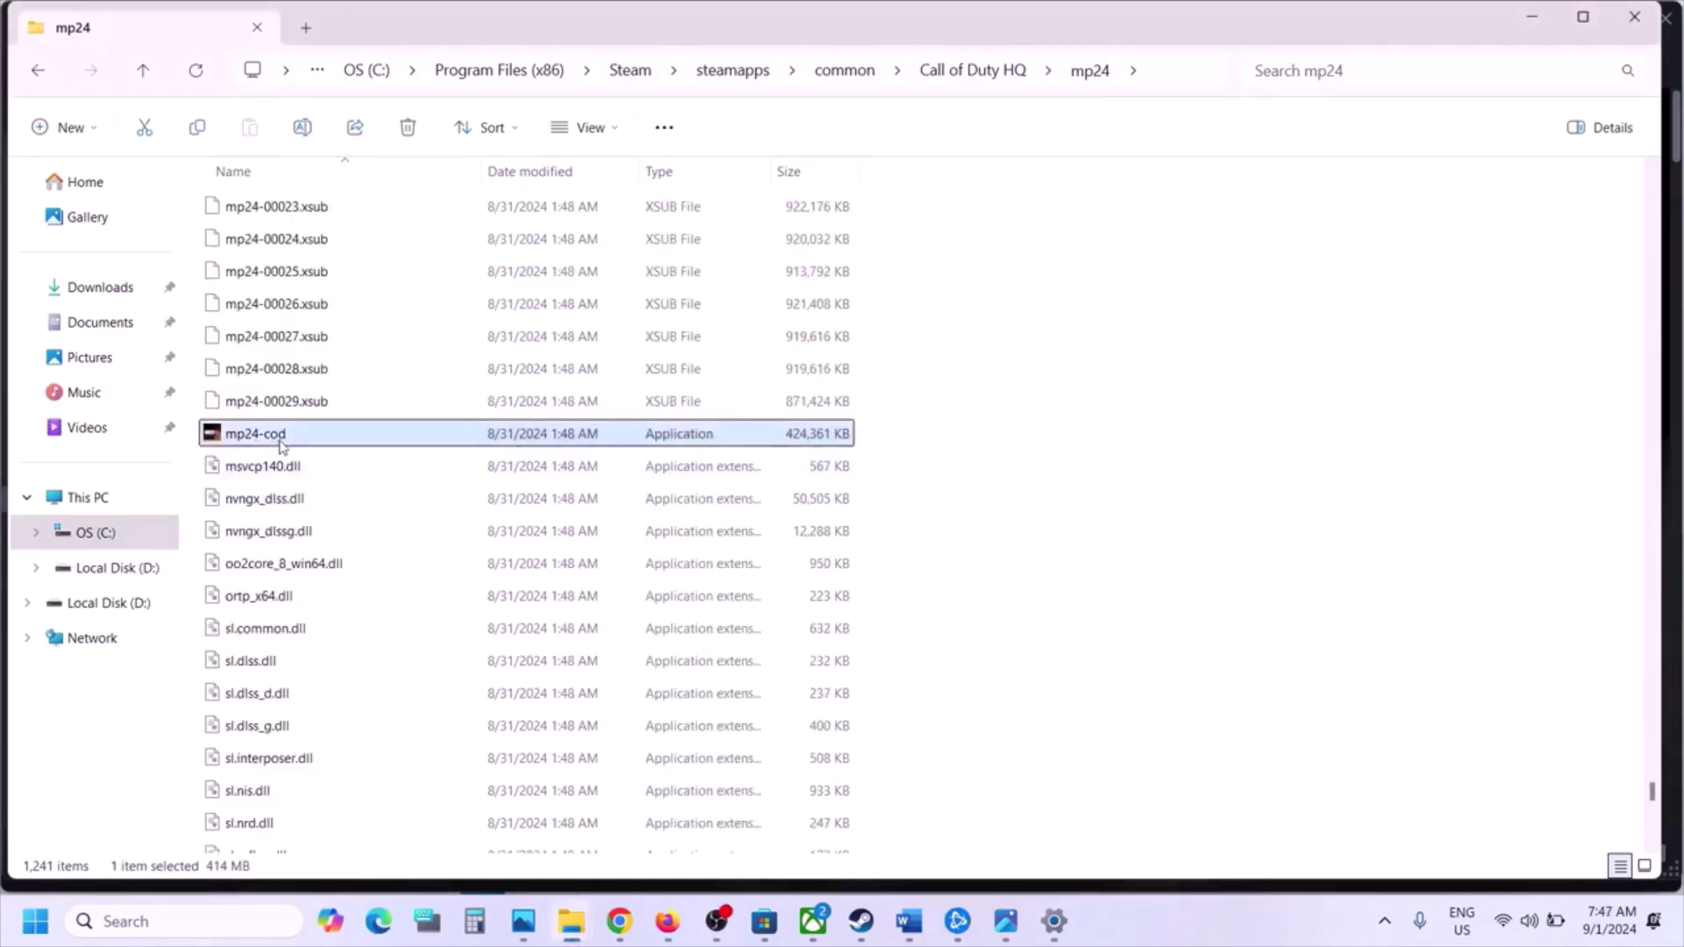
pyautogui.rightClick(277, 435)
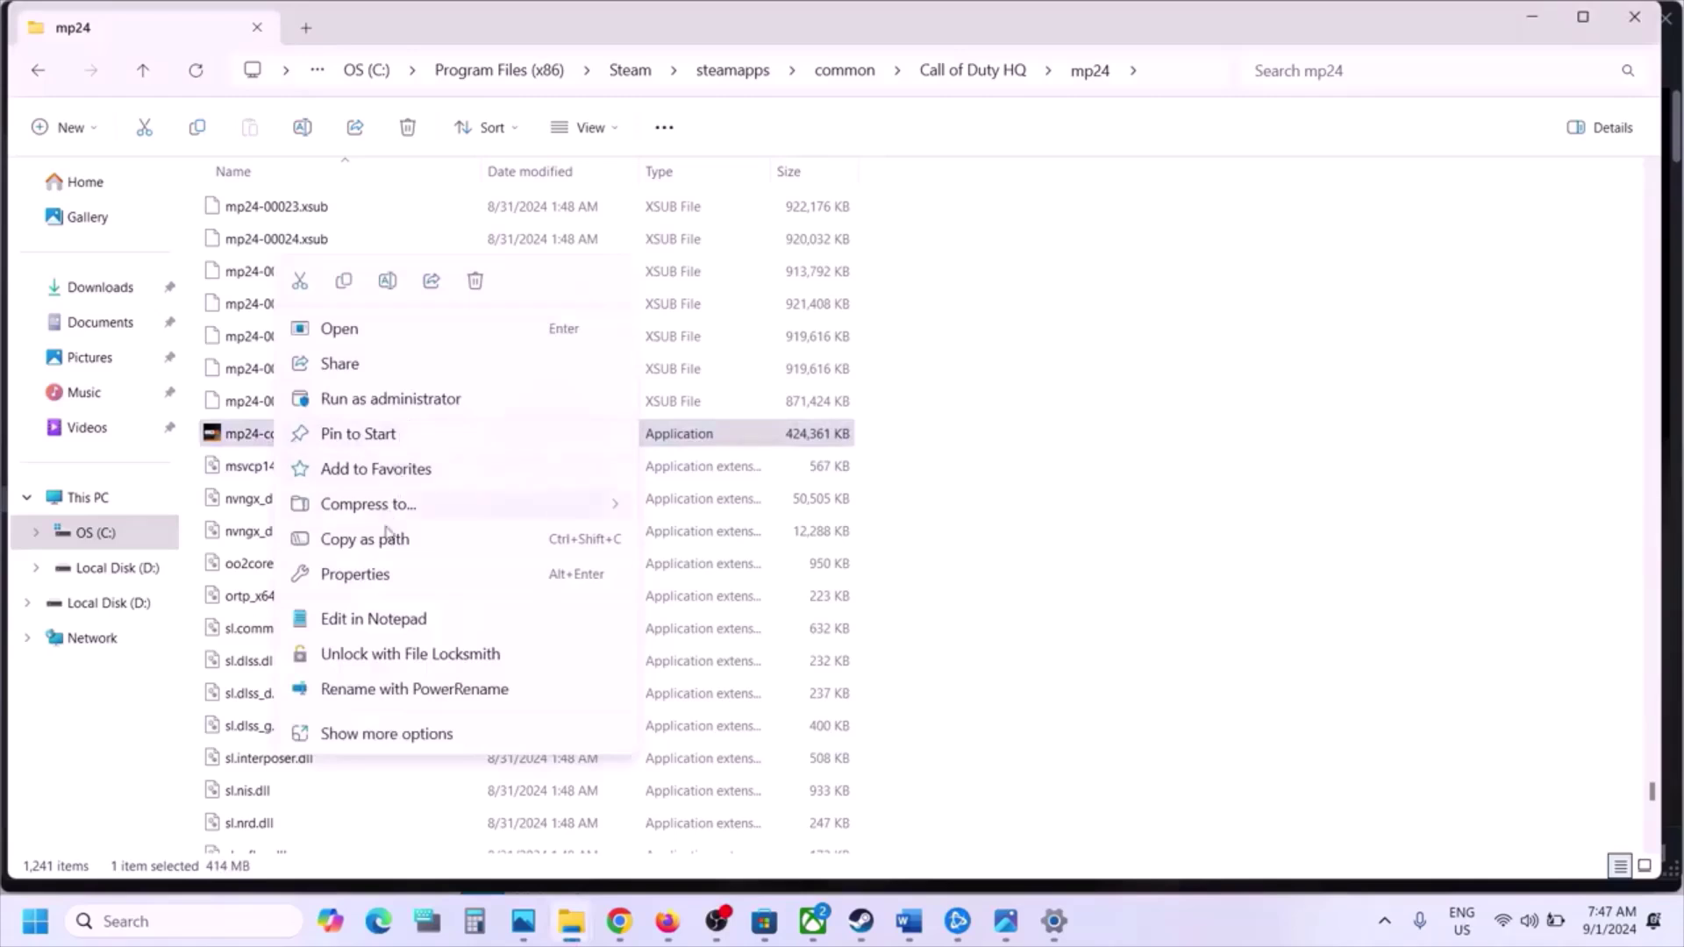
pyautogui.click(378, 581)
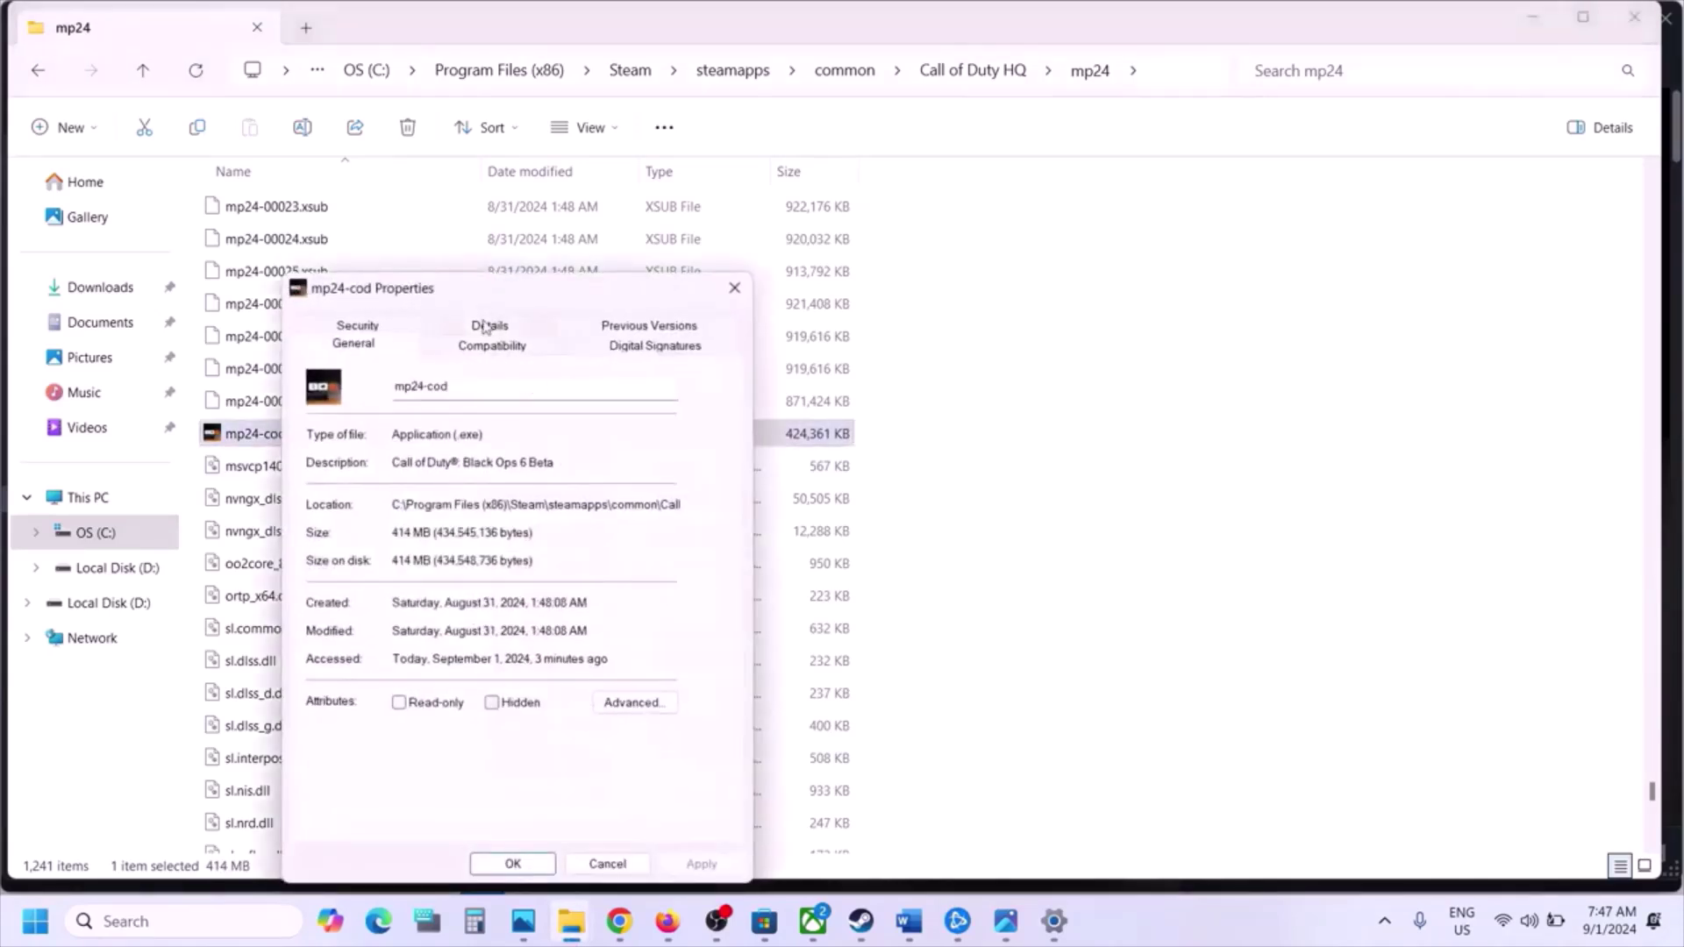
pyautogui.click(465, 349)
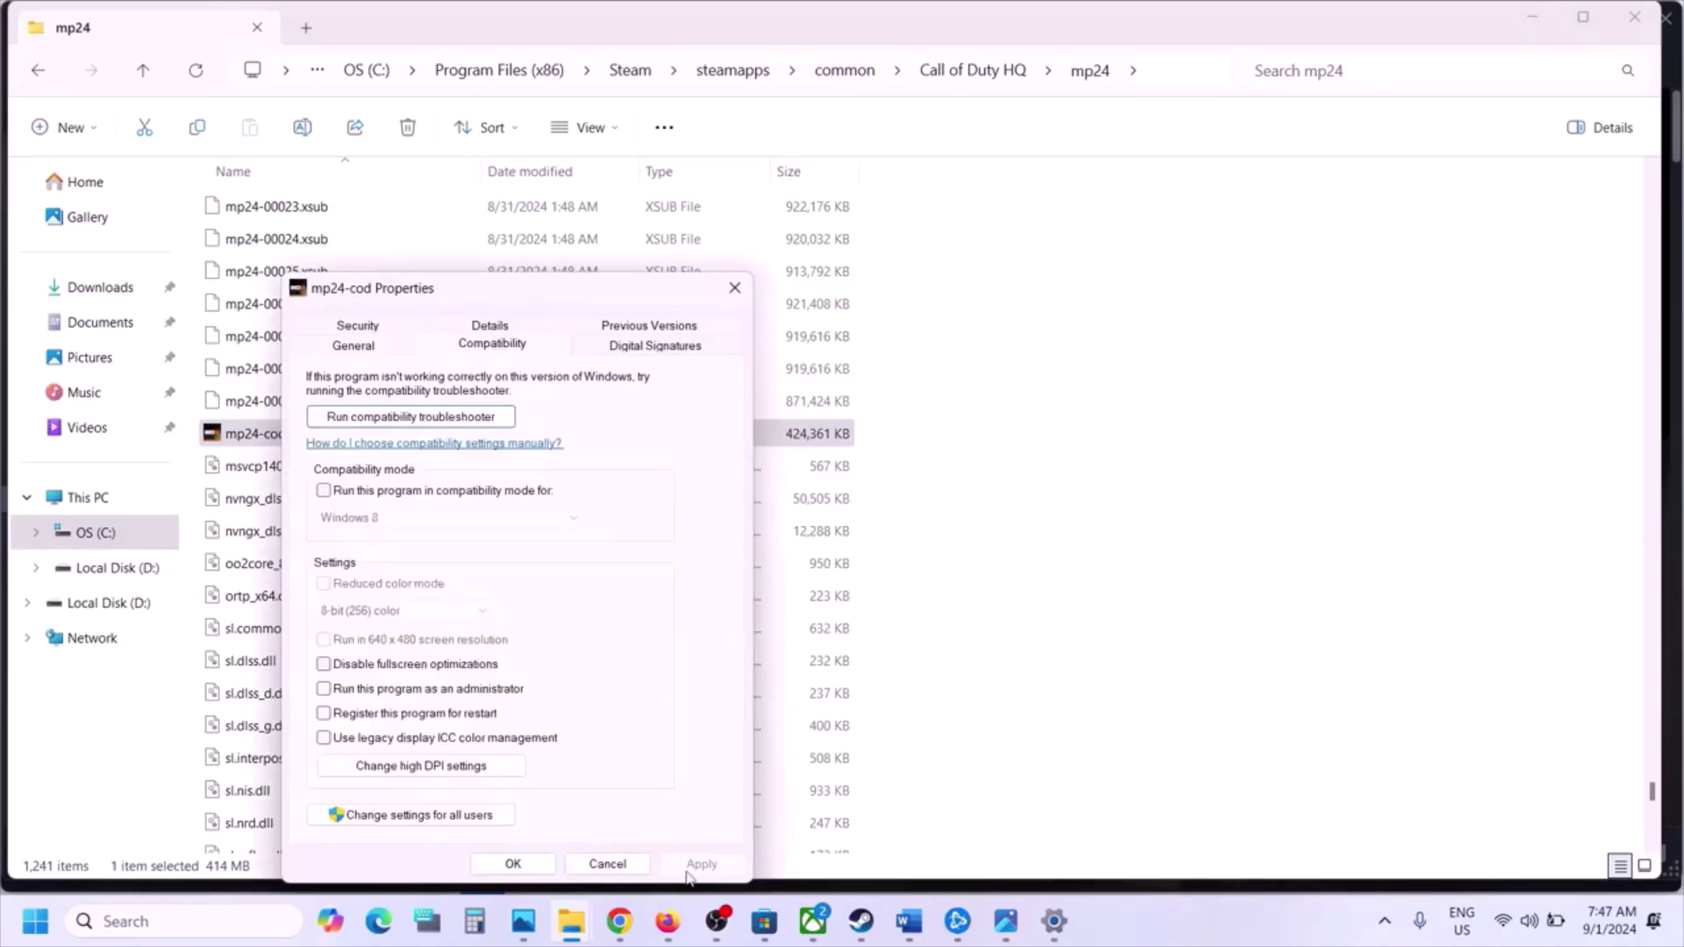
pyautogui.click(510, 869)
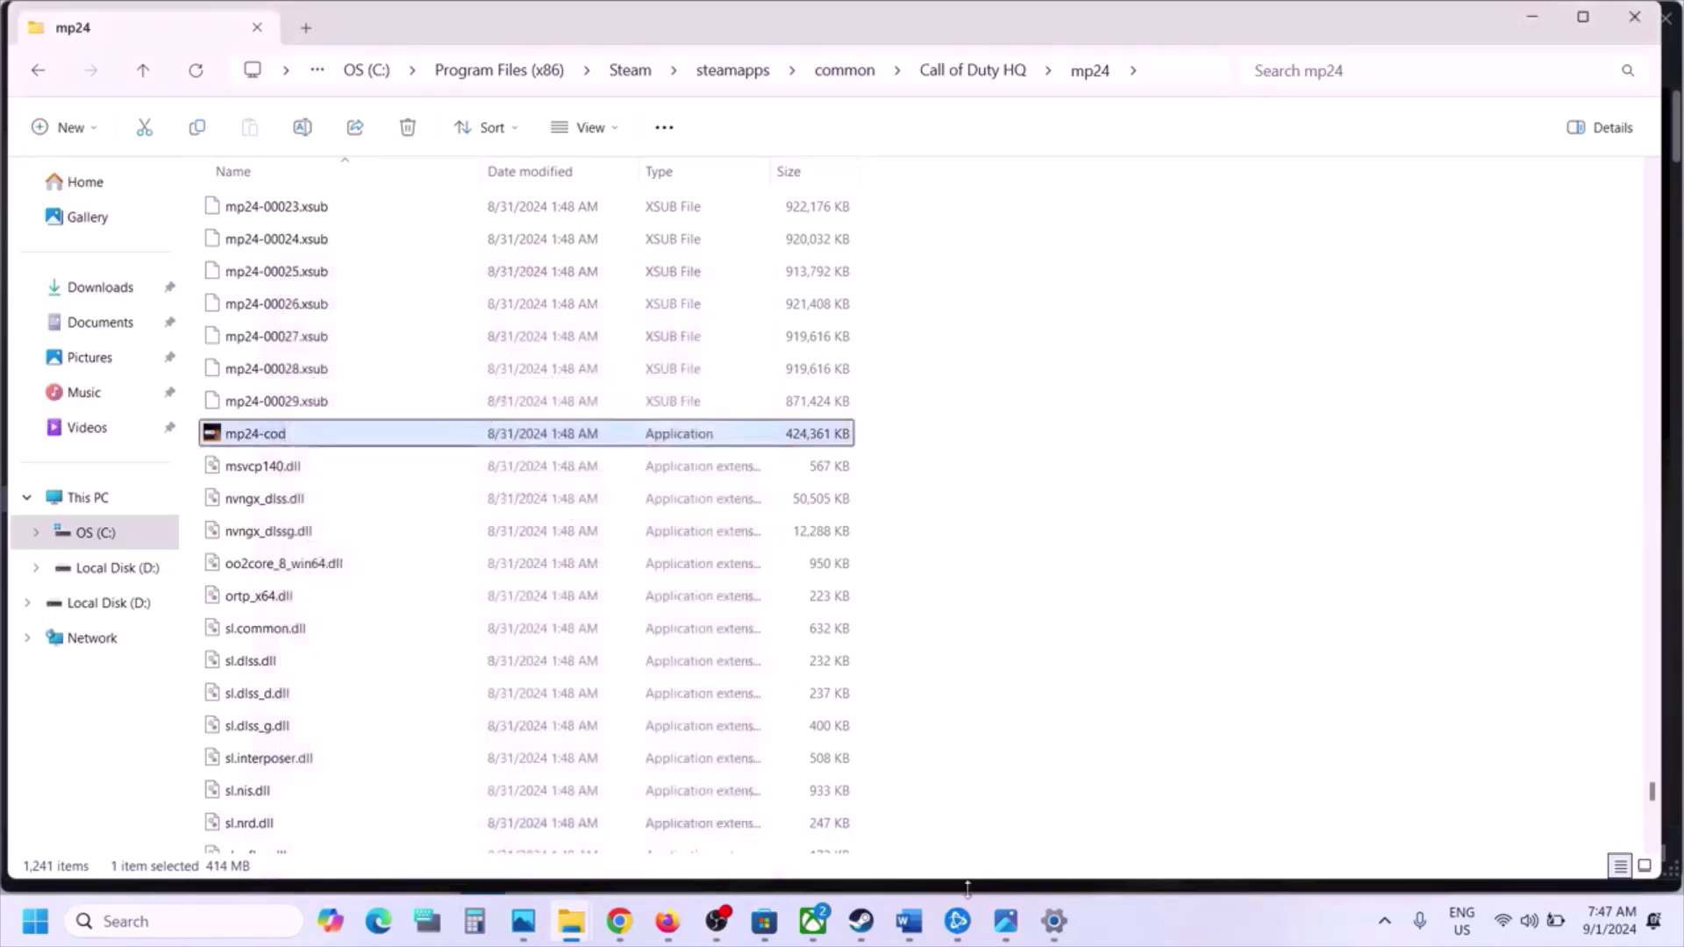
# Switch to the Word document and highlight the Step 11 text about running the game from its installation folder
pyautogui.click(909, 921)
pyautogui.scroll(-3, 594, 594)
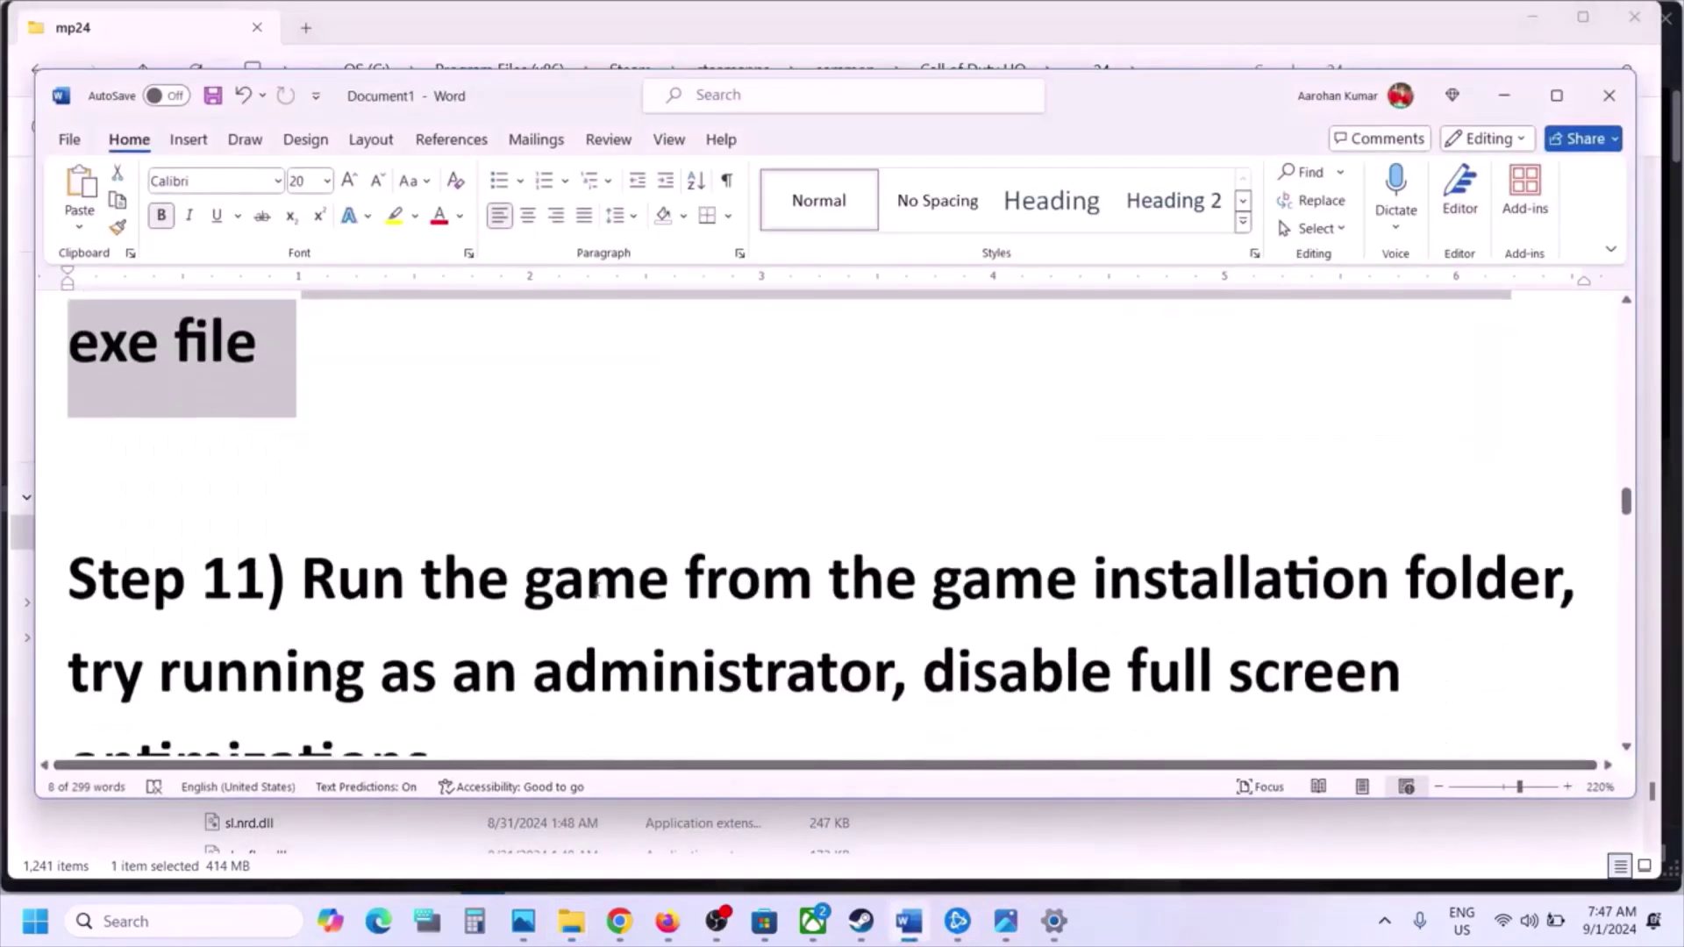
pyautogui.moveTo(303, 500); pyautogui.dragTo(1474, 490)
# Switch to Steam and browse the local files of Call of Duty from the library
pyautogui.click(861, 921)
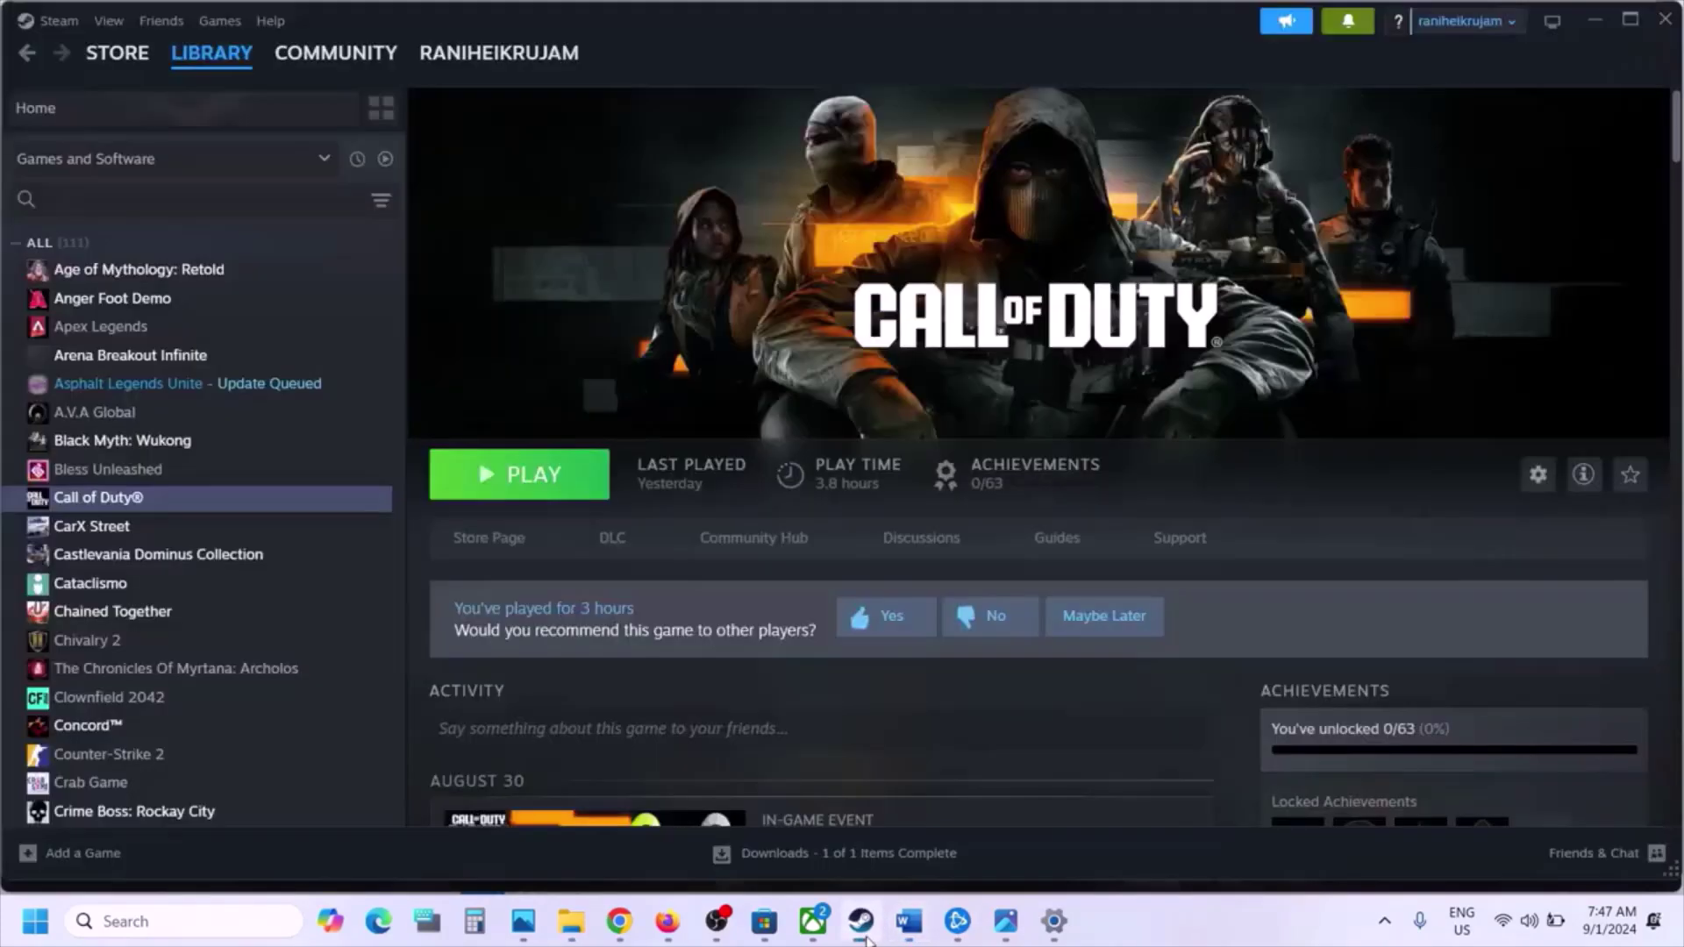
pyautogui.rightClick(165, 506)
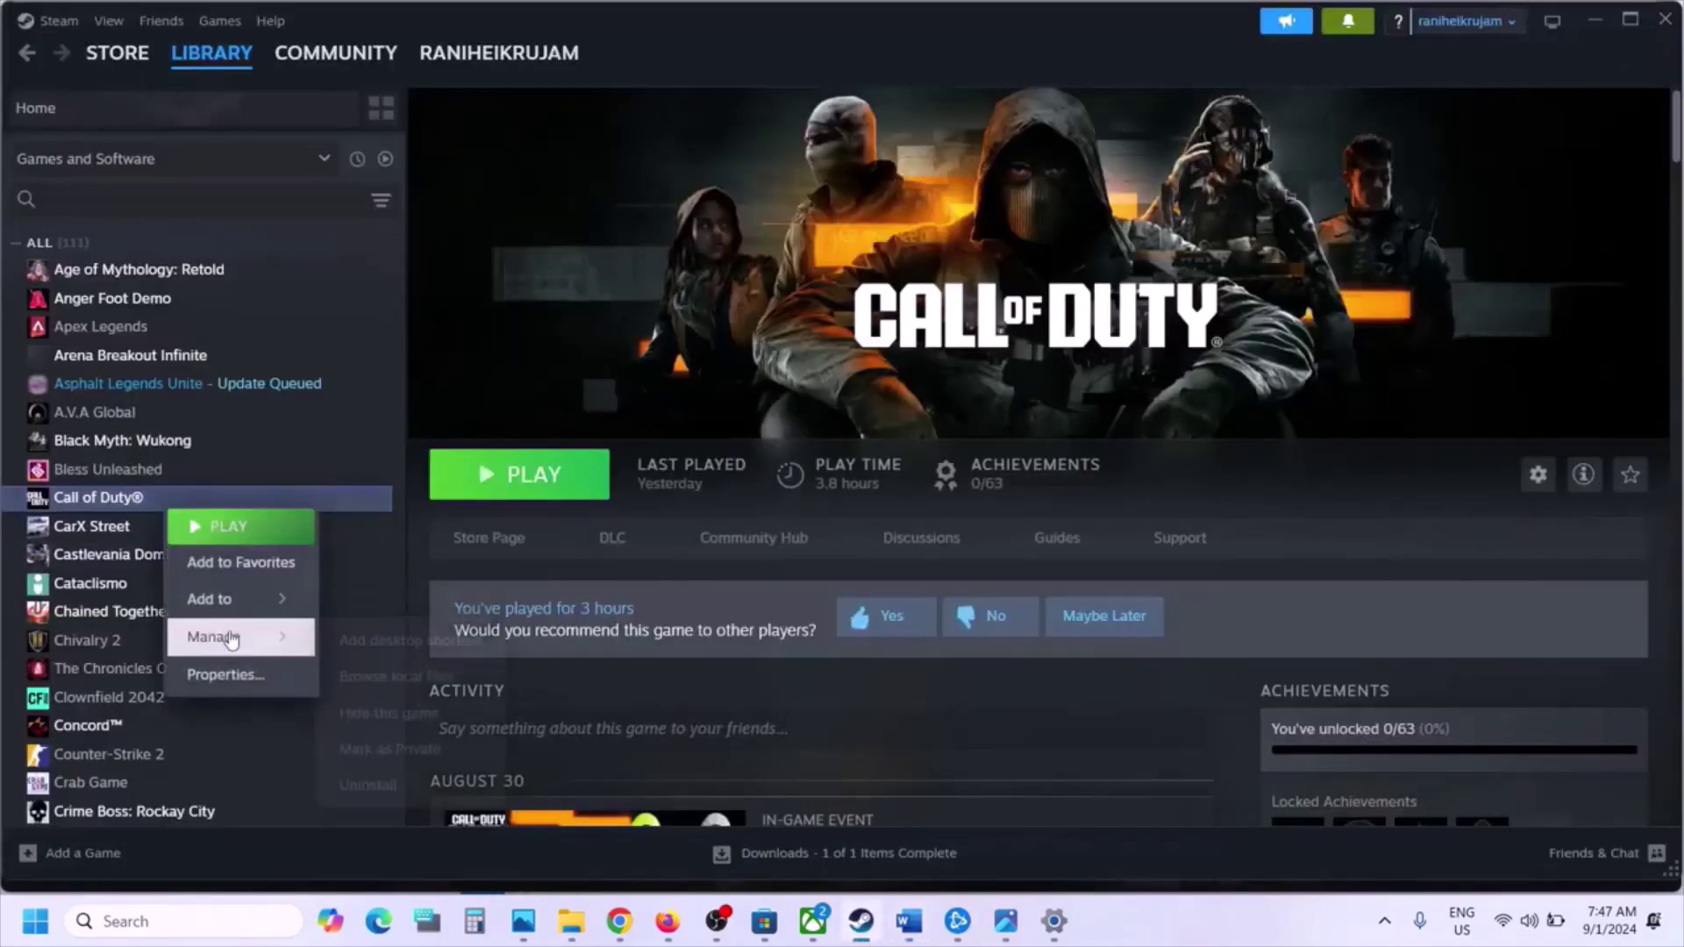
pyautogui.moveTo(231, 640)
pyautogui.click(423, 689)
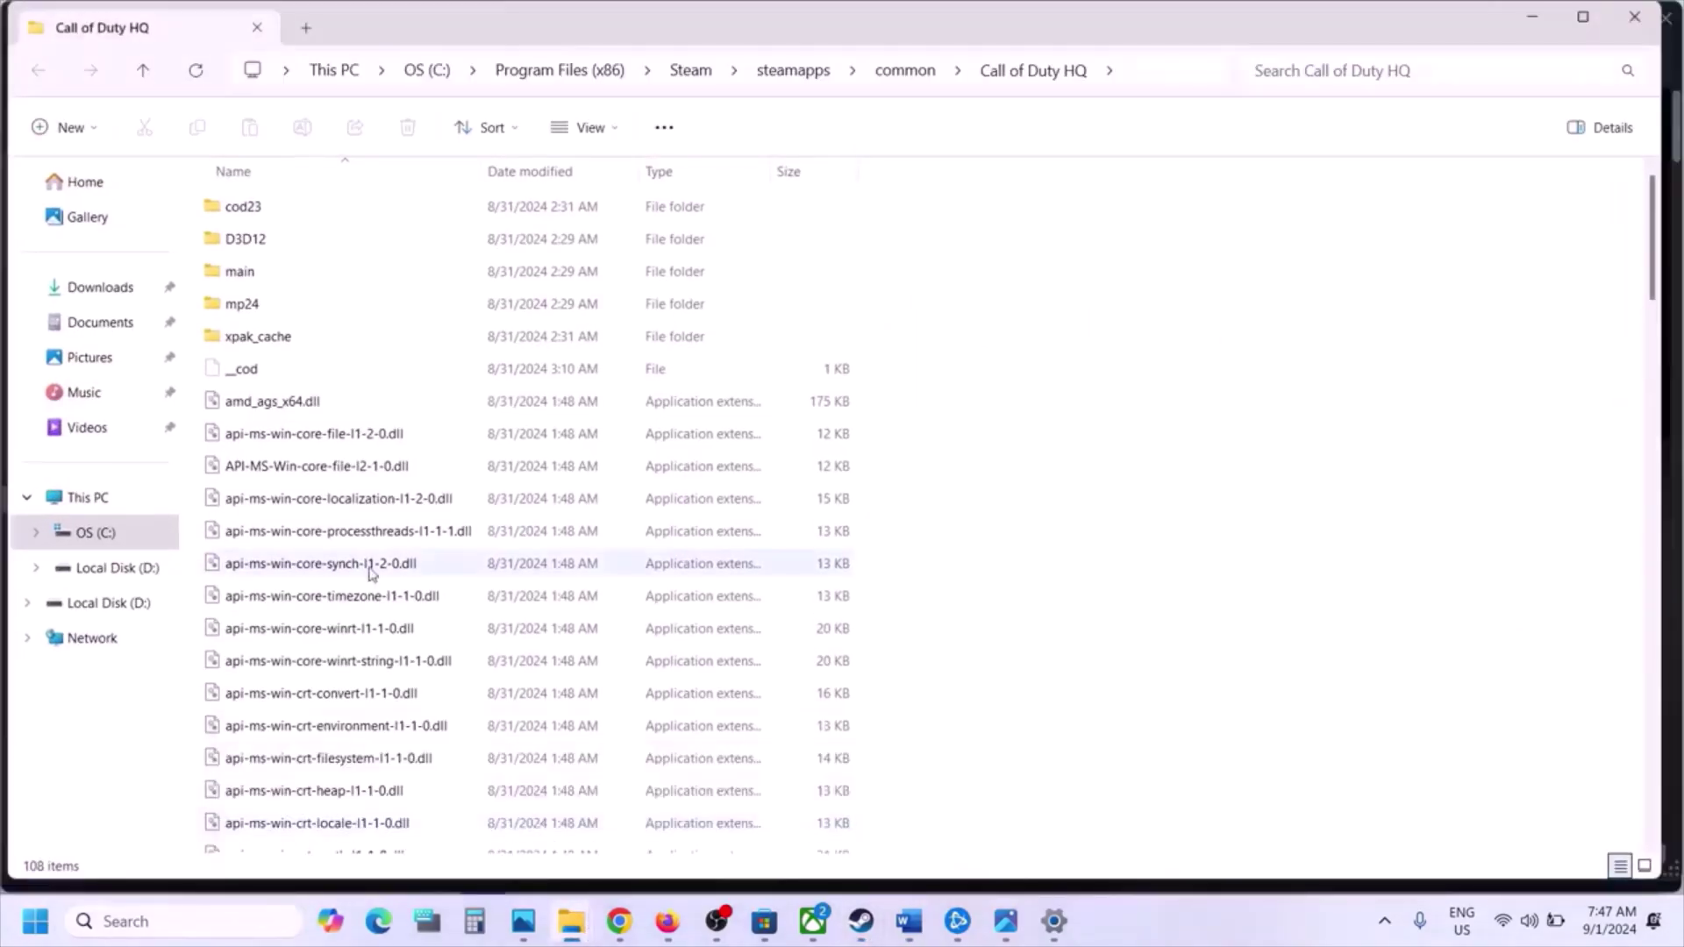
# Set the cod application in the Call of Duty HQ folder to run as an administrator and apply the change
pyautogui.scroll(-12, 369, 566)
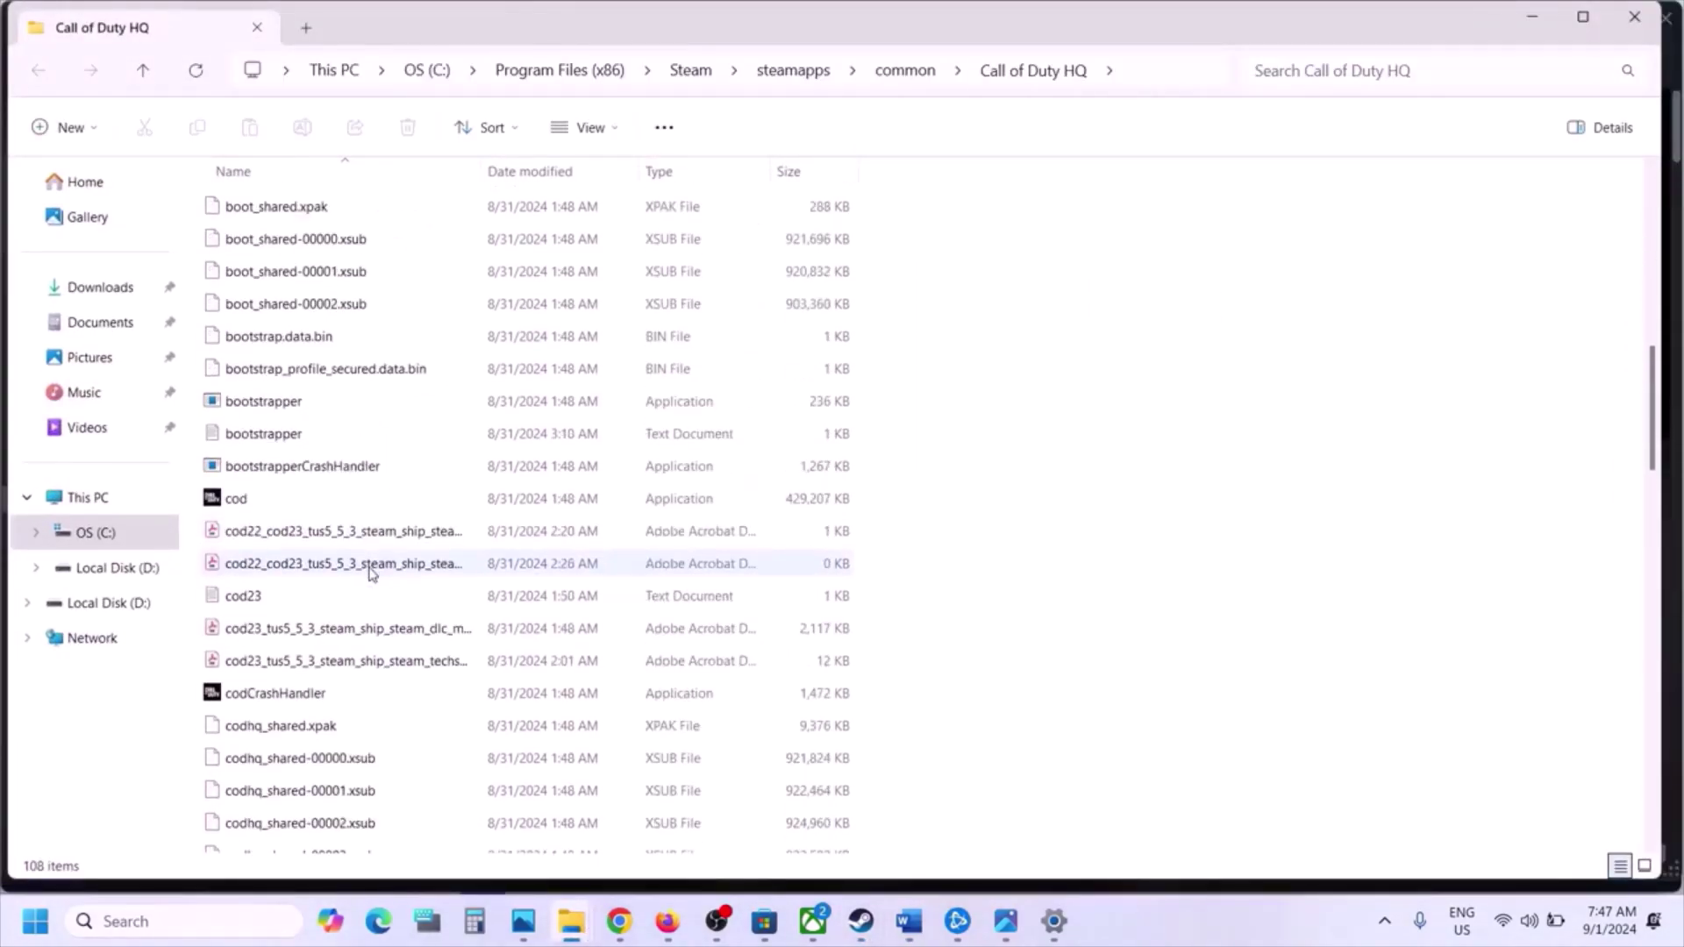
pyautogui.click(228, 502)
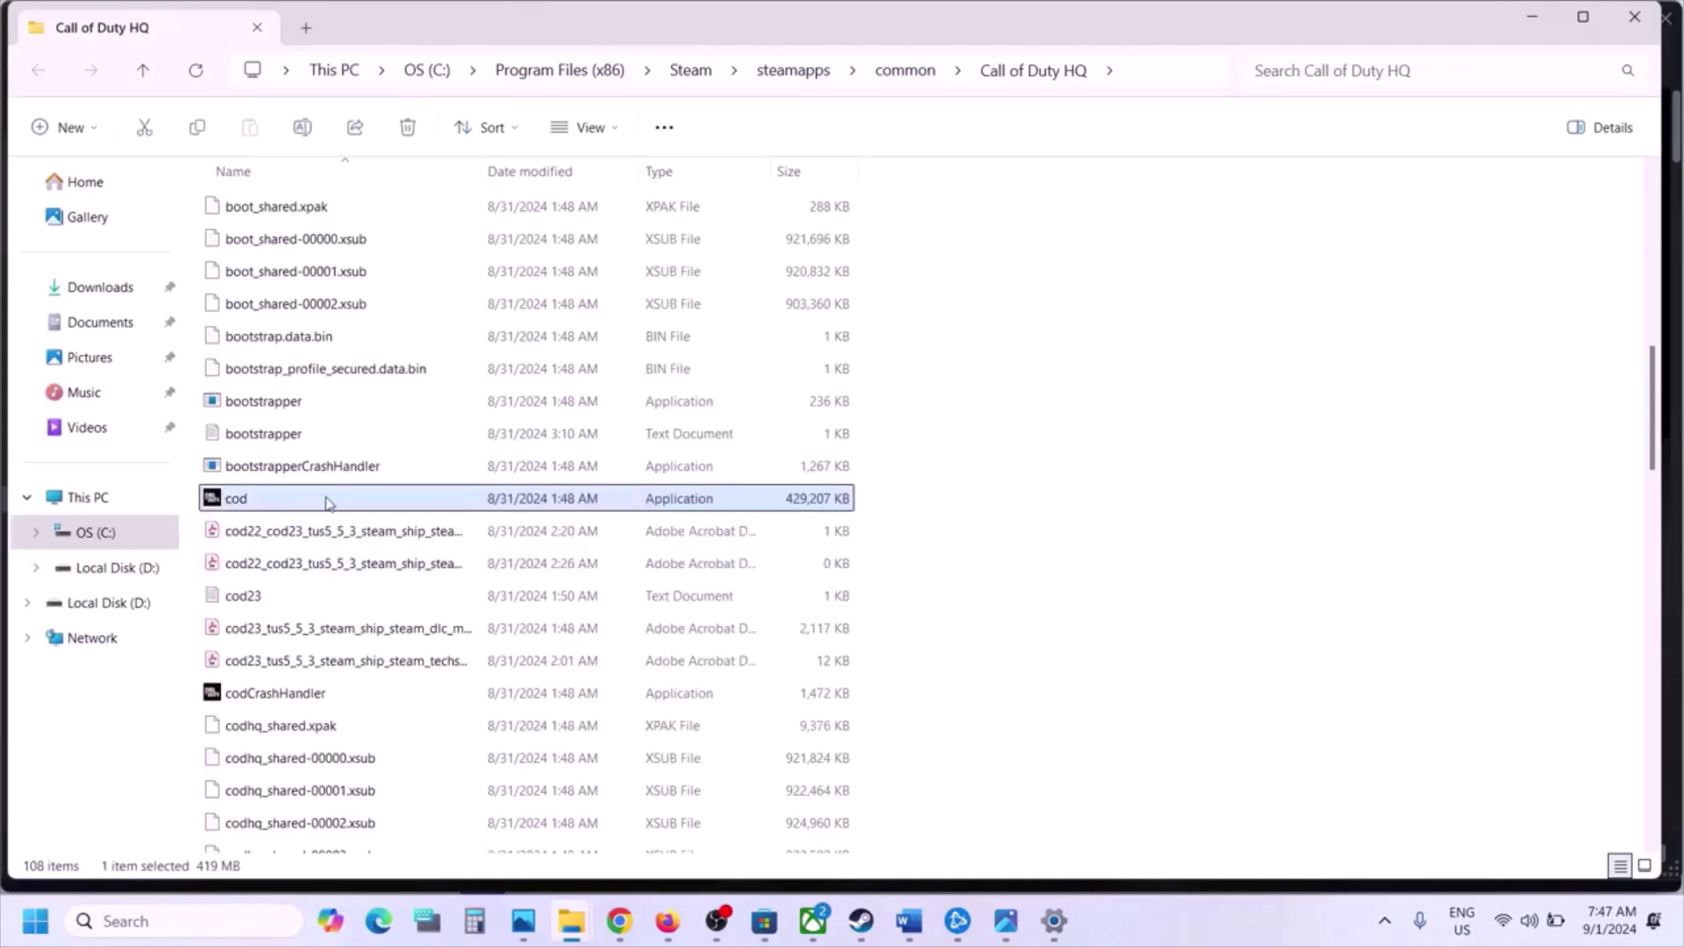
pyautogui.rightClick(294, 505)
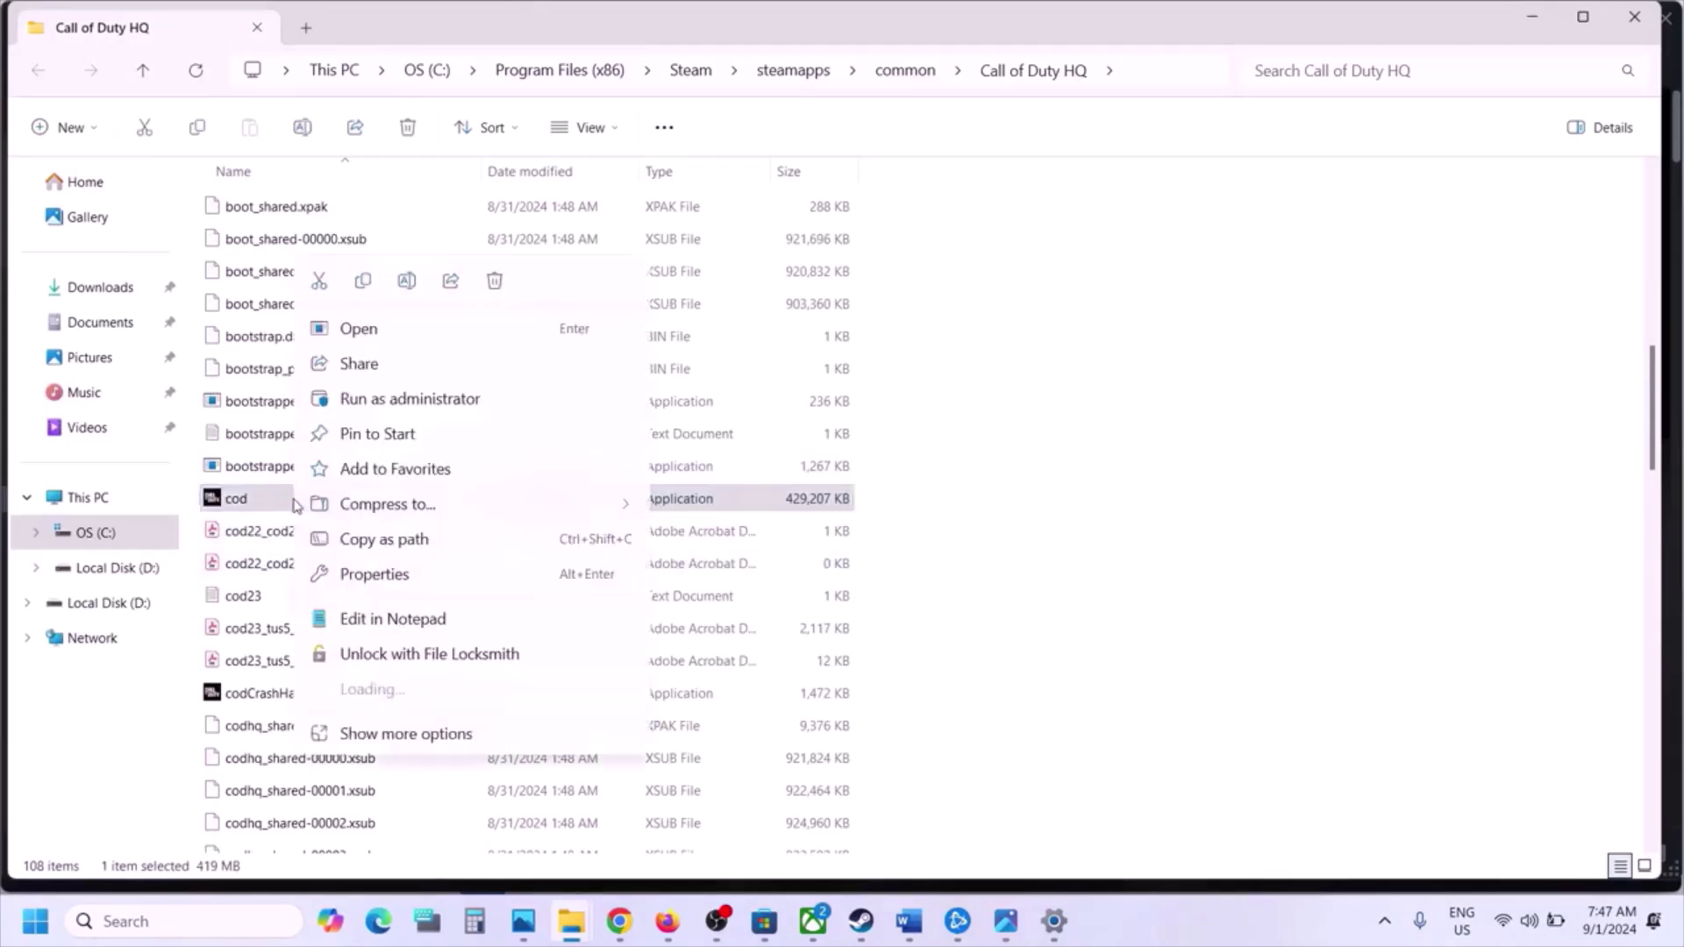
pyautogui.click(374, 574)
pyautogui.click(500, 349)
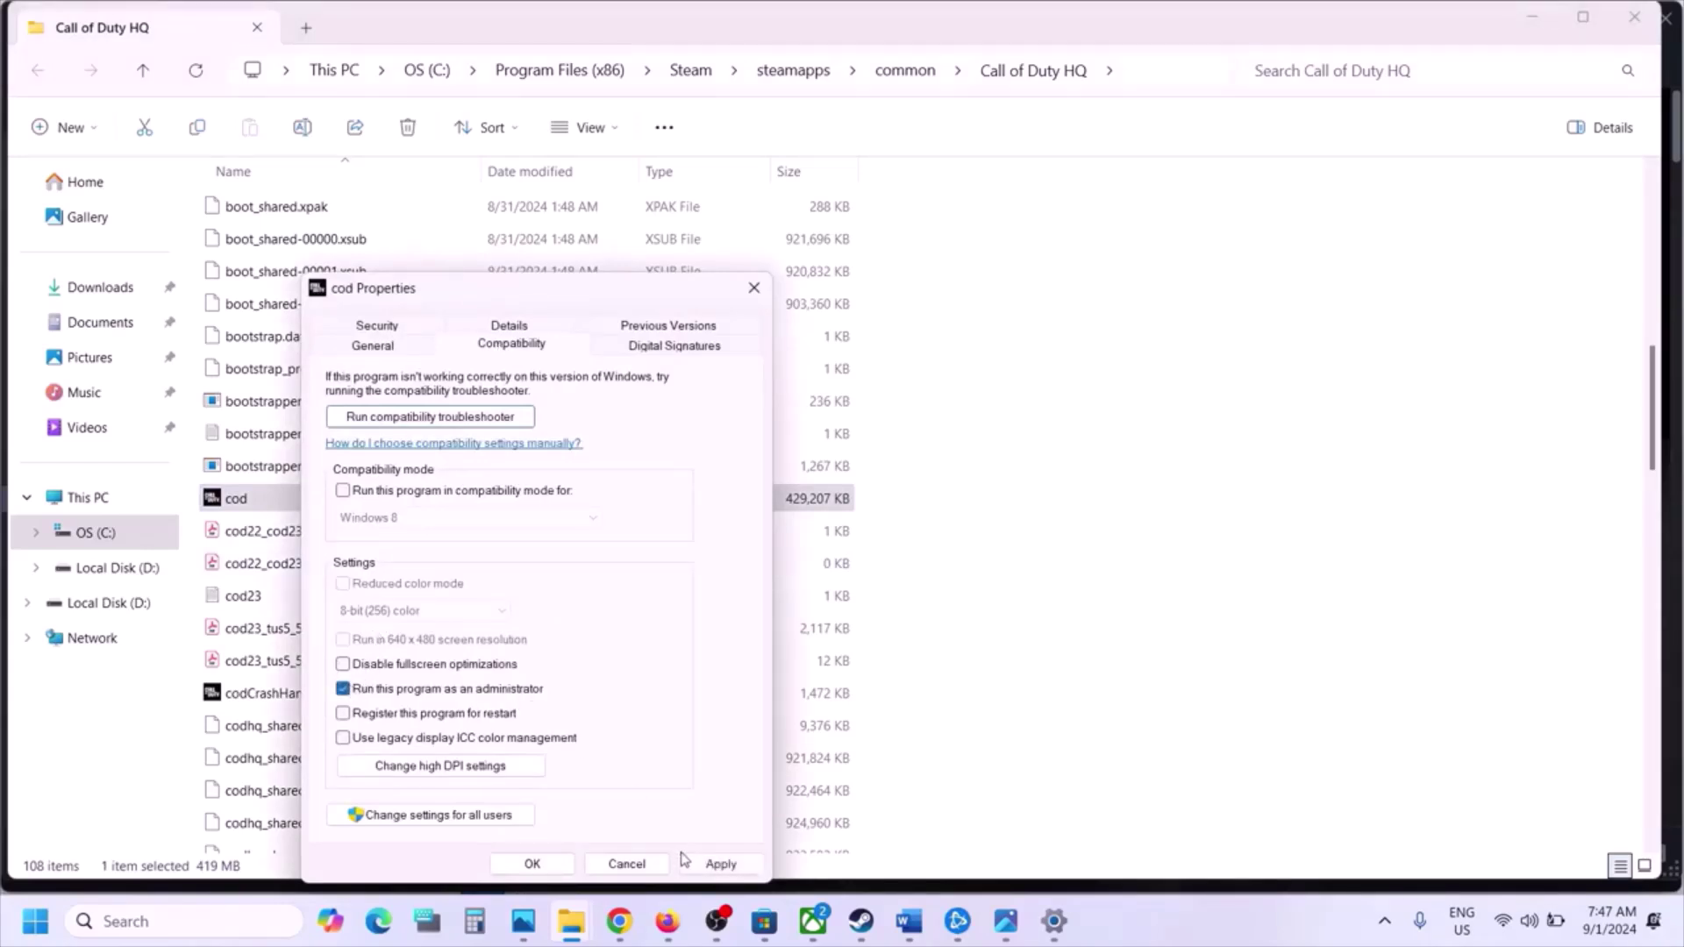
pyautogui.click(718, 863)
pyautogui.click(532, 864)
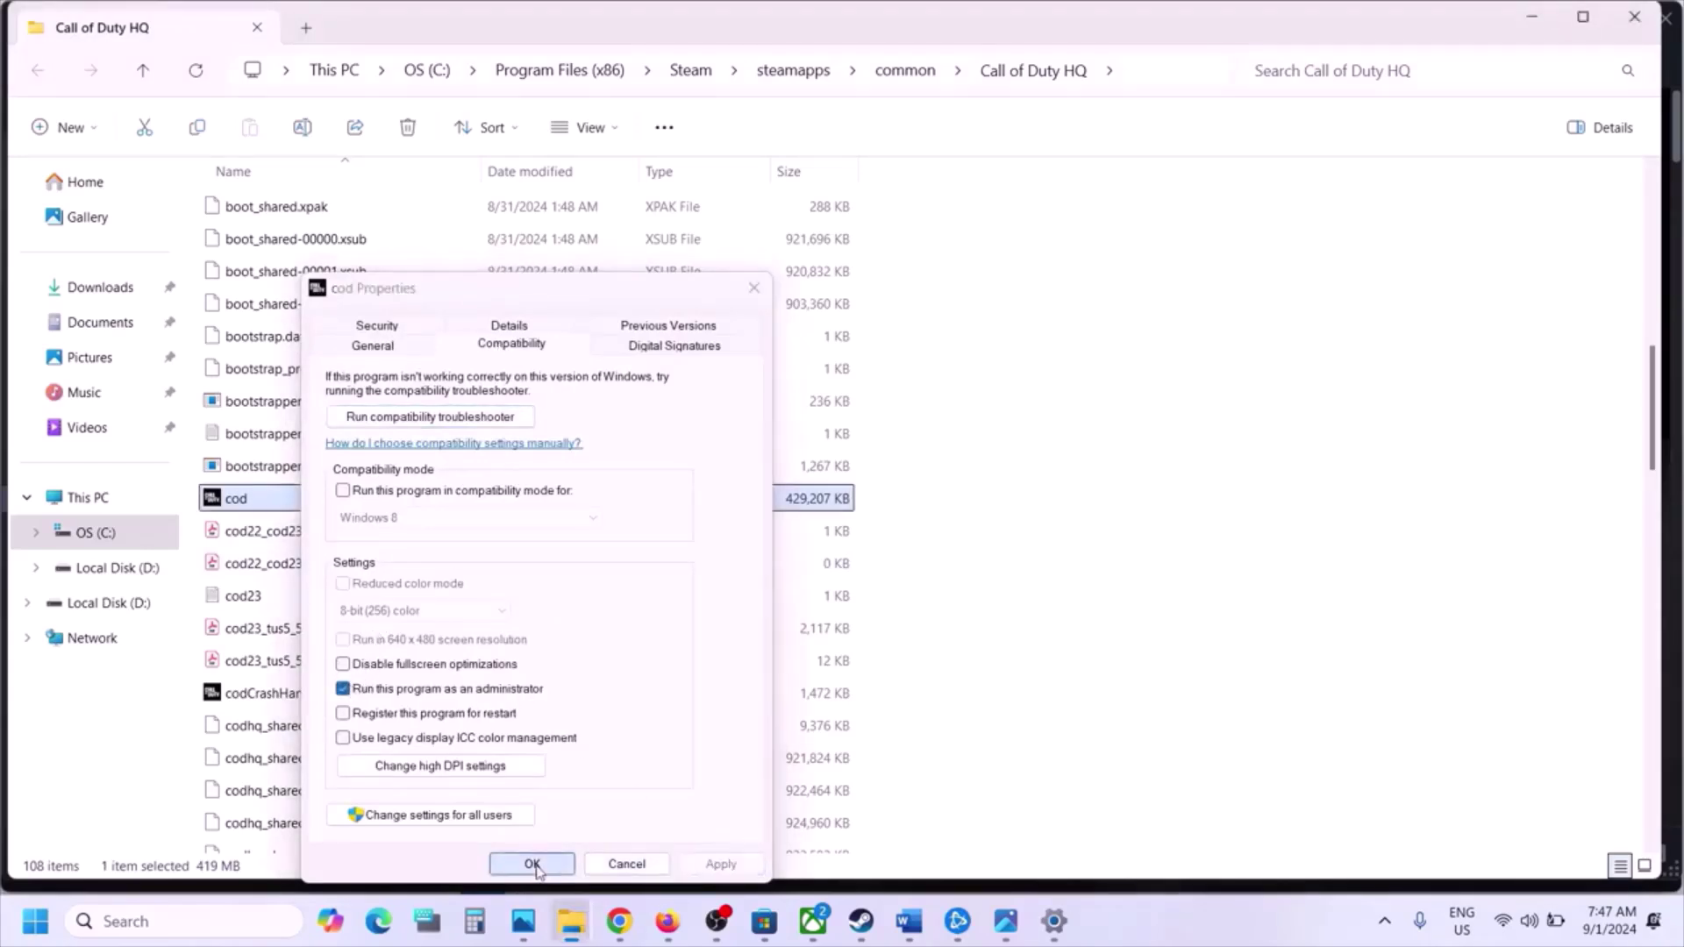
# Disable fullscreen optimizations in the cod application's compatibility settings and apply the change
pyautogui.rightClick(245, 505)
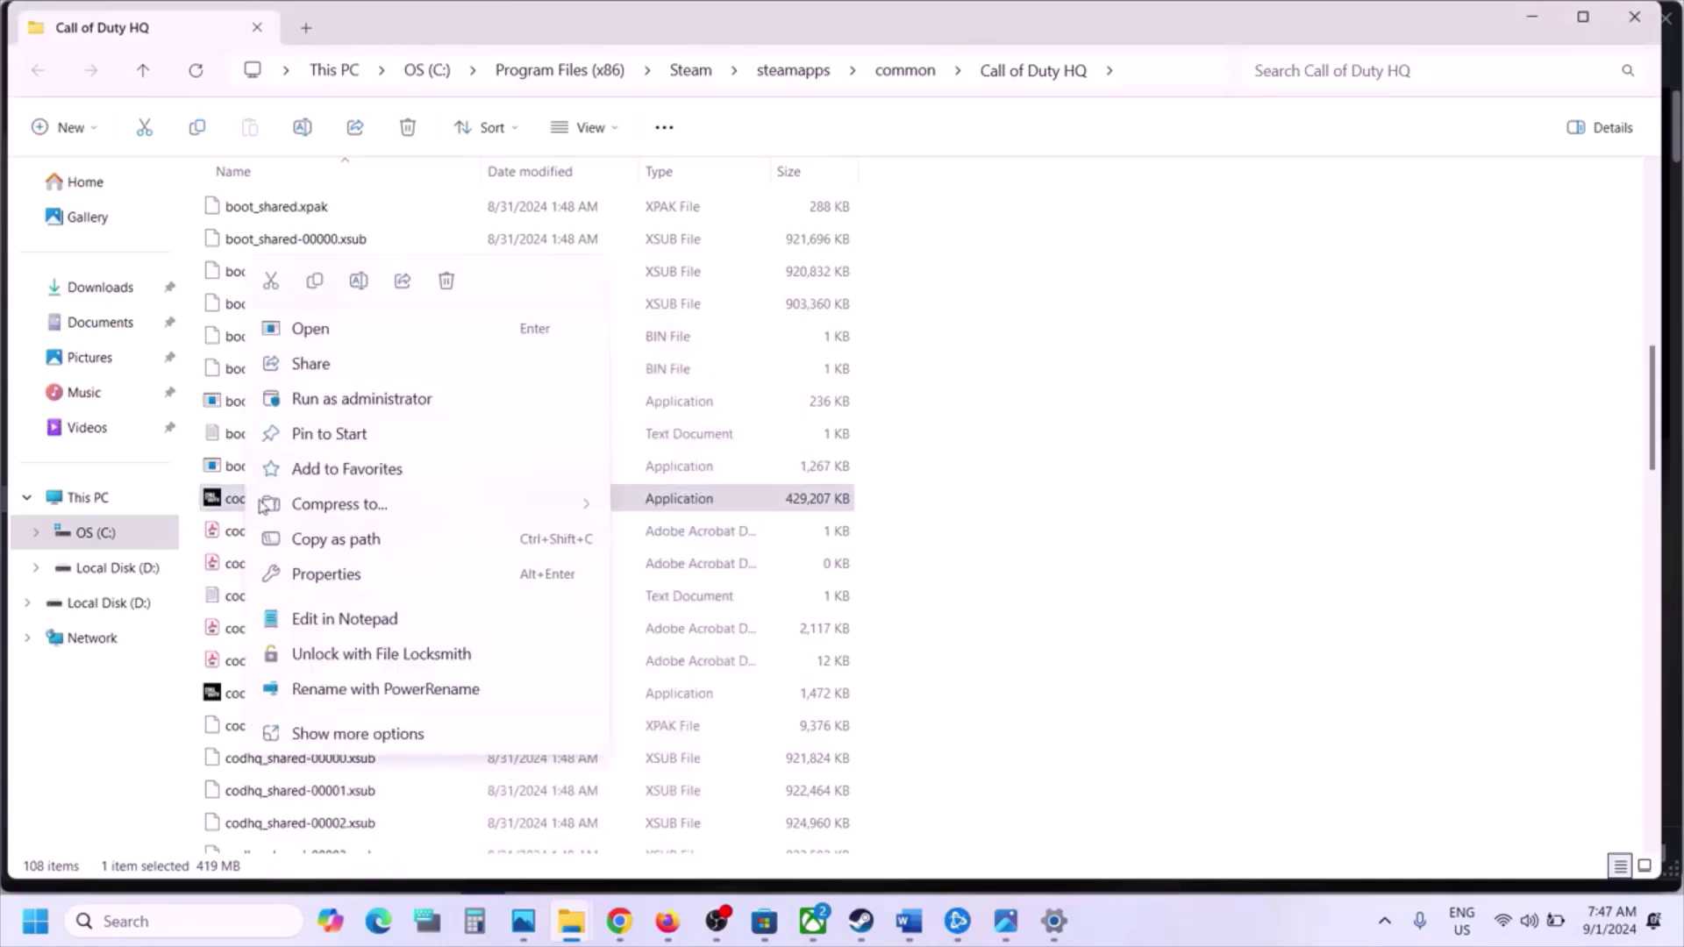
pyautogui.click(356, 573)
pyautogui.click(462, 345)
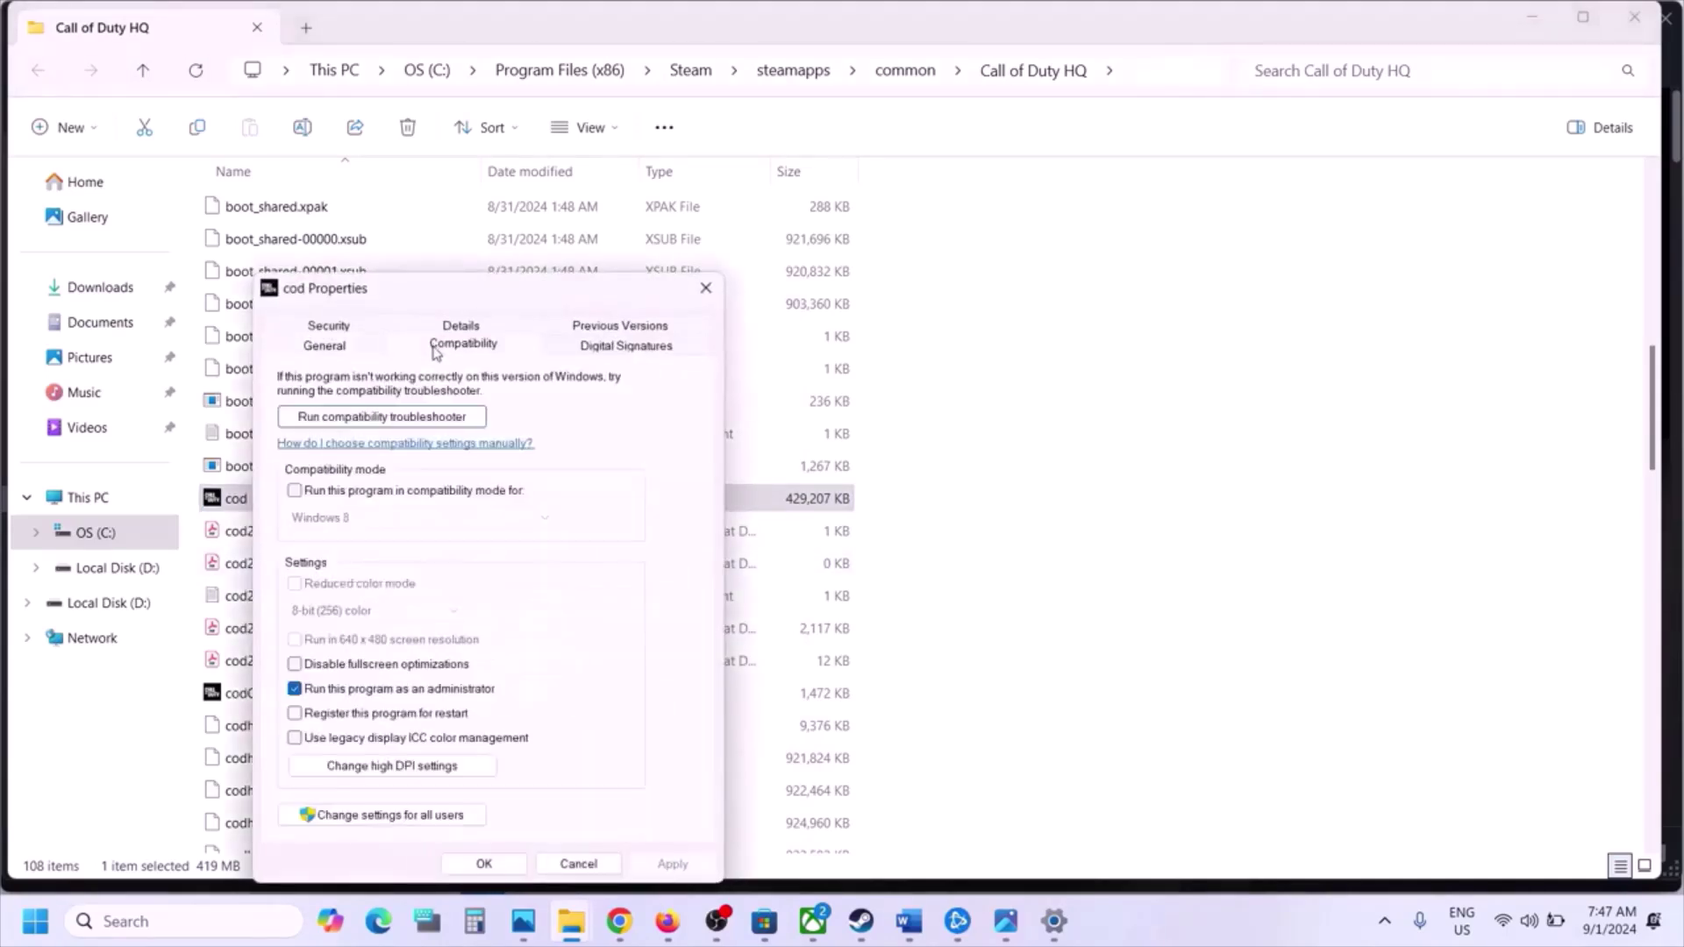
pyautogui.click(296, 667)
pyautogui.click(673, 864)
pyautogui.click(484, 864)
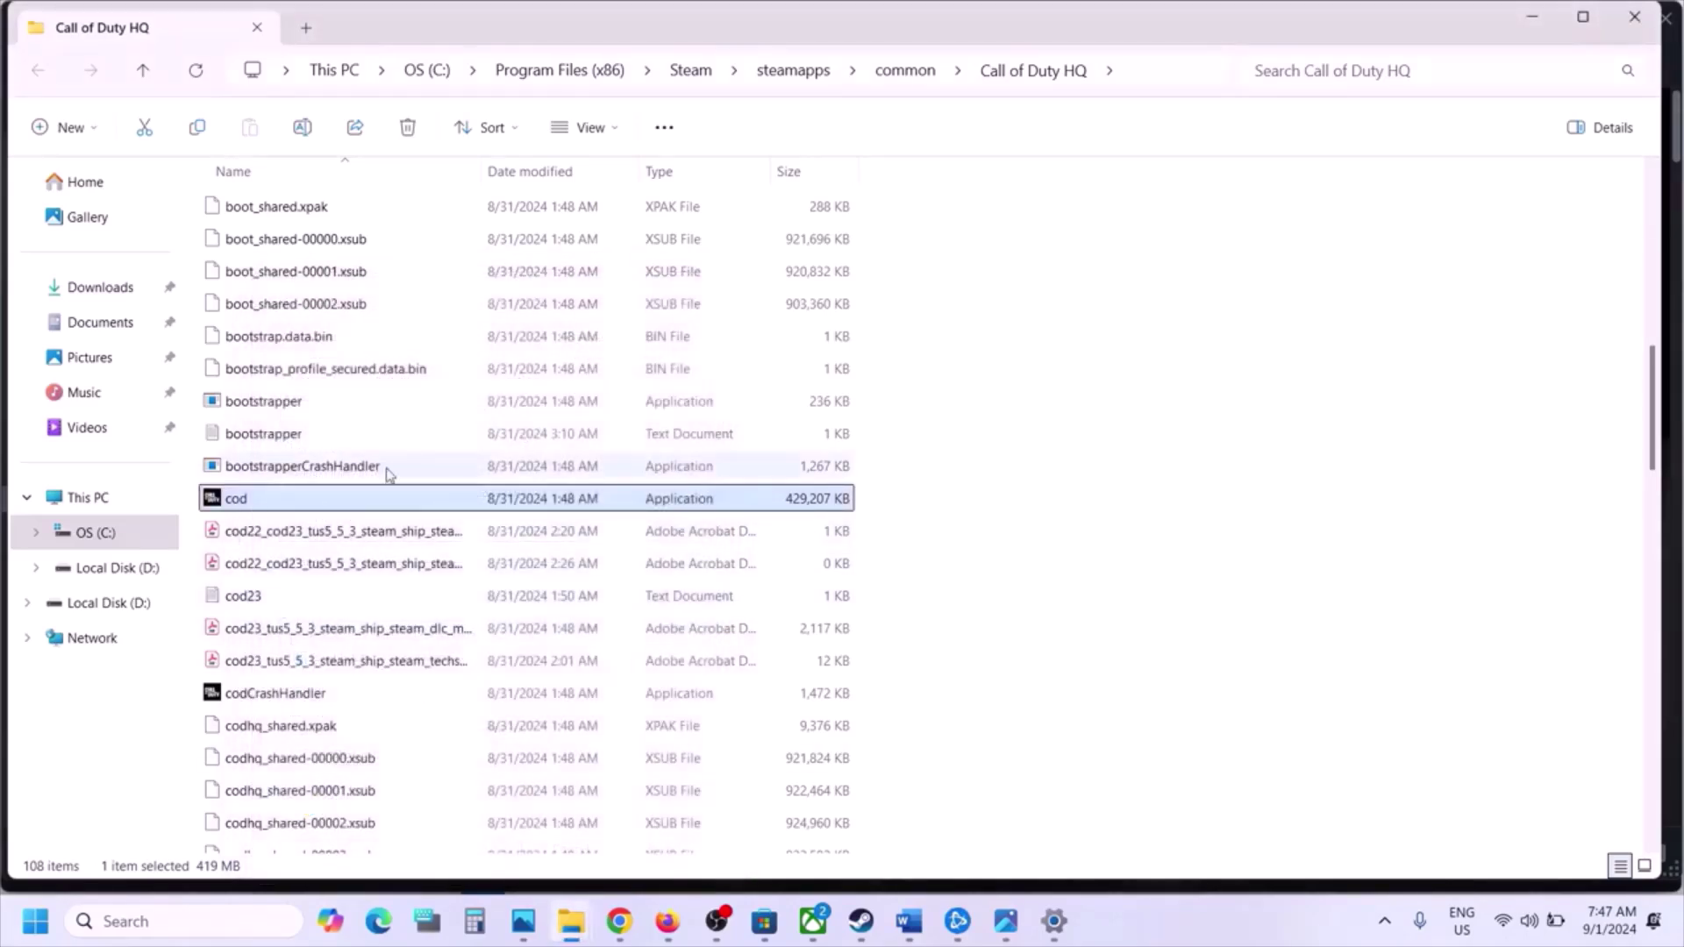
# Go back to the Call of Duty HQ folder's subfolders and open mp24
pyautogui.scroll(9, 387, 477)
pyautogui.click(288, 309)
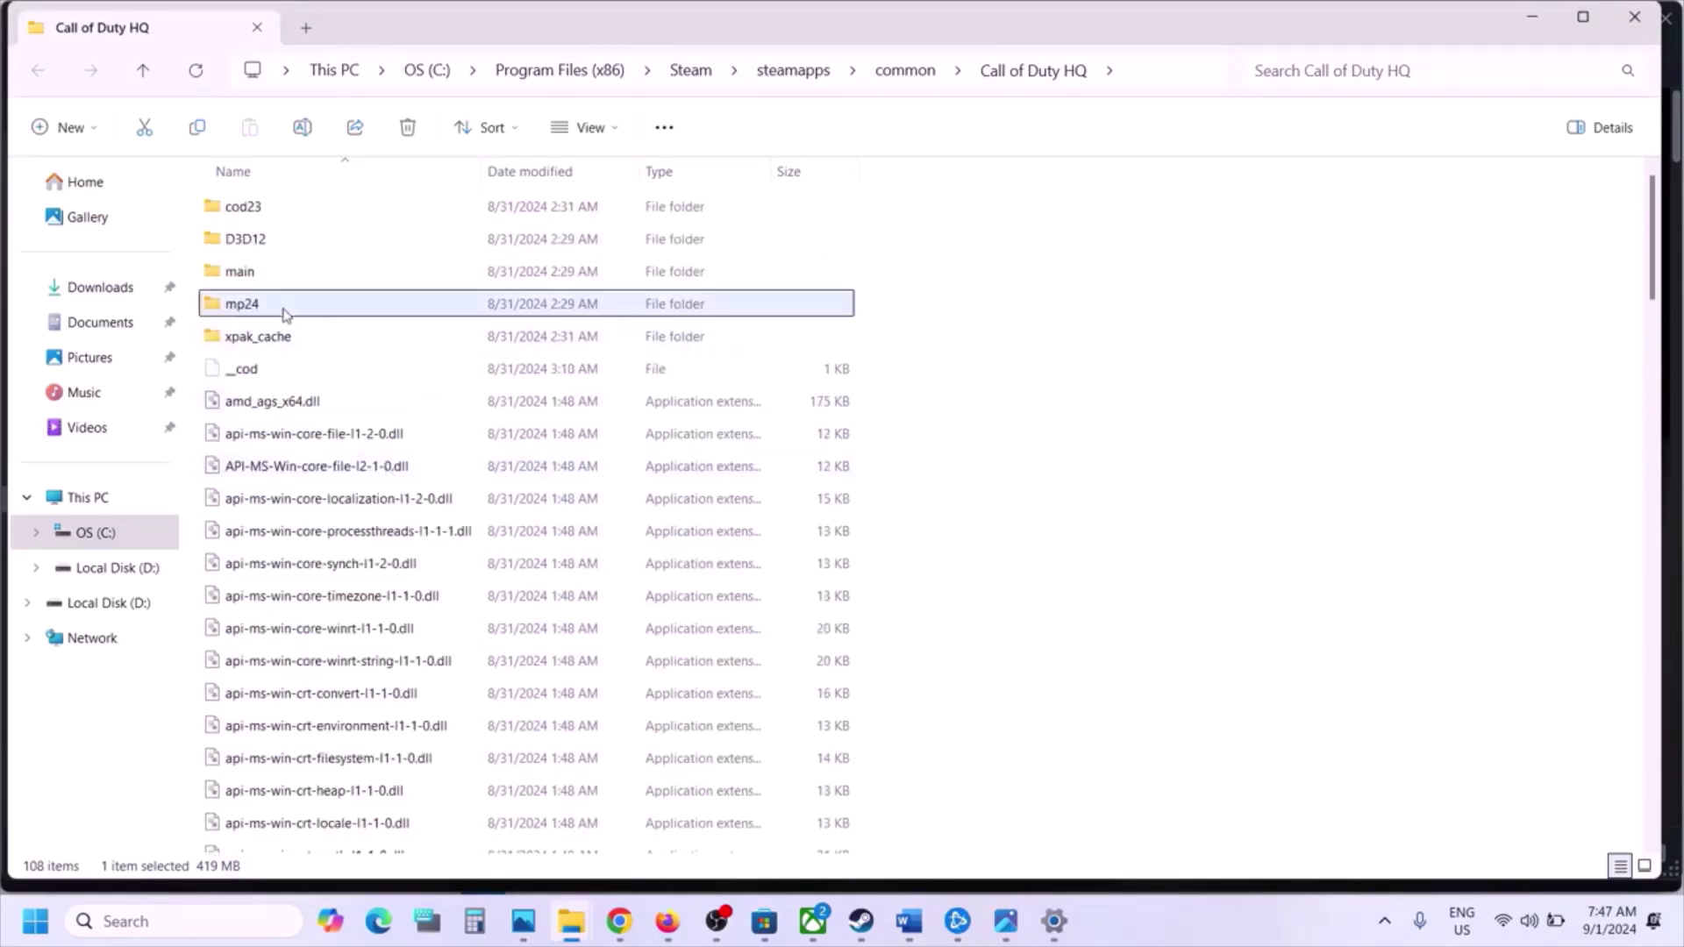
pyautogui.doubleClick(321, 312)
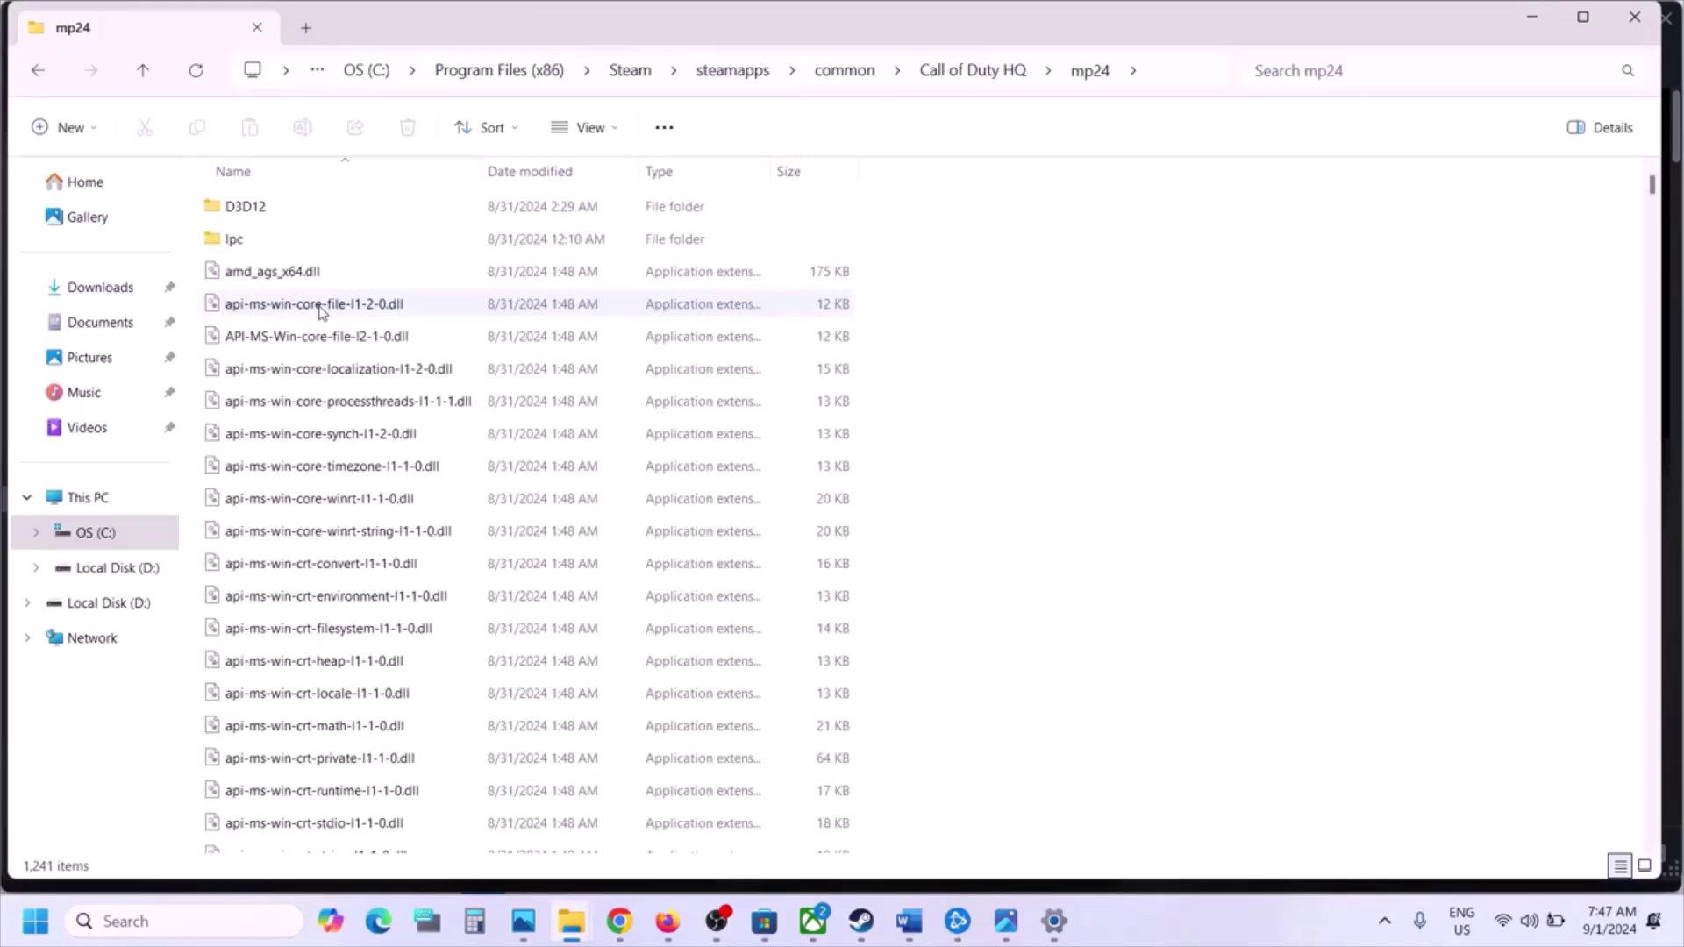
# Locate and select the mp24-cod application in the mp24 folder
pyautogui.click(284, 438)
pyautogui.write('mp')
pyautogui.press('Down')
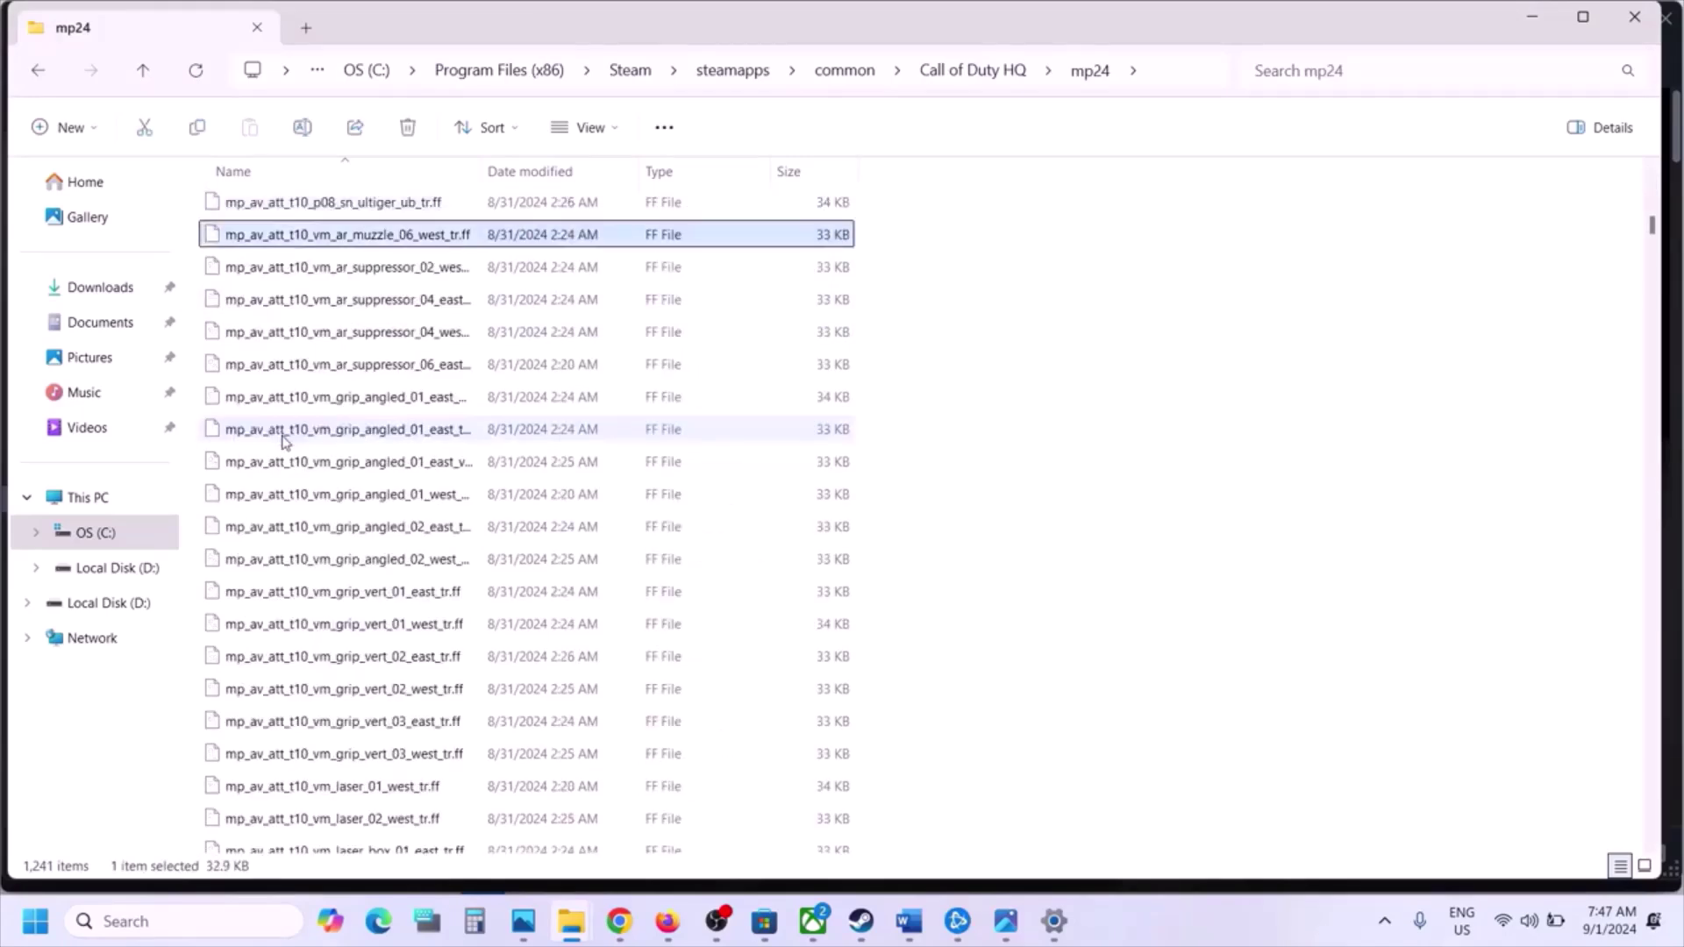
pyautogui.scroll(-10, 282, 440)
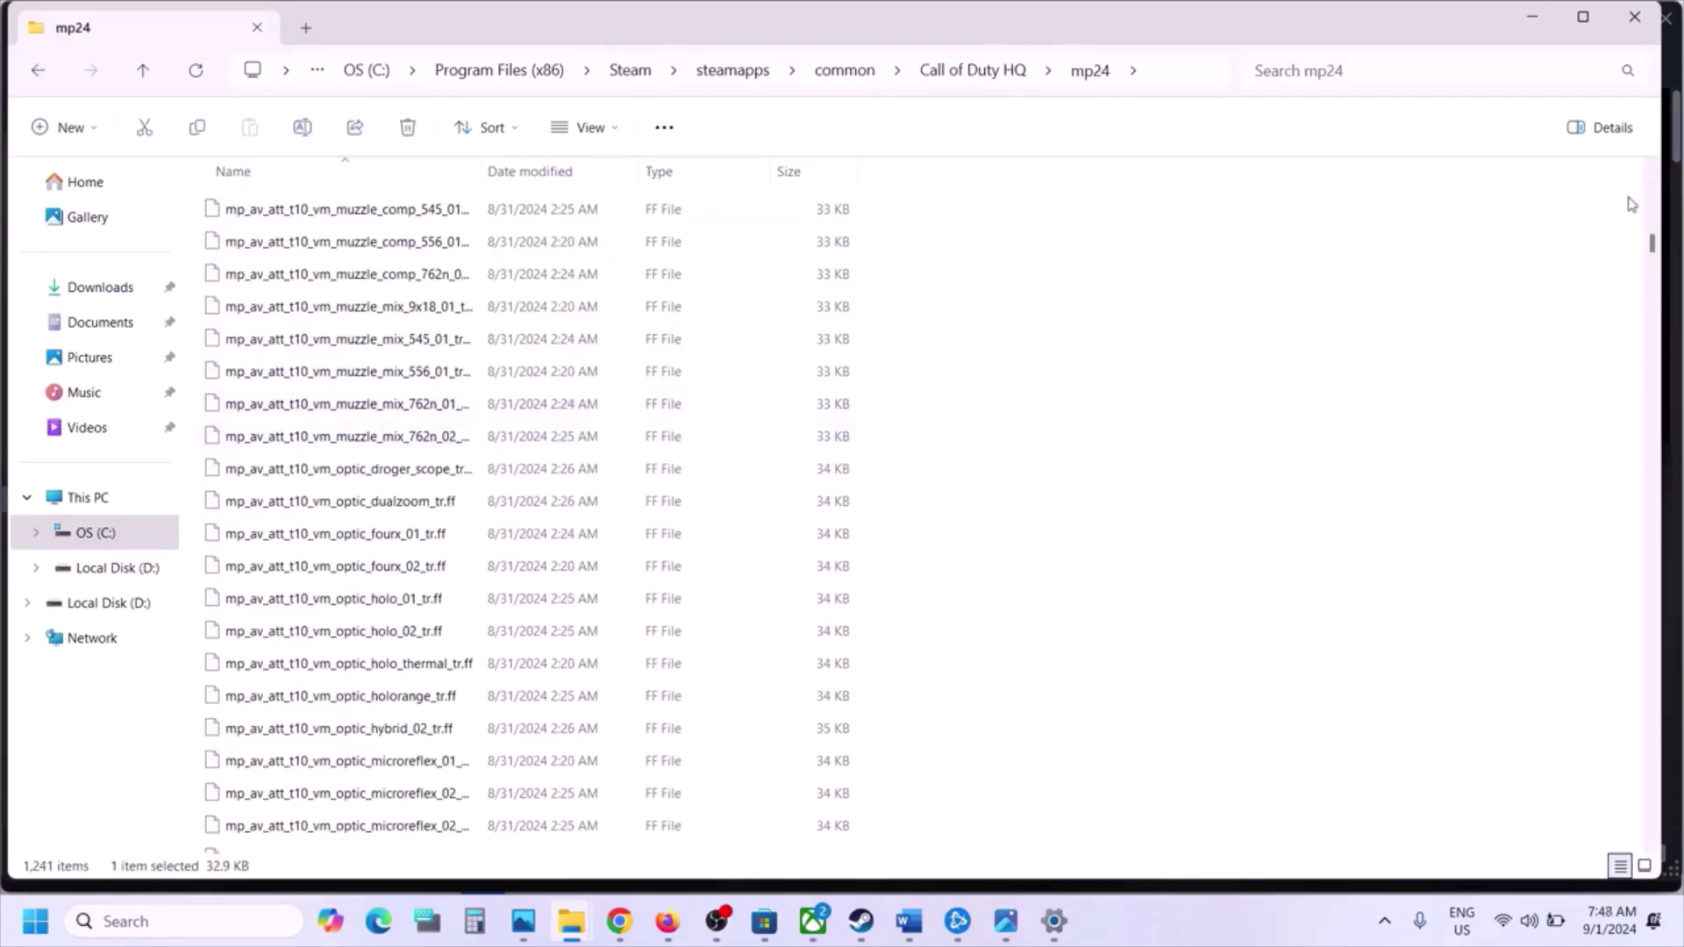
pyautogui.moveTo(1653, 252); pyautogui.dragTo(1677, 863)
pyautogui.scroll(15, 699, 582)
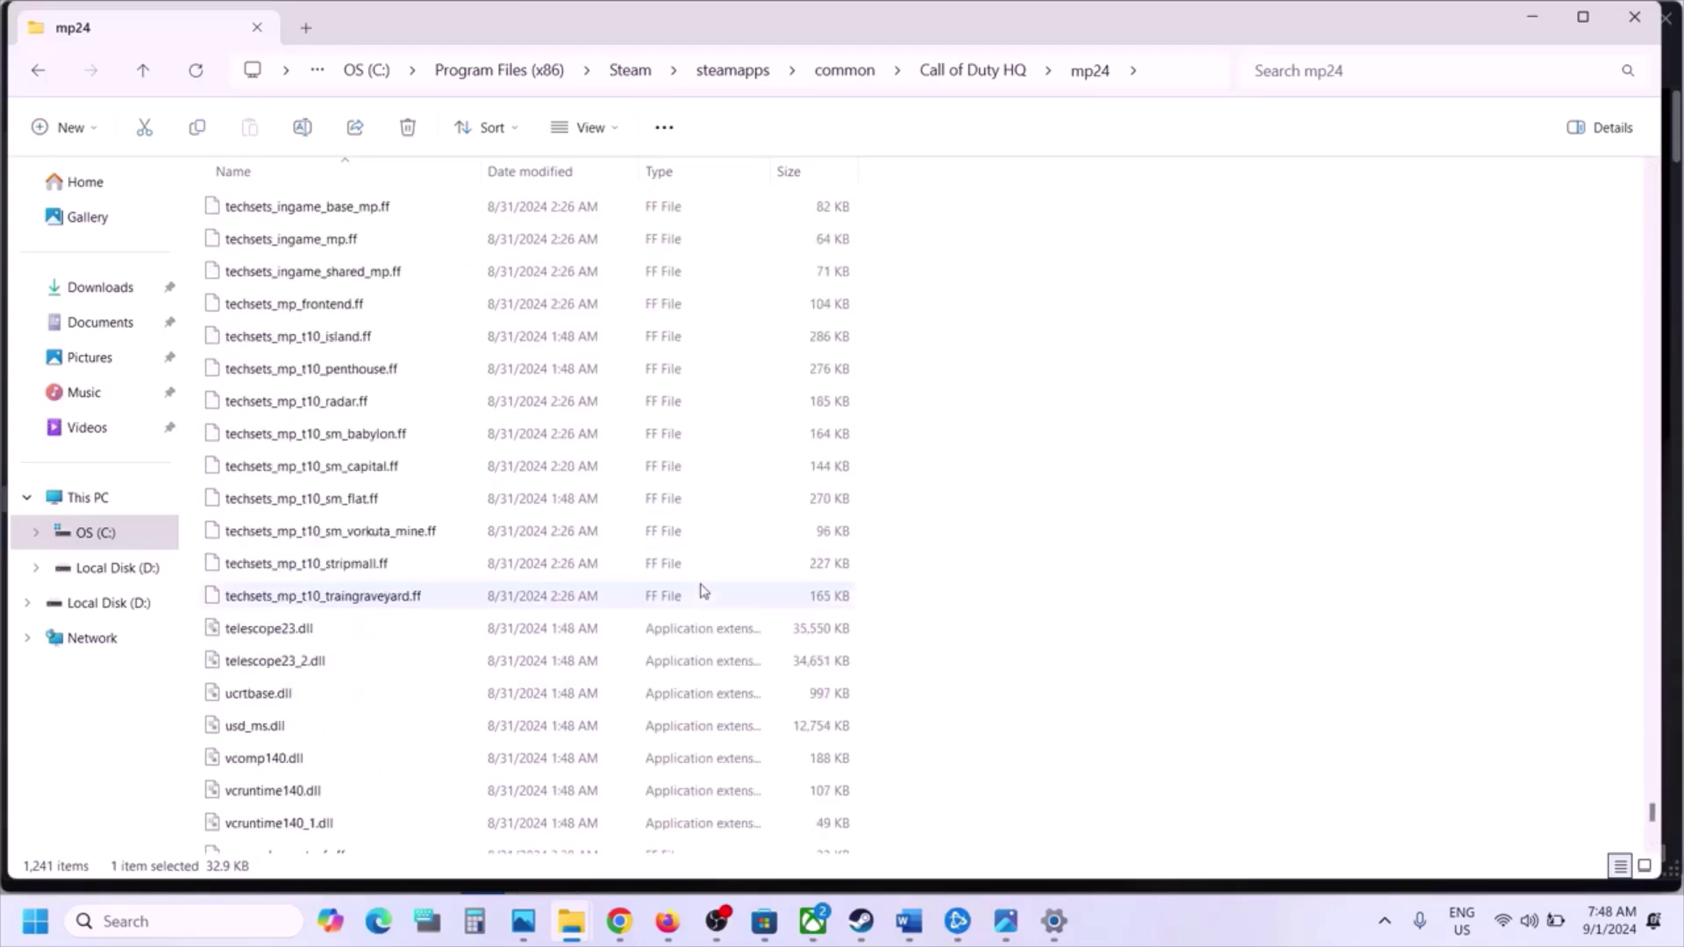
pyautogui.scroll(4, 700, 586)
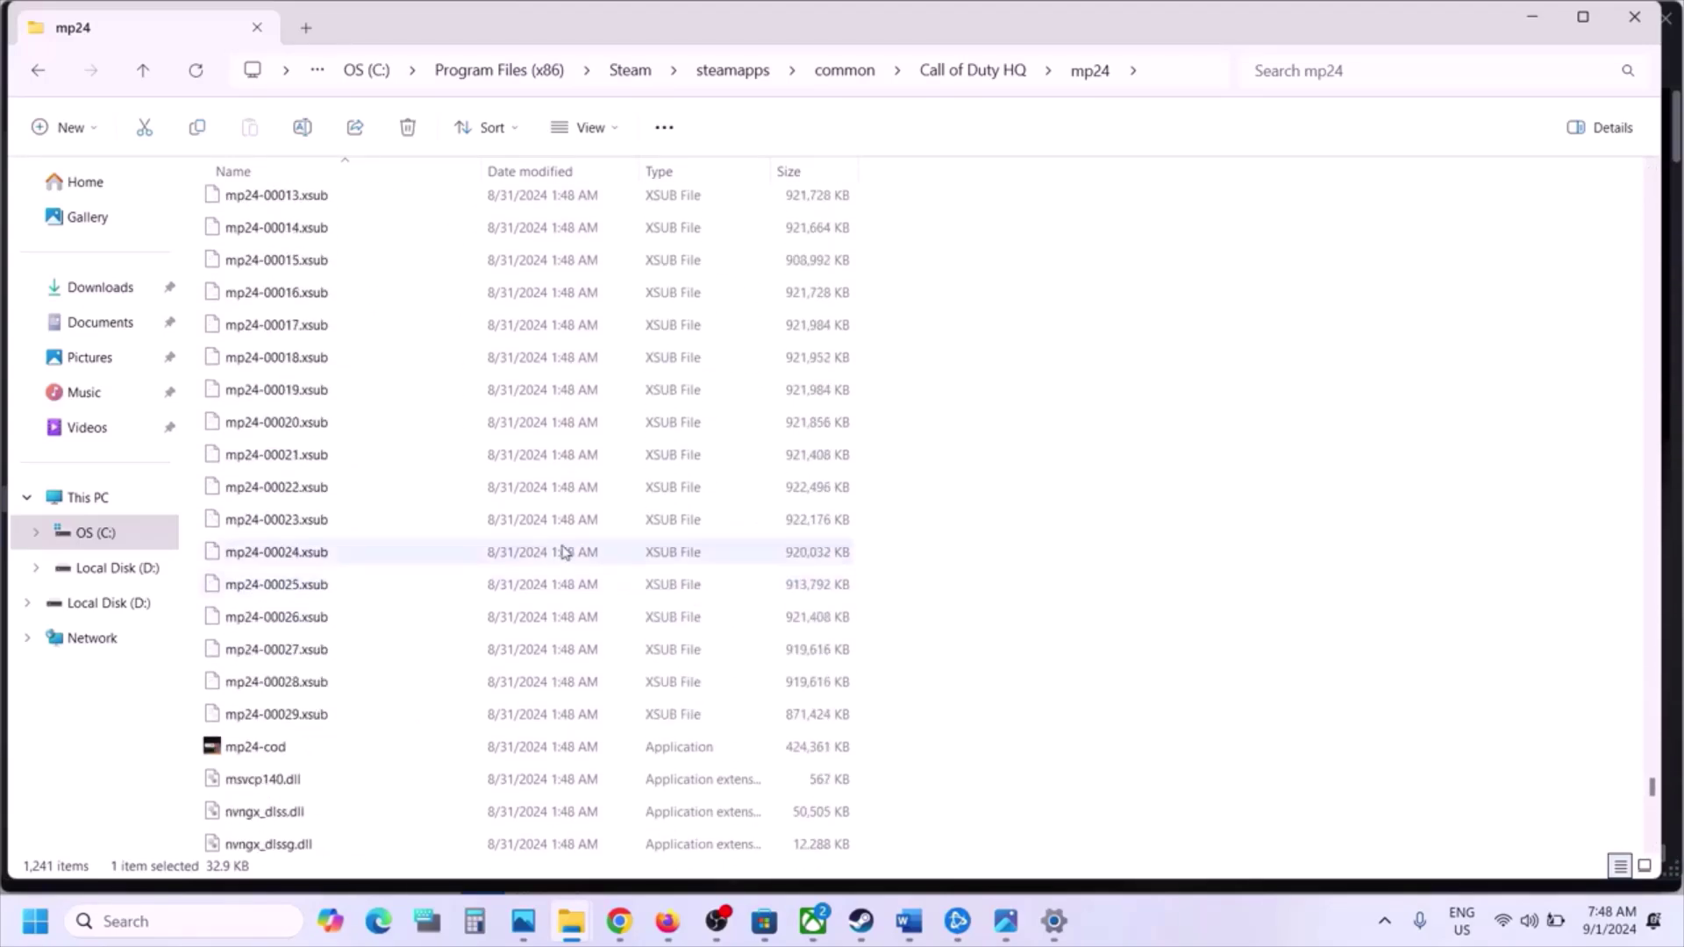
pyautogui.scroll(-2, 670, 549)
pyautogui.click(329, 561)
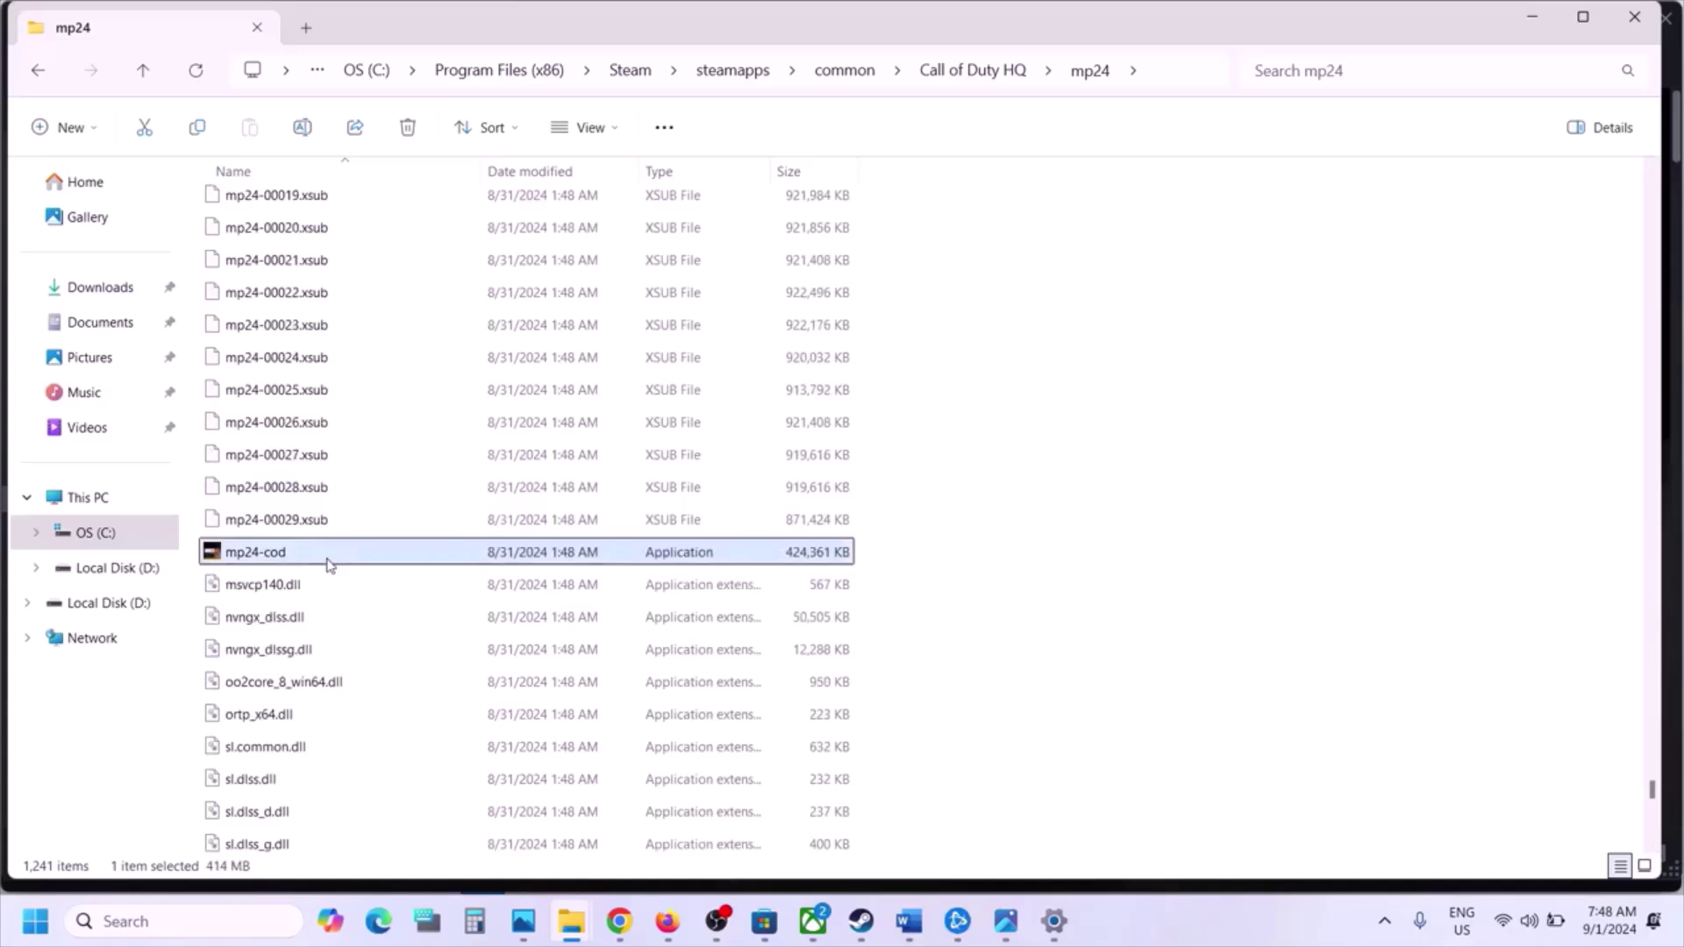
# Set the mp24-cod application to run as an administrator, apply the change and close its properties
pyautogui.rightClick(298, 559)
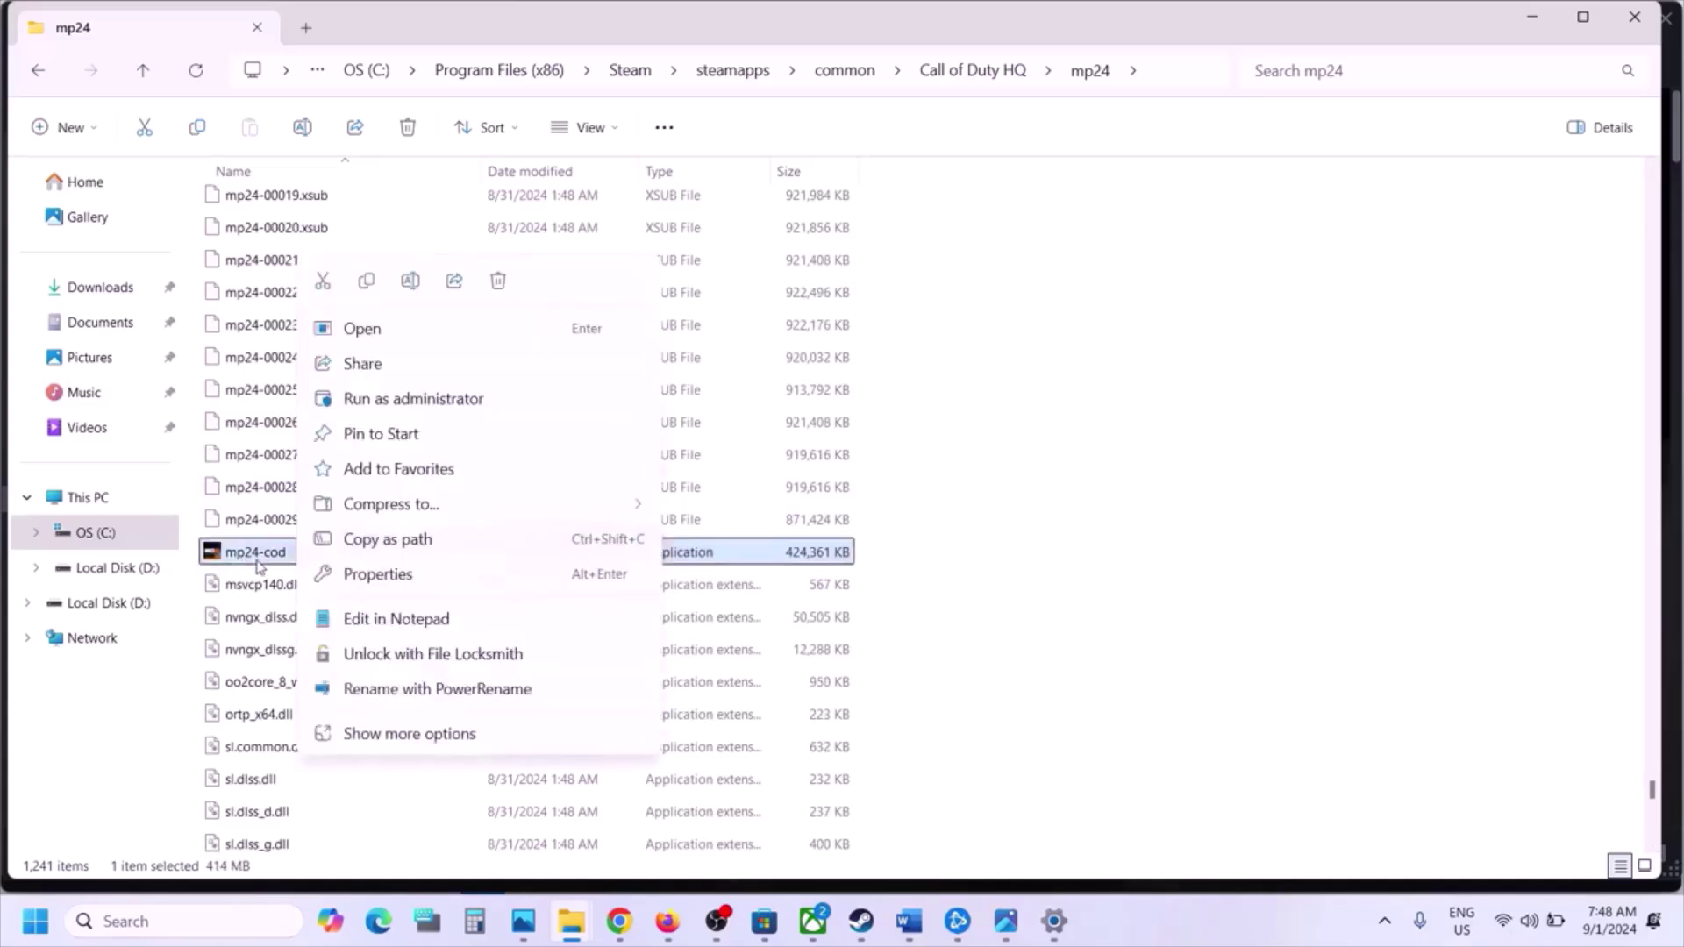
pyautogui.click(415, 573)
pyautogui.click(505, 348)
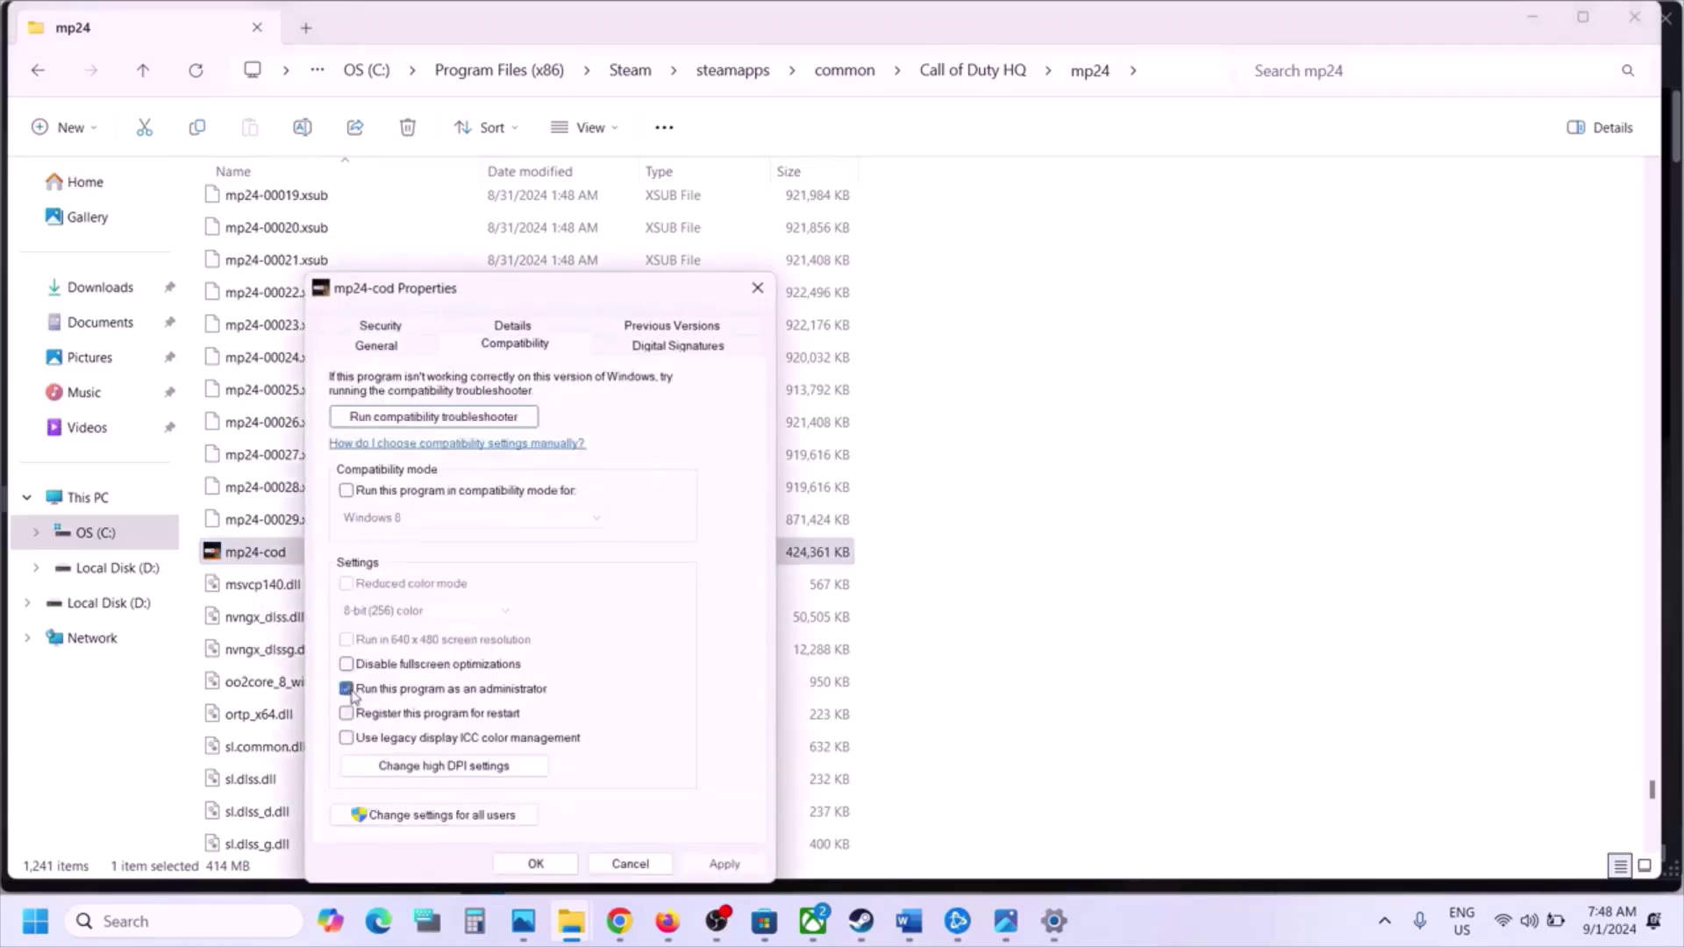
pyautogui.click(722, 864)
pyautogui.click(536, 864)
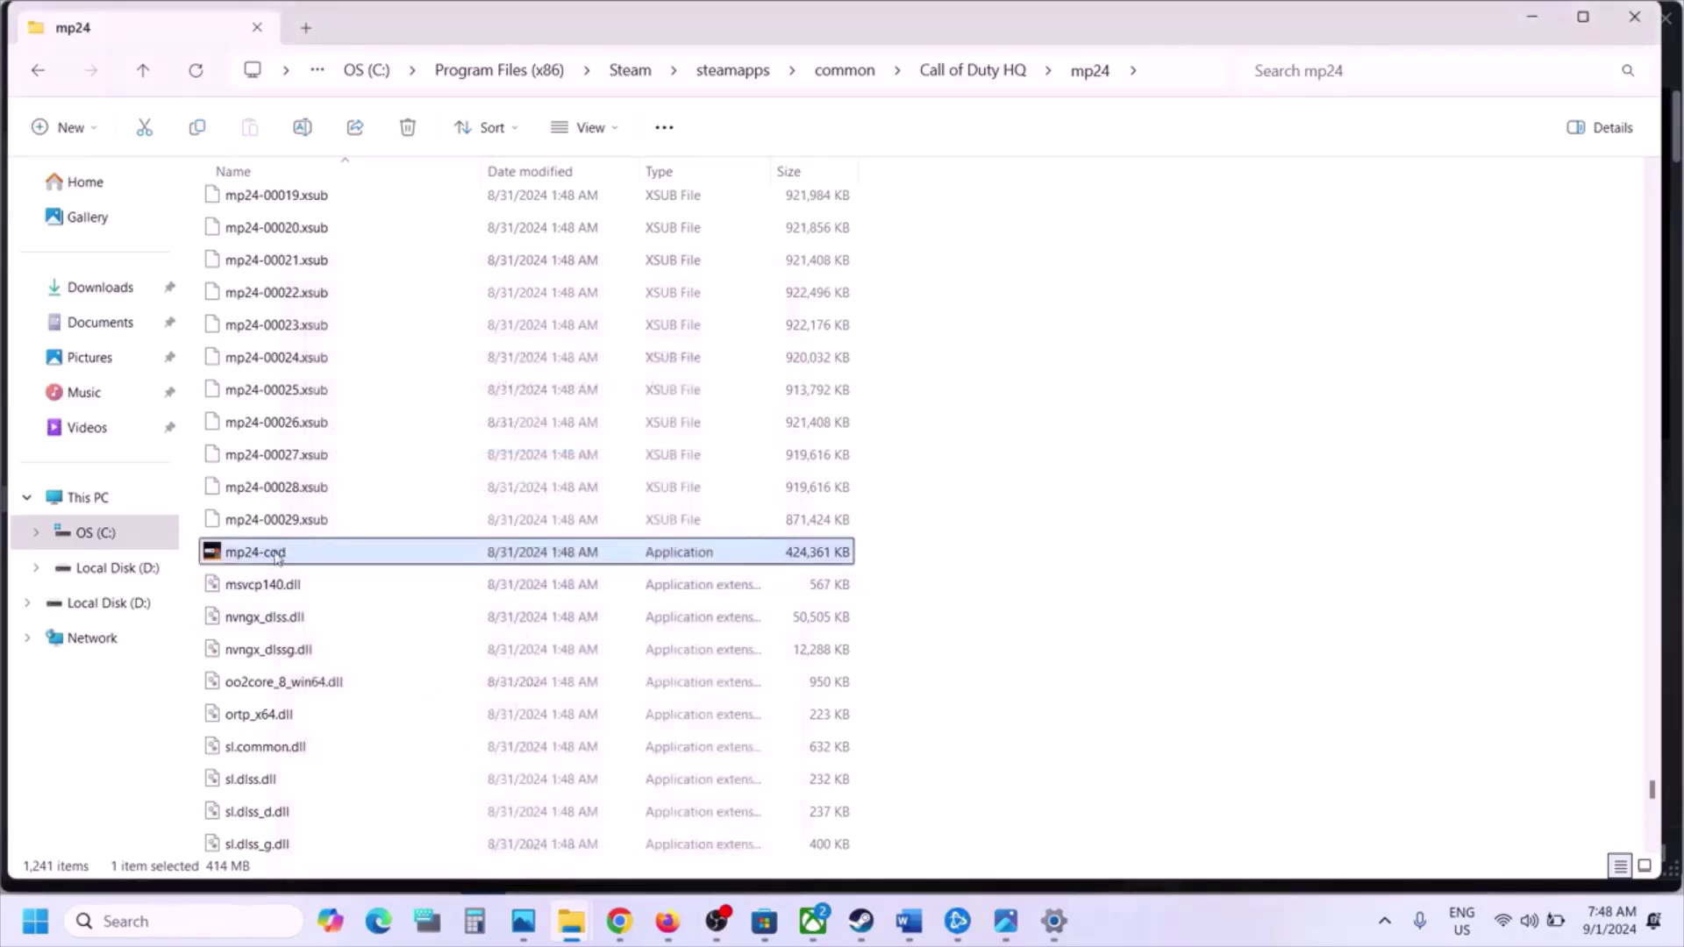
# Disable fullscreen optimizations in the mp24-cod application's compatibility settings and apply the change
pyautogui.rightClick(277, 558)
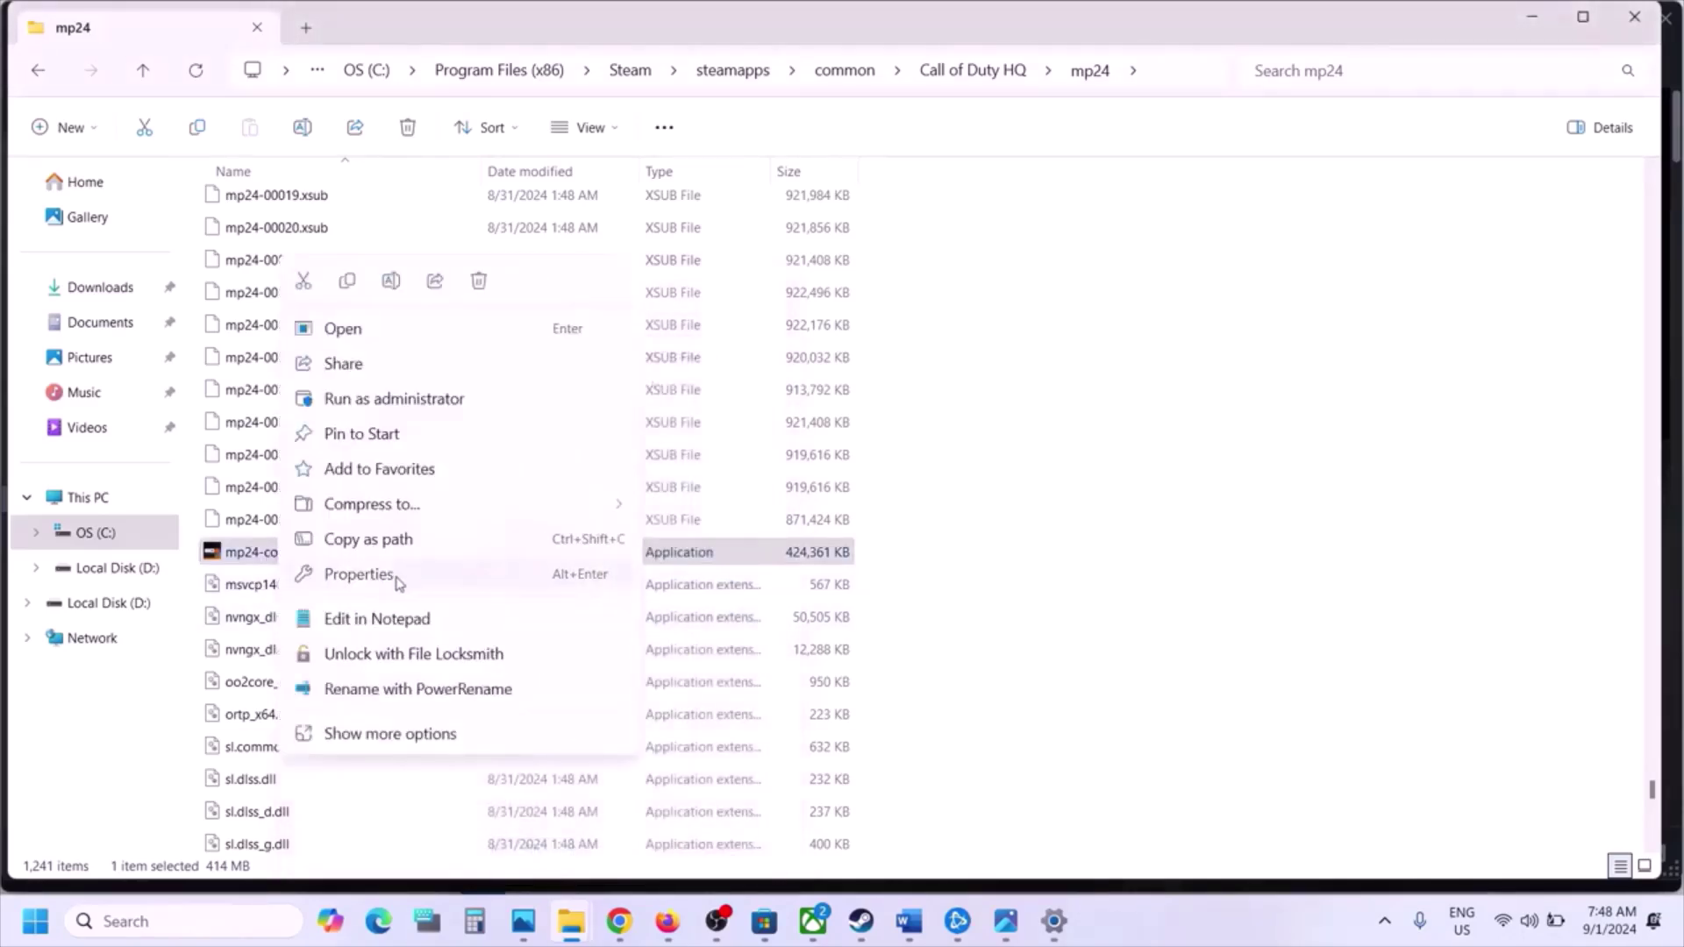
pyautogui.click(399, 577)
pyautogui.click(486, 351)
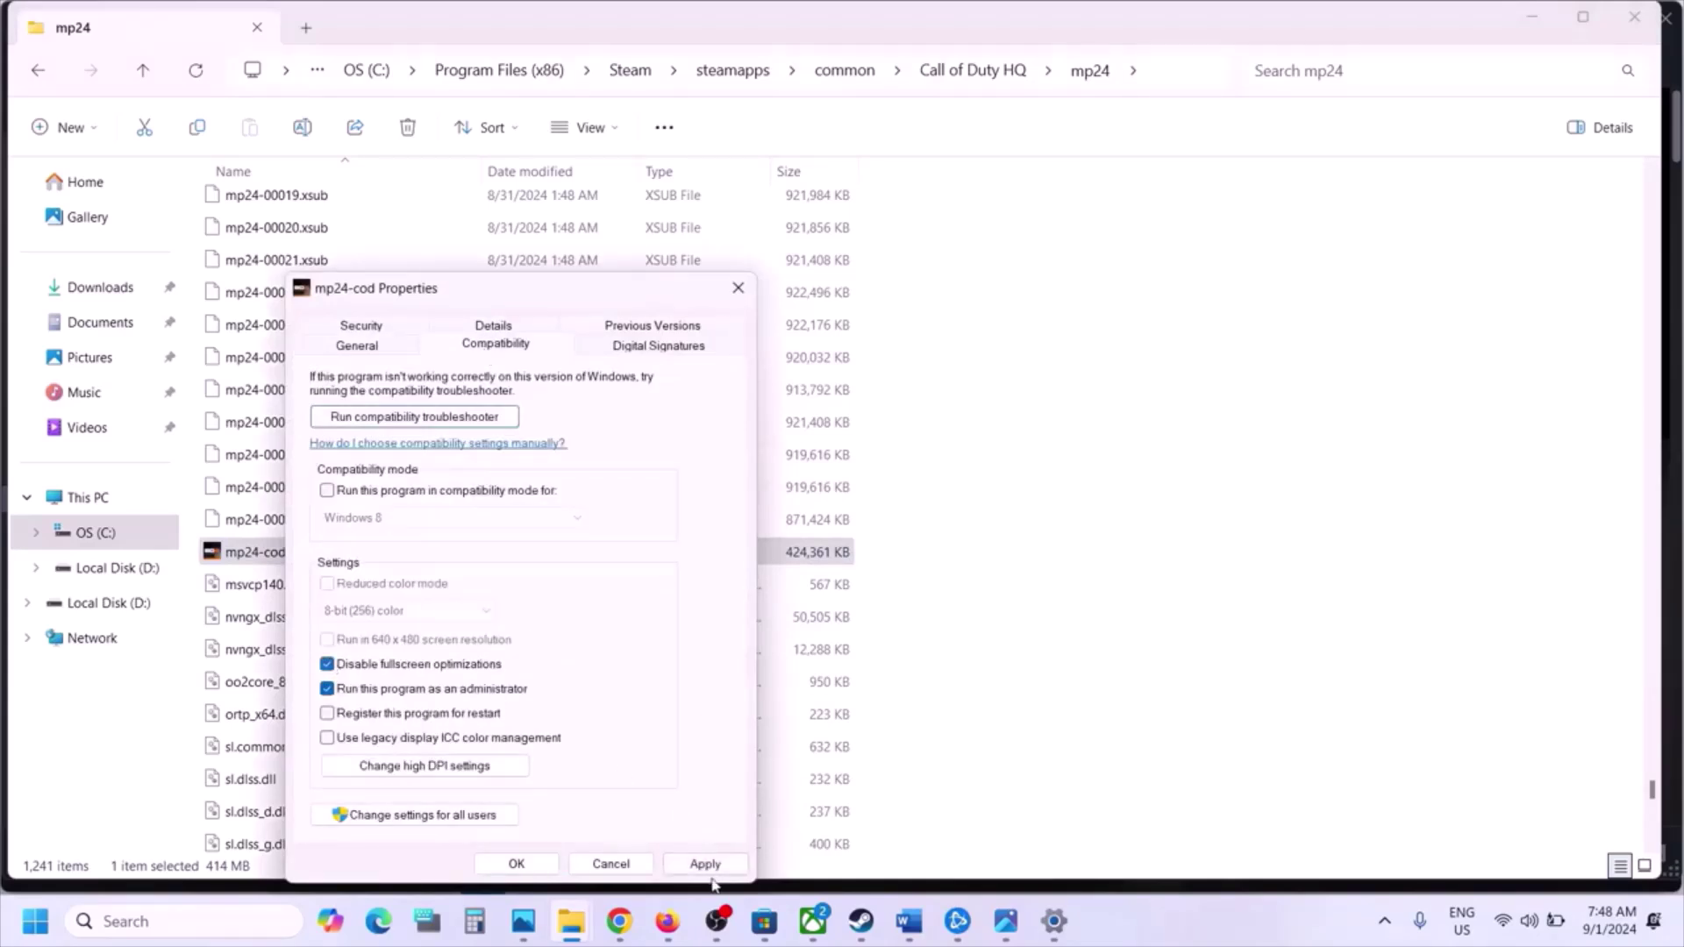
pyautogui.click(706, 865)
pyautogui.click(517, 865)
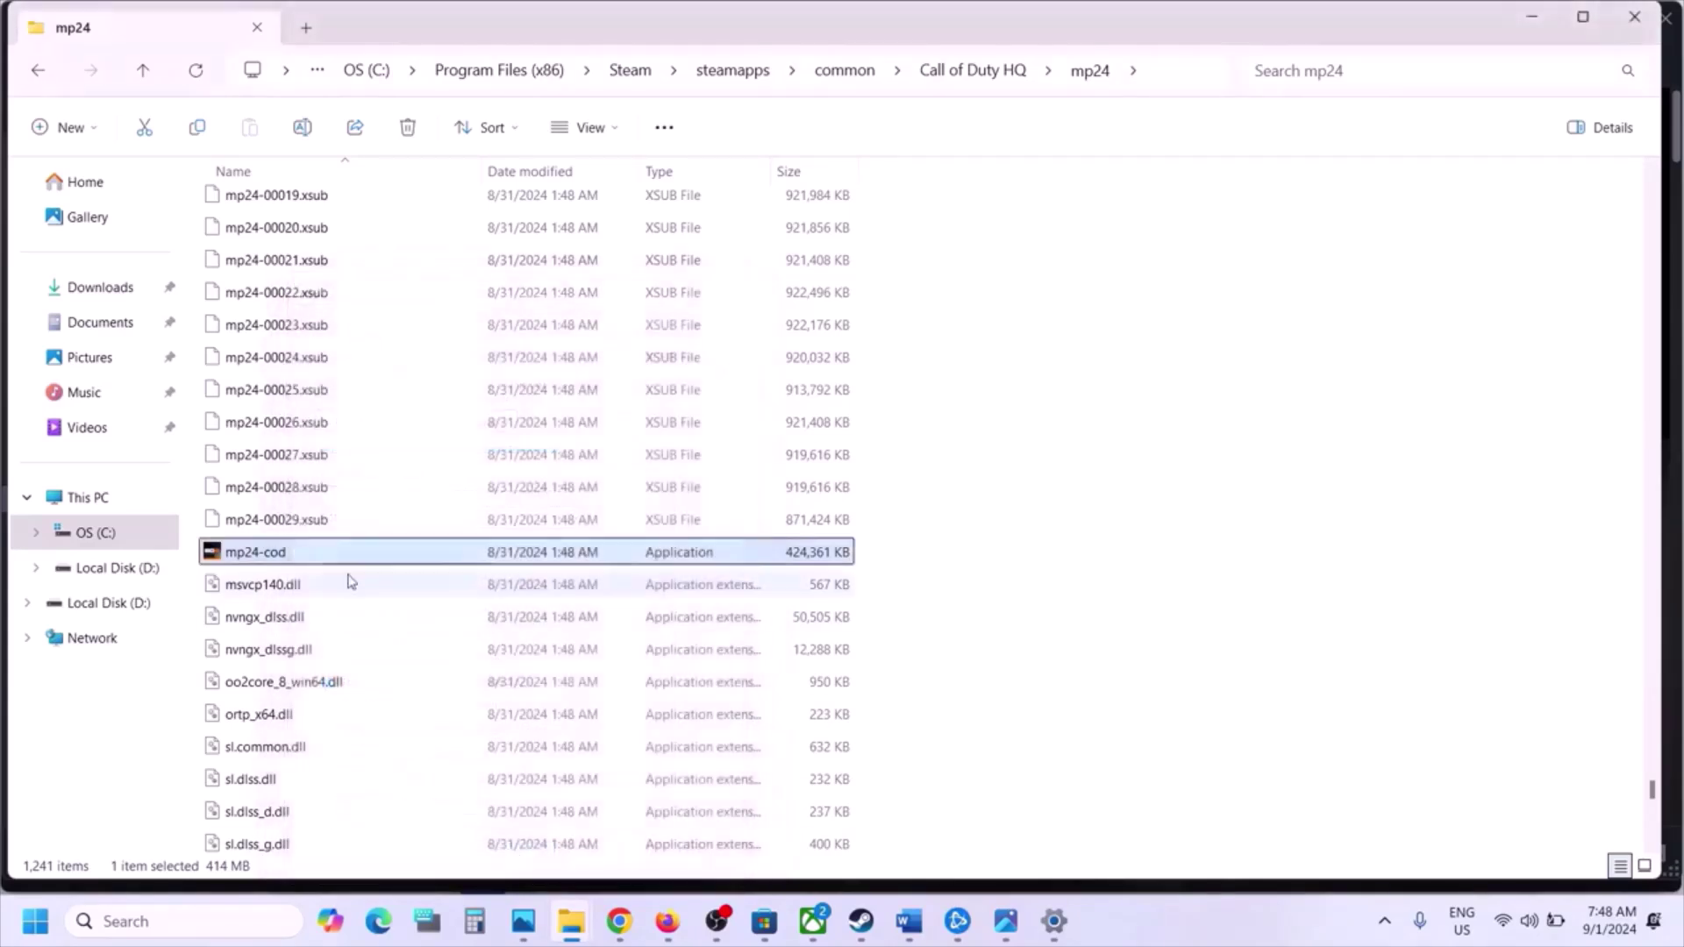
# Clear the administrator and fullscreen optimization options in the mp24-cod application's compatibility settings and save
pyautogui.rightClick(295, 557)
pyautogui.click(410, 575)
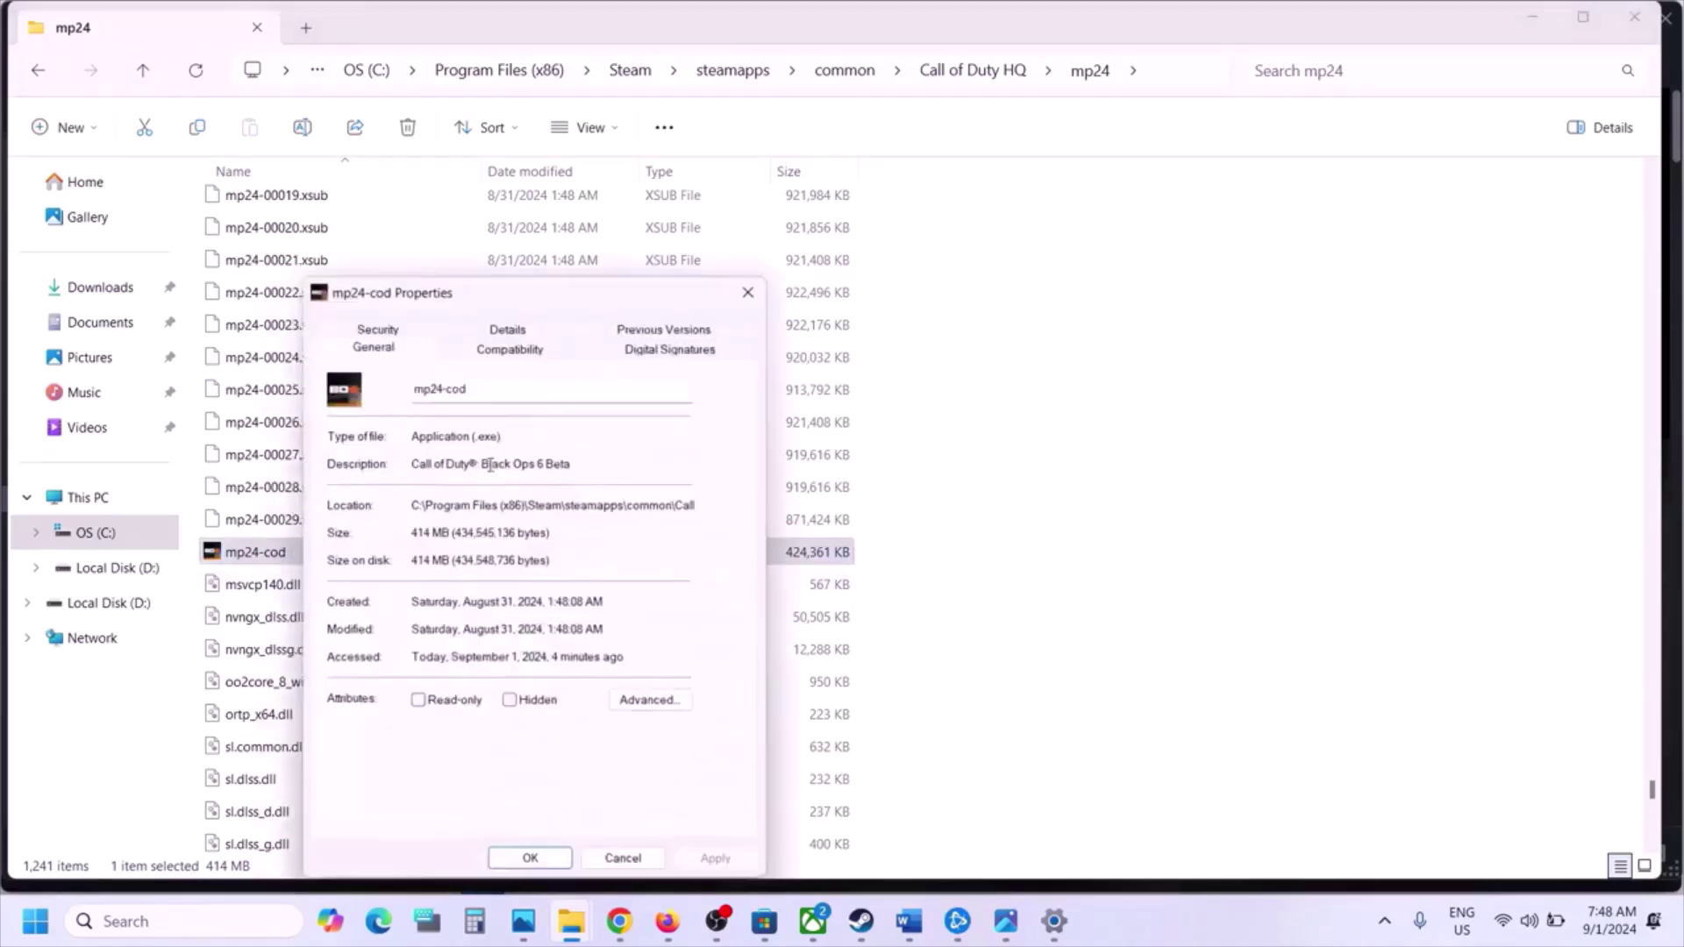
pyautogui.click(494, 354)
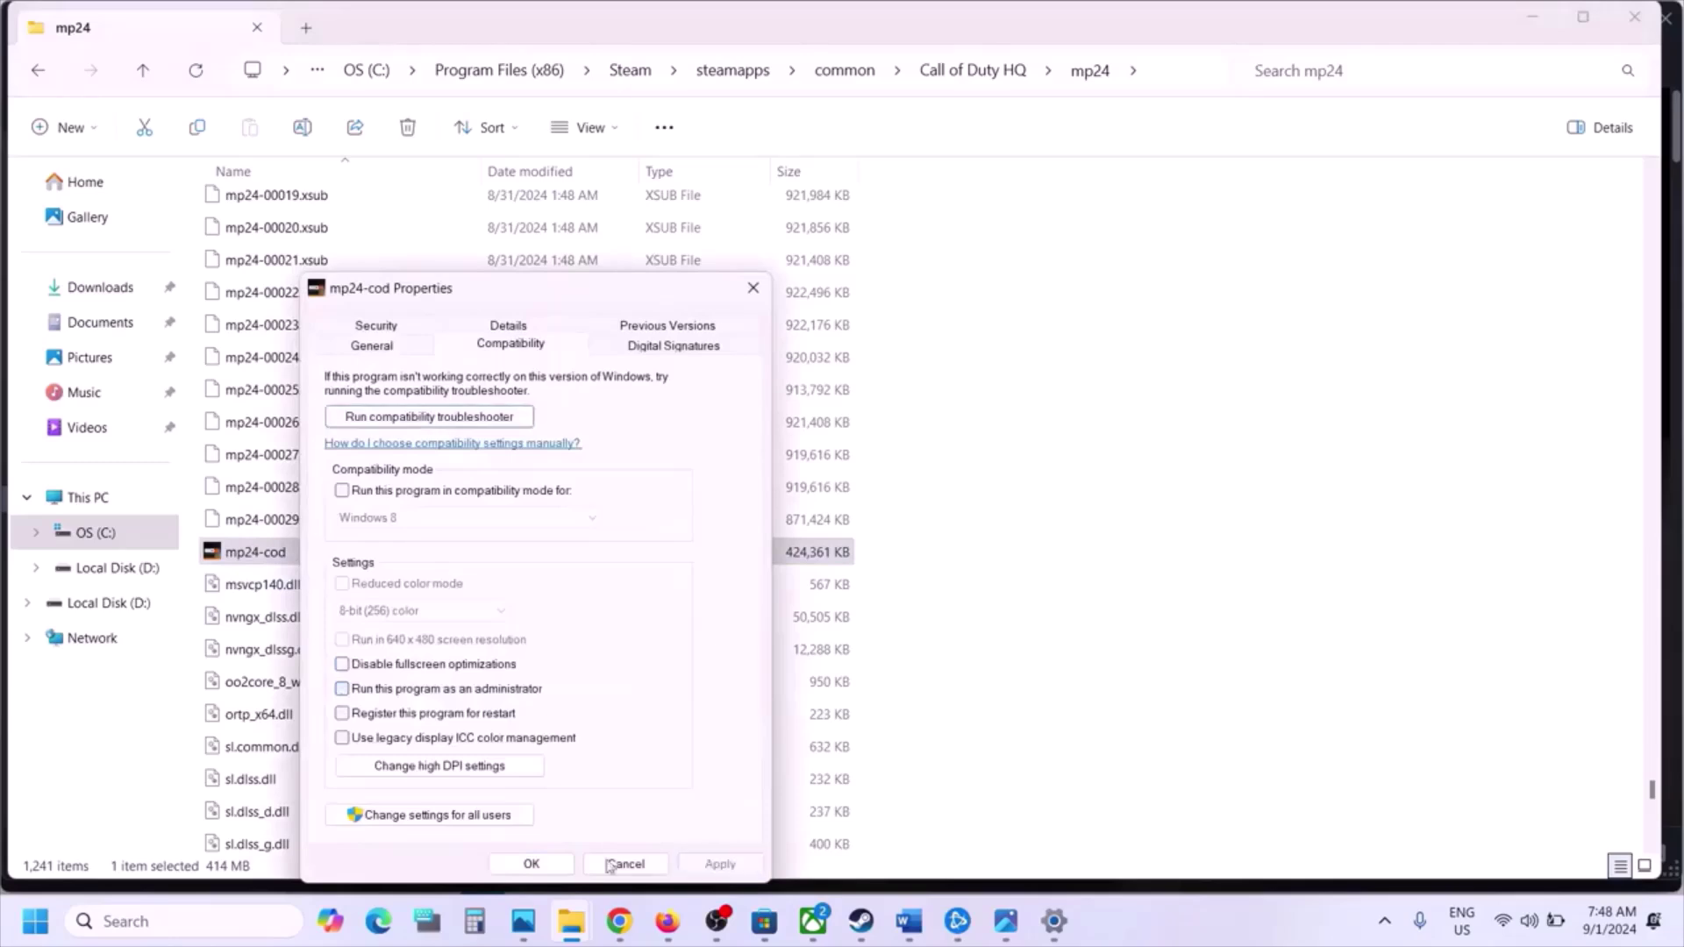
pyautogui.click(531, 864)
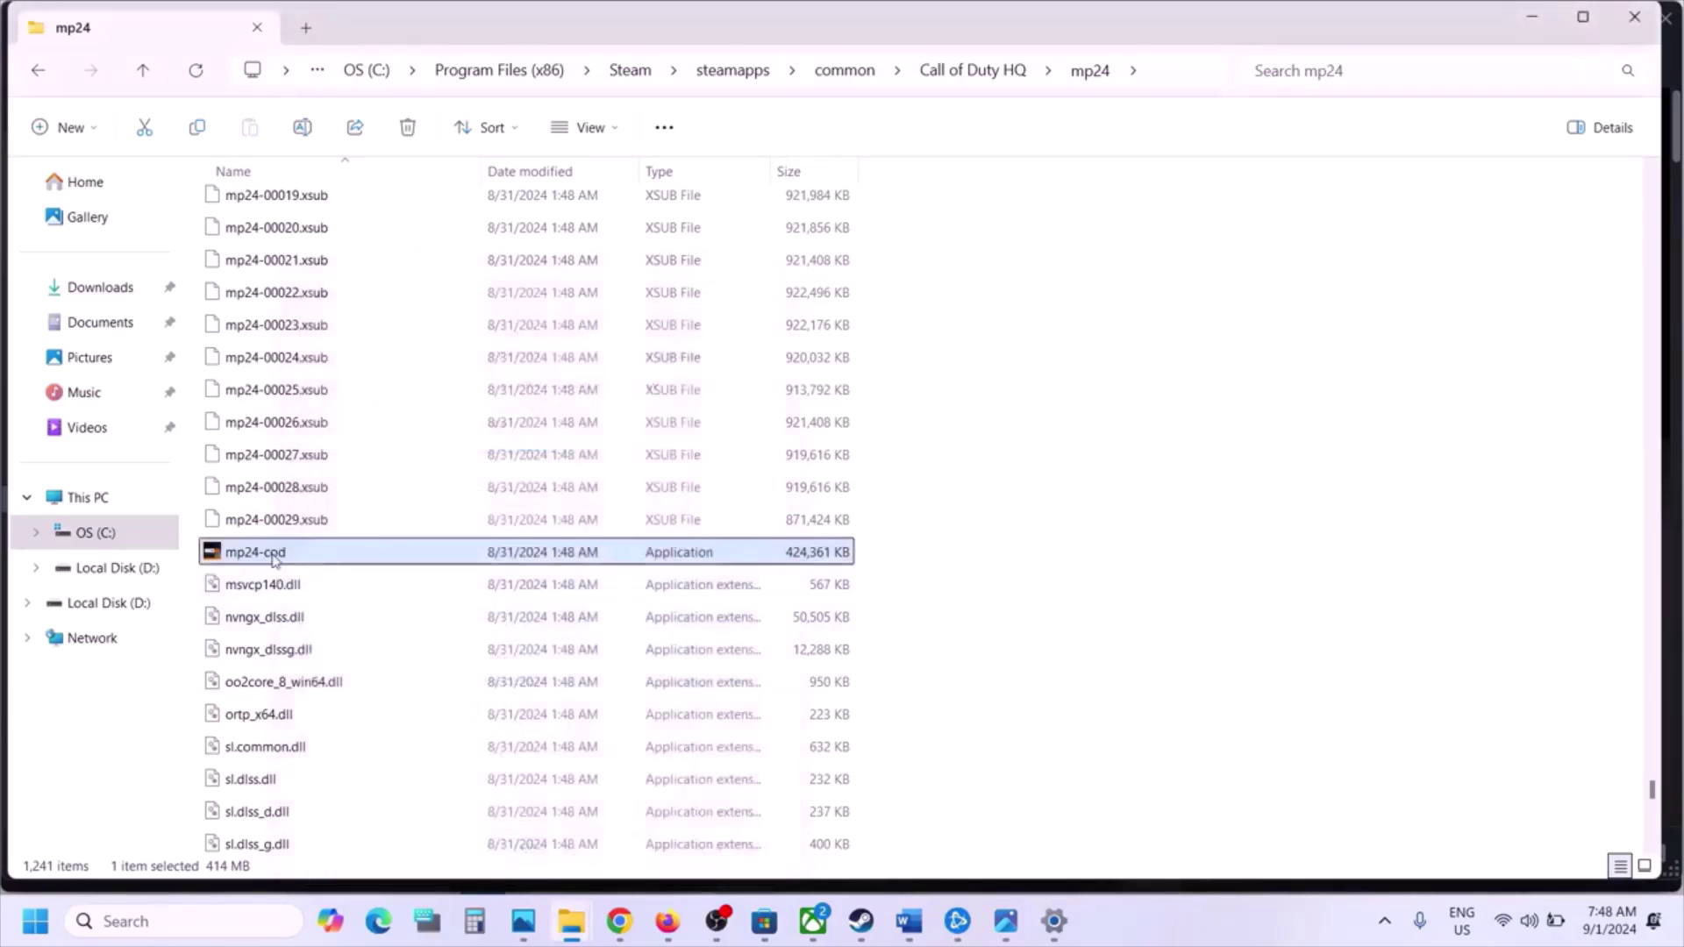
# Return to the Call of Duty HQ folder and clear the cod application's administrator and fullscreen optimization compatibility options
pyautogui.click(144, 86)
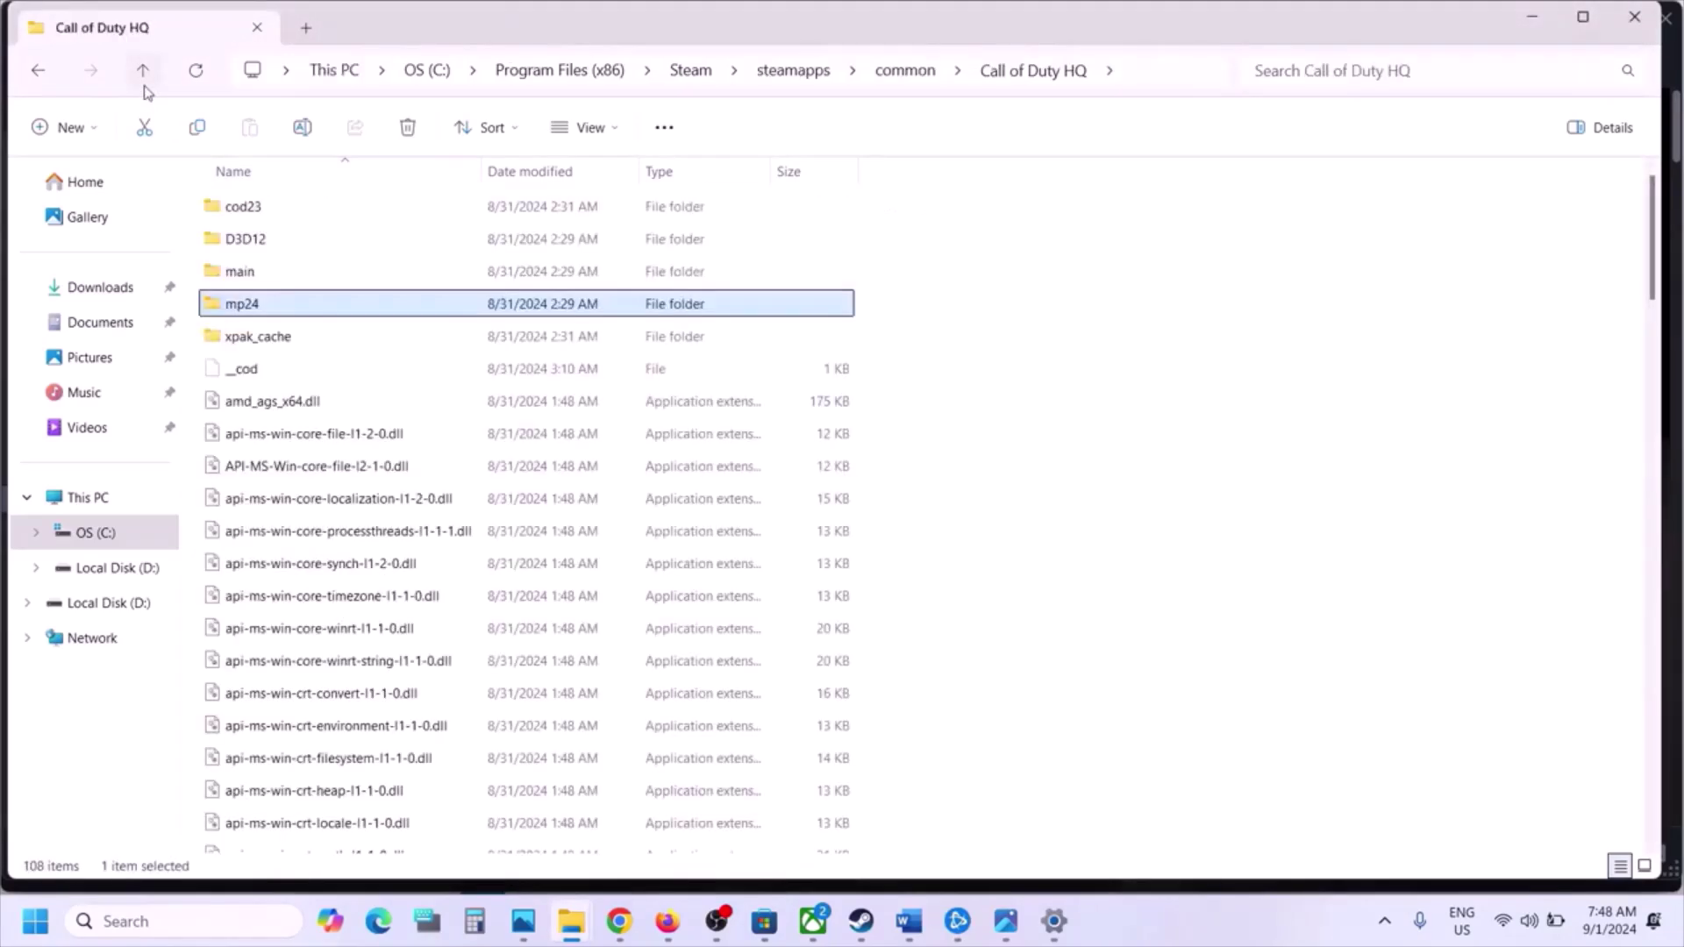
pyautogui.click(144, 86)
pyautogui.doubleClick(316, 274)
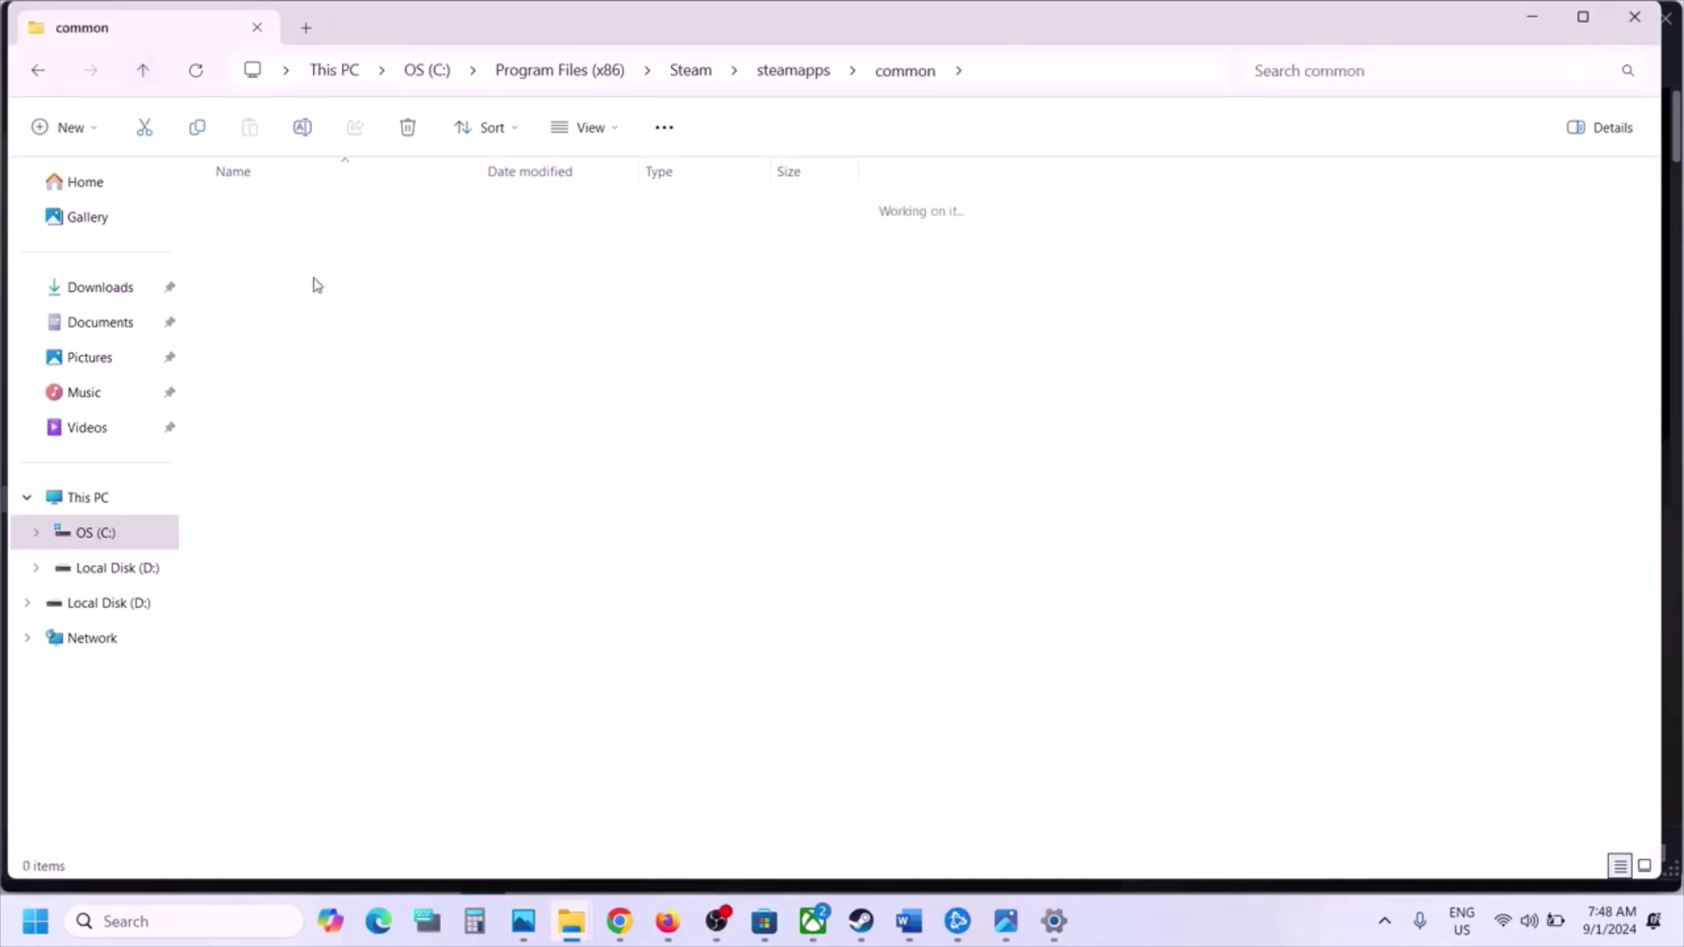
pyautogui.scroll(-15, 357, 638)
pyautogui.scroll(4, 356, 635)
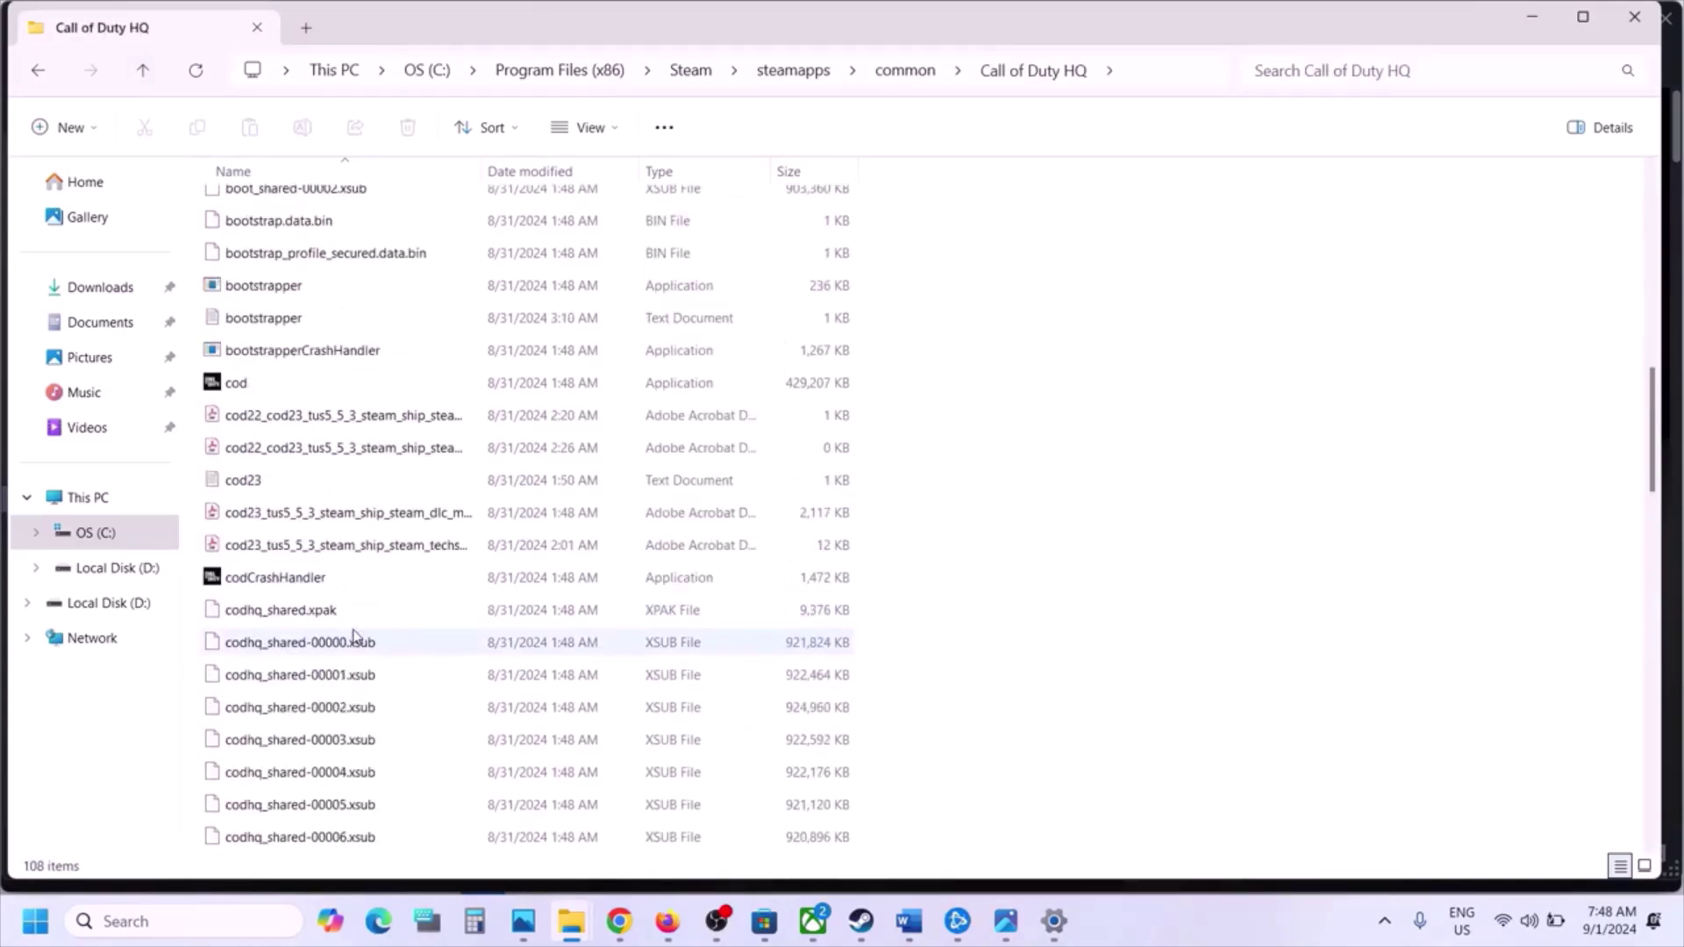
pyautogui.click(232, 391)
pyautogui.rightClick(232, 391)
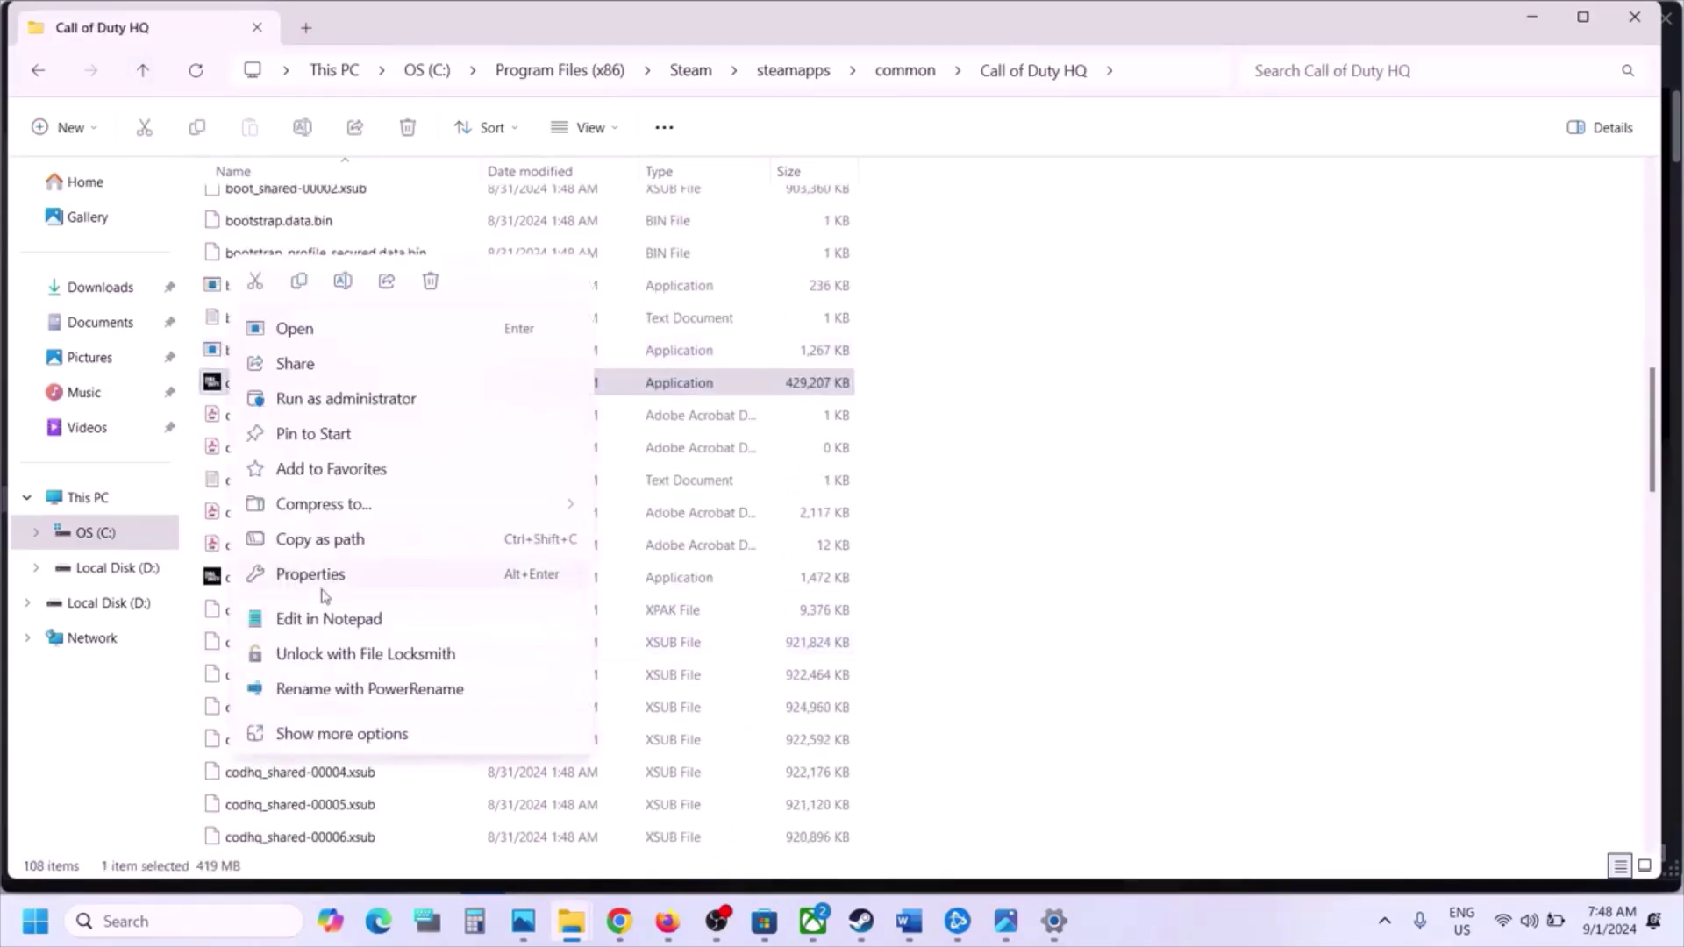
pyautogui.click(321, 574)
pyautogui.click(405, 347)
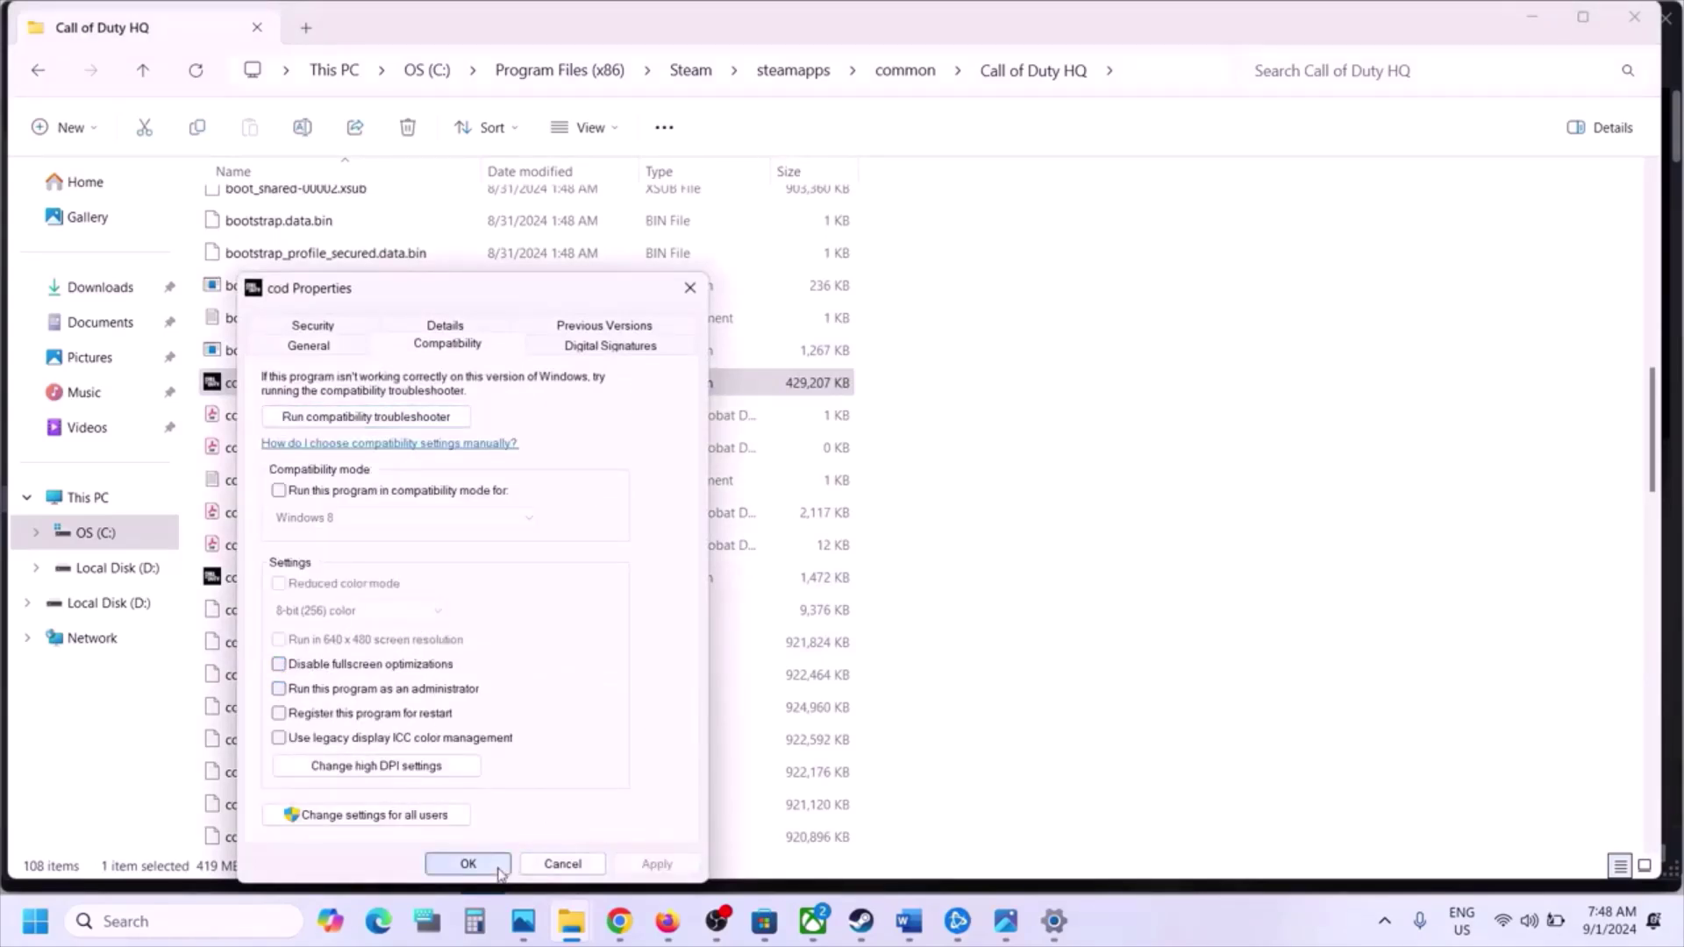
pyautogui.click(490, 866)
# Switch to the Word document and highlight the Step 12 text about launching the game in safe mode
pyautogui.click(923, 933)
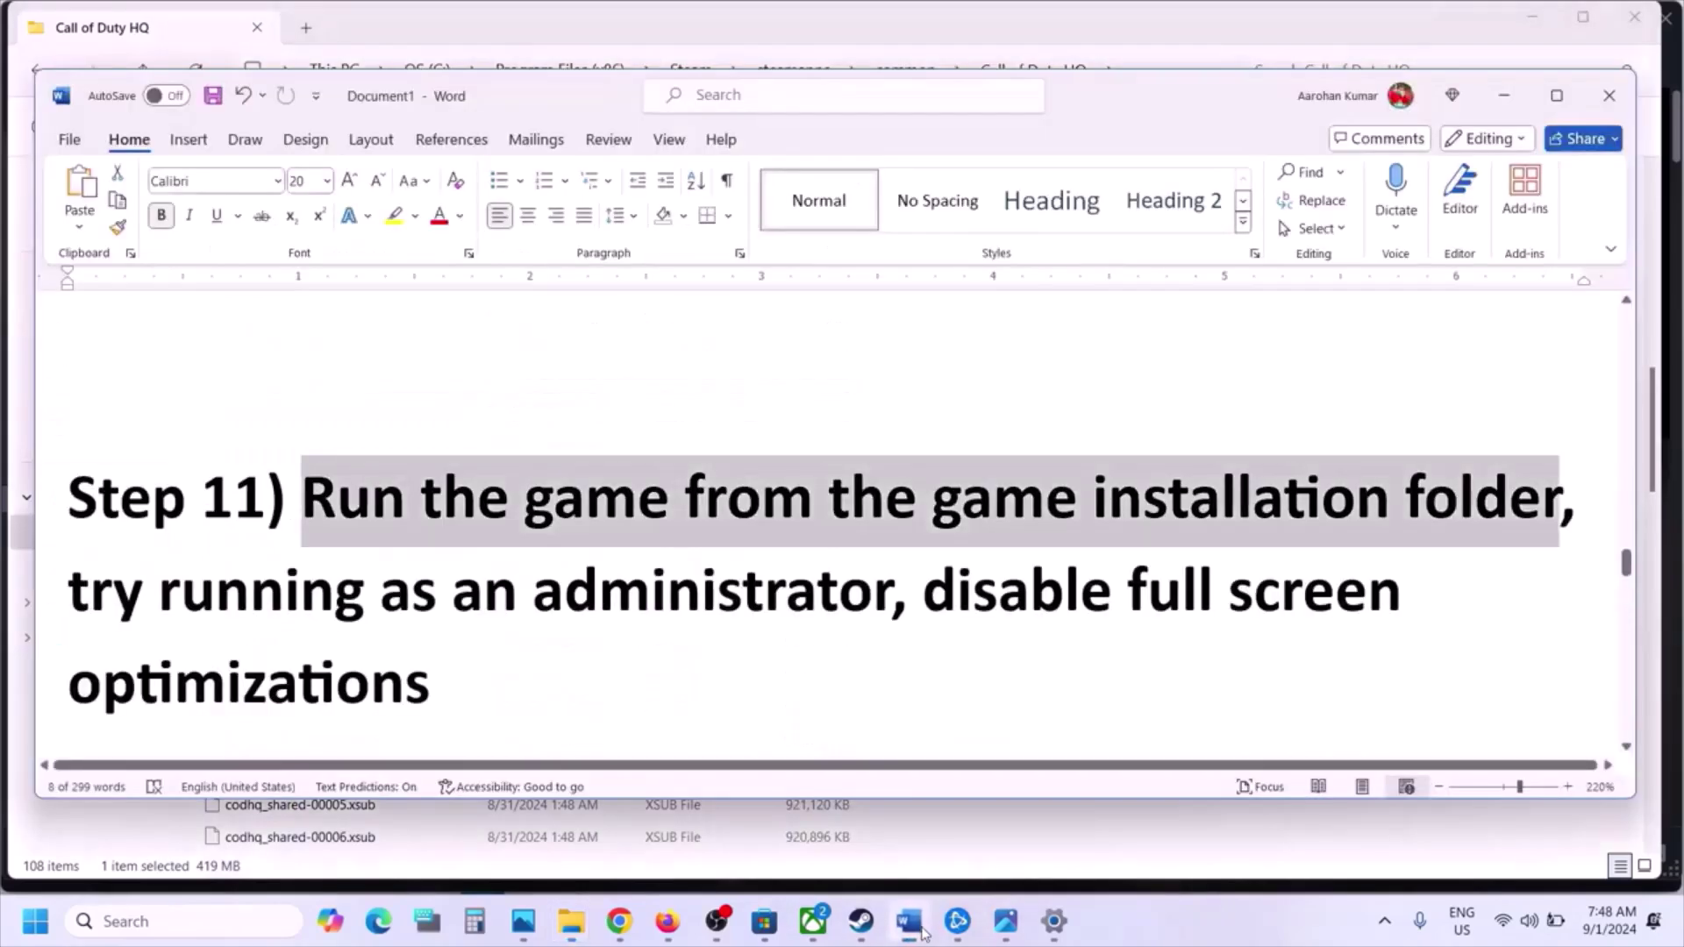
pyautogui.scroll(-4, 590, 593)
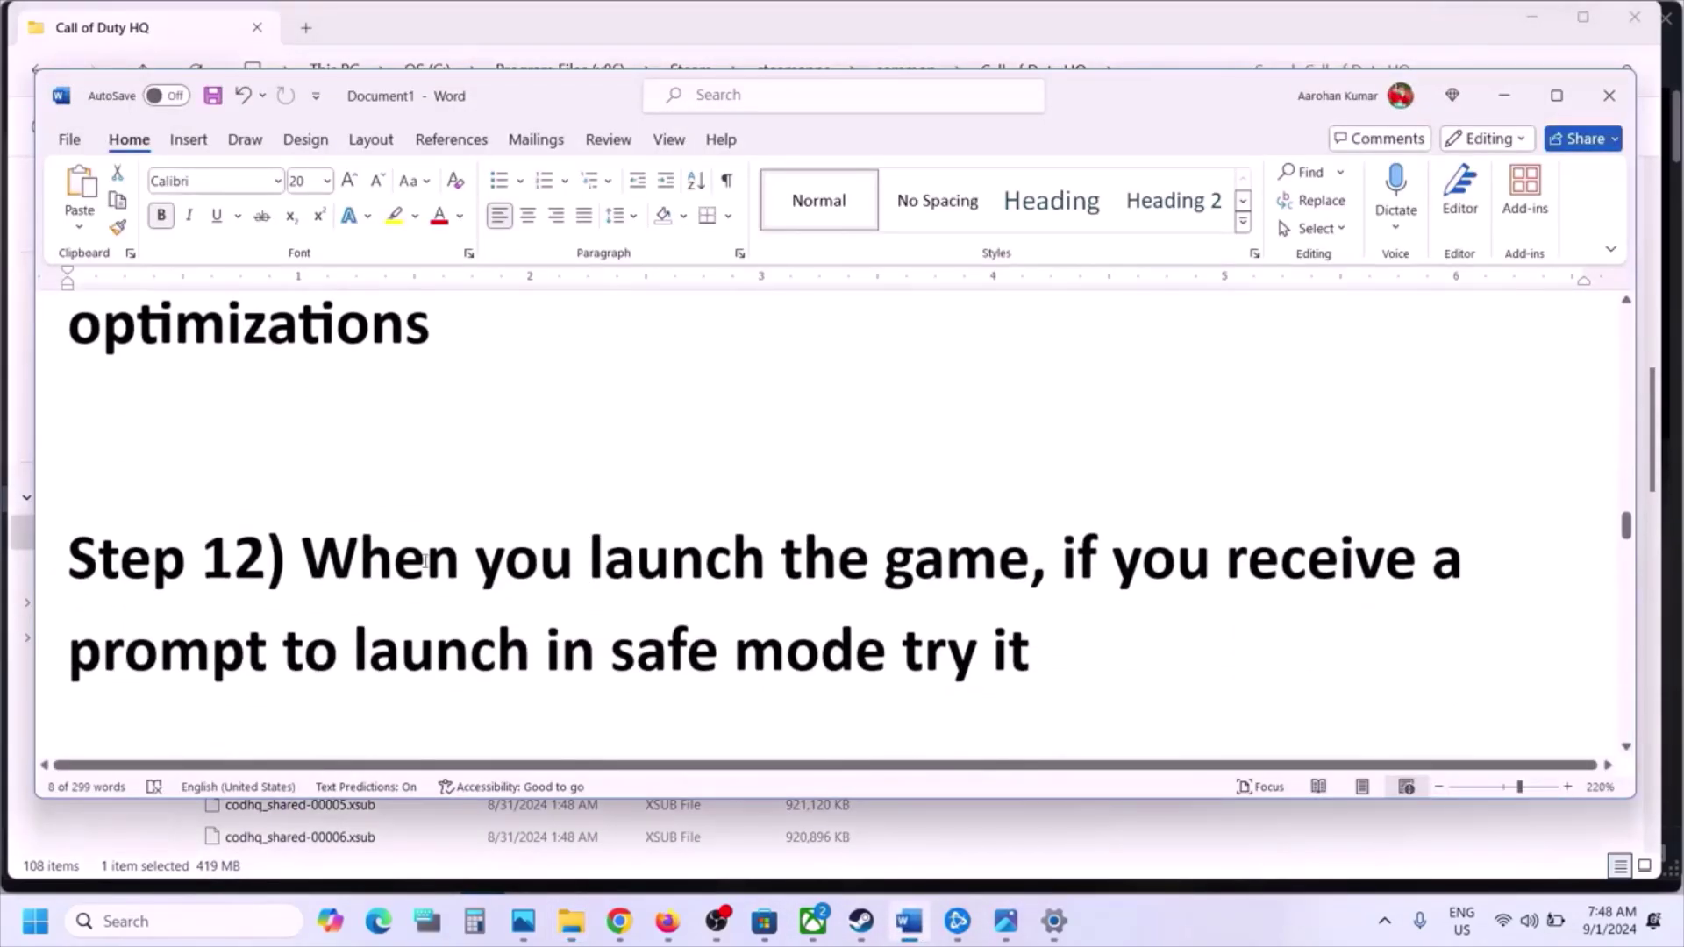
pyautogui.moveTo(344, 558); pyautogui.dragTo(1033, 654)
# Switch to the Screenshot (337).png image, examine the Run In Safe Mode prompt up close, and close the image
pyautogui.click(1008, 921)
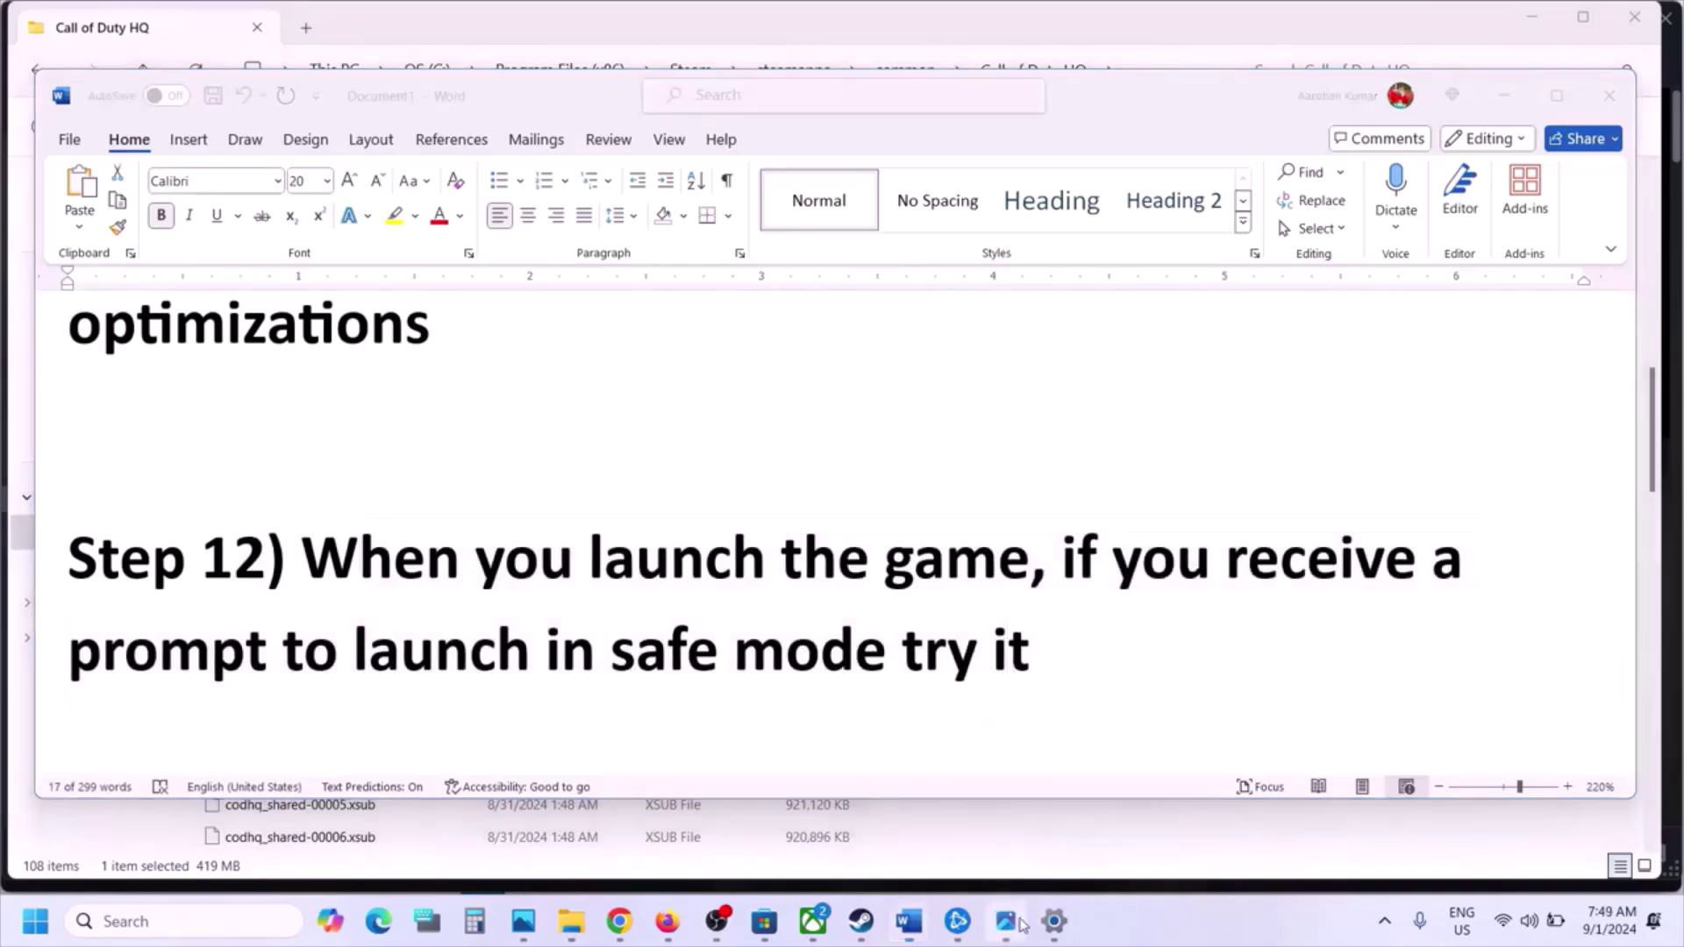
pyautogui.scroll(5, 945, 538)
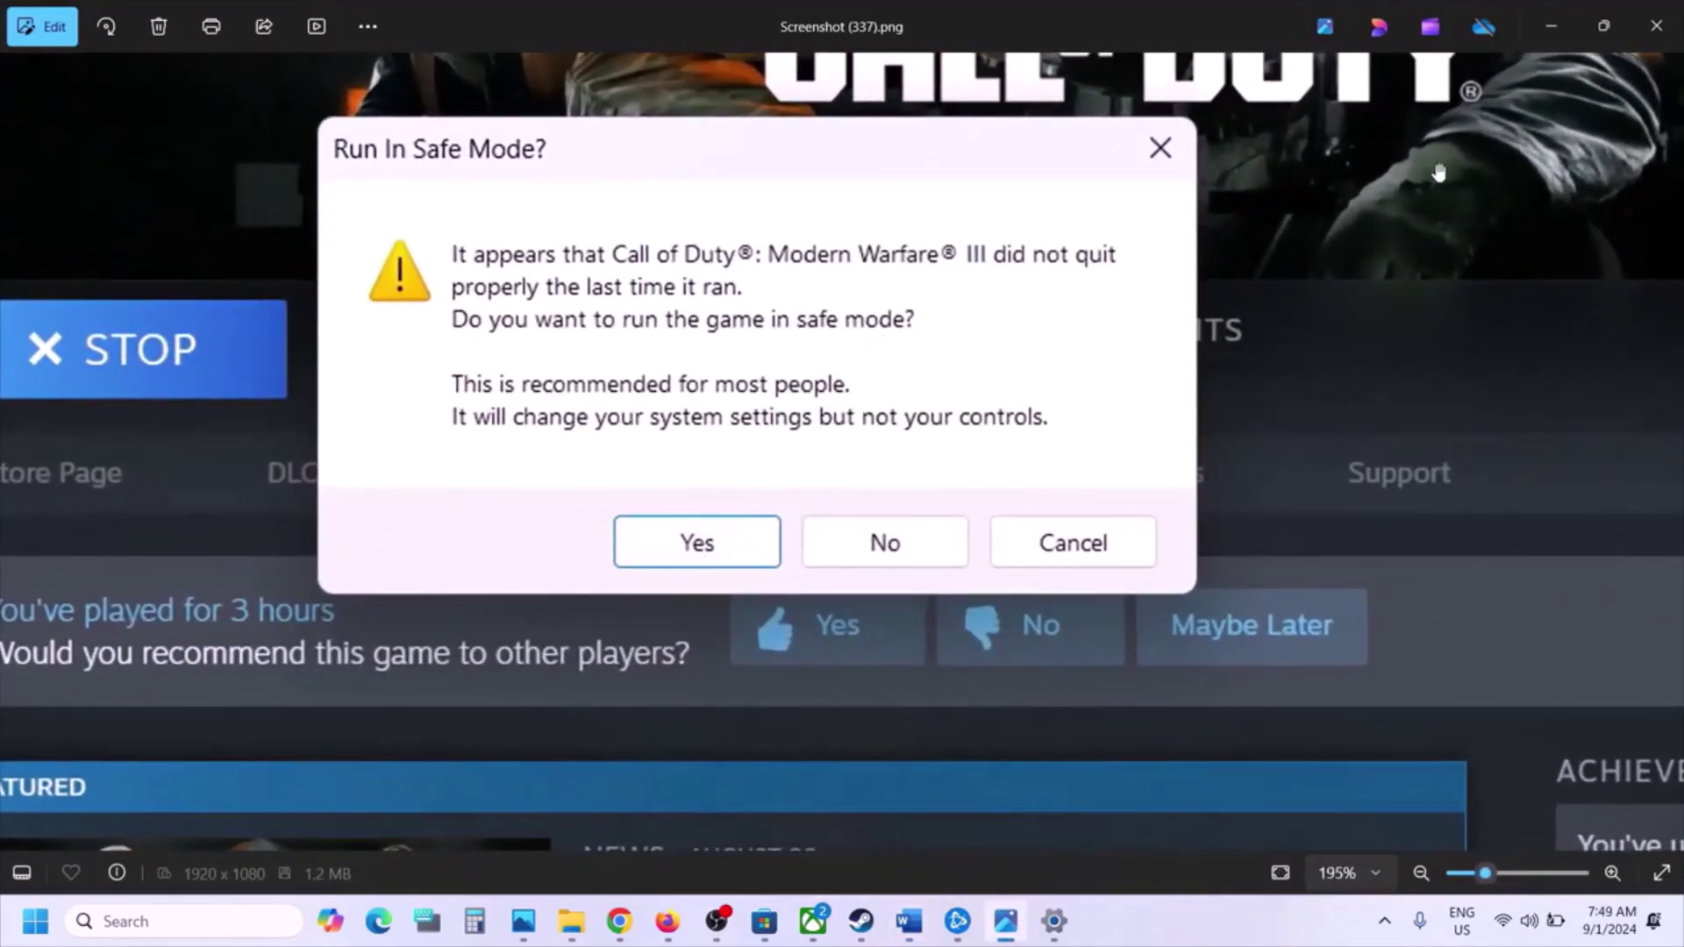
pyautogui.scroll(-5, 1212, 322)
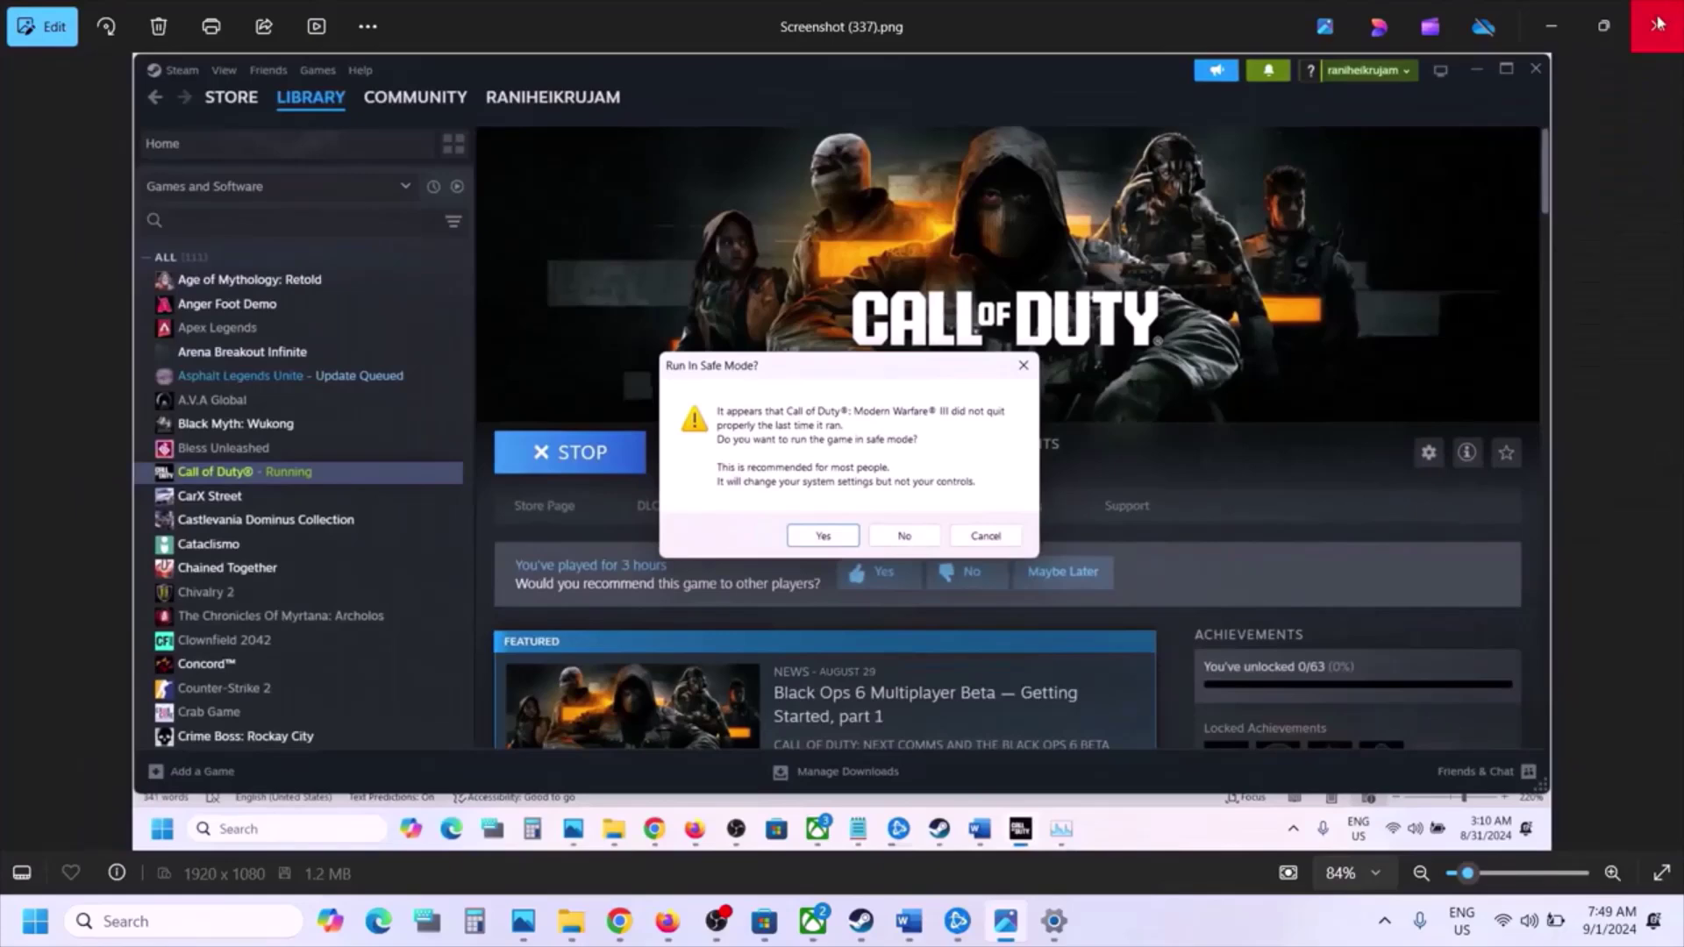
pyautogui.click(1658, 24)
# Highlight the Step 13 text in Word about allowing the game exe file in the antivirus program and Windows Security
pyautogui.scroll(-3, 879, 473)
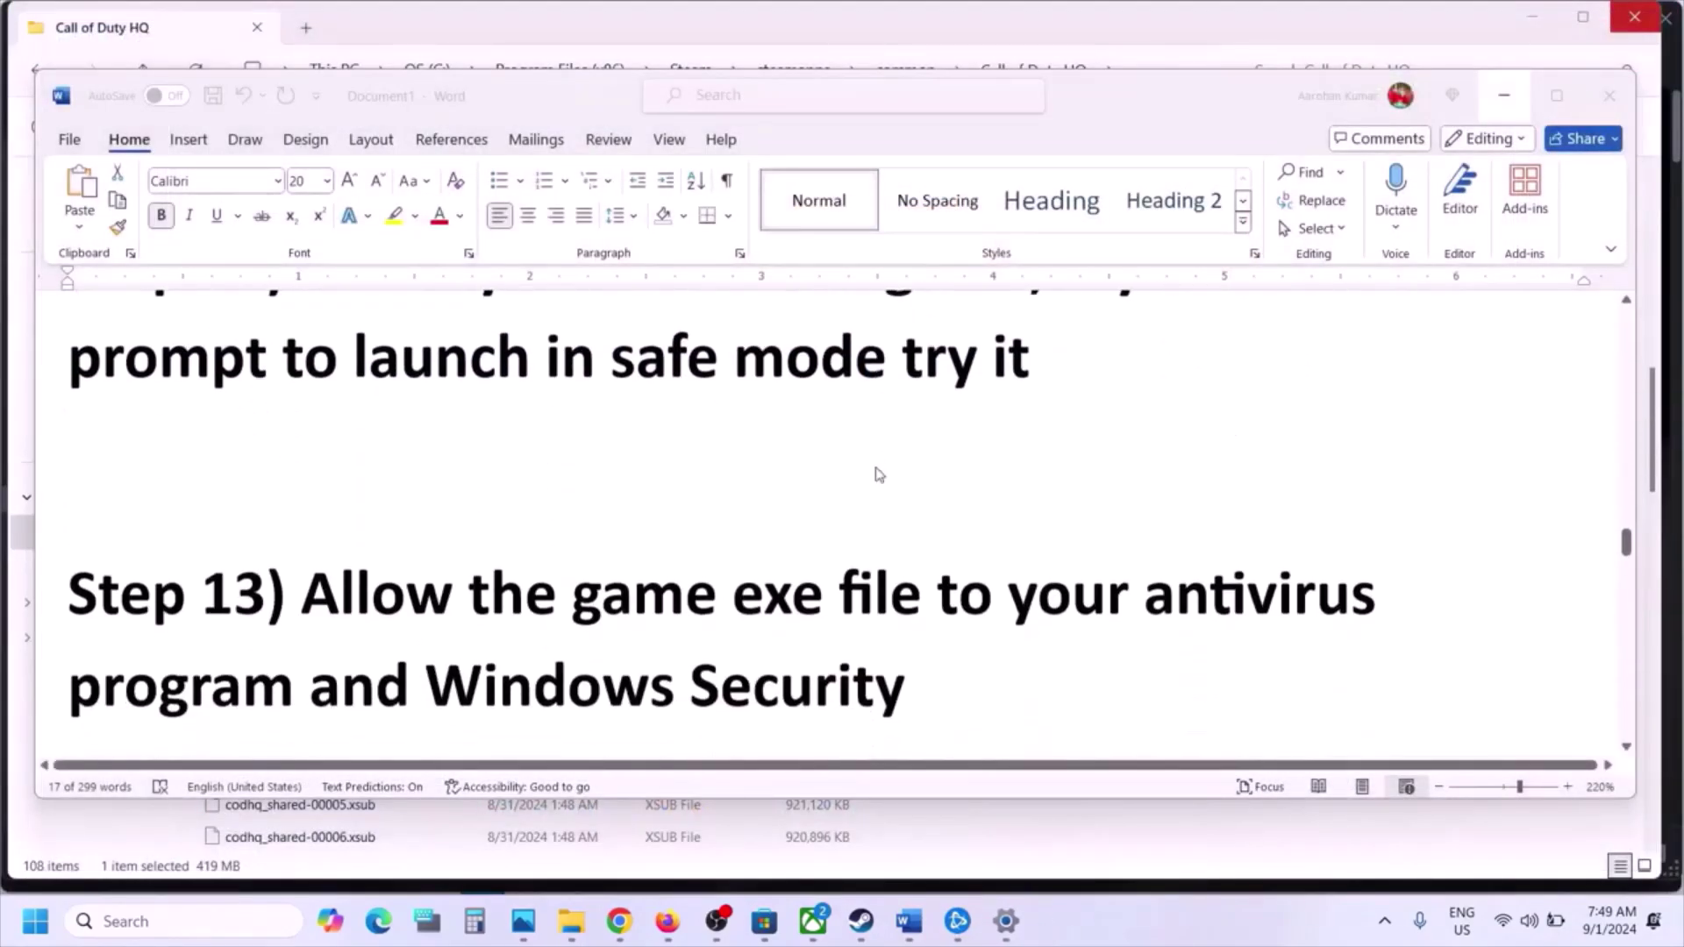
pyautogui.scroll(-1, 879, 474)
pyautogui.doubleClick(320, 548)
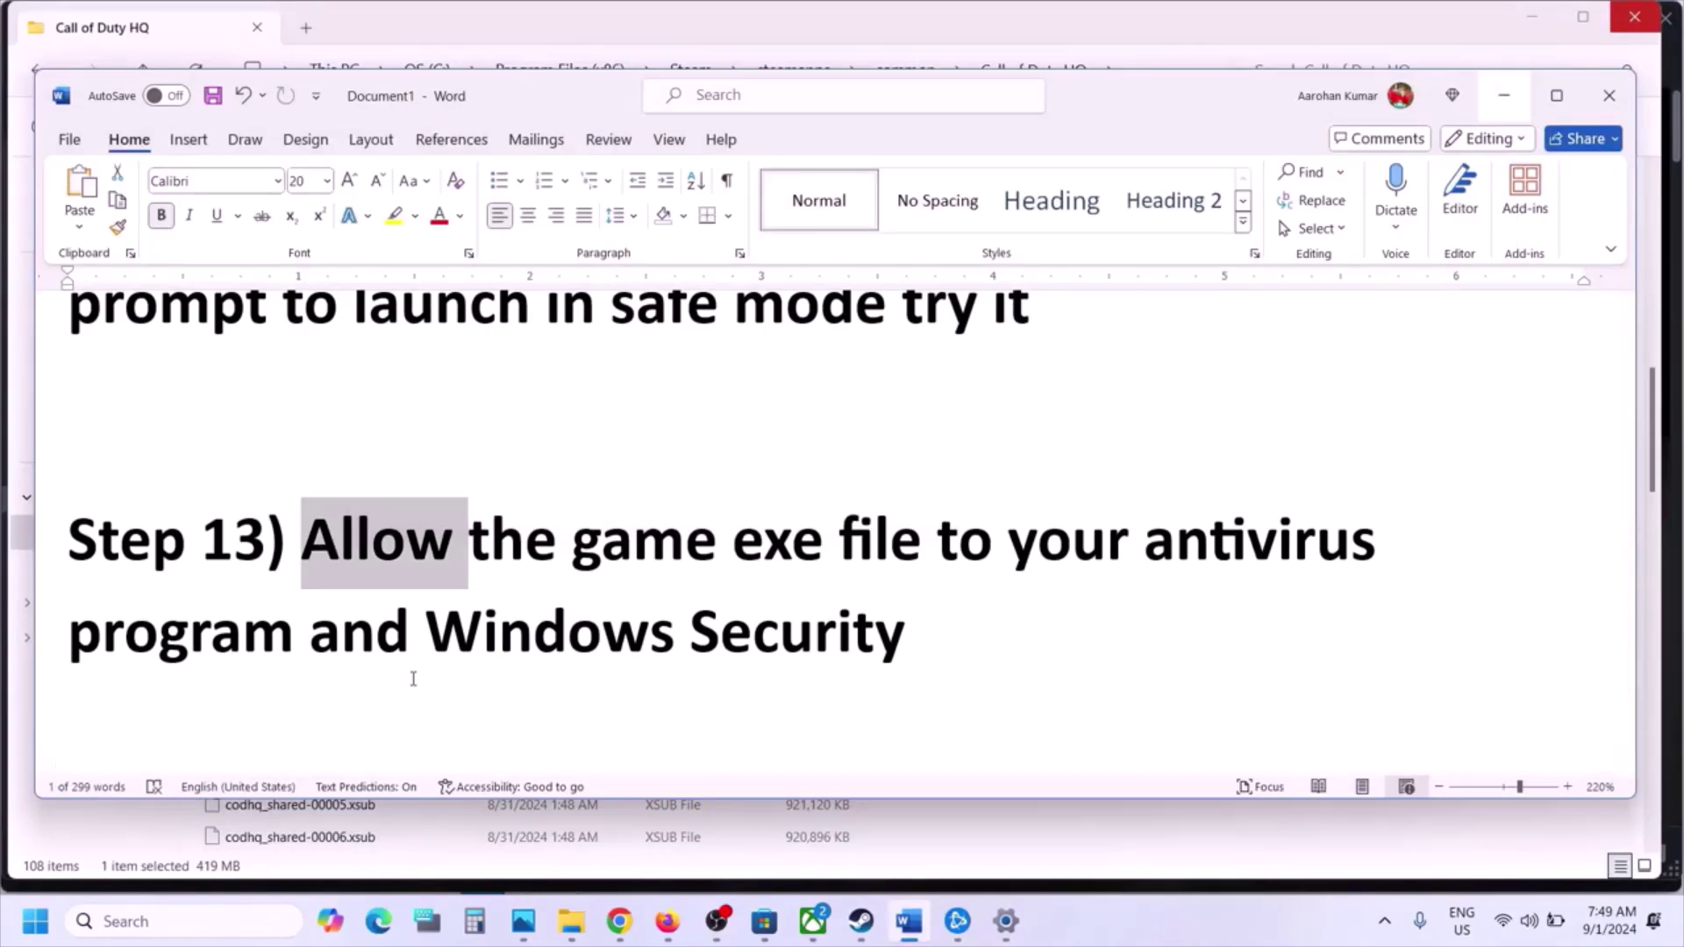
pyautogui.moveTo(651, 550); pyautogui.dragTo(301, 603)
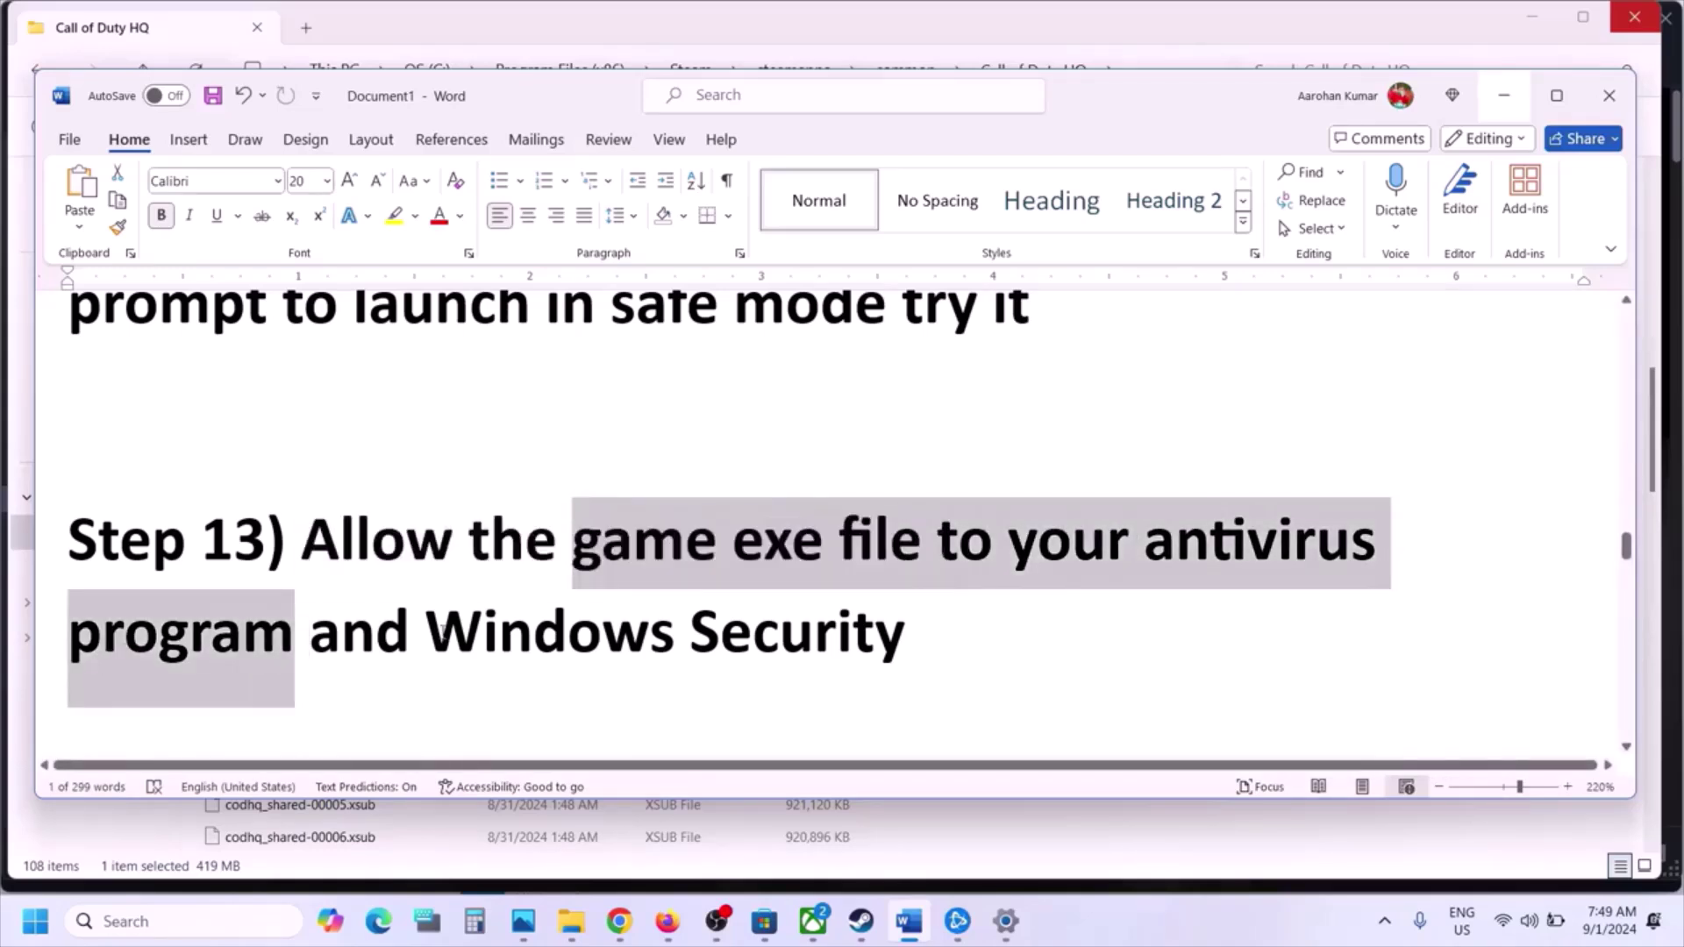
pyautogui.moveTo(426, 632); pyautogui.dragTo(905, 632)
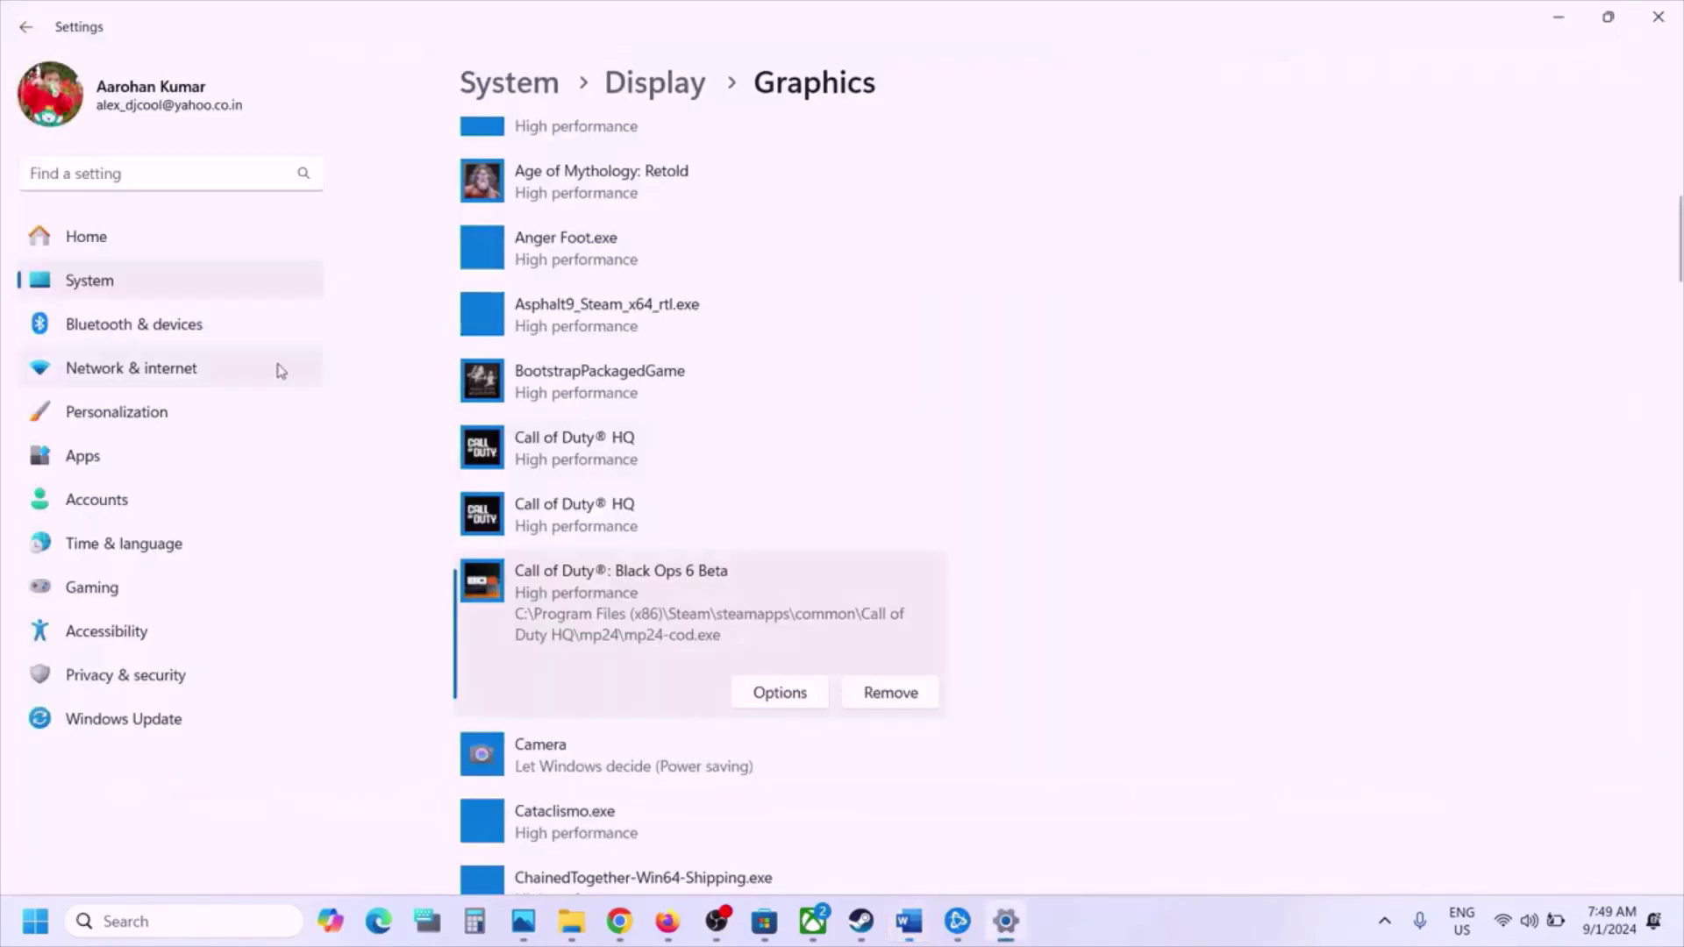
# Switch to Settings and open the list of apps allowed through Controlled folder access in Windows Security's ransomware protection
pyautogui.click(207, 677)
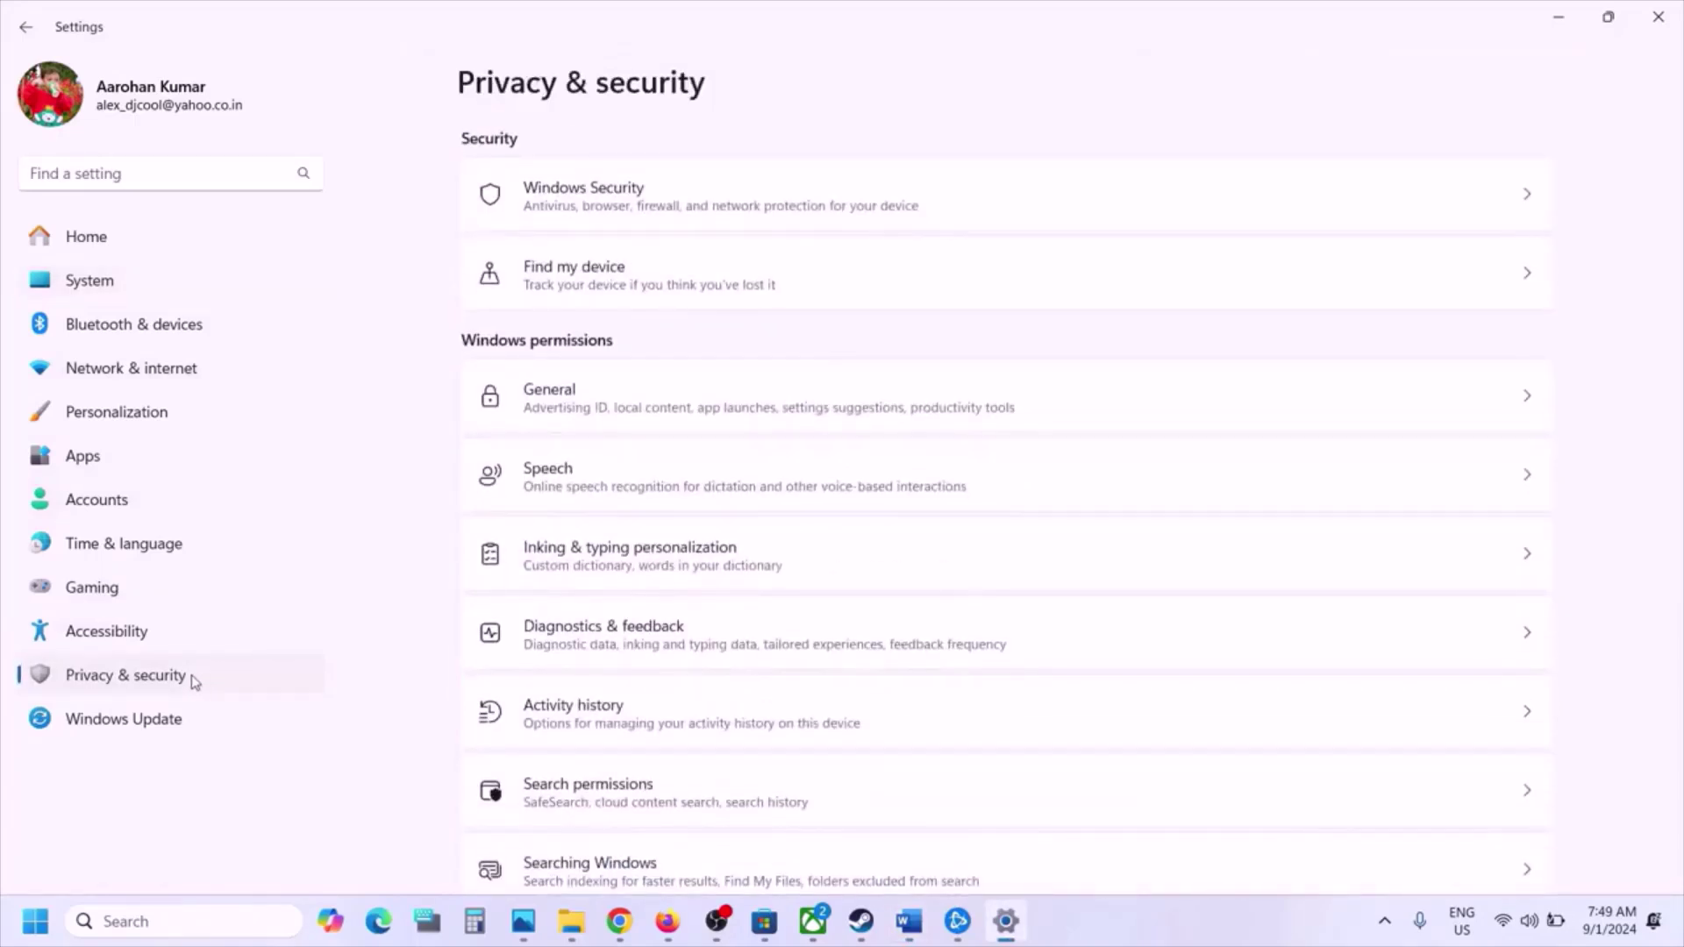
pyautogui.click(597, 206)
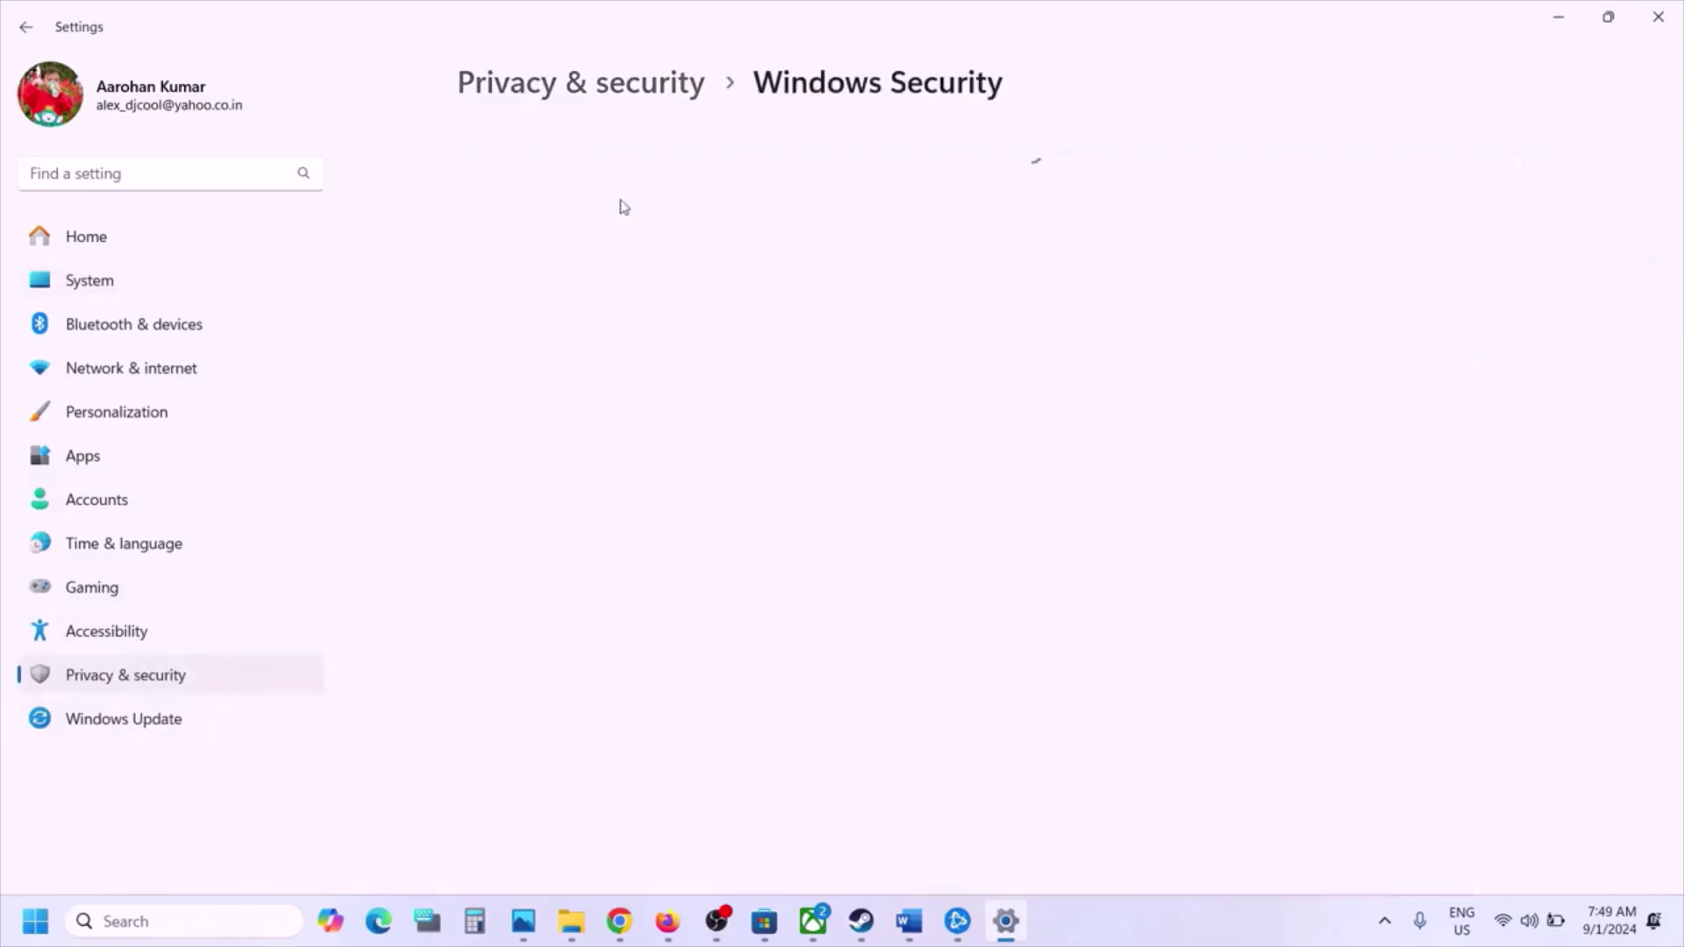
pyautogui.click(562, 329)
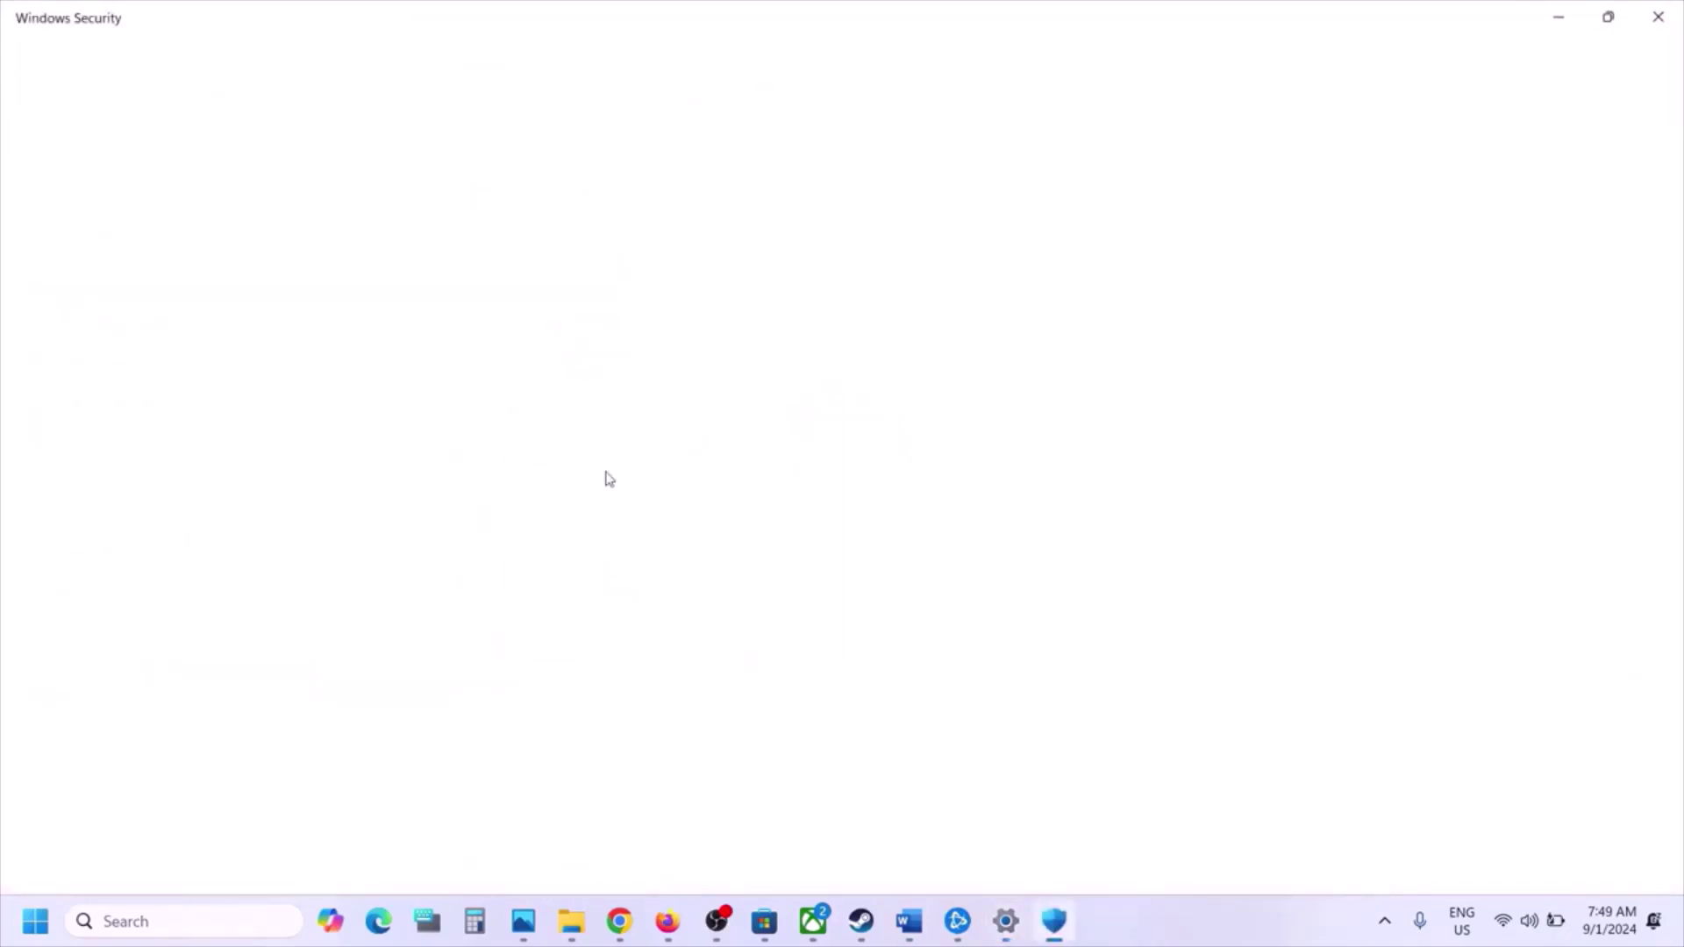
pyautogui.scroll(-3, 605, 477)
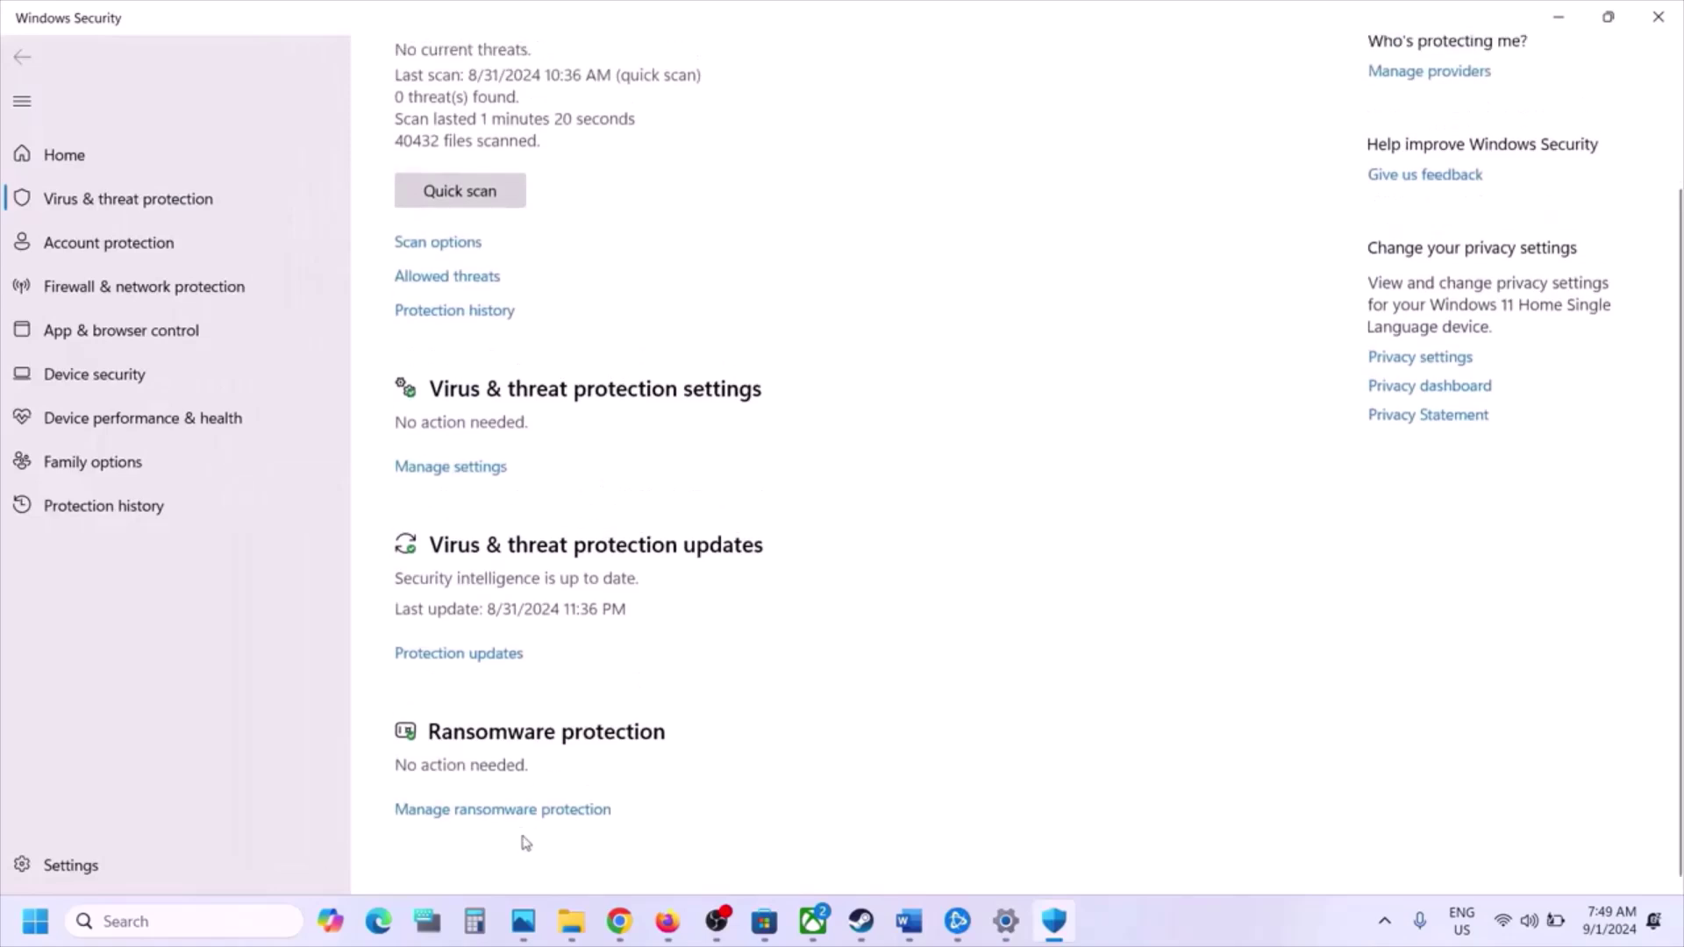
pyautogui.click(520, 812)
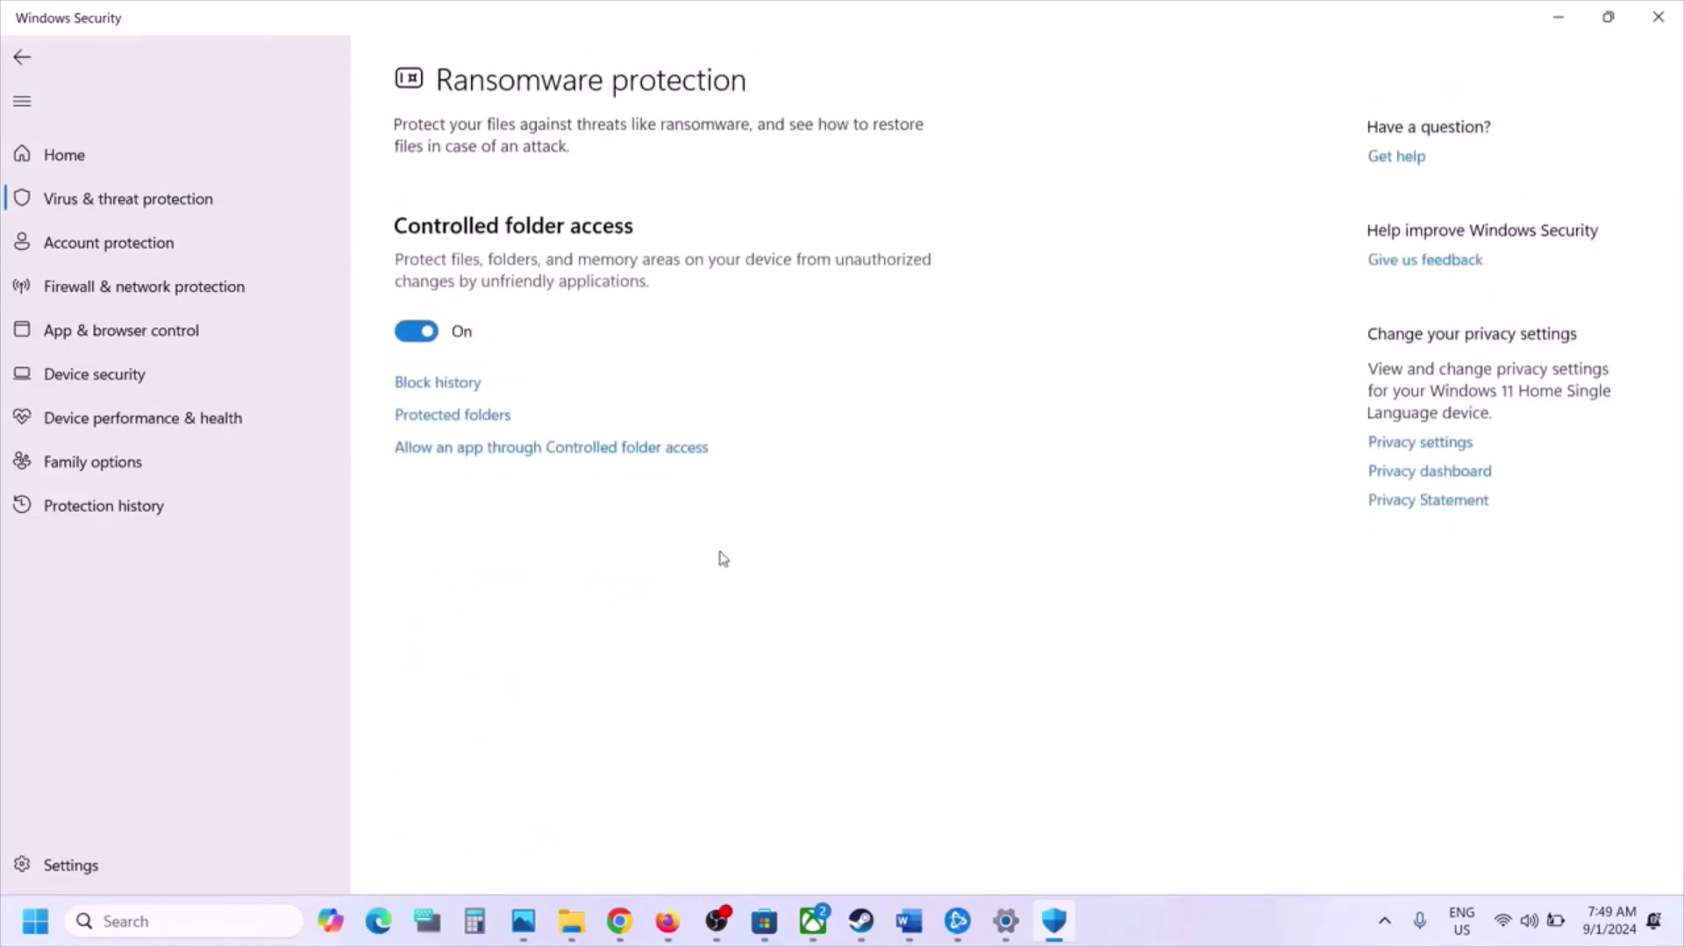
pyautogui.click(538, 449)
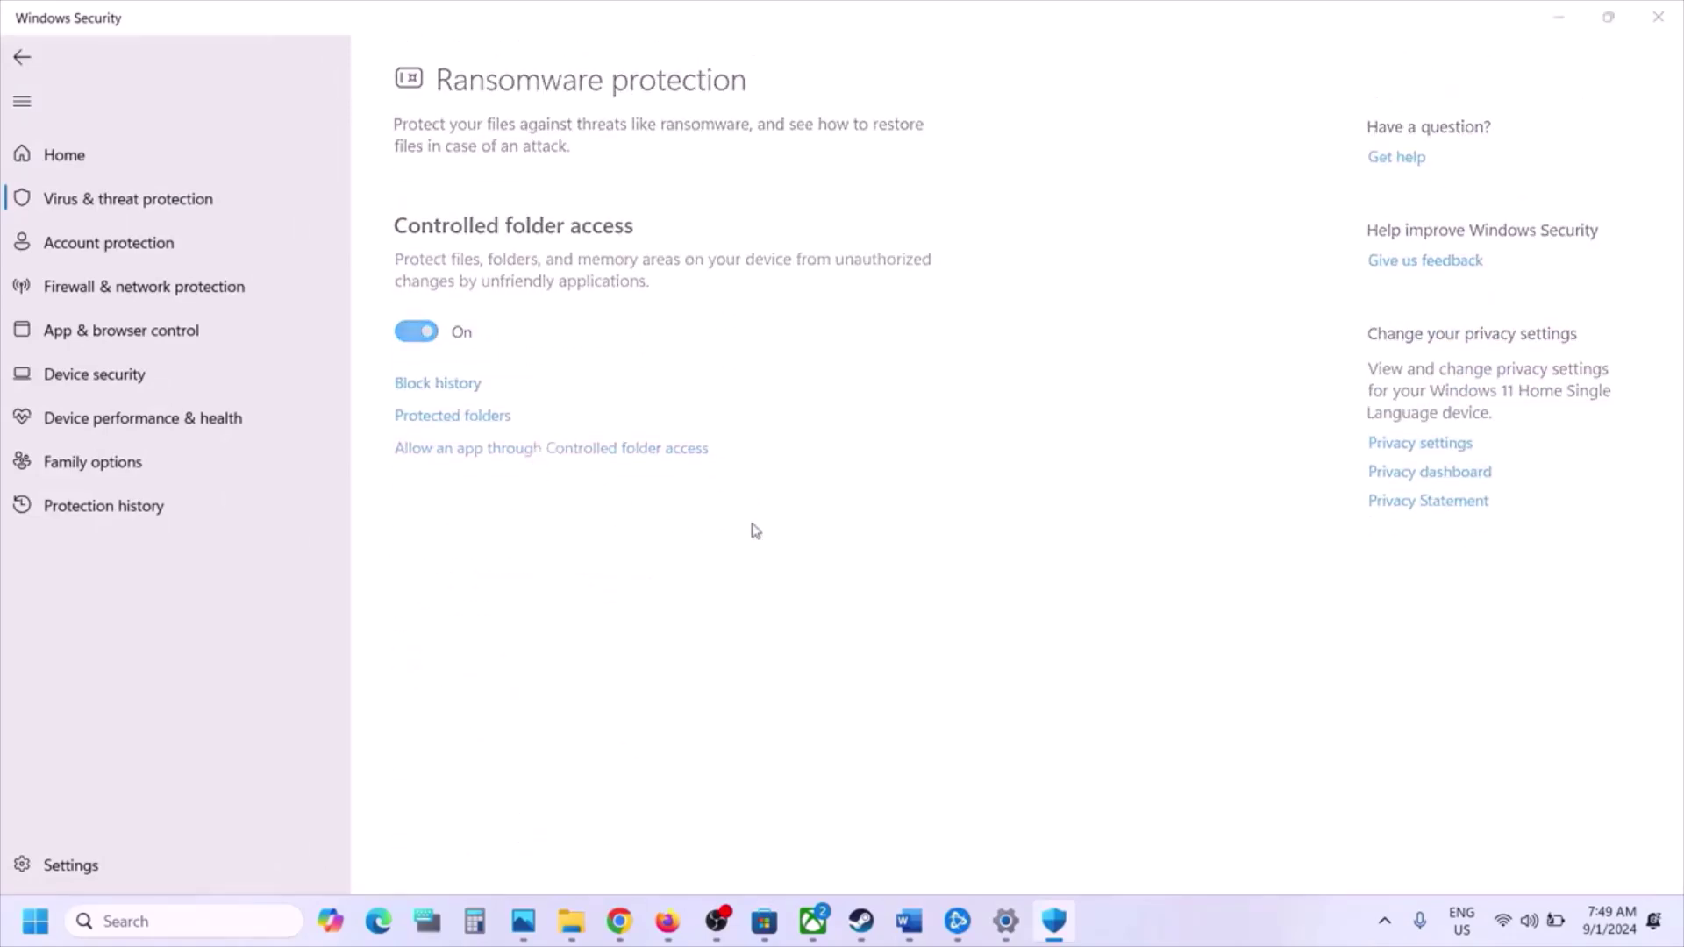
pyautogui.click(706, 641)
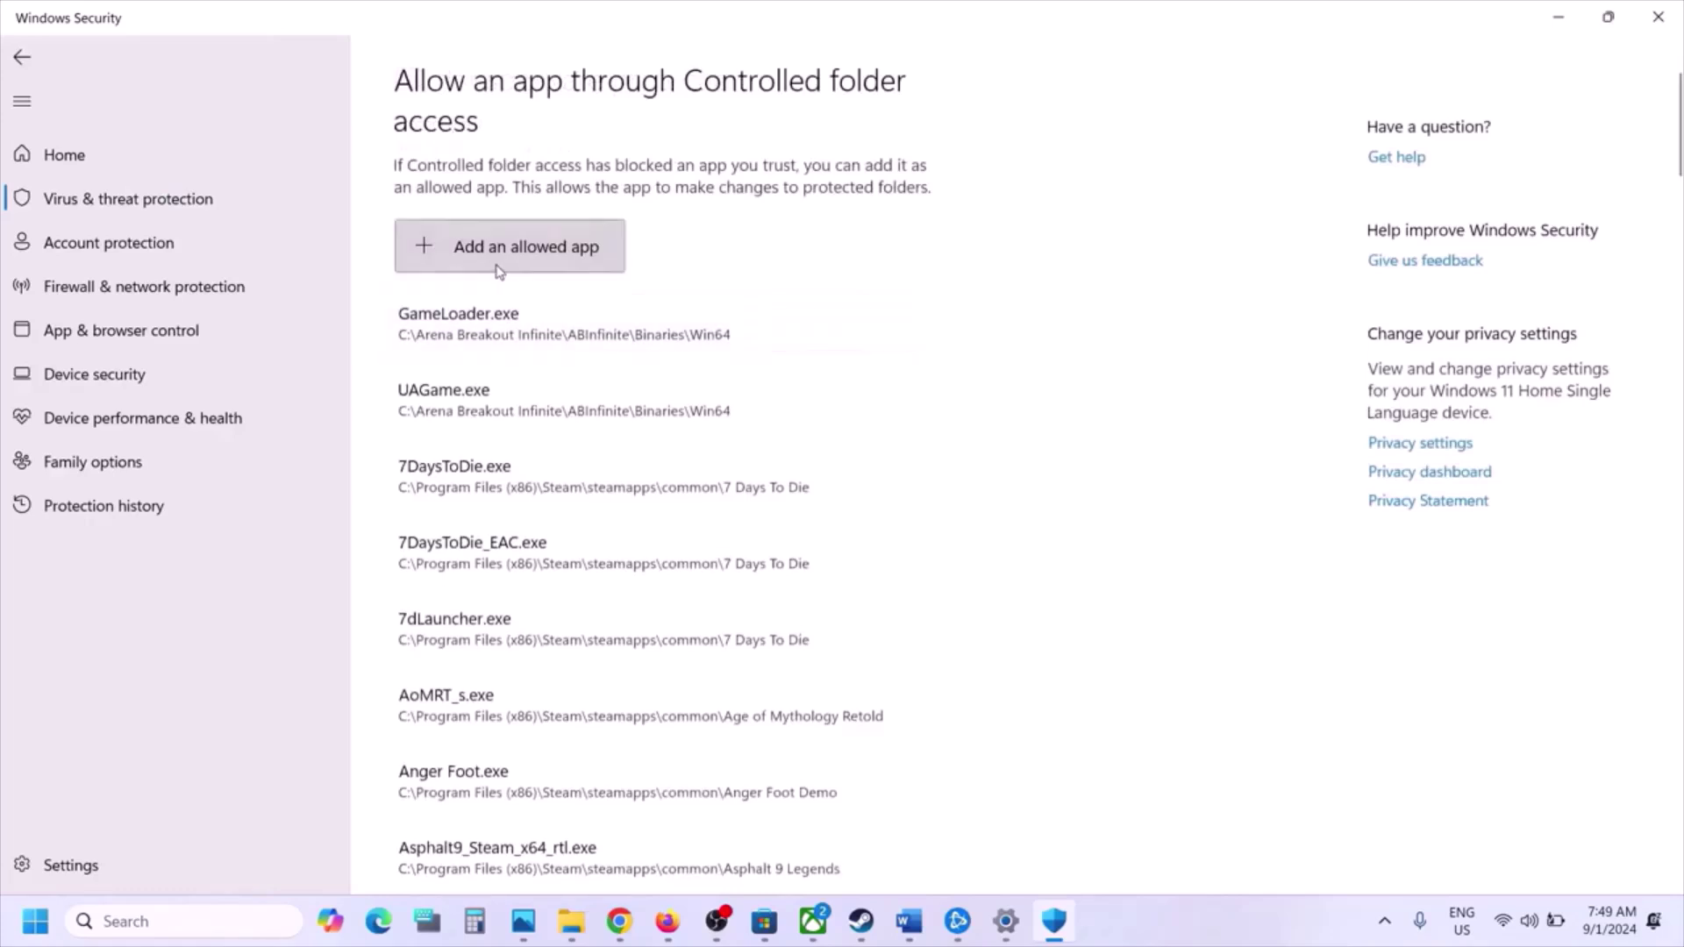
# Add the cod application from the Call of Duty HQ folder to the apps allowed through Controlled folder access
pyautogui.click(499, 270)
pyautogui.click(491, 333)
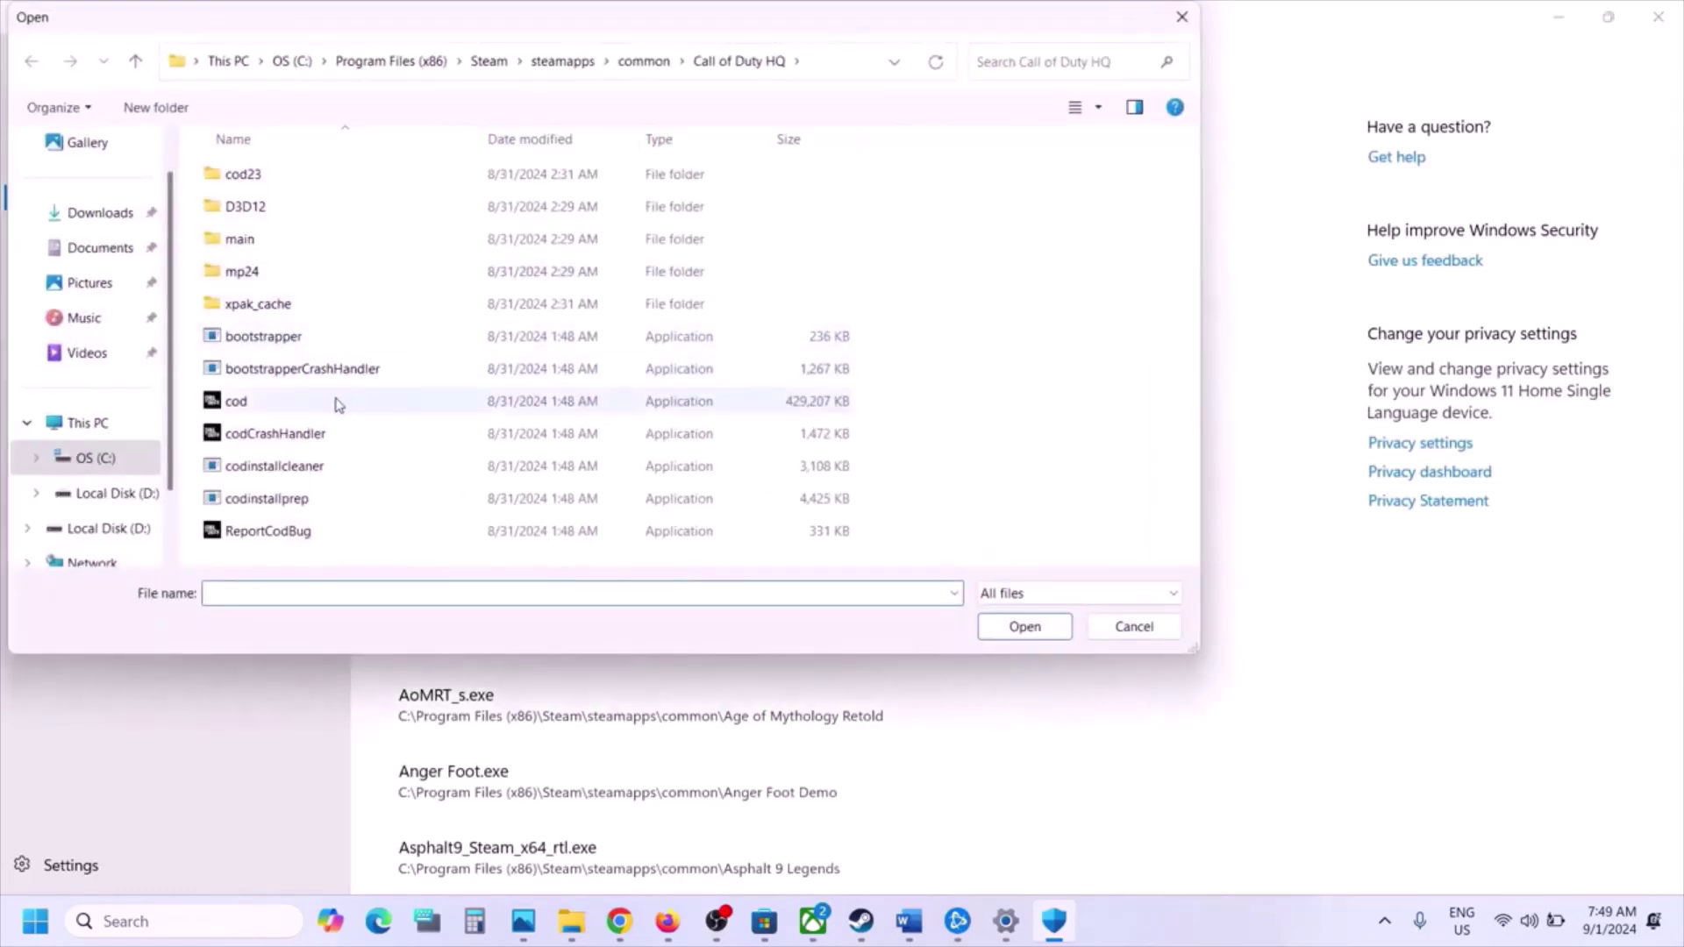
pyautogui.click(337, 404)
pyautogui.click(1023, 627)
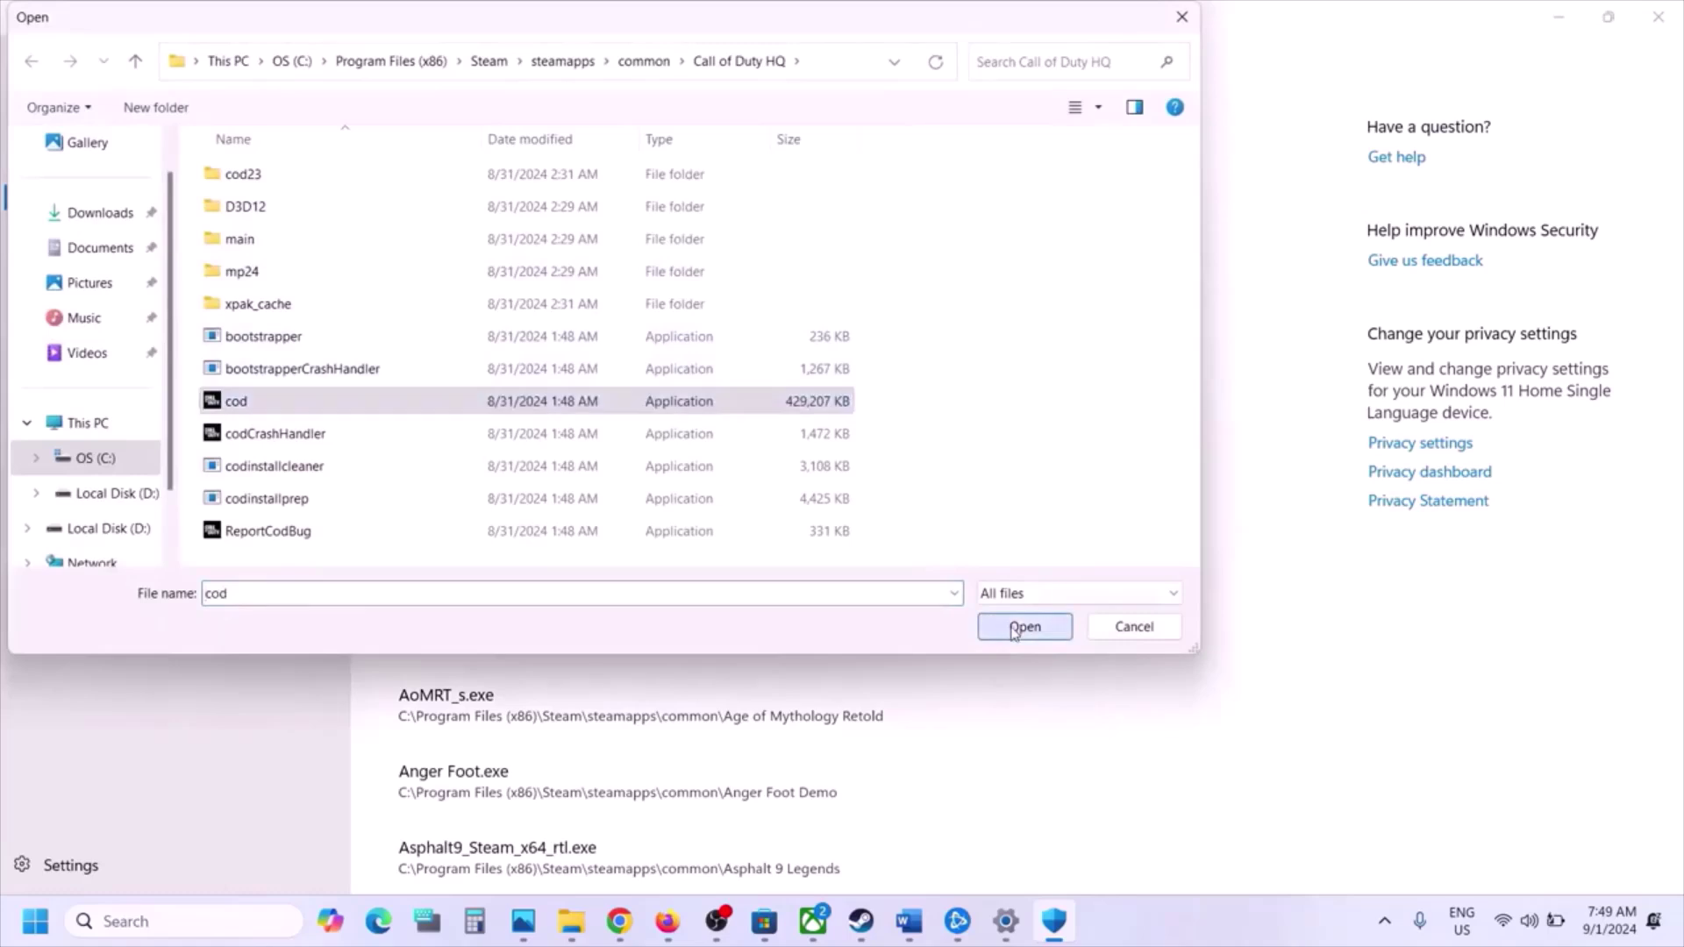
# Allow the mp24-cod application from the mp24 subfolder of Call of Duty HQ through Controlled folder access
pyautogui.click(505, 249)
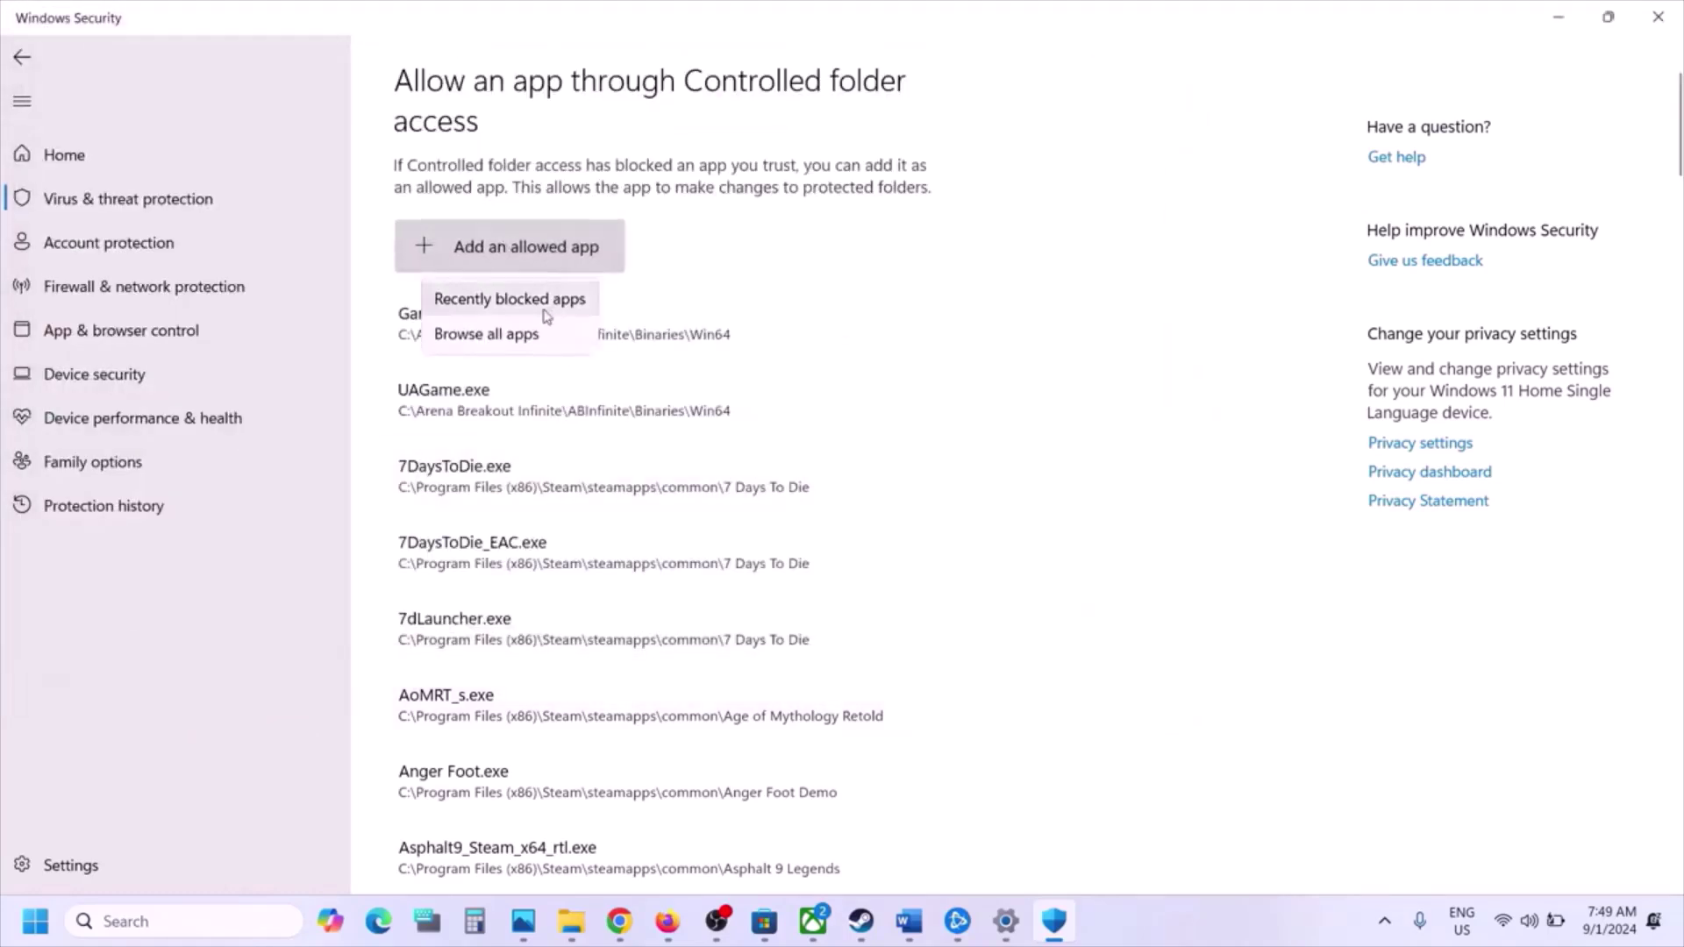
pyautogui.click(492, 325)
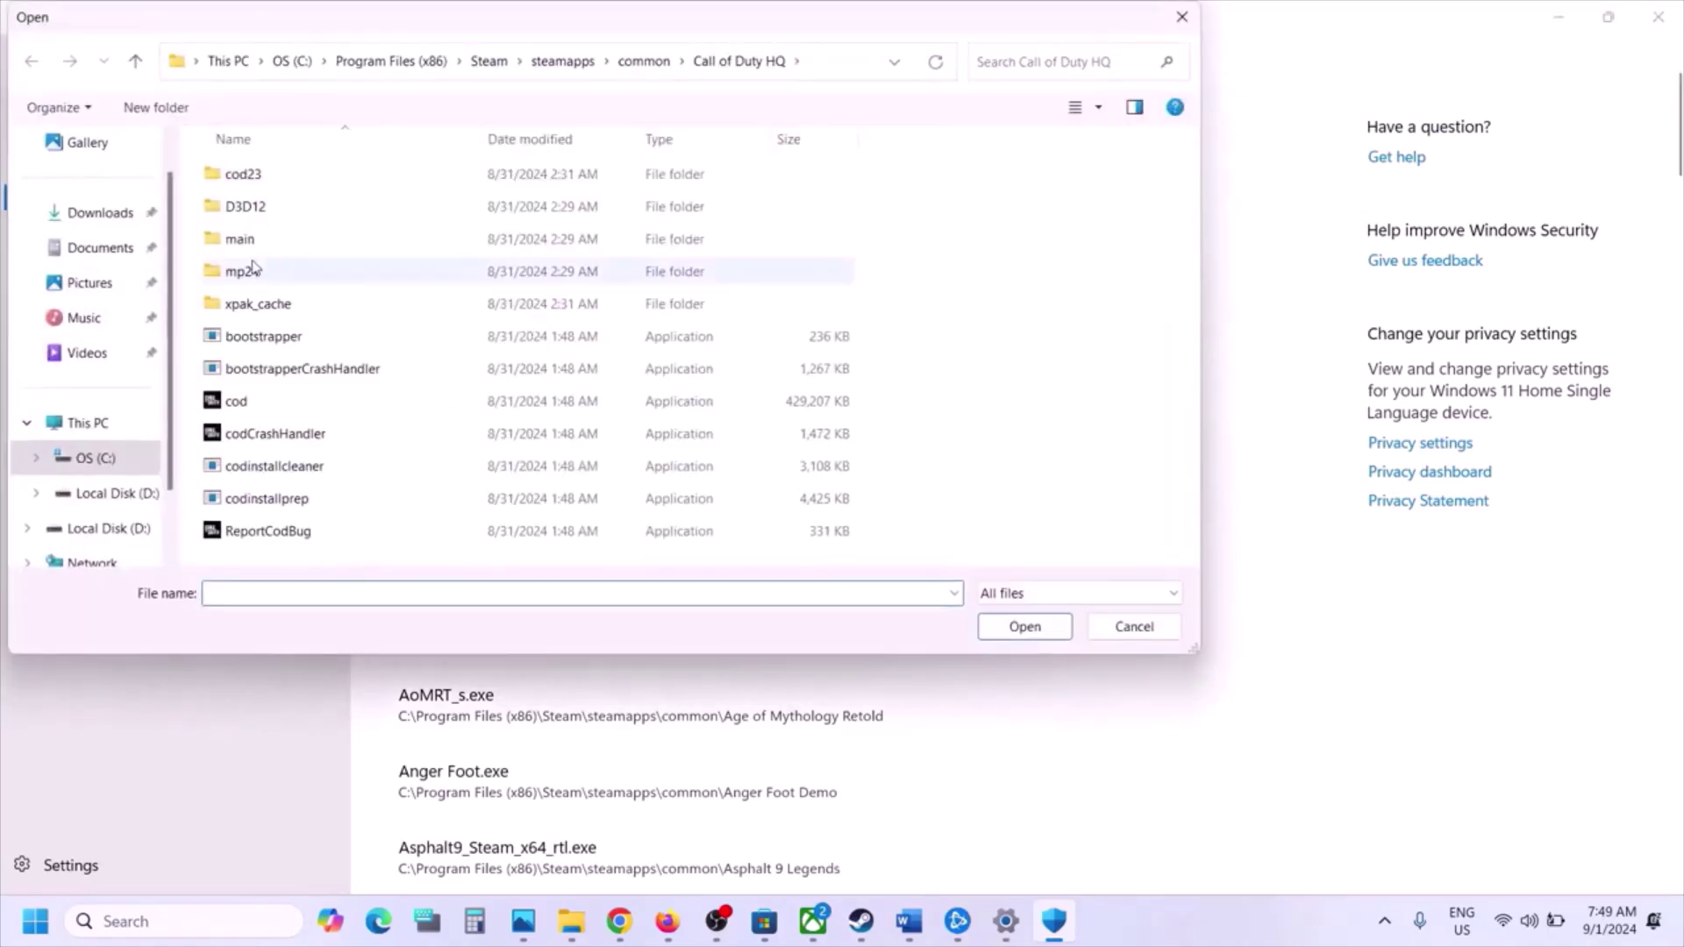
pyautogui.doubleClick(253, 270)
pyautogui.click(284, 307)
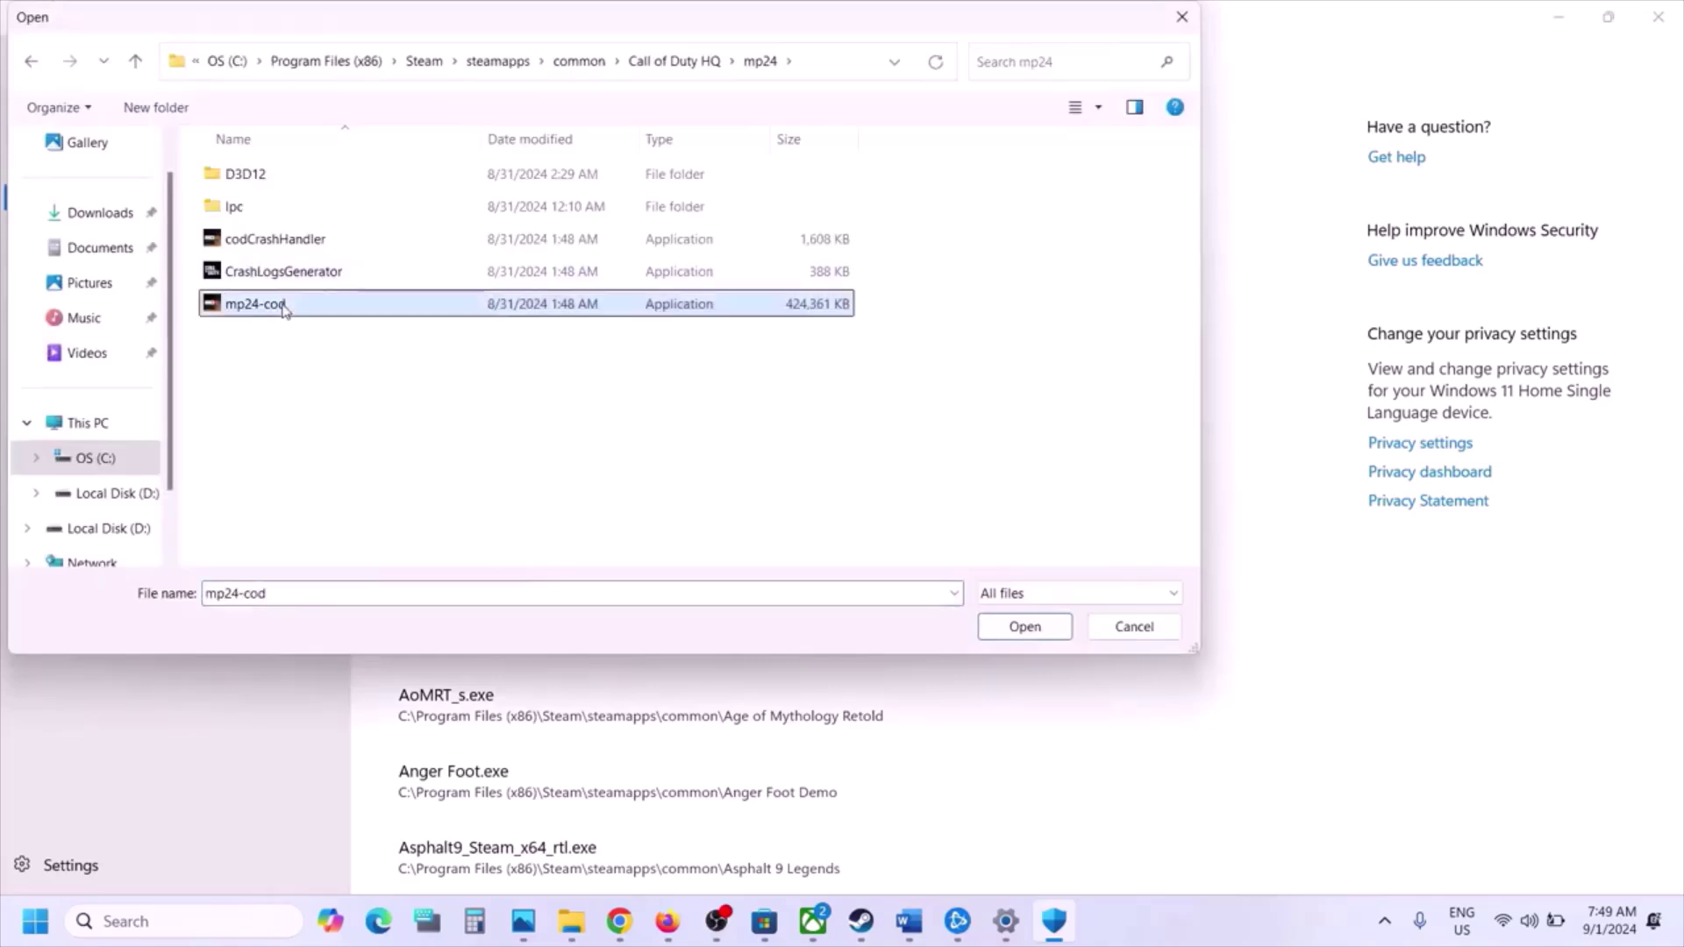
pyautogui.click(1033, 625)
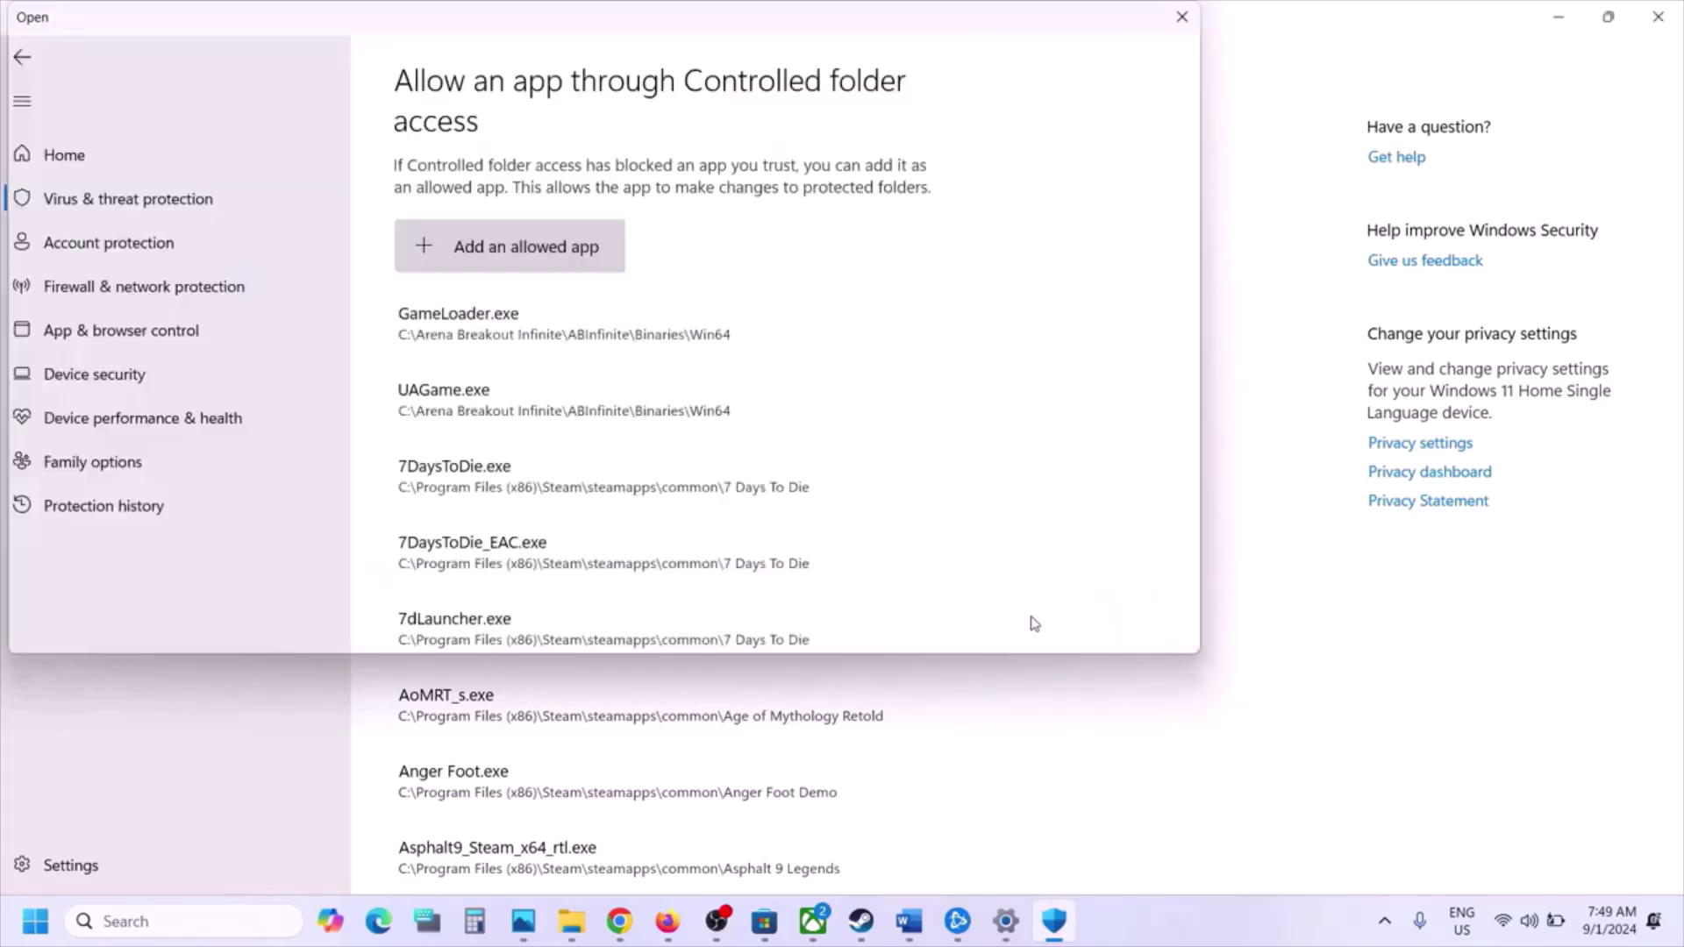
# Open Control Panel and bring up the list of apps allowed through Windows Defender Firewall
pyautogui.click(179, 923)
pyautogui.write('control')
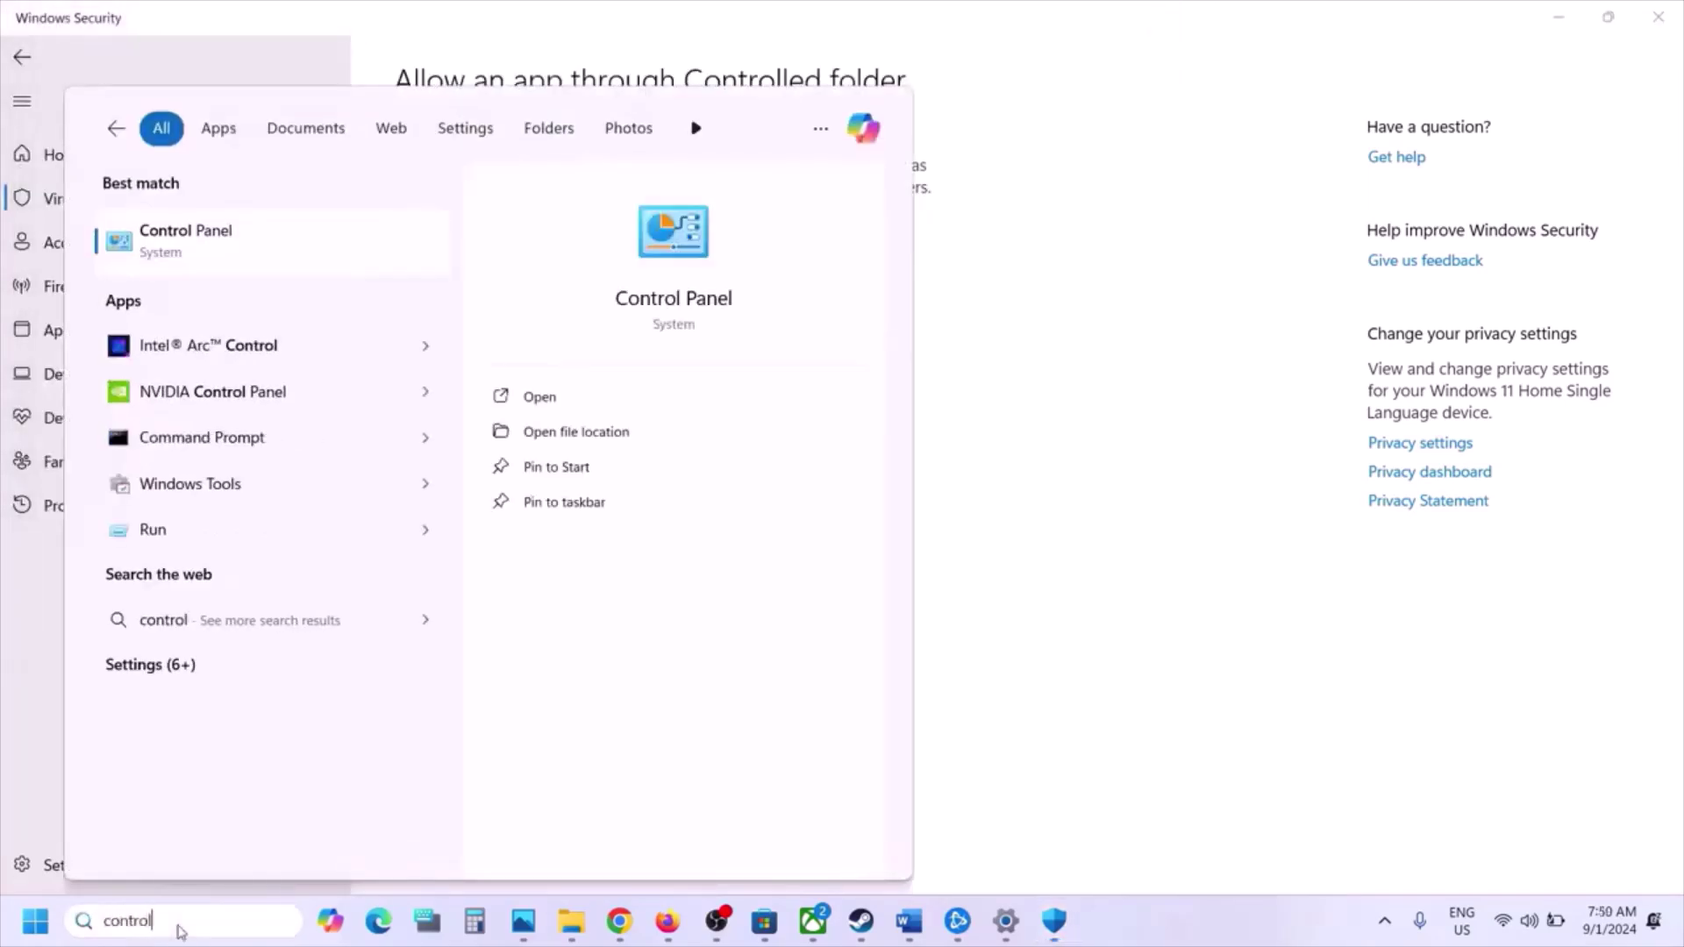
pyautogui.press('Return')
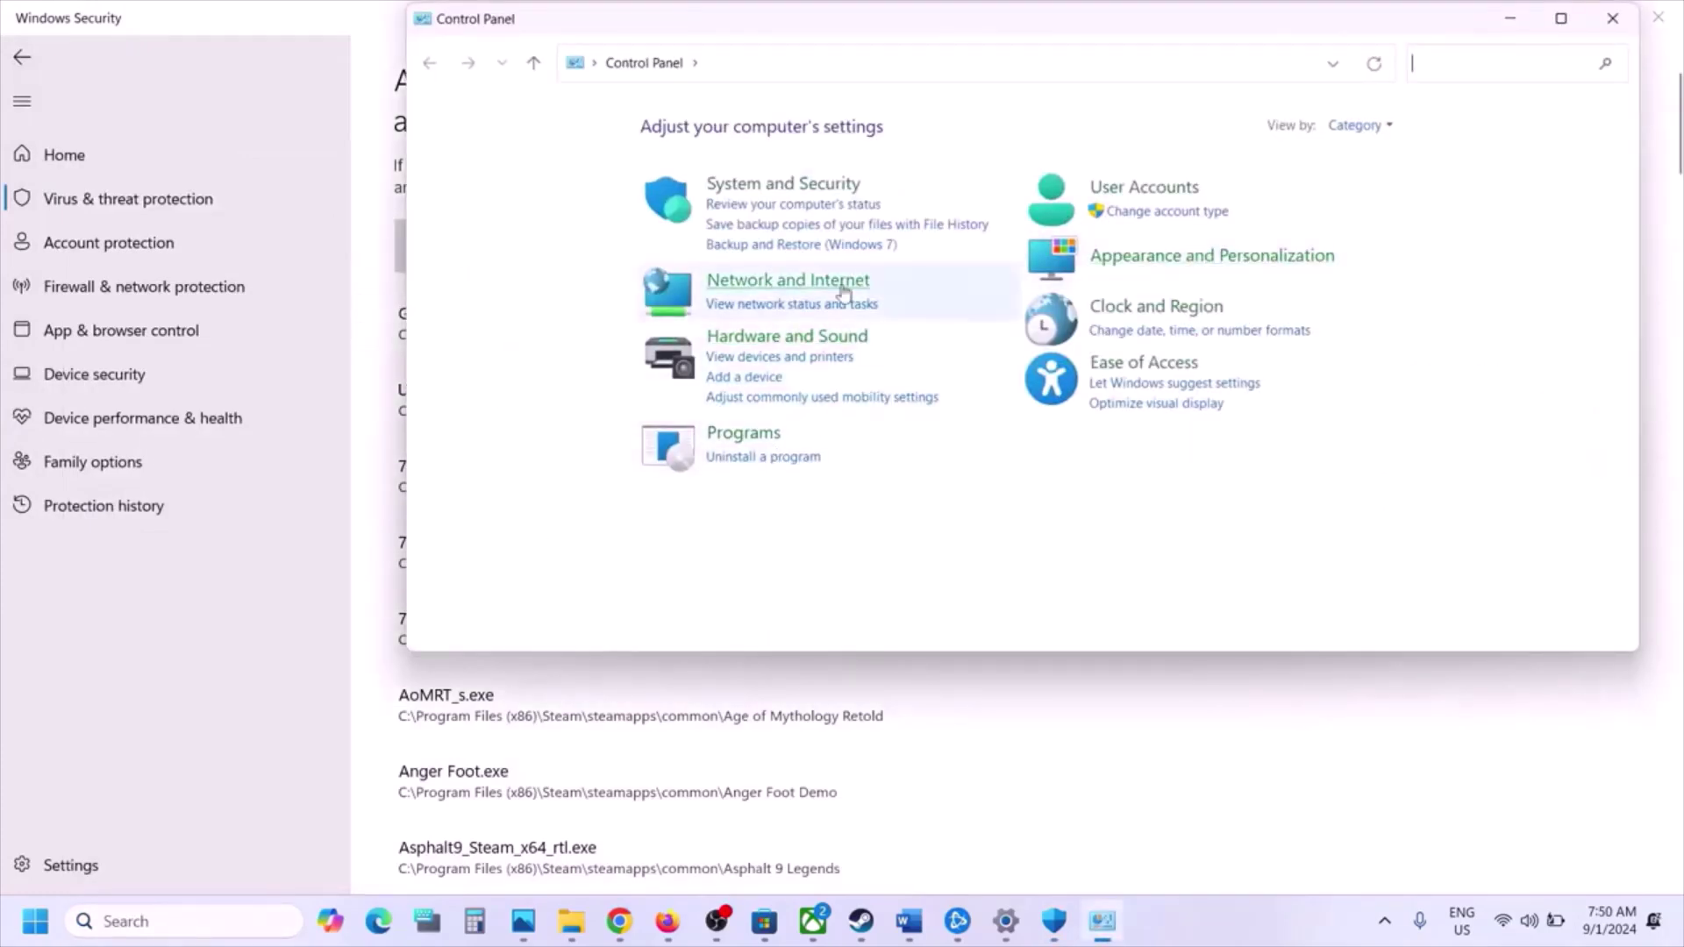
pyautogui.click(798, 186)
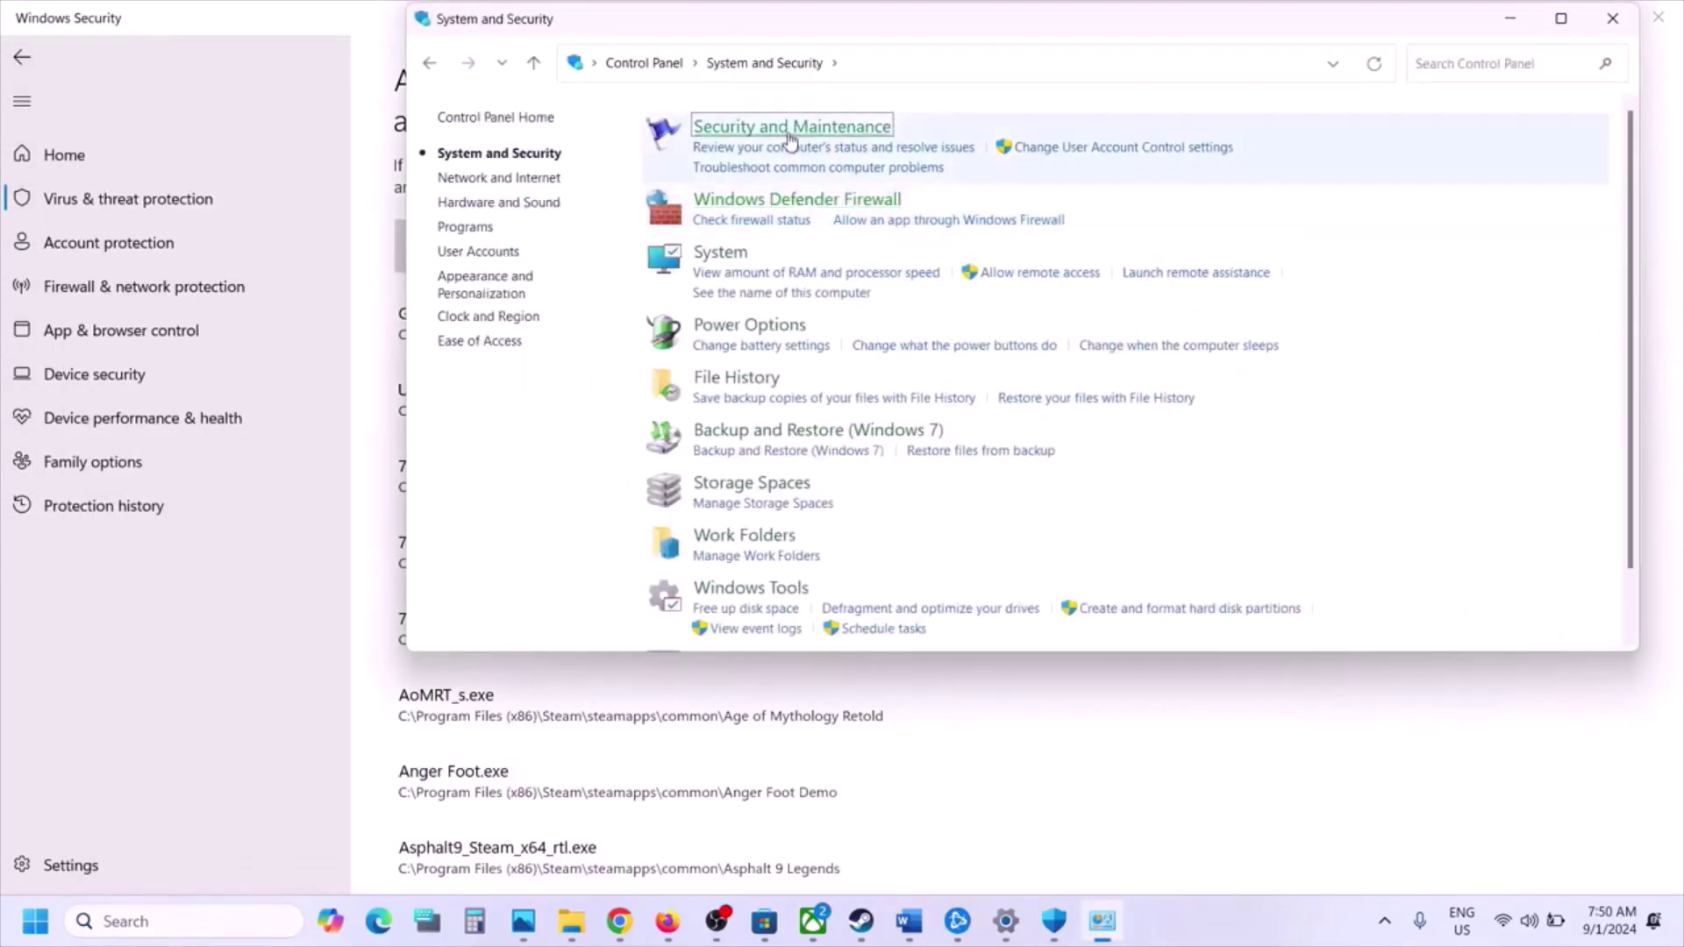
pyautogui.click(783, 200)
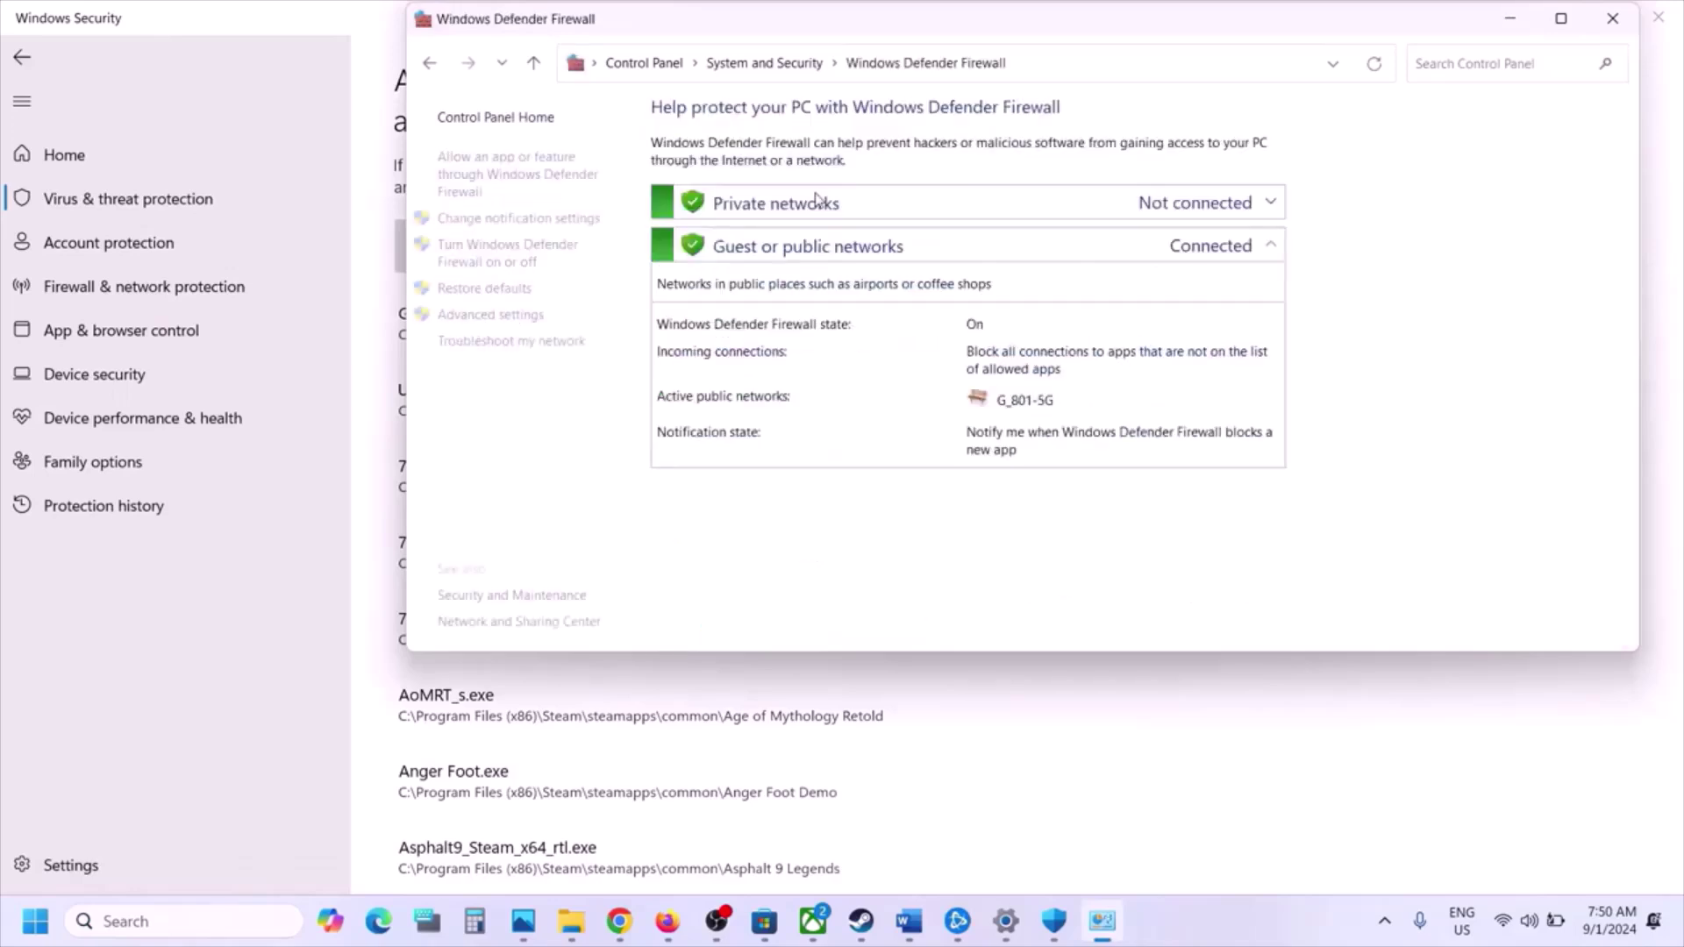
pyautogui.click(549, 175)
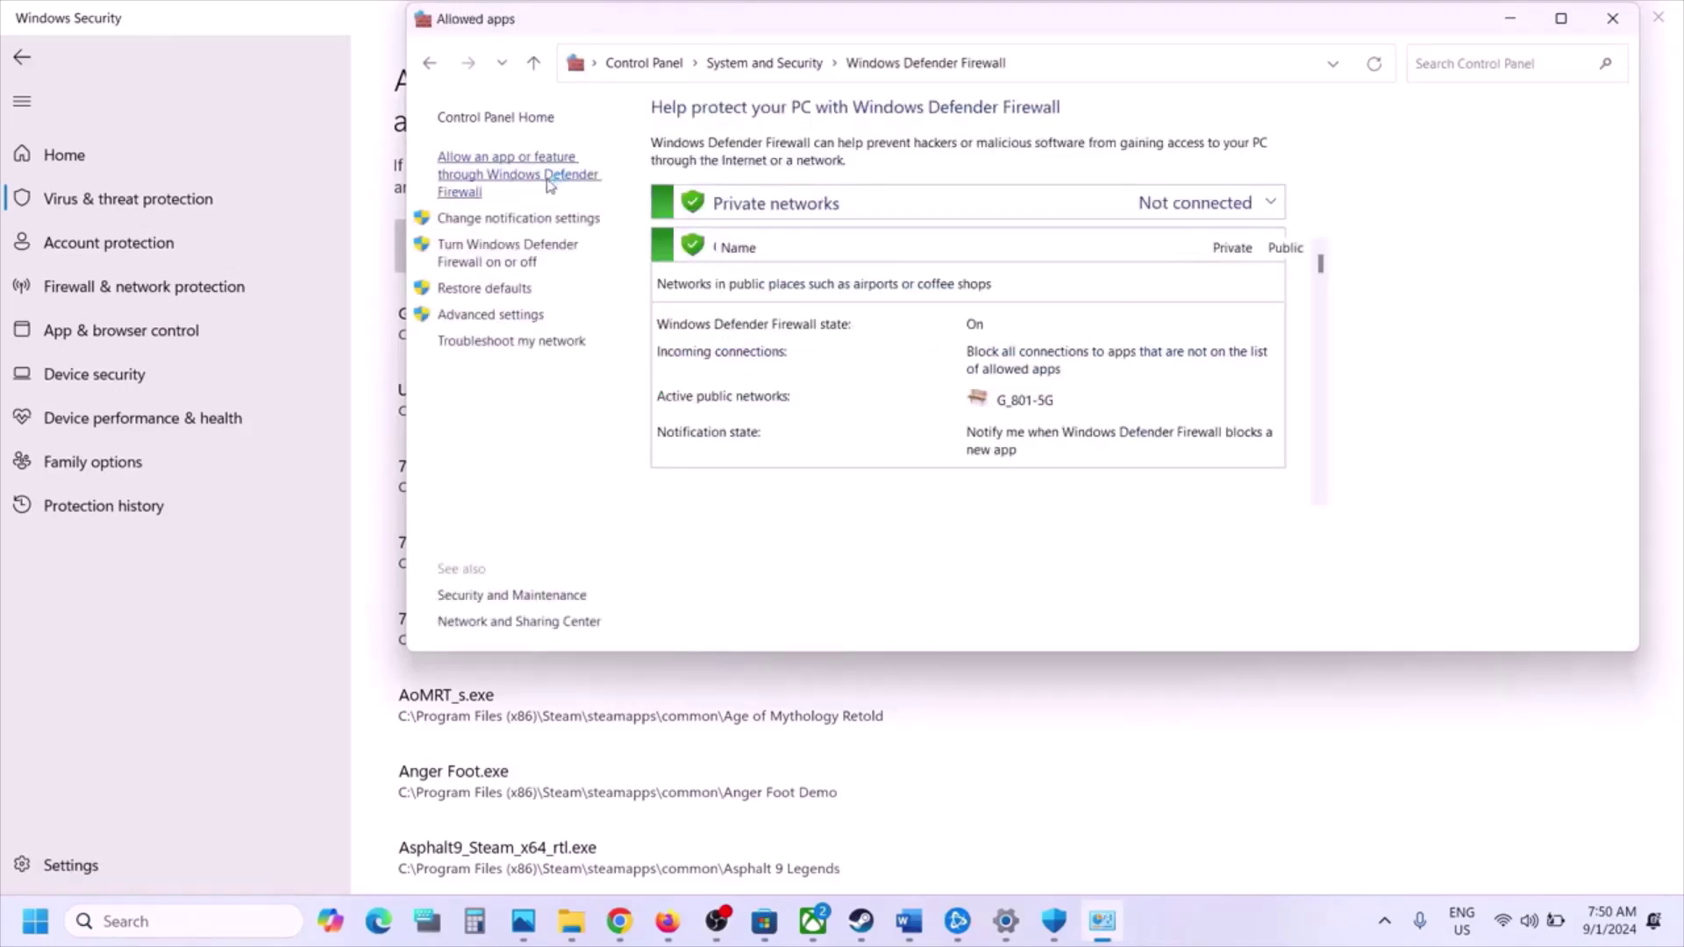
# Try to add the cod application from the Call of Duty HQ folder to the firewall's allowed apps
pyautogui.click(1261, 180)
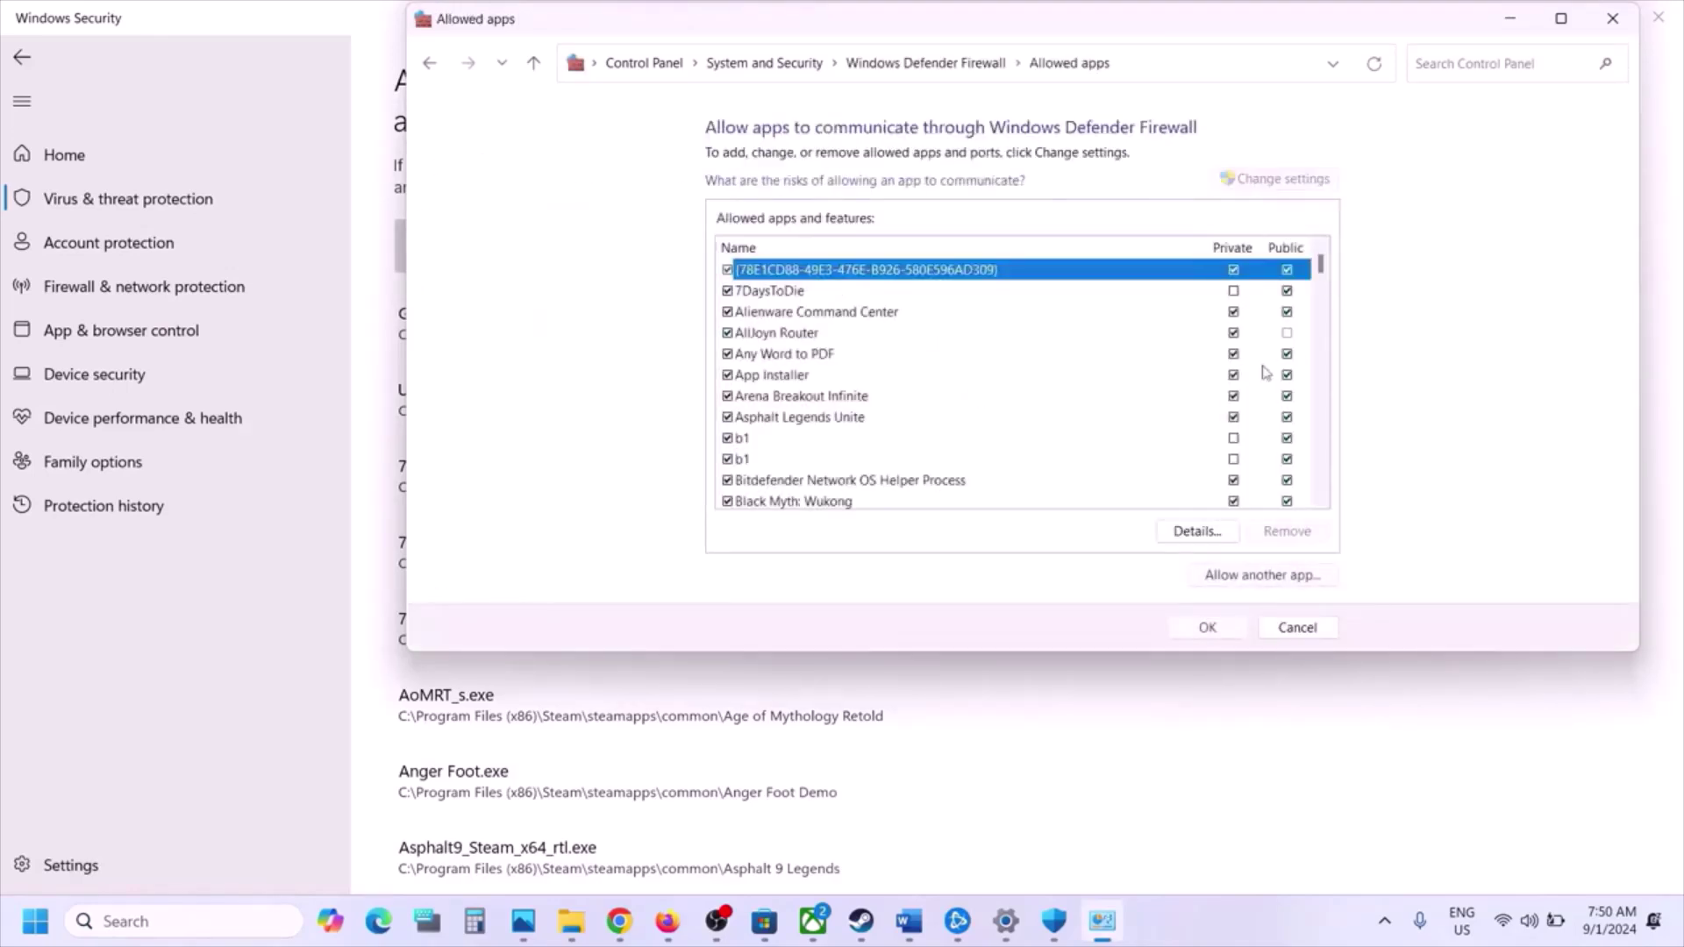
pyautogui.click(1252, 576)
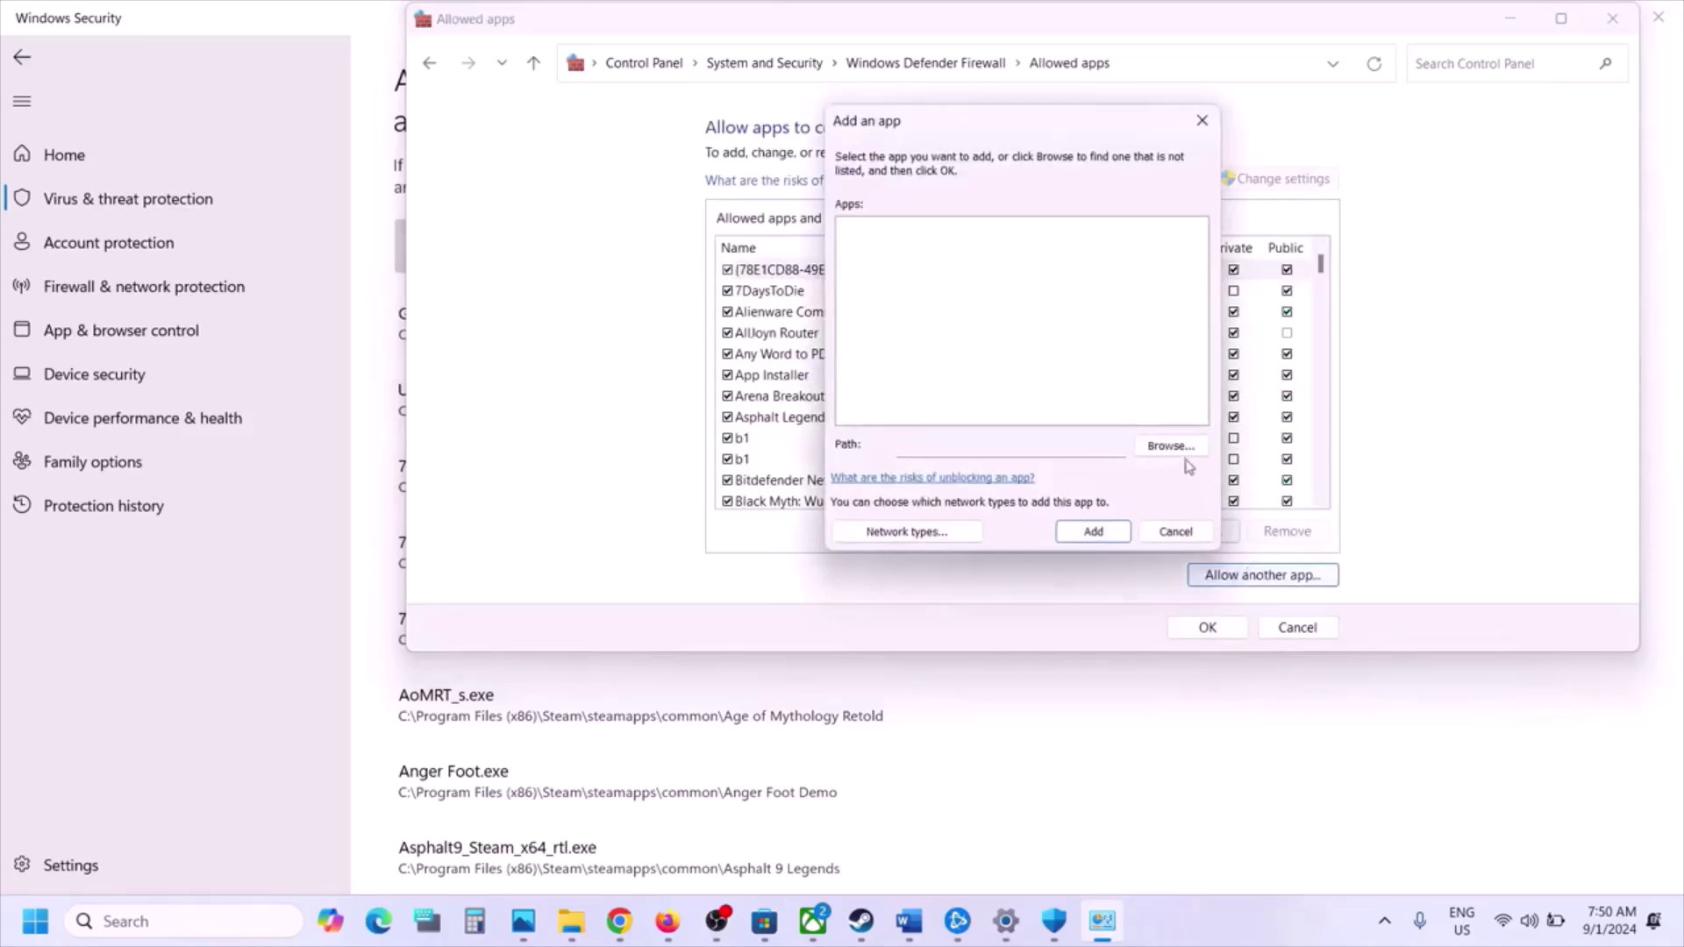
pyautogui.click(1181, 449)
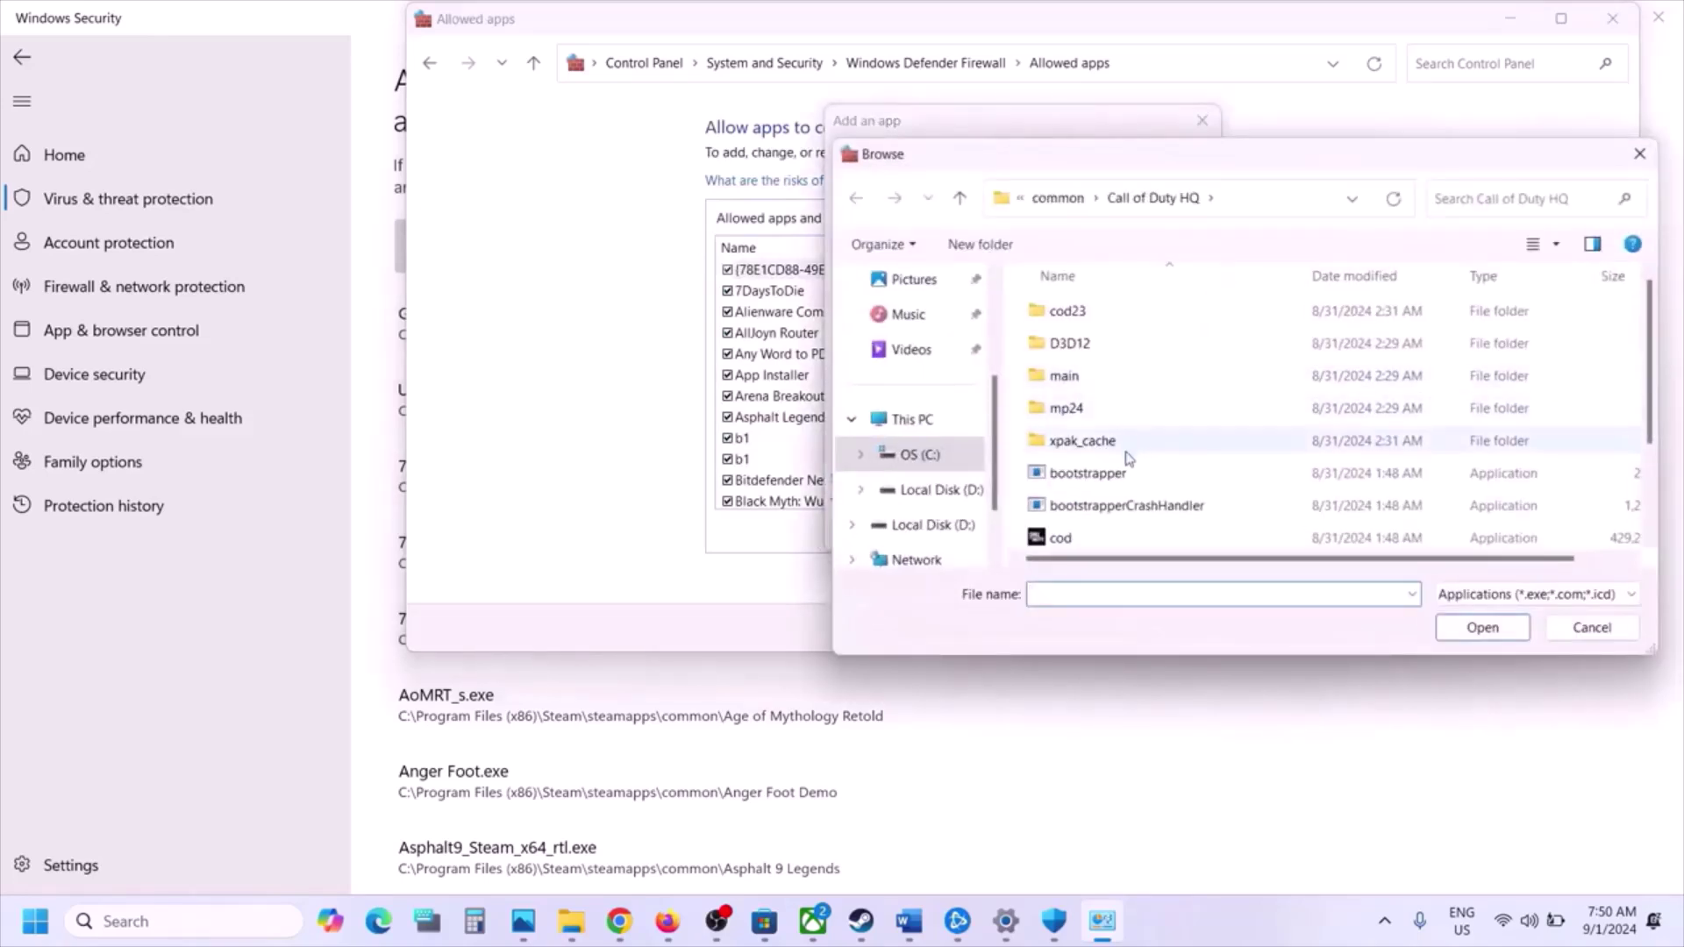
pyautogui.click(1064, 538)
pyautogui.scroll(-1, 1128, 504)
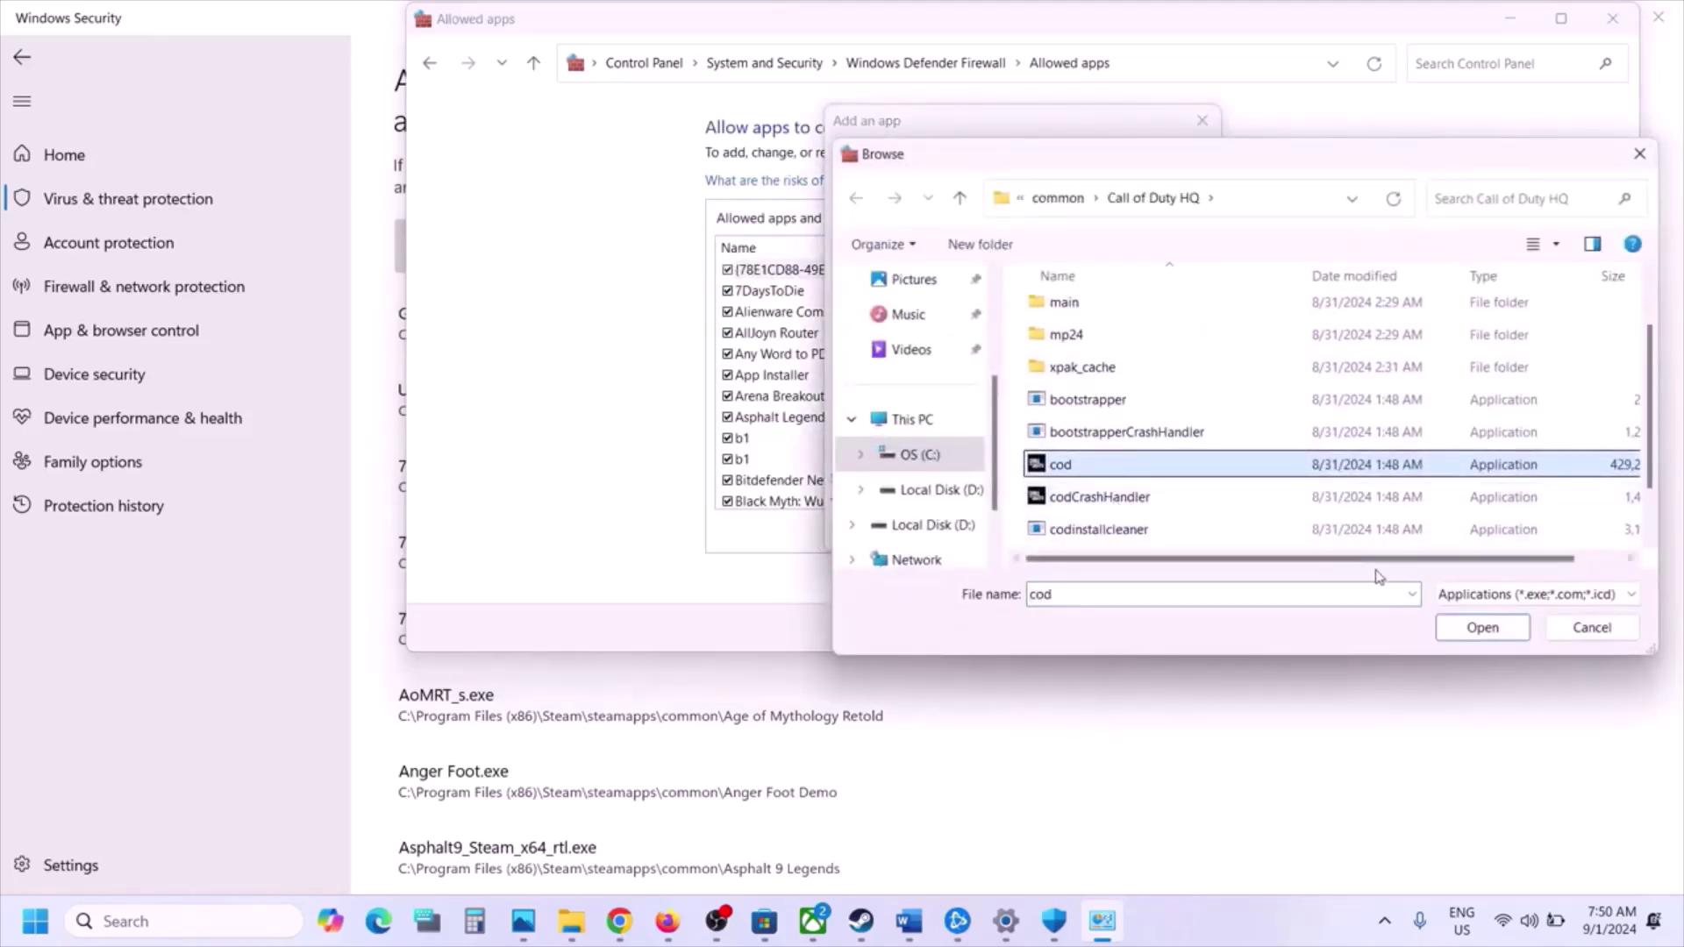
pyautogui.click(1476, 624)
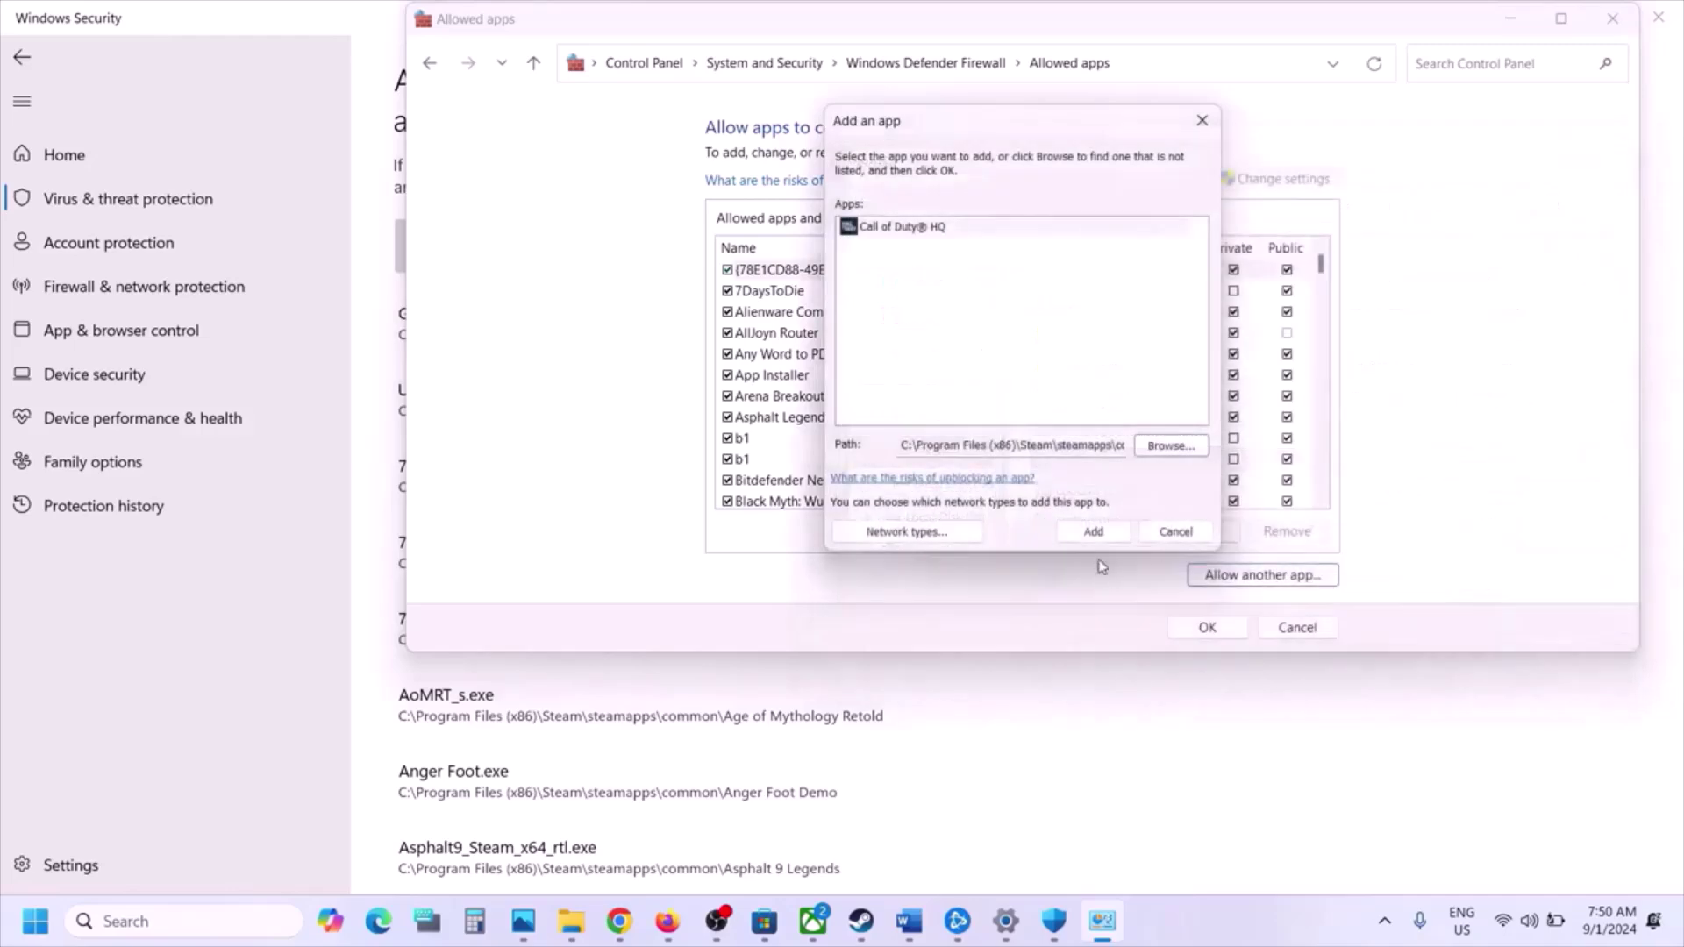
pyautogui.click(1094, 533)
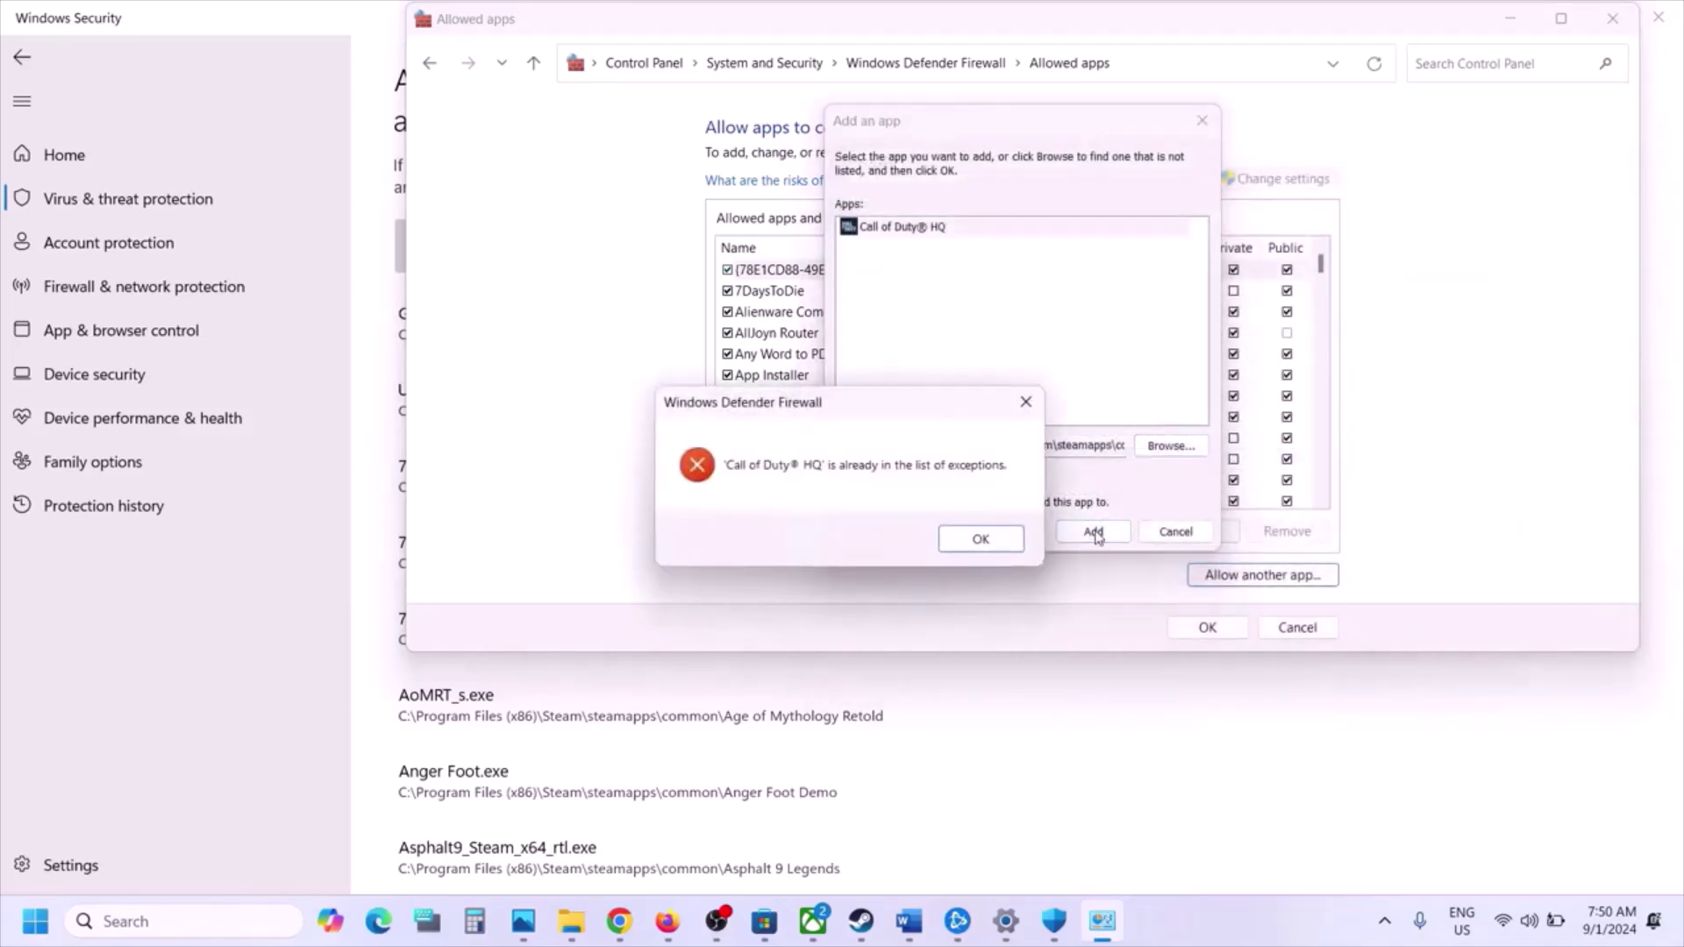
pyautogui.click(974, 538)
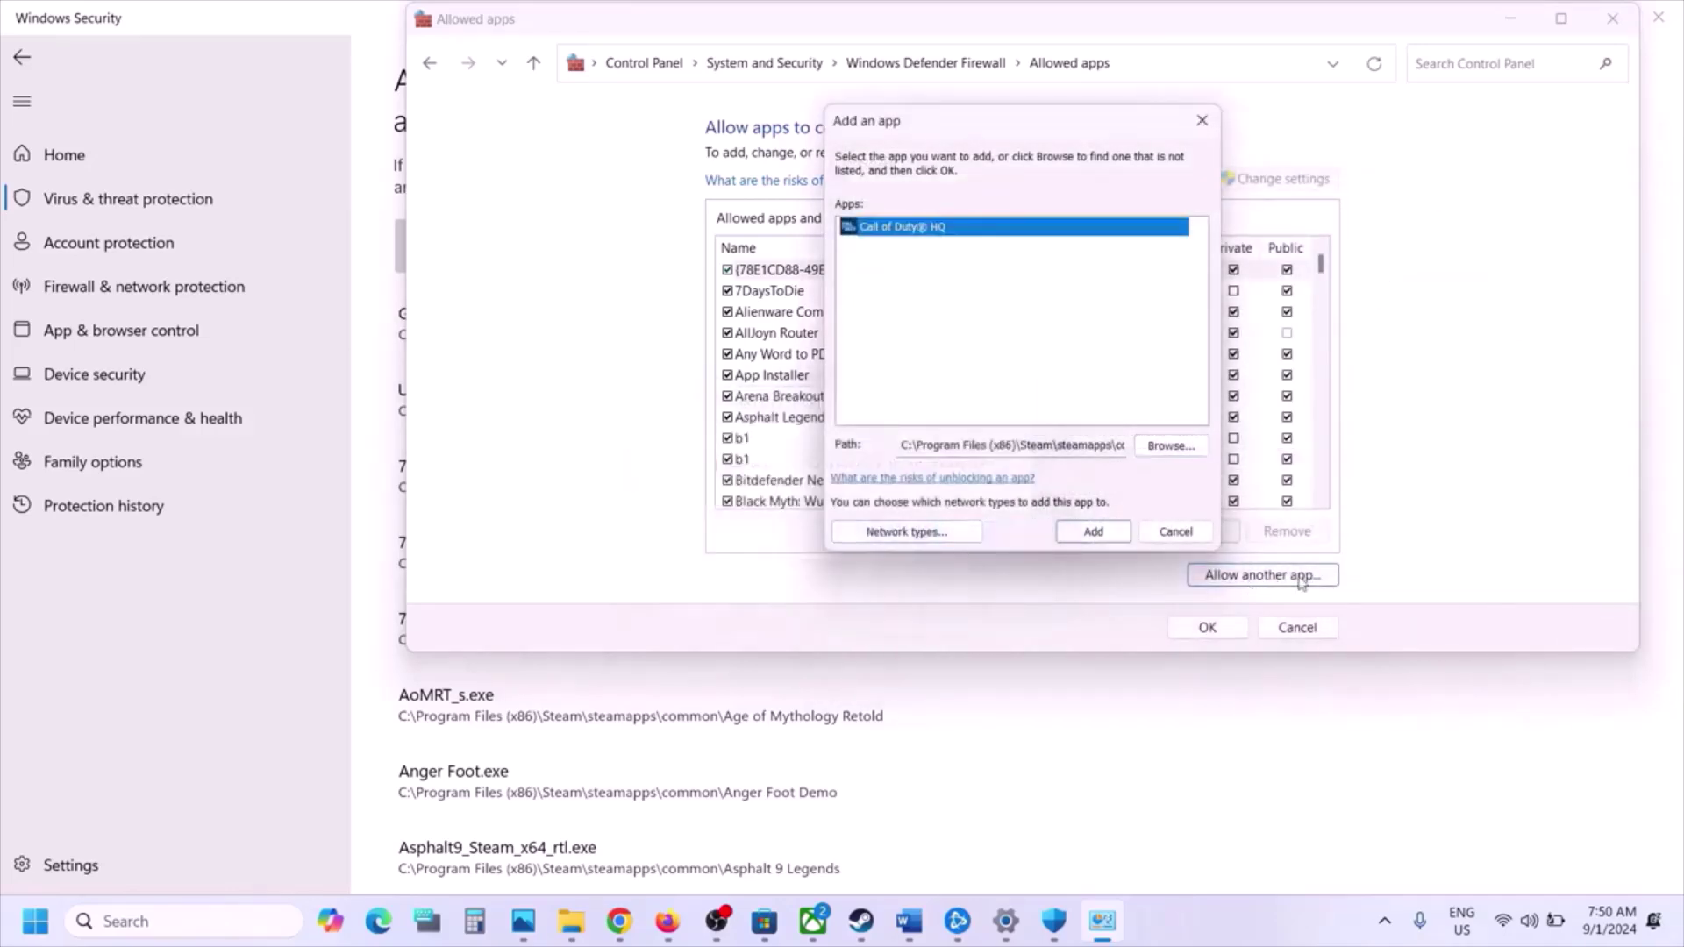
# Try to add the mp24-cod application from the mp24 folder to the firewall's allowed apps
pyautogui.click(1171, 446)
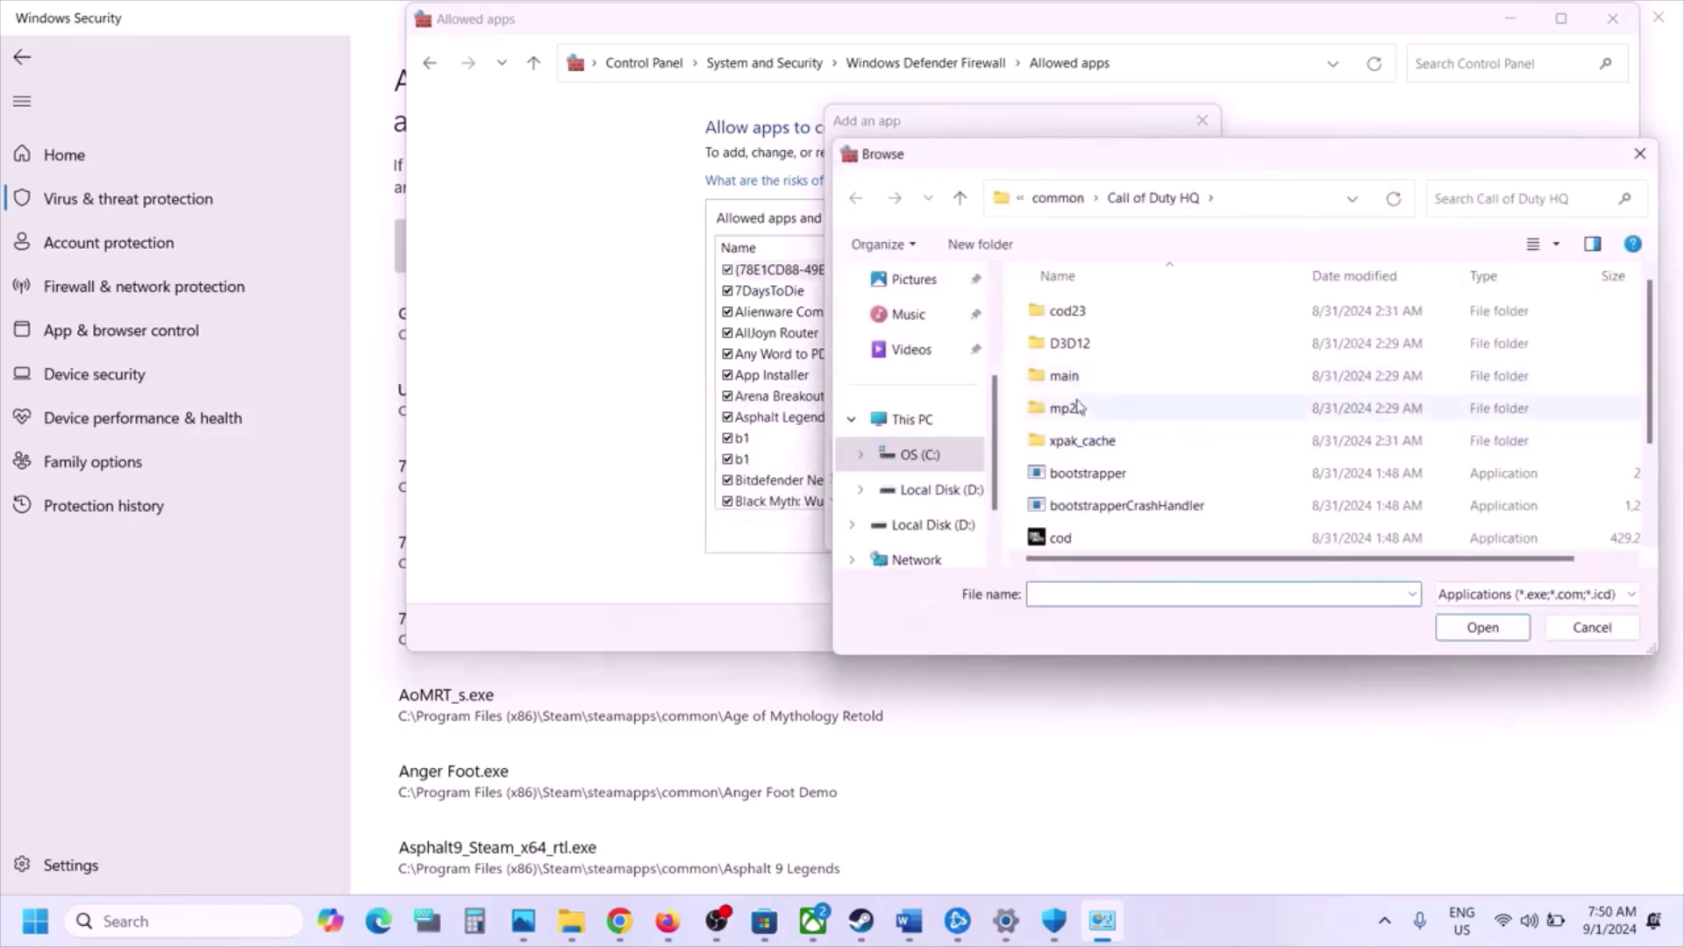
pyautogui.doubleClick(1064, 408)
pyautogui.click(1084, 441)
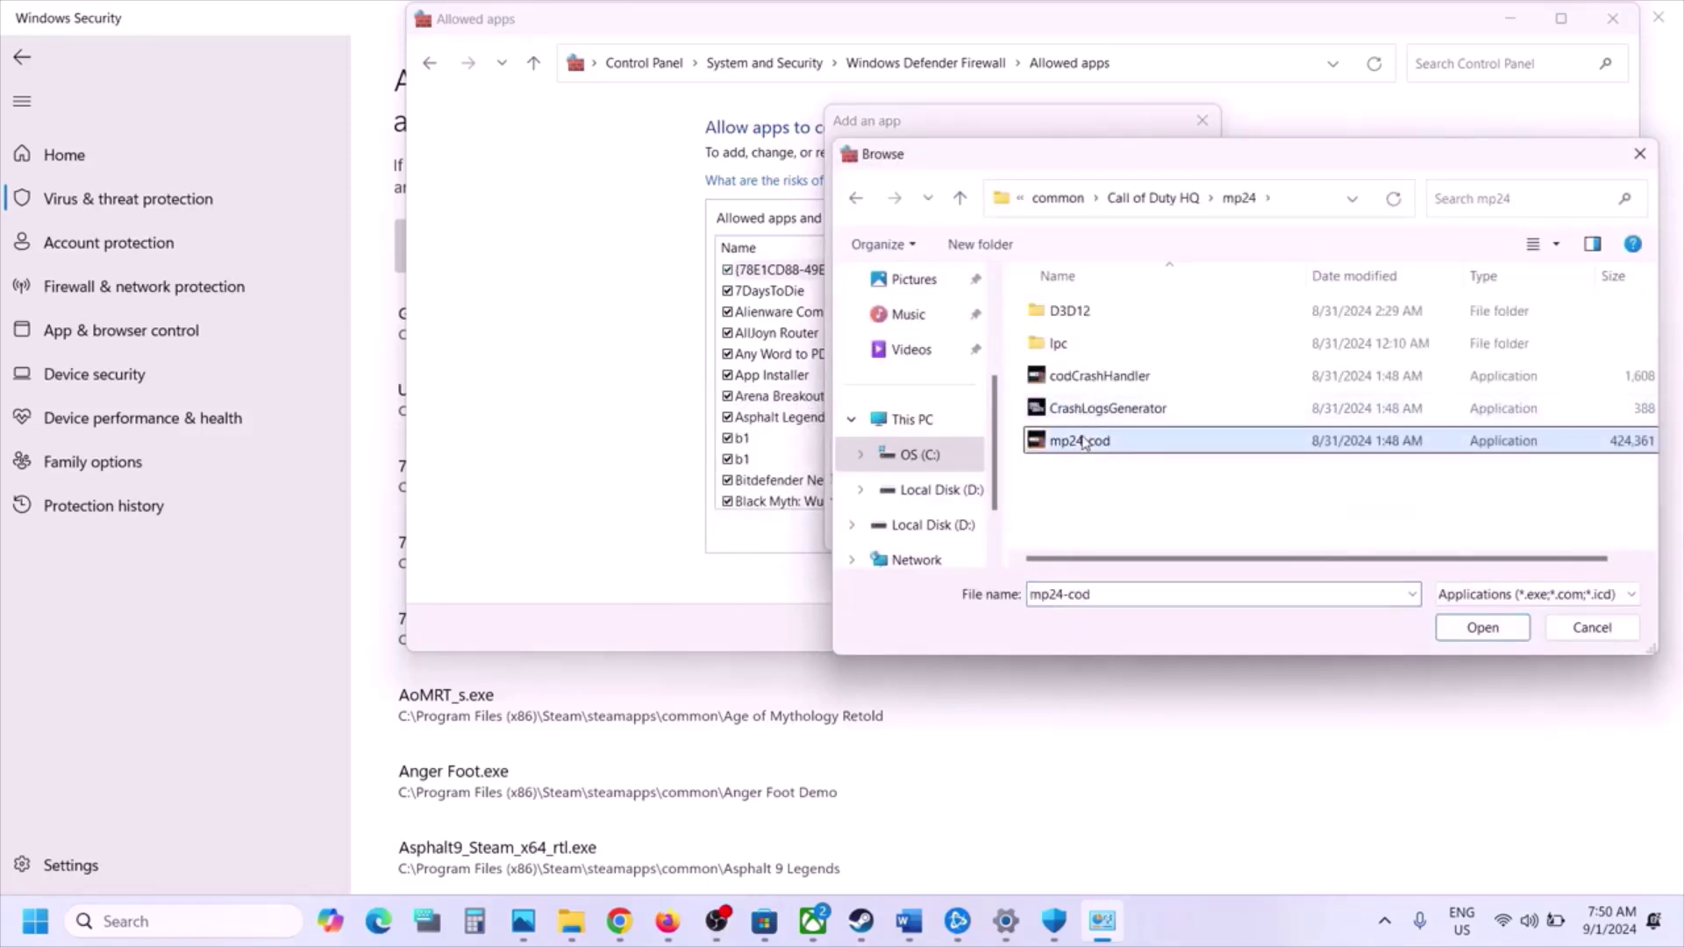
pyautogui.click(1483, 627)
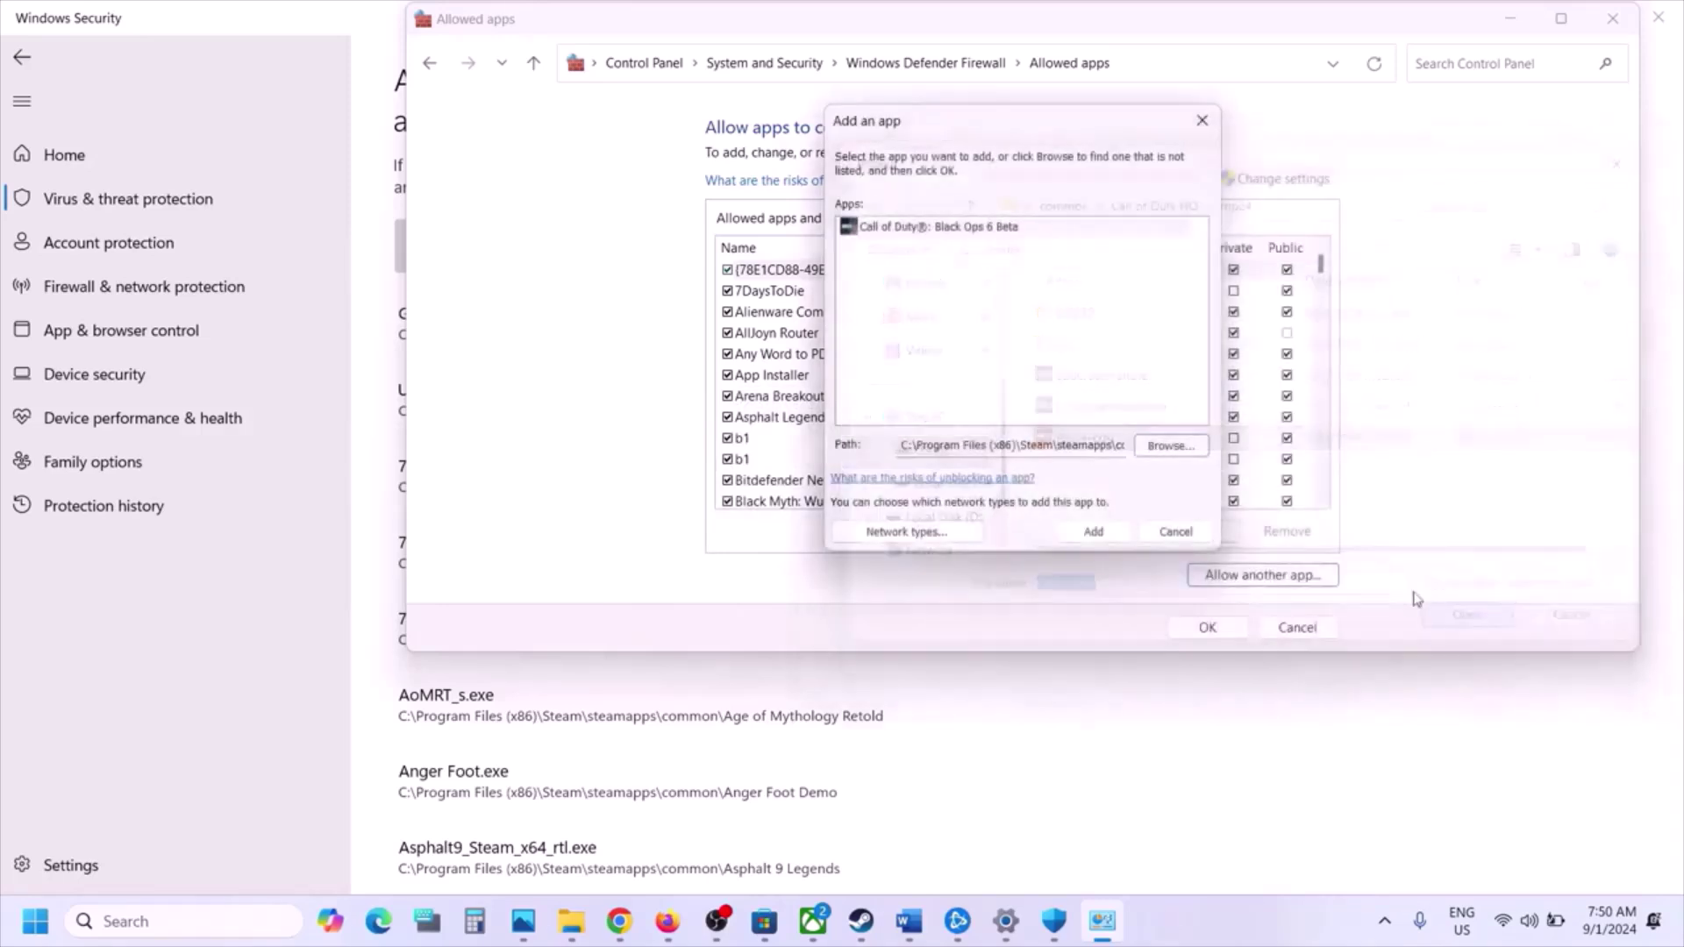
pyautogui.click(1095, 530)
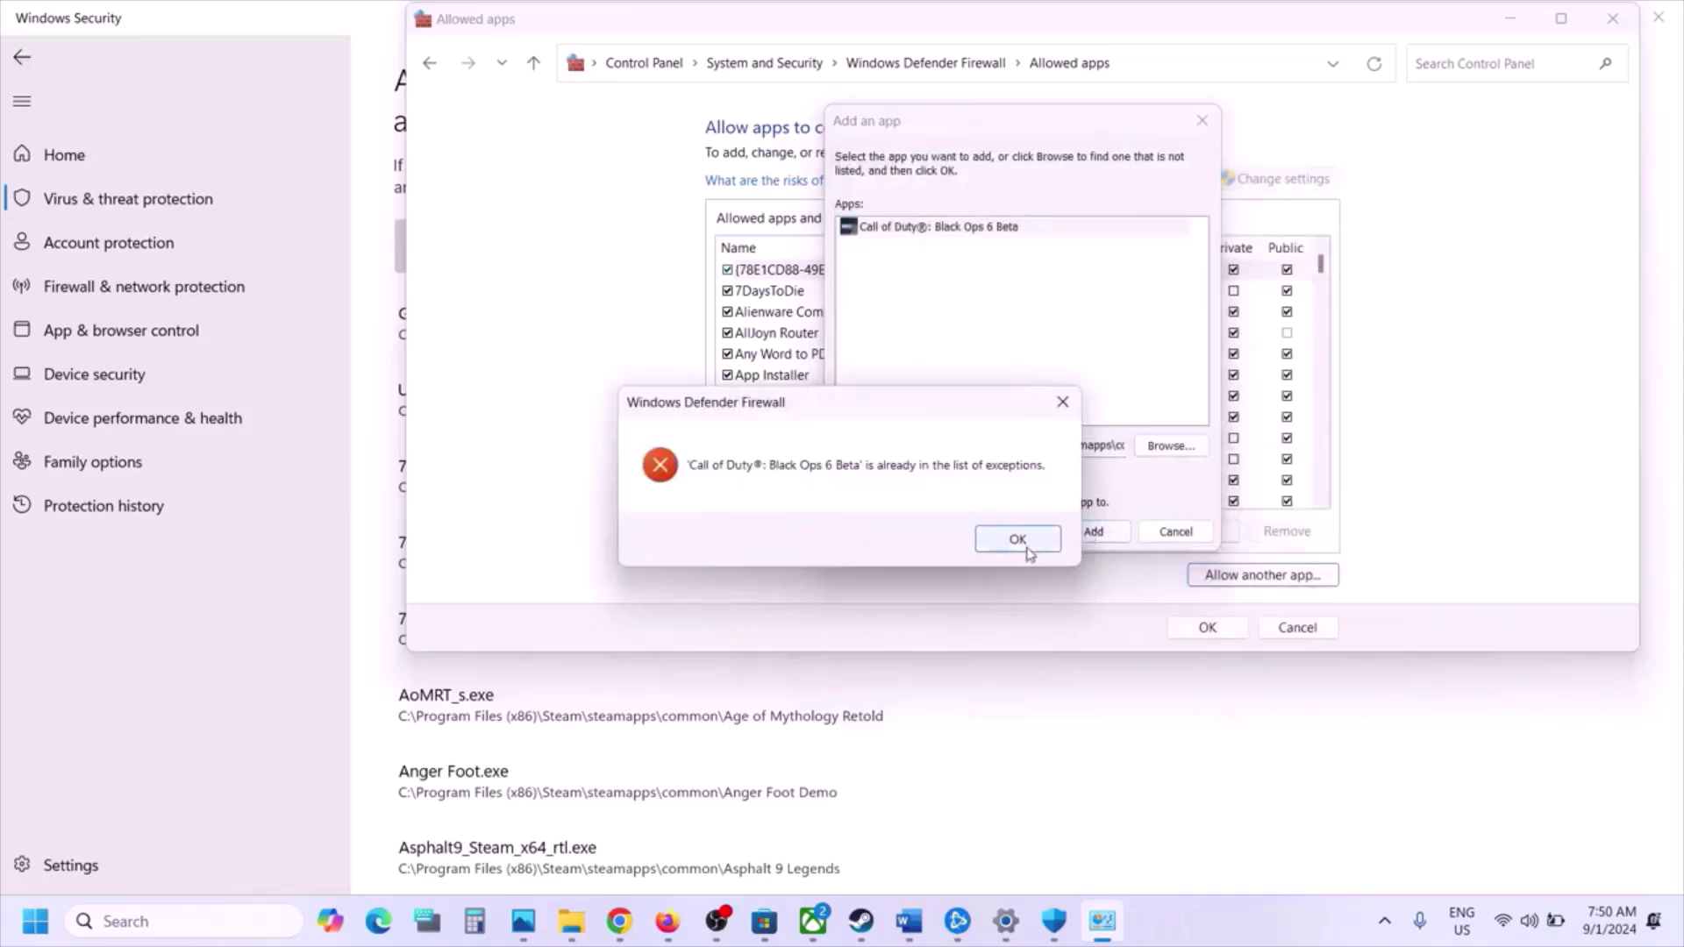
pyautogui.click(1018, 540)
pyautogui.click(1176, 532)
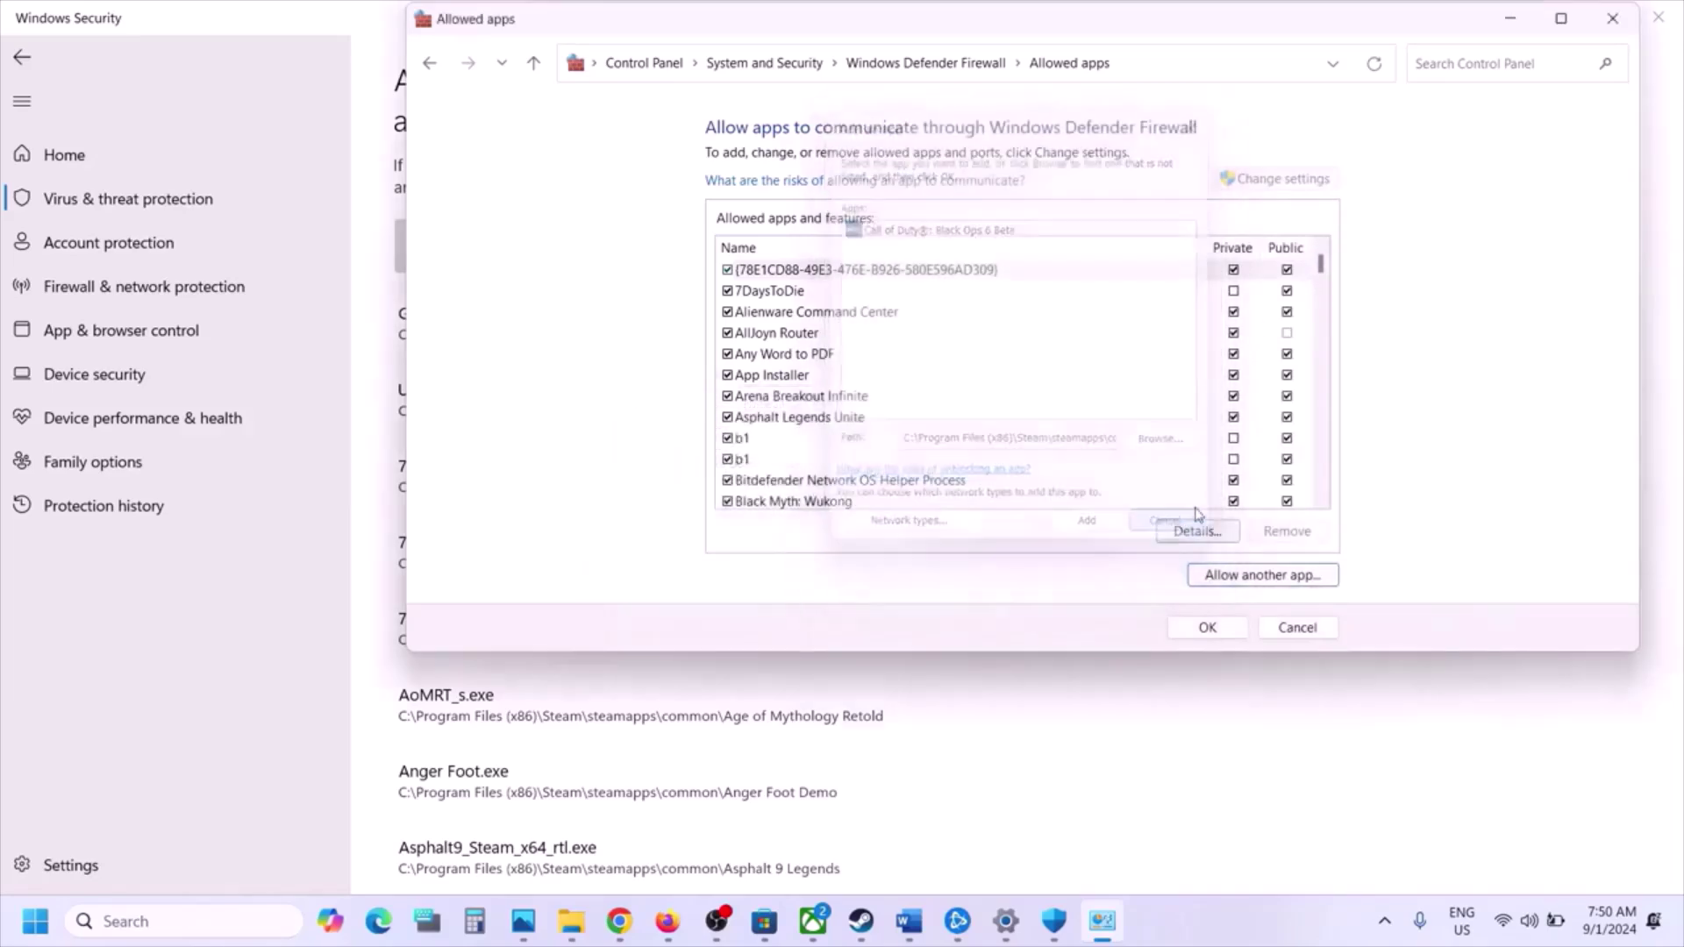
# Close the Control Panel, Windows Security and Settings windows to return to the Word document
pyautogui.click(1613, 18)
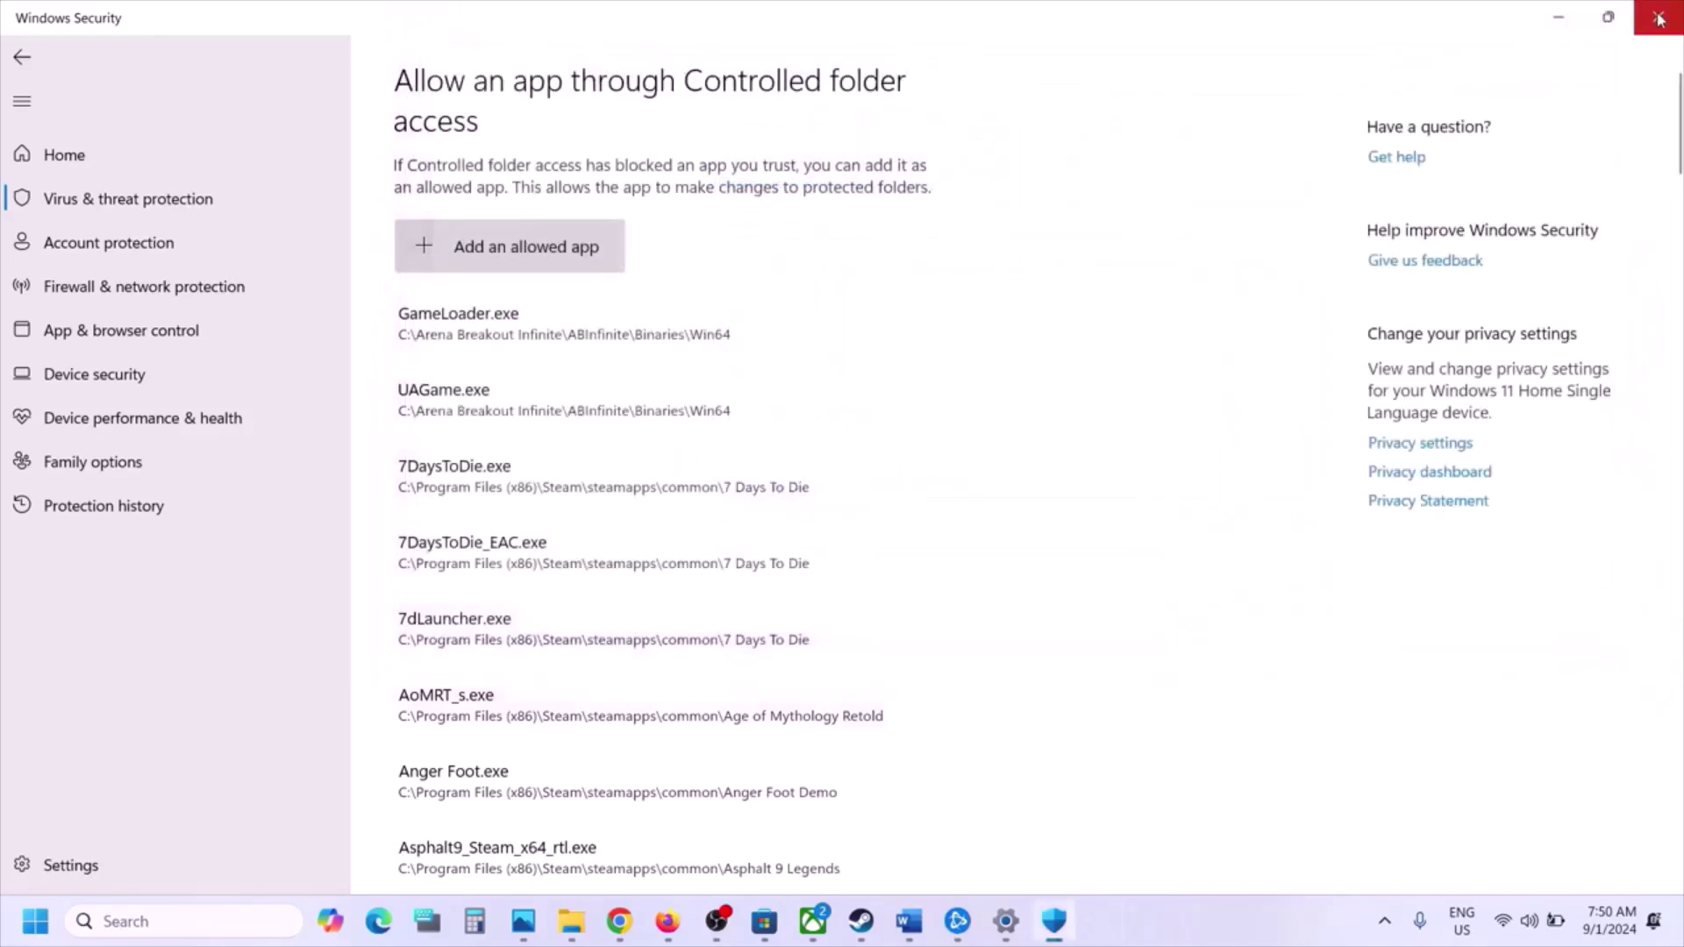
pyautogui.click(1659, 17)
pyautogui.click(1659, 18)
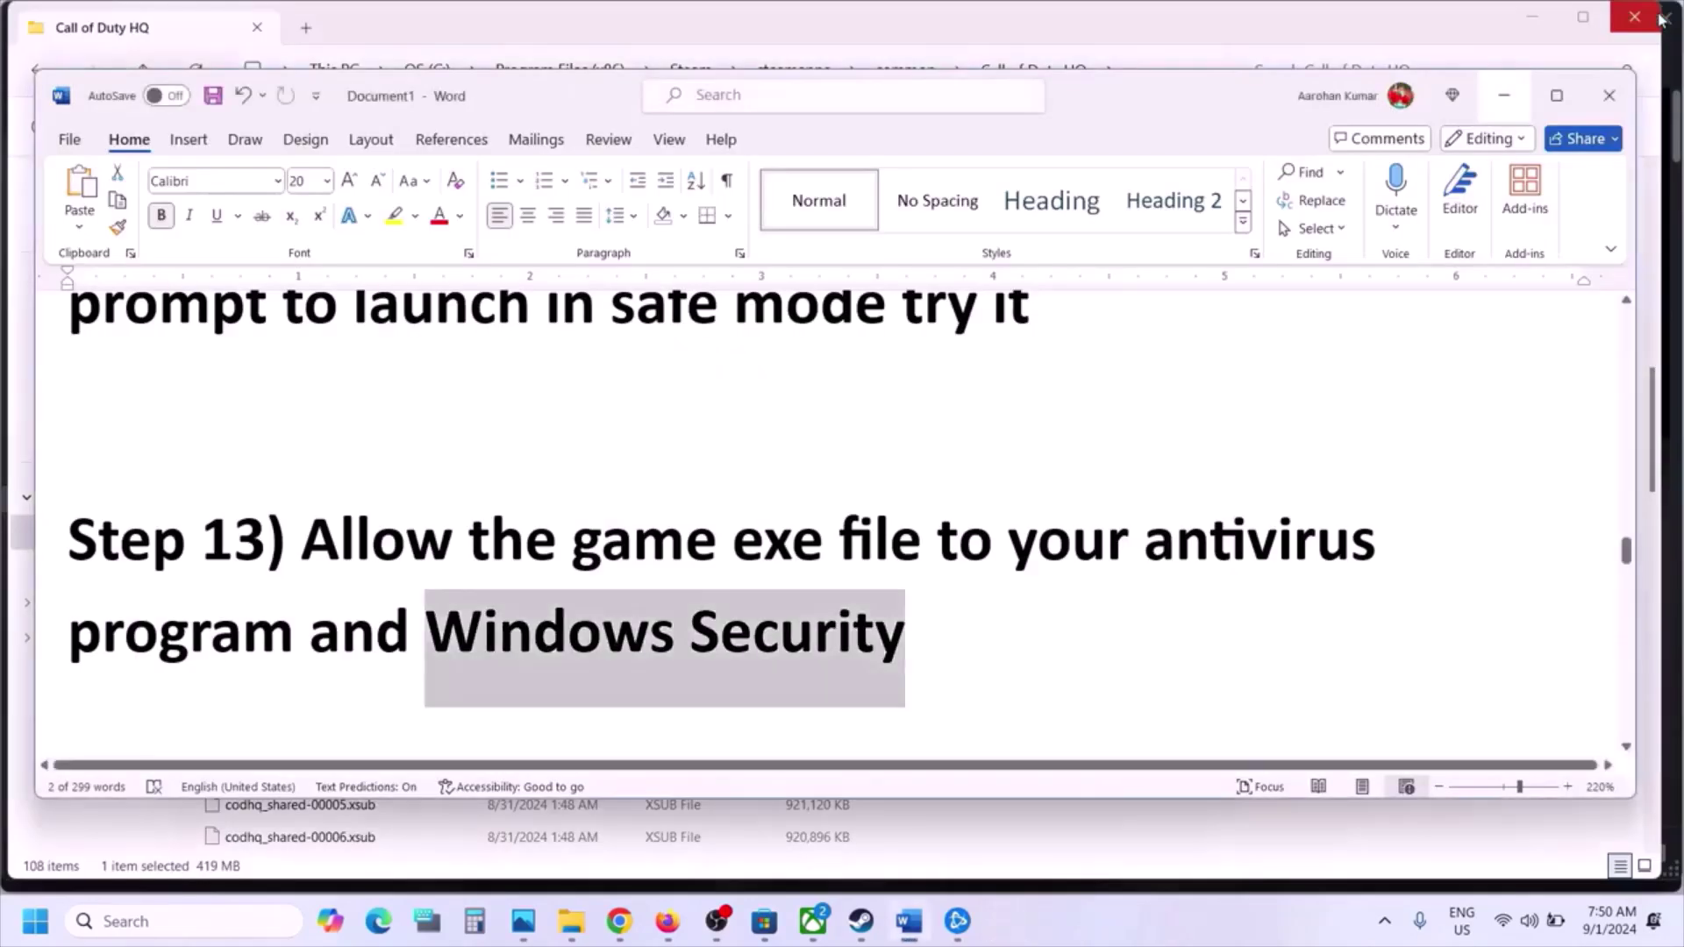
# Highlight the Step 14 text in Word about updating Windows to the latest version, then clear the selection
pyautogui.scroll(-2, 916, 572)
pyautogui.scroll(-2, 916, 572)
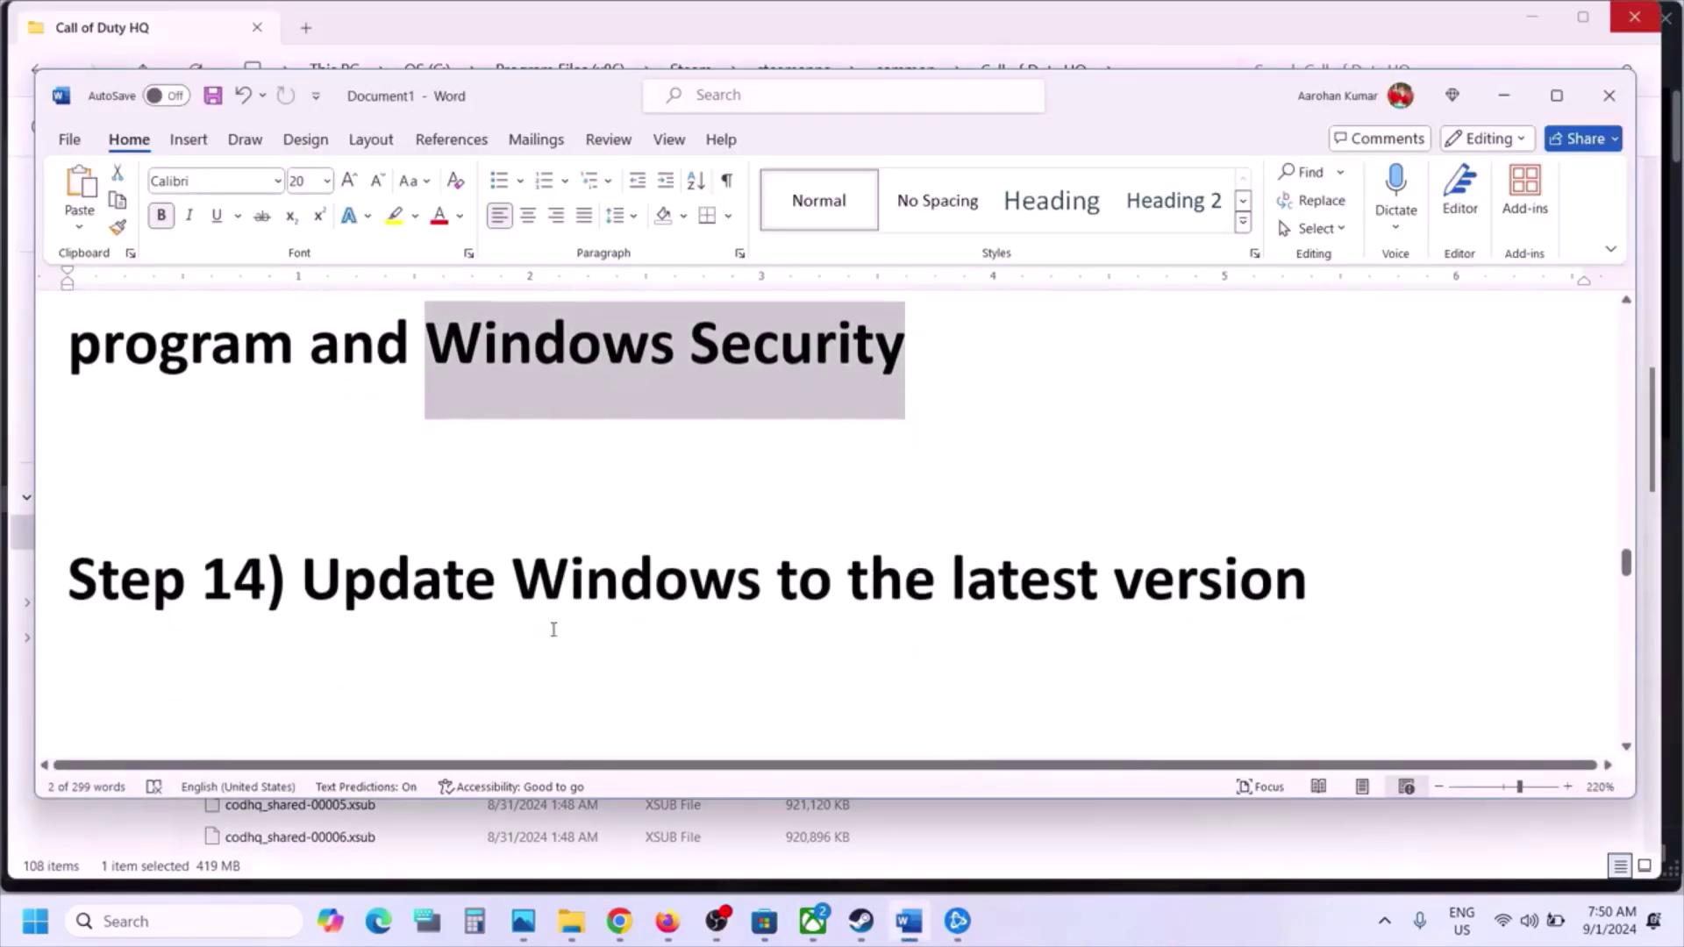
pyautogui.moveTo(415, 603); pyautogui.dragTo(1307, 604)
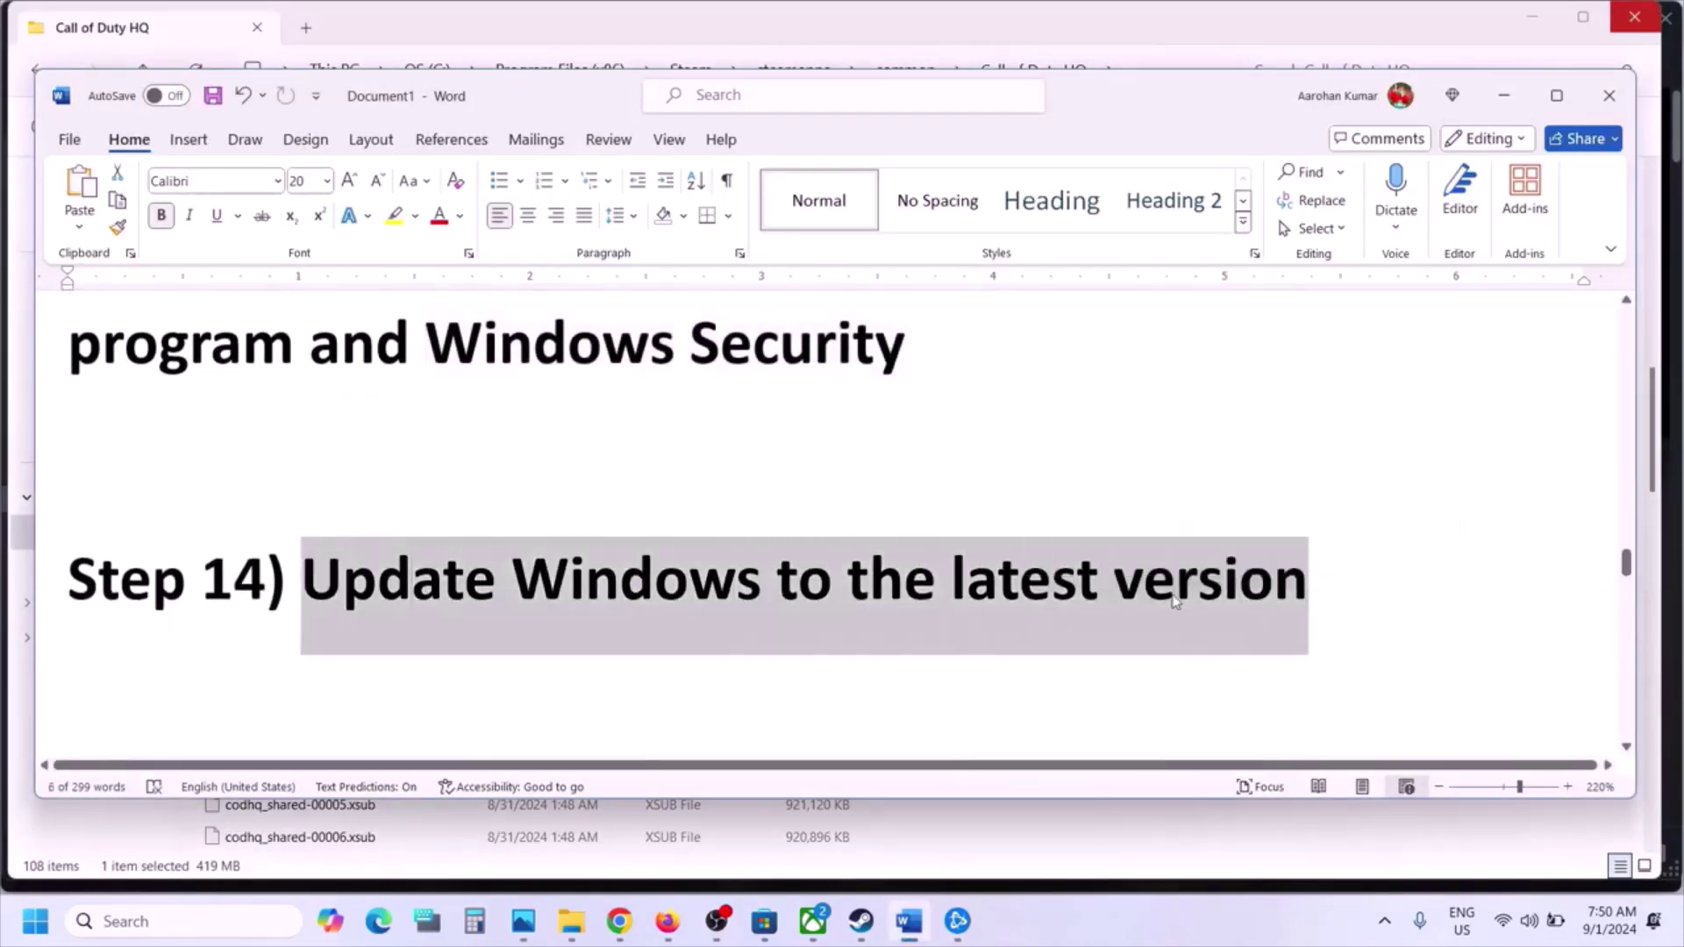
pyautogui.click(1175, 604)
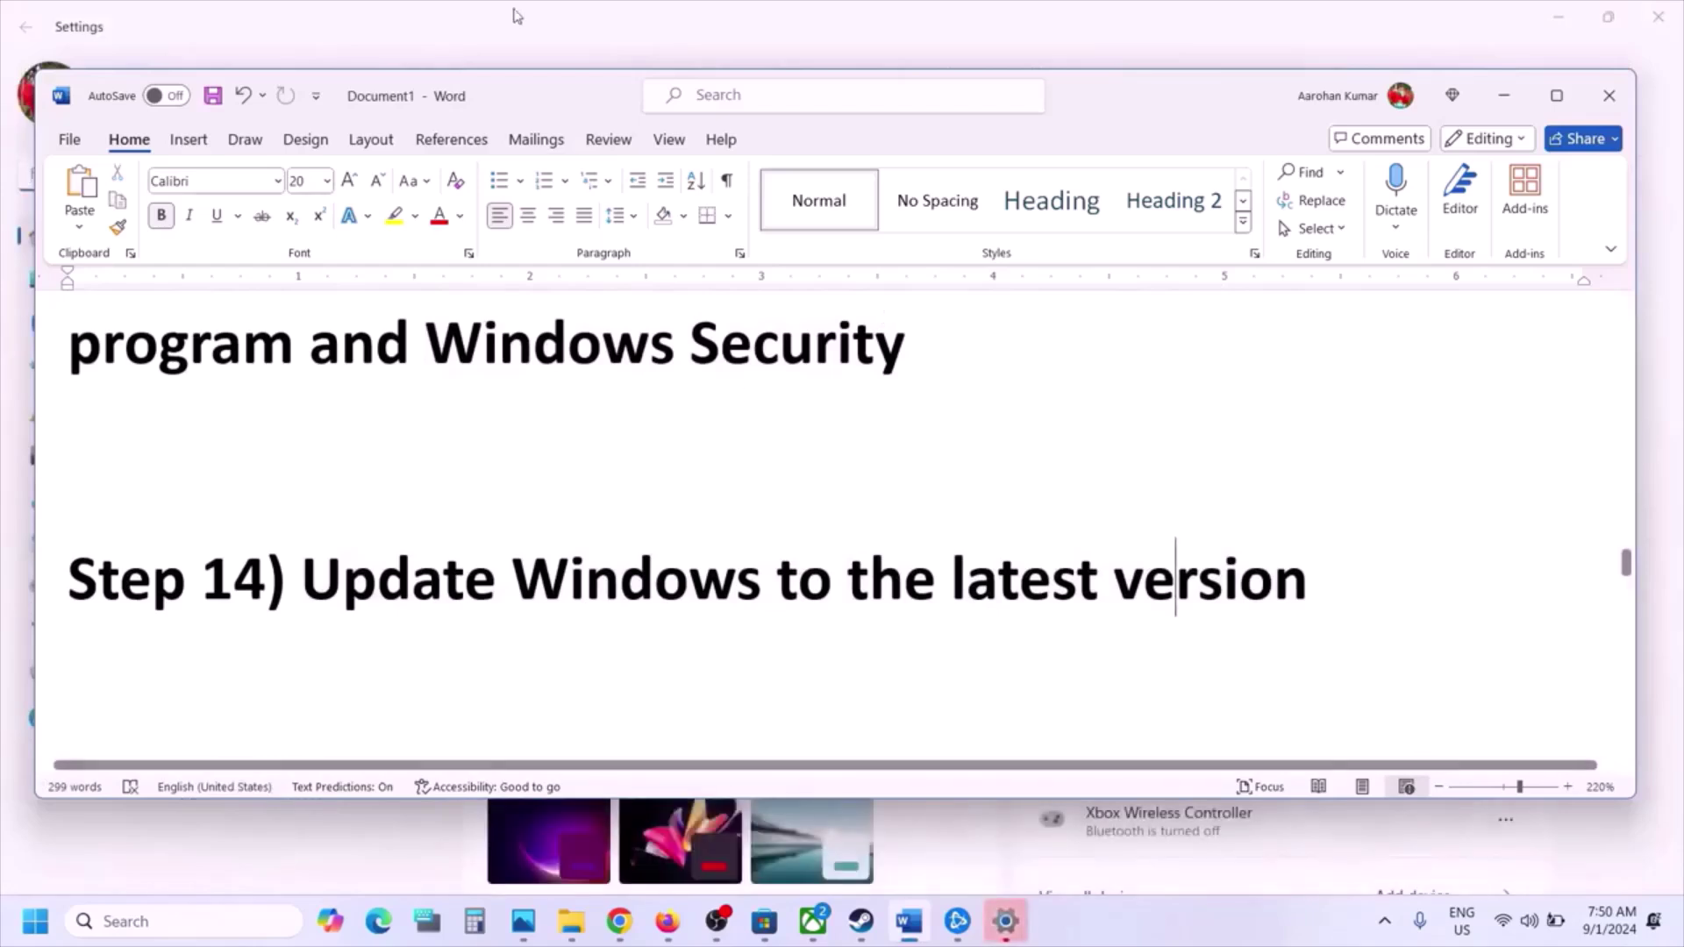
# Switch to Settings and check for updates in Windows Update
pyautogui.click(511, 21)
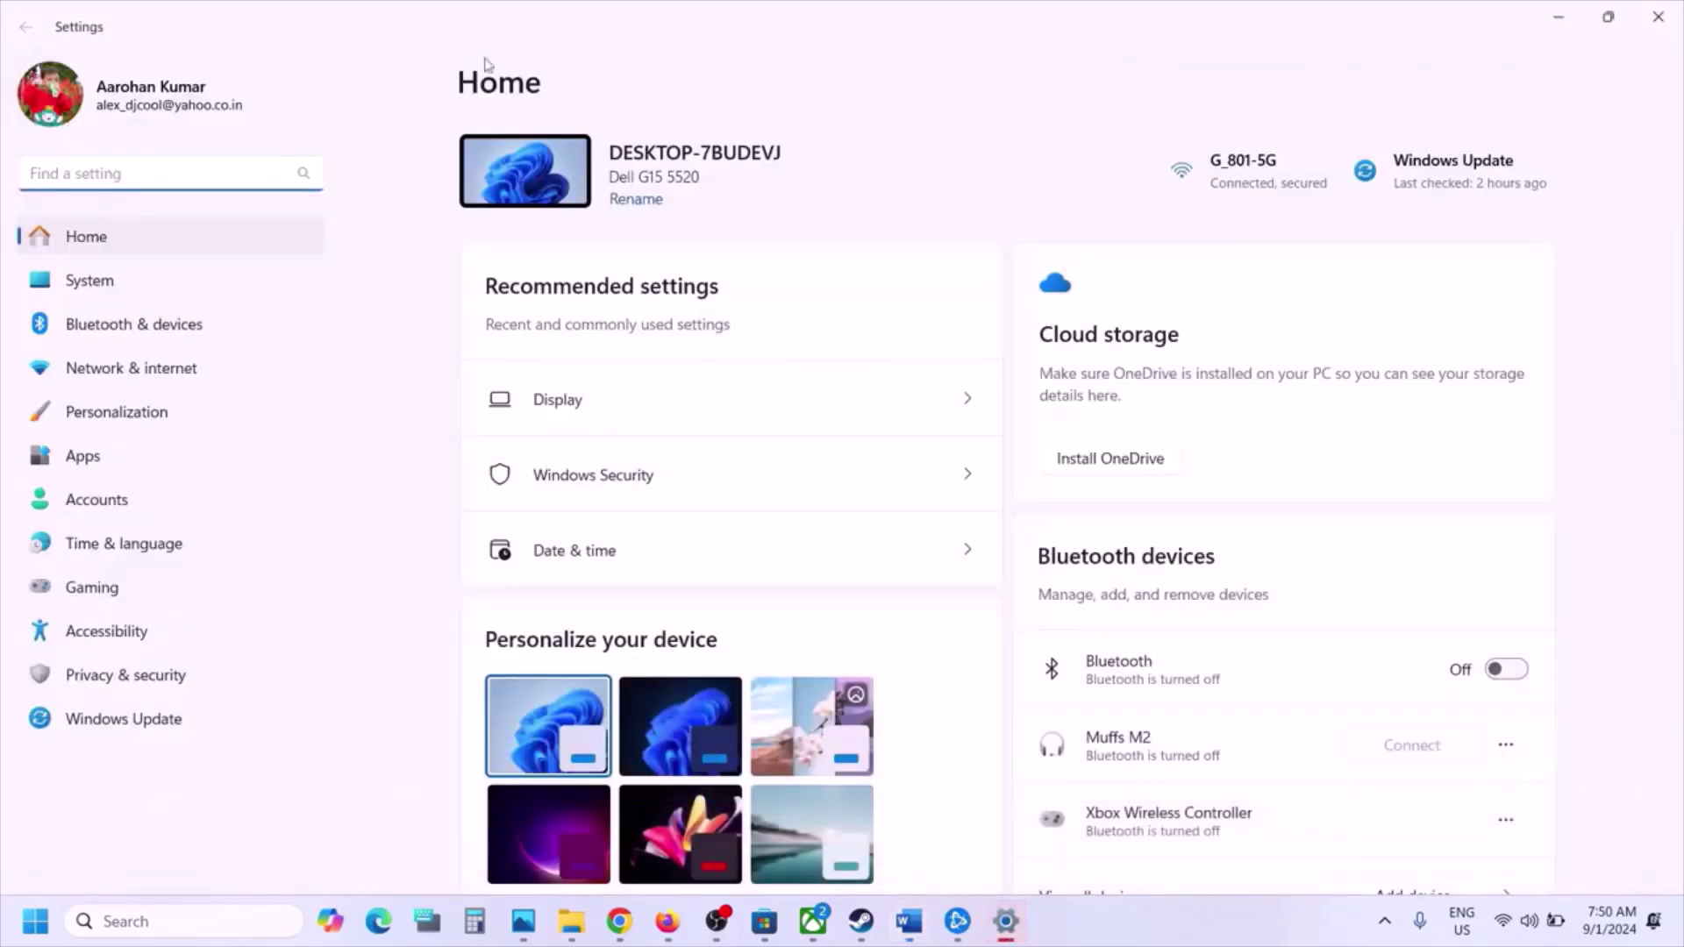
pyautogui.click(175, 718)
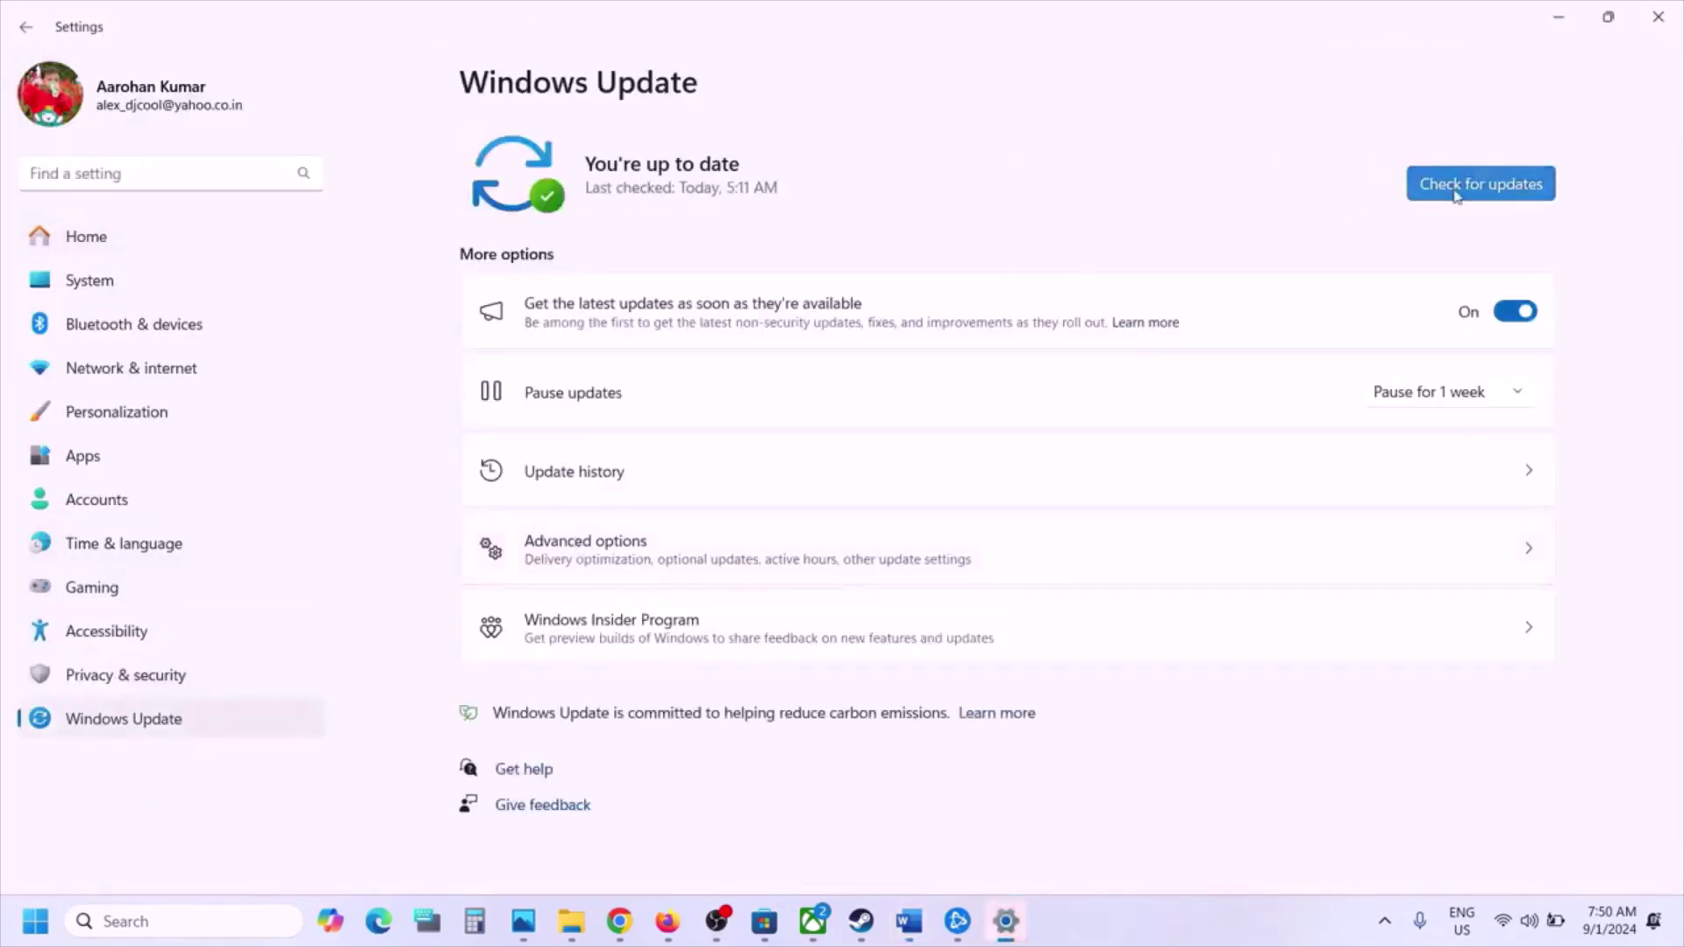
pyautogui.click(1439, 186)
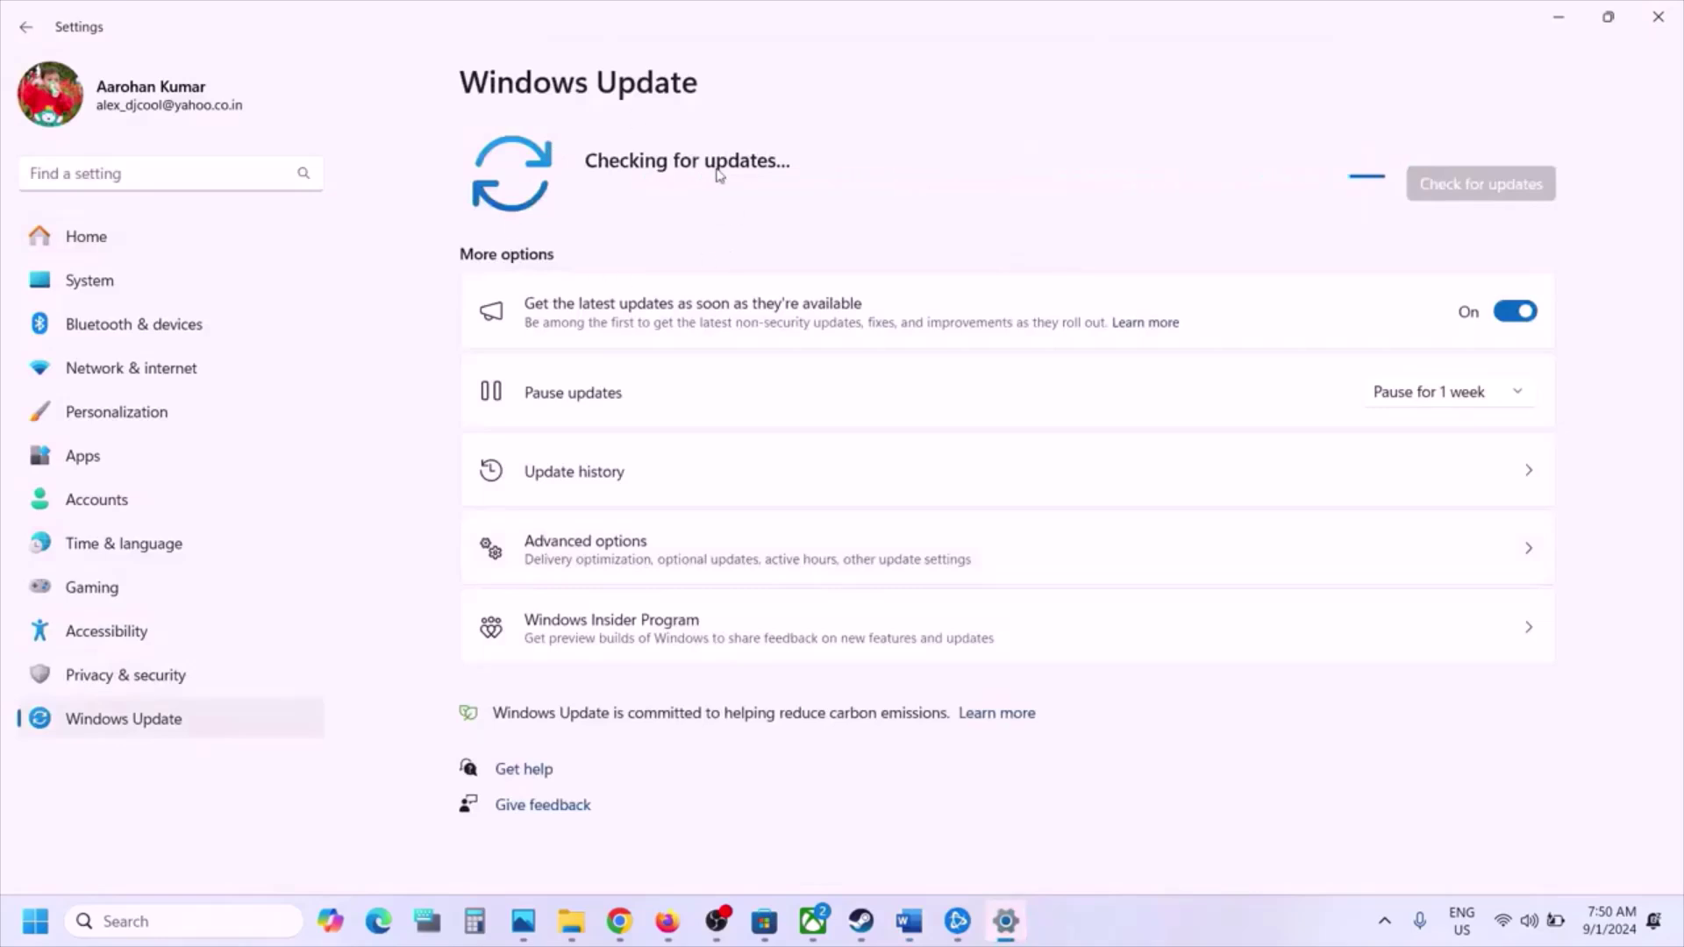
# Show the computer's power options, including Restart, and return to the Step 14 text in the Word document
pyautogui.click(35, 922)
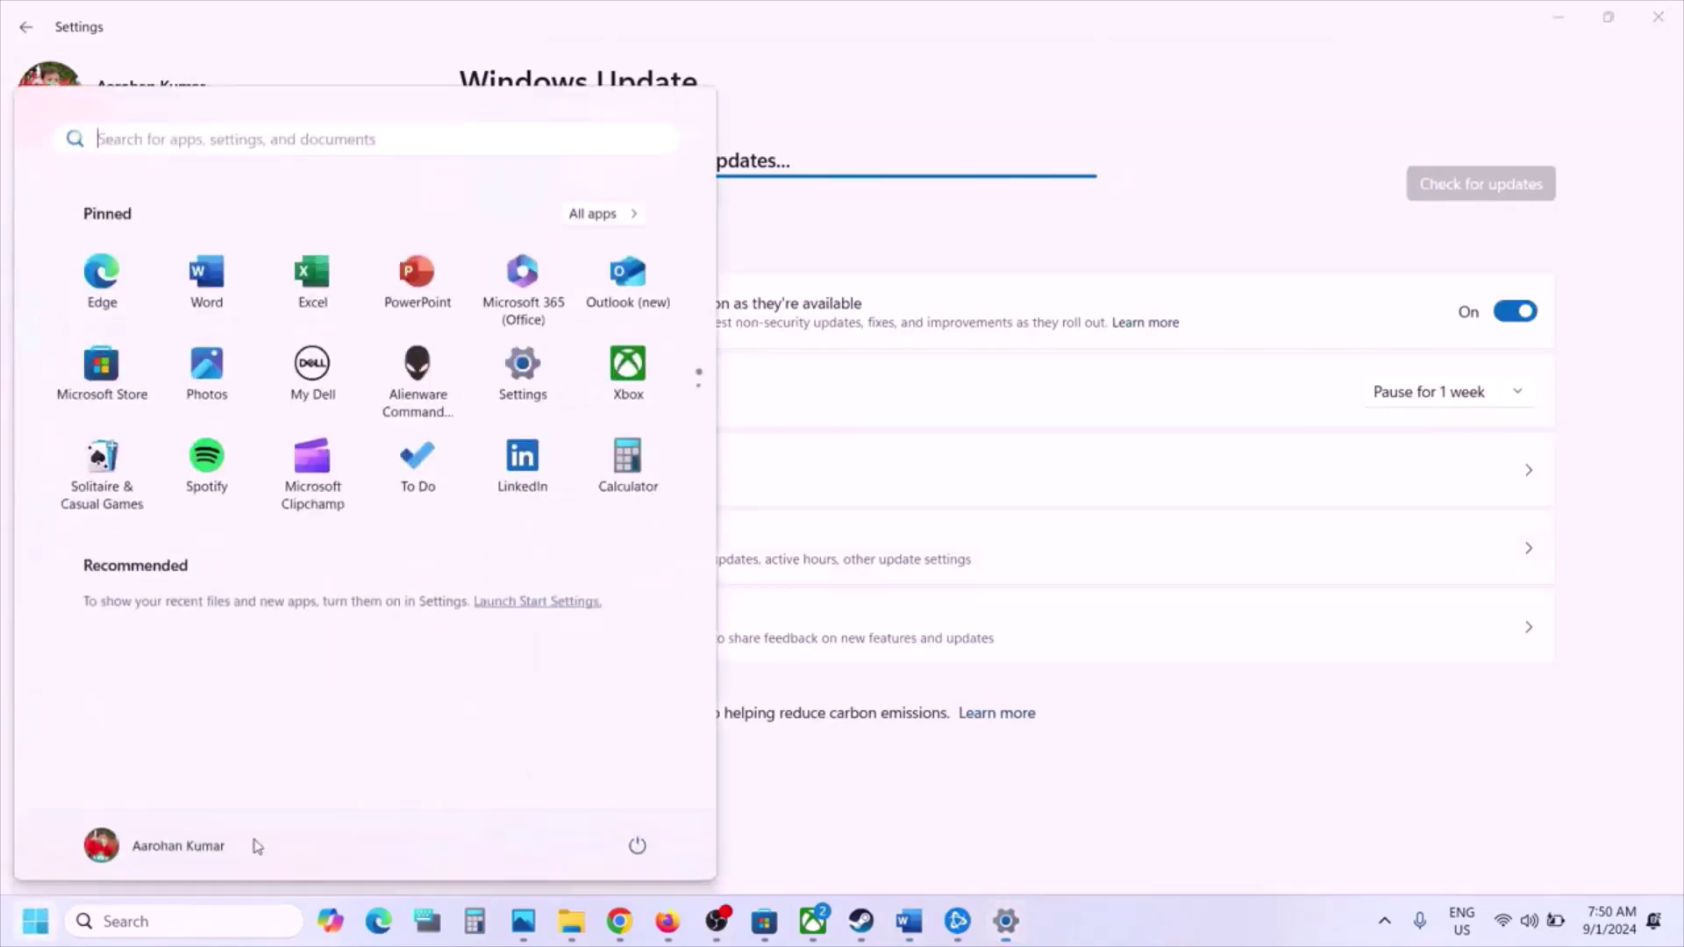
pyautogui.click(637, 845)
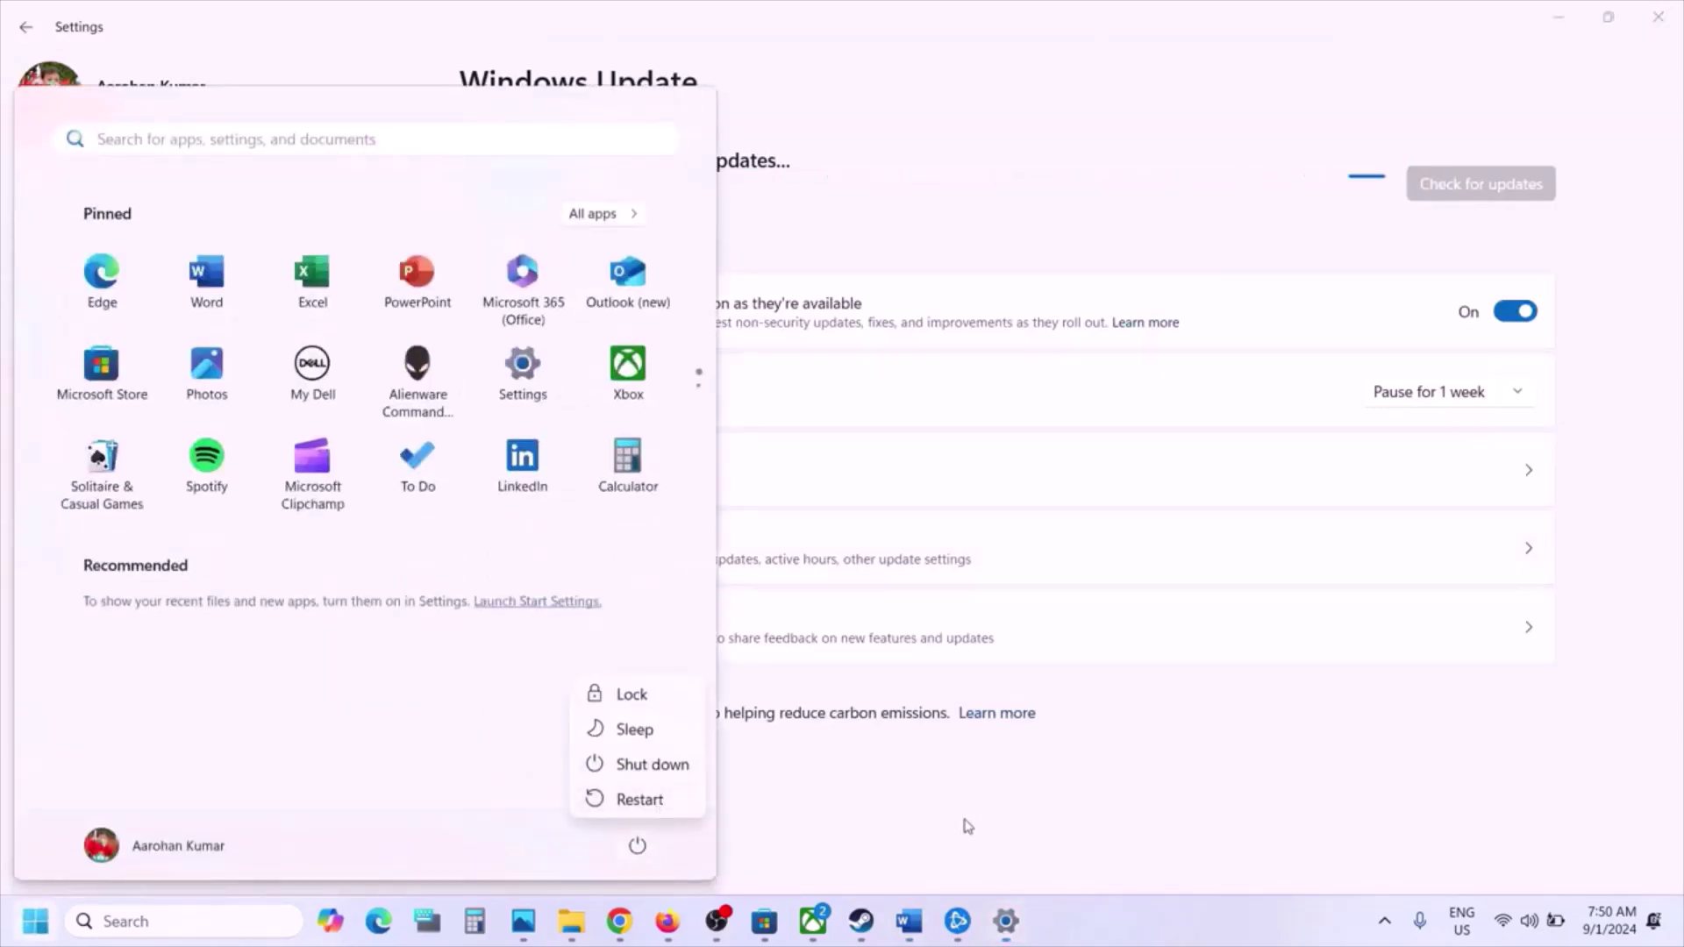
pyautogui.click(911, 928)
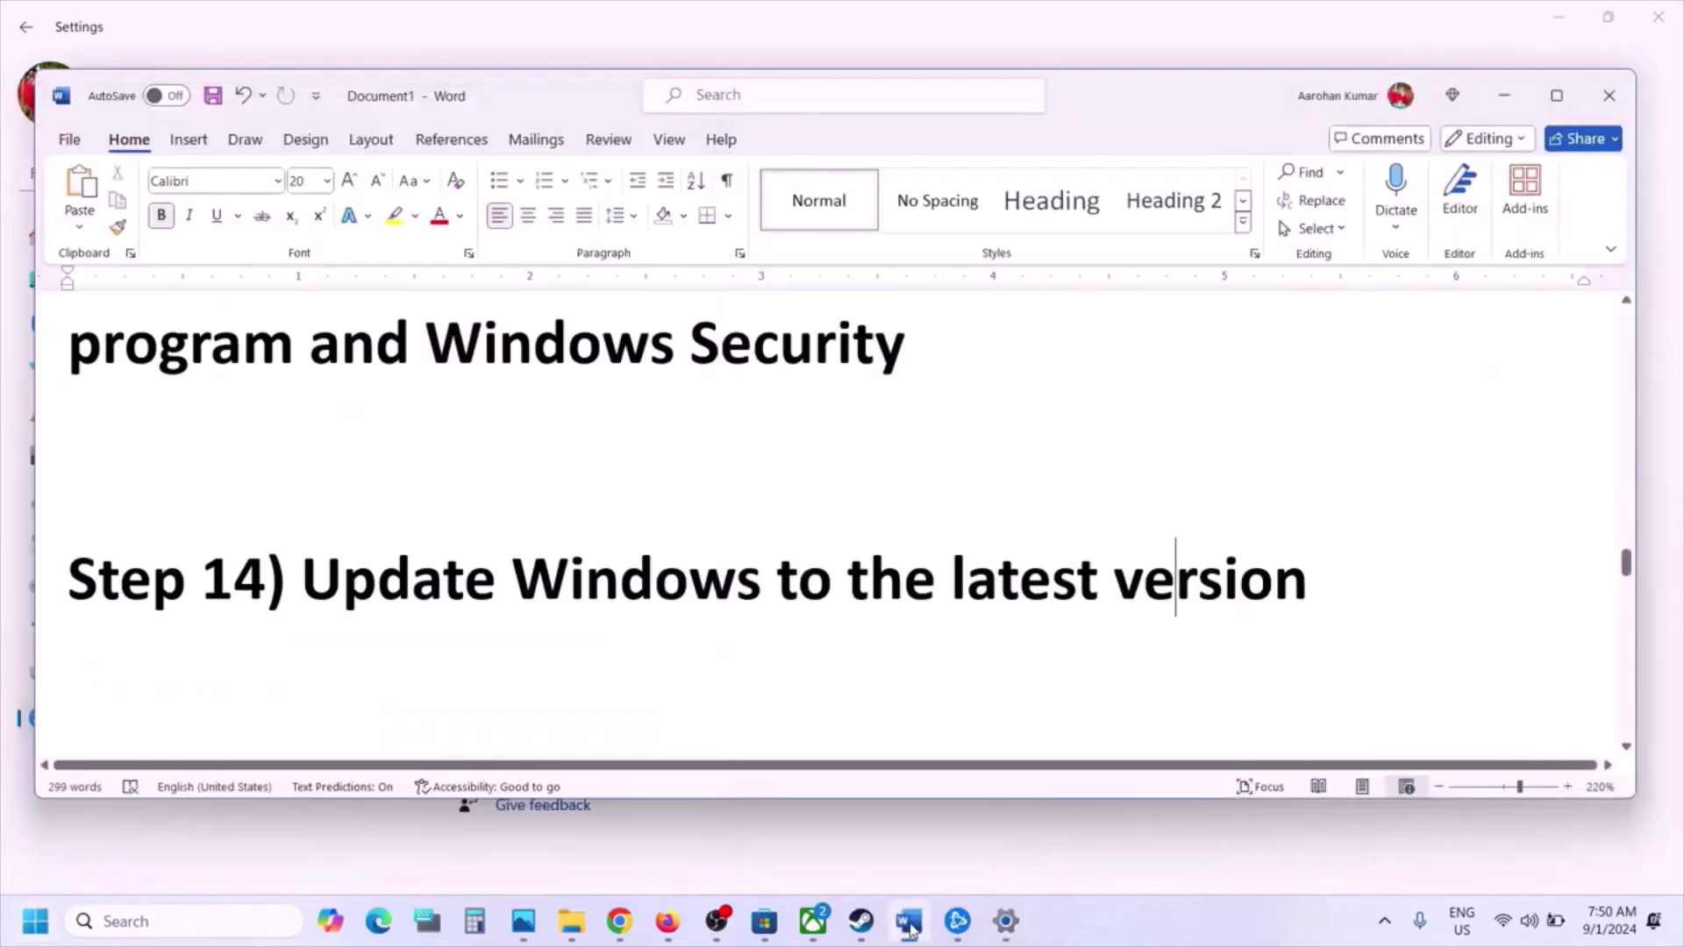
pyautogui.moveTo(852, 936)
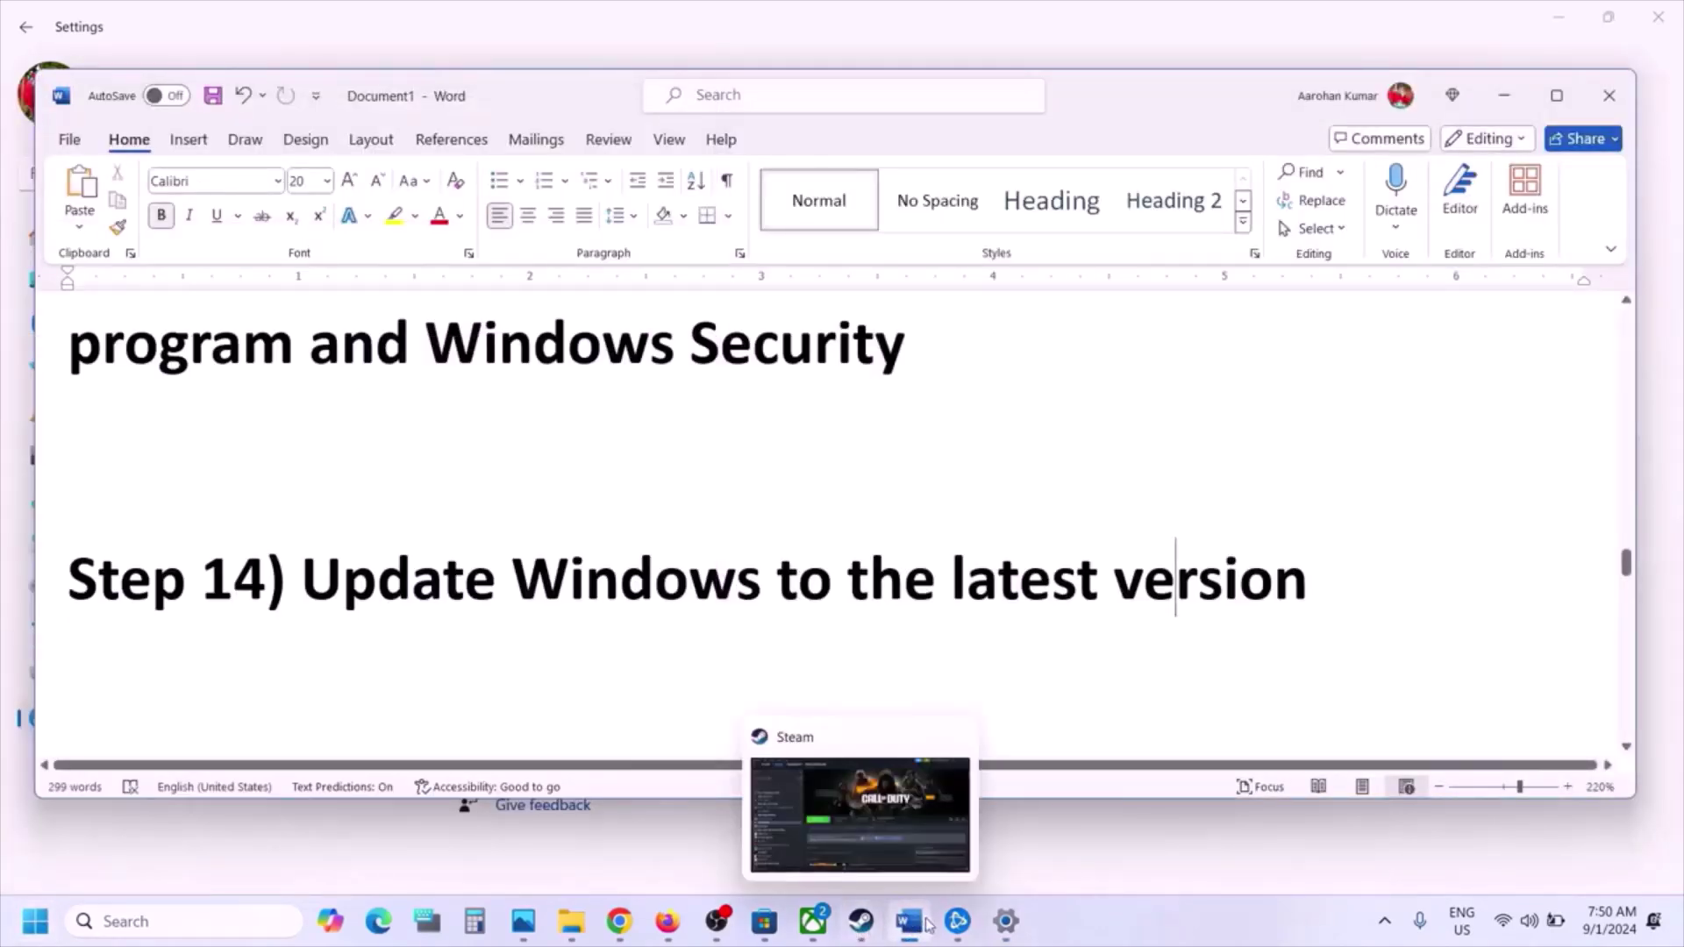
# Copy the Microsoft Visual C++ download link given under Step 15 in the Word document
pyautogui.scroll(-3, 566, 546)
pyautogui.scroll(-1, 566, 546)
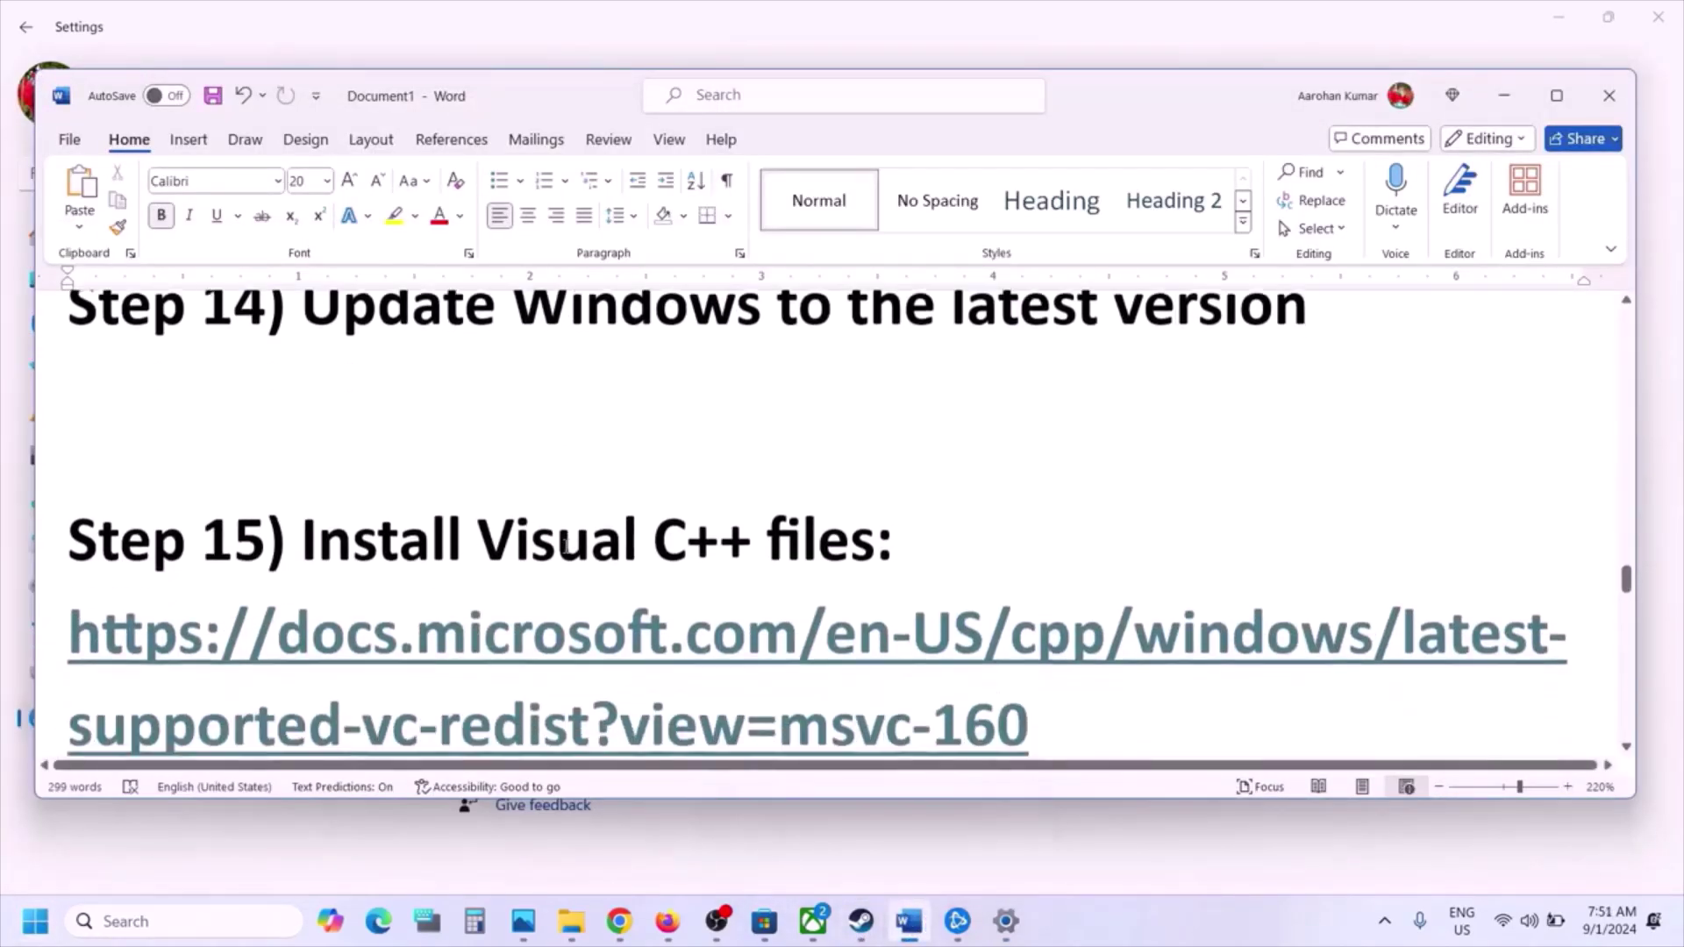
pyautogui.scroll(-2, 568, 527)
pyautogui.moveTo(1048, 587); pyautogui.dragTo(2, 530)
pyautogui.hotkey('ctrl', 'c')
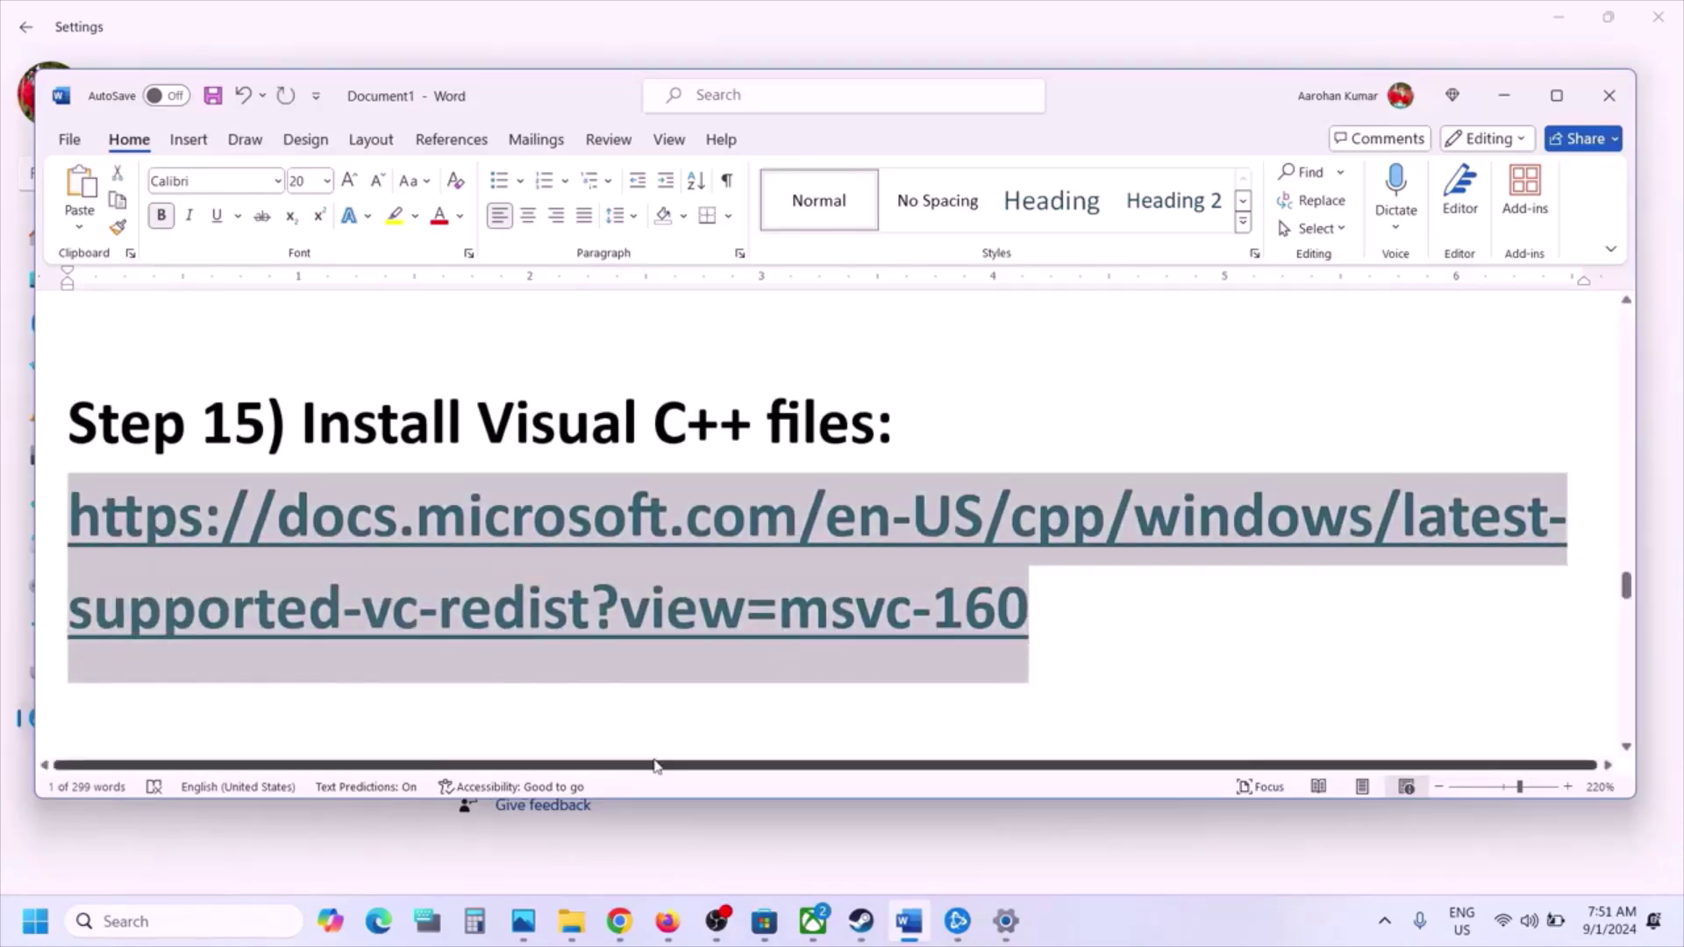
# Switch to Chrome and load the copied Visual C++ Redistributable link in the new tab
pyautogui.click(619, 921)
pyautogui.click(582, 23)
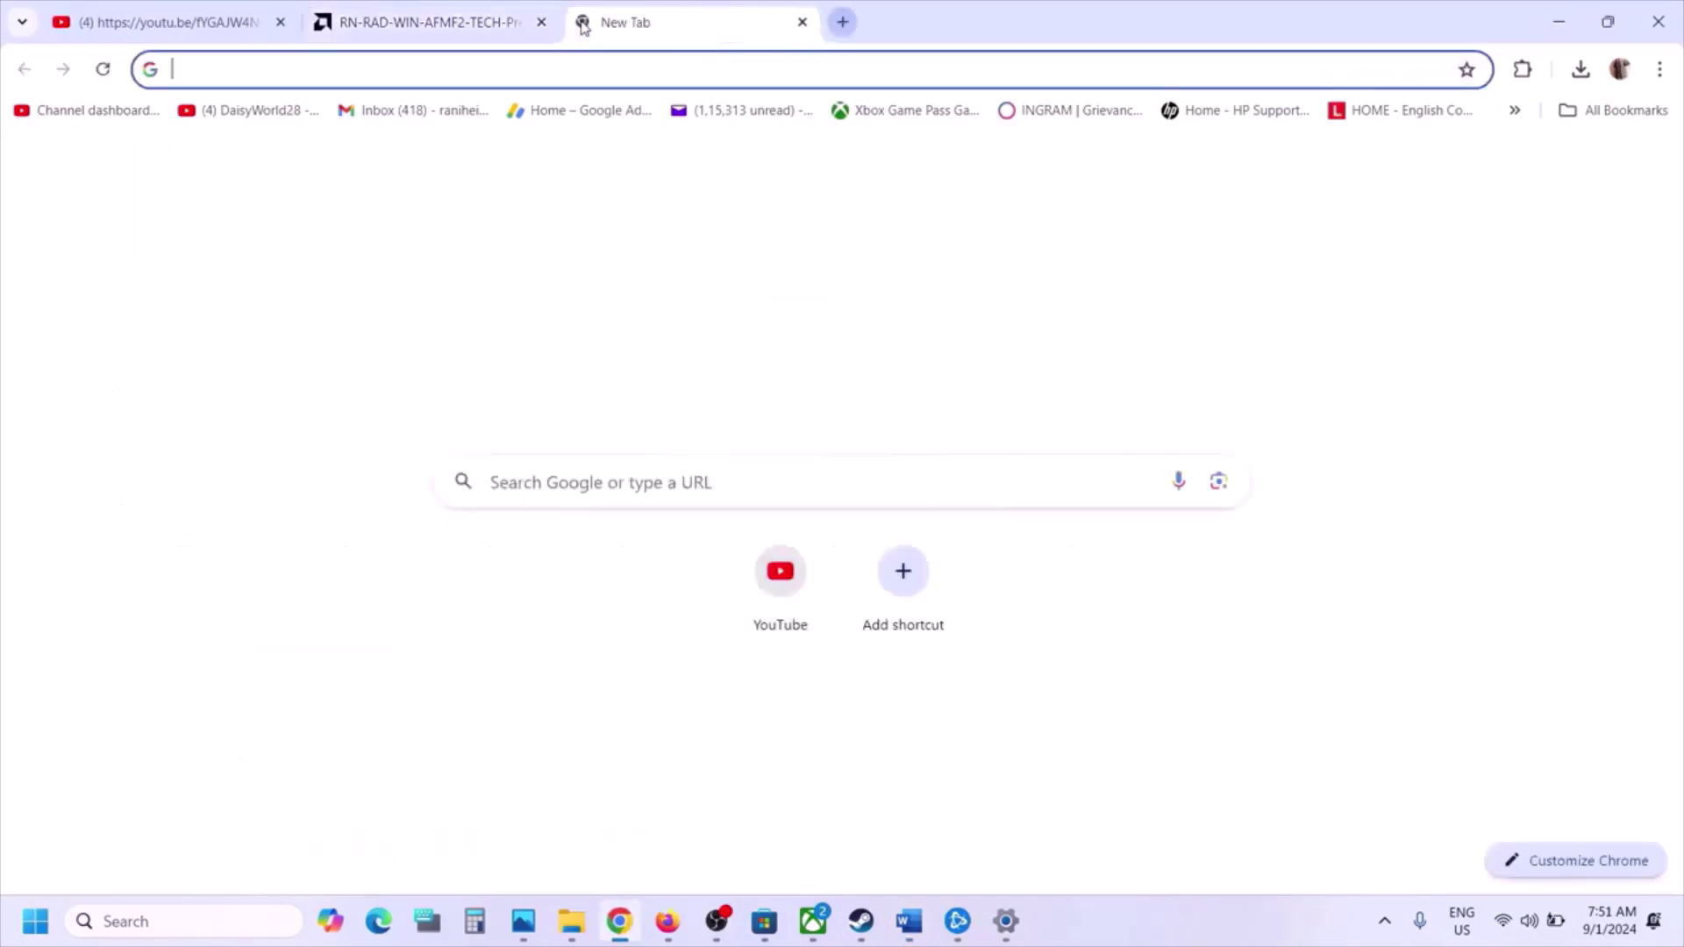
pyautogui.hotkey('ctrl', 'v')
pyautogui.press('Return')
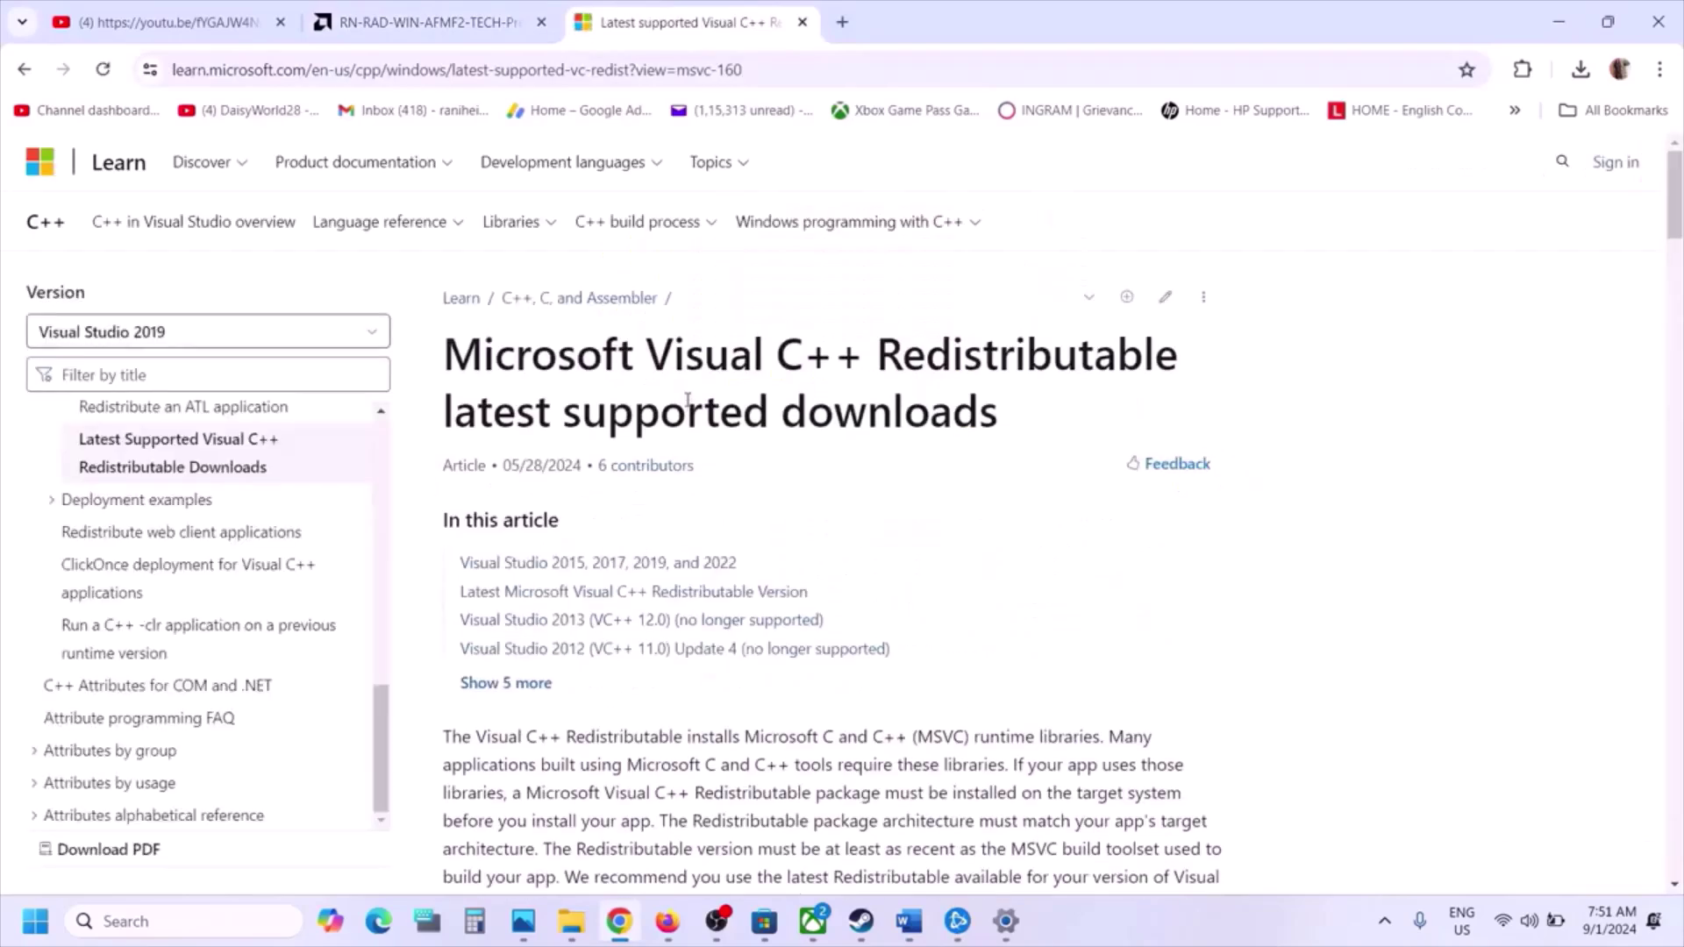
# Download the X86 version of the latest Visual C++ Redistributable and start its Repair setup
pyautogui.scroll(-8, 688, 400)
pyautogui.scroll(-6, 688, 400)
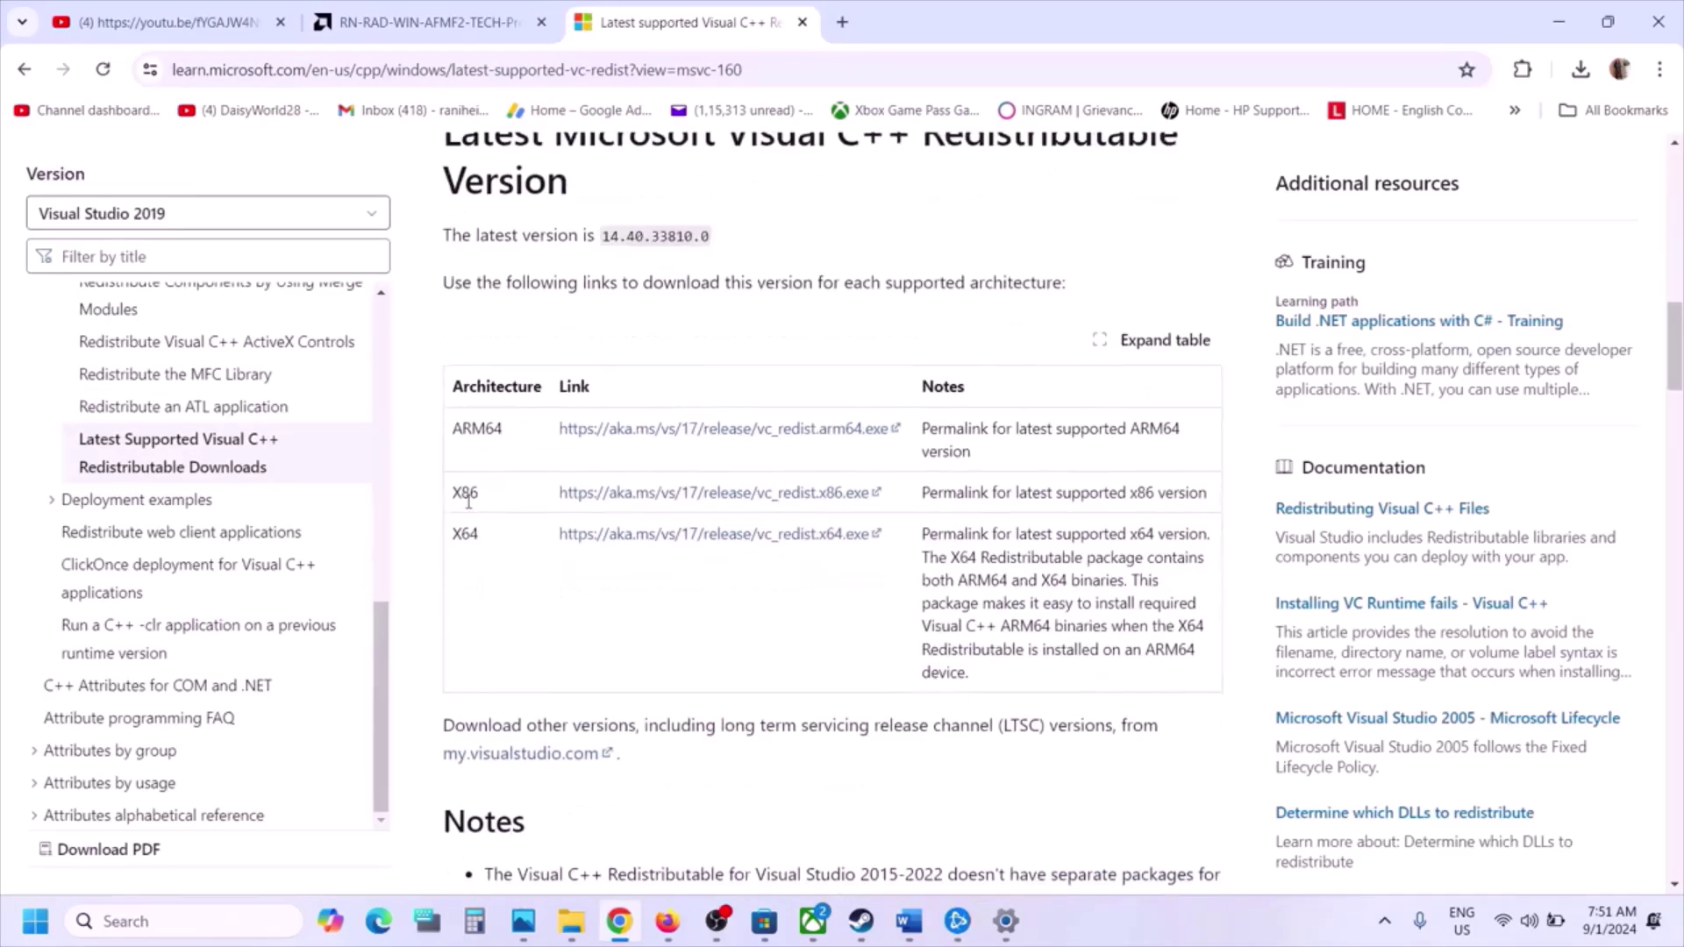
pyautogui.moveTo(463, 529); pyautogui.dragTo(462, 506)
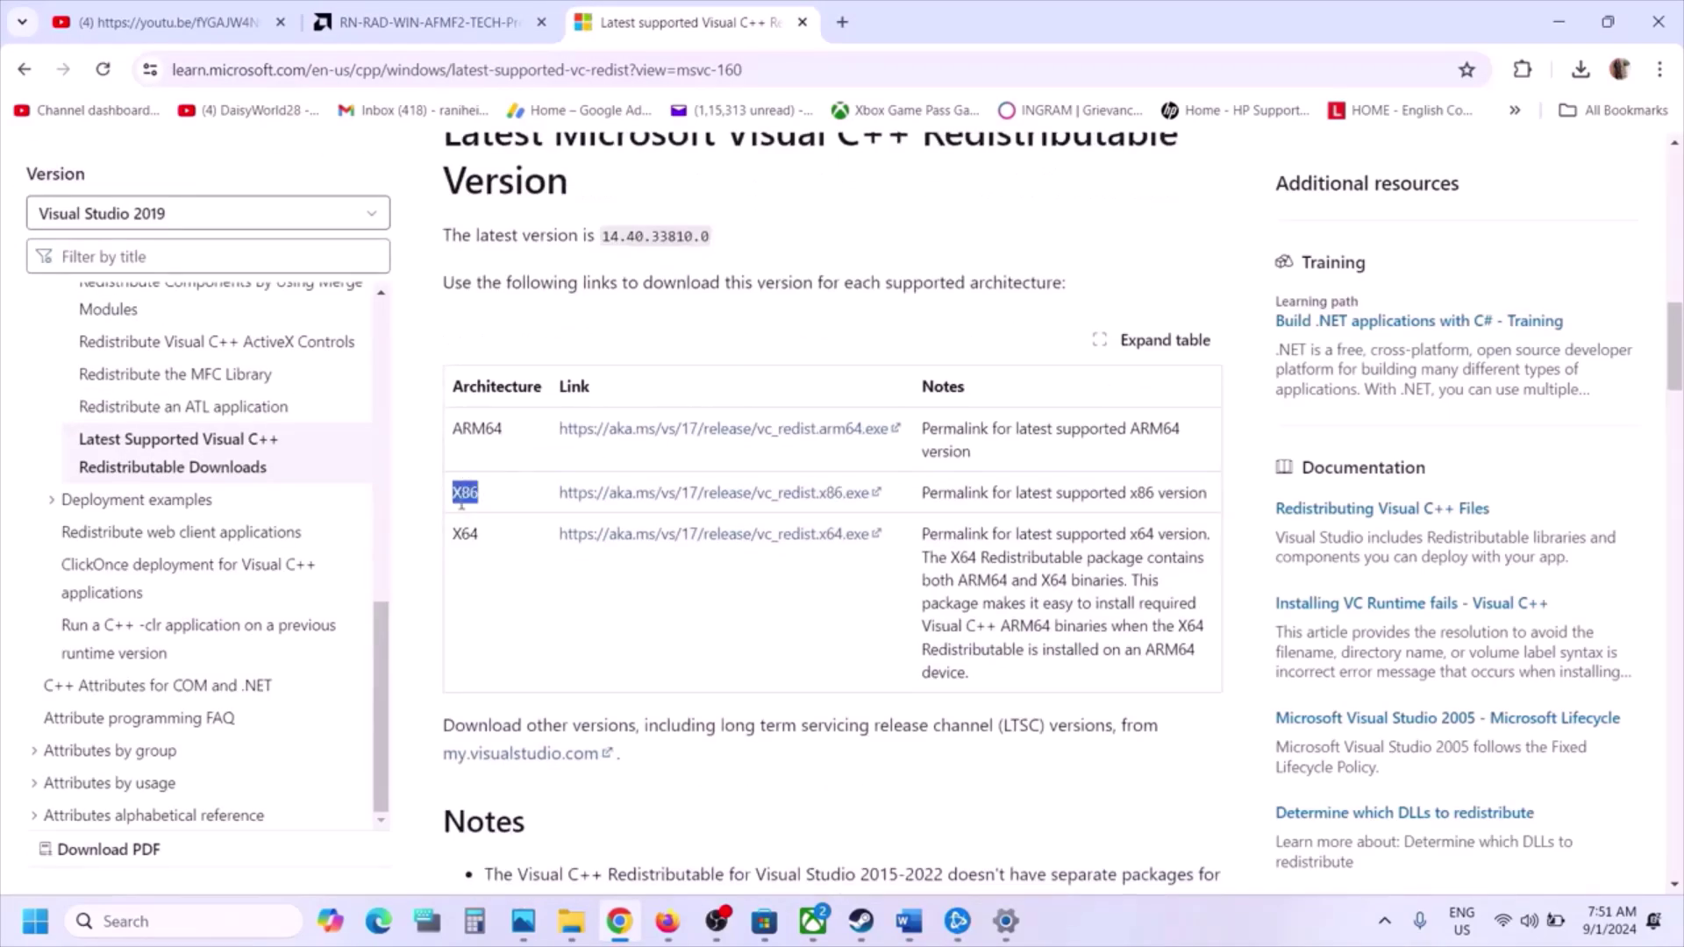
pyautogui.click(744, 496)
pyautogui.click(1392, 136)
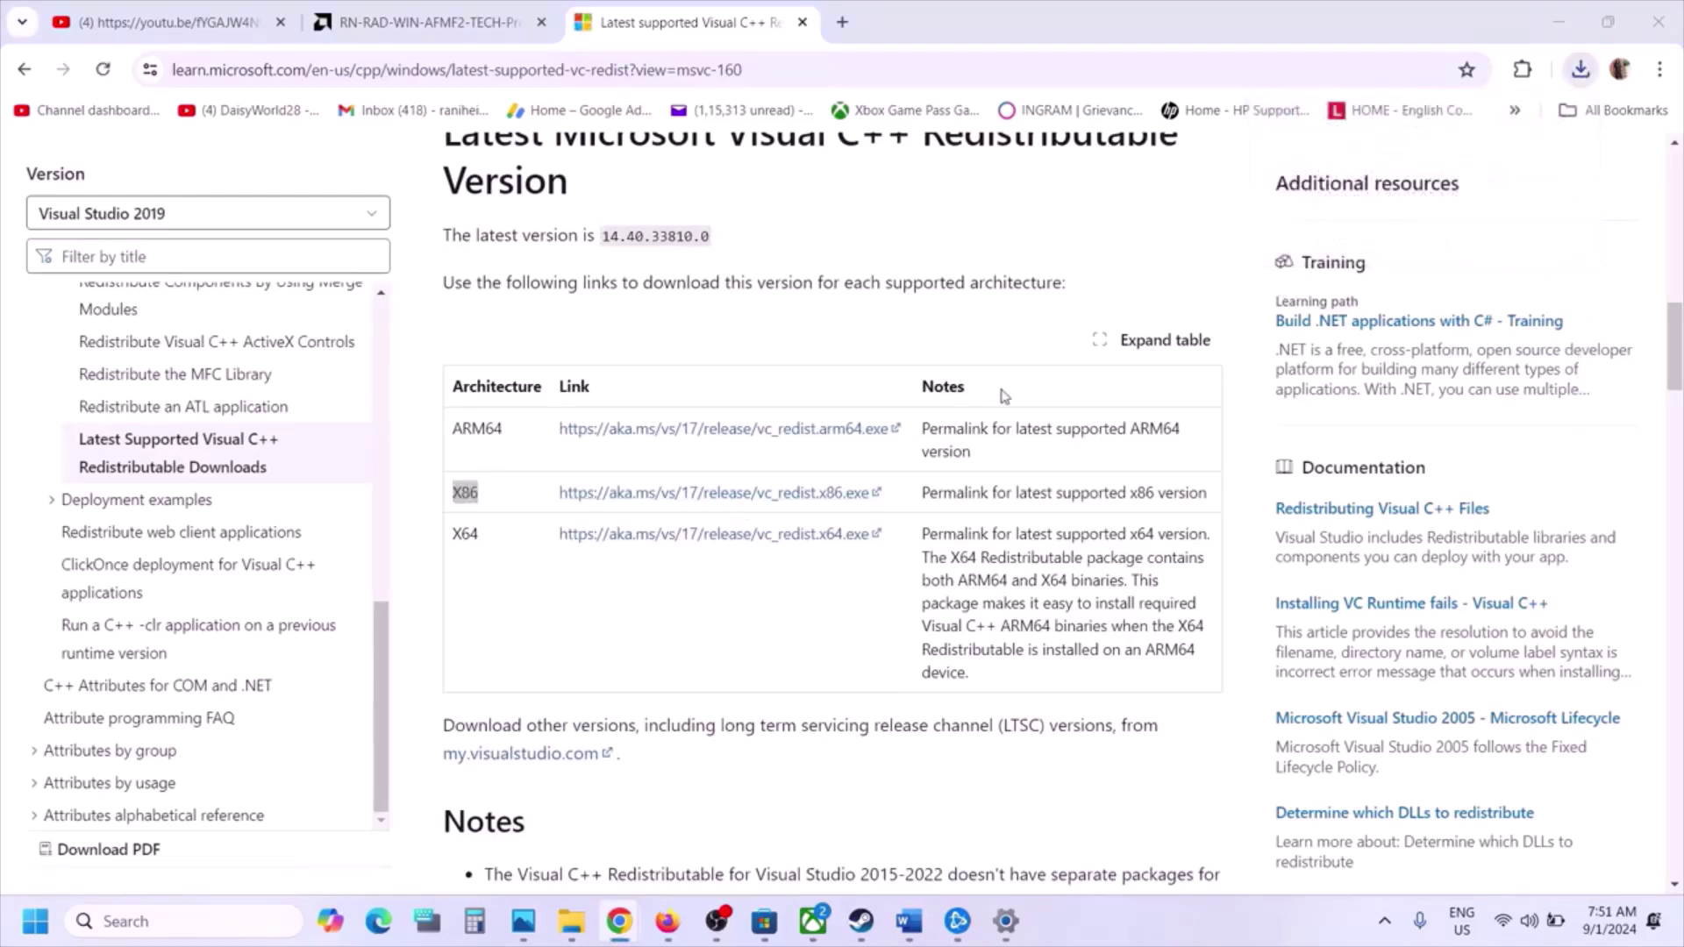
pyautogui.click(877, 585)
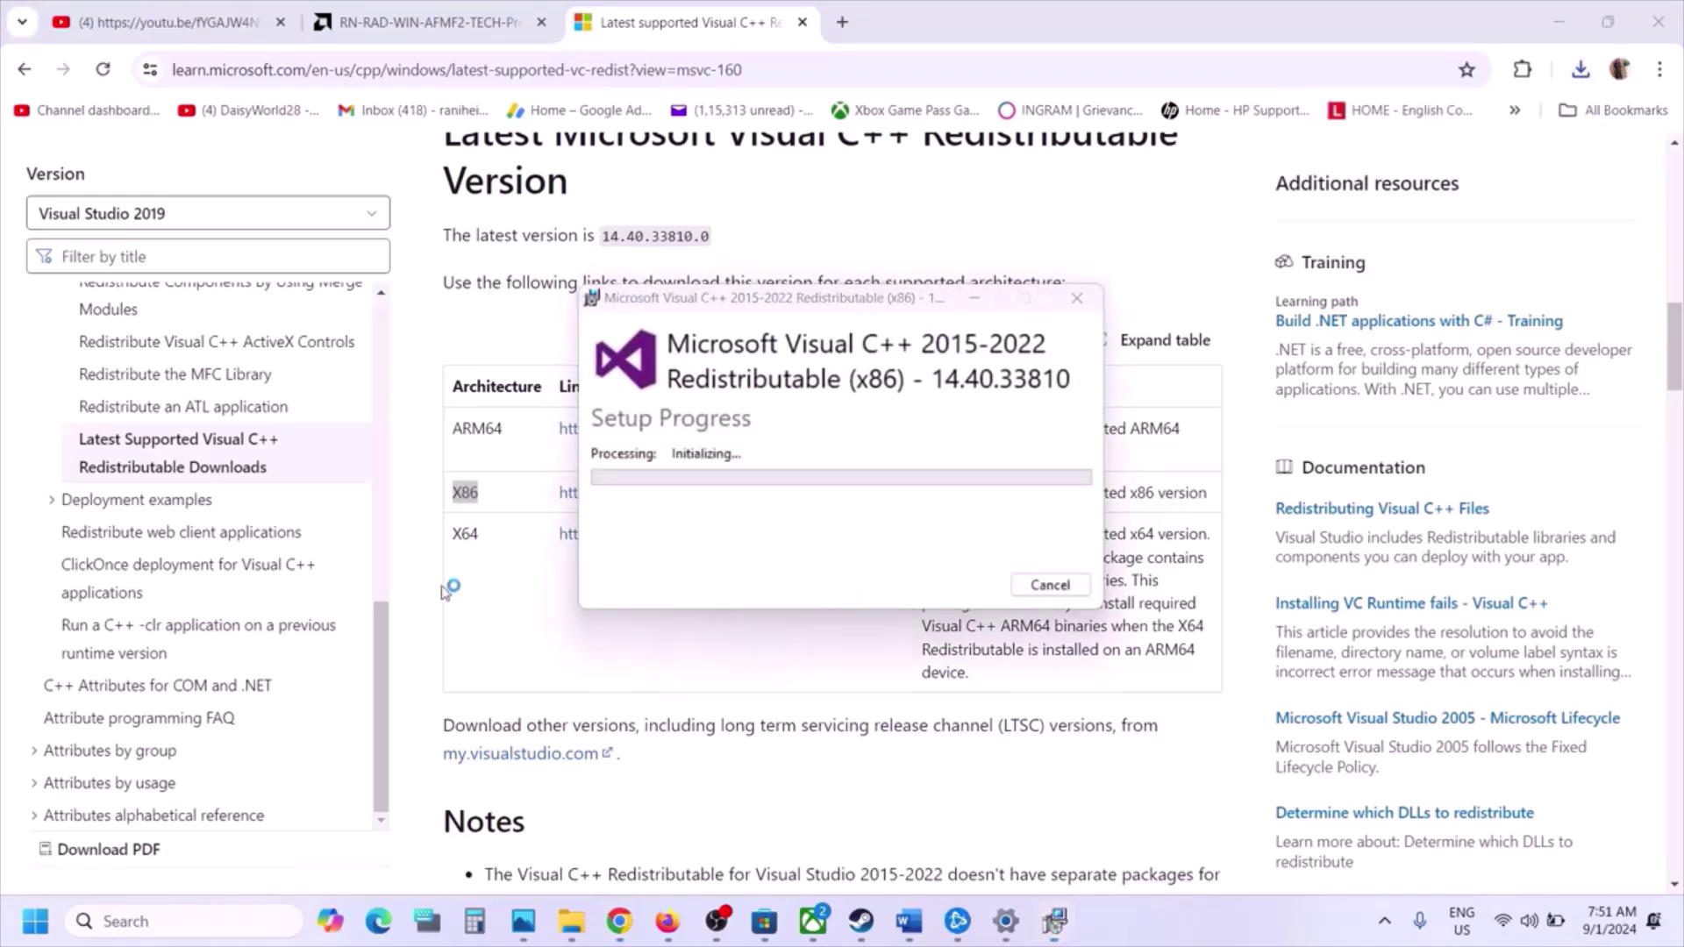
# Download the X64 version of the Visual C++ Redistributable and start its Repair setup
pyautogui.doubleClick(465, 534)
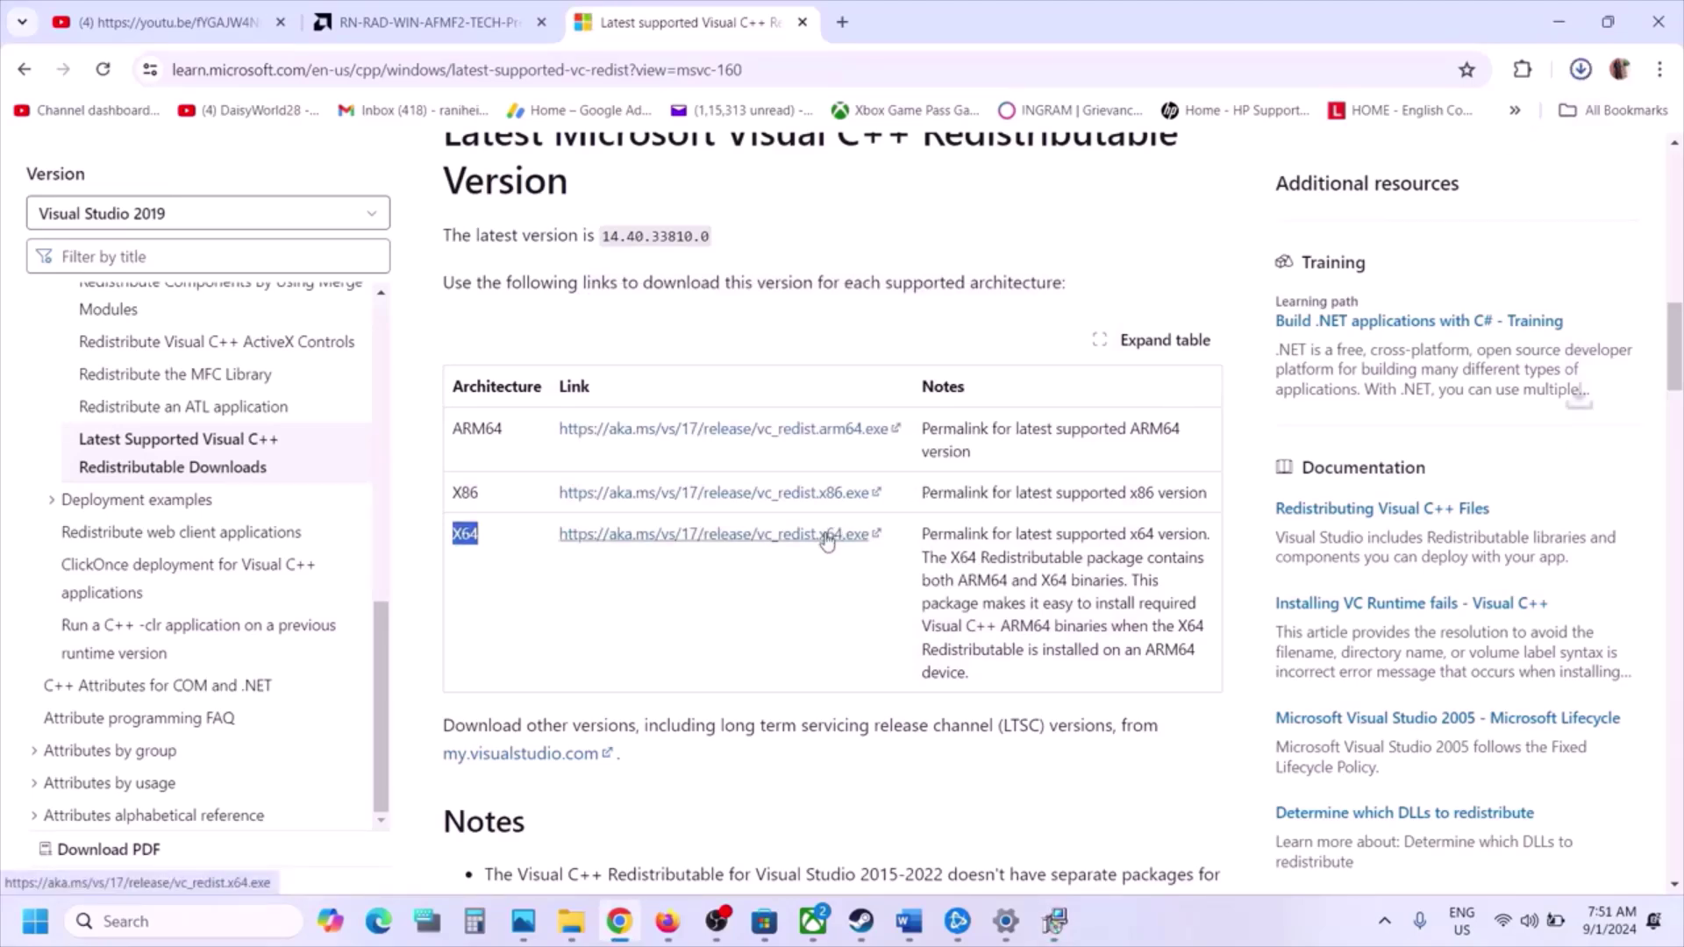
pyautogui.click(1581, 69)
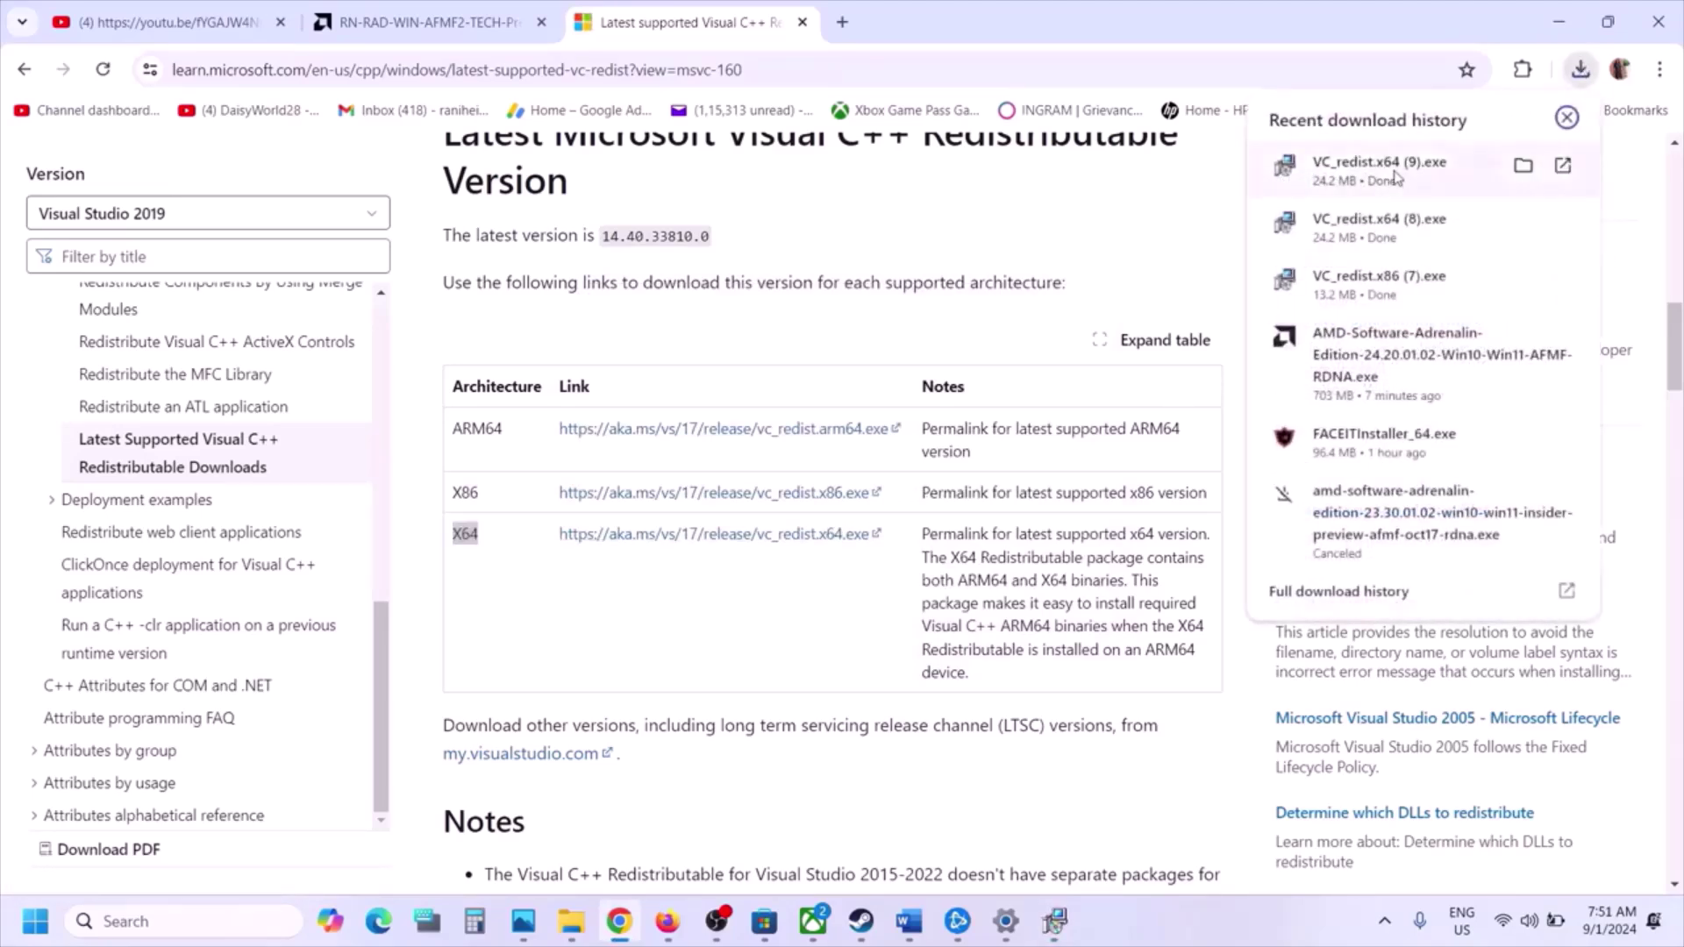
pyautogui.click(1398, 175)
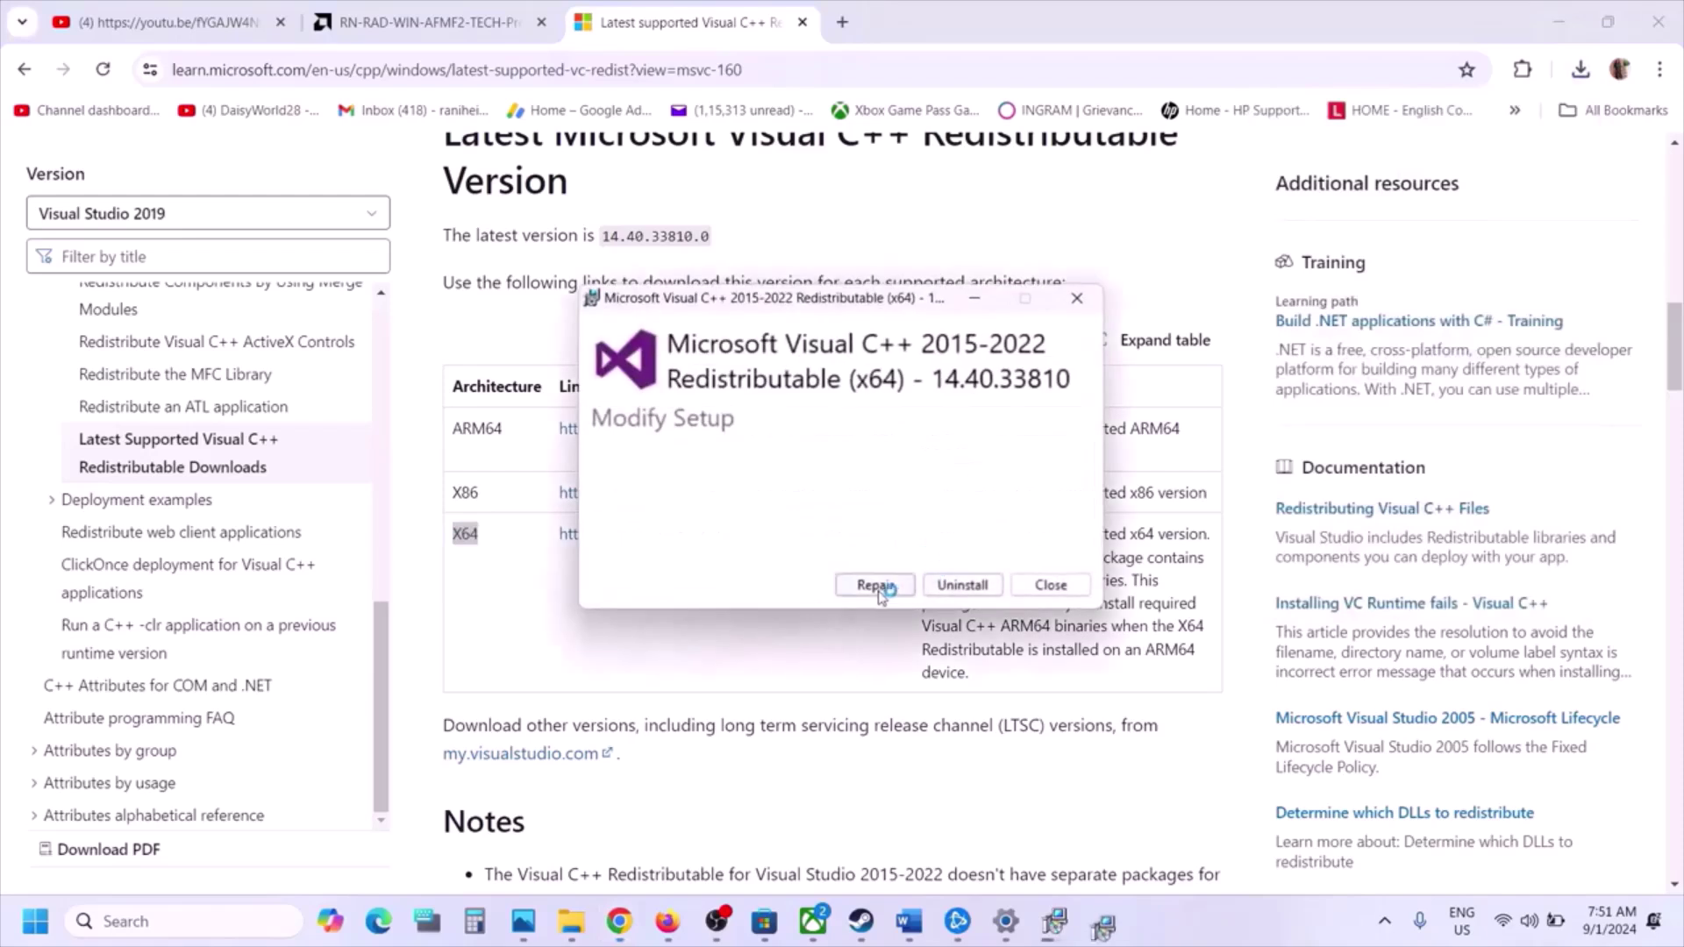
pyautogui.click(878, 587)
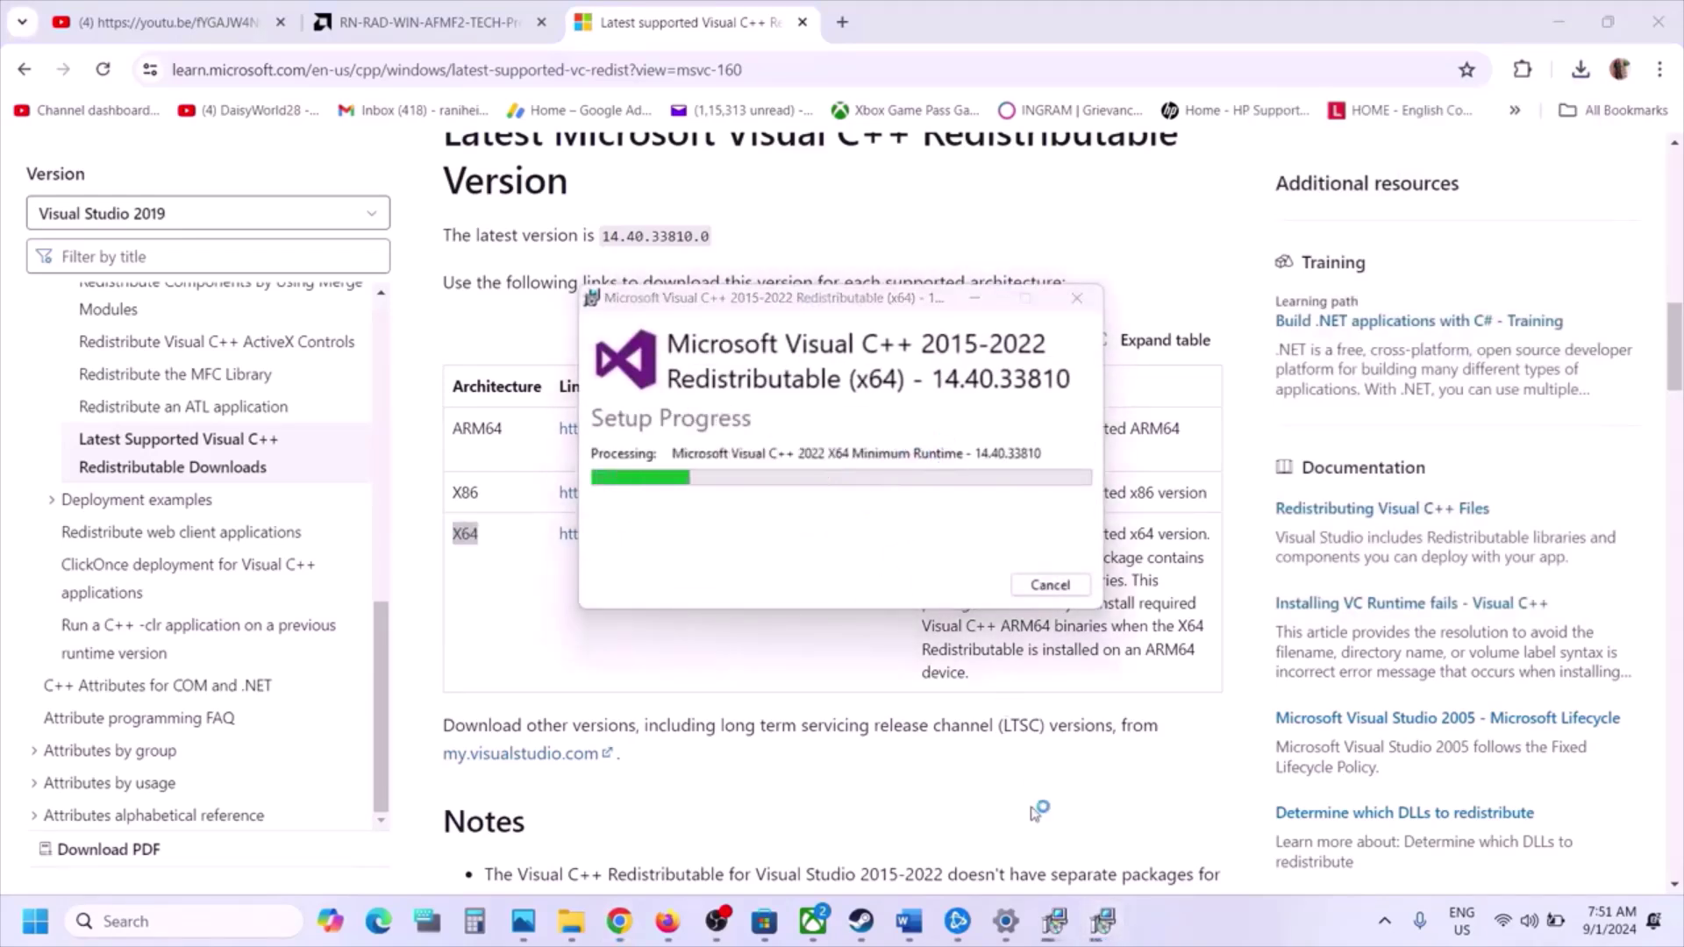
# Place the x86 setup window beside the x64 one and show the computer's power options, including Restart
pyautogui.click(1055, 921)
pyautogui.moveTo(904, 314); pyautogui.dragTo(453, 402)
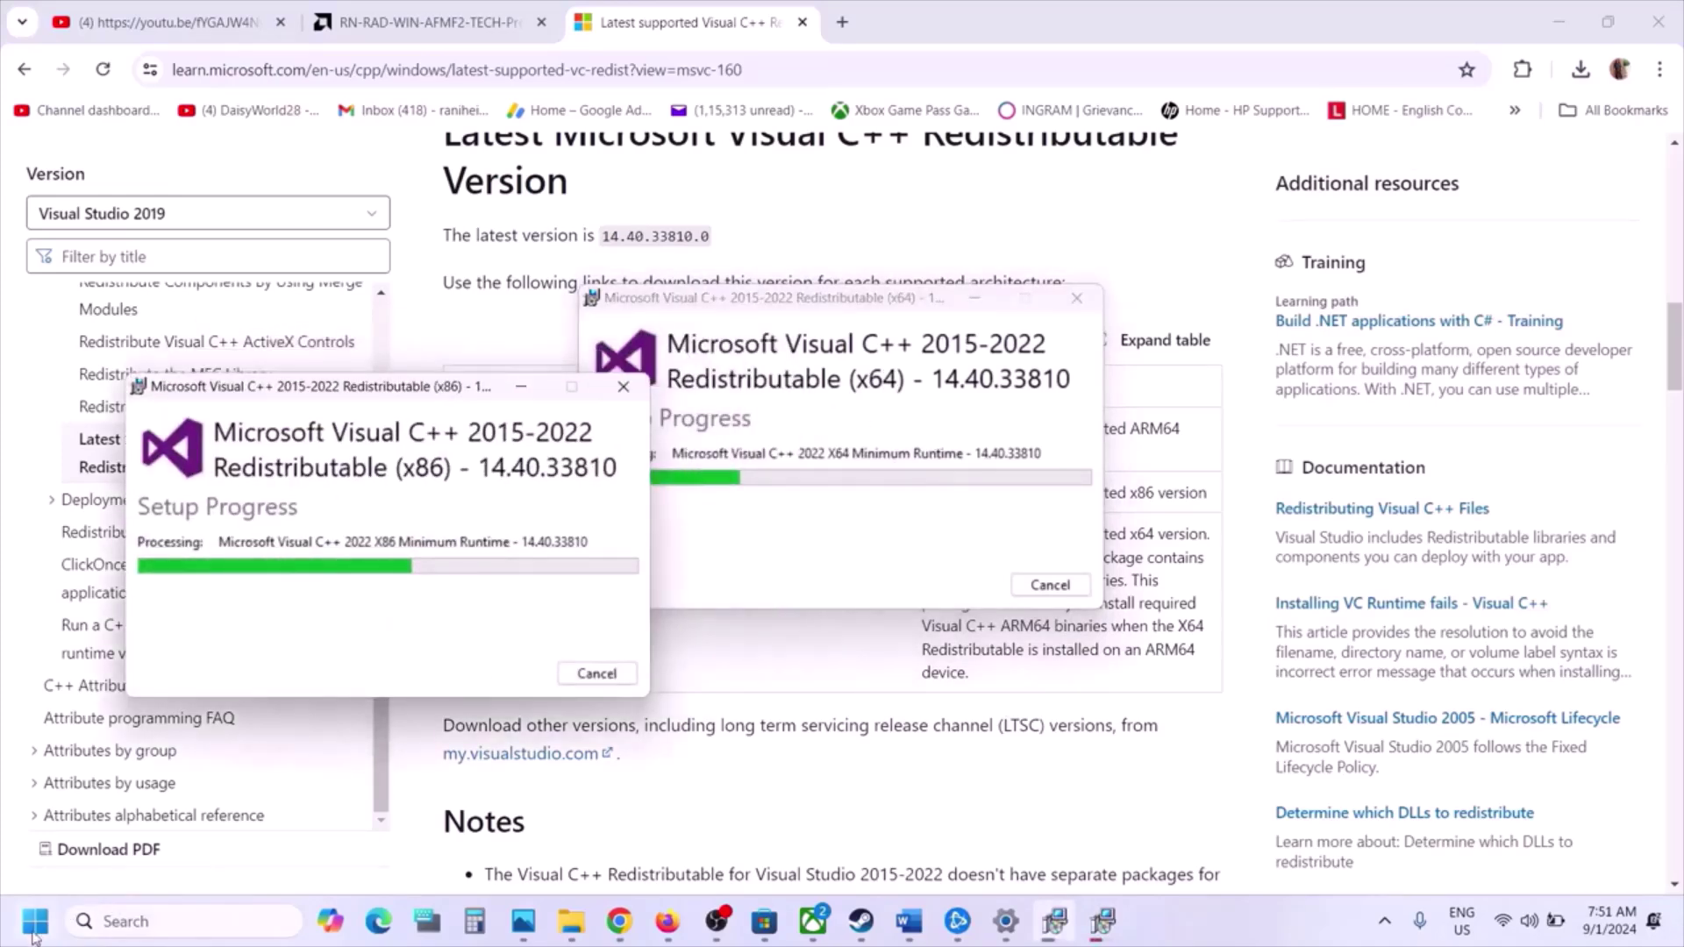
pyautogui.click(34, 932)
pyautogui.click(637, 846)
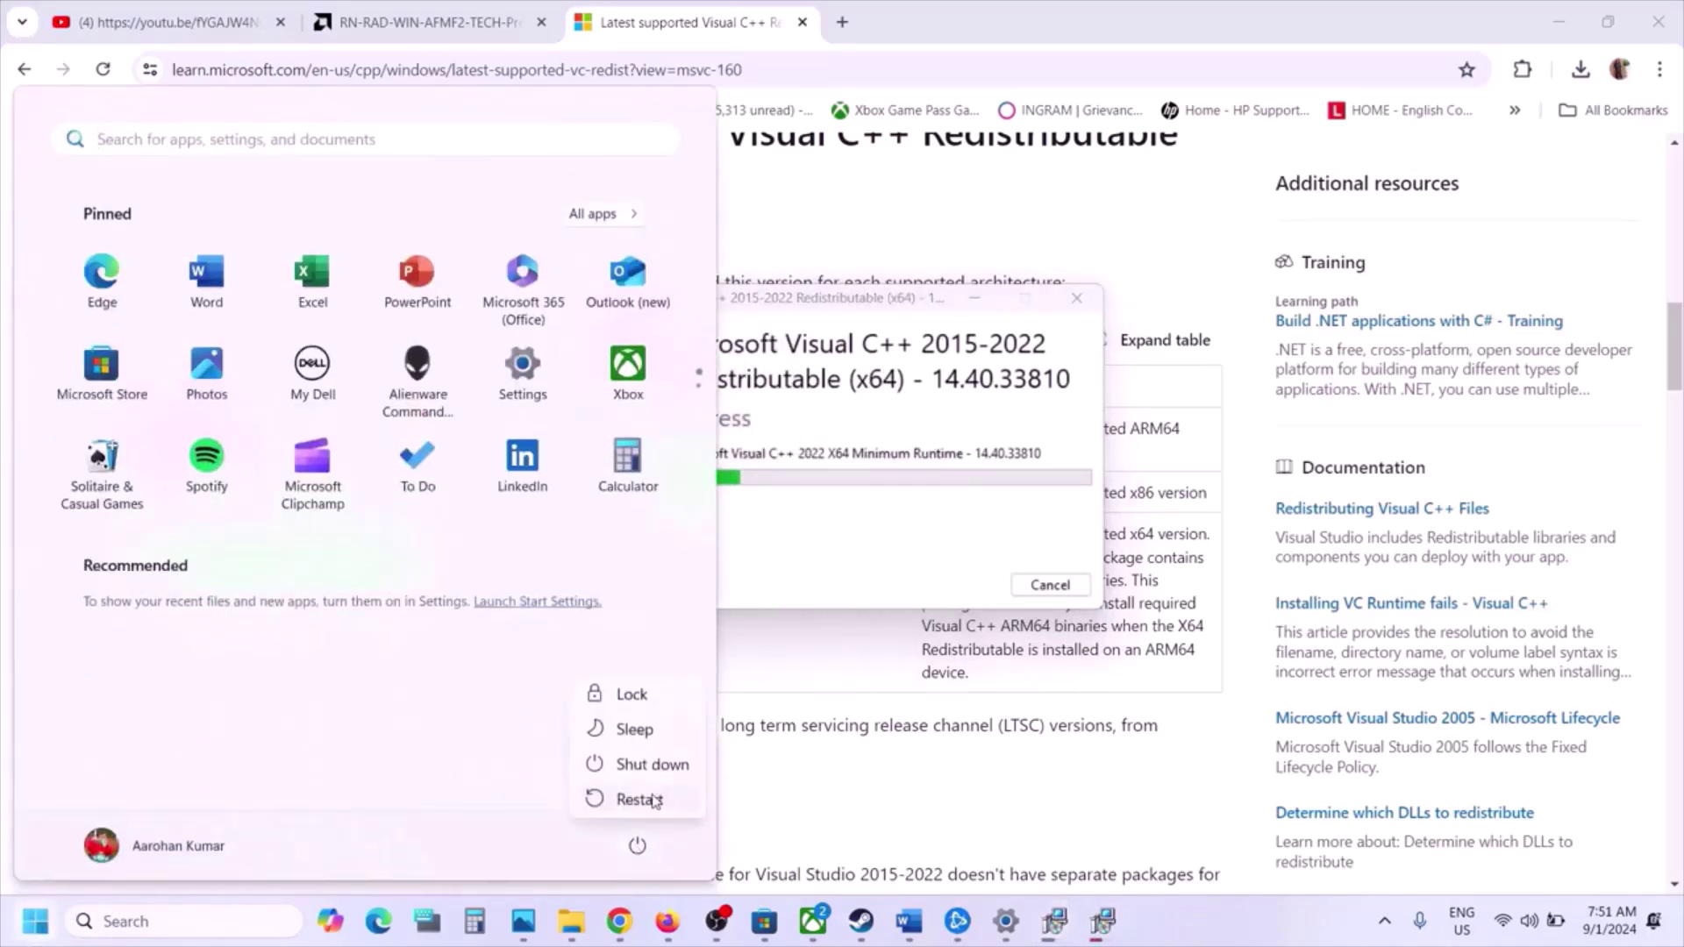
# Return to the Word document, maximize it and highlight the Step 16 text about disconnecting monitors, controllers and additional USB adapters
pyautogui.click(861, 921)
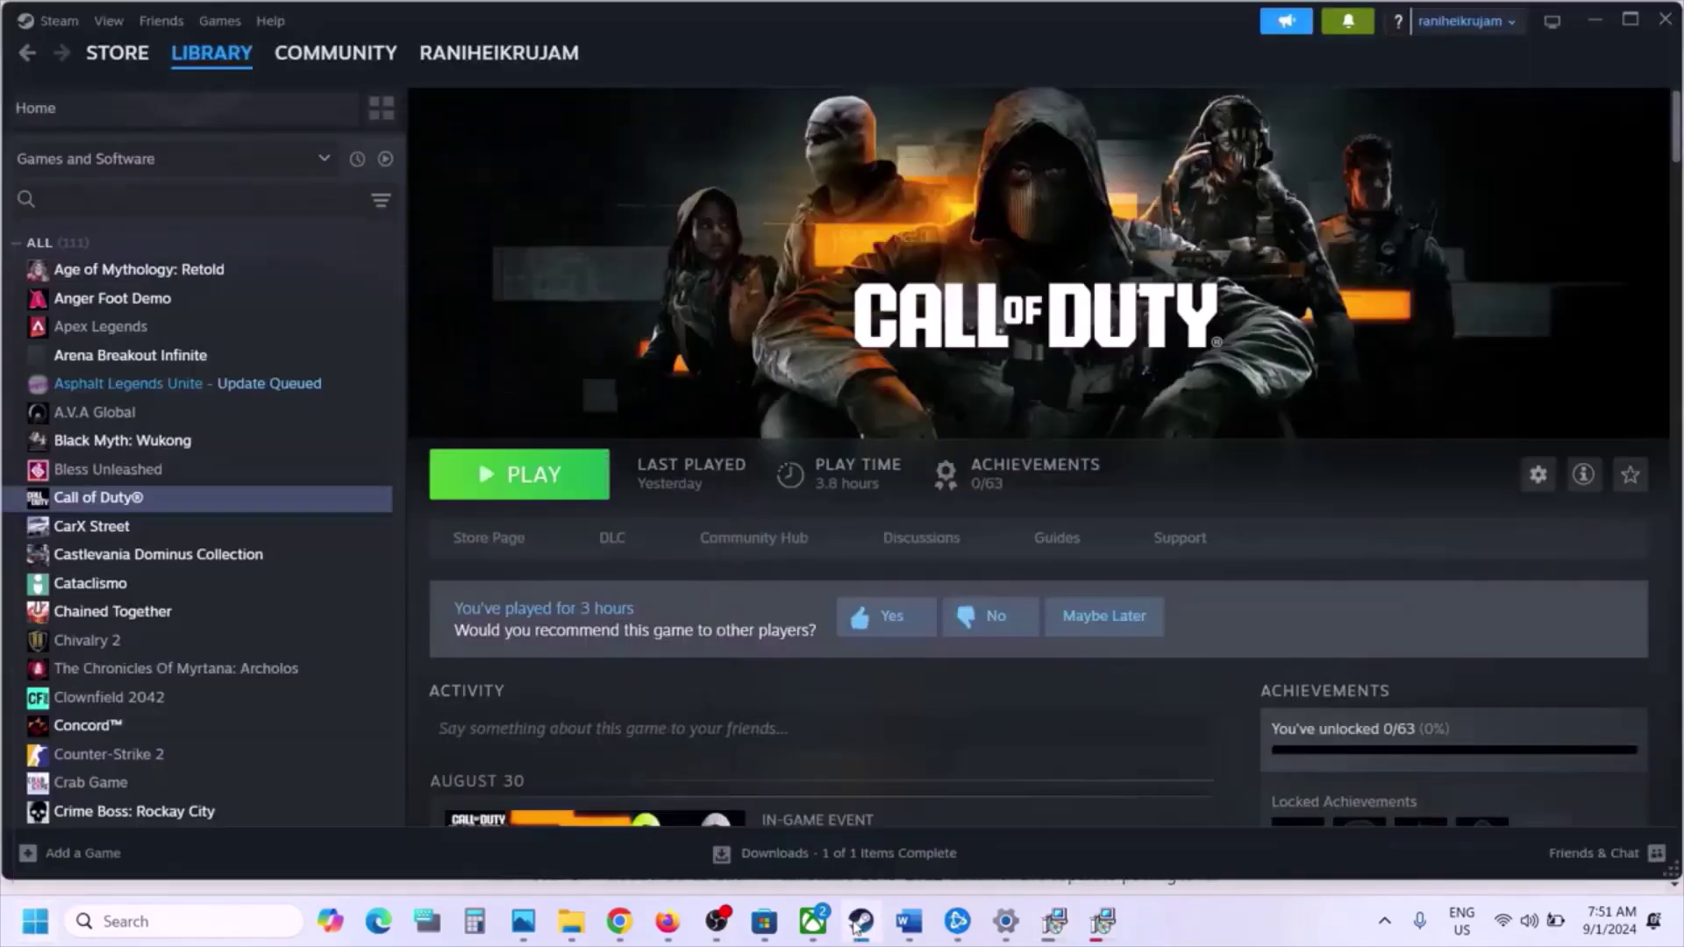
pyautogui.click(910, 921)
pyautogui.scroll(-5, 662, 595)
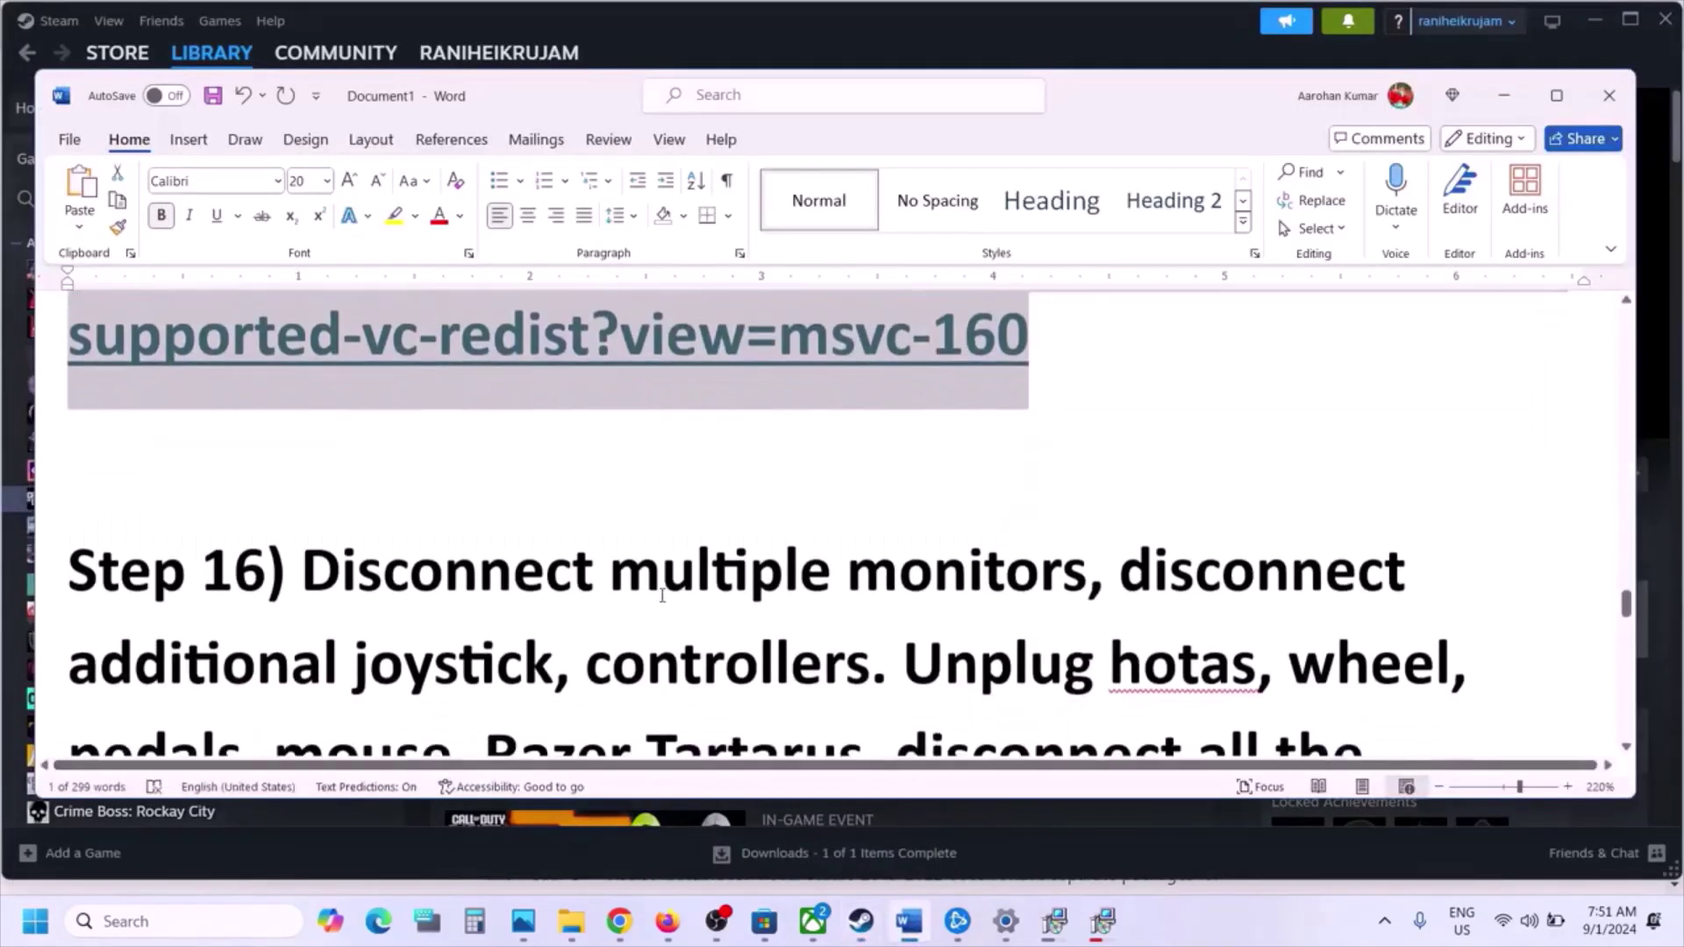
pyautogui.moveTo(342, 443); pyautogui.dragTo(964, 477)
pyautogui.click(1184, 535)
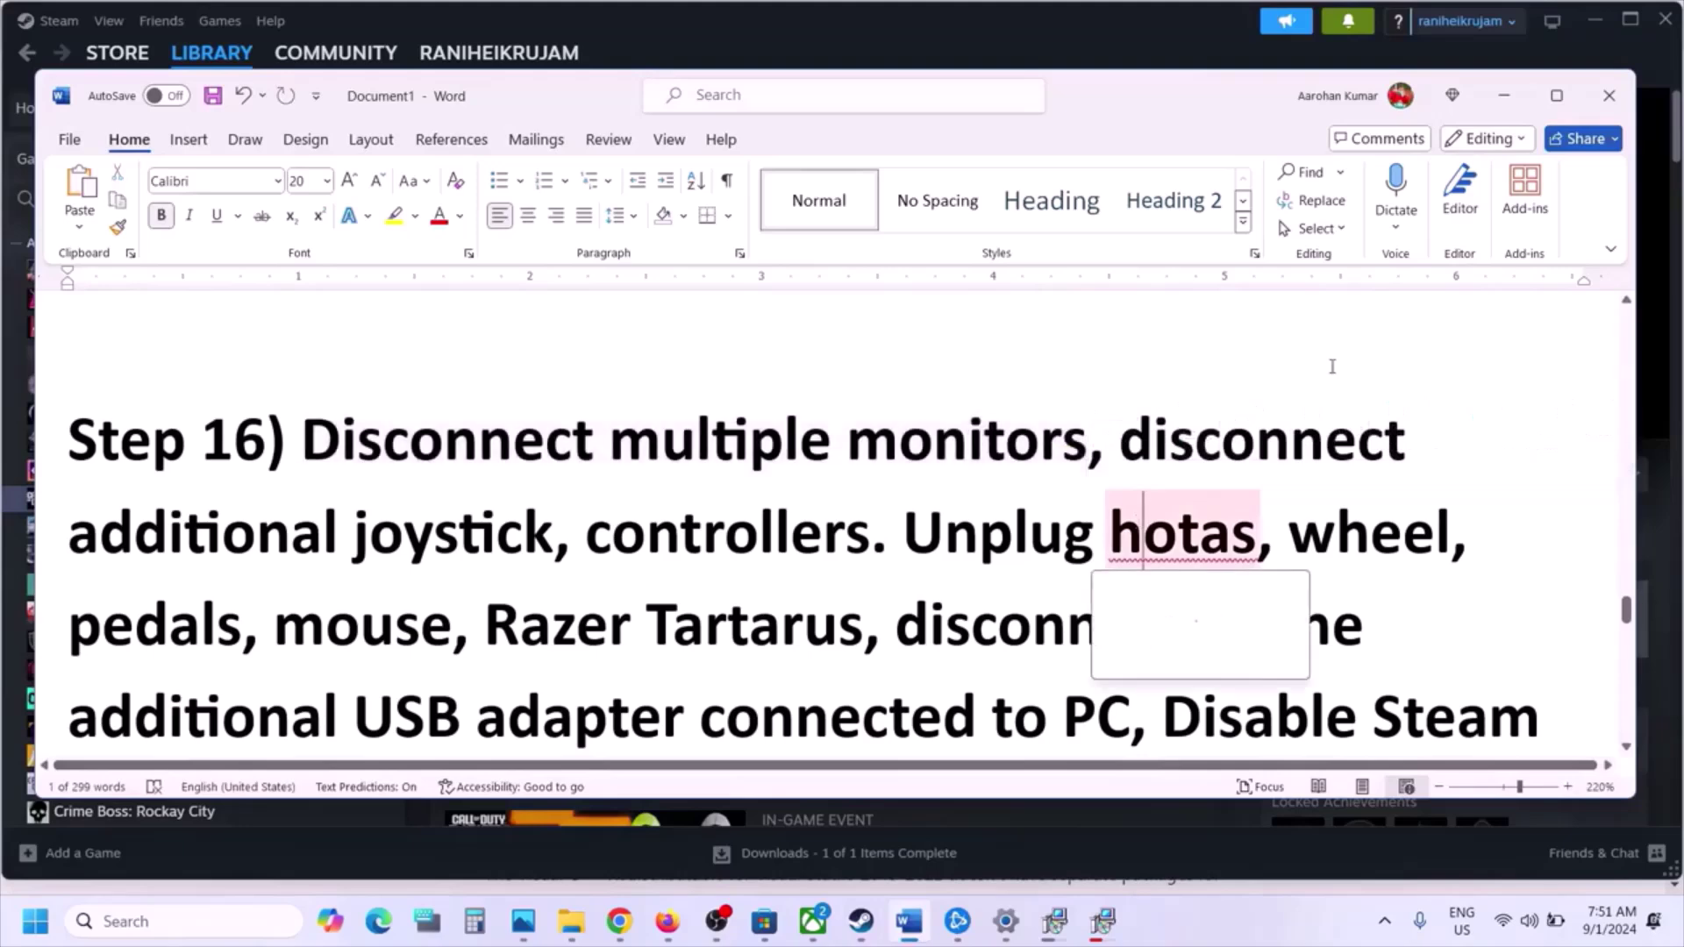
pyautogui.click(1557, 98)
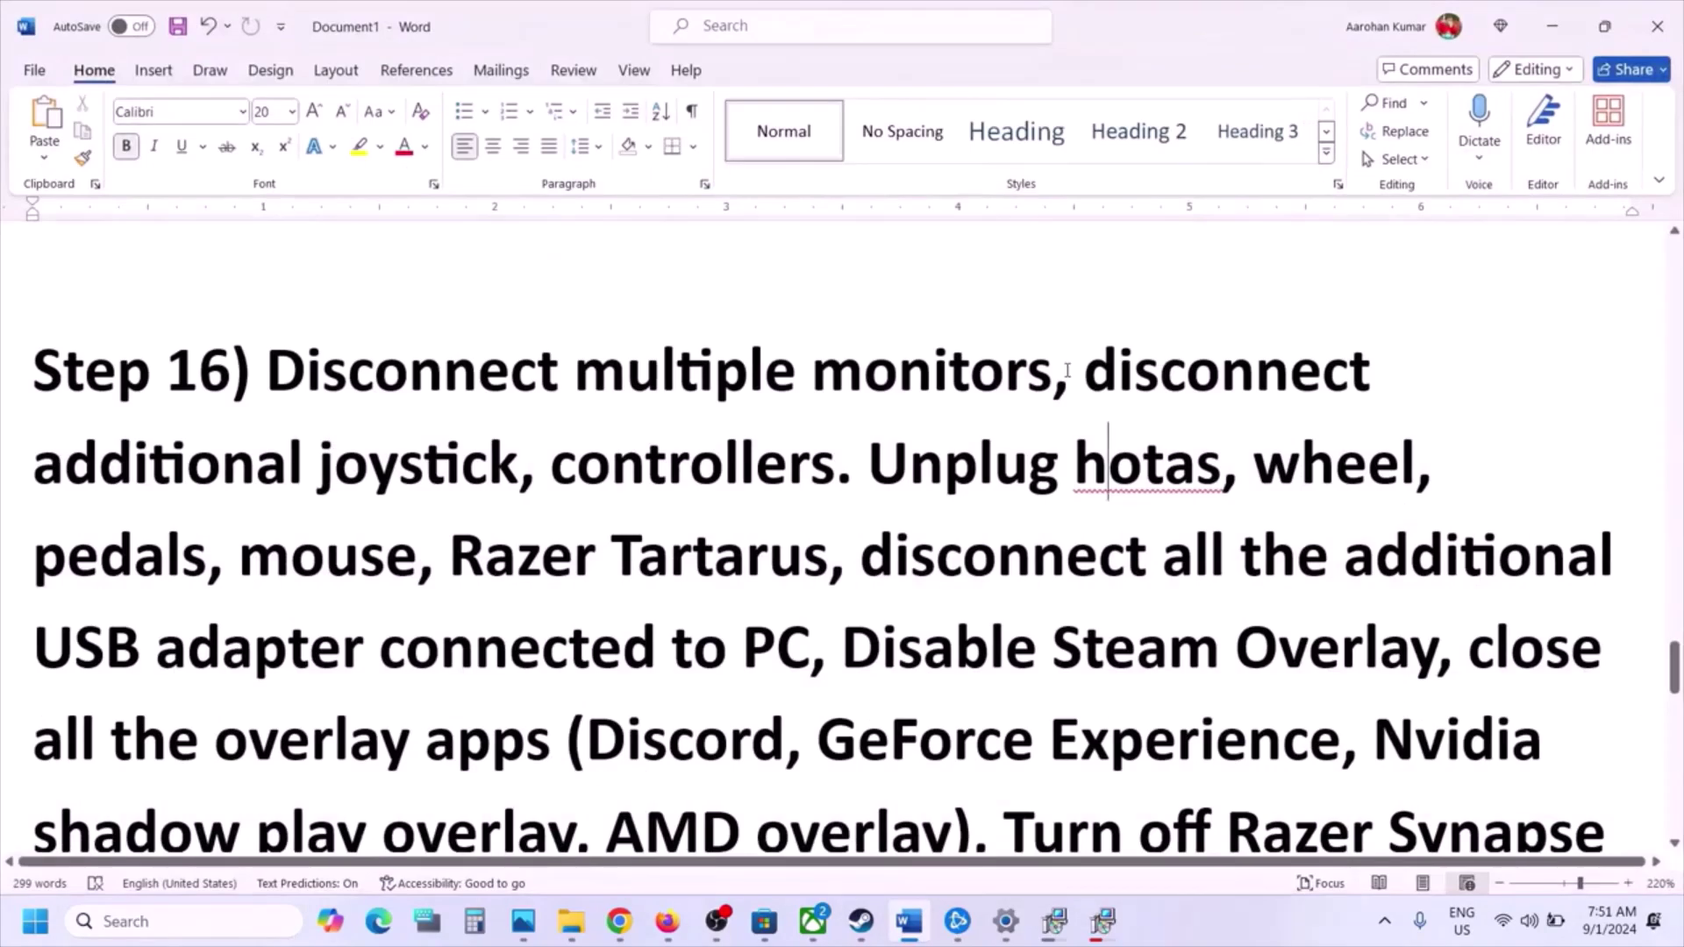
pyautogui.moveTo(1068, 369); pyautogui.dragTo(798, 671)
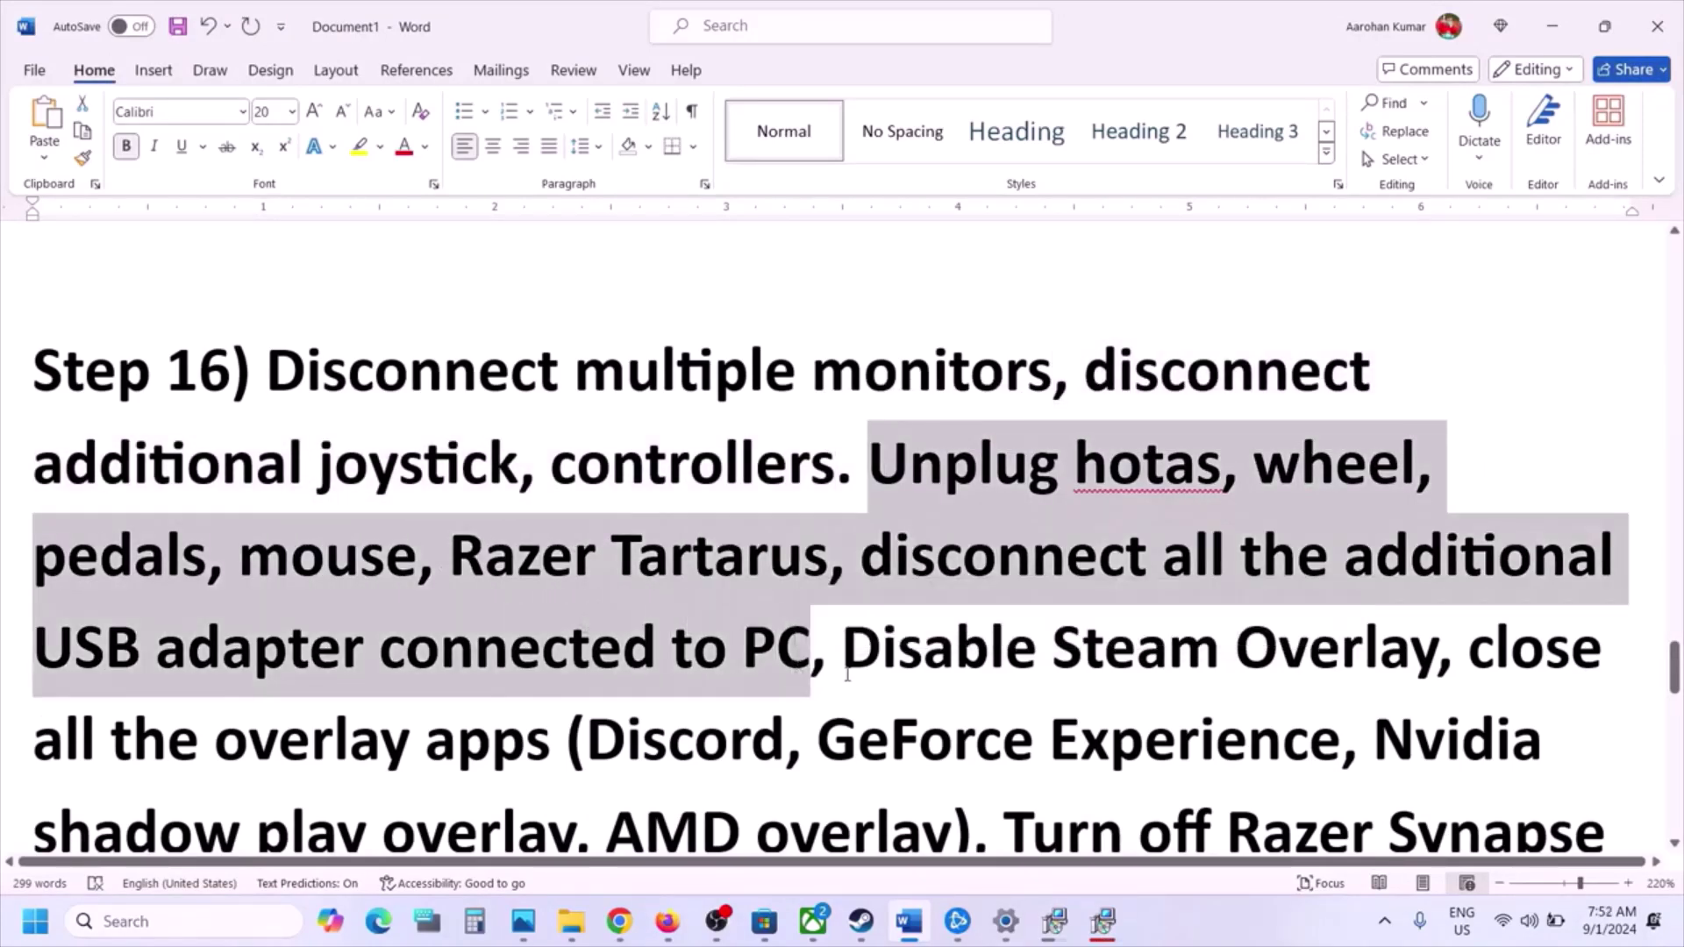
# Clear the selection and highlight "Disable Steam Overlay" in the Step 16 text
pyautogui.click(858, 538)
pyautogui.scroll(-2, 859, 539)
pyautogui.moveTo(859, 538); pyautogui.dragTo(1439, 537)
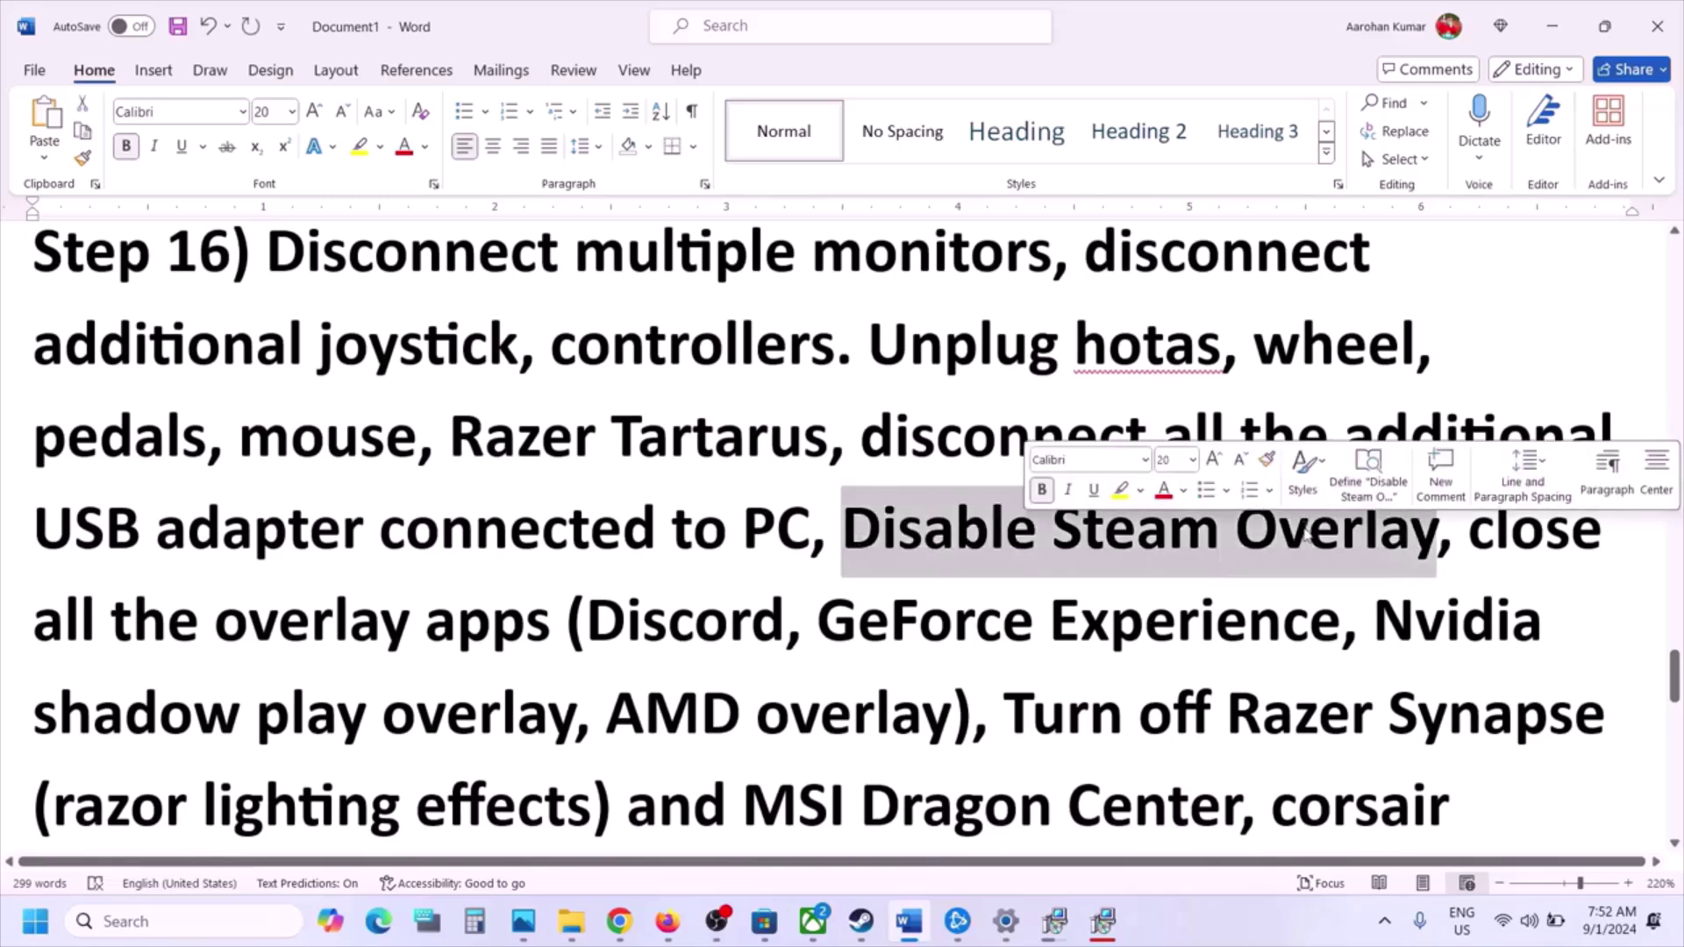
# Switch to Steam, check the Steam Overlay setting in the Call of Duty properties, and close the properties window
pyautogui.click(865, 923)
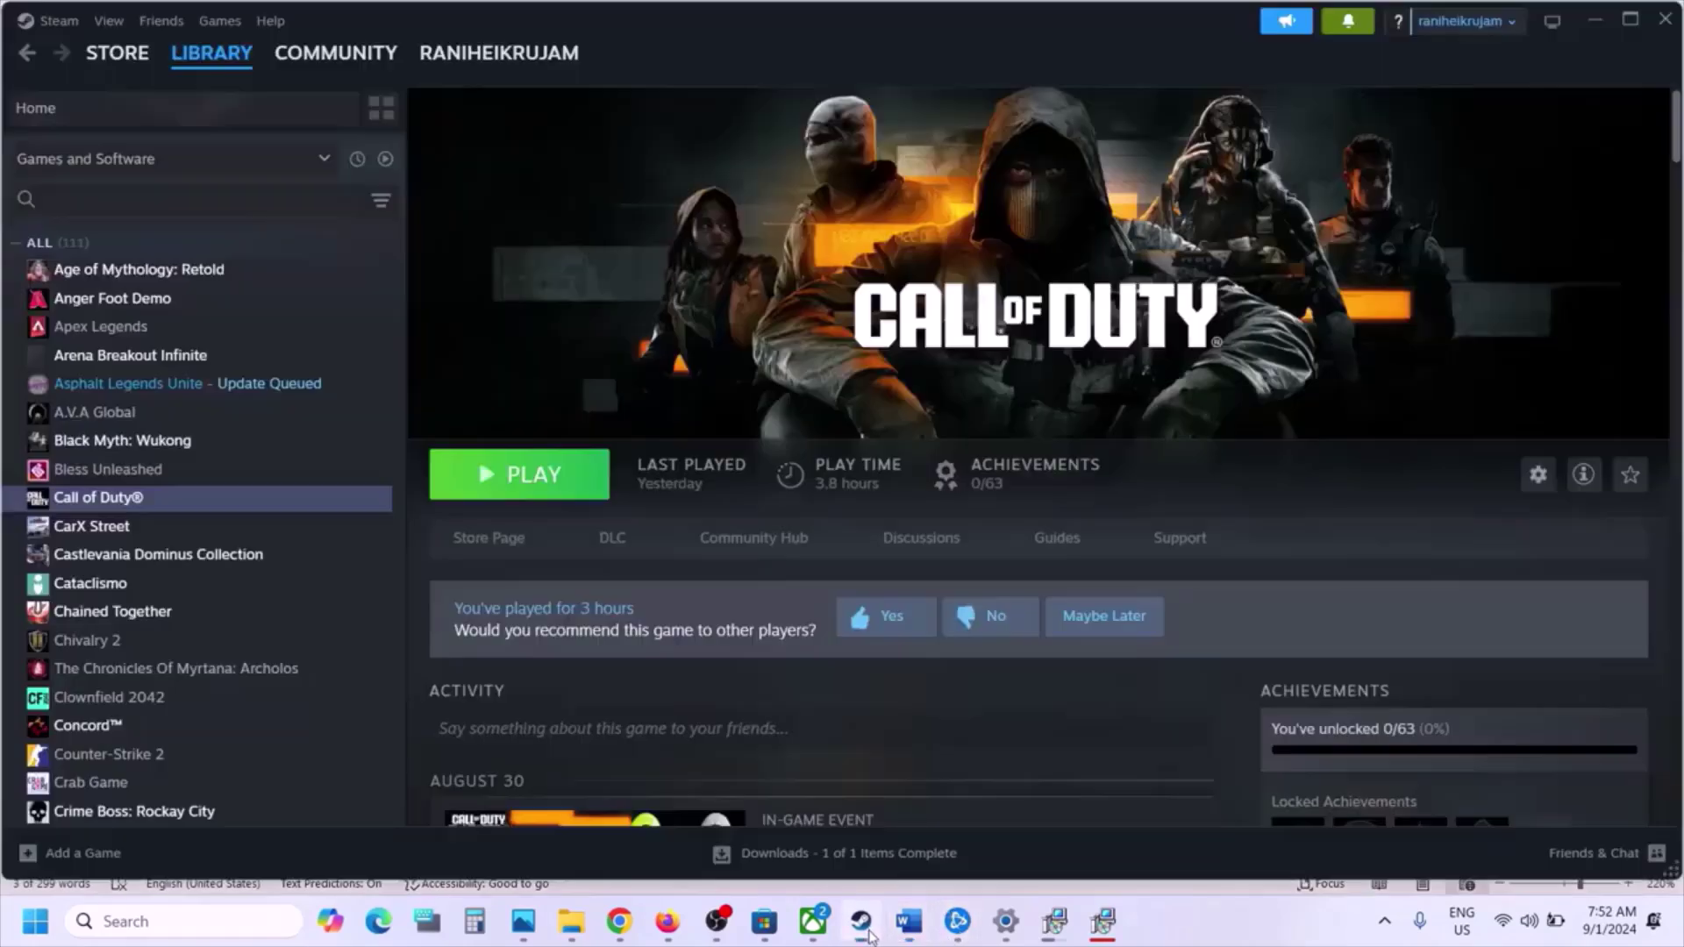
pyautogui.rightClick(224, 502)
pyautogui.click(296, 675)
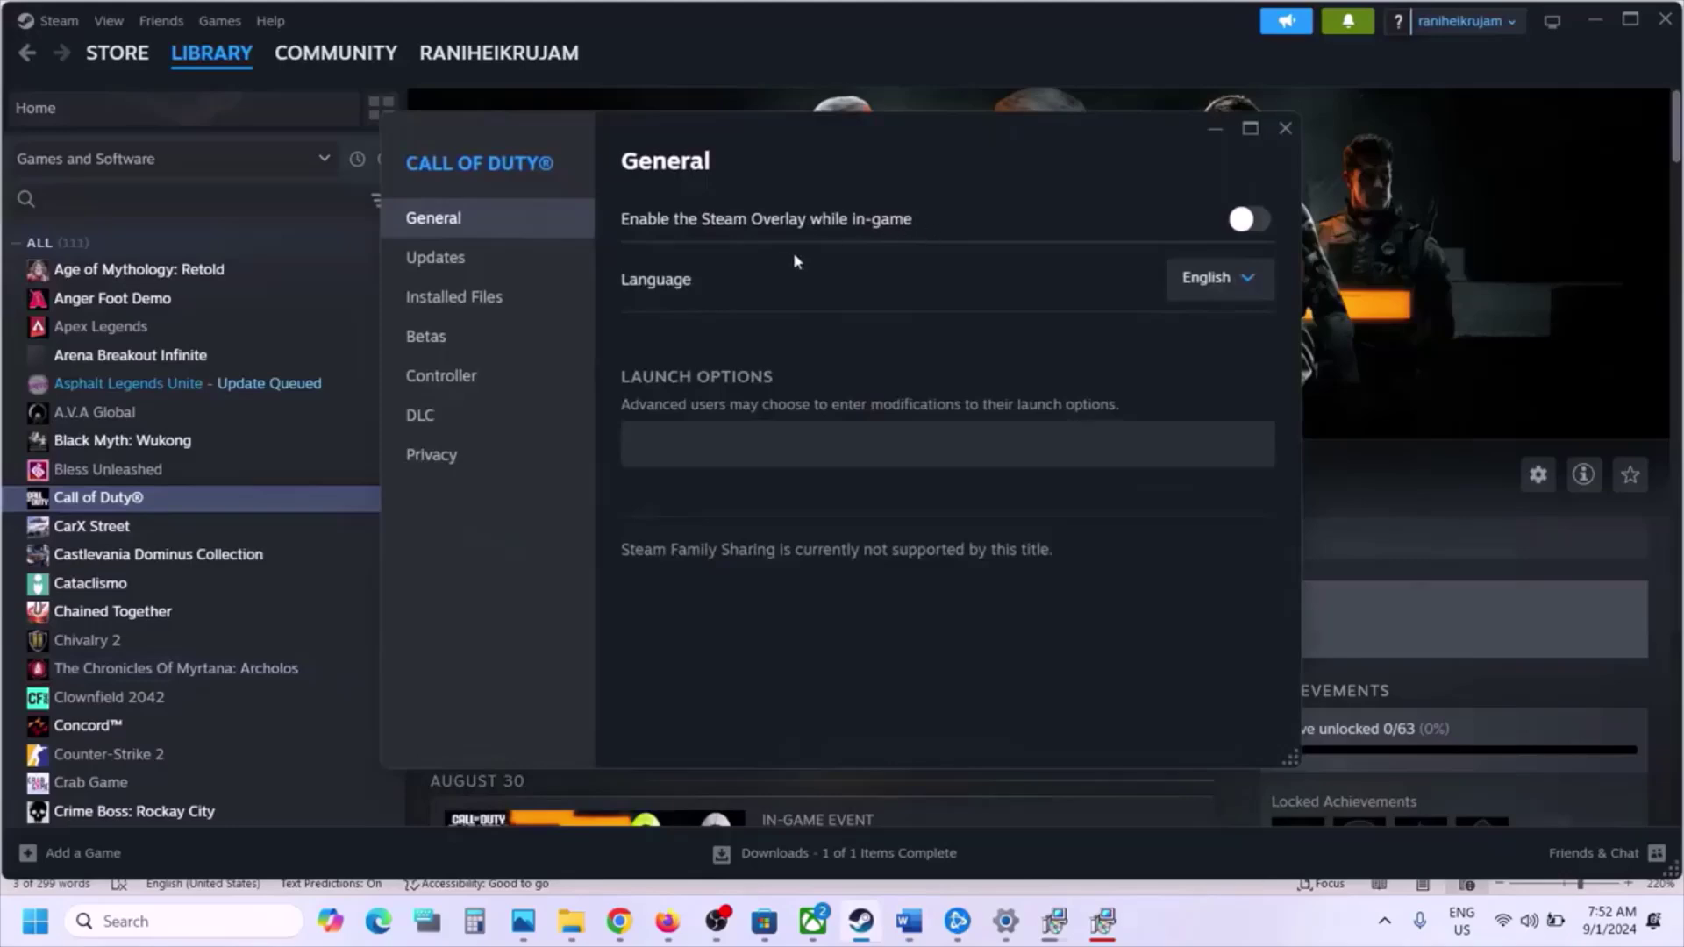
pyautogui.click(1286, 128)
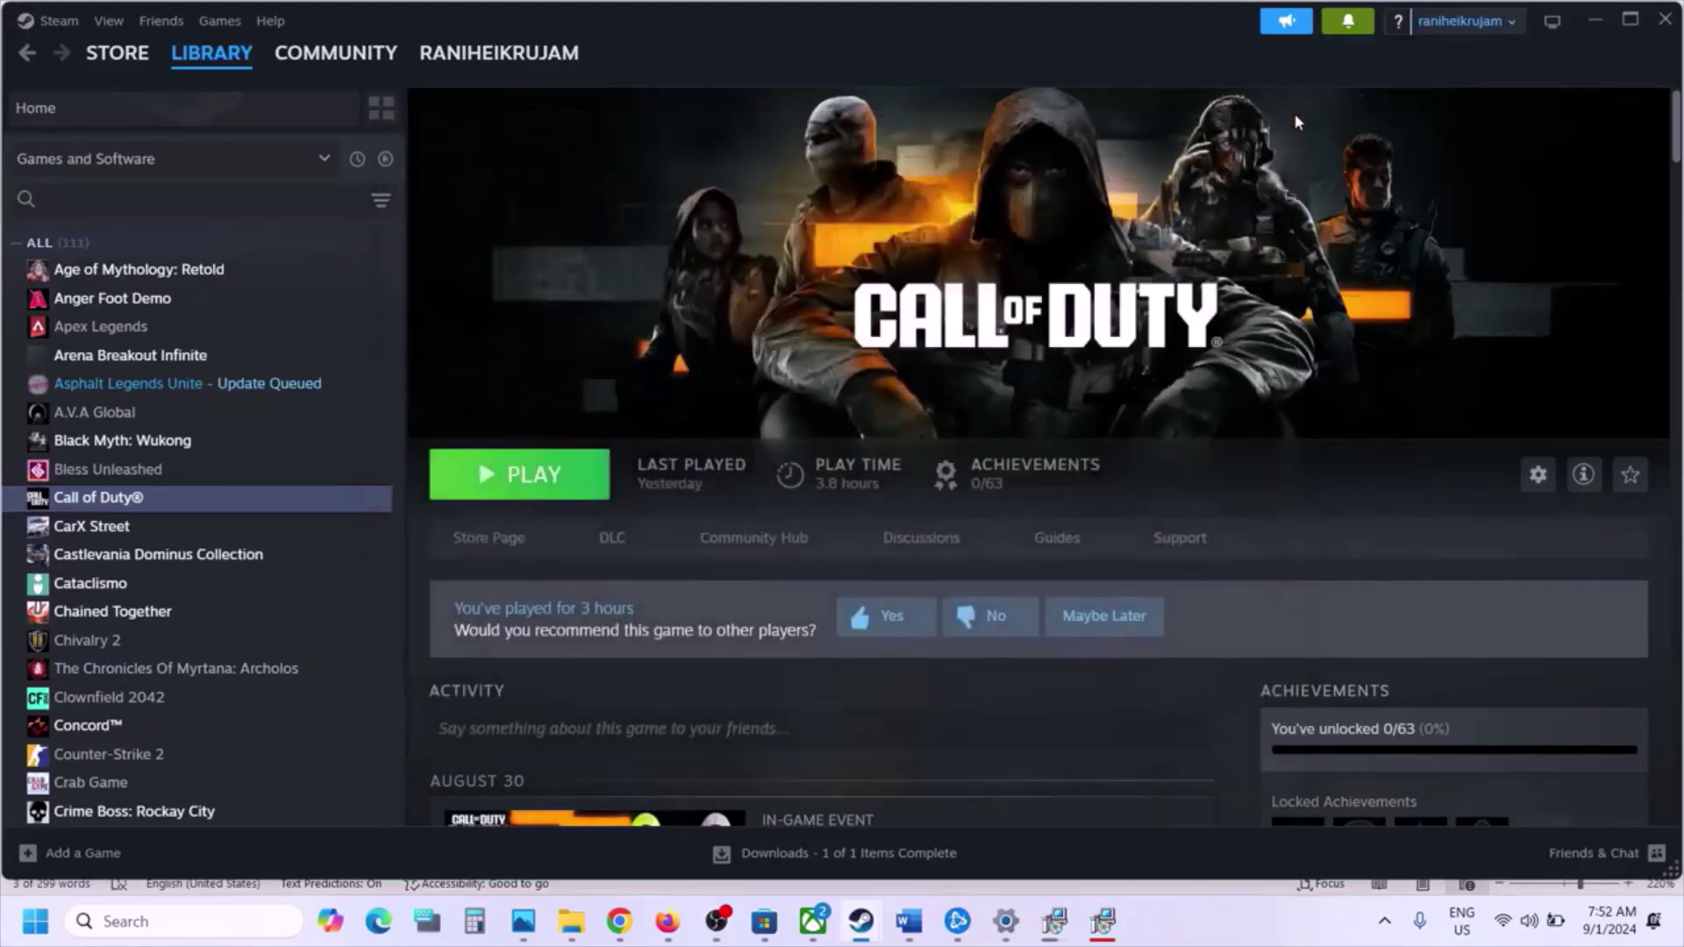
# Return to the Word document and highlight the Step 16 words about closing the overlay apps
pyautogui.click(909, 921)
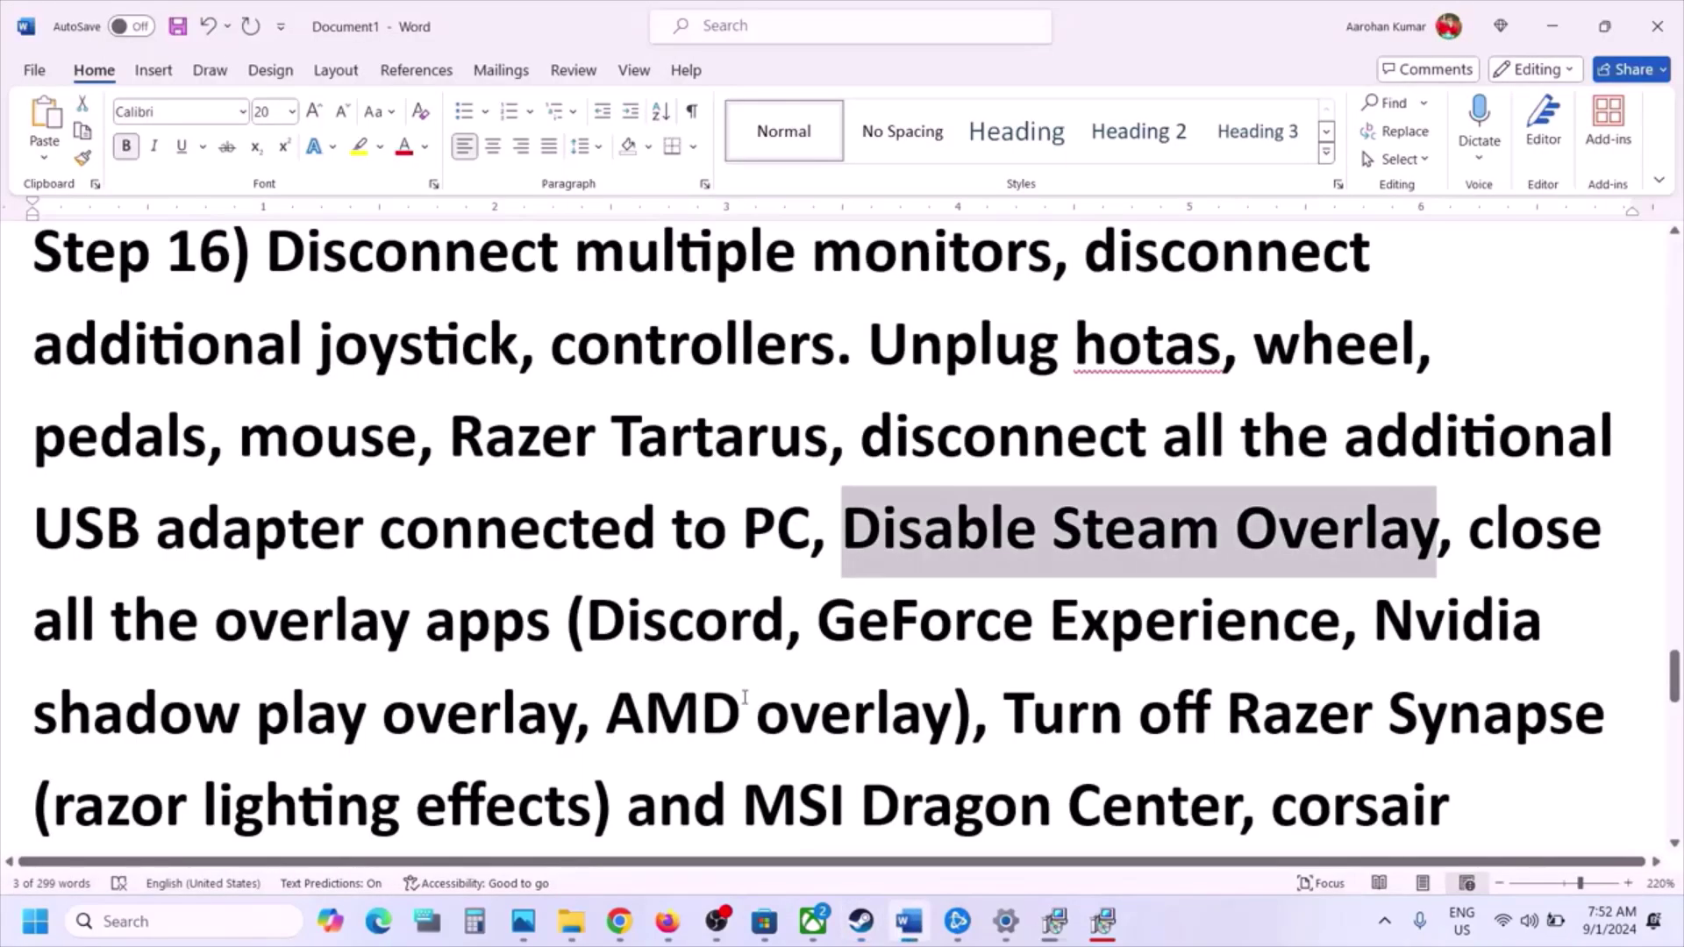
pyautogui.scroll(-3, 744, 697)
pyautogui.moveTo(218, 504); pyautogui.dragTo(572, 584)
pyautogui.click(311, 505)
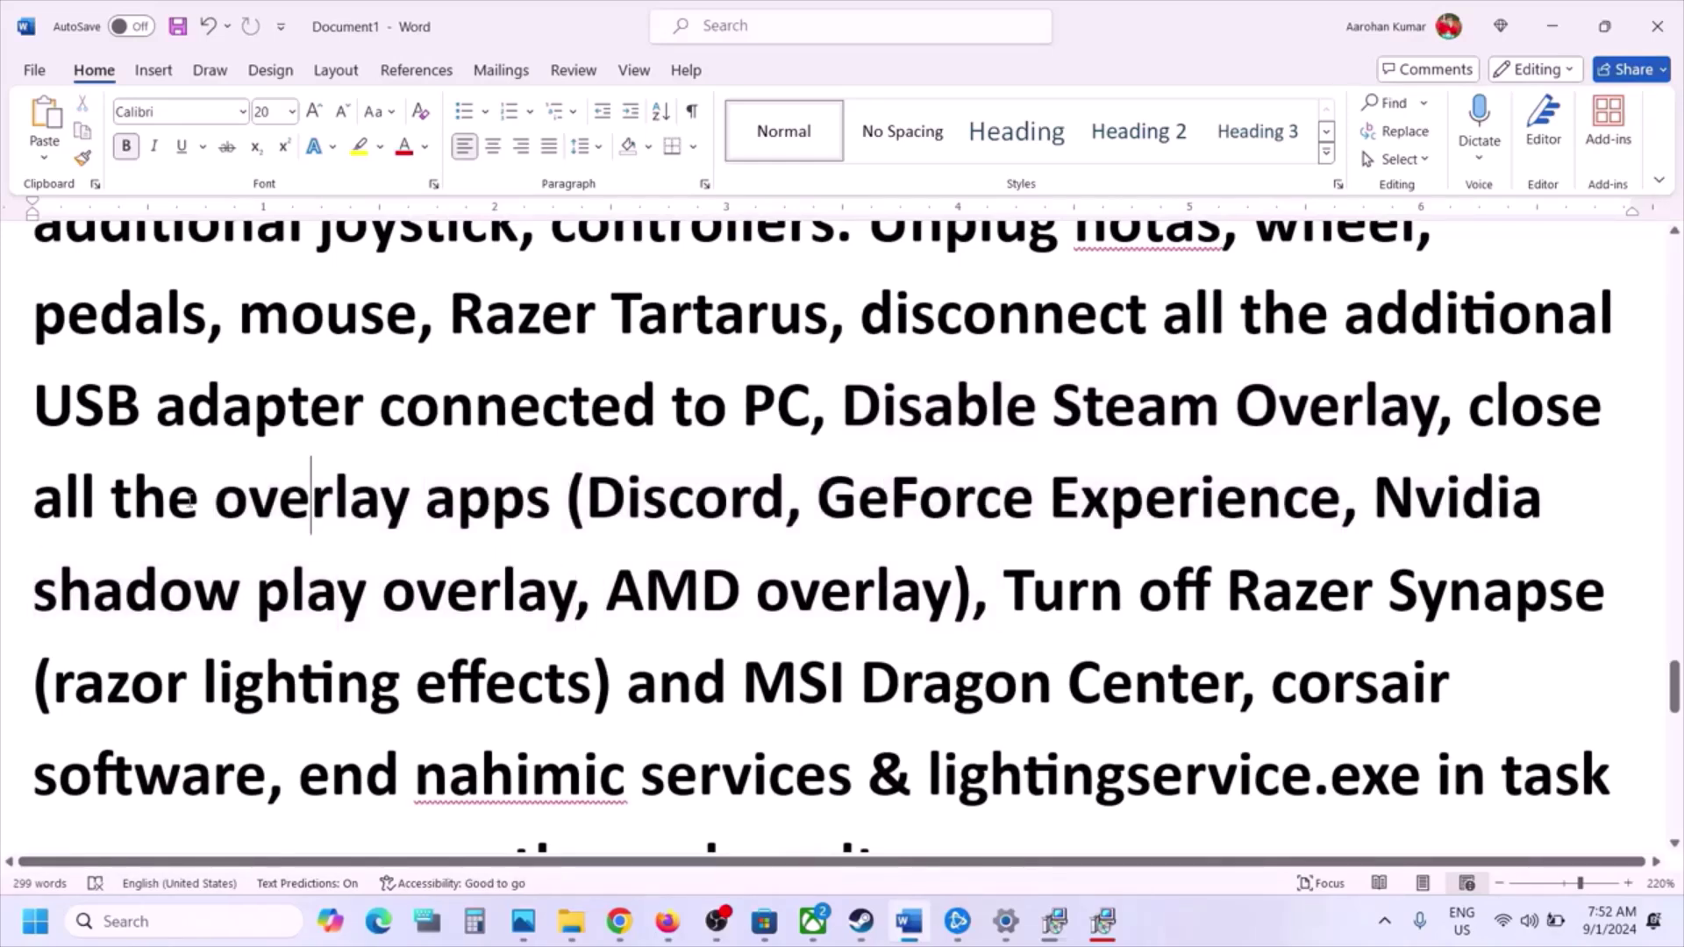
pyautogui.moveTo(165, 499); pyautogui.dragTo(526, 491)
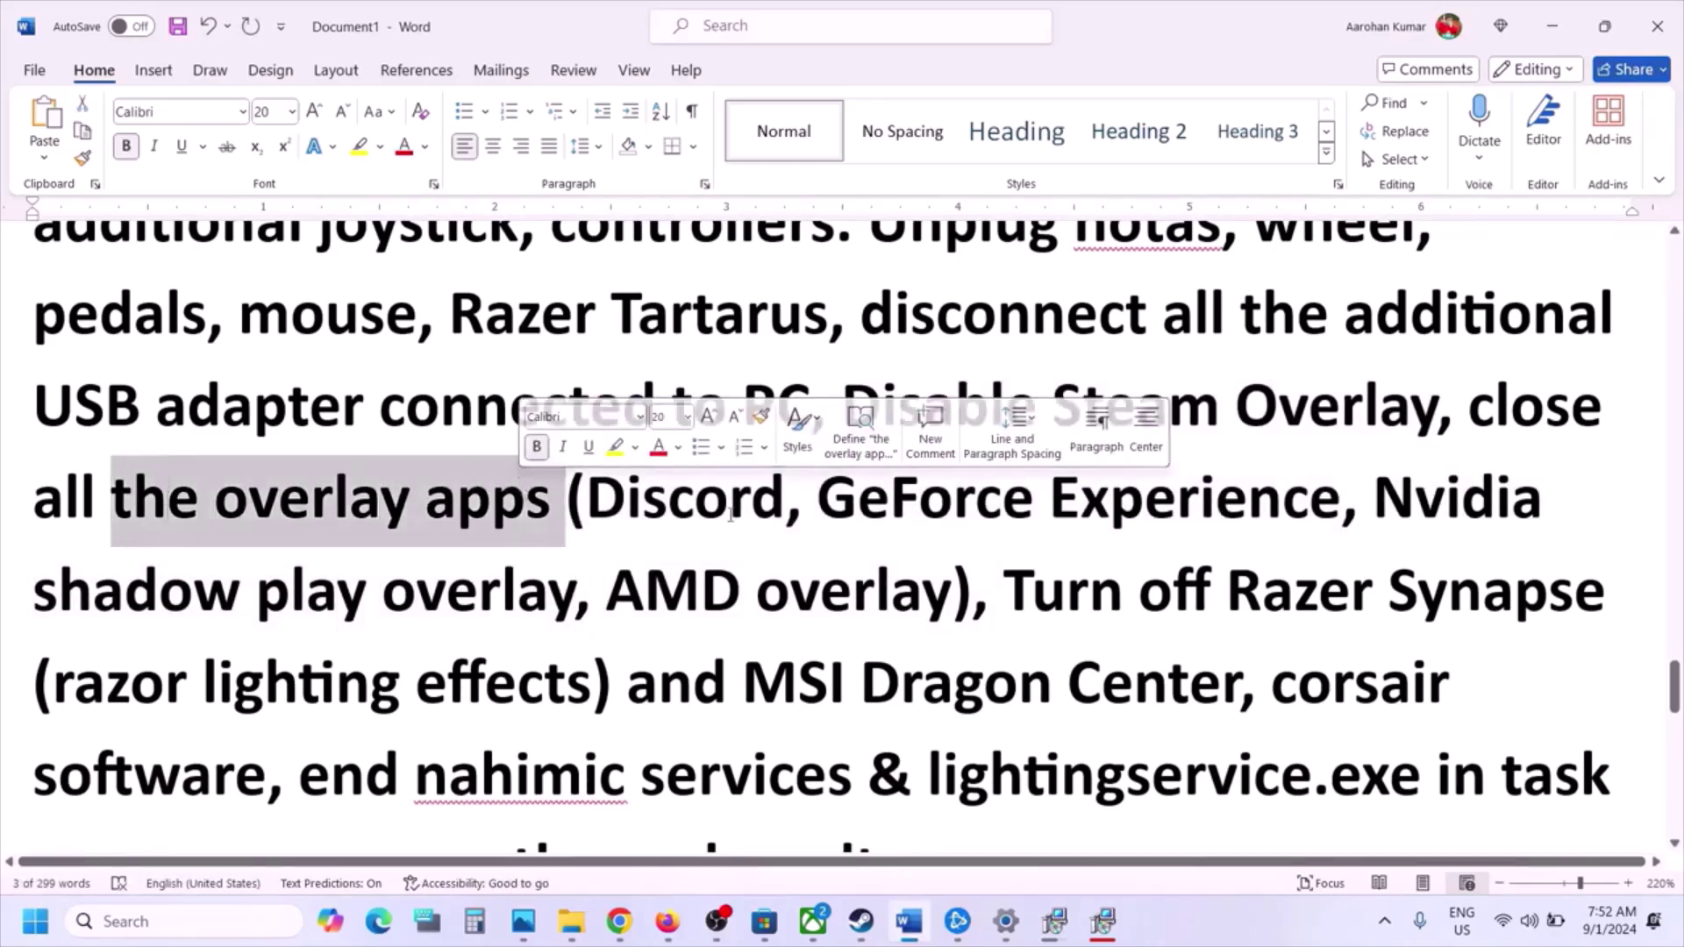
# Highlight the rest of Step 16, from turning off Razer Synapse to removing the undervolt, then clear the selection
pyautogui.scroll(-3, 840, 550)
pyautogui.scroll(-3, 840, 550)
pyautogui.scroll(3, 1064, 313)
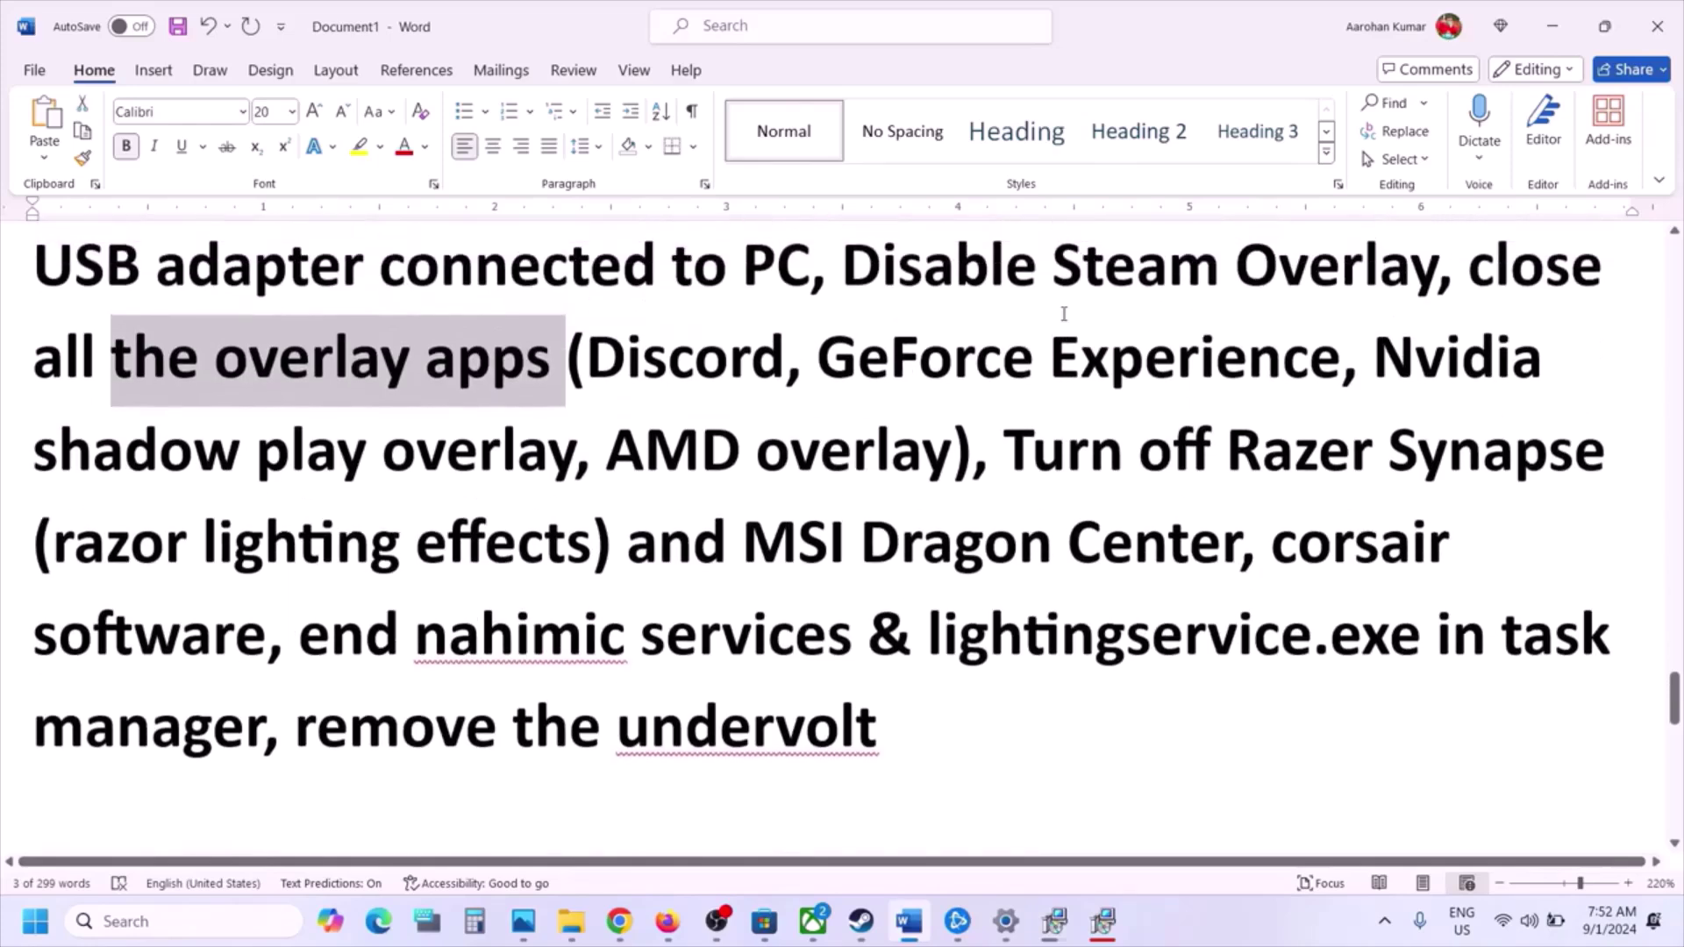
pyautogui.moveTo(1005, 458); pyautogui.dragTo(880, 715)
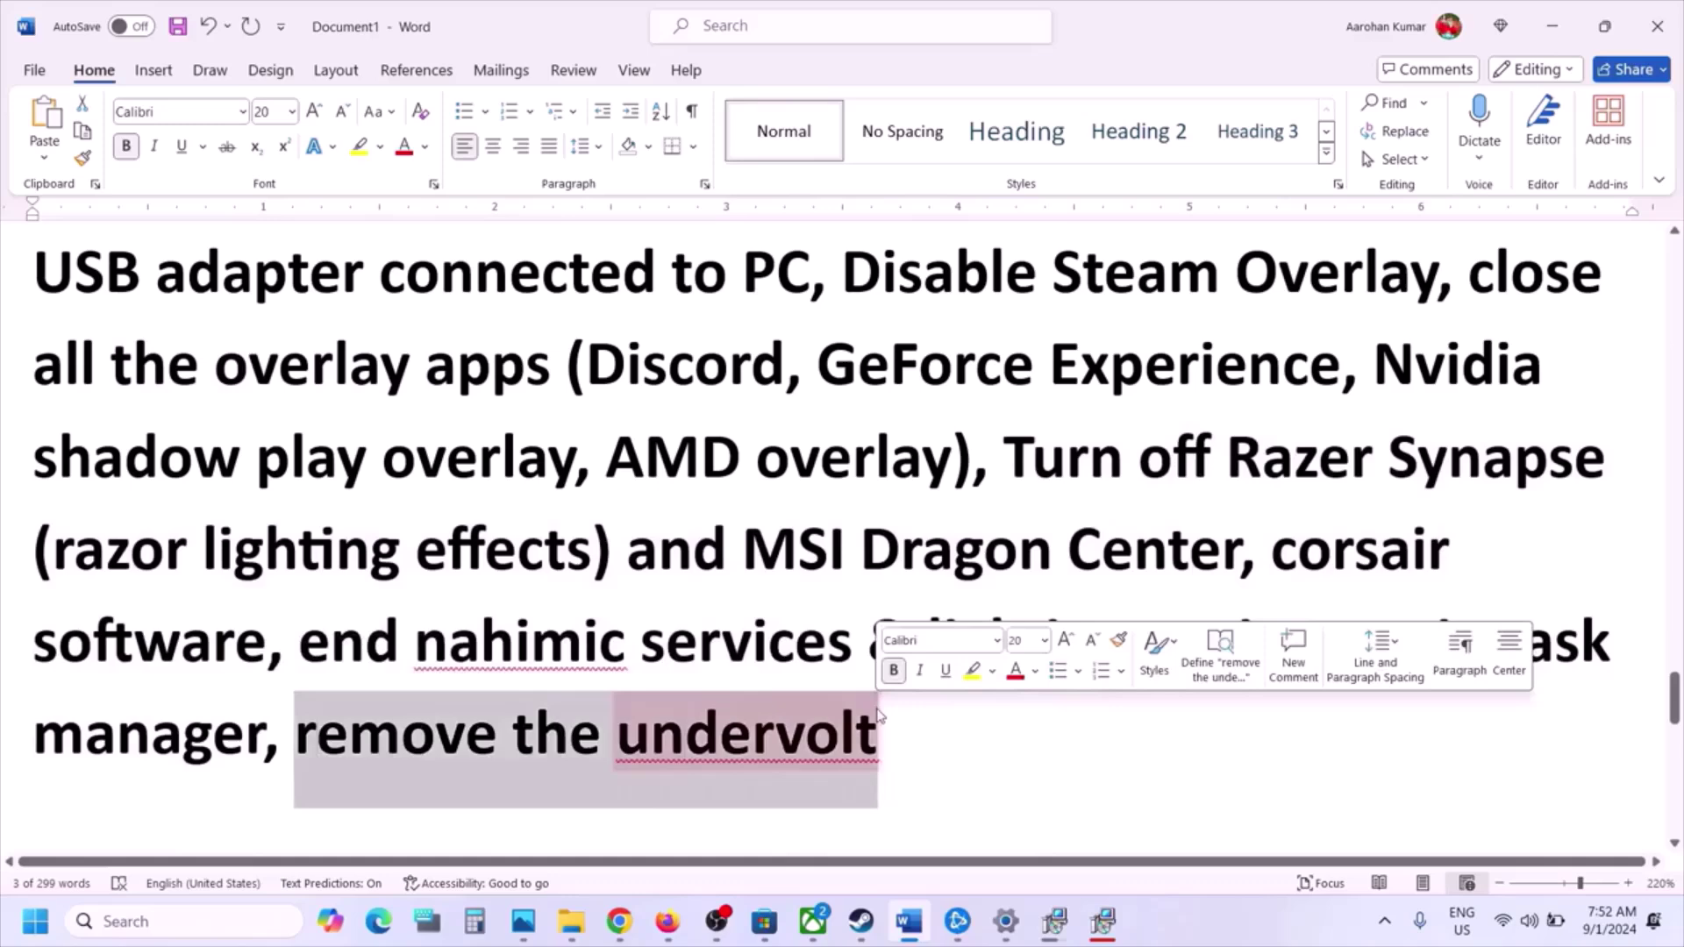
pyautogui.click(544, 549)
# Highlight the Step 17 heading "Increase the Virtual Memory" and the "View Advanced system settings" line in Word
pyautogui.scroll(-3, 551, 566)
pyautogui.scroll(-4, 552, 566)
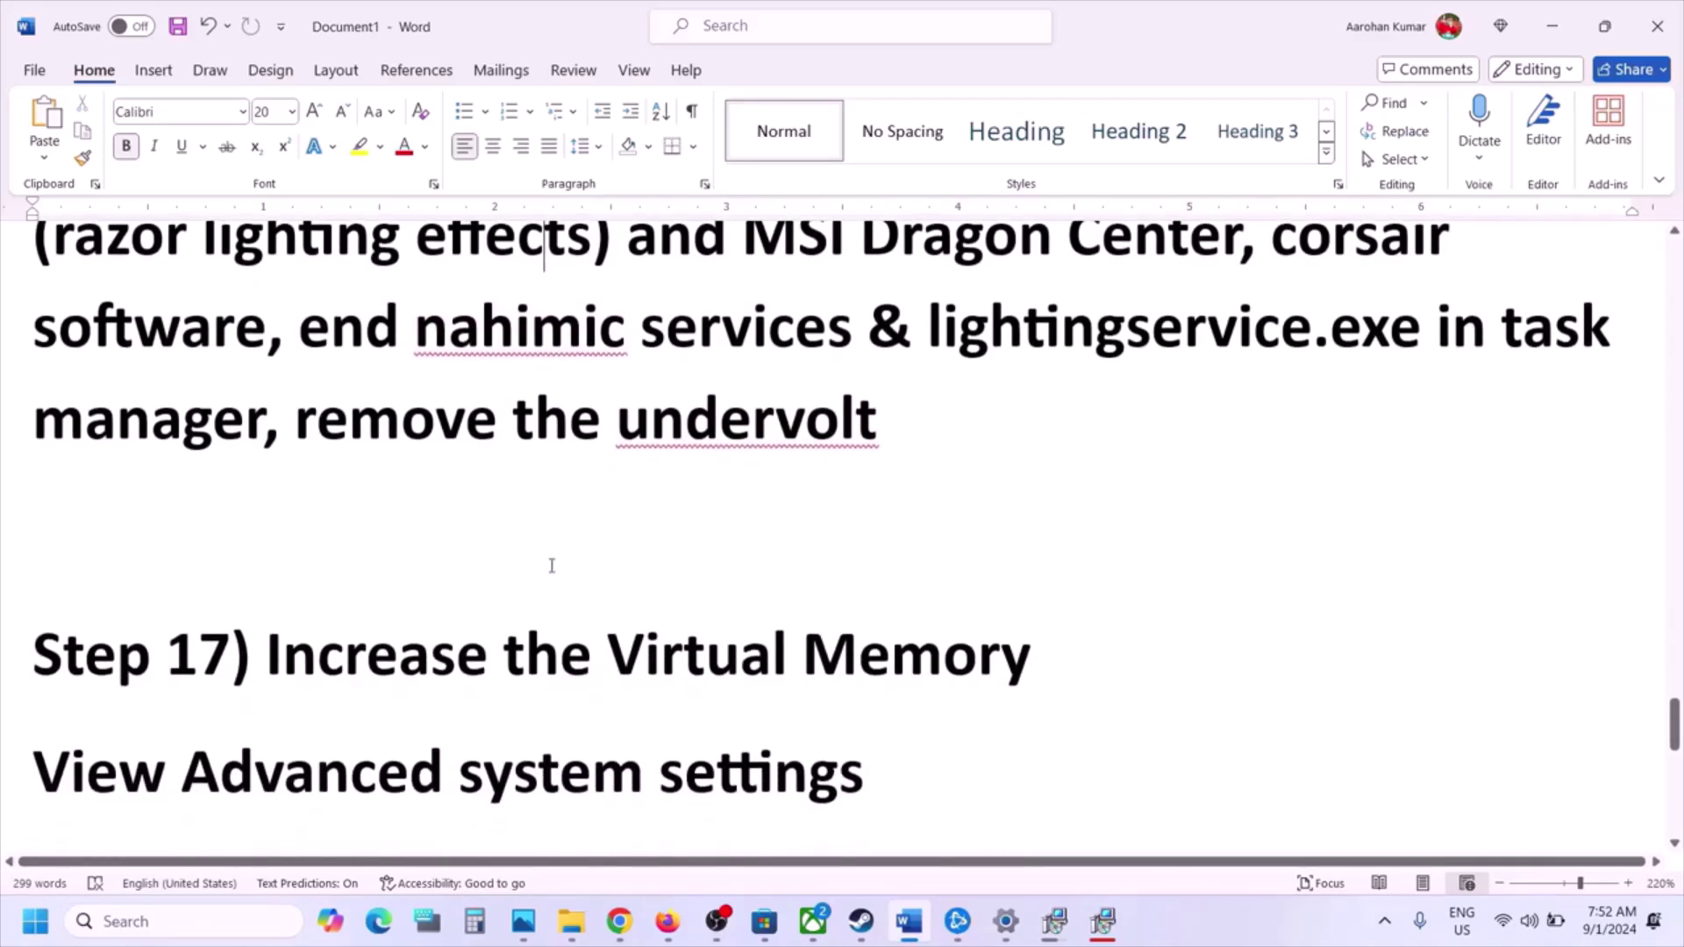
pyautogui.moveTo(321, 646); pyautogui.dragTo(1031, 658)
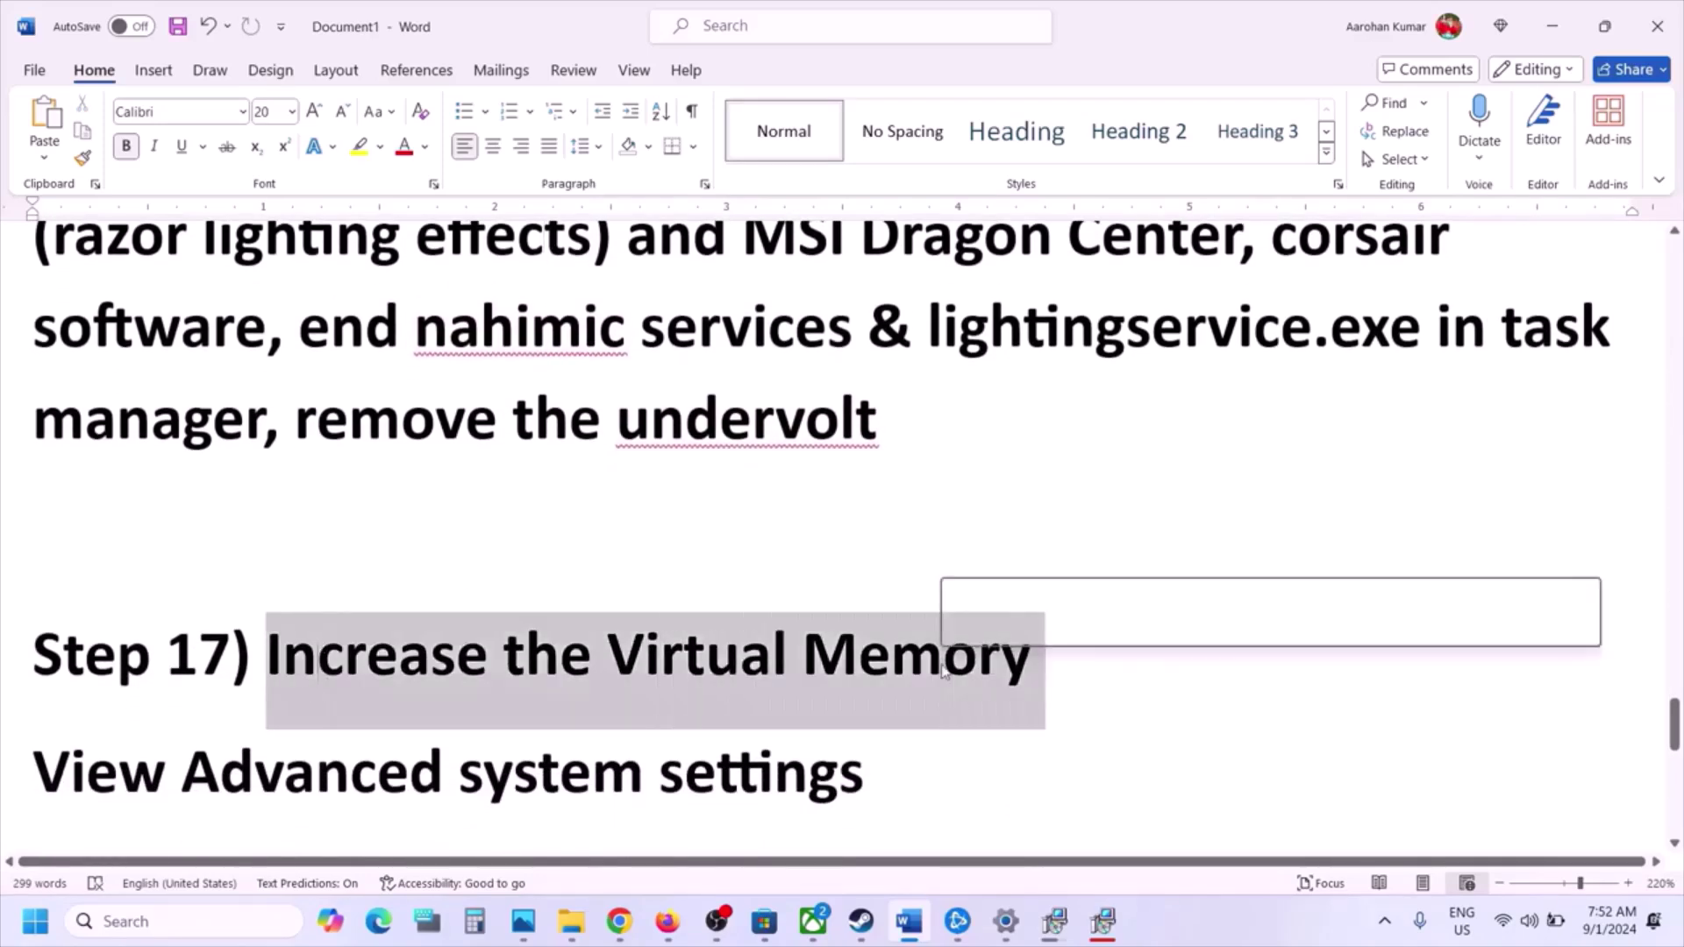
pyautogui.click(1151, 927)
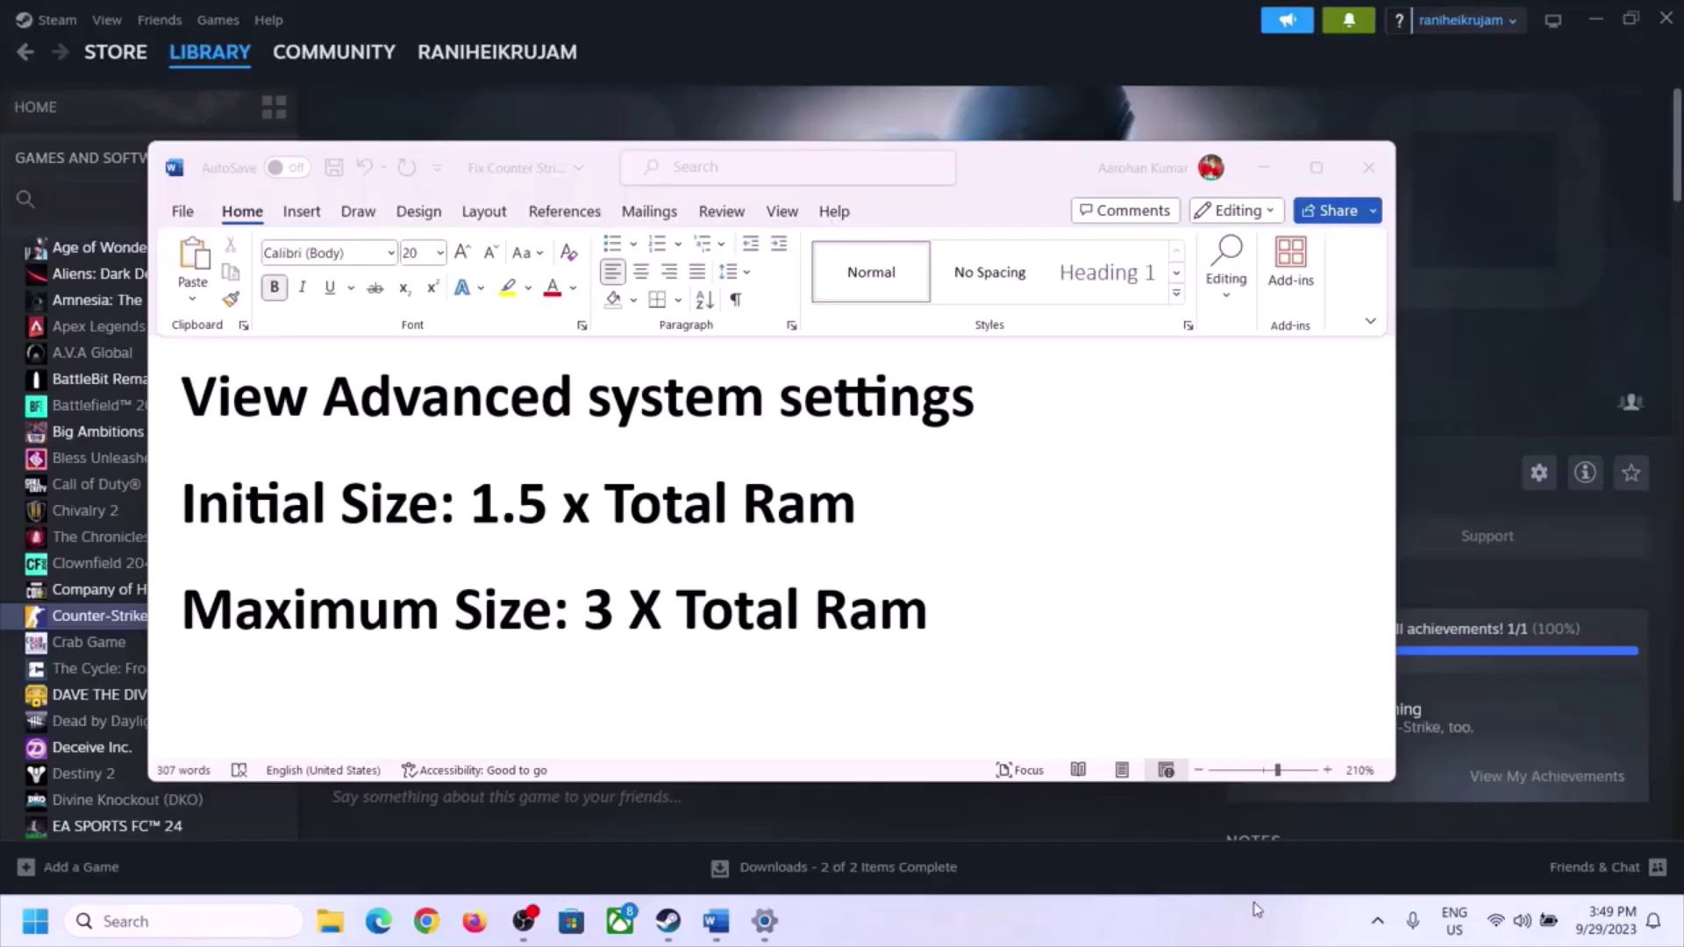
pyautogui.moveTo(239, 408); pyautogui.dragTo(912, 431)
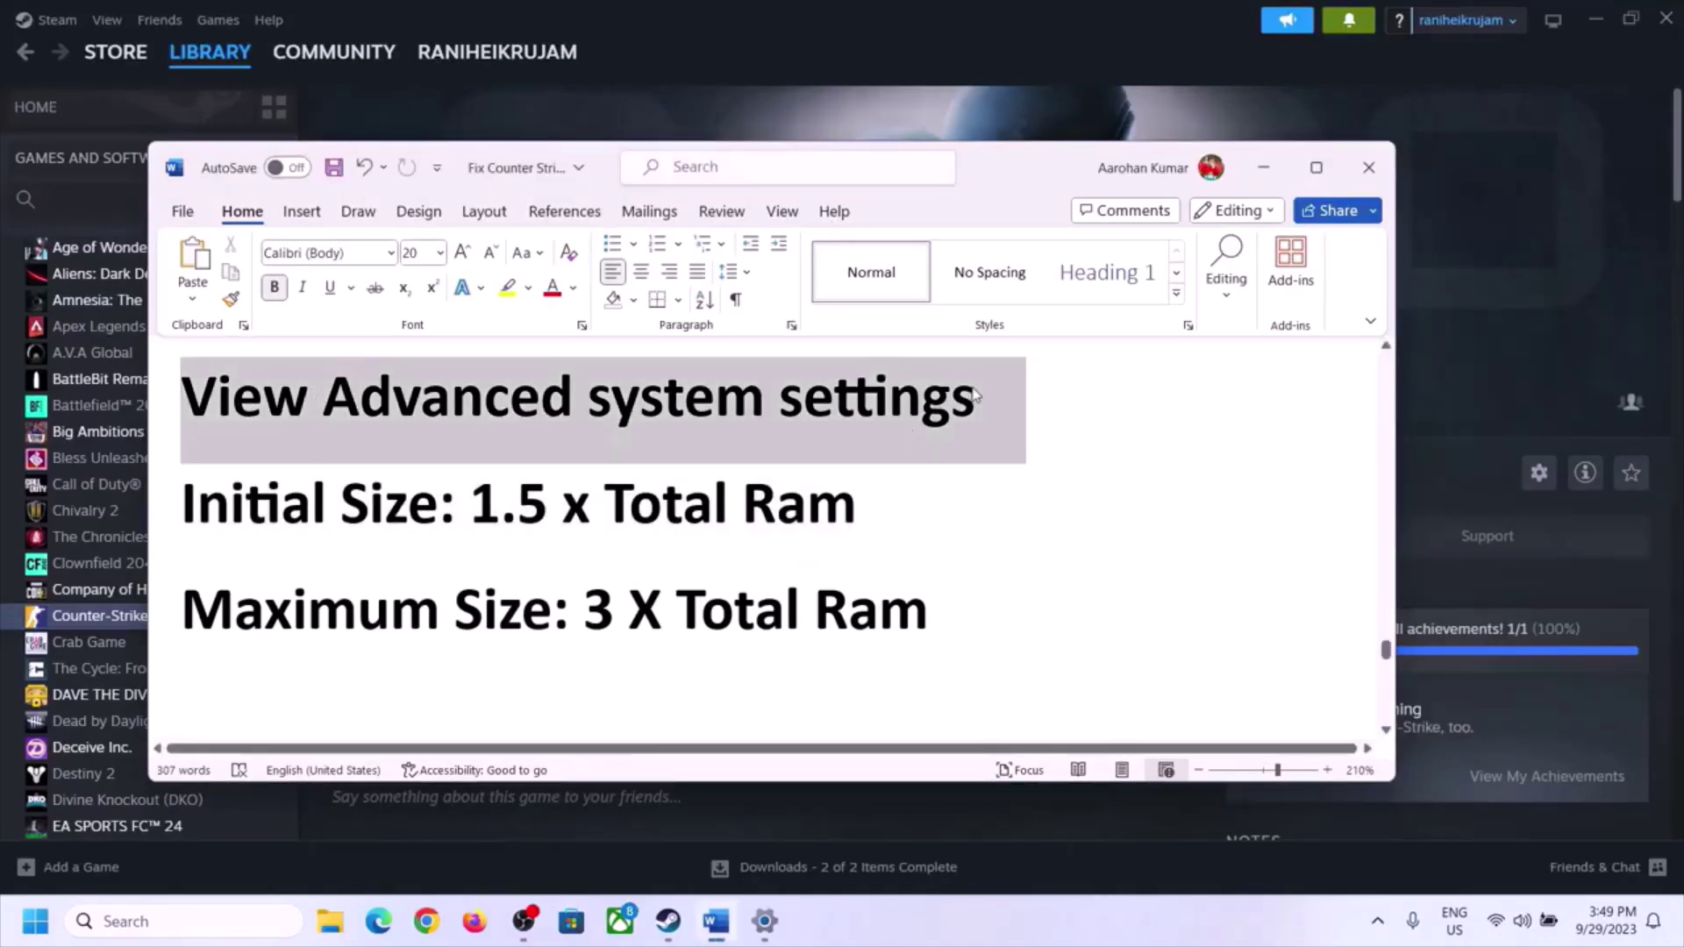
# Search Windows for "Advanced system settings", open the System Properties dialog and move it toward the middle of the screen
pyautogui.click(185, 921)
pyautogui.write('Advanced system settings')
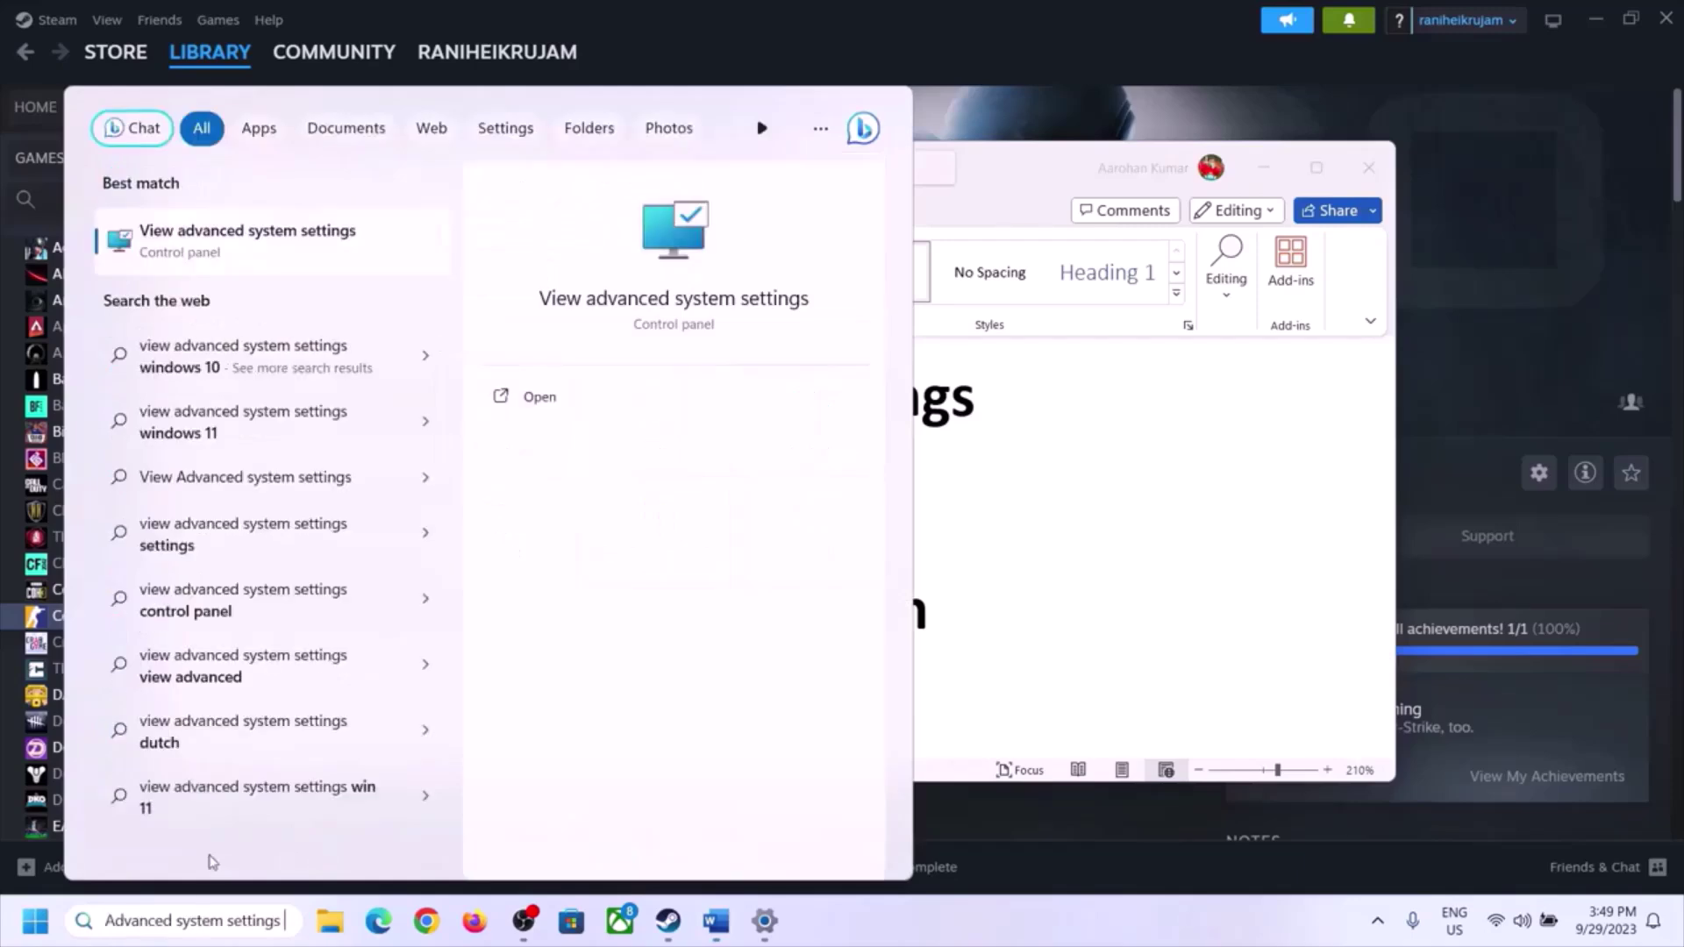
pyautogui.click(239, 255)
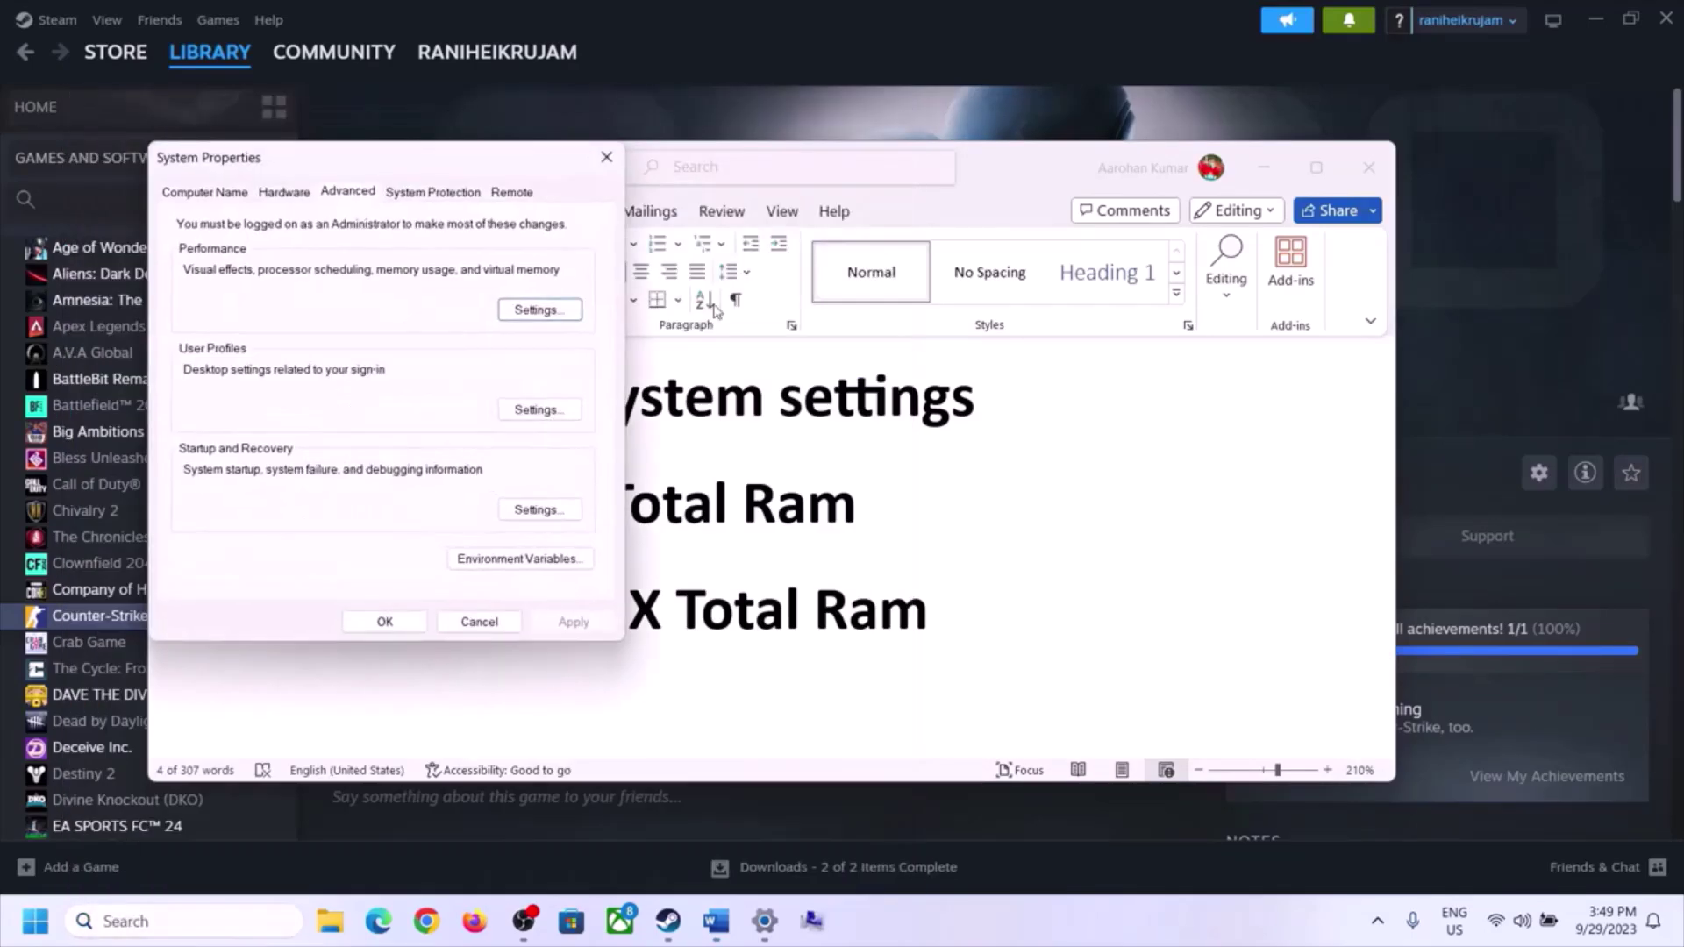
pyautogui.moveTo(351, 170); pyautogui.dragTo(754, 304)
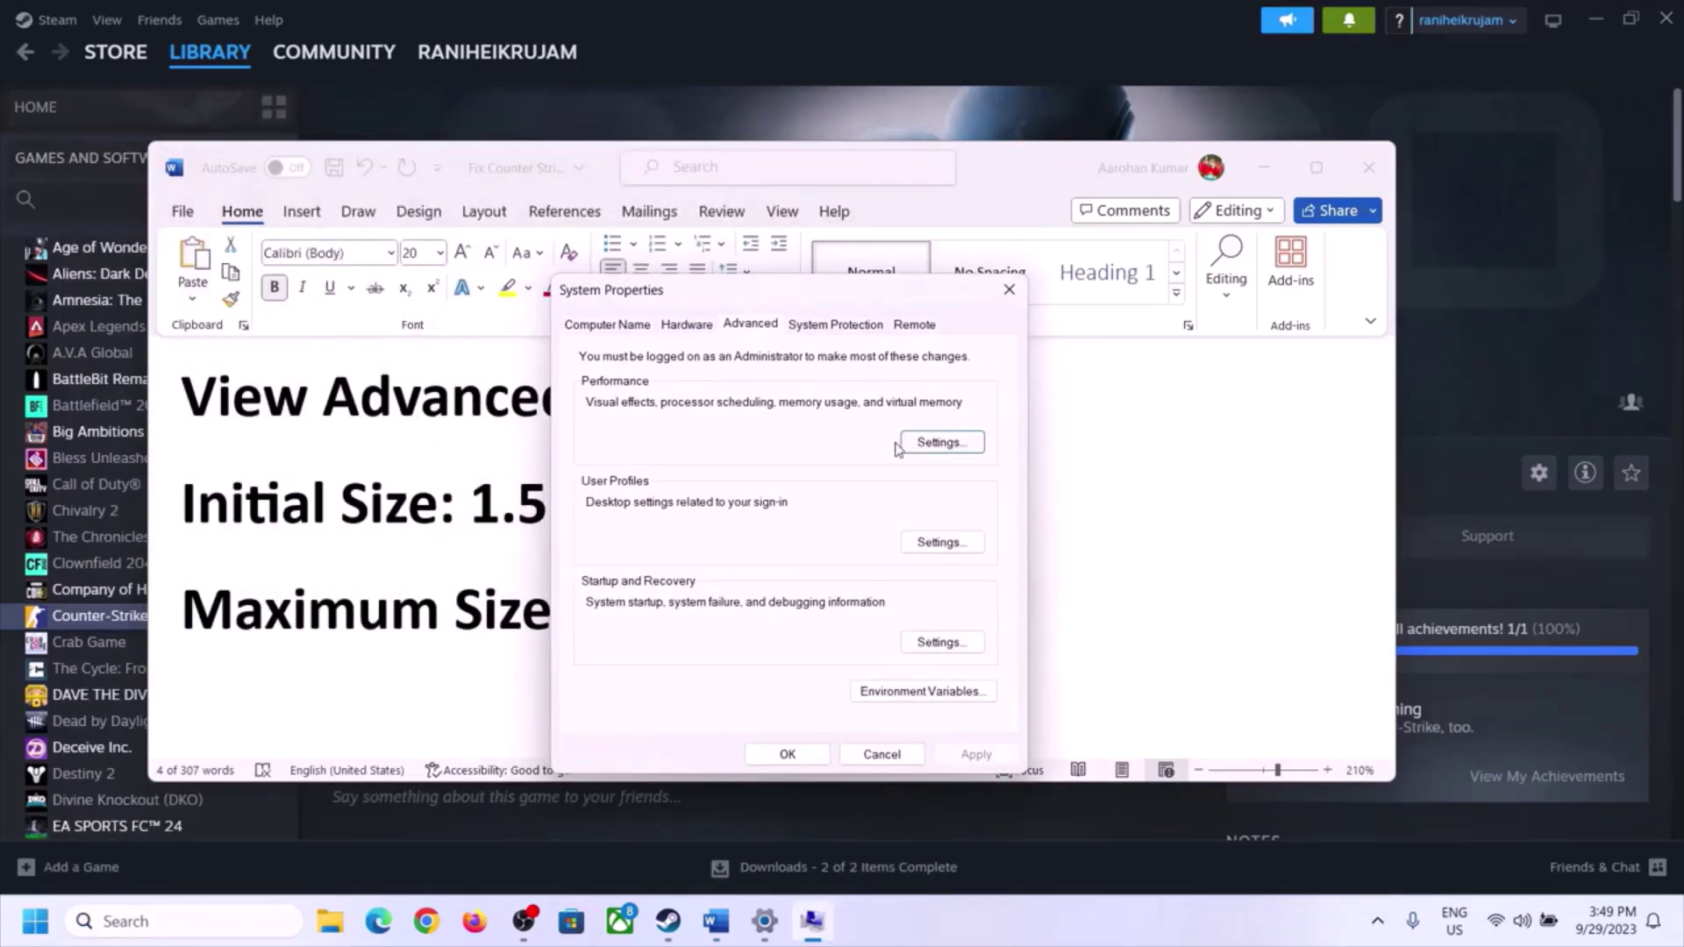
# Open the Virtual Memory settings from the Performance options, turn off automatic paging file management and choose a custom size for drive C
pyautogui.click(941, 443)
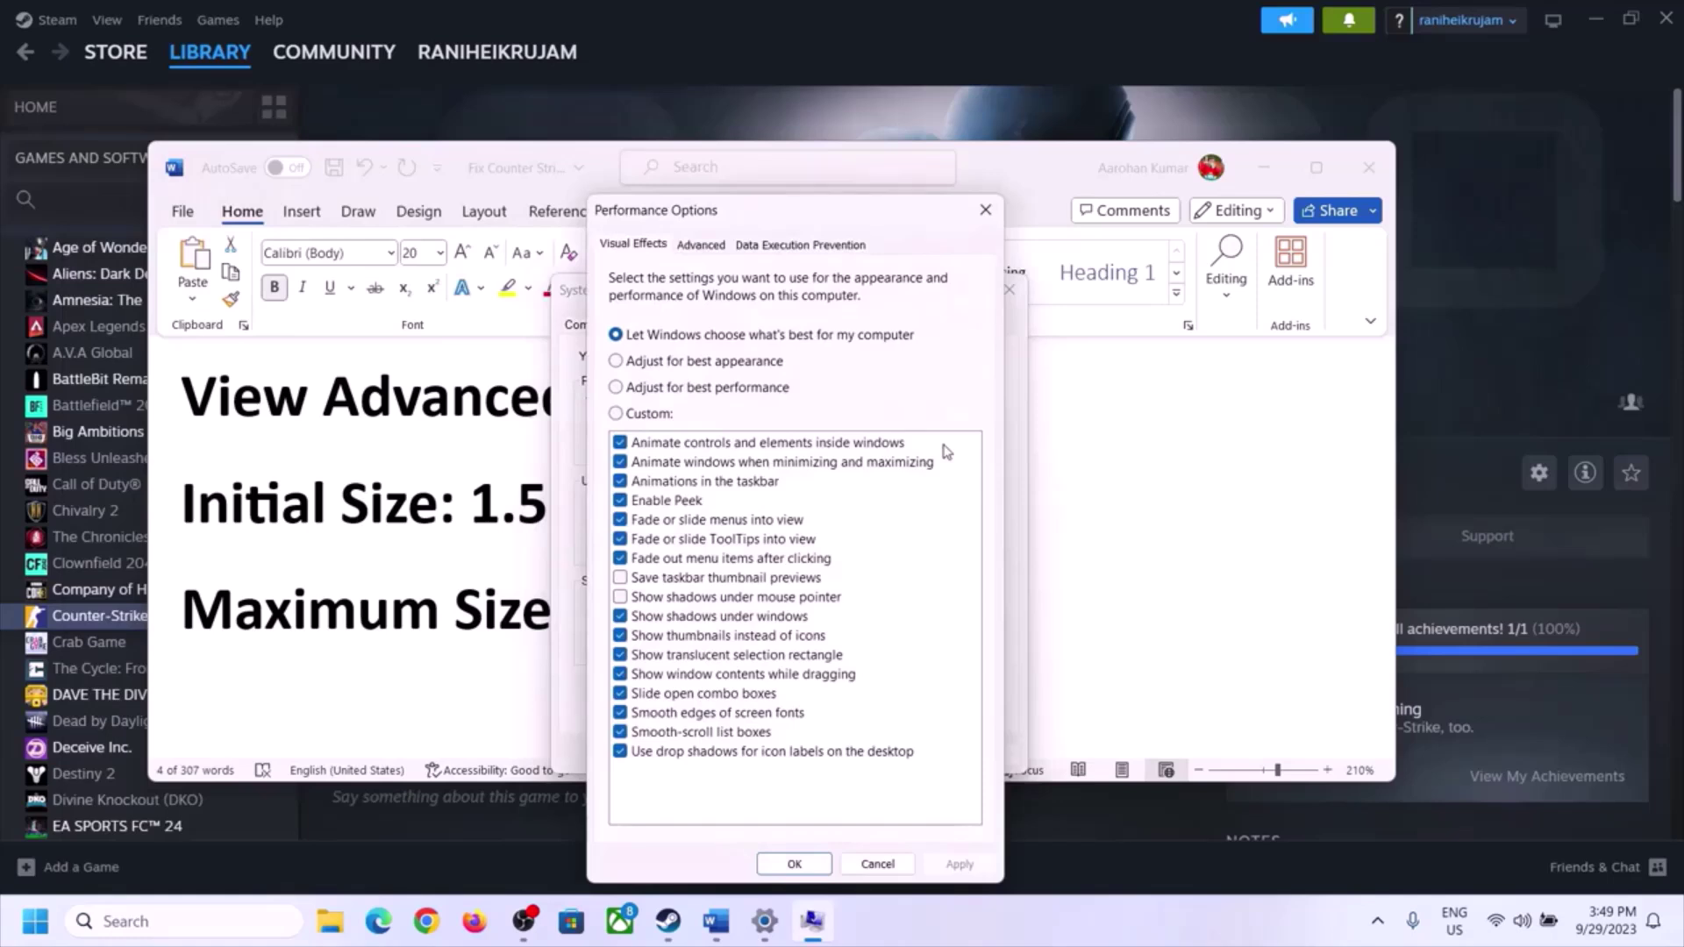
pyautogui.click(702, 245)
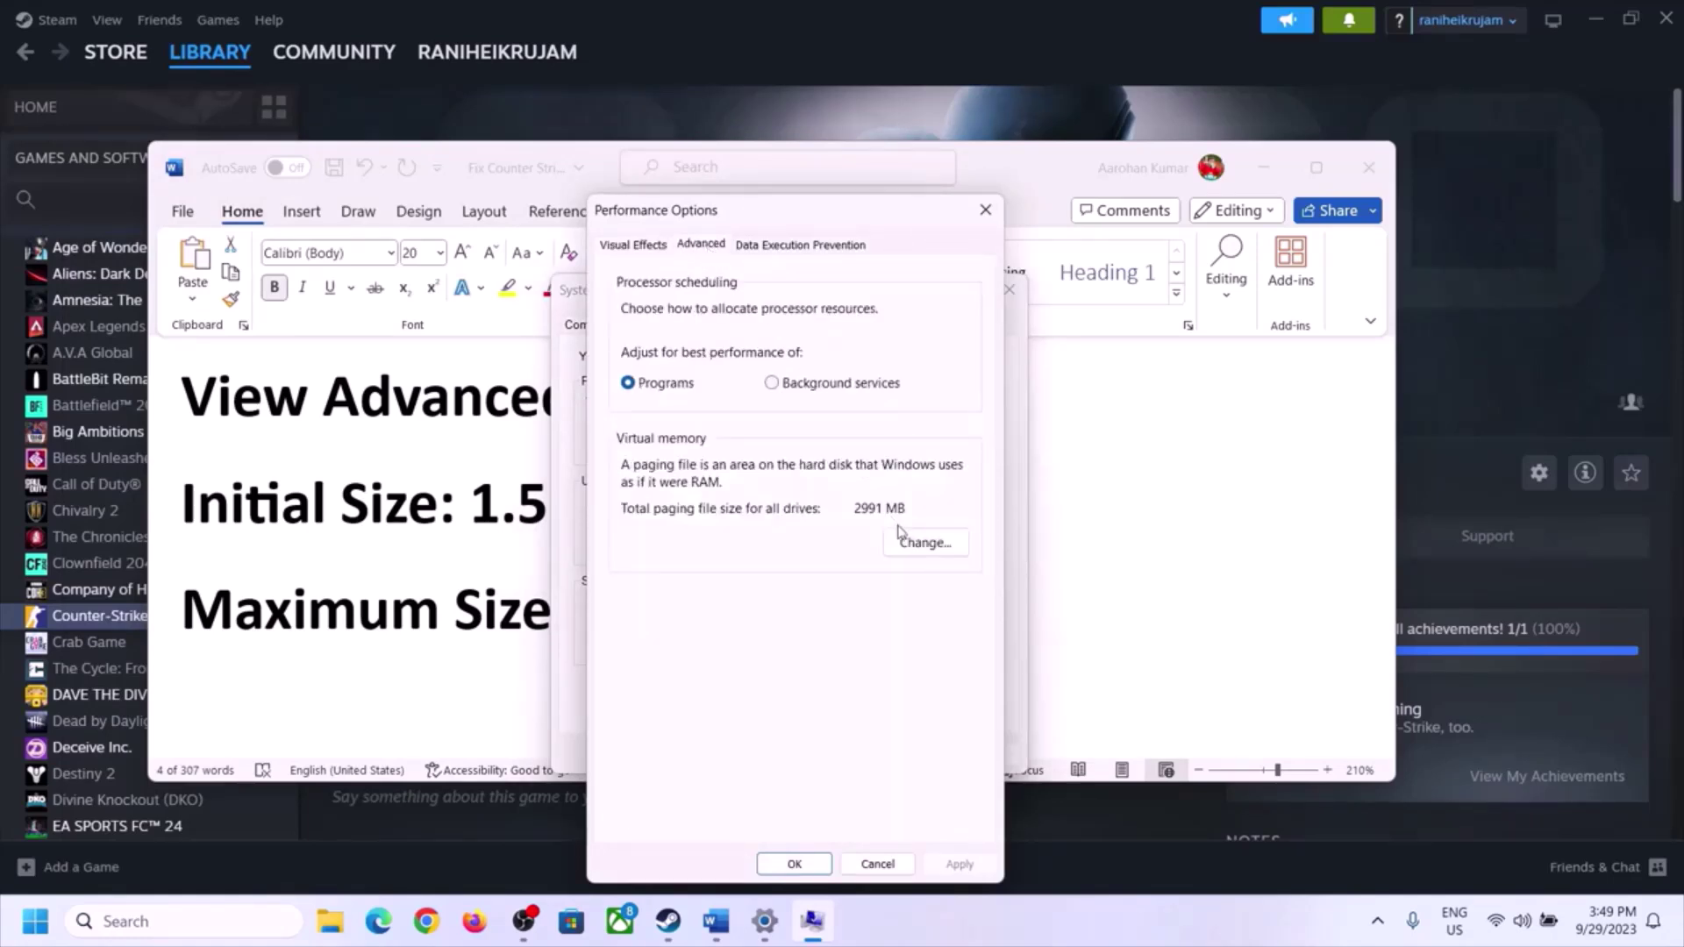
pyautogui.click(934, 544)
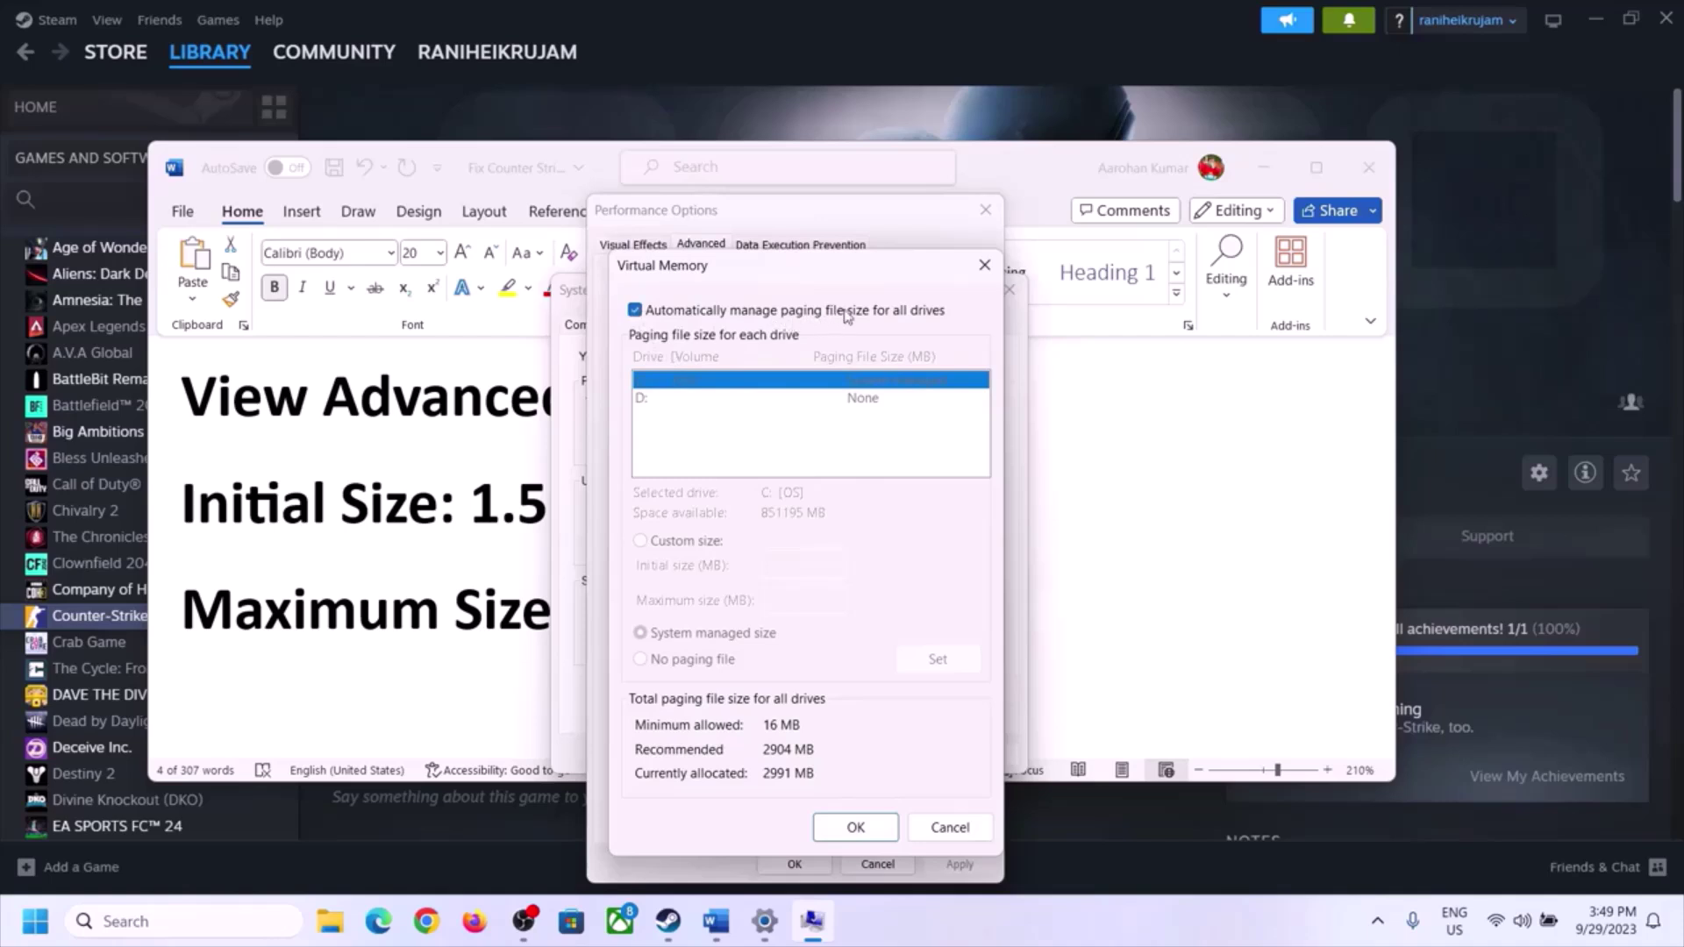
pyautogui.click(635, 313)
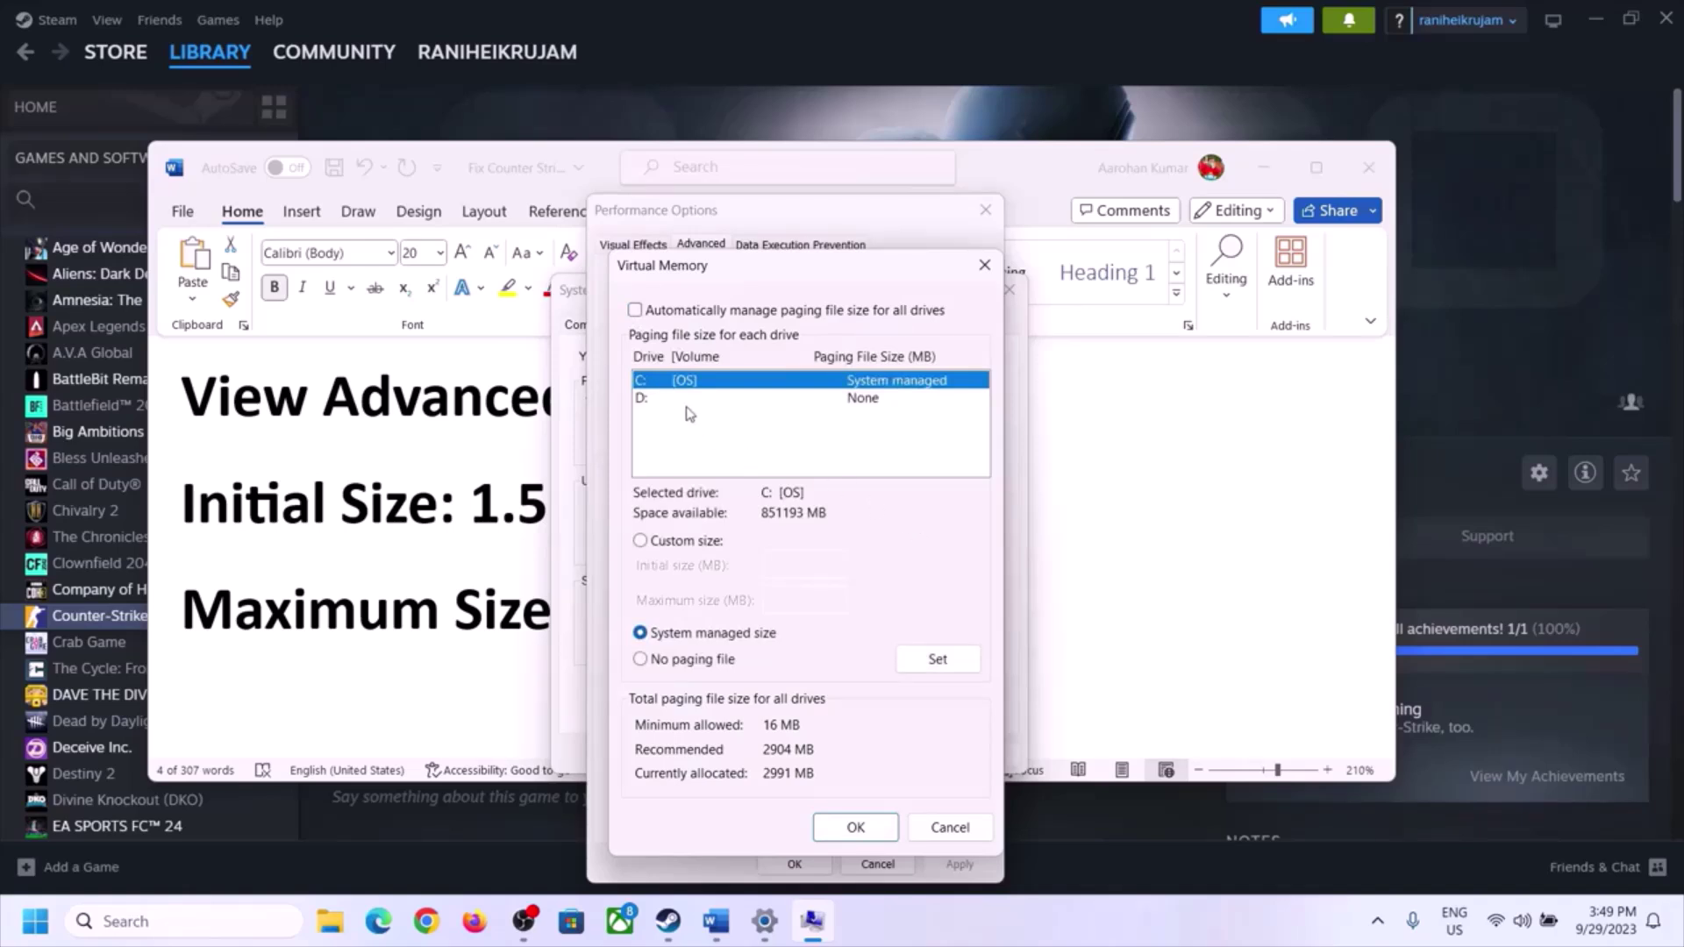
pyautogui.click(641, 542)
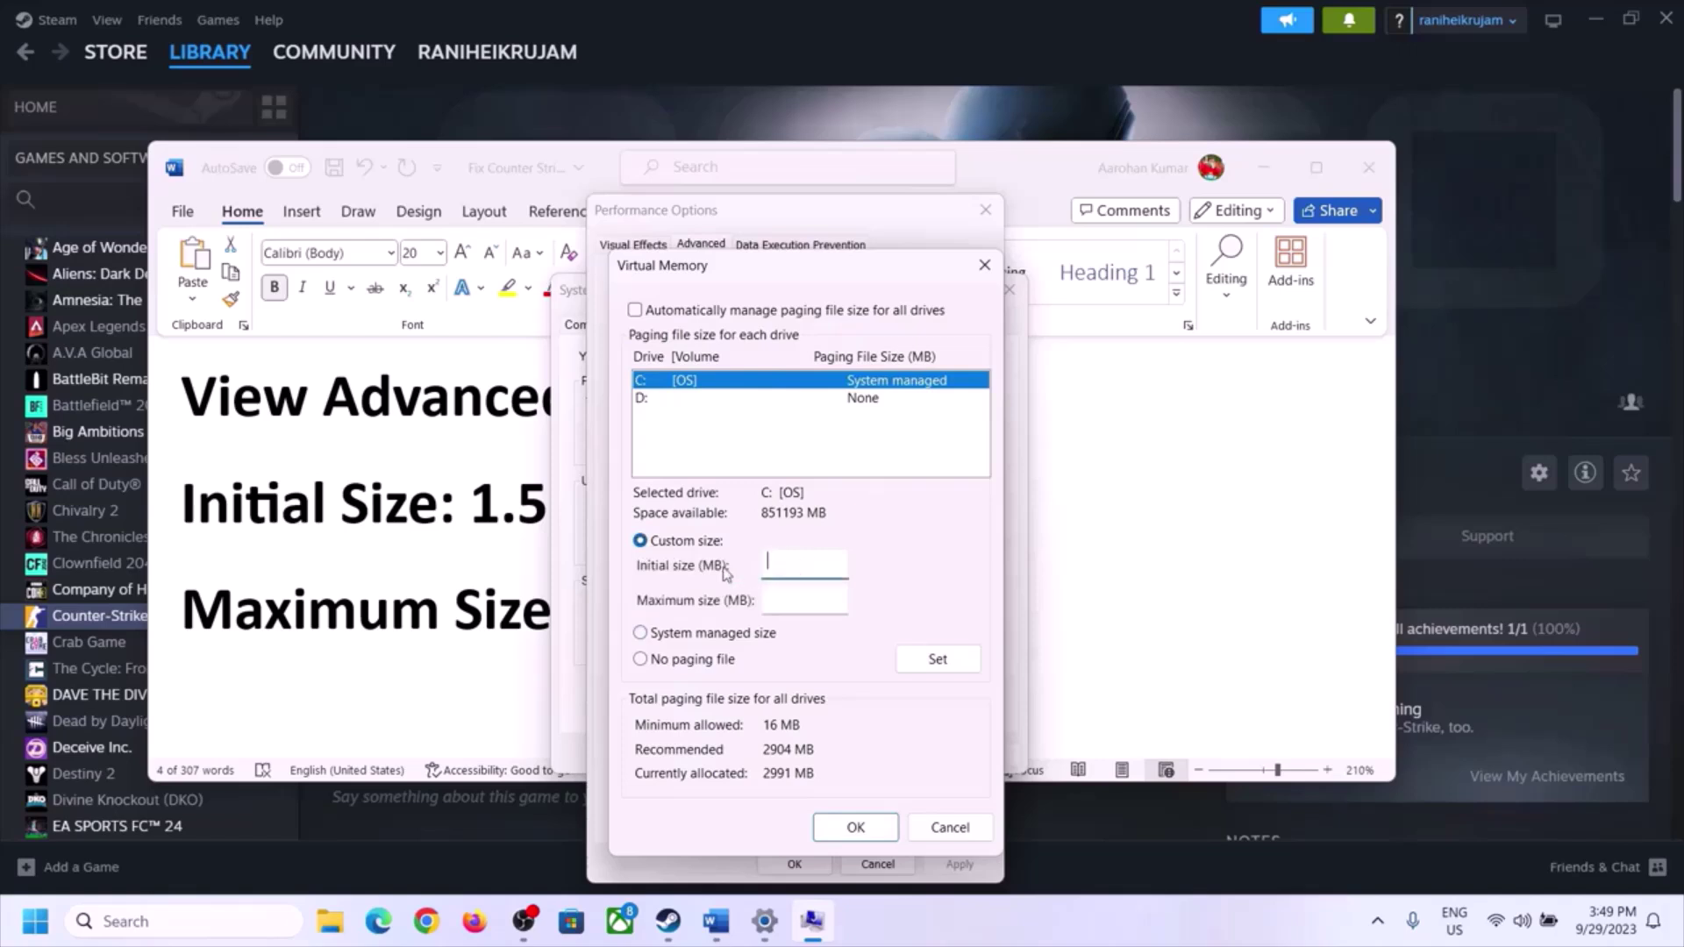
# Highlight the initial size rule "1.5 x Total Ram" in Word and look up the installed RAM in the Settings System About page
pyautogui.click(464, 526)
pyautogui.moveTo(493, 504); pyautogui.dragTo(782, 524)
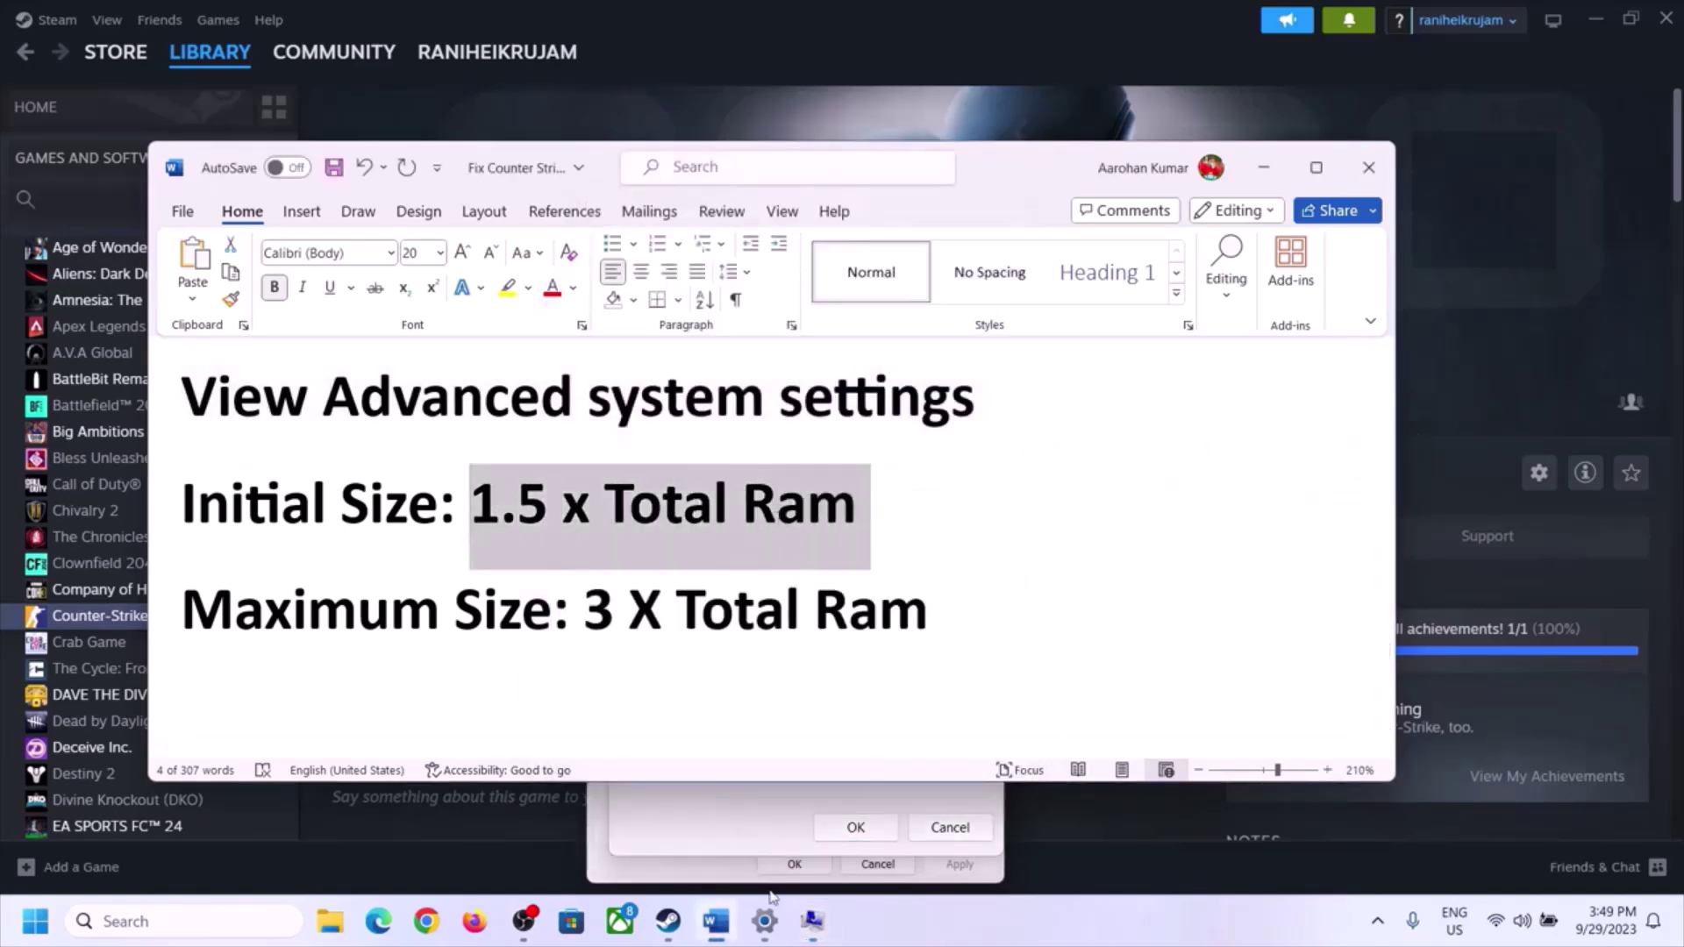
pyautogui.click(765, 923)
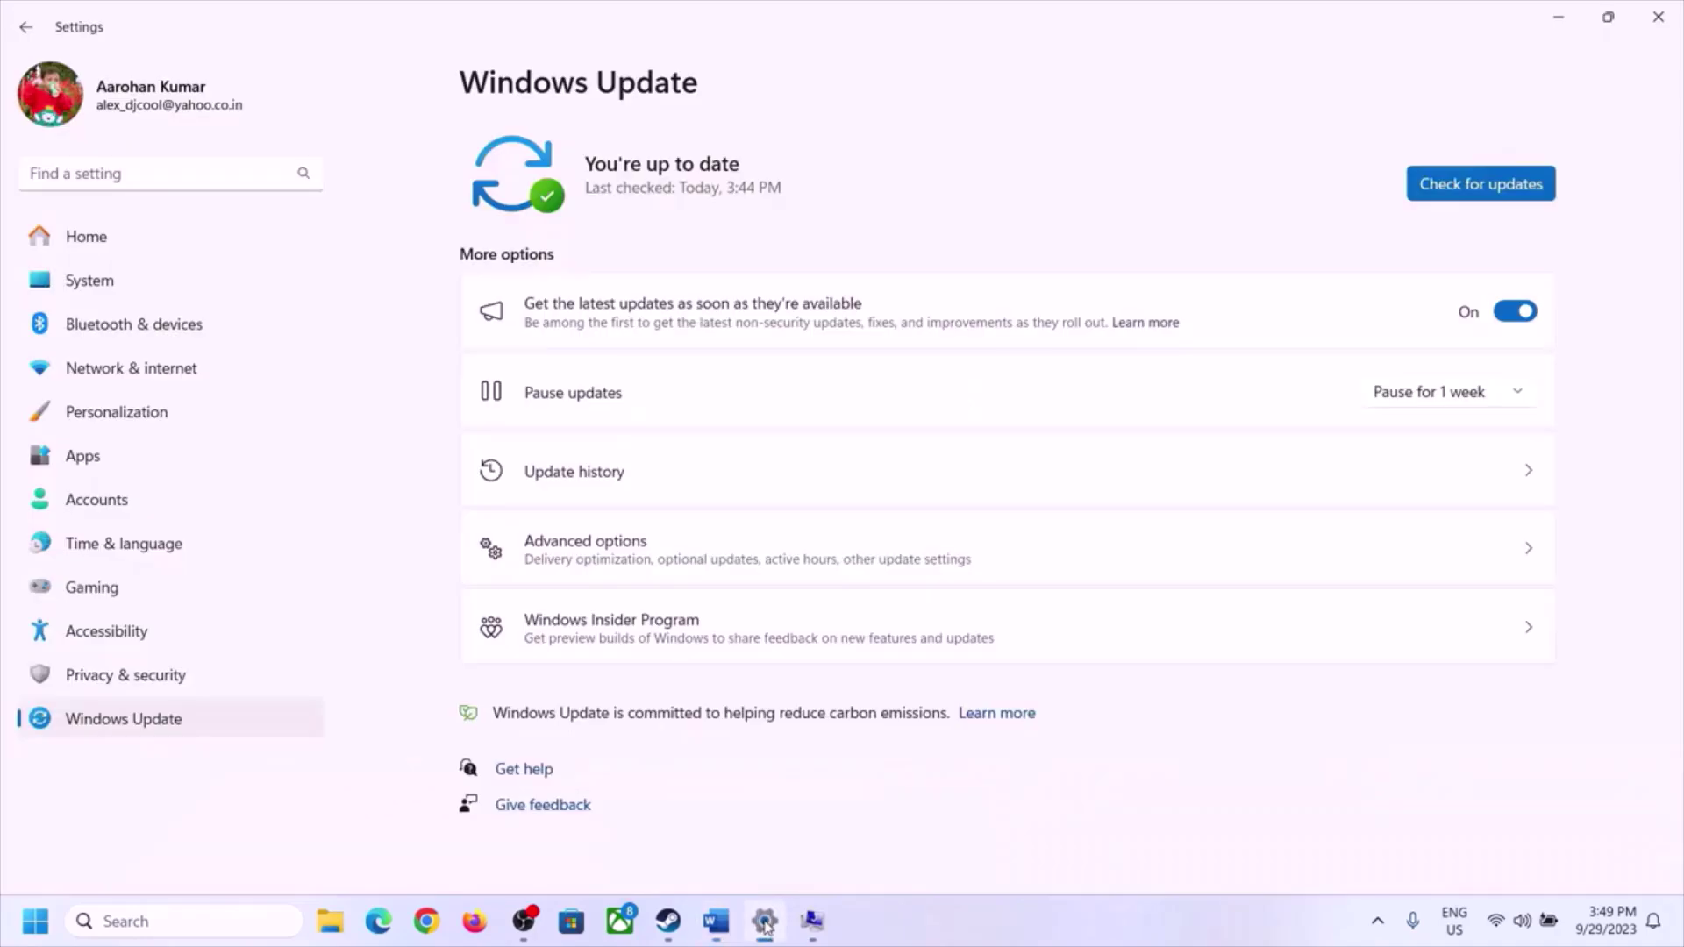
pyautogui.click(79, 282)
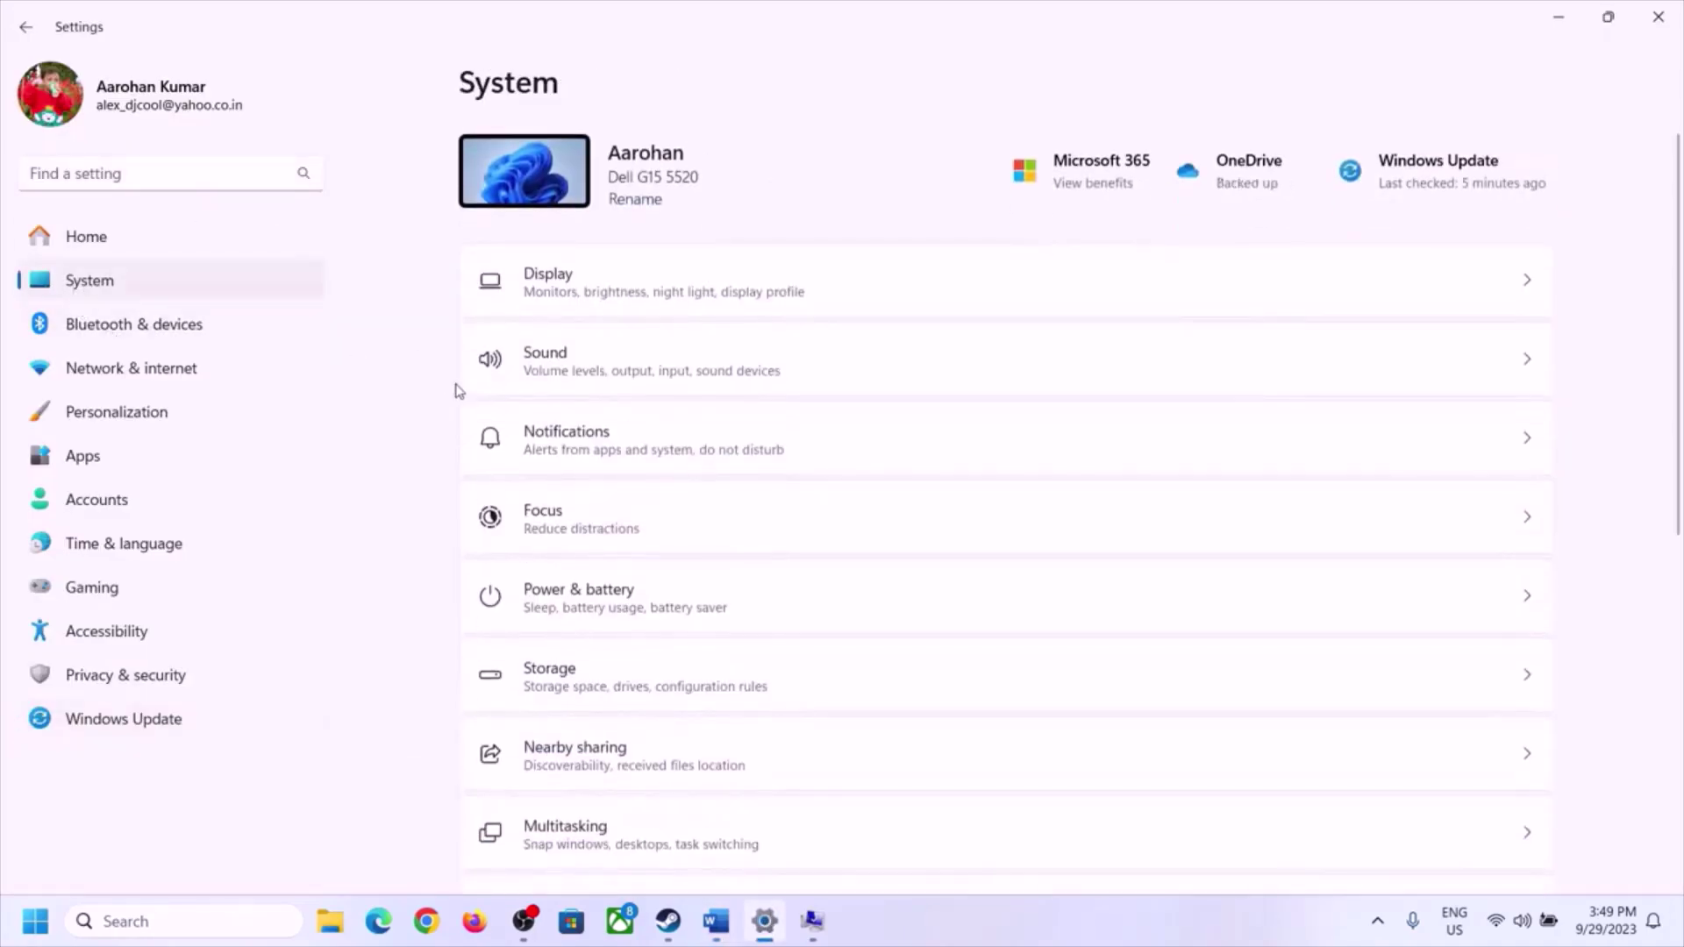
pyautogui.scroll(-6, 616, 699)
pyautogui.click(614, 820)
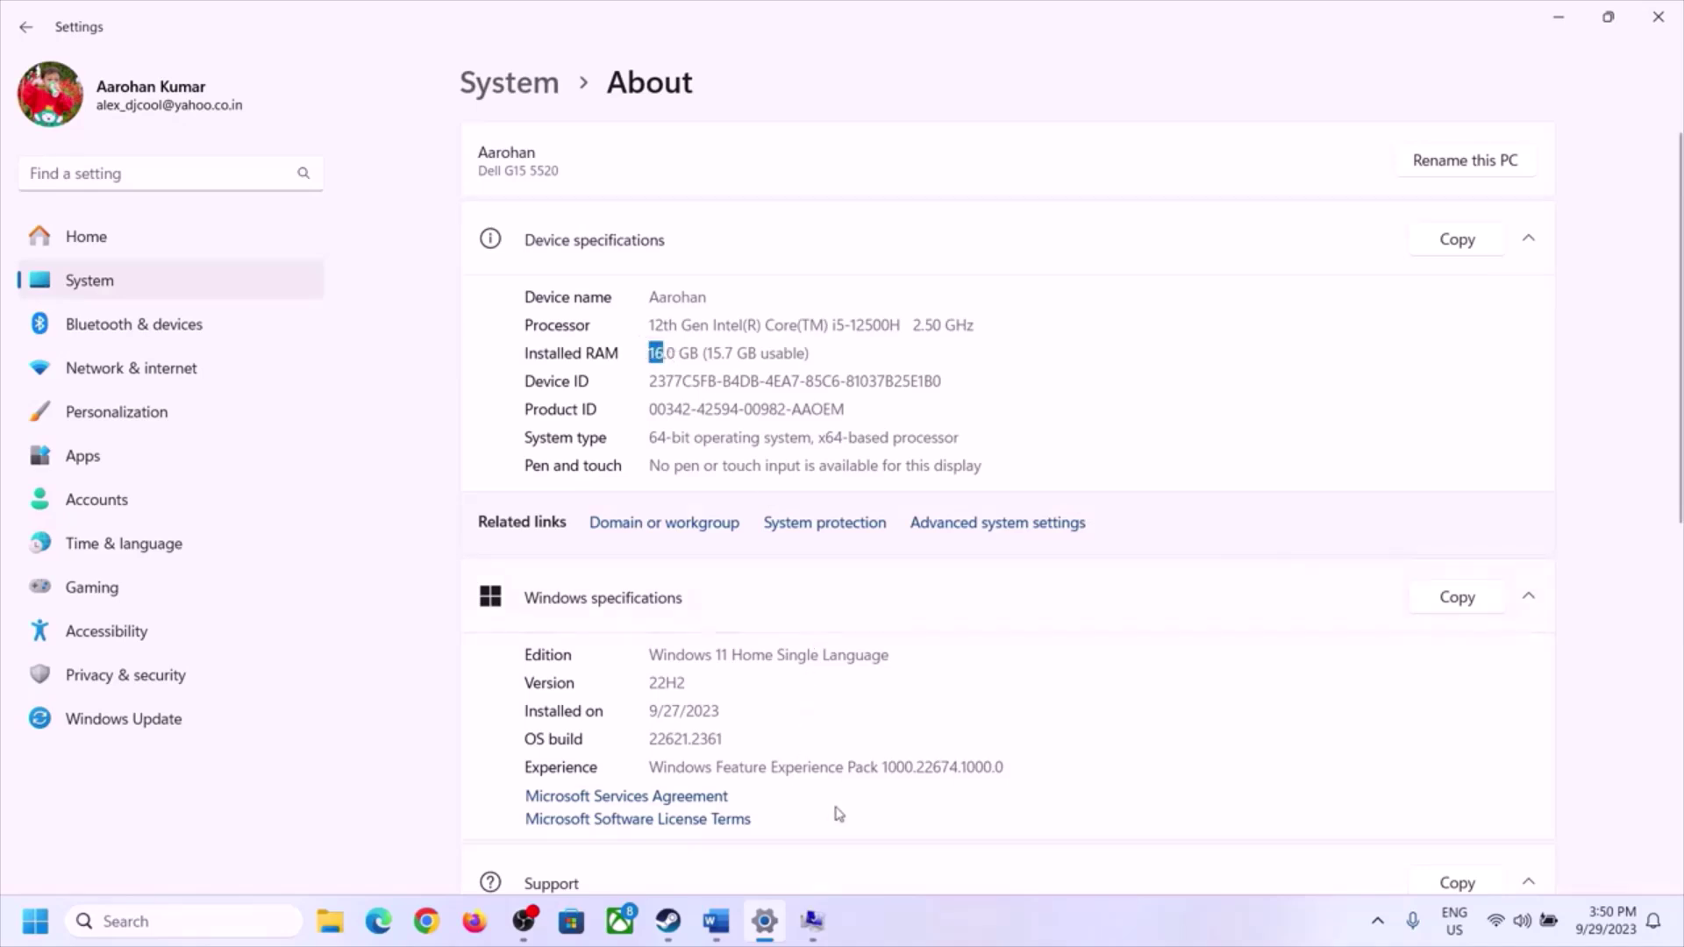
# Return to the Virtual Memory dialog, launch Calculator with the Run command calc and place its window beside the dialog
pyautogui.click(812, 923)
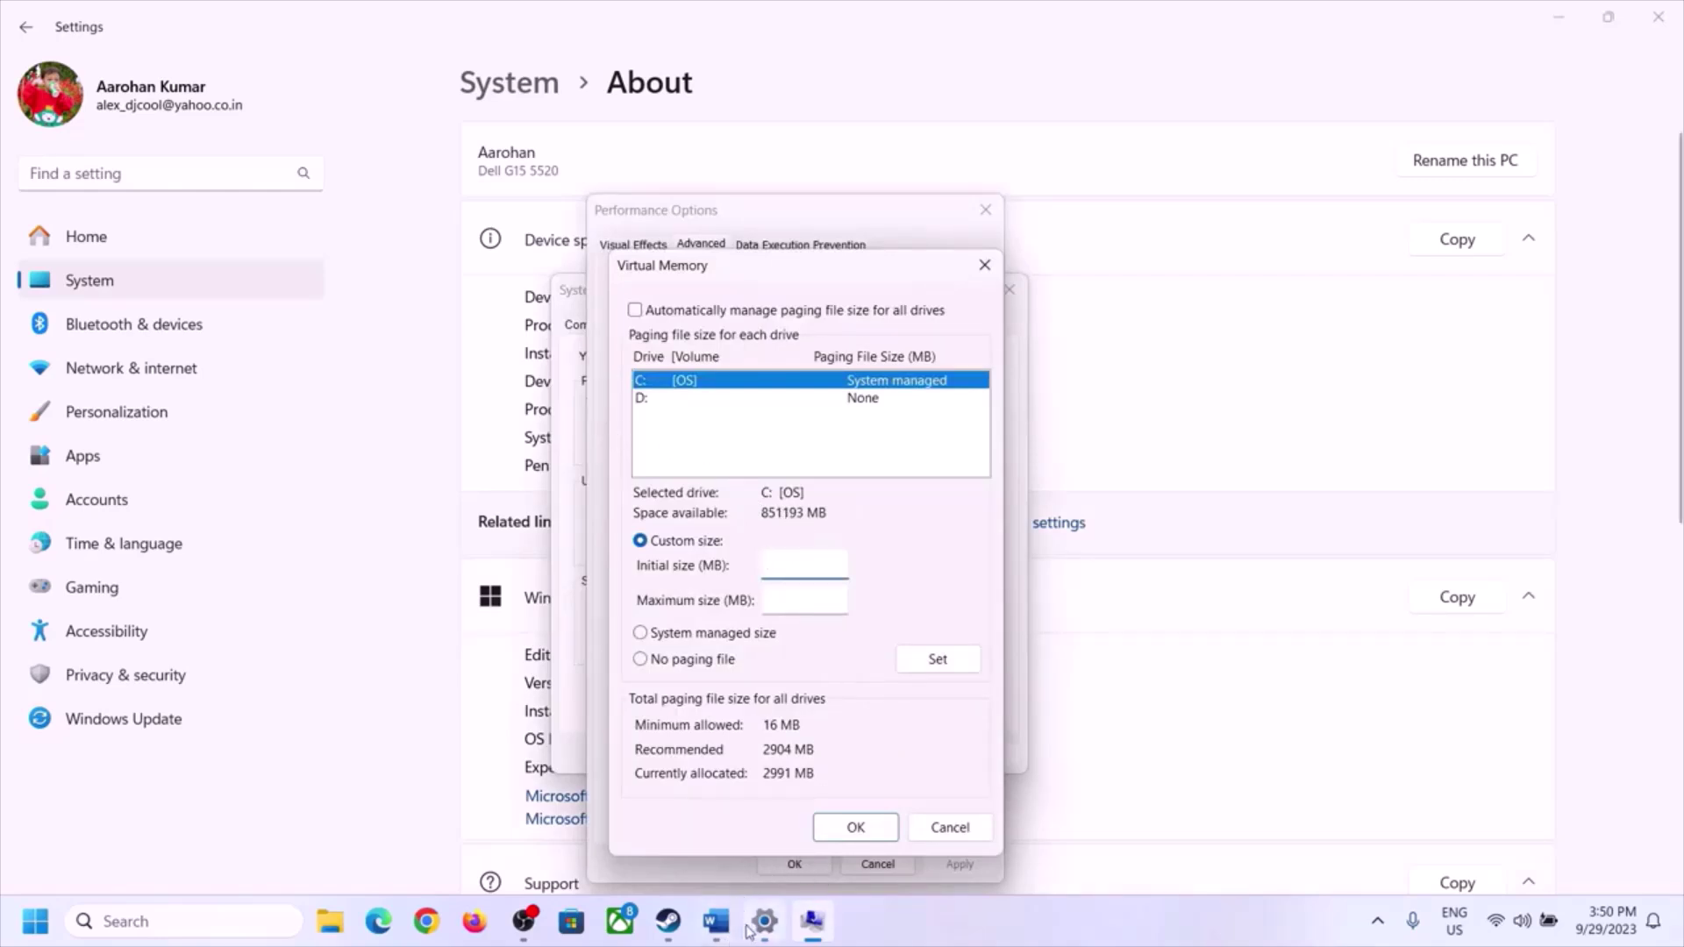
pyautogui.moveTo(761, 811)
pyautogui.press('super+r')
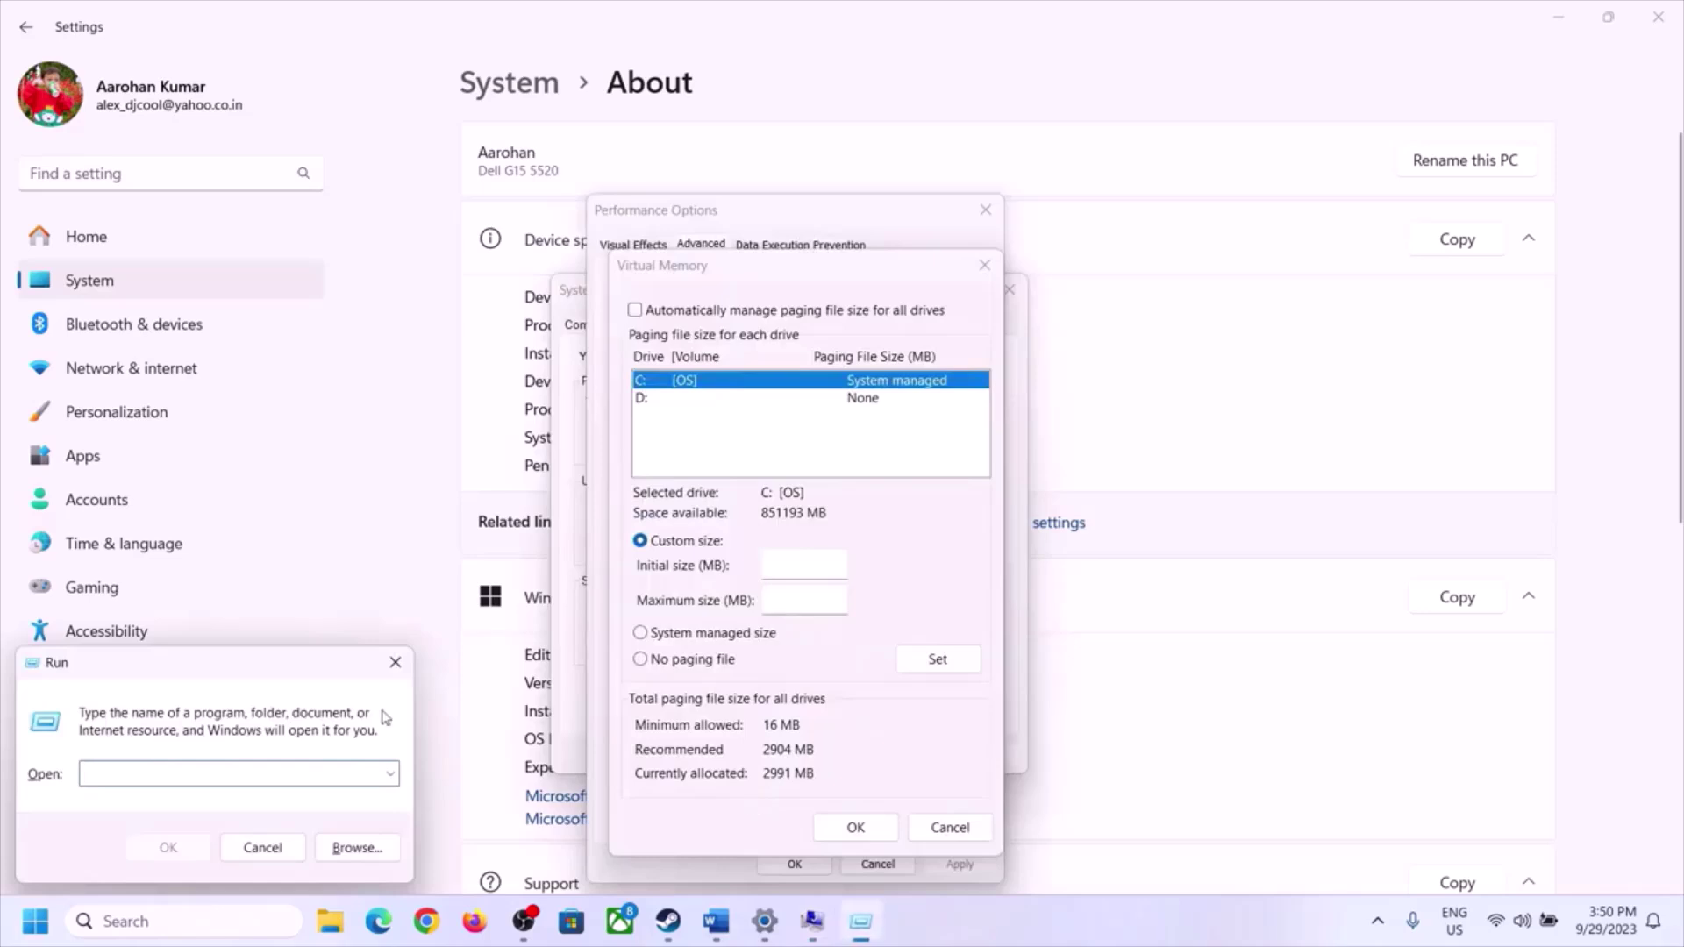
pyautogui.write('ca')
pyautogui.write('lc')
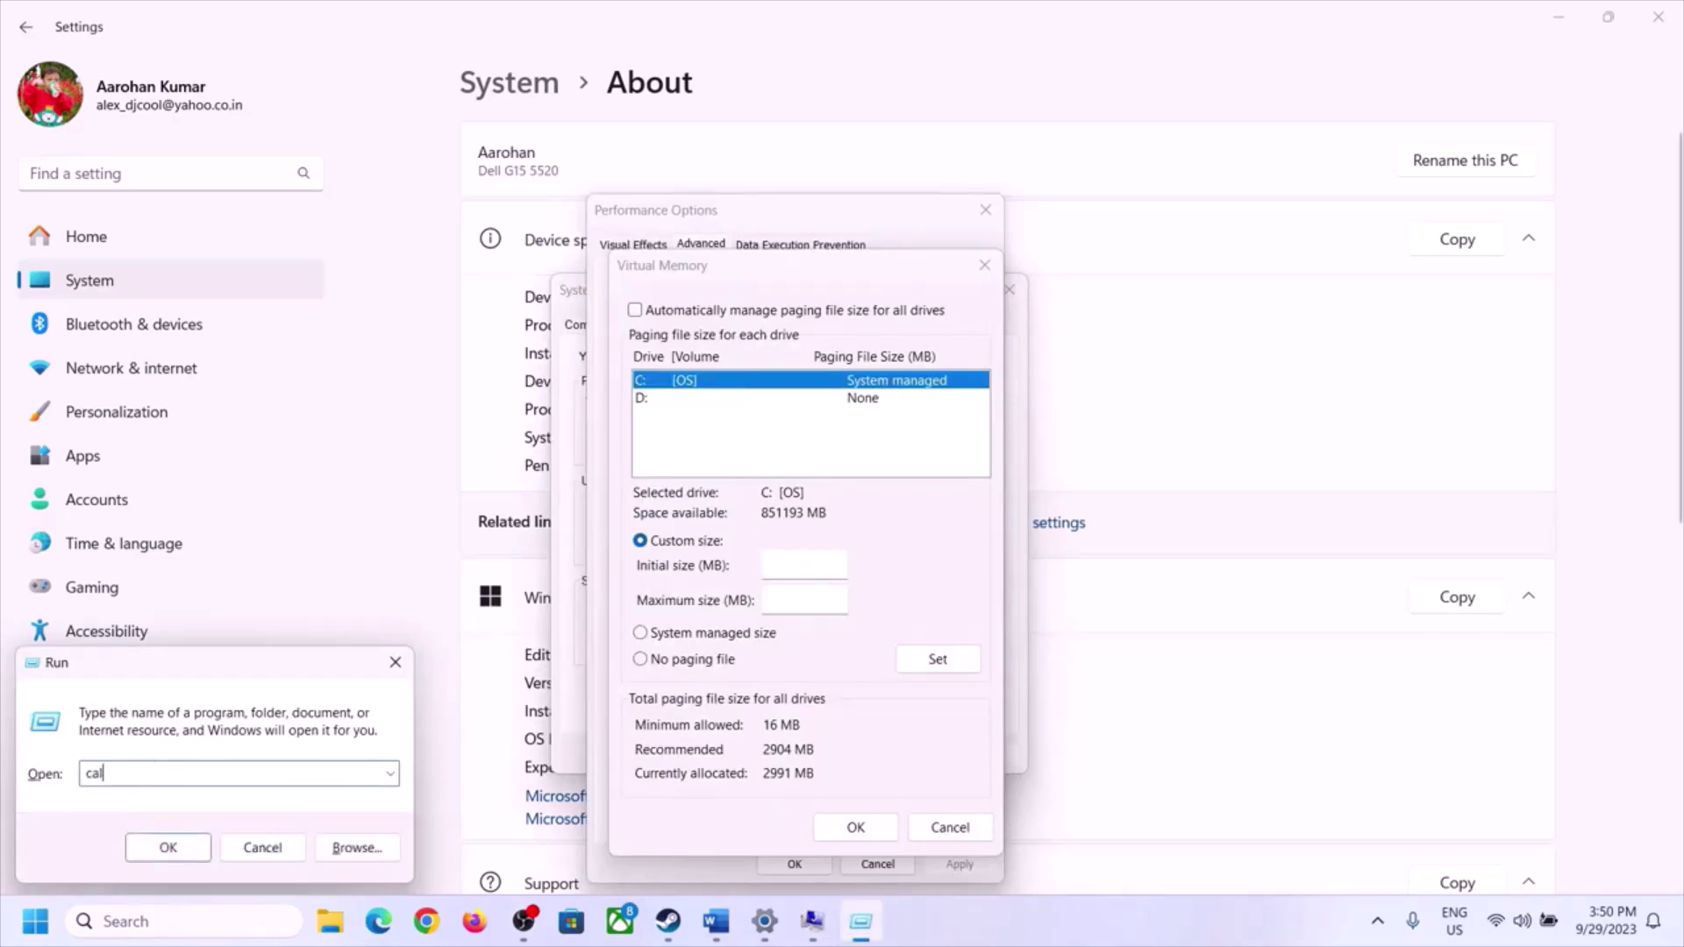
pyautogui.click(169, 848)
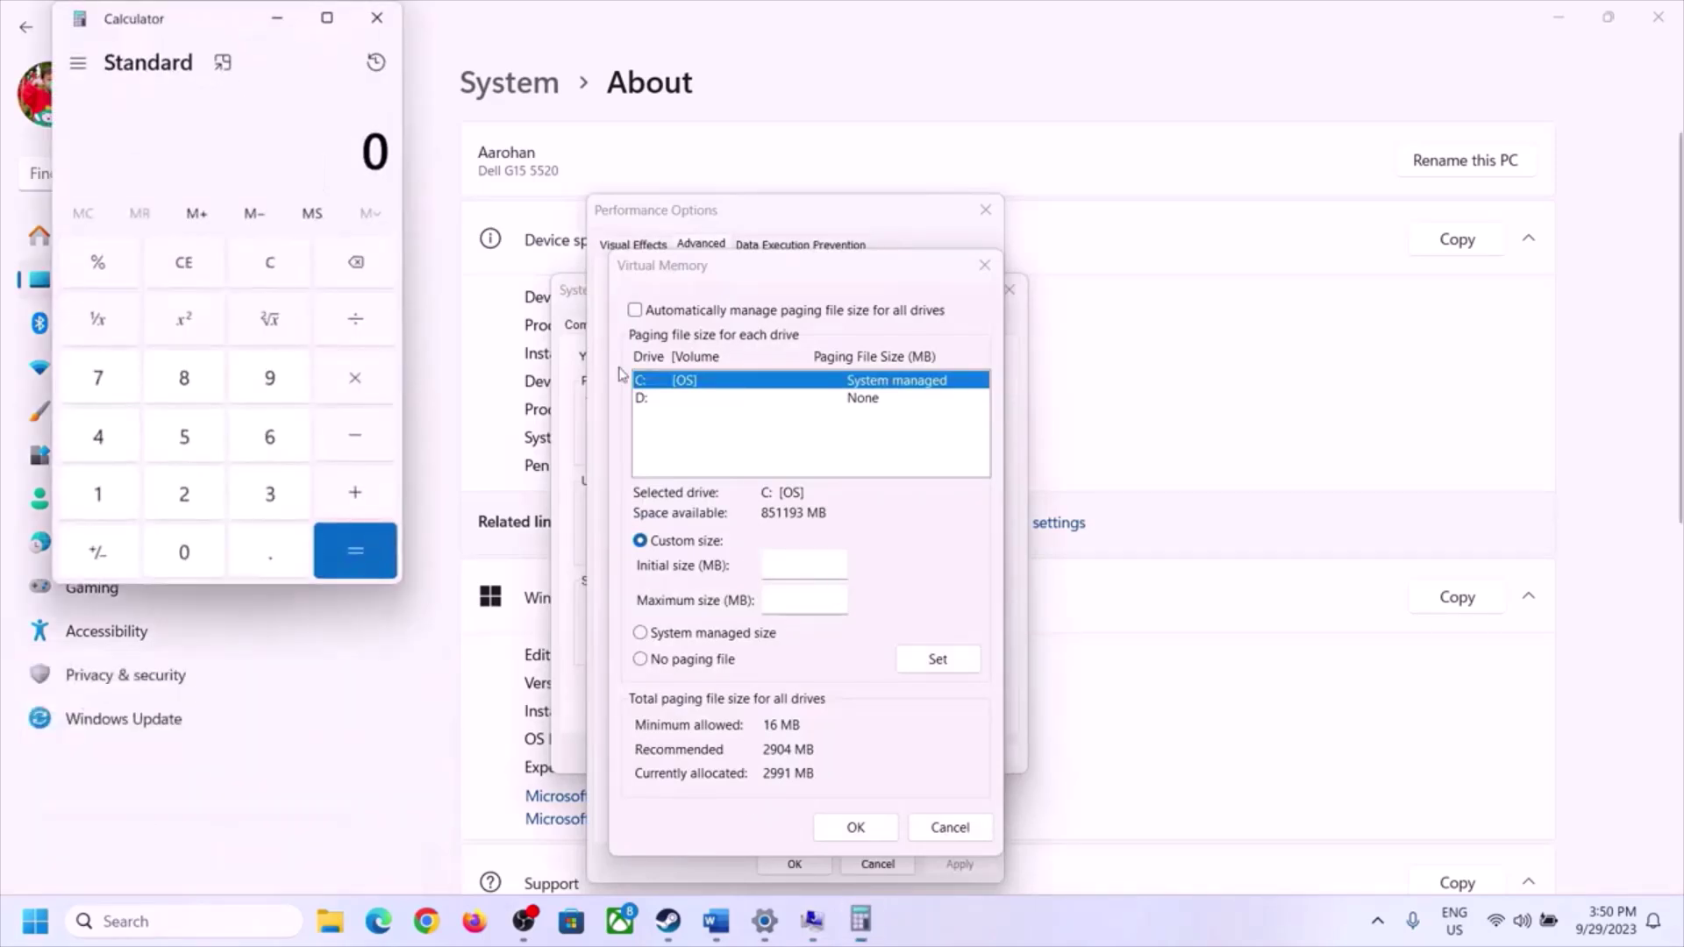
pyautogui.moveTo(206, 34); pyautogui.dragTo(1227, 285)
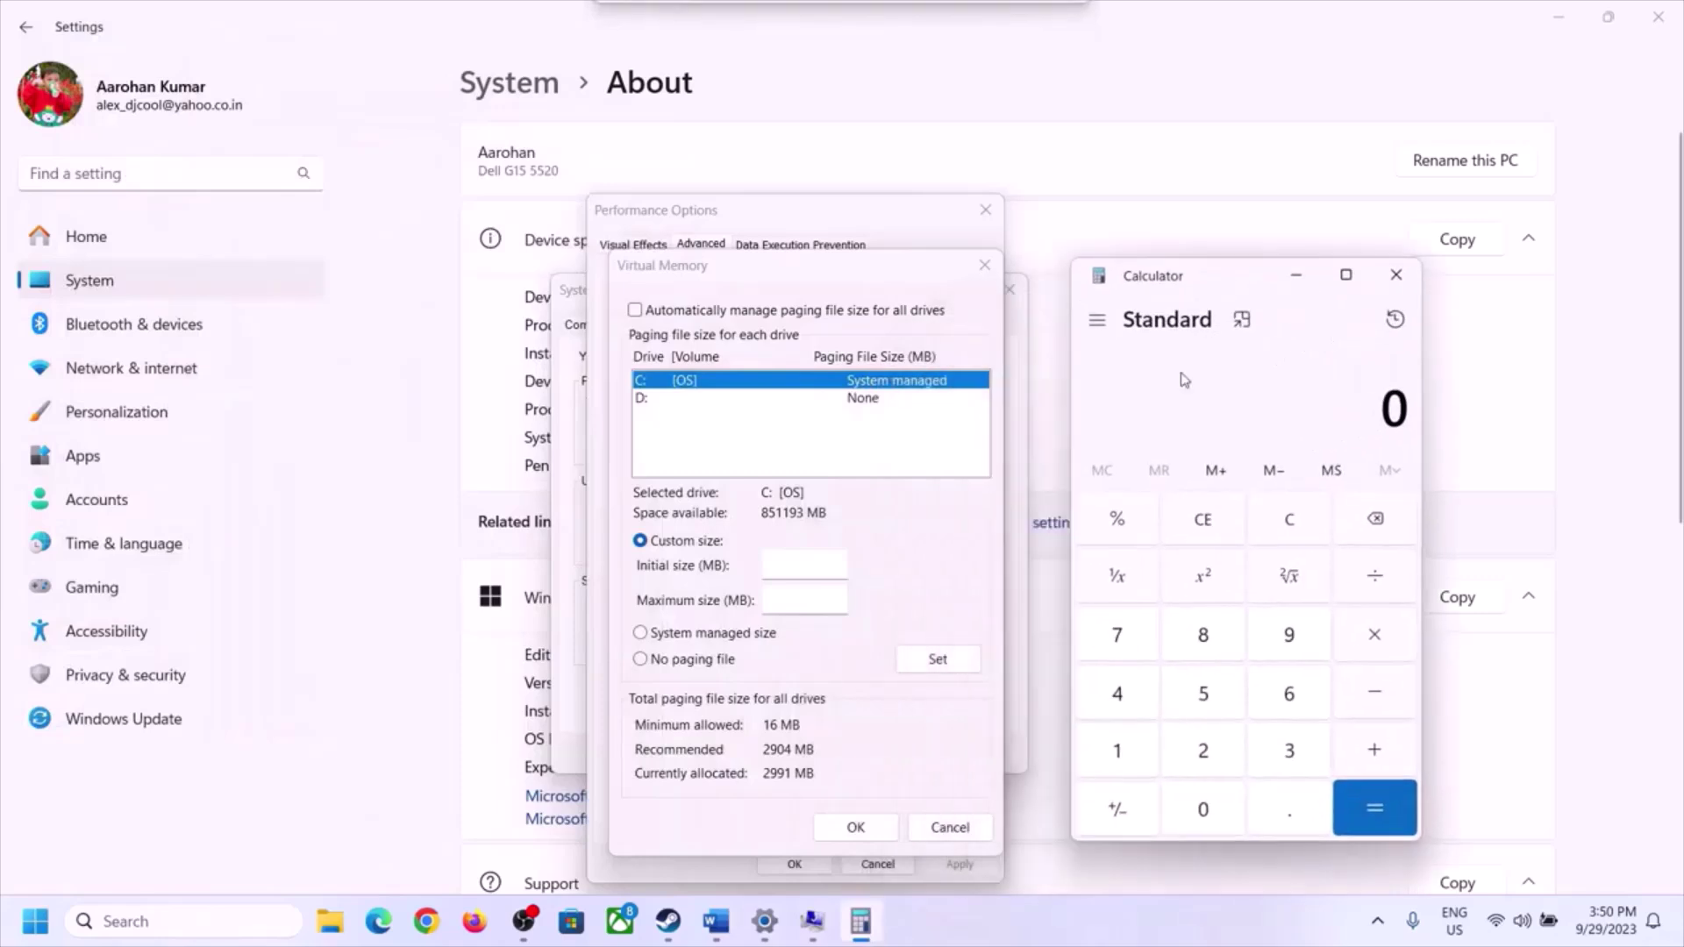
# Check the initial size rule "1.5 x Total Ram" in the Word document again and return to Calculator
pyautogui.moveTo(767, 925)
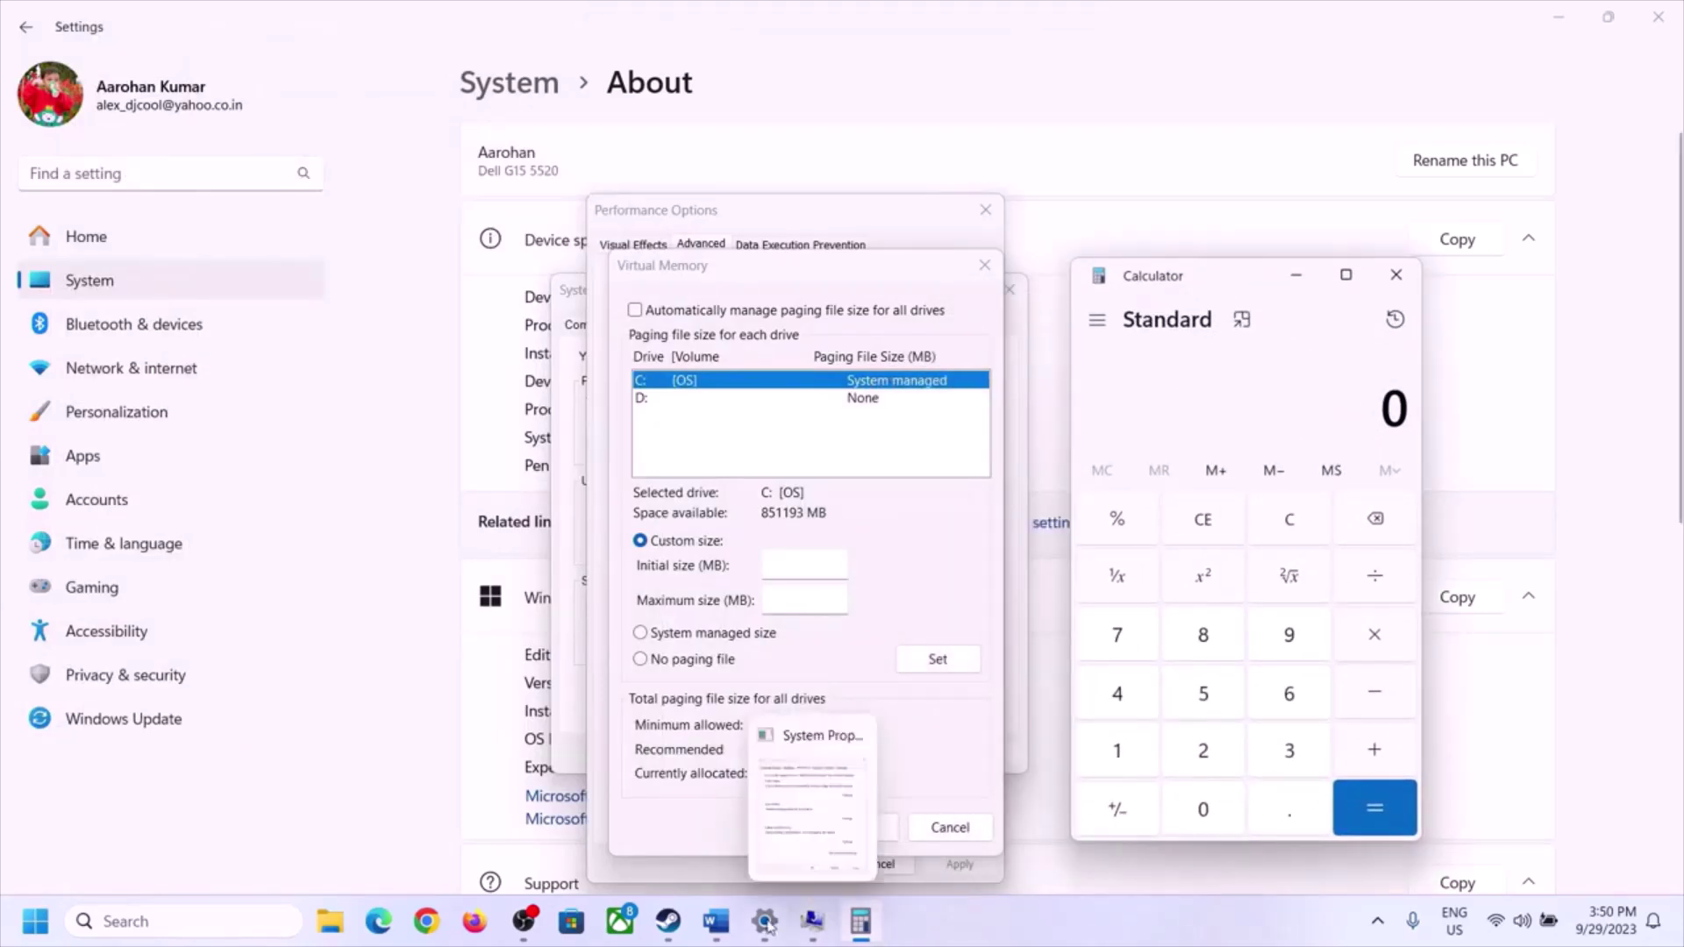
pyautogui.click(717, 921)
pyautogui.moveTo(864, 517); pyautogui.dragTo(465, 545)
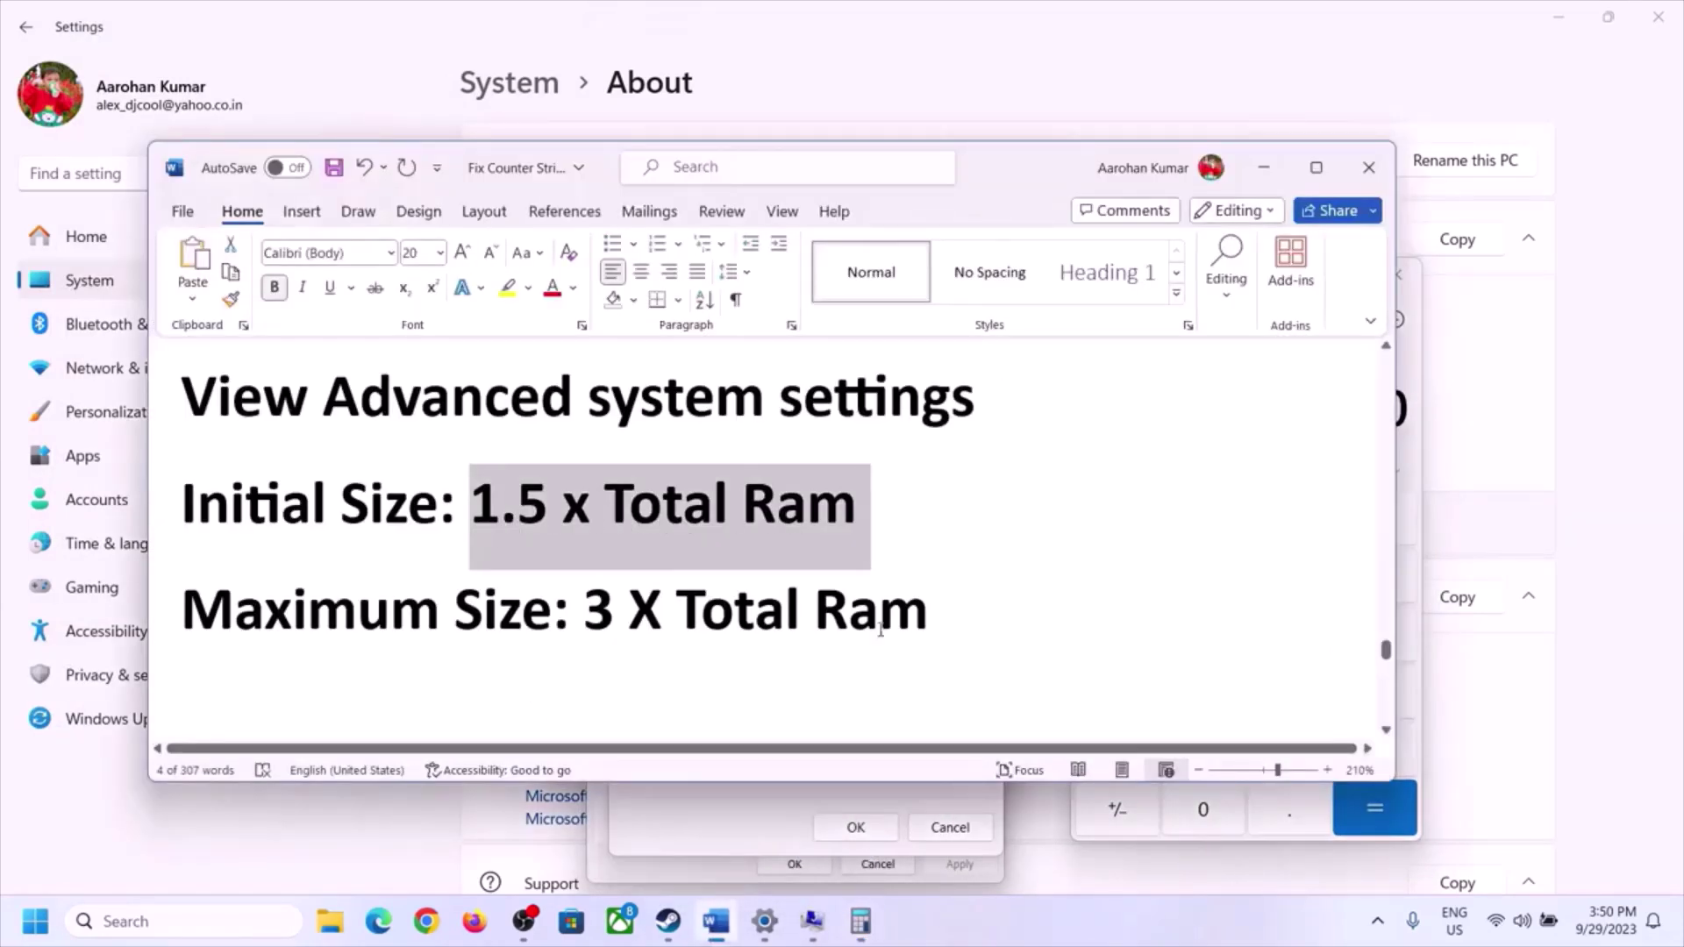
pyautogui.click(860, 921)
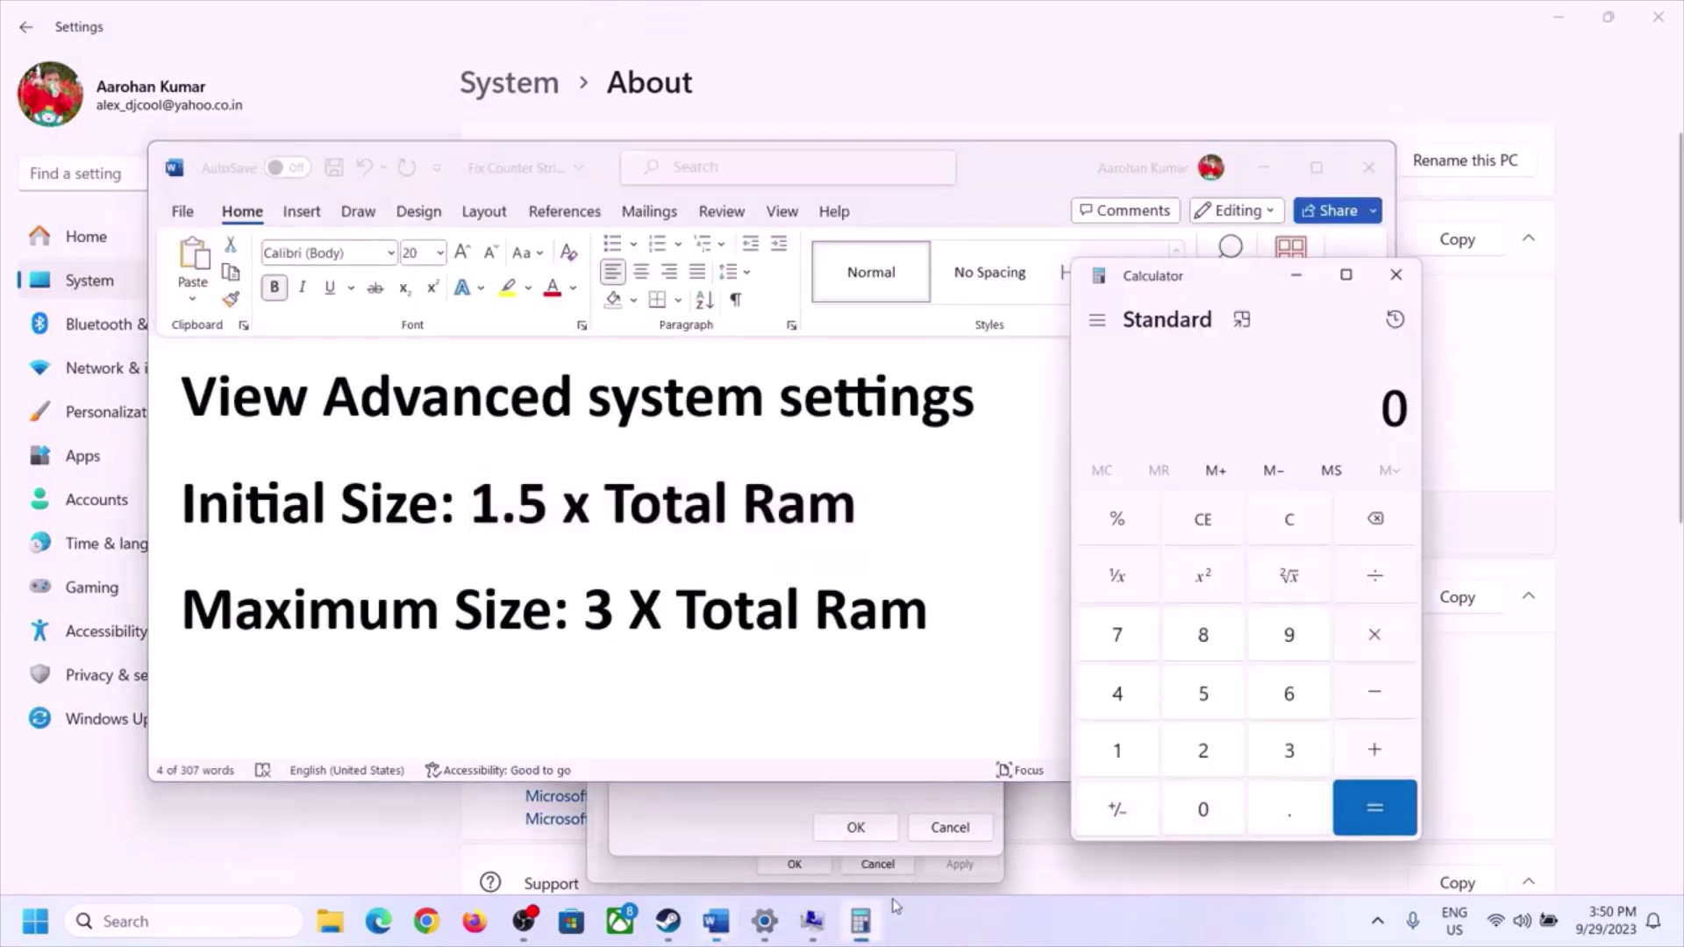
pyautogui.click(1119, 752)
pyautogui.click(1280, 707)
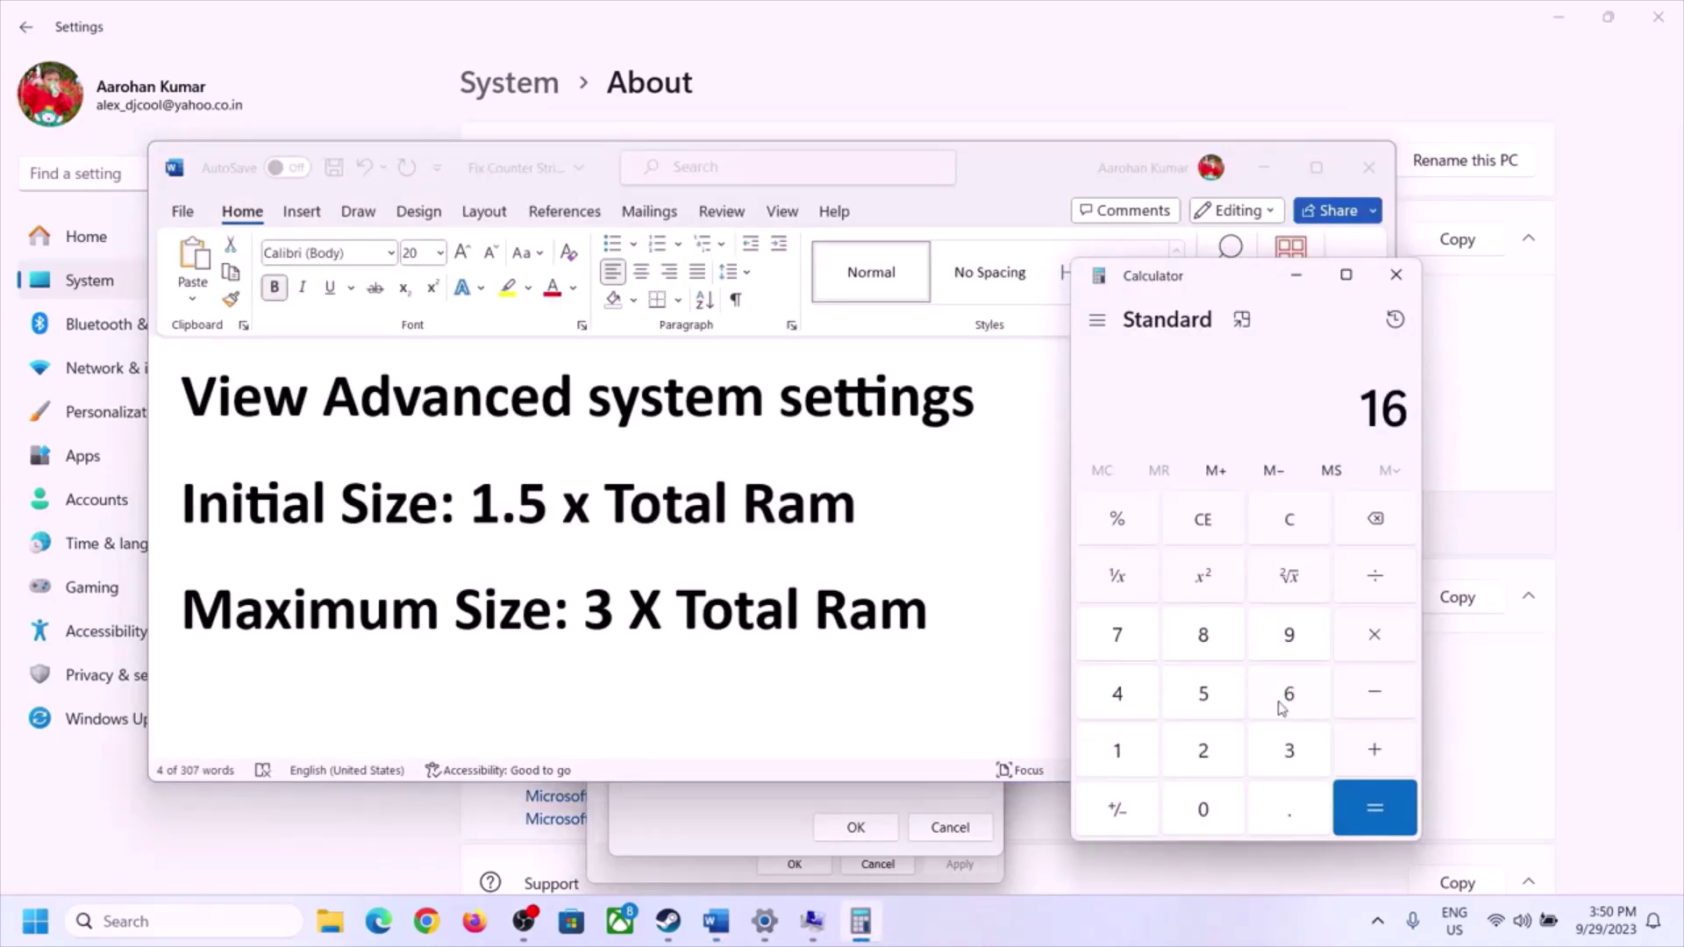
pyautogui.click(1293, 535)
# Multiply 16 by 1024 in Calculator to convert the installed RAM from GB to MB
pyautogui.click(1129, 753)
pyautogui.click(1256, 707)
pyautogui.click(1376, 650)
pyautogui.click(1117, 758)
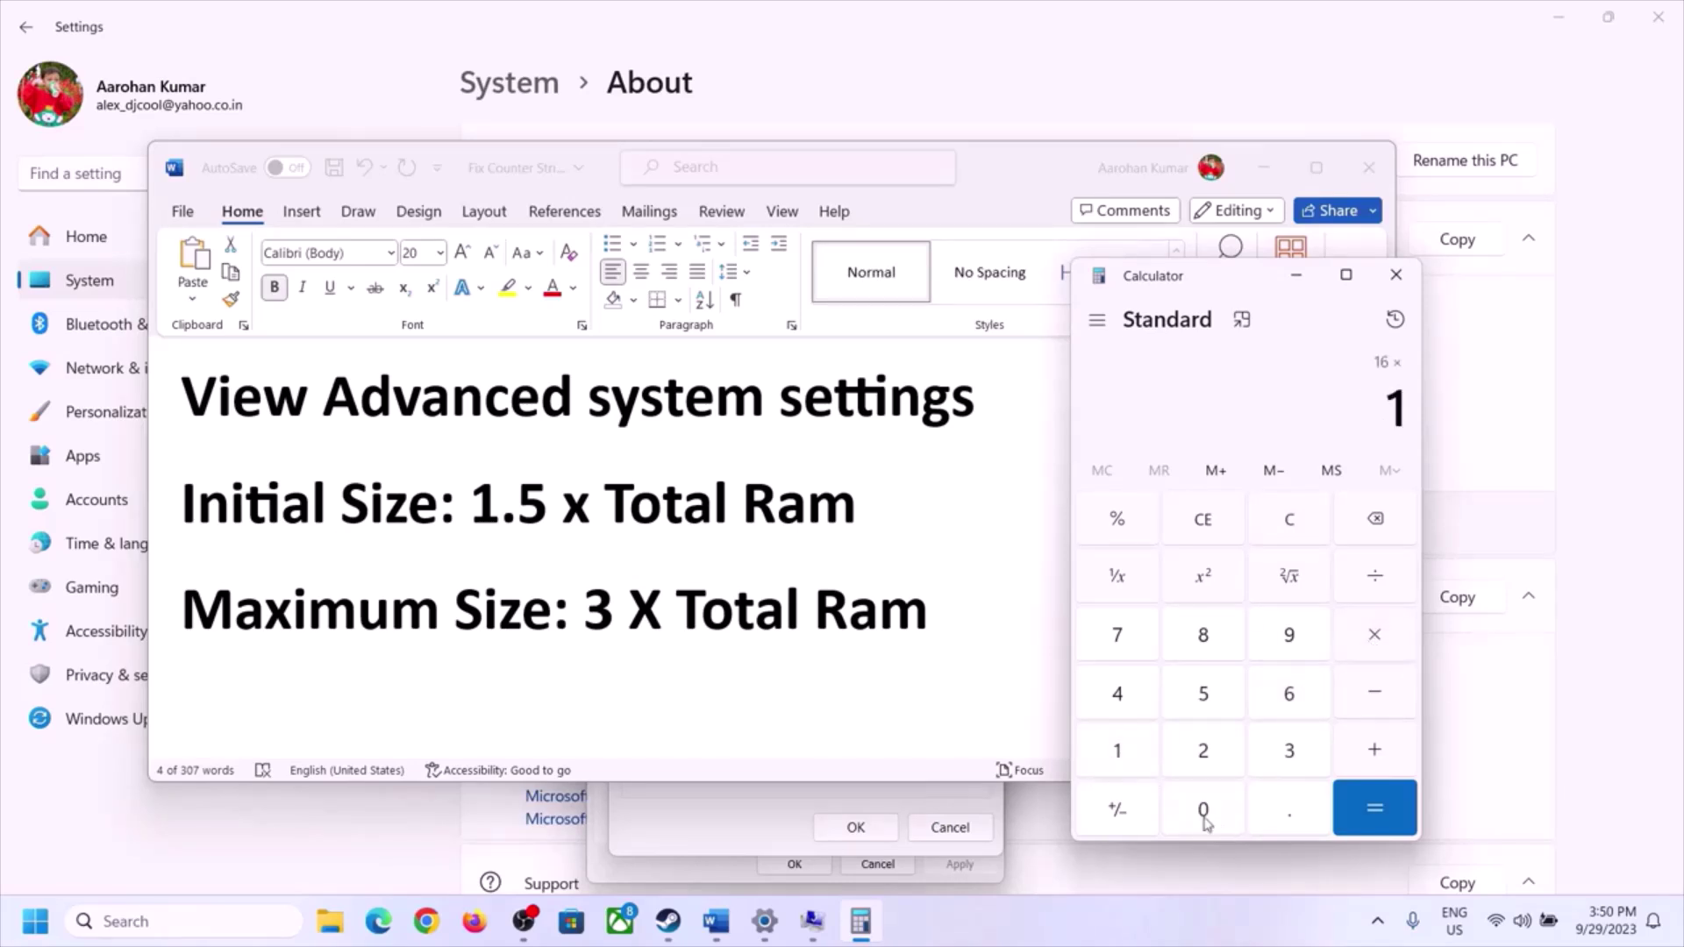
pyautogui.click(1205, 814)
pyautogui.click(1205, 755)
pyautogui.click(1129, 702)
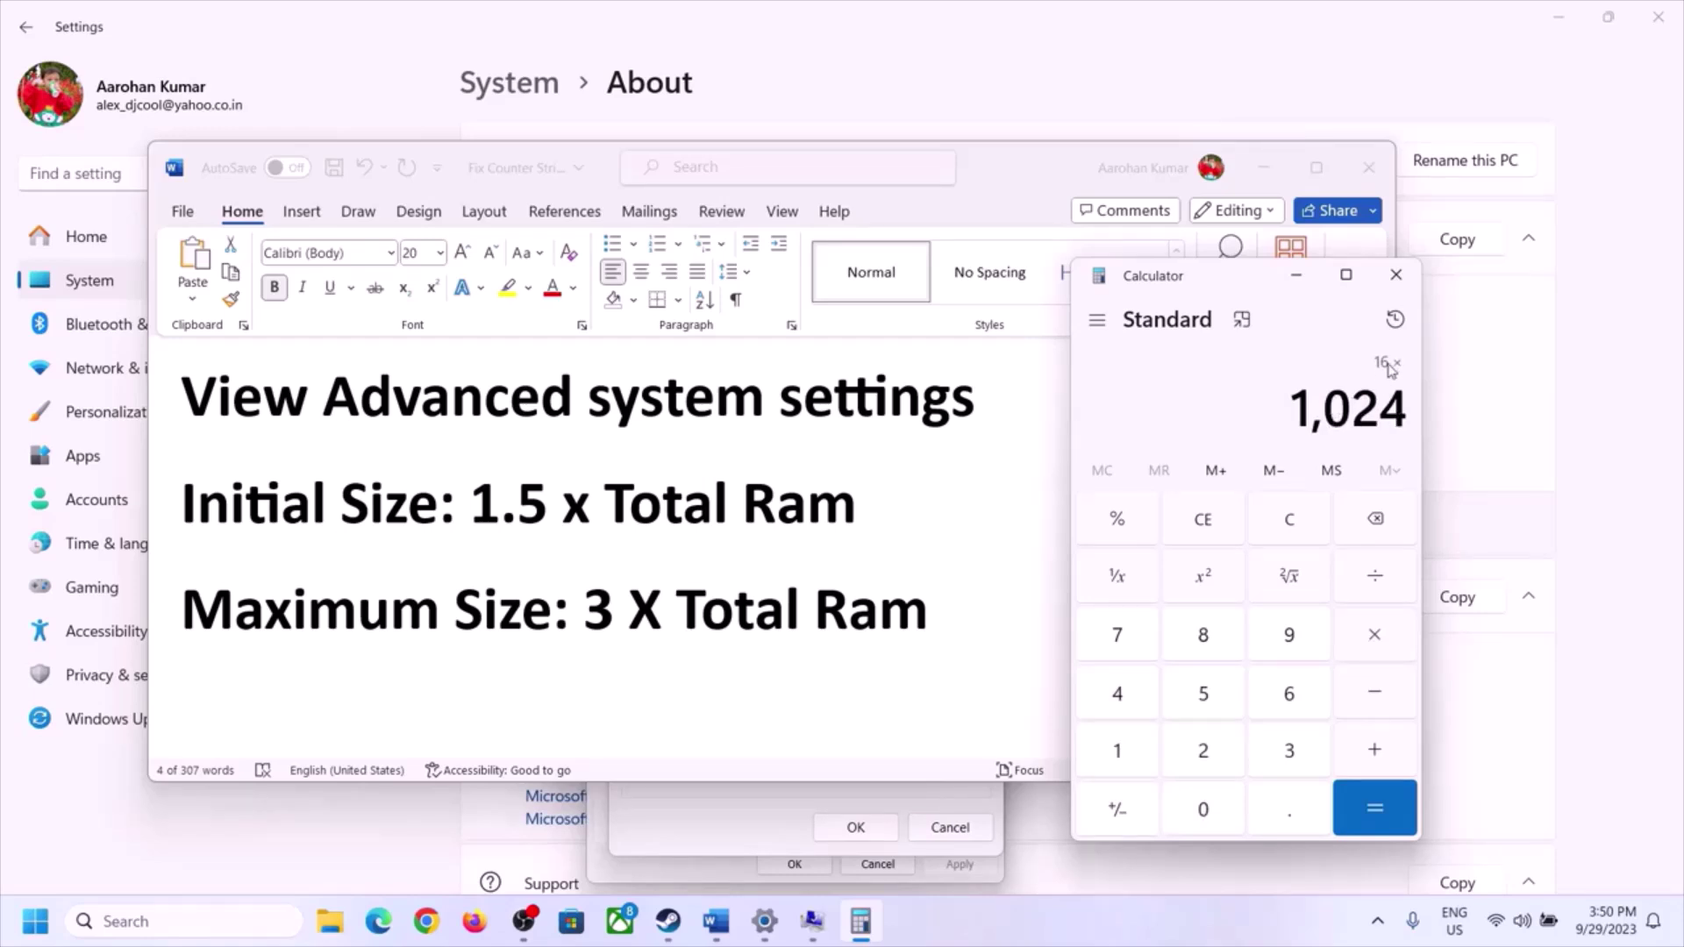
pyautogui.click(1374, 806)
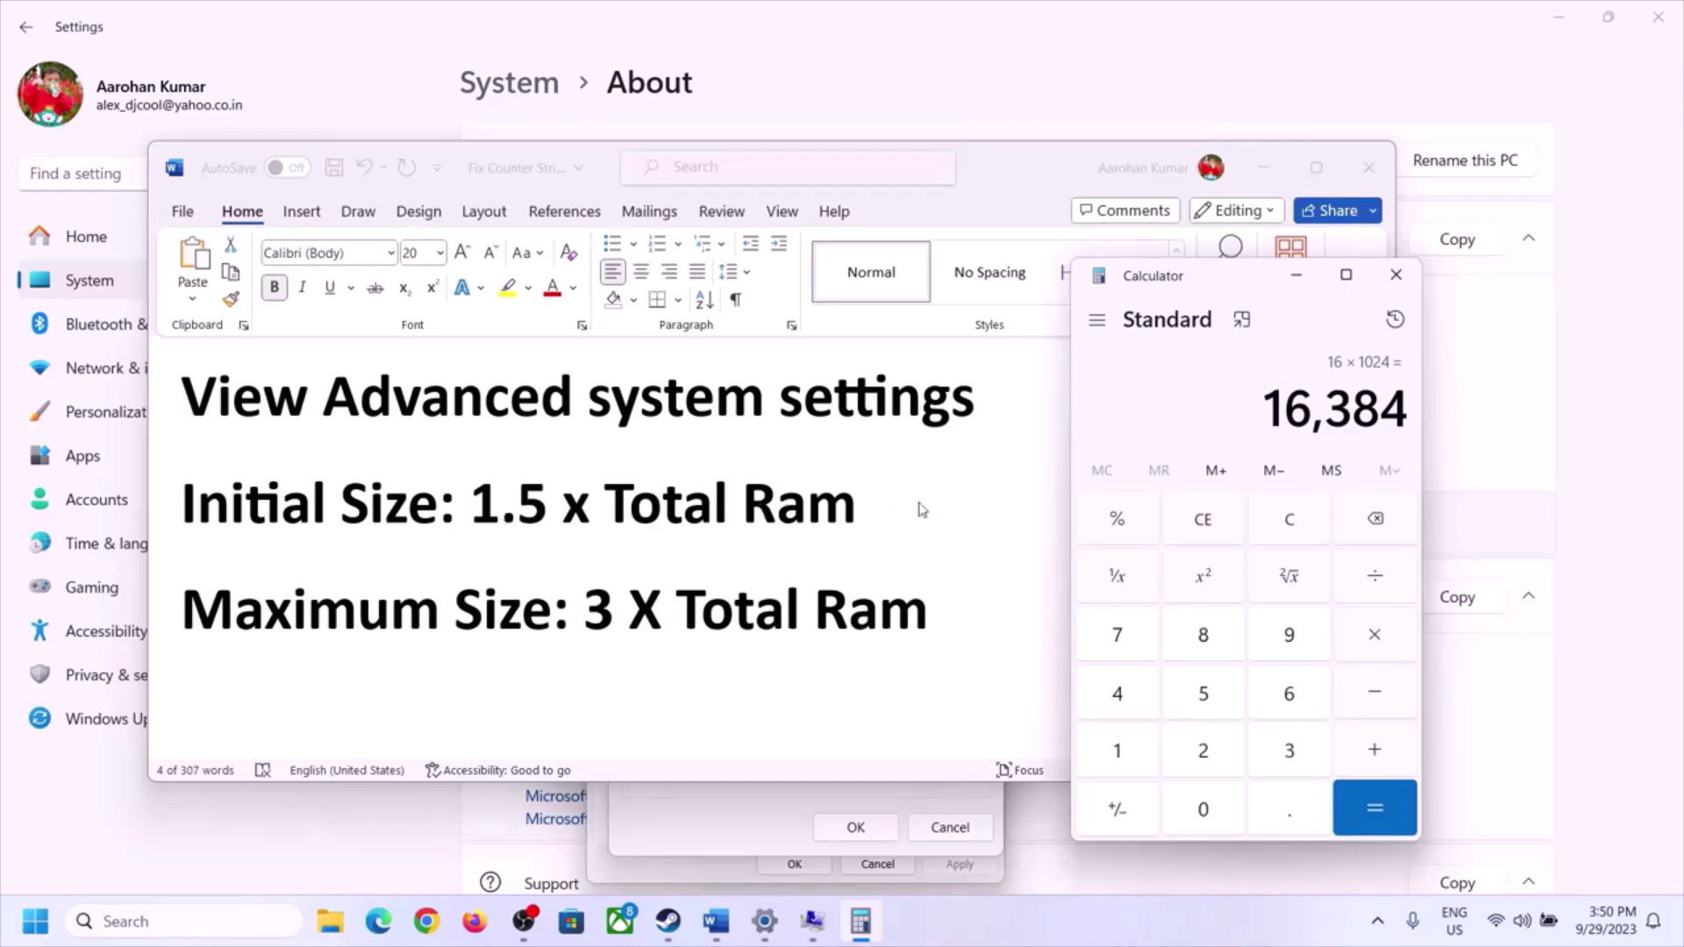
# Multiply the RAM result in Calculator by 1.5 to get the initial paging file size
pyautogui.click(1379, 644)
pyautogui.click(1140, 757)
pyautogui.click(1285, 812)
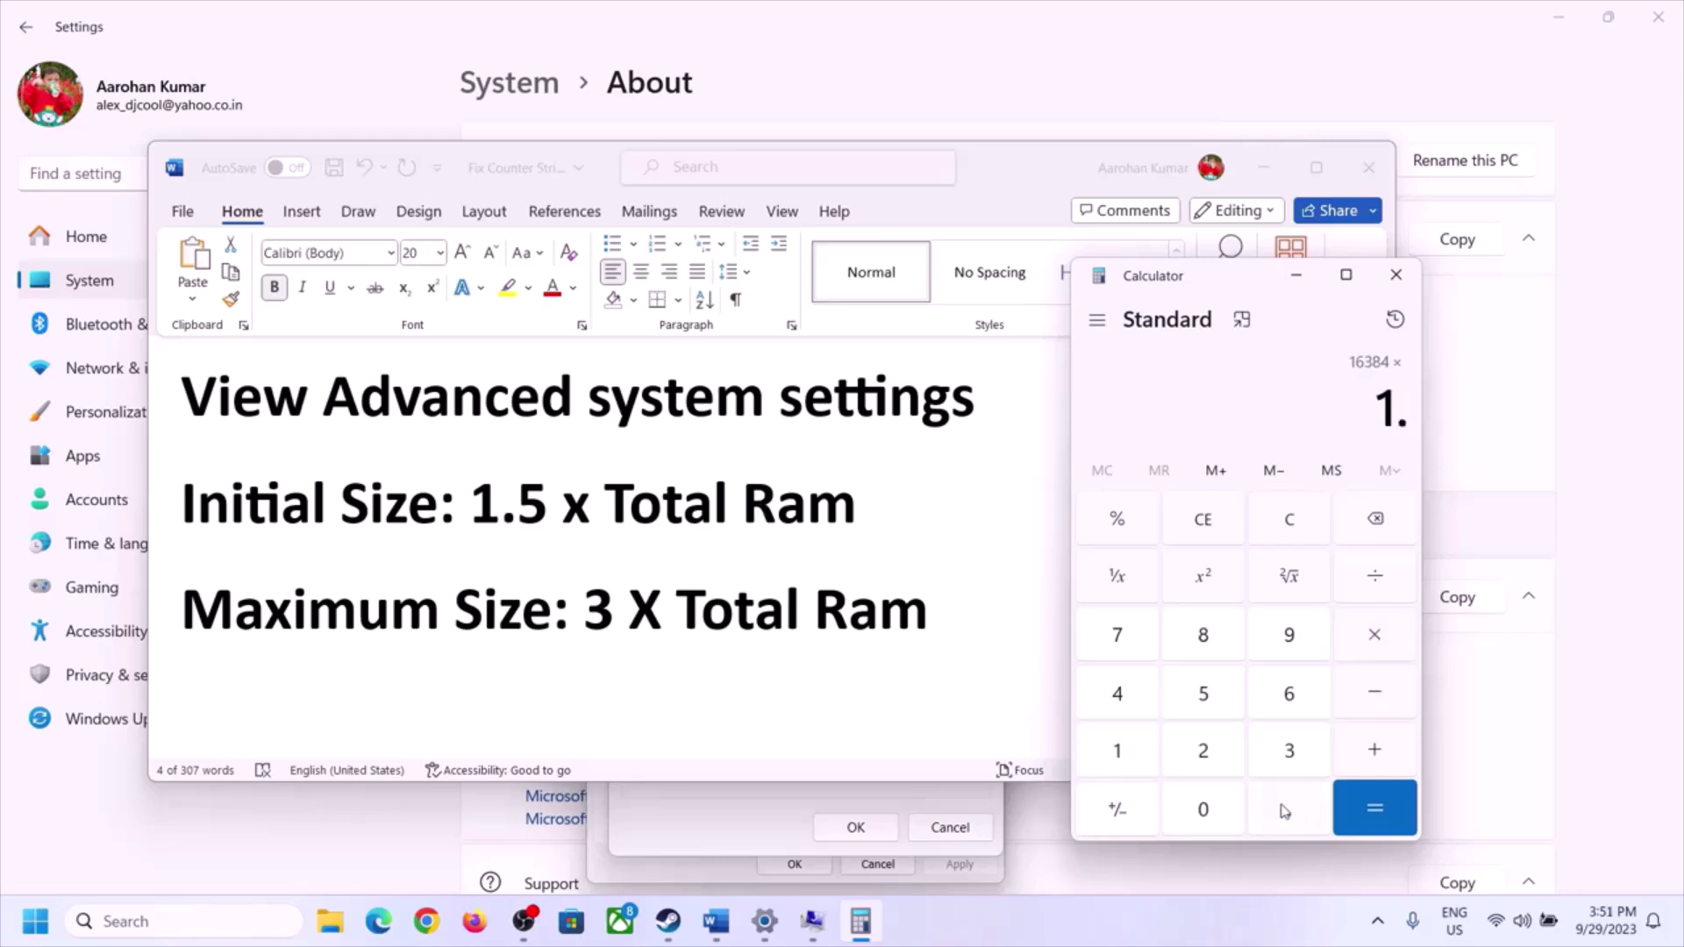
pyautogui.click(1205, 695)
pyautogui.click(1374, 807)
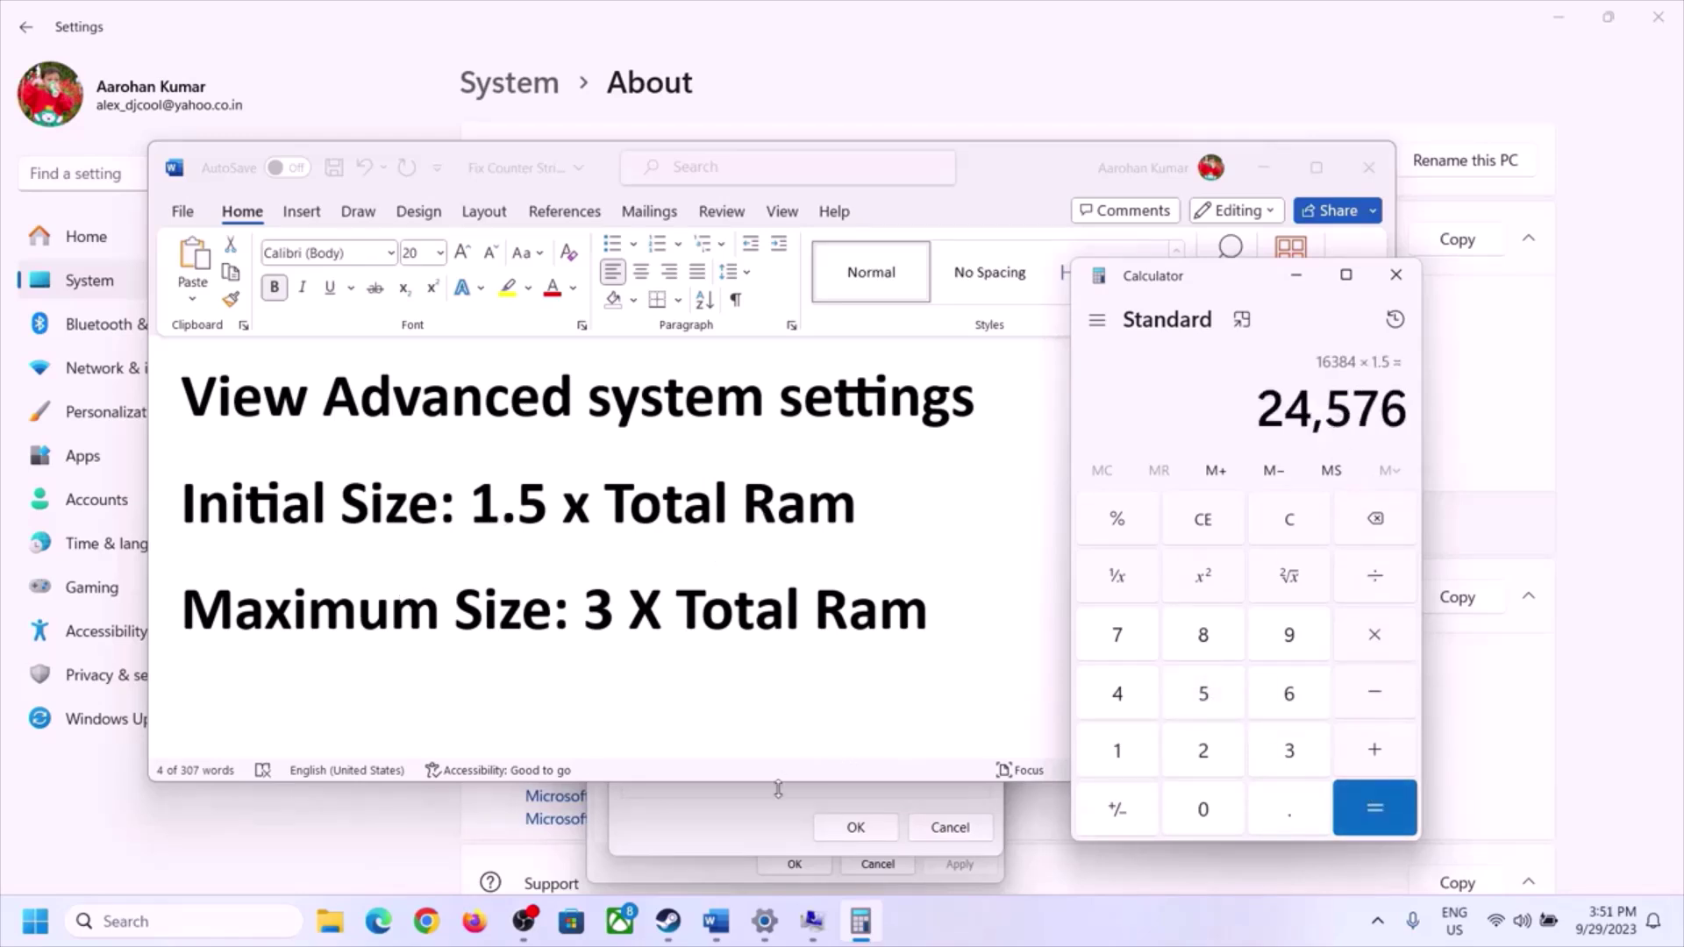
# Set the custom initial size to 24576 MB in the Virtual Memory dialog and move on to the maximum size field
pyautogui.click(751, 822)
pyautogui.click(796, 566)
pyautogui.write('24576')
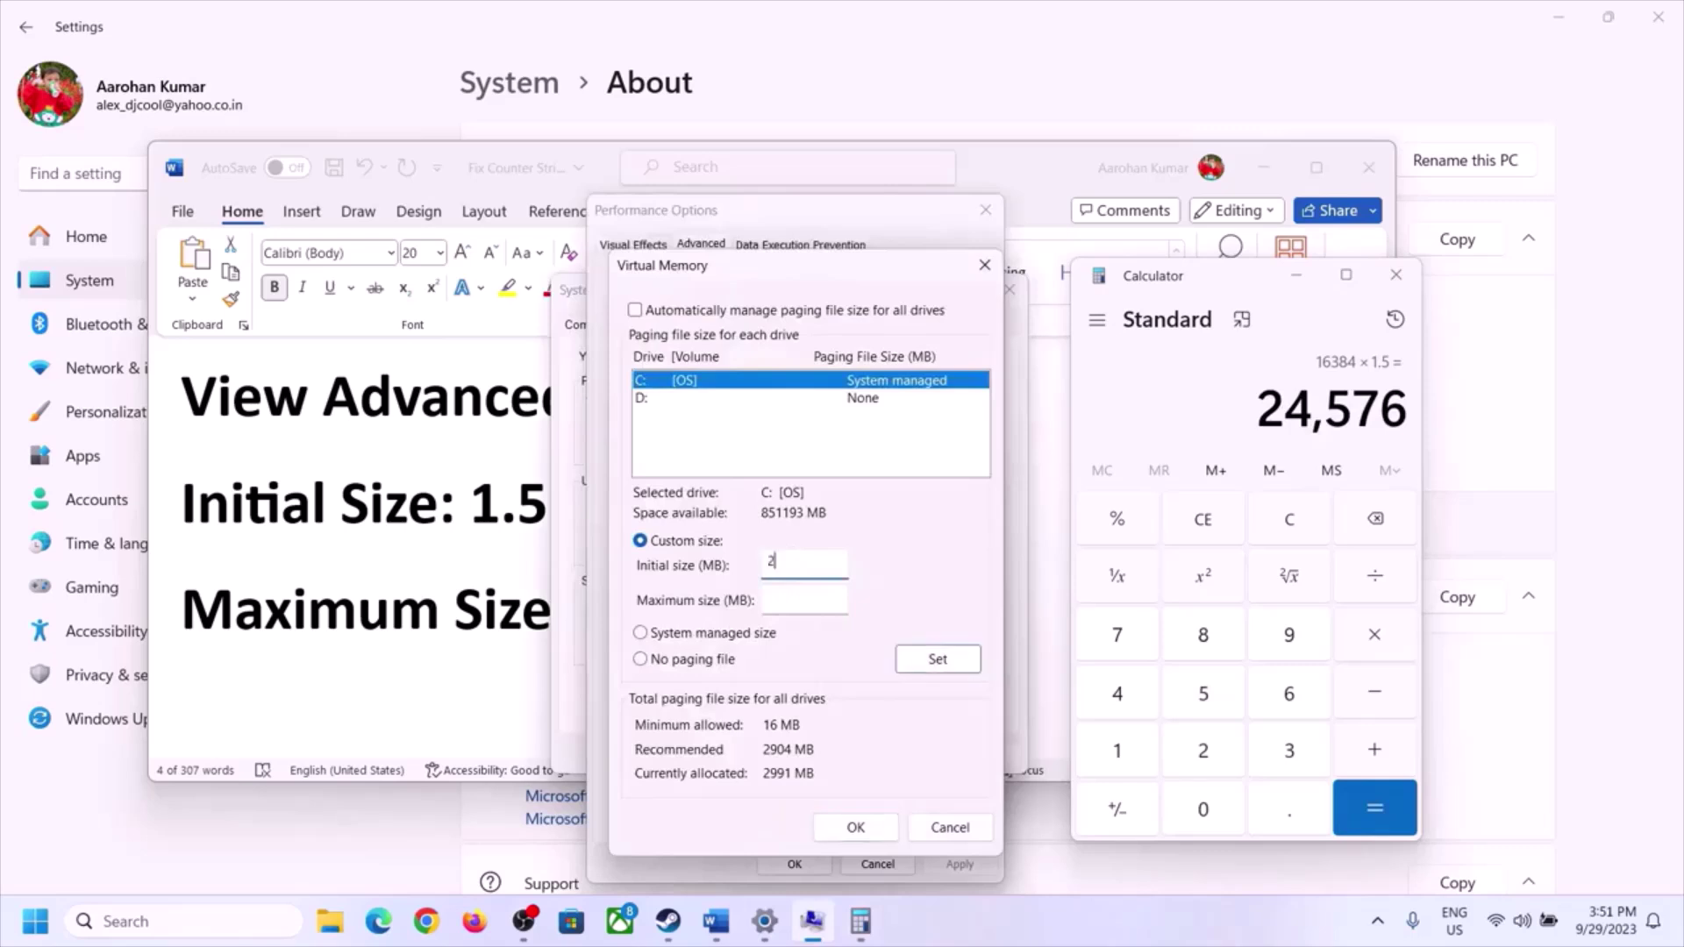
pyautogui.click(843, 599)
# Review the maximum size rule in Word, clear Calculator, and recheck the installed RAM in Settings before returning to Calculator
pyautogui.click(484, 623)
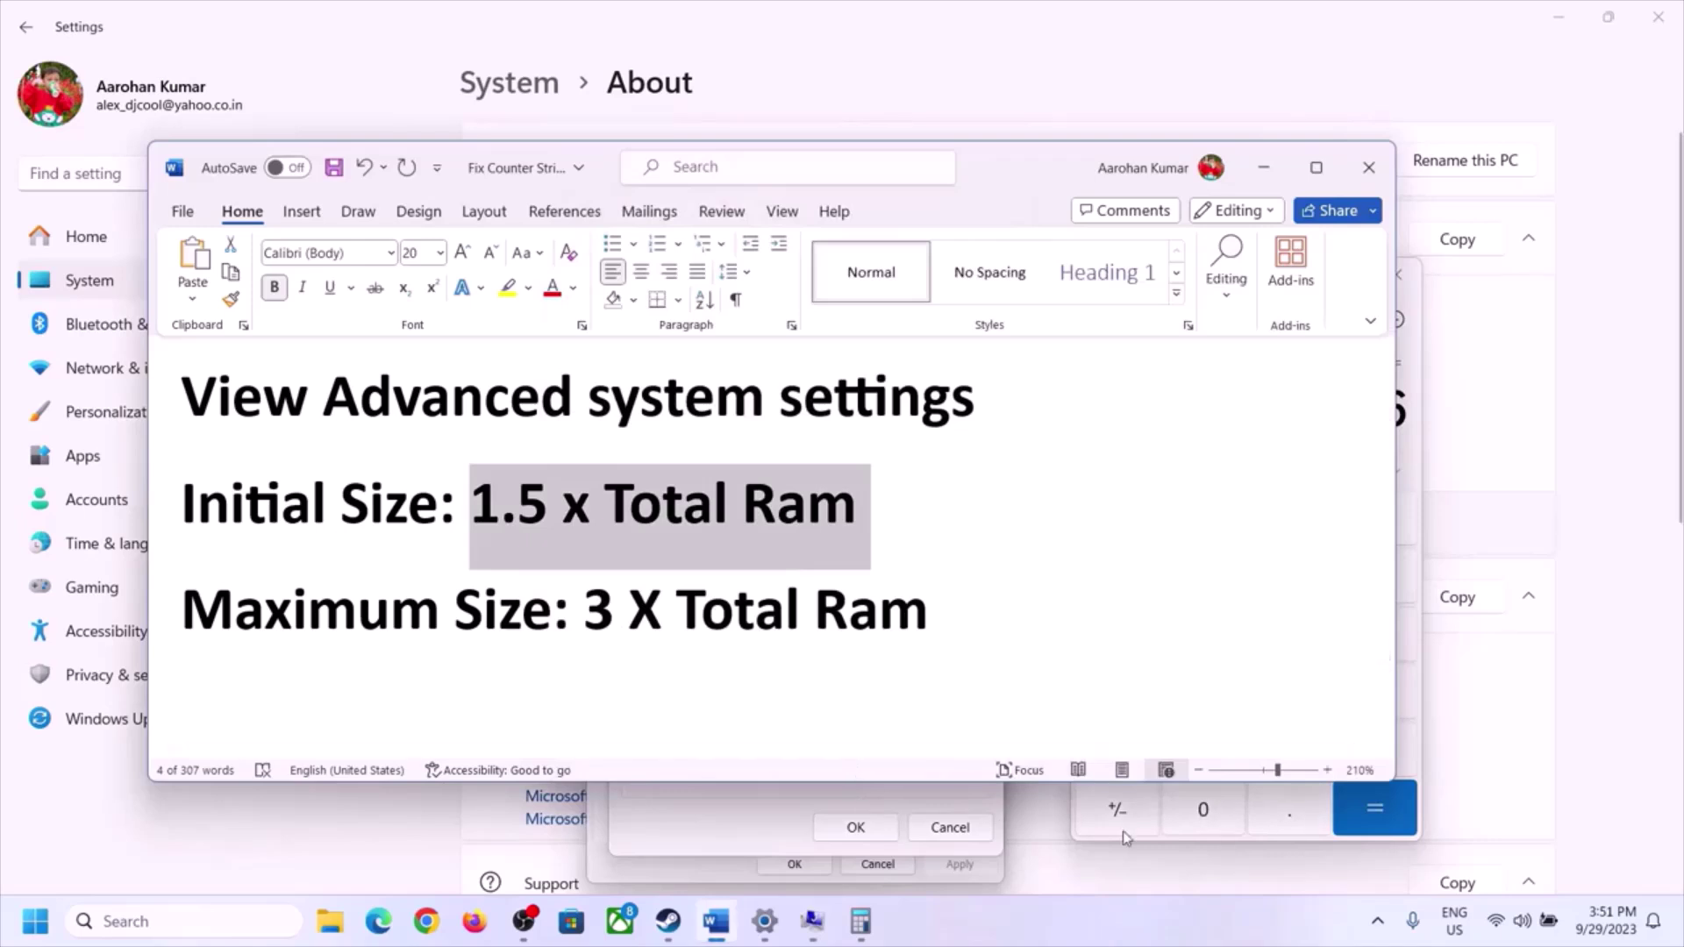
pyautogui.click(1418, 462)
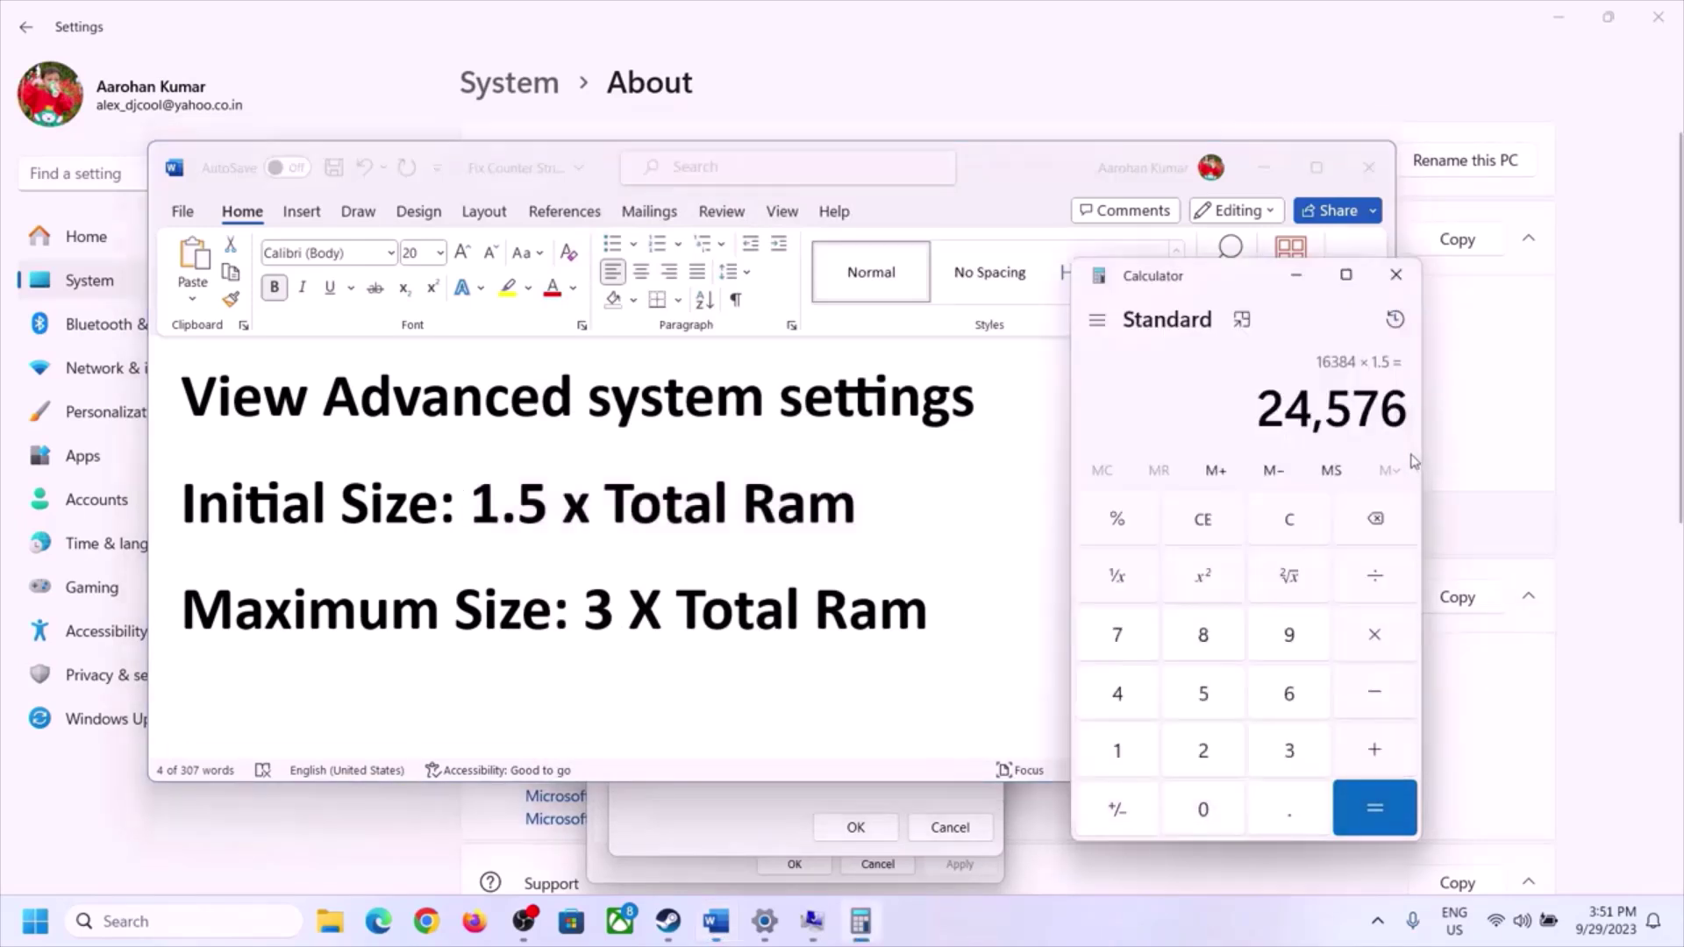
pyautogui.click(1304, 523)
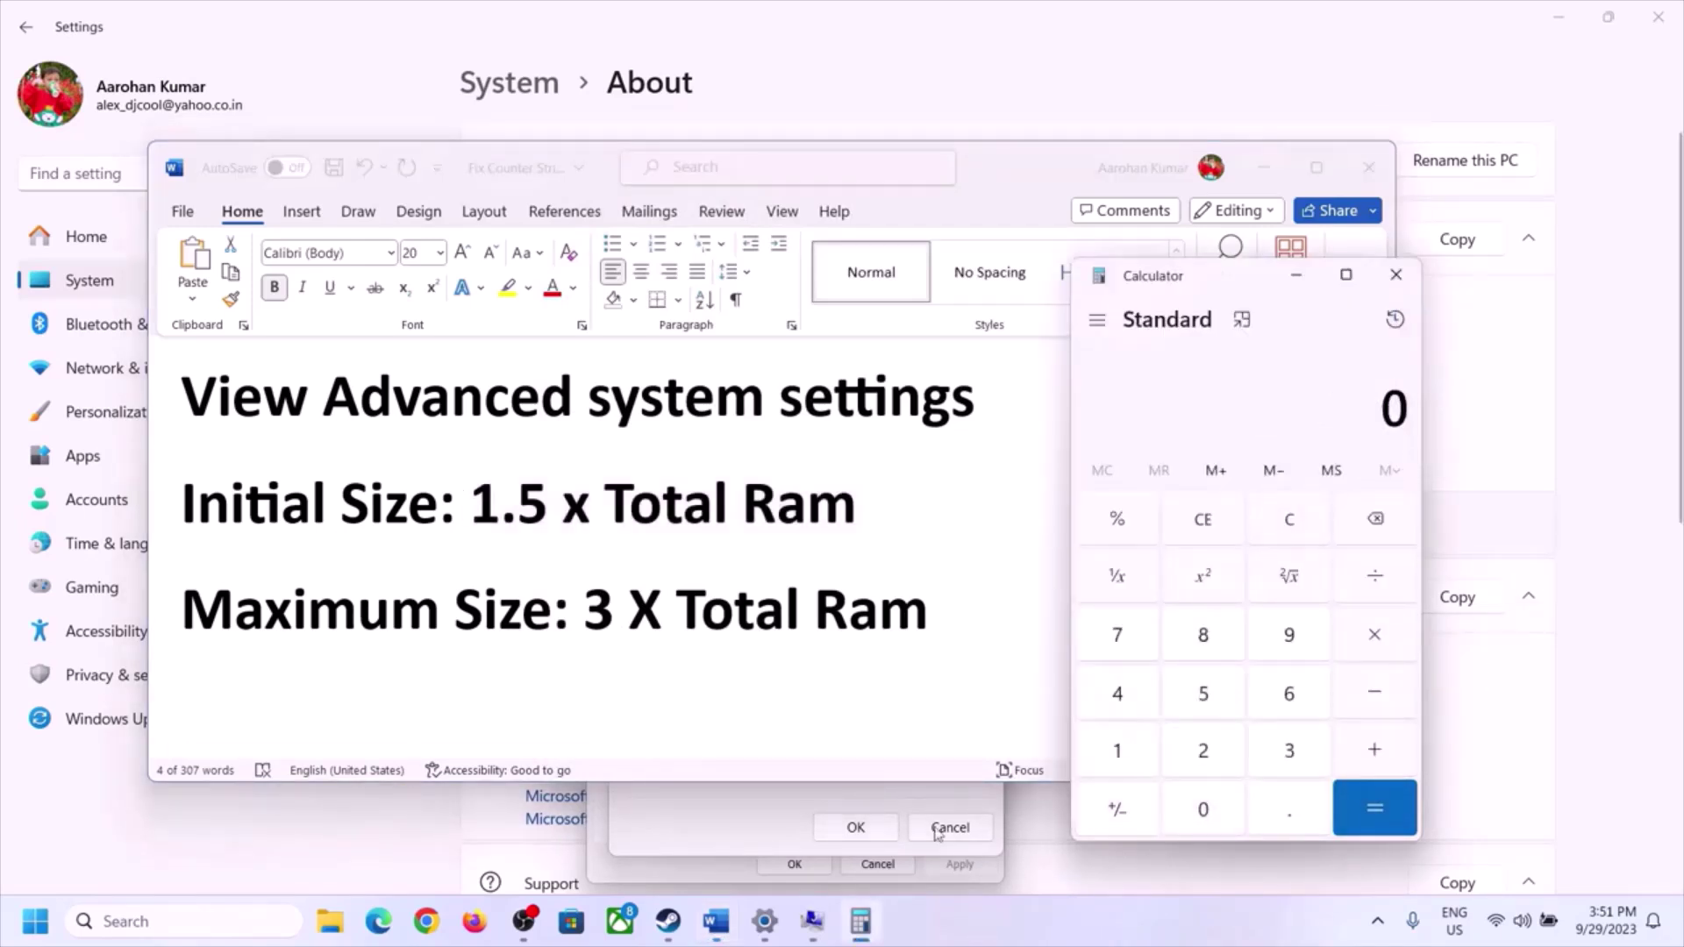
pyautogui.click(774, 921)
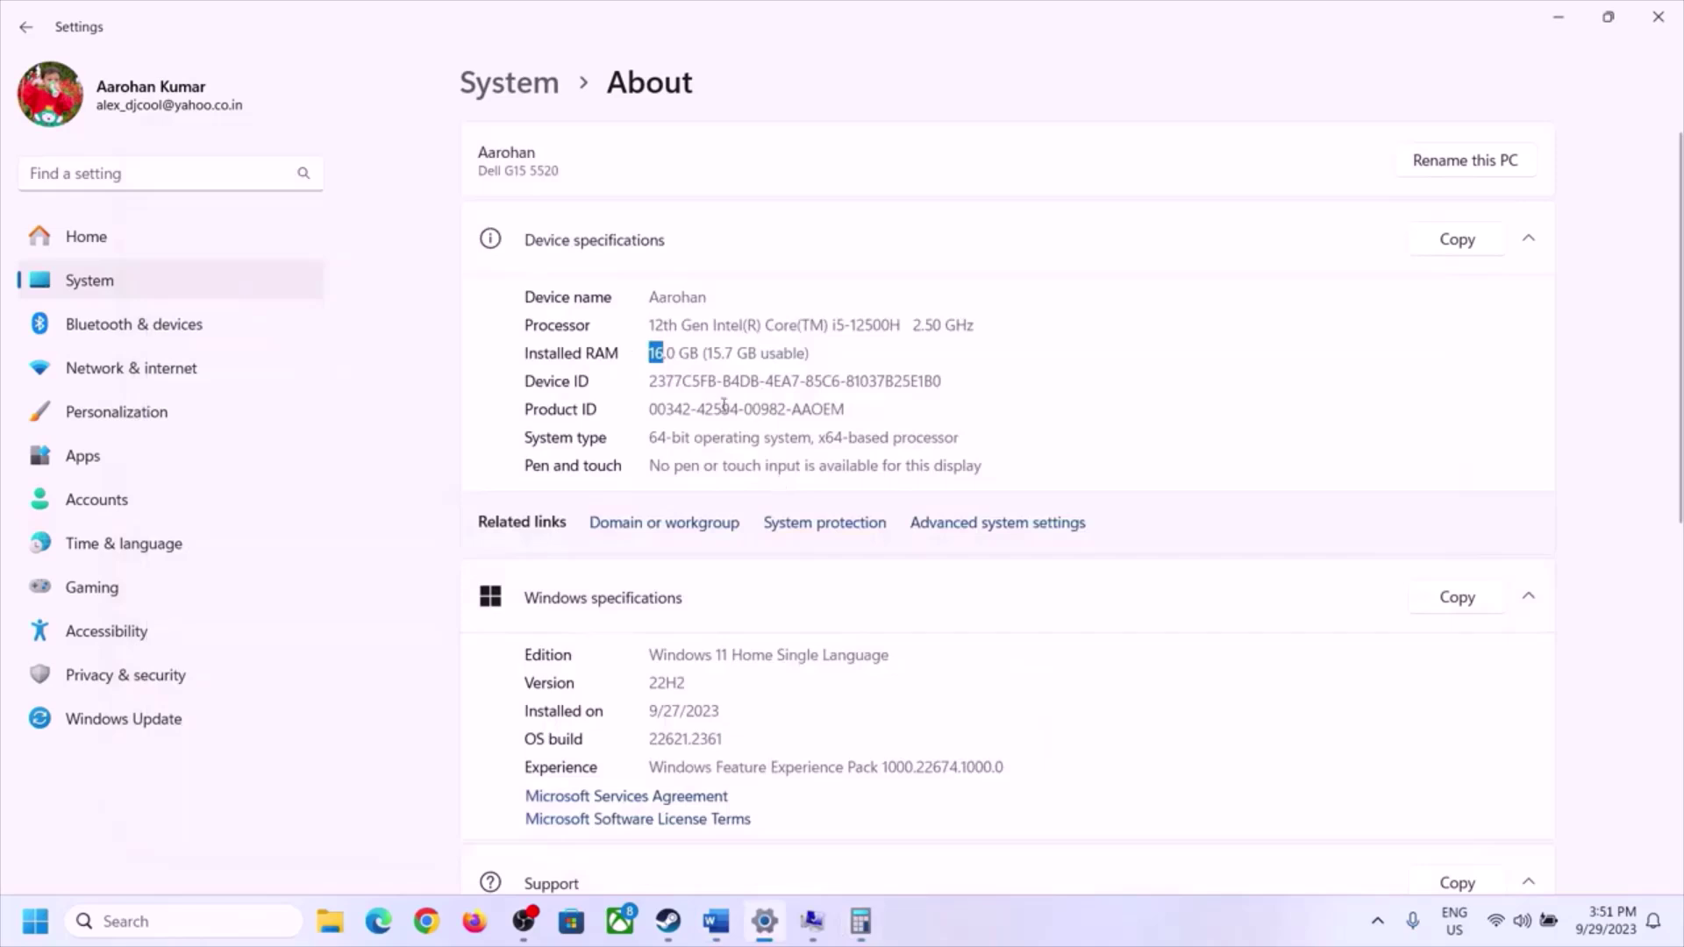
pyautogui.click(861, 921)
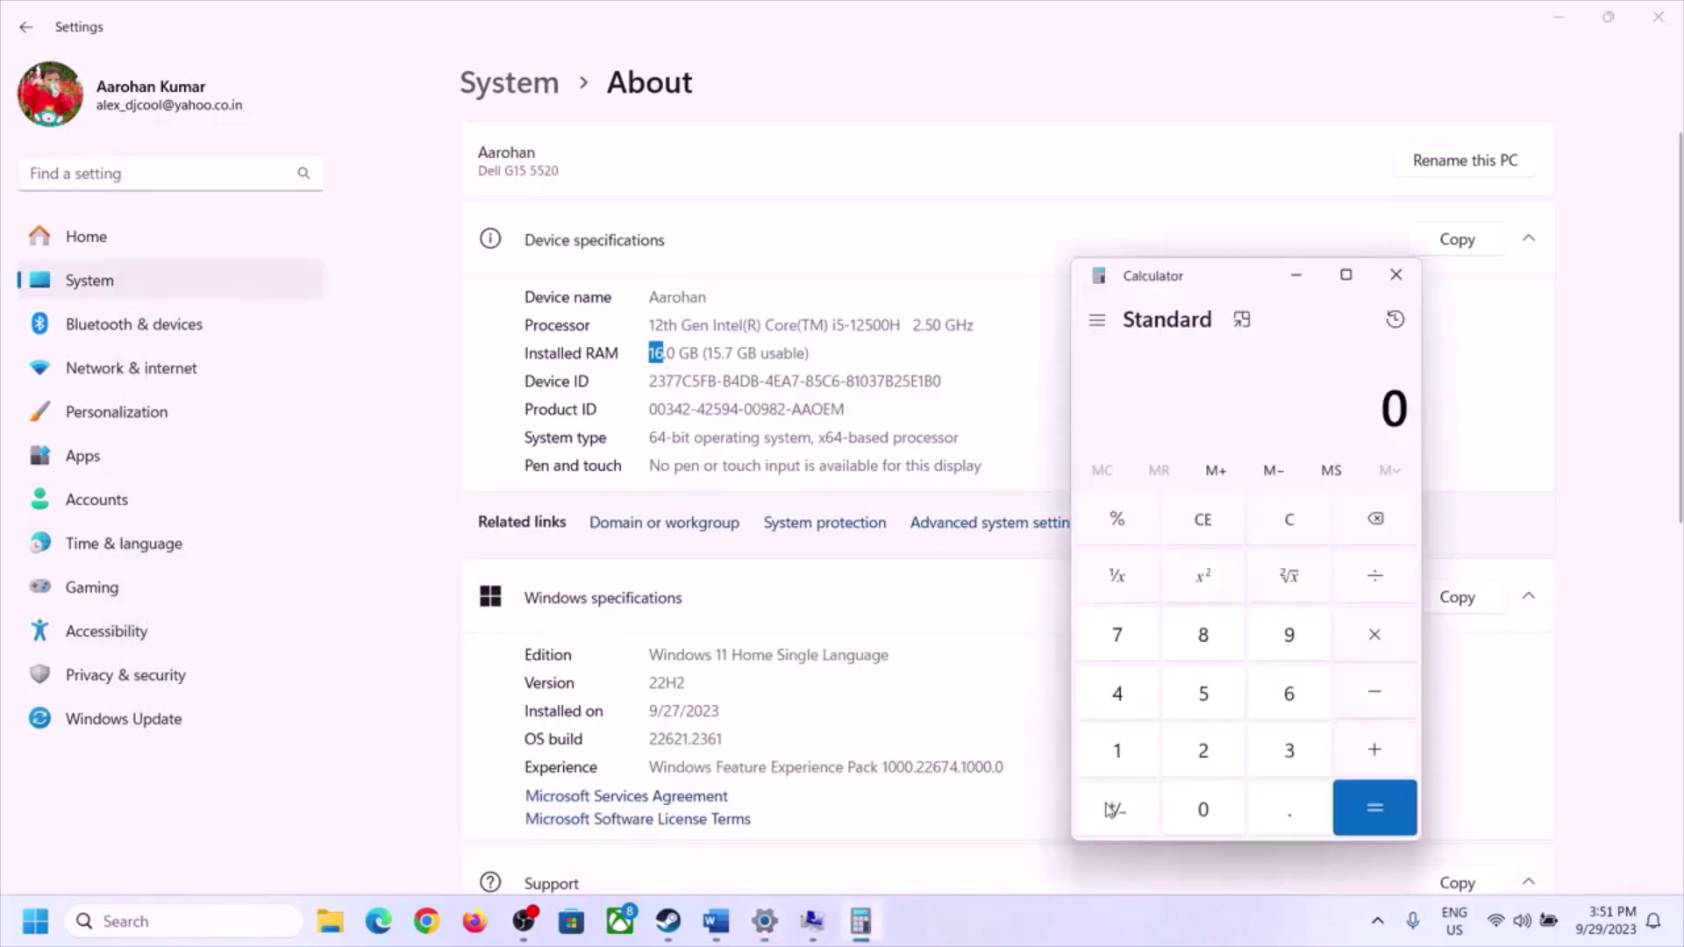
# Calculate 16 × 1024 again in Calculator as the basis for the maximum paging file size
pyautogui.click(1117, 750)
pyautogui.click(1288, 694)
pyautogui.click(1374, 635)
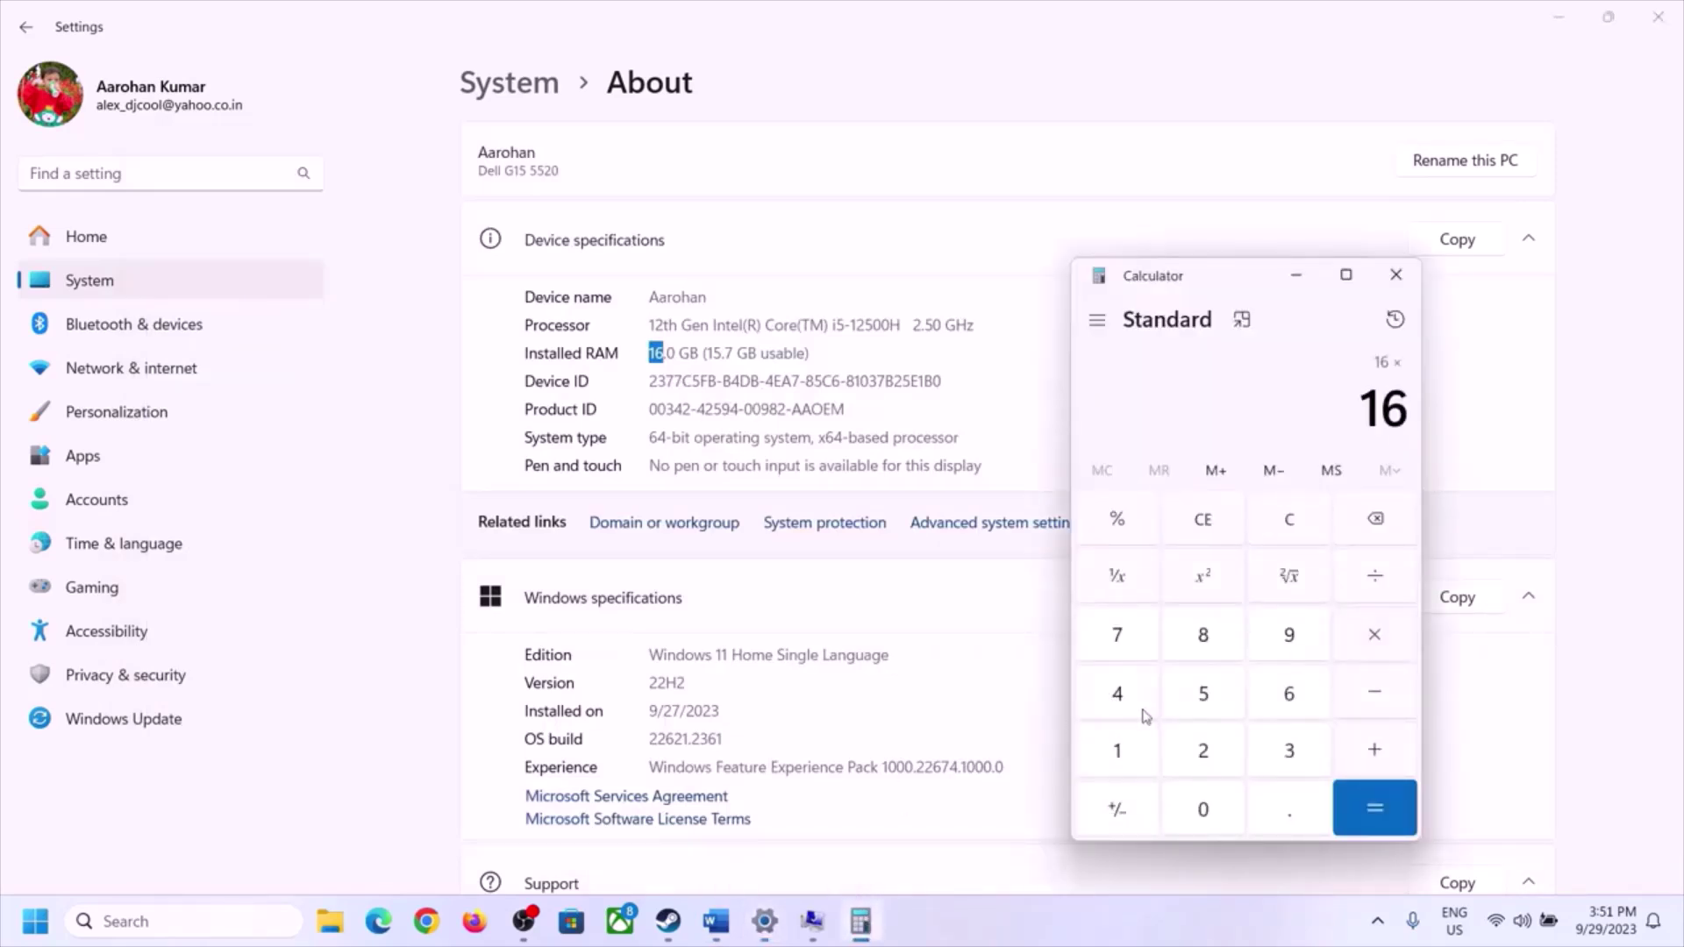
pyautogui.click(1118, 750)
pyautogui.click(1203, 808)
pyautogui.click(1203, 750)
pyautogui.click(1118, 693)
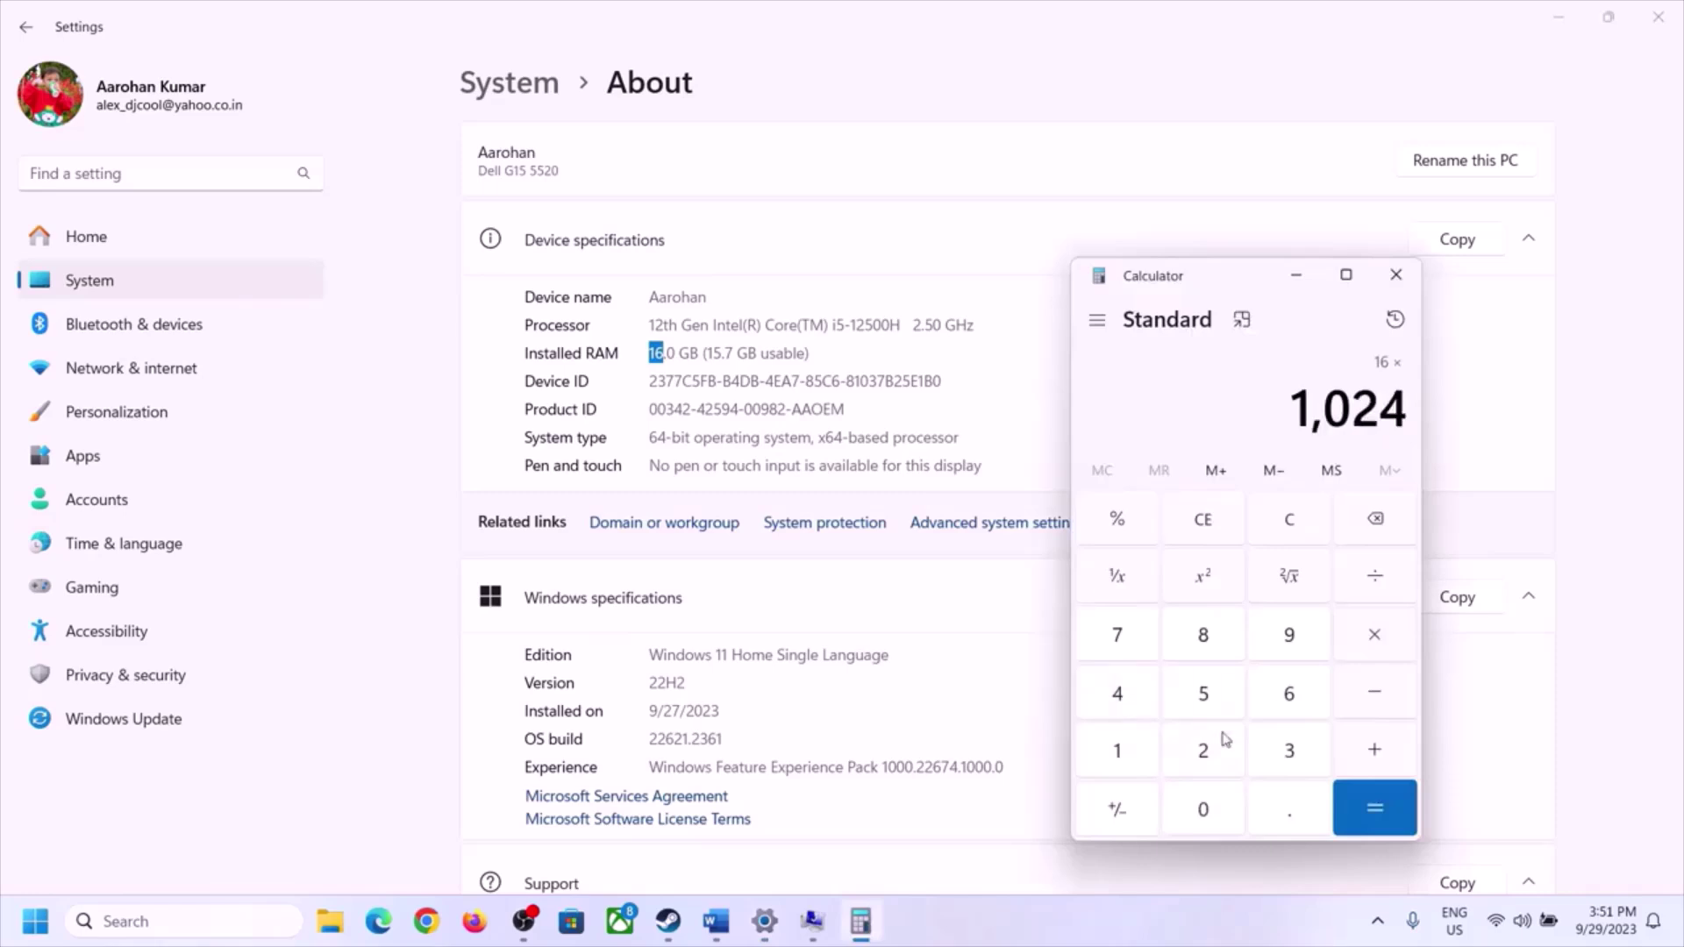
pyautogui.click(1371, 816)
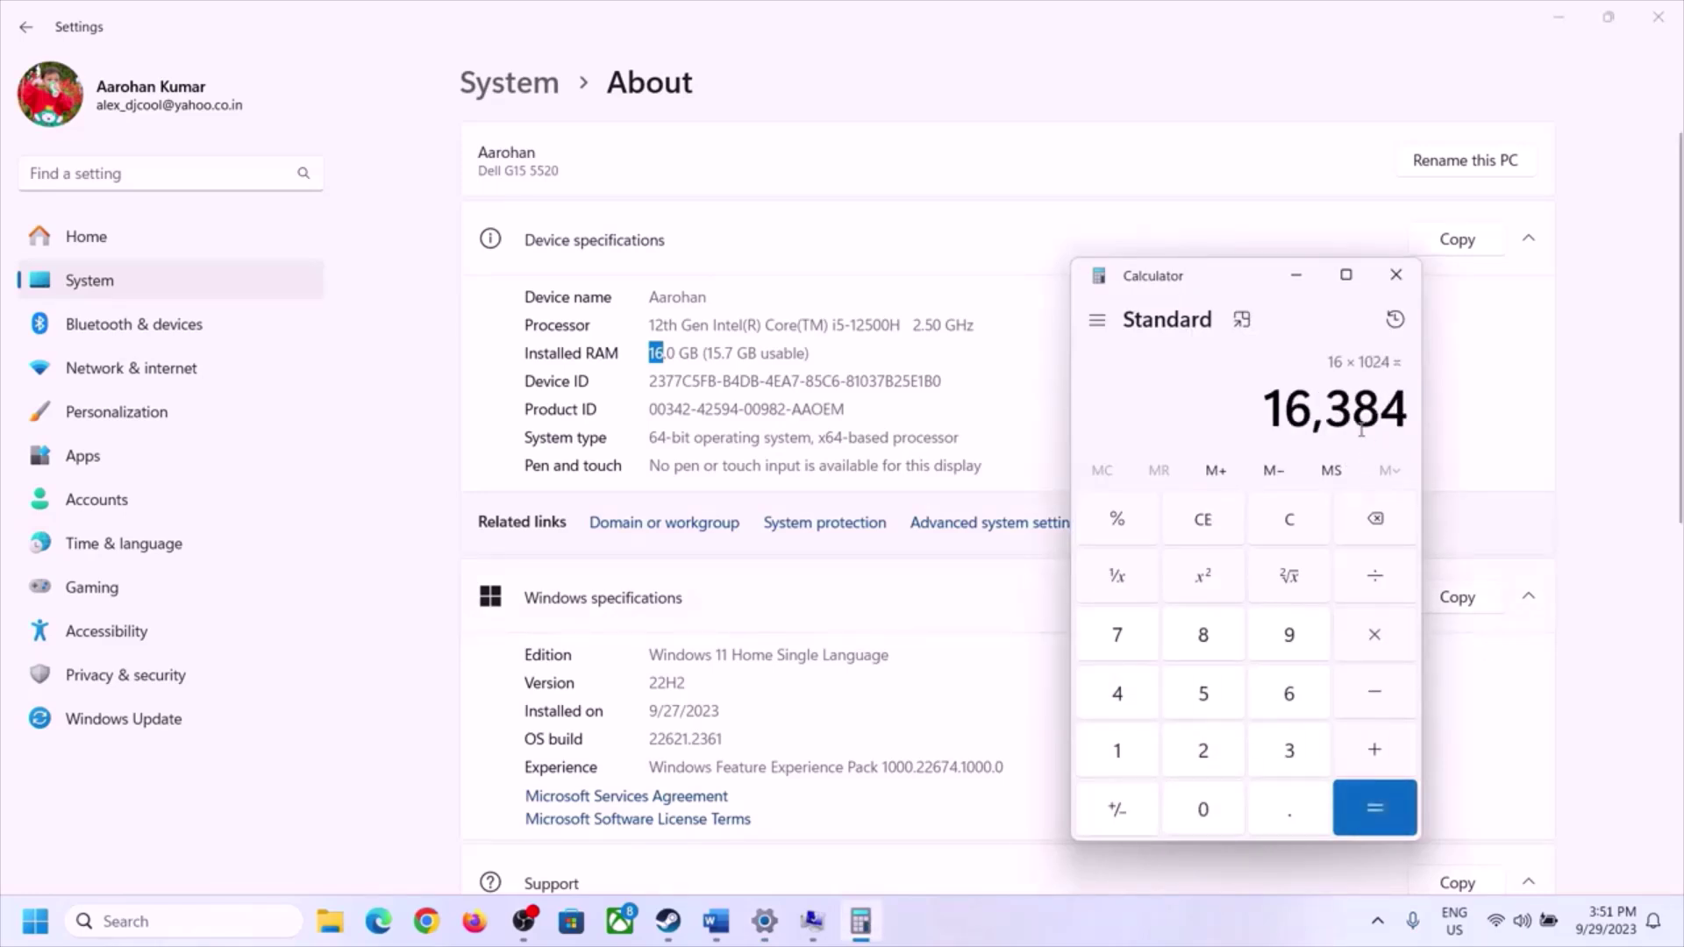
# Consult the maximum size rule in Word and multiply the RAM figure by 3 in Calculator
pyautogui.click(716, 921)
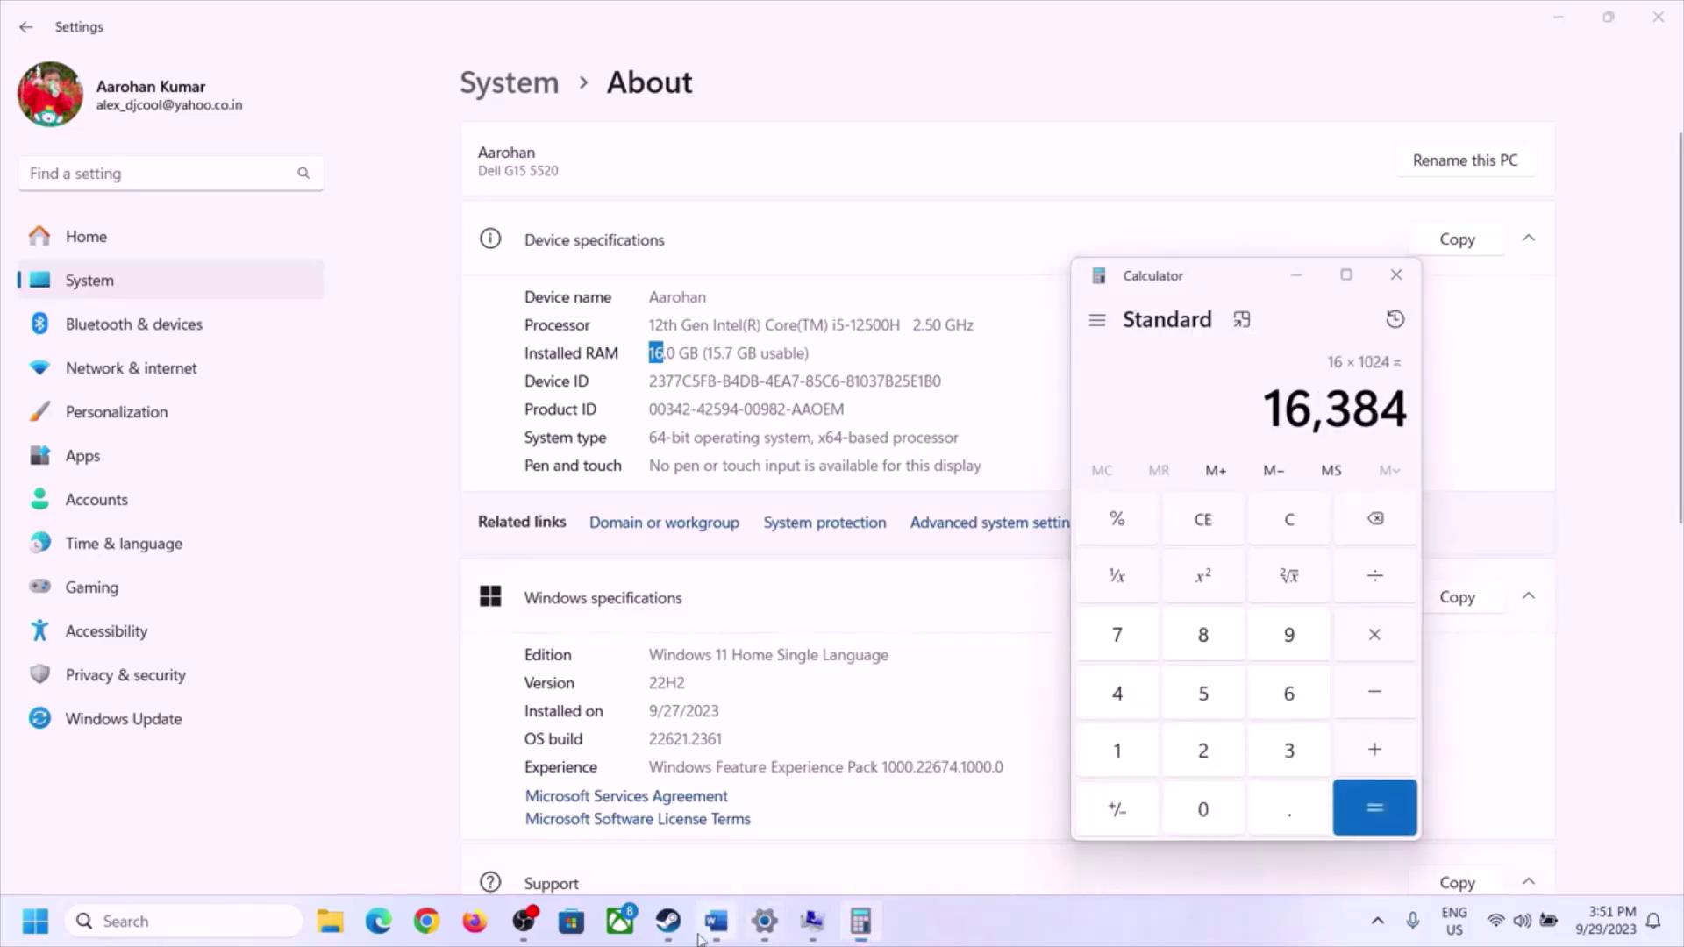
pyautogui.click(861, 922)
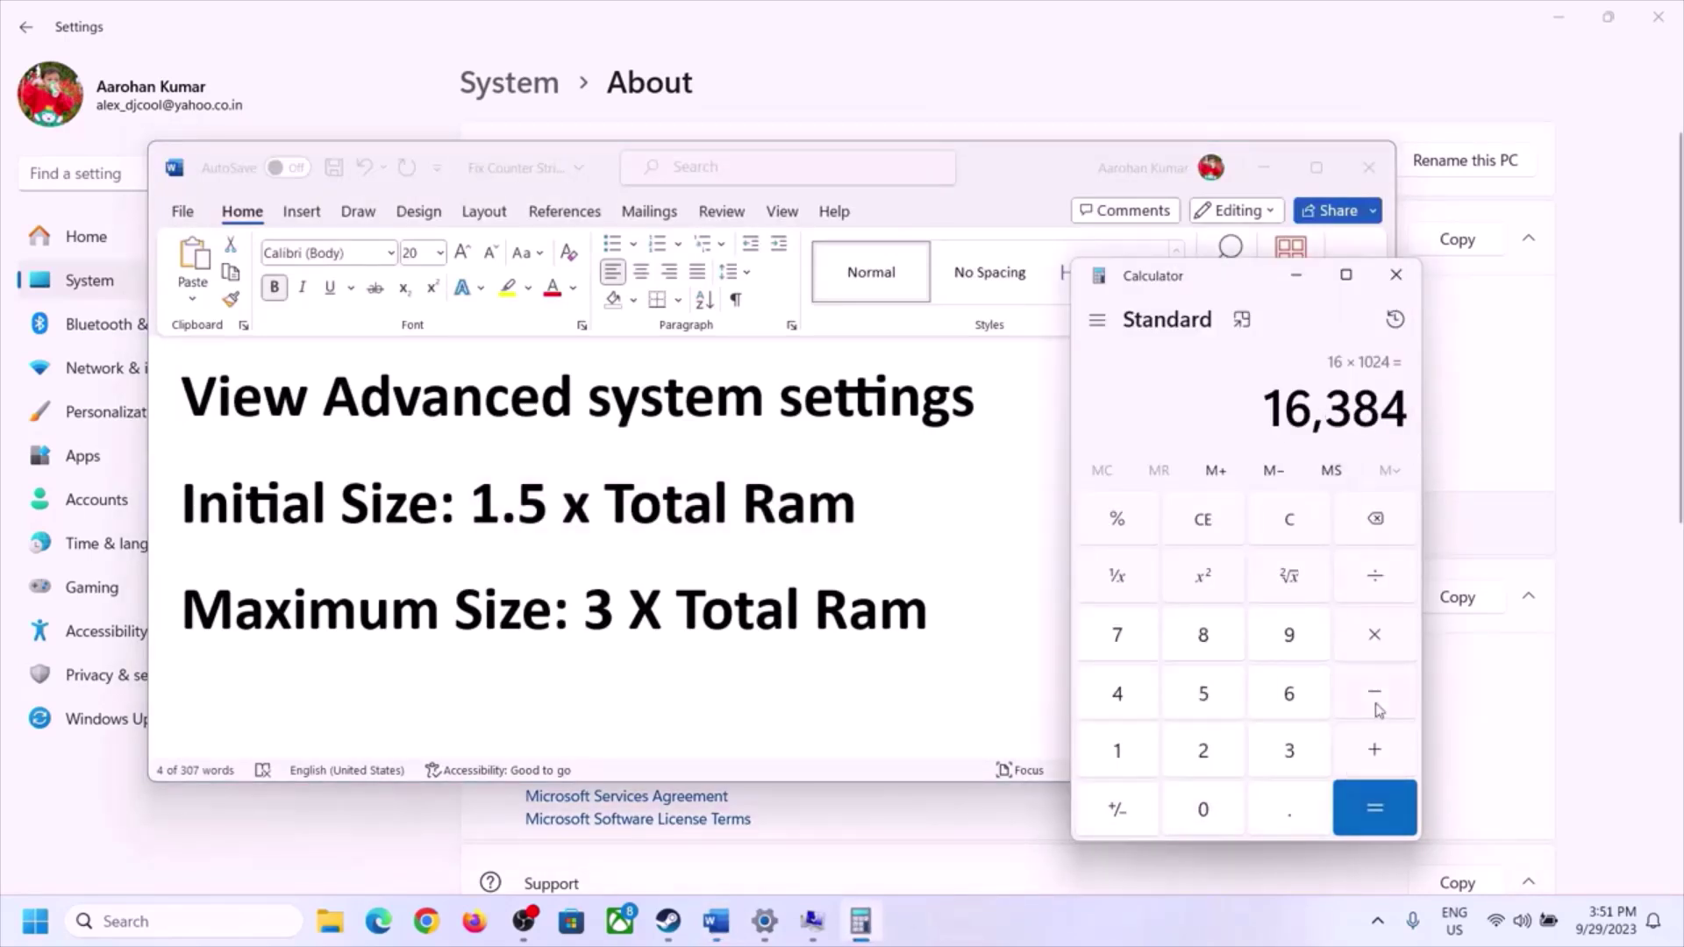
pyautogui.click(1375, 634)
pyautogui.click(1288, 750)
pyautogui.click(1379, 800)
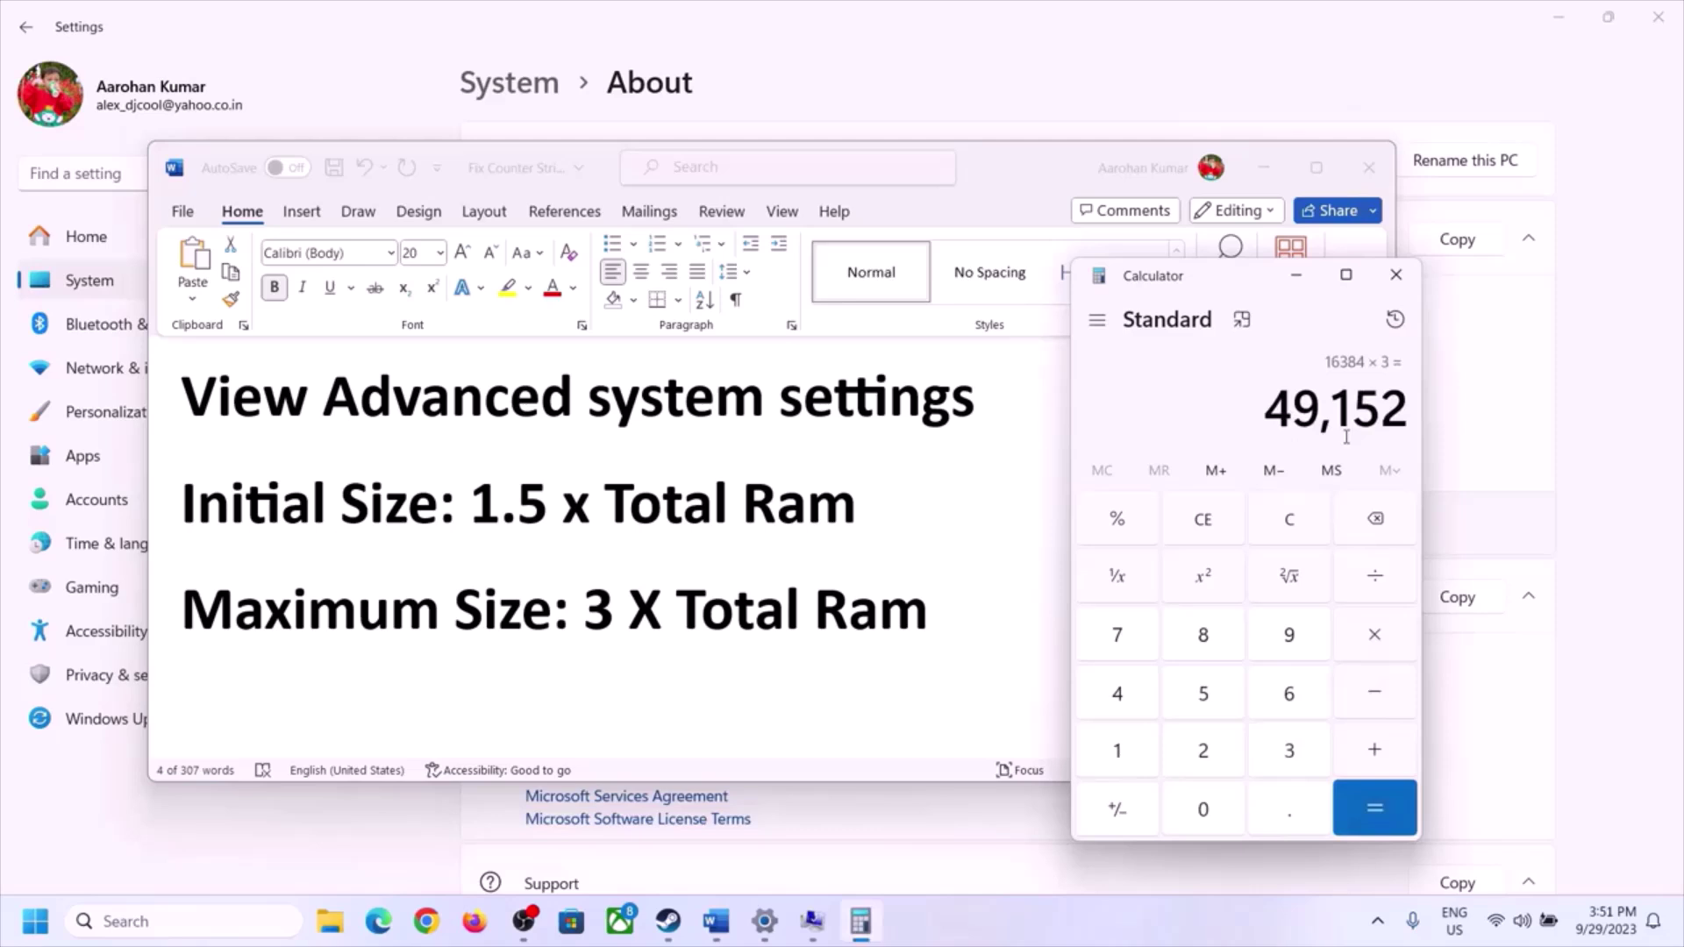
# Set the C: drive's custom maximum paging file size to 49152 MB and apply the virtual memory settings
pyautogui.click(814, 930)
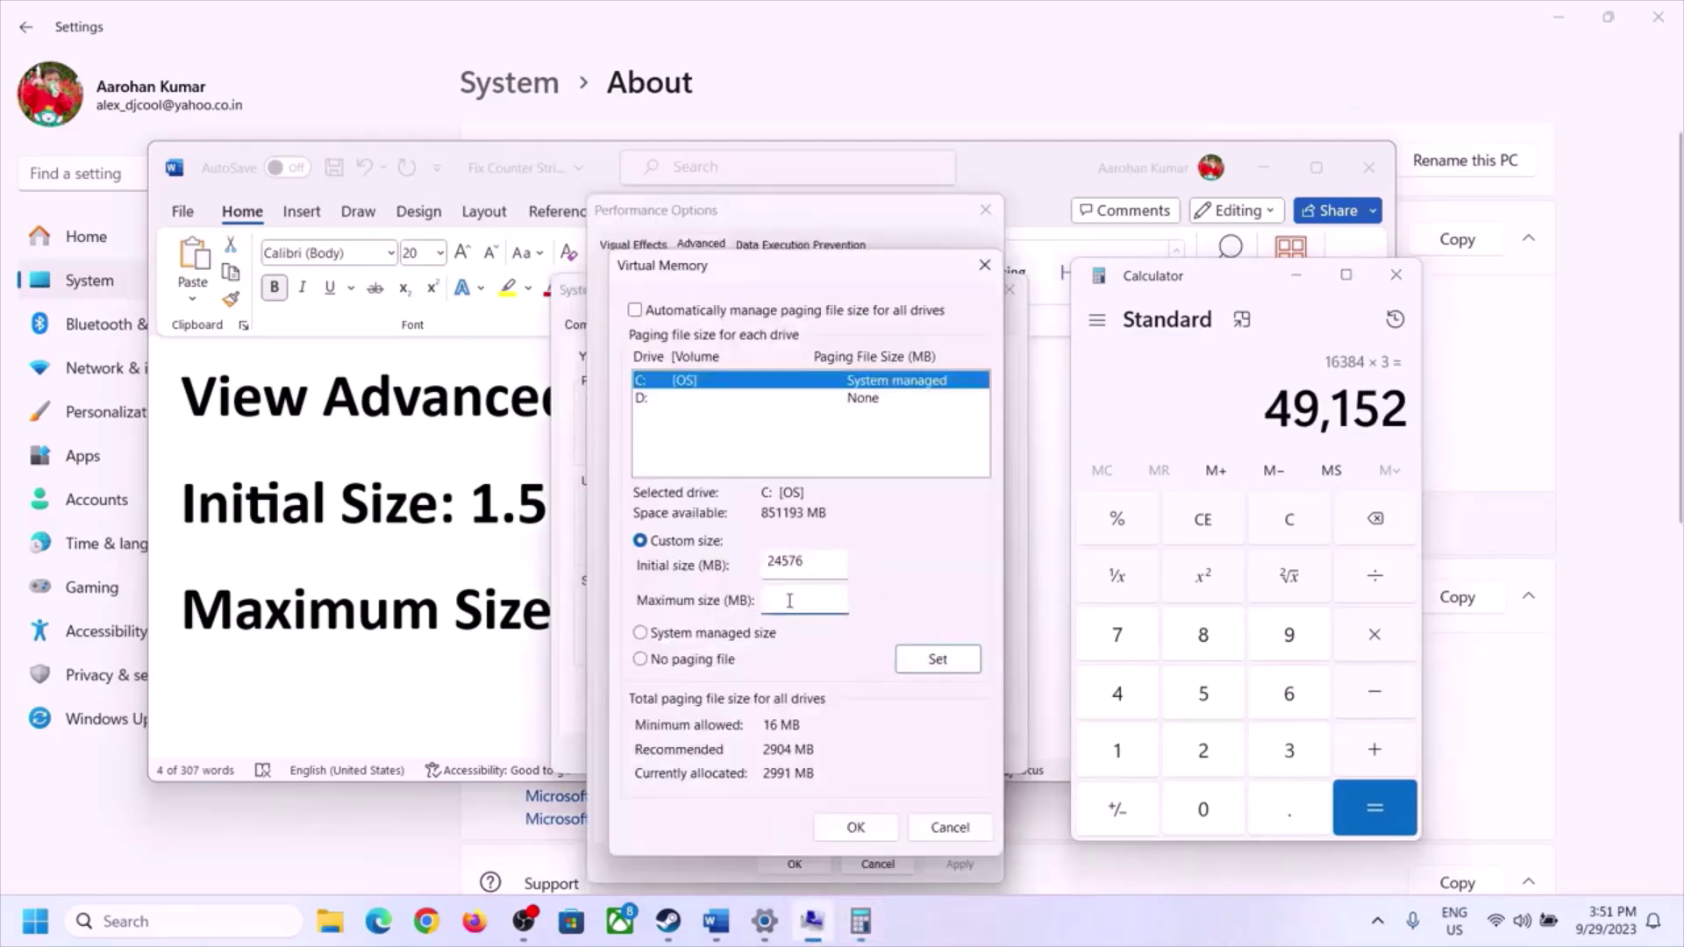
pyautogui.write('49152')
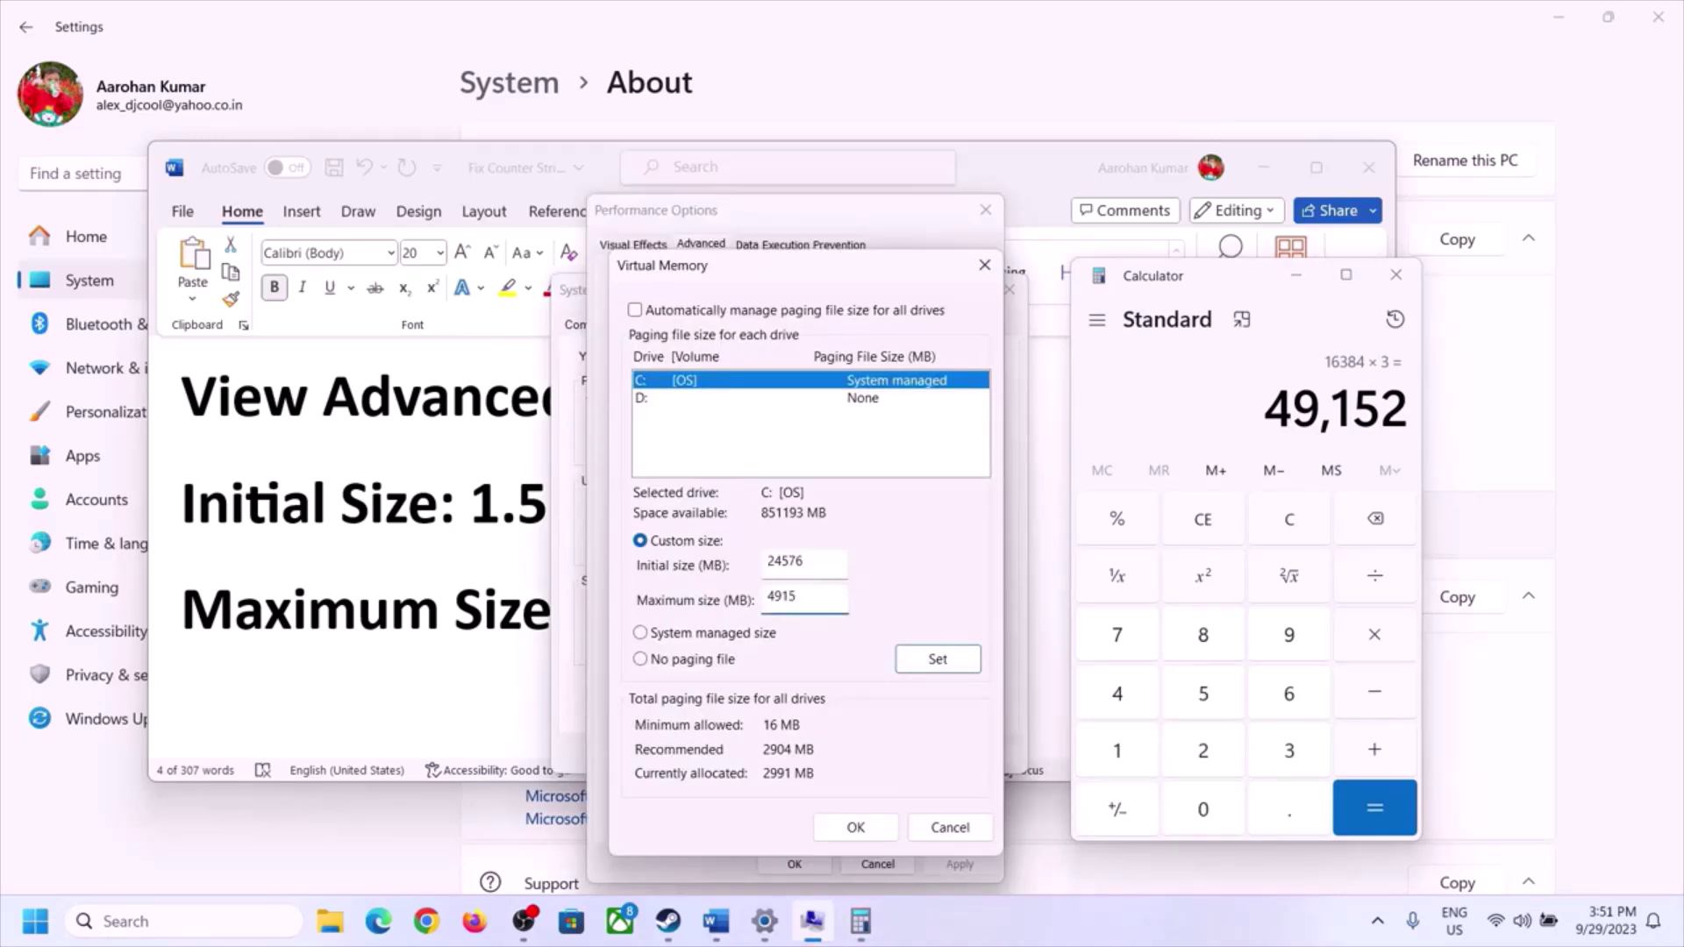
pyautogui.click(938, 660)
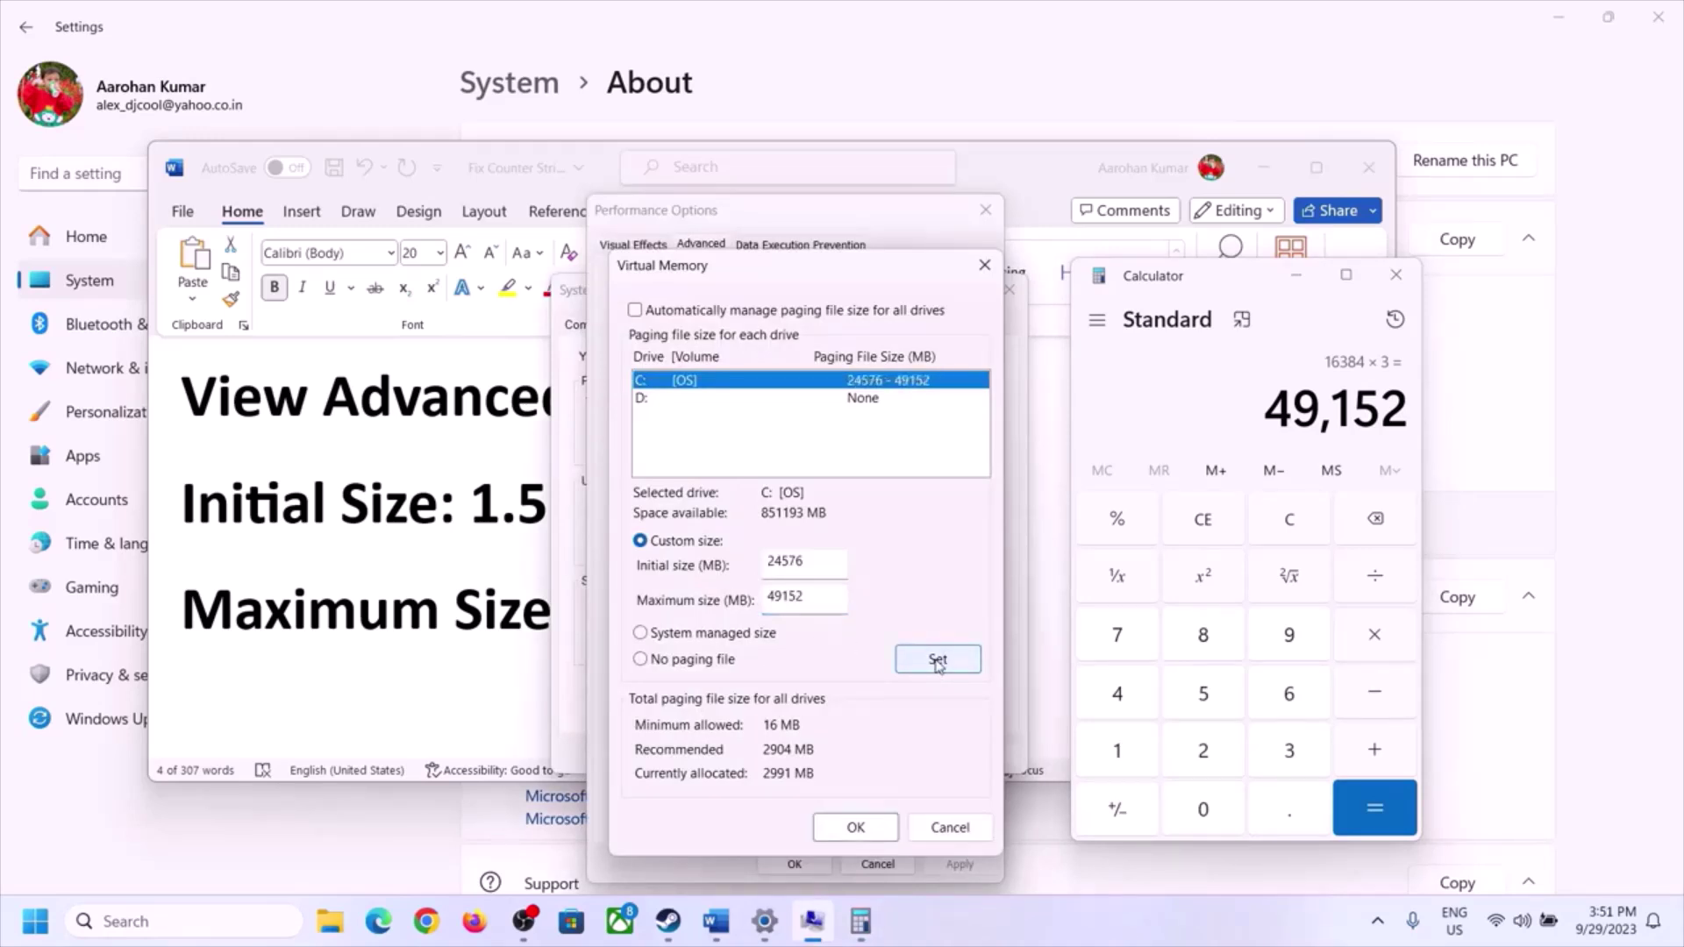
pyautogui.click(855, 828)
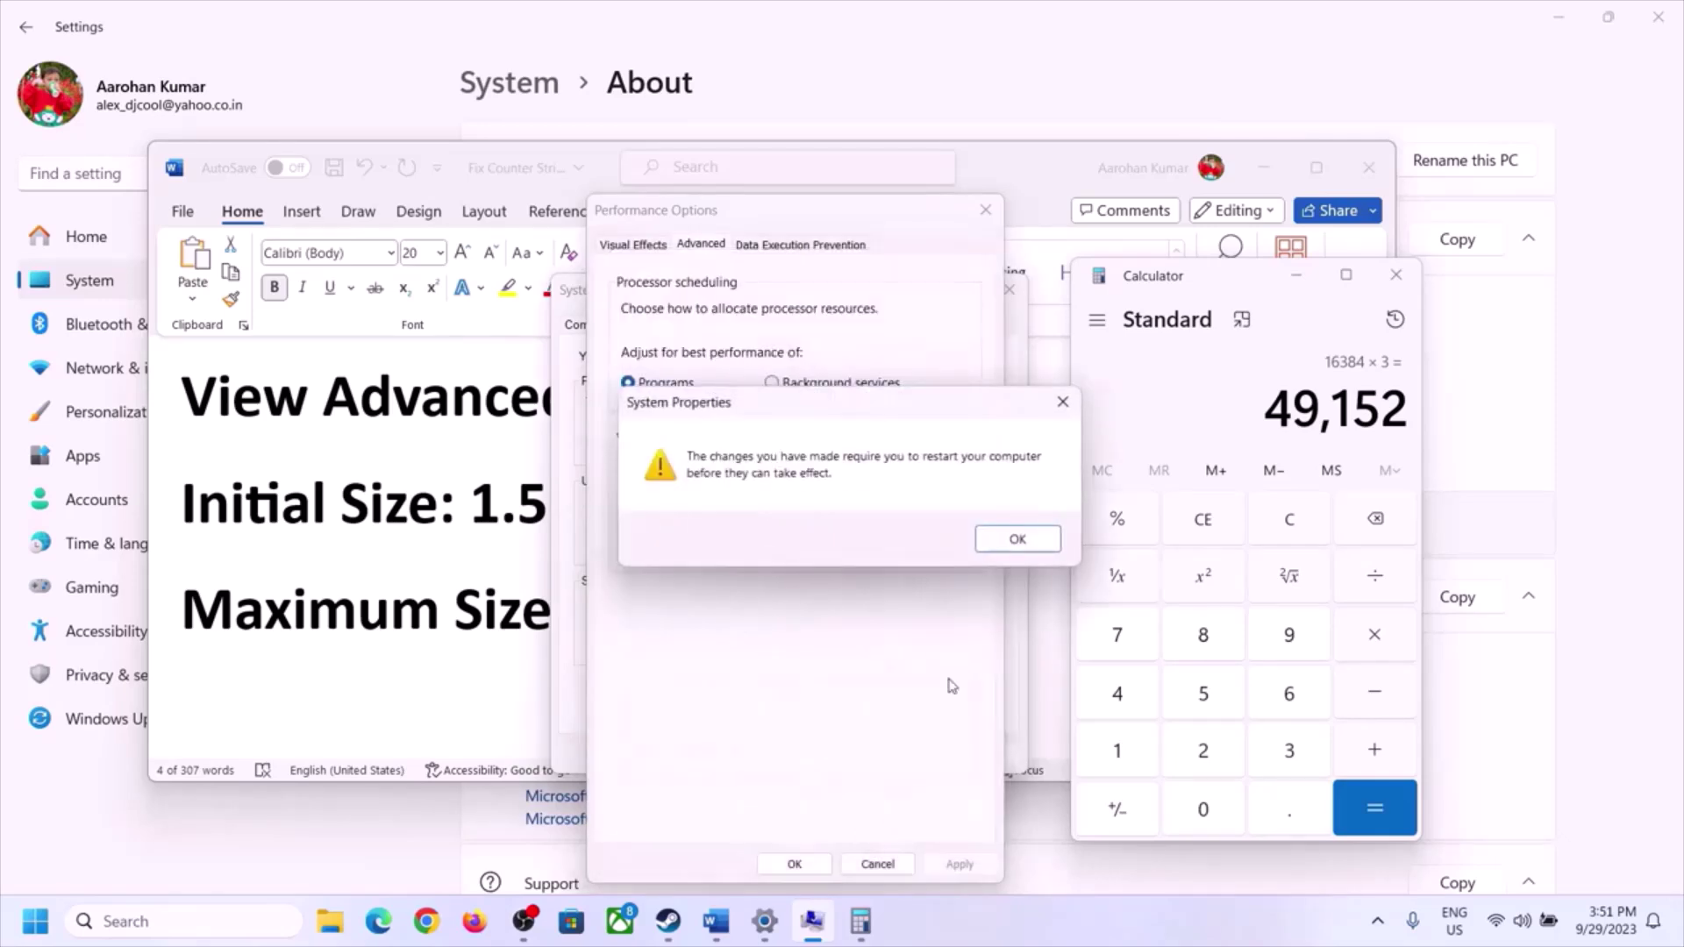
# Acknowledge the restart notice and close the remaining performance and system dialogs without restarting the computer
pyautogui.click(1044, 539)
pyautogui.click(815, 867)
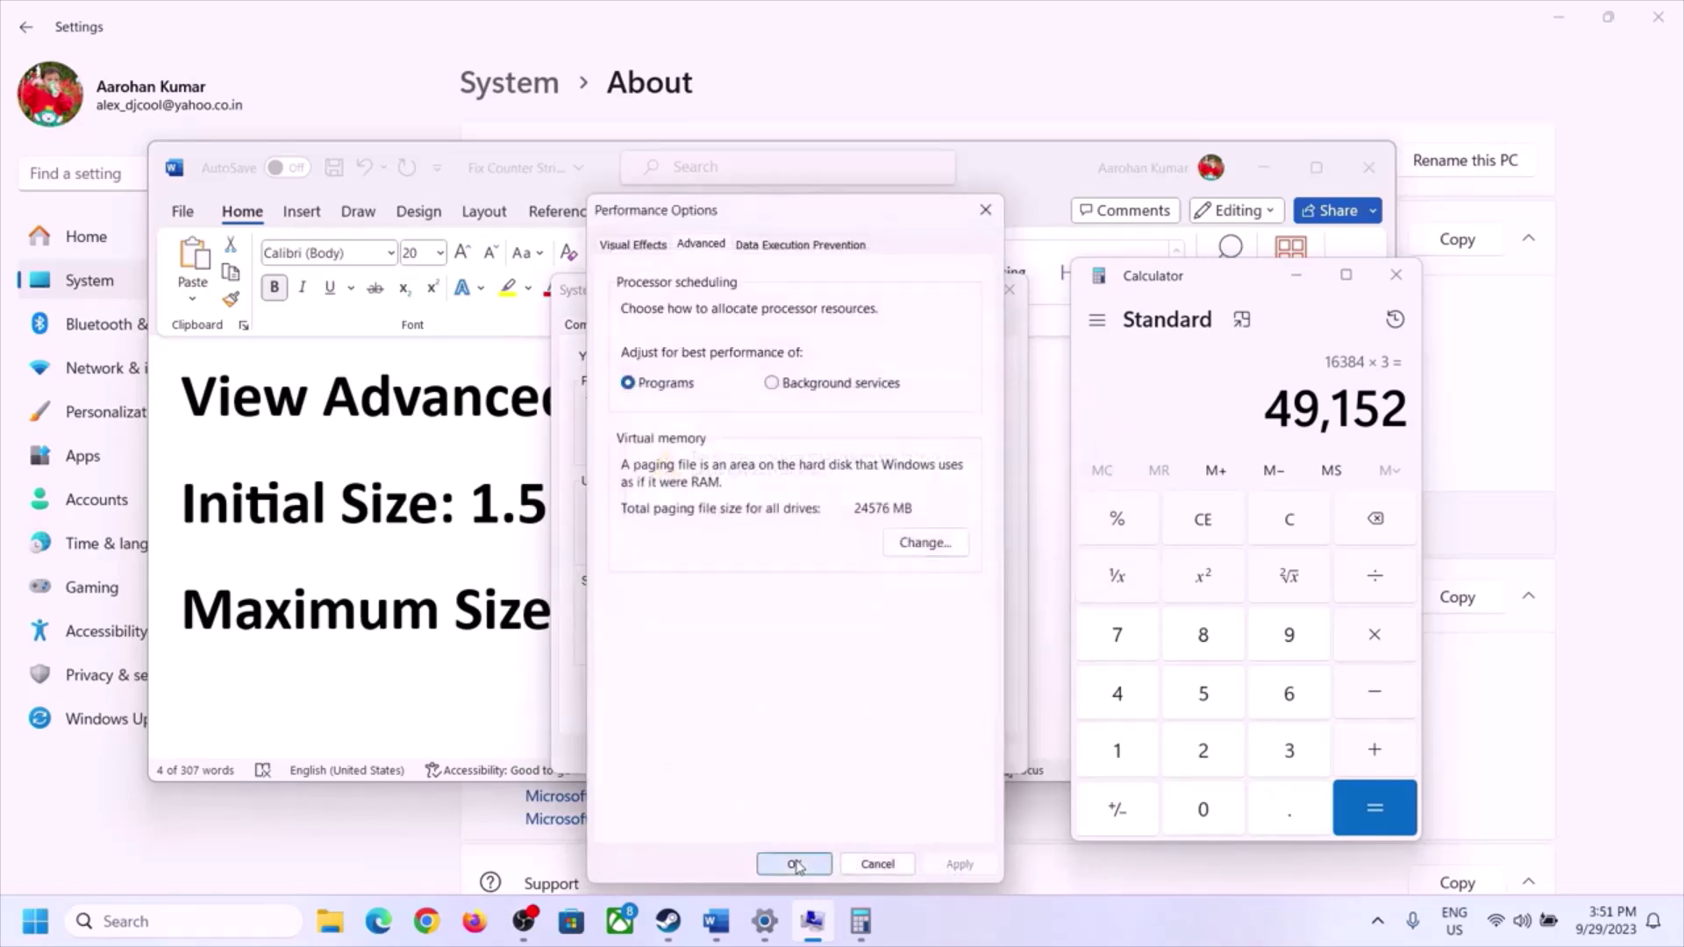
pyautogui.click(796, 752)
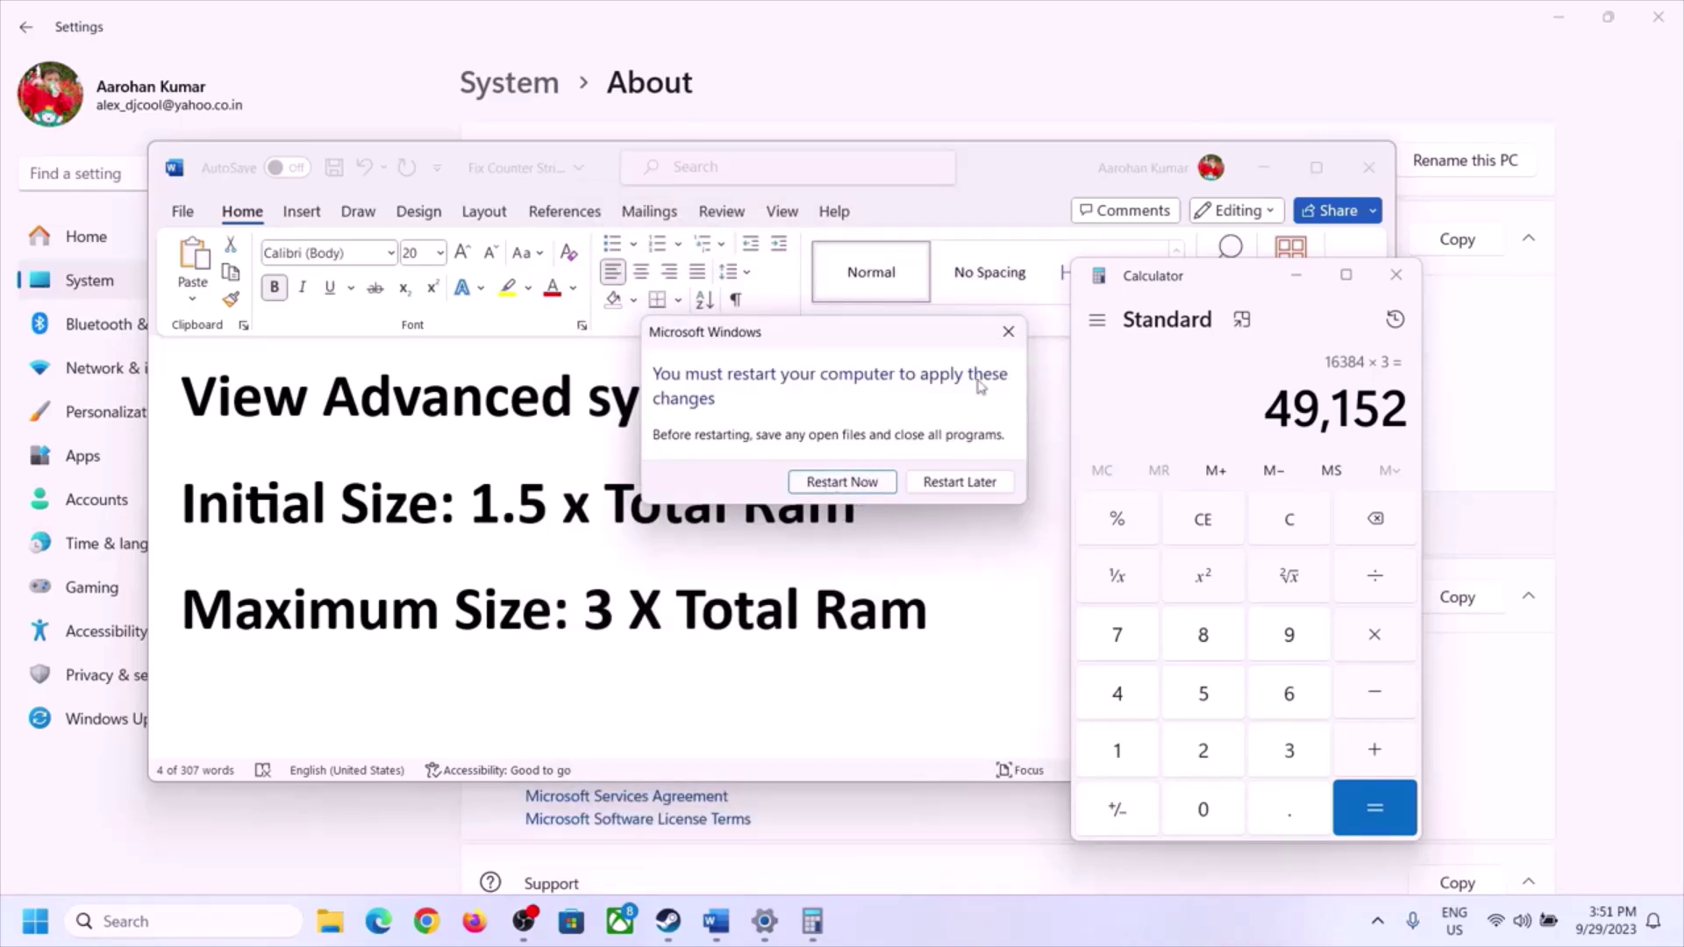
pyautogui.click(1009, 331)
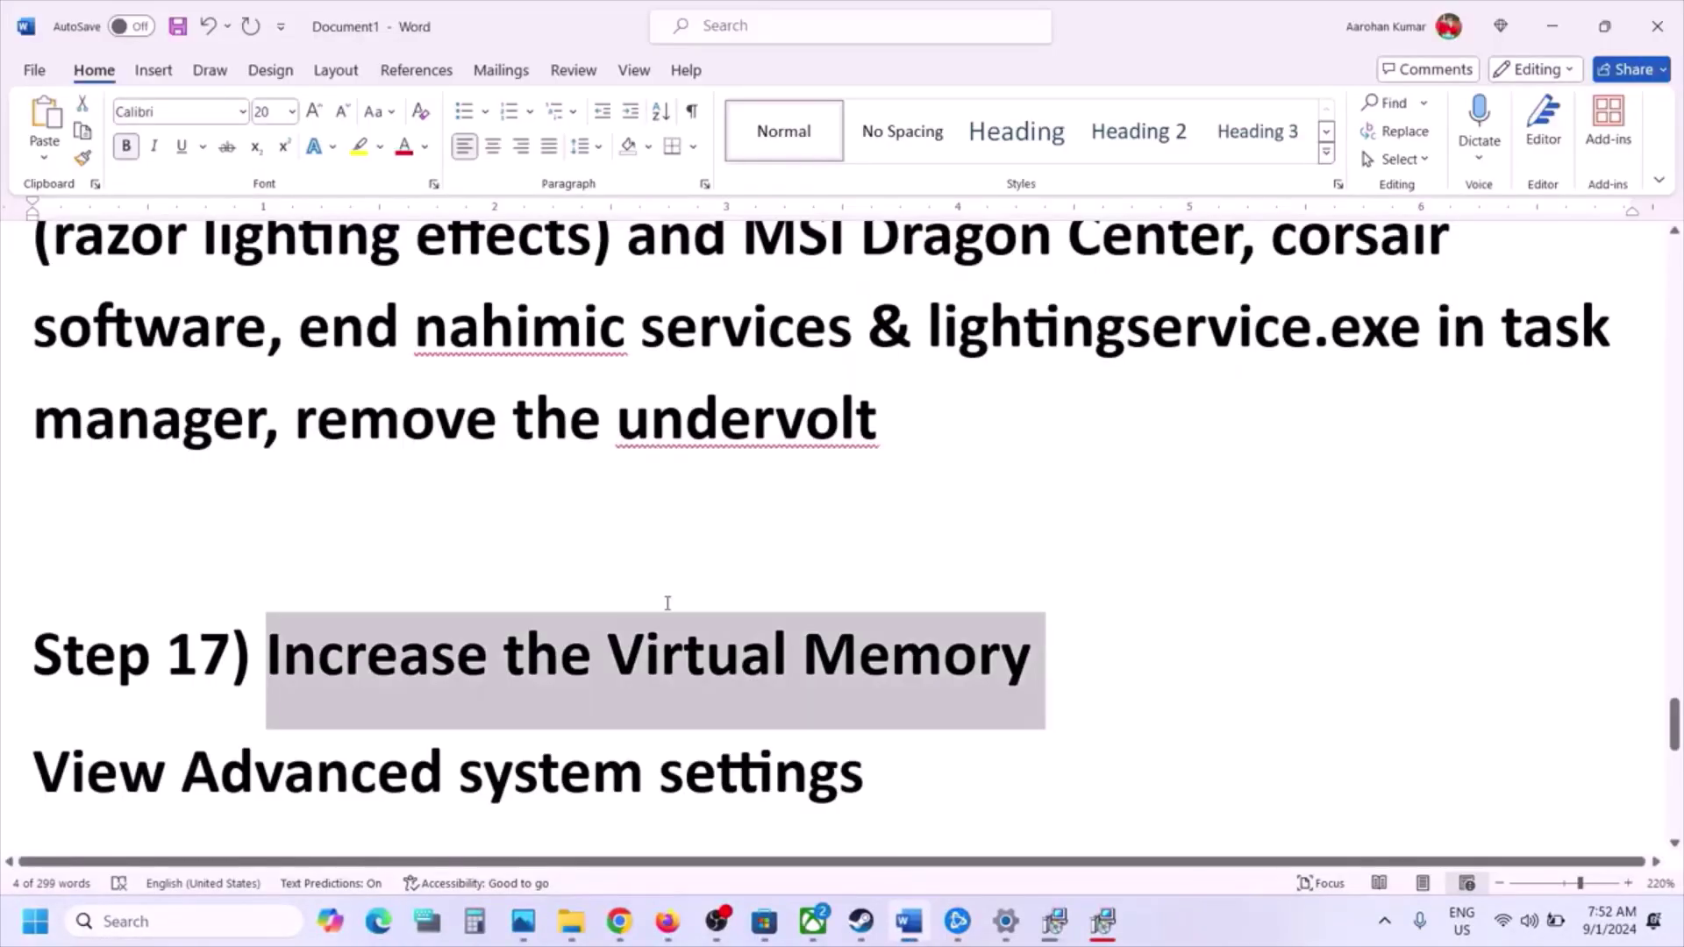
# Highlight the Step 18 instruction to update the system BIOS in Word and check the laptop's battery charge
pyautogui.scroll(-5, 667, 603)
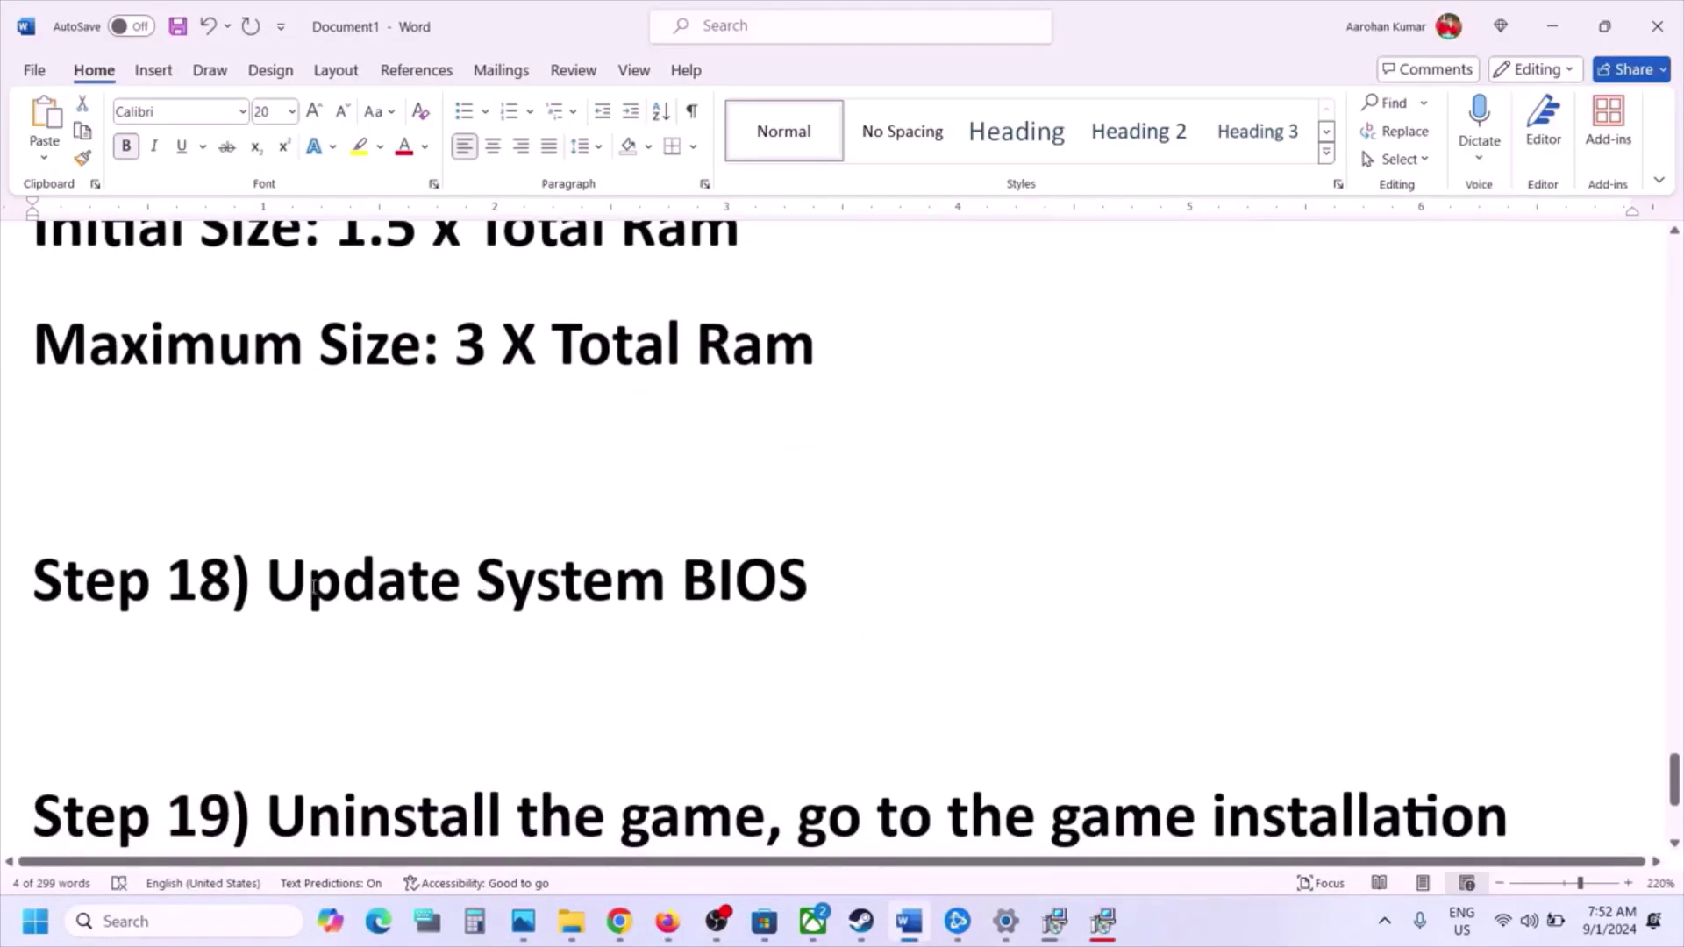
pyautogui.moveTo(314, 586); pyautogui.dragTo(925, 583)
pyautogui.scroll(1, 927, 587)
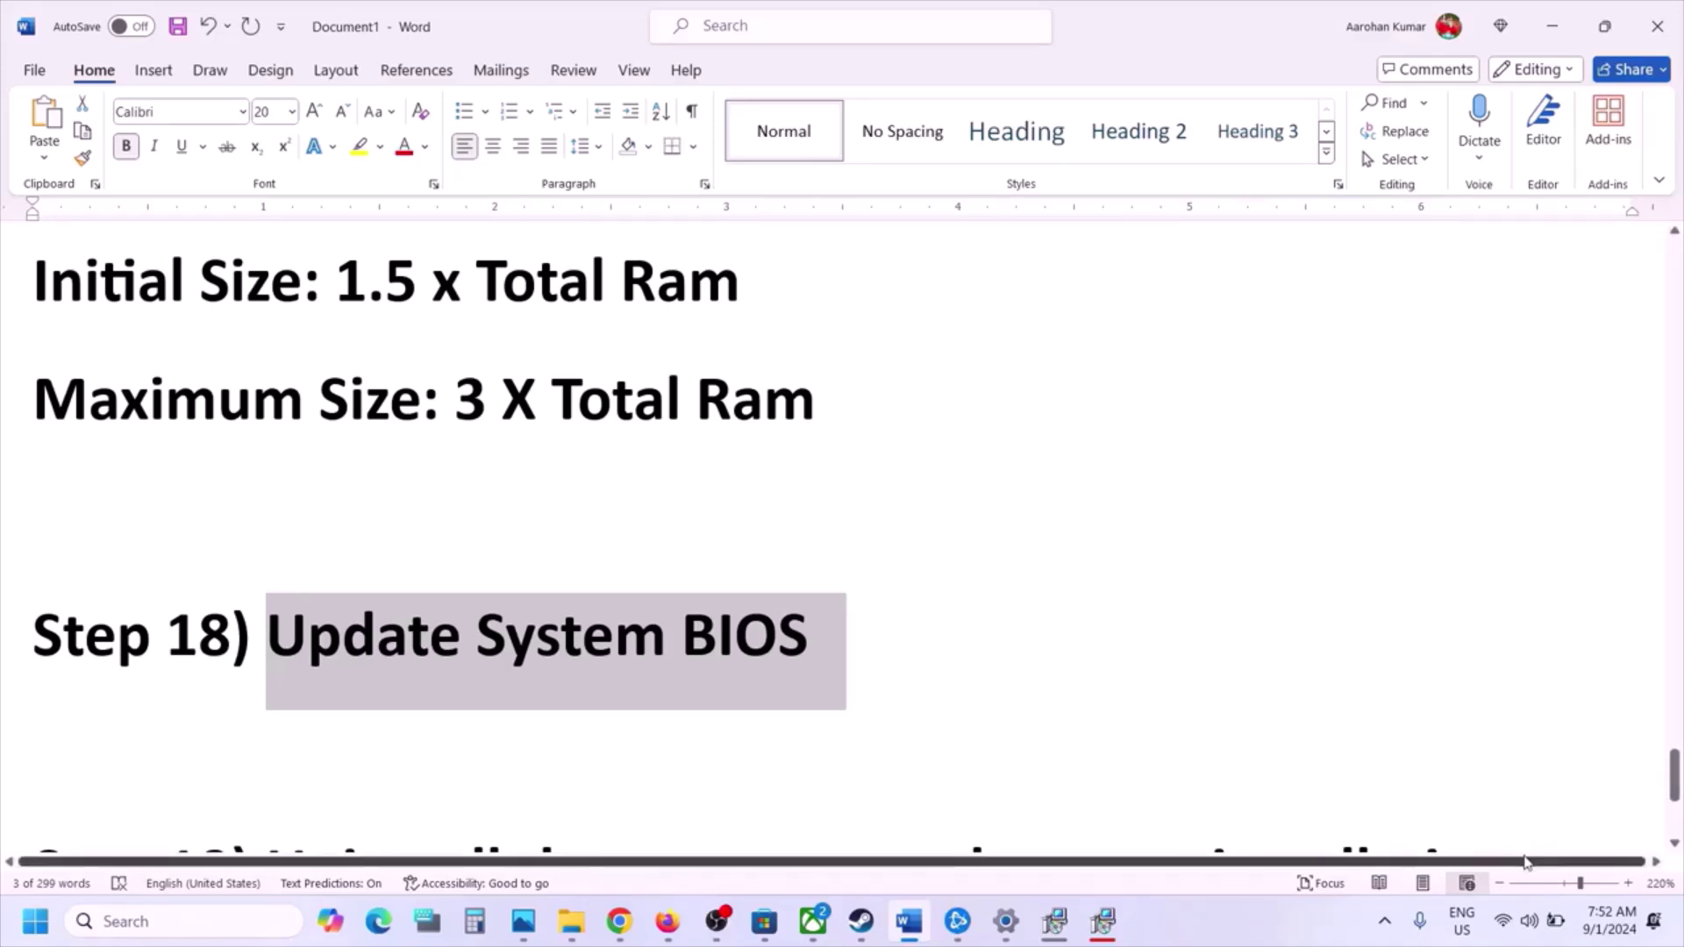
pyautogui.click(1548, 923)
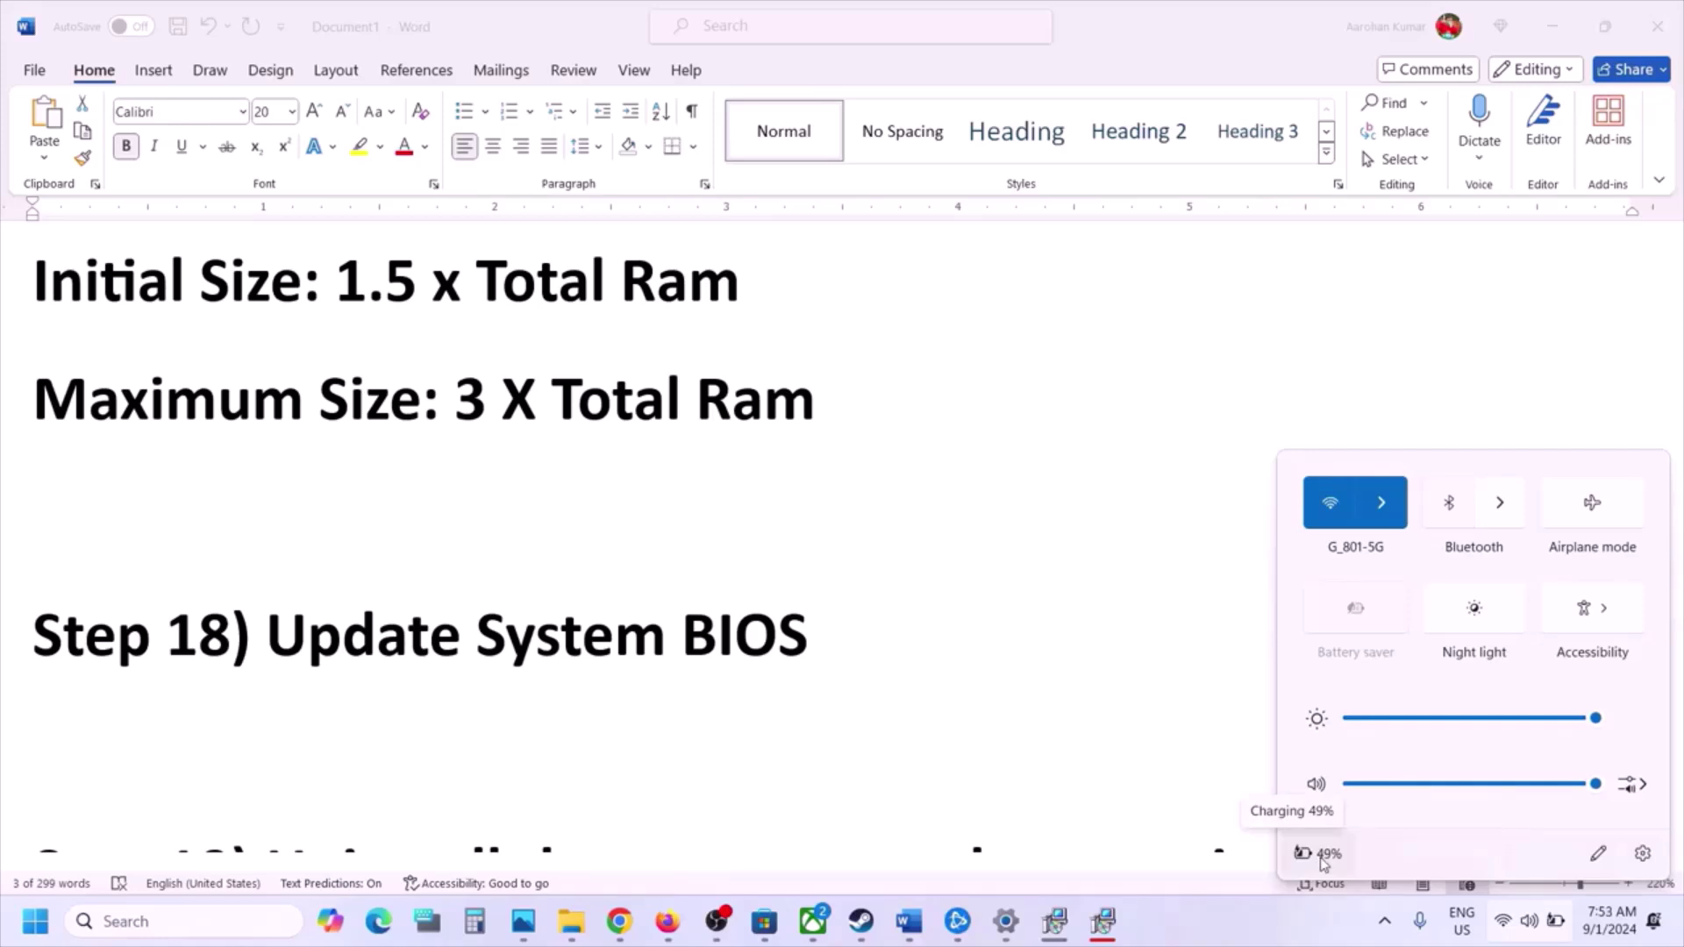
pyautogui.click(598, 664)
# Review the Step 19 reinstall instructions in Word, highlighting the C Drive and another SSD as install locations
pyautogui.scroll(-5, 596, 666)
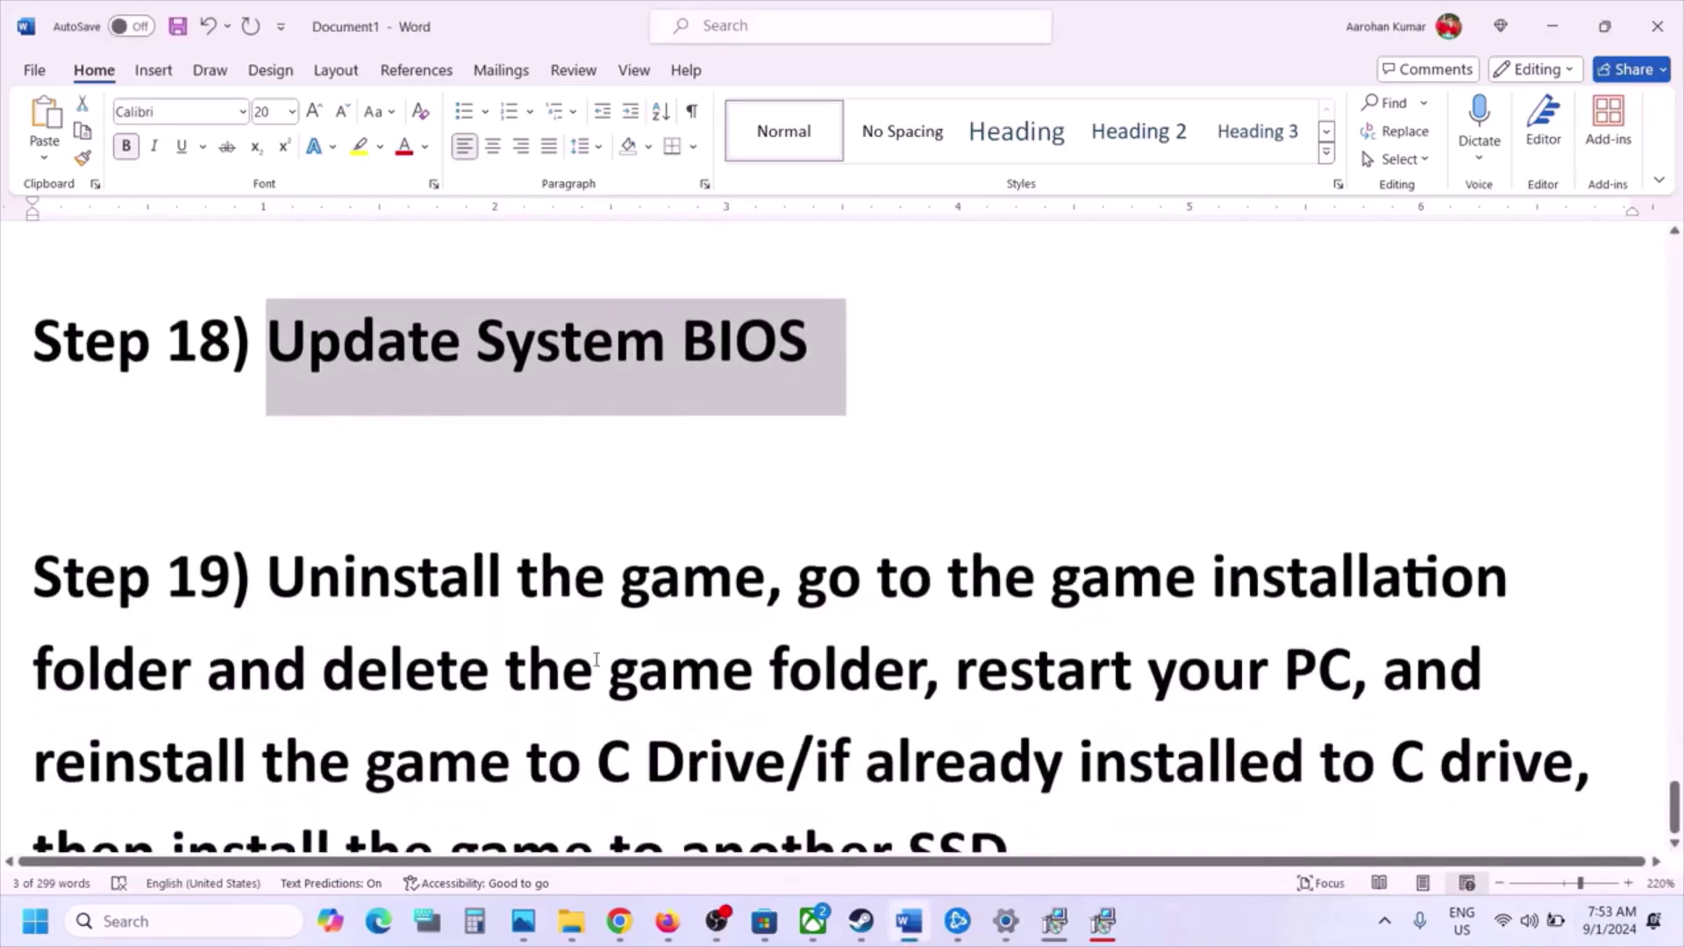
pyautogui.moveTo(266, 498); pyautogui.dragTo(1035, 763)
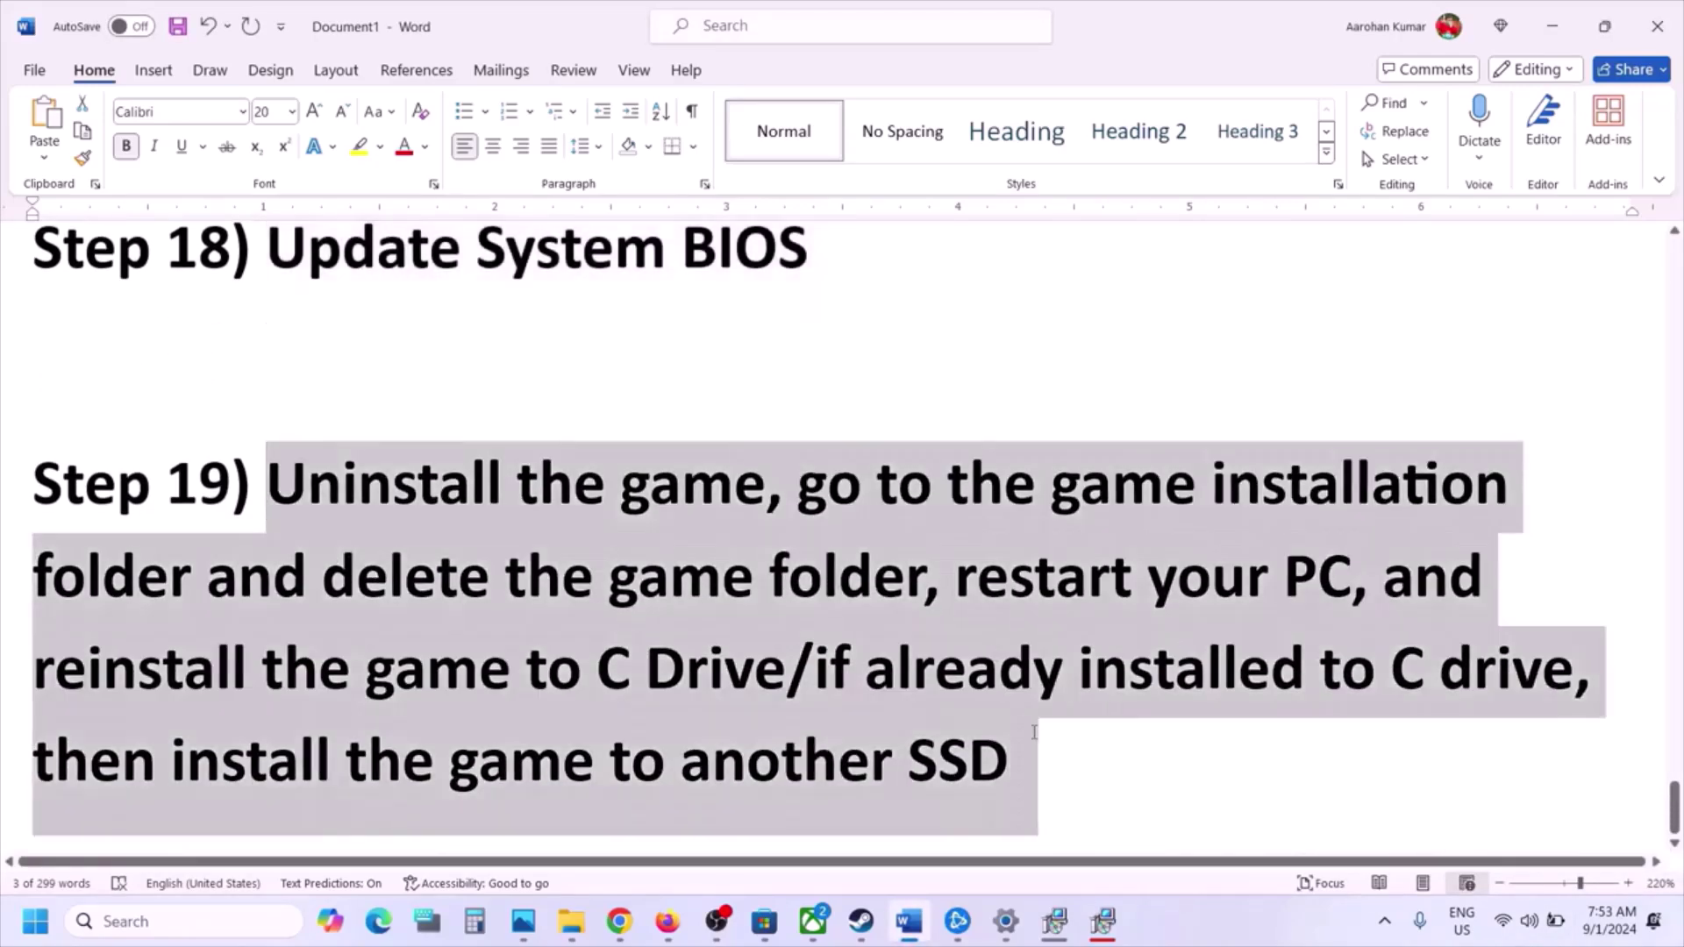
pyautogui.click(989, 758)
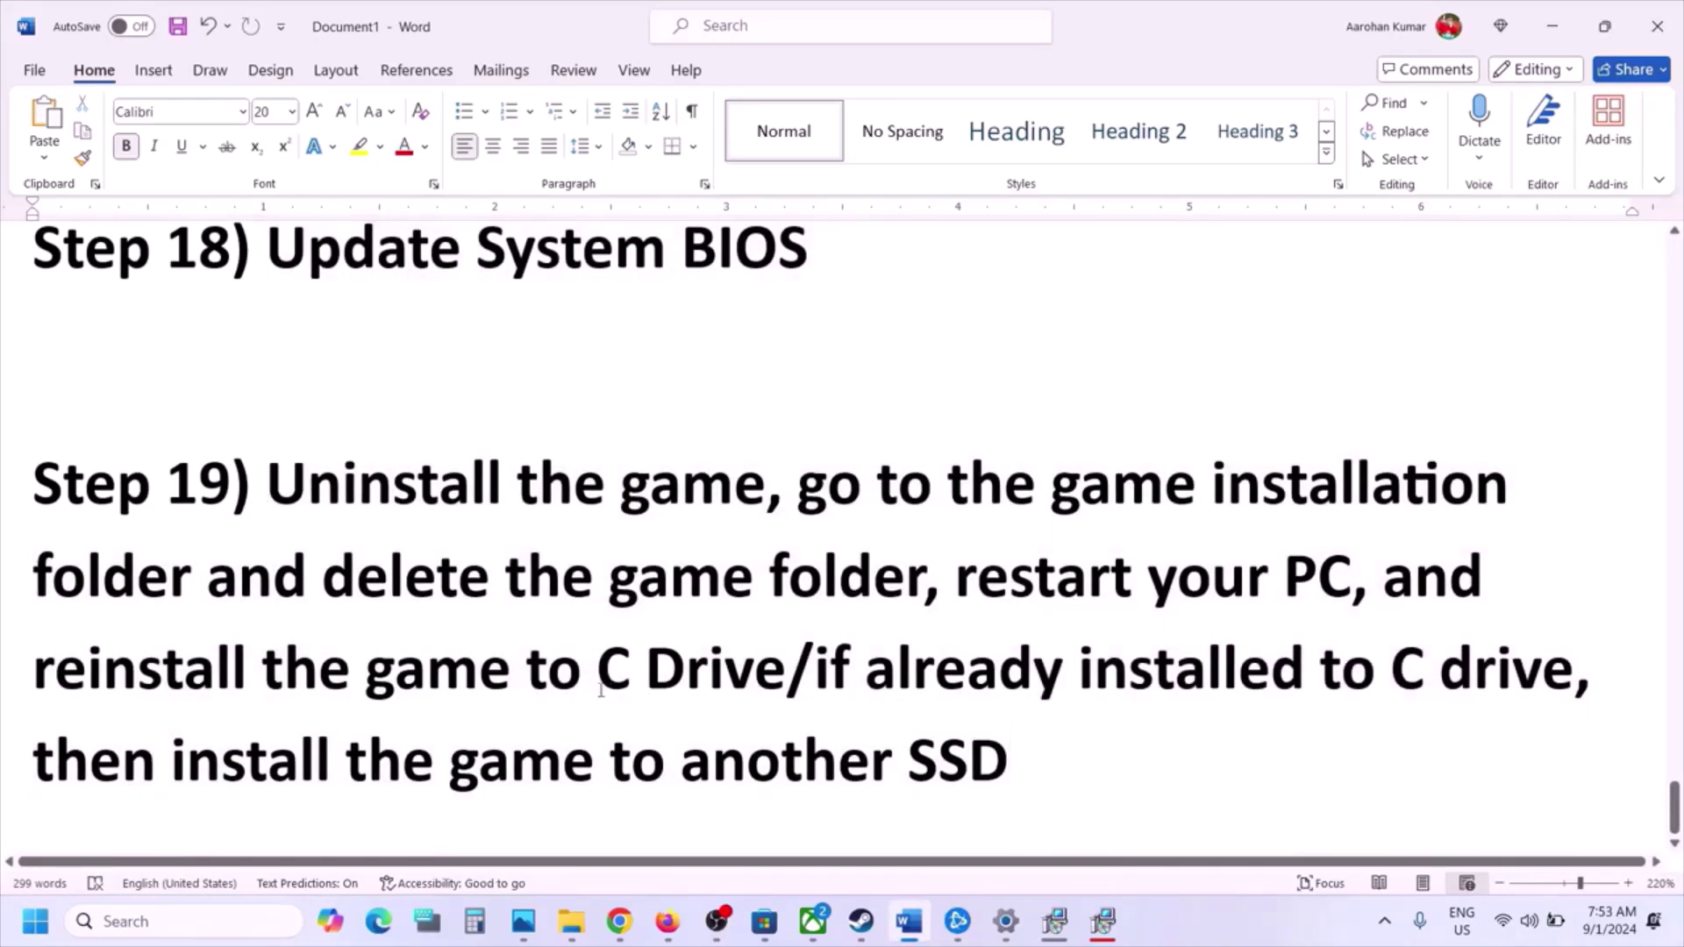
pyautogui.moveTo(585, 684); pyautogui.dragTo(709, 676)
pyautogui.moveTo(886, 772); pyautogui.dragTo(1039, 765)
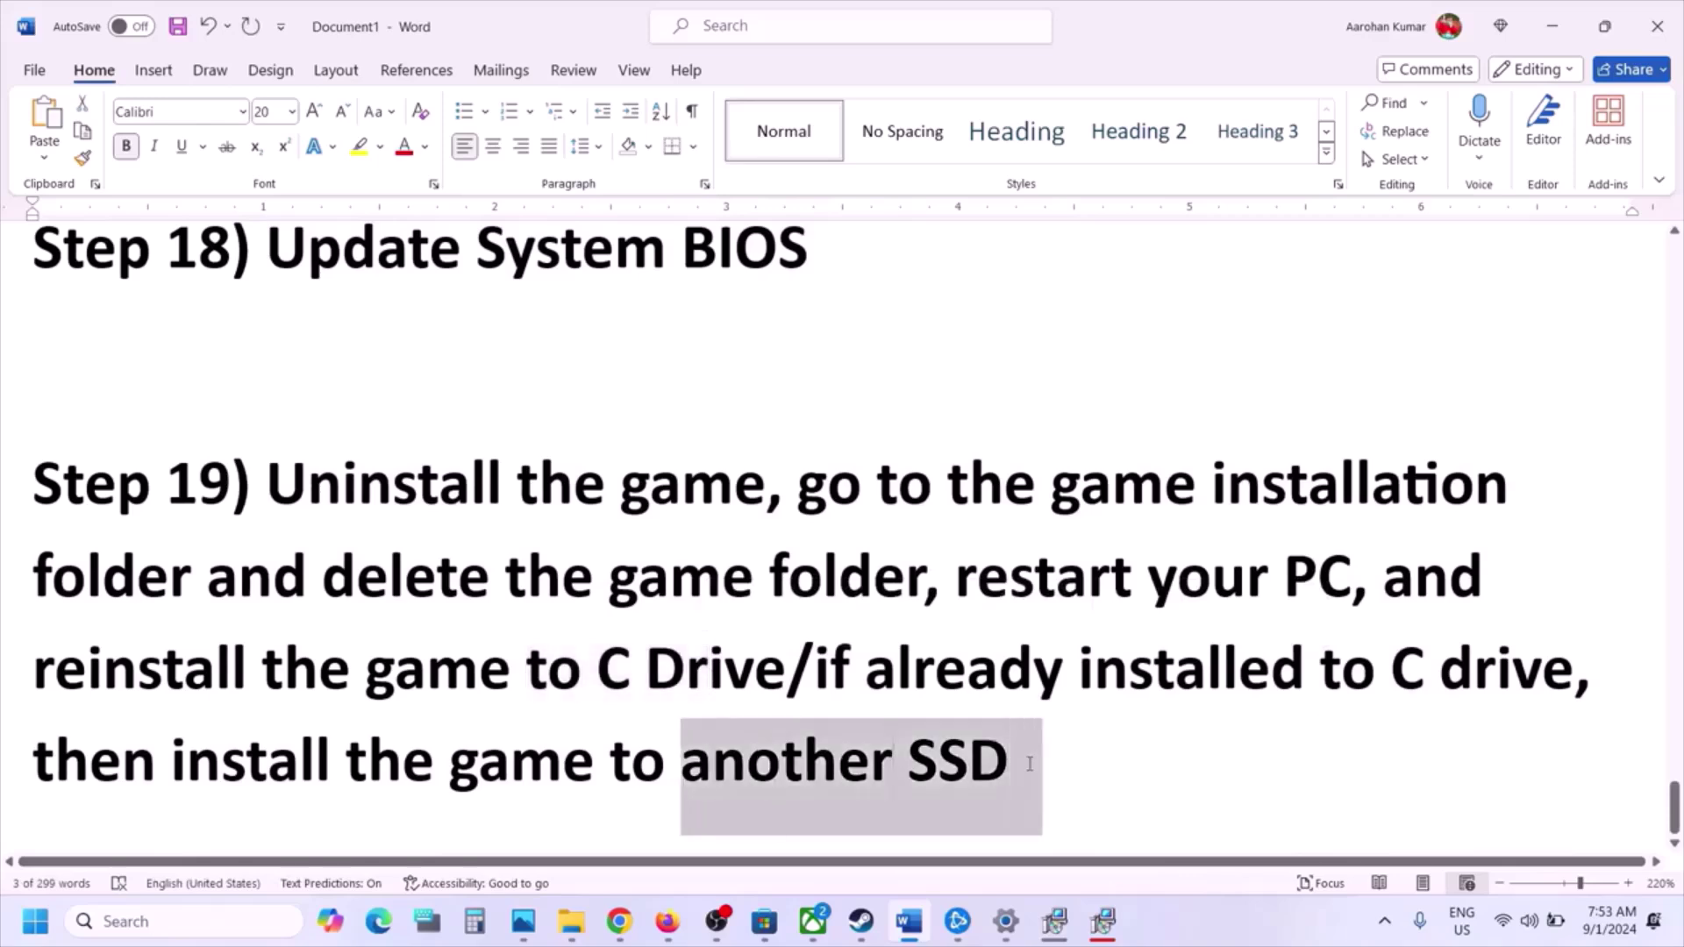
# Switch to Steam and show the Uninstall option for Call of Duty without running it
pyautogui.click(858, 925)
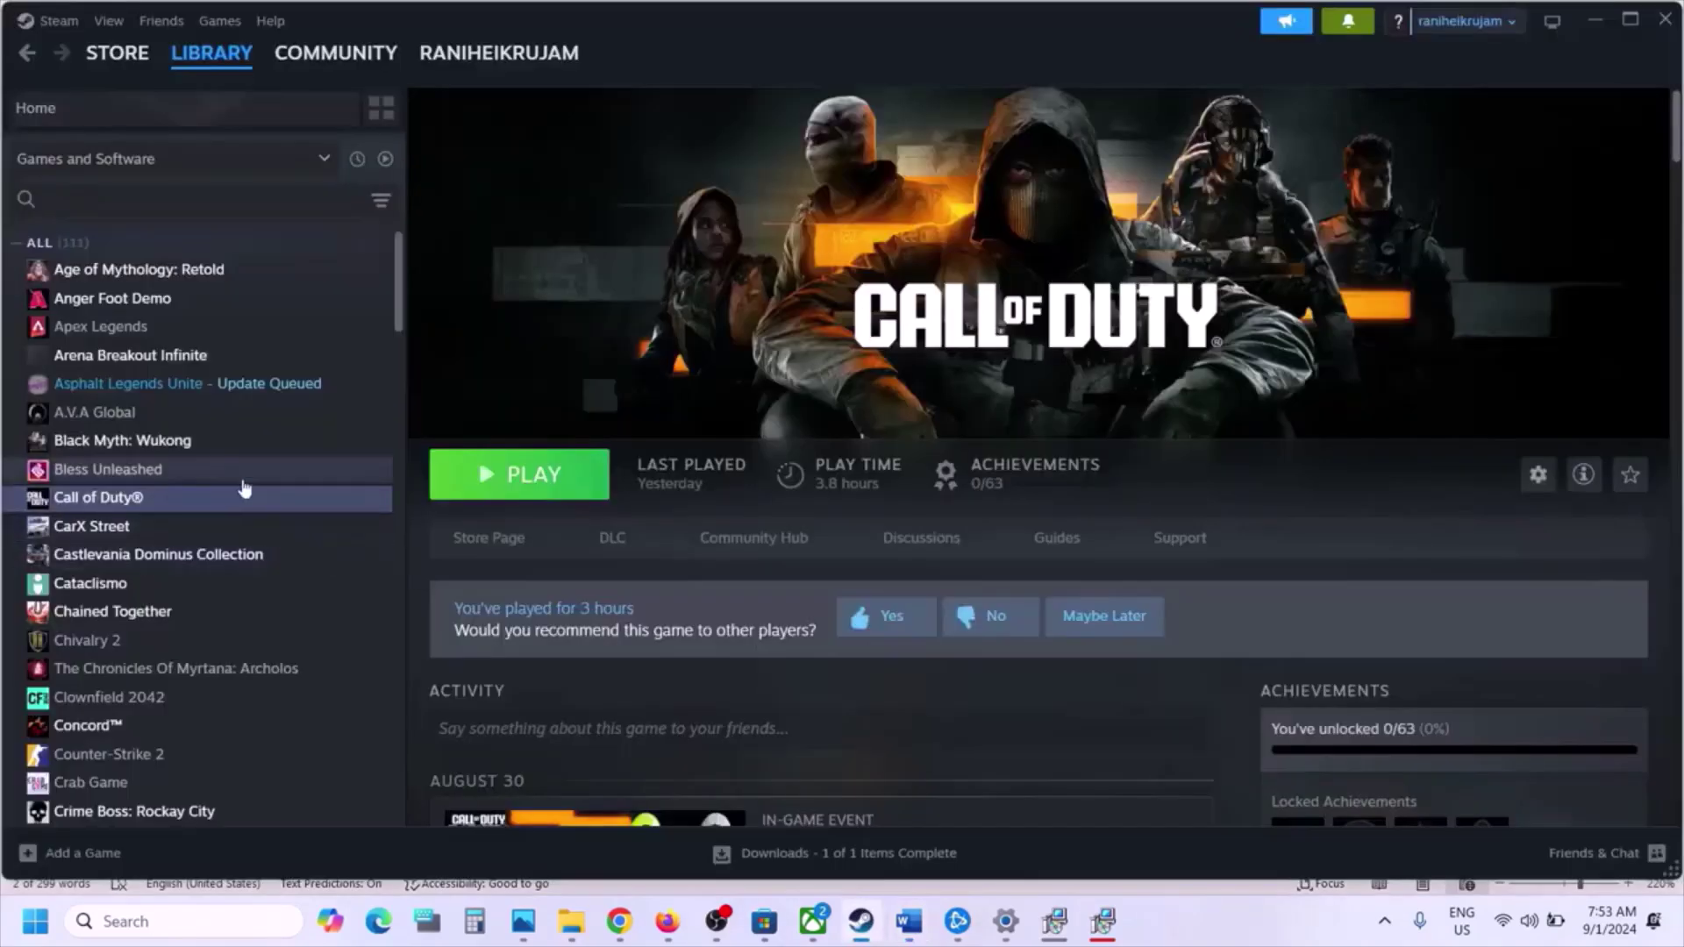
pyautogui.rightClick(199, 500)
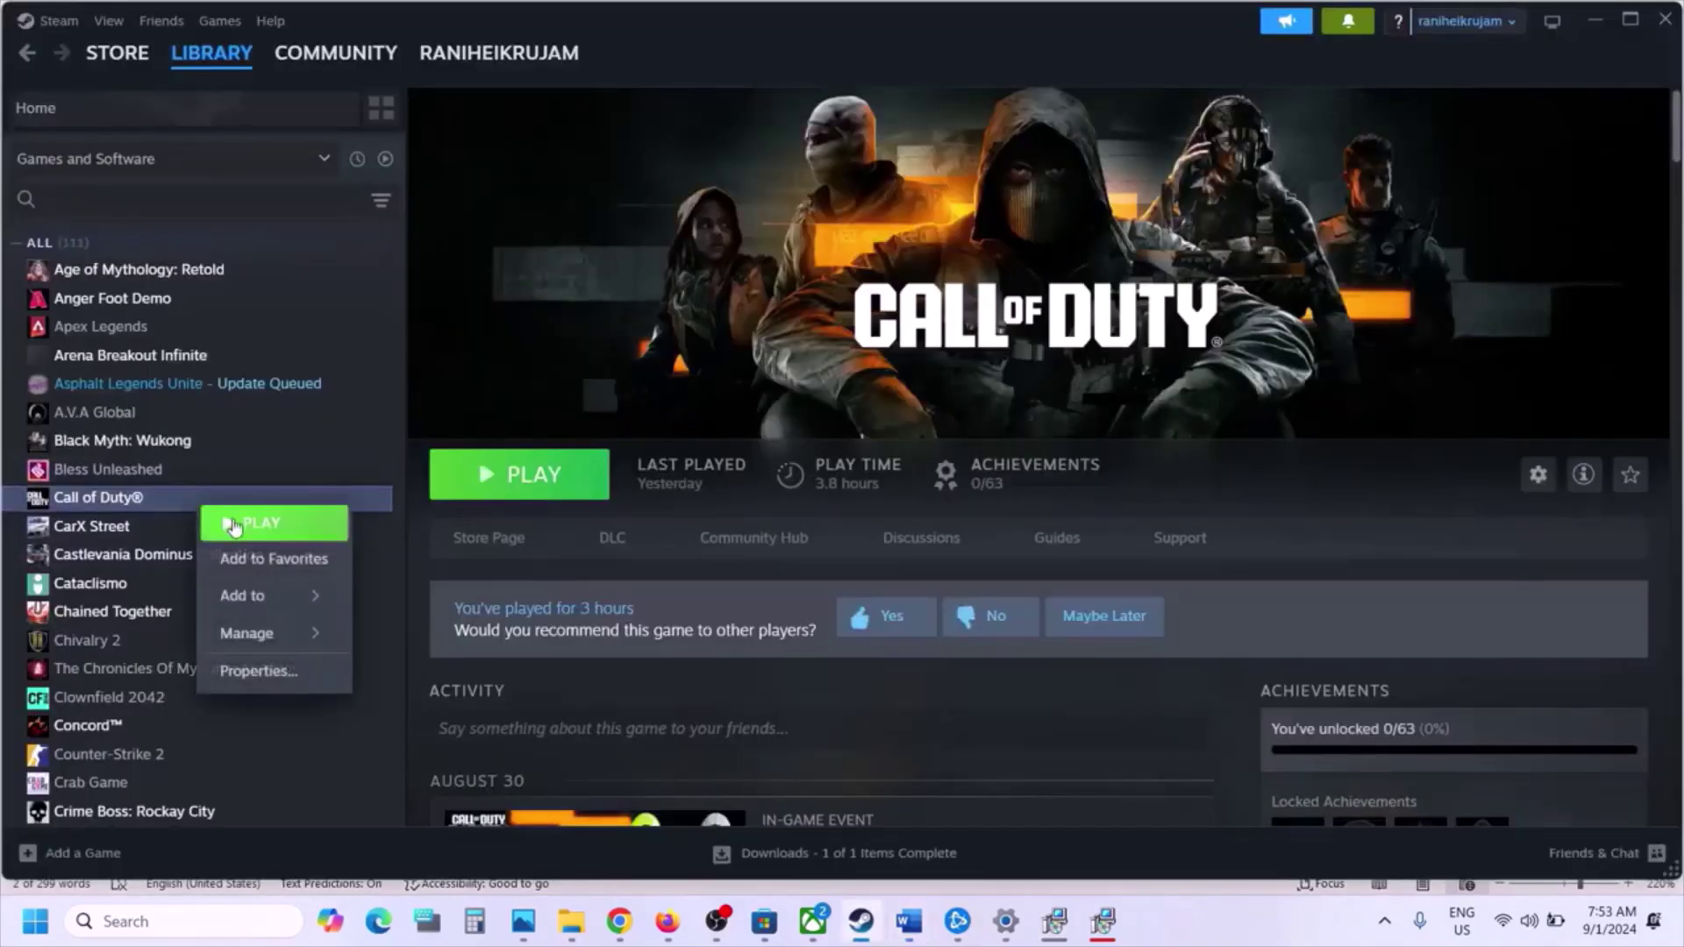
pyautogui.moveTo(265, 634)
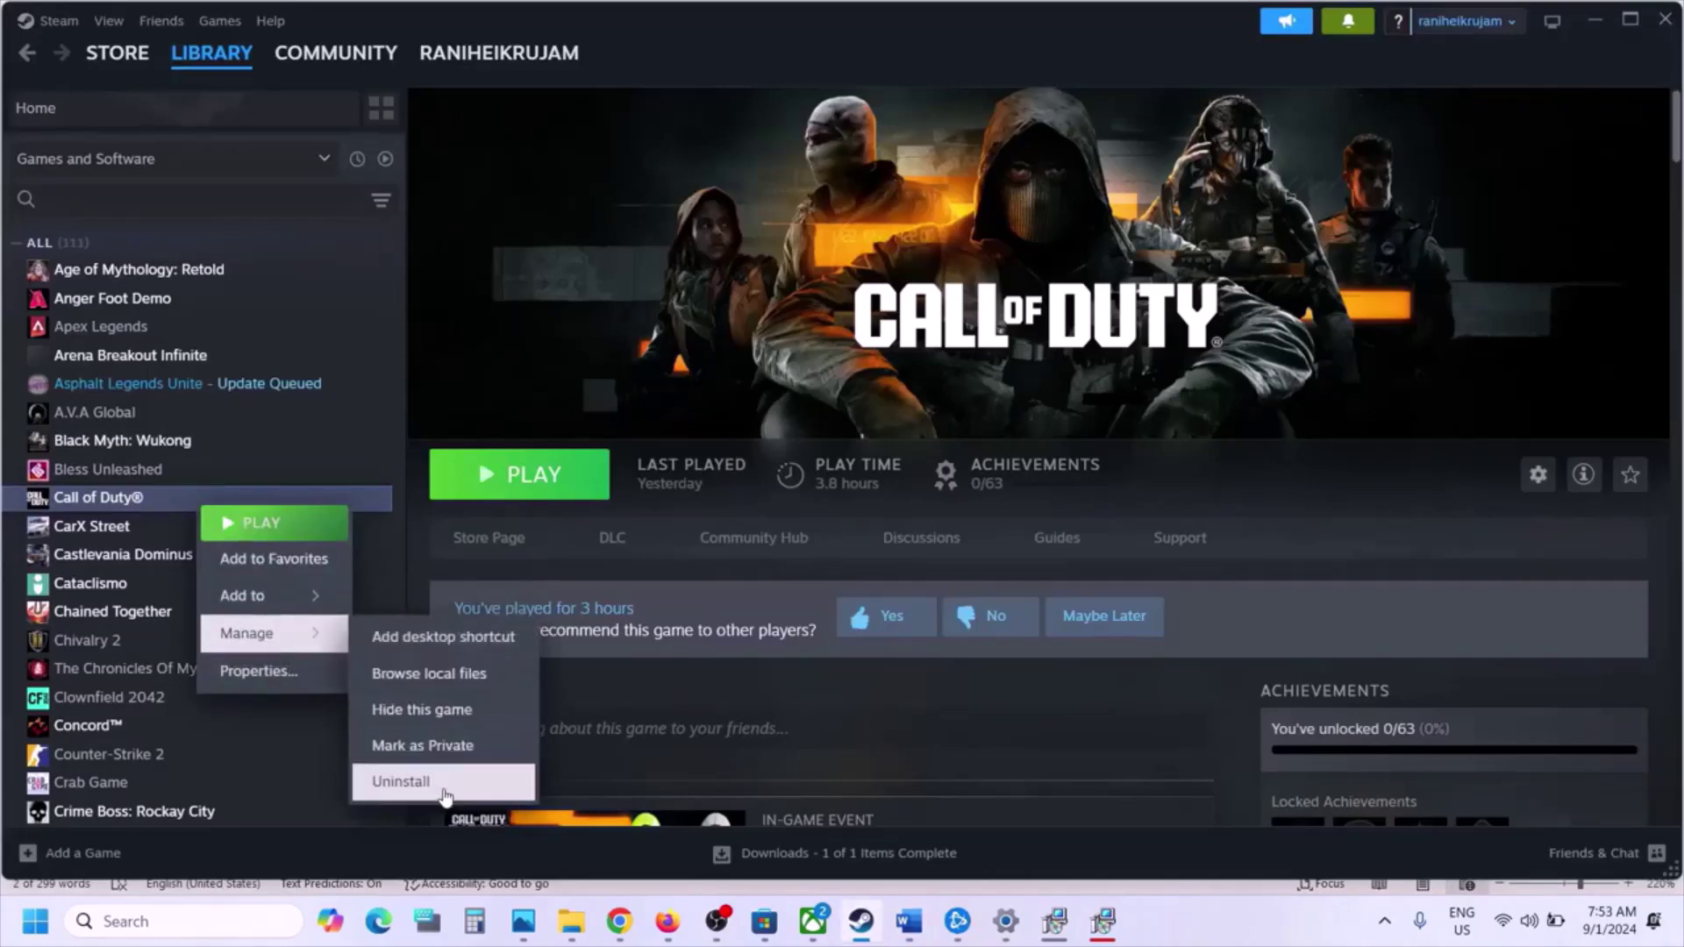
# Highlight Step 19's folder deletion, PC restart and reinstall instructions in Word, and return to the Call of Duty page in Steam
pyautogui.click(909, 921)
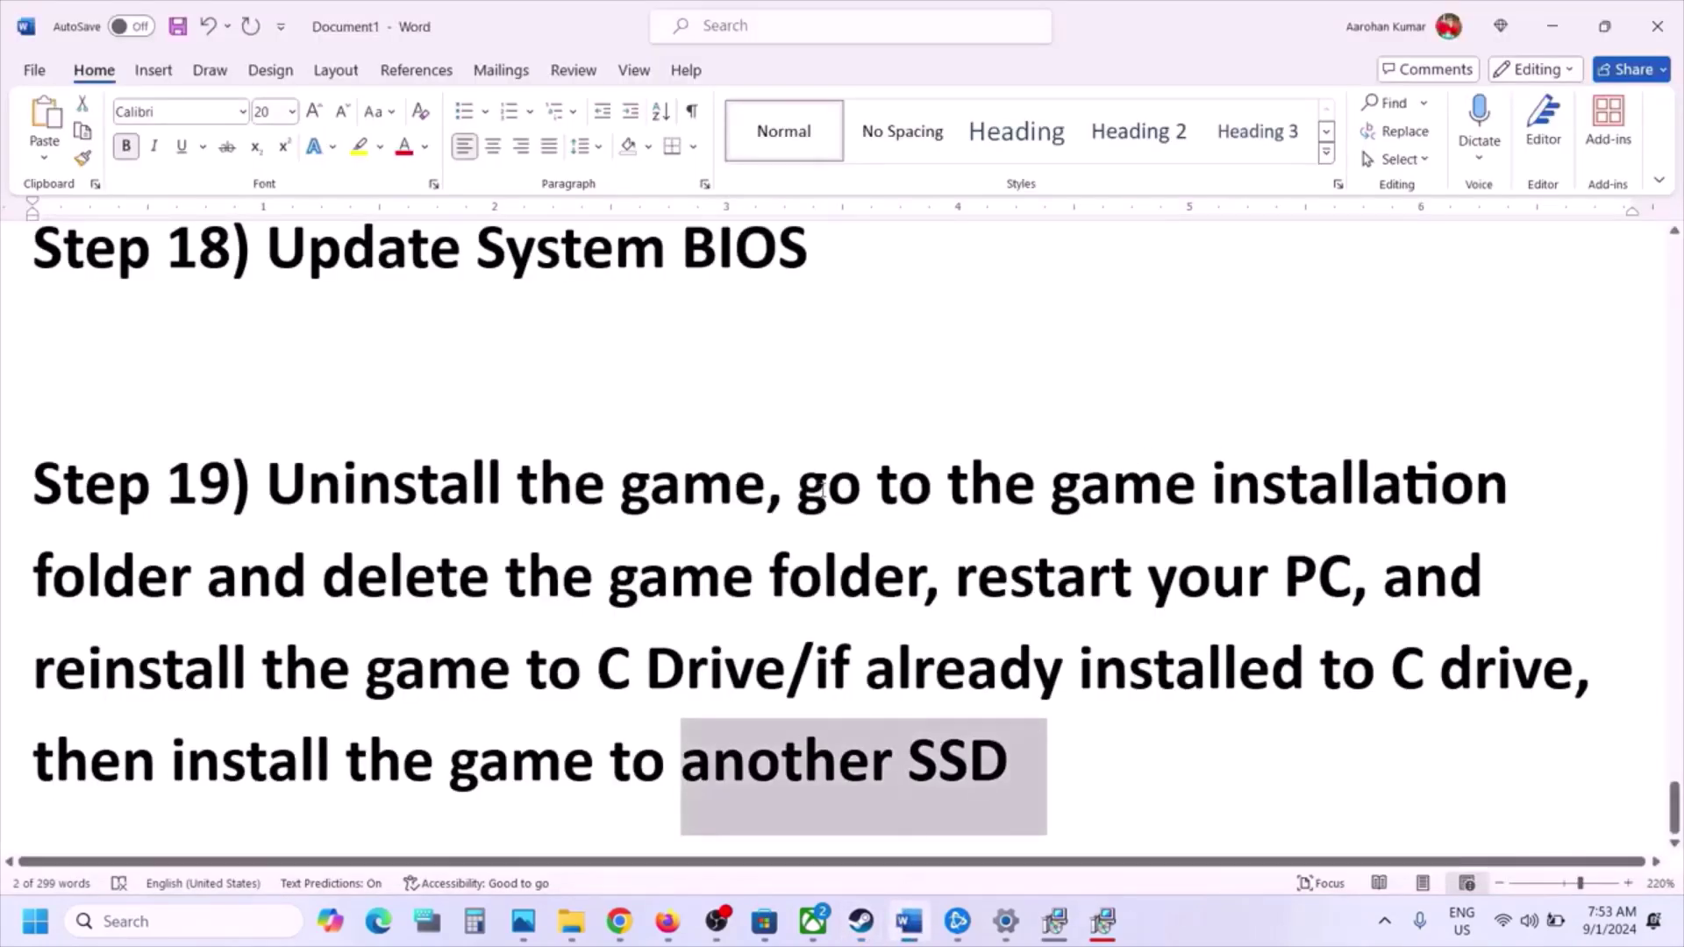
pyautogui.moveTo(798, 484); pyautogui.dragTo(1349, 583)
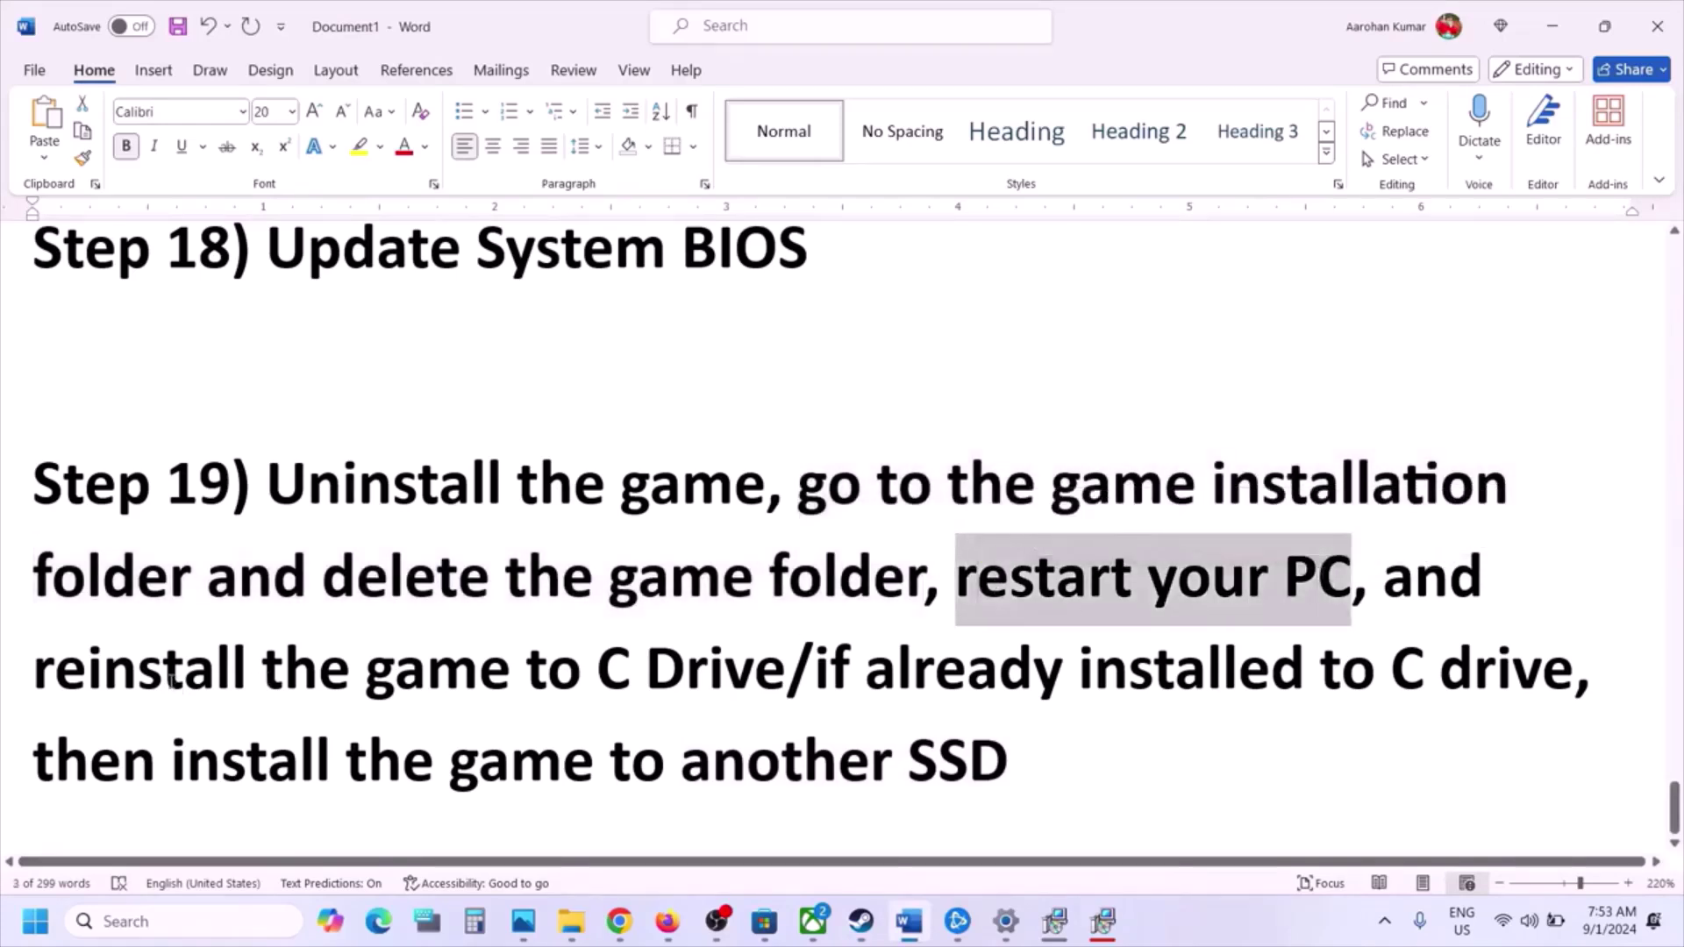
pyautogui.moveTo(169, 680); pyautogui.dragTo(765, 689)
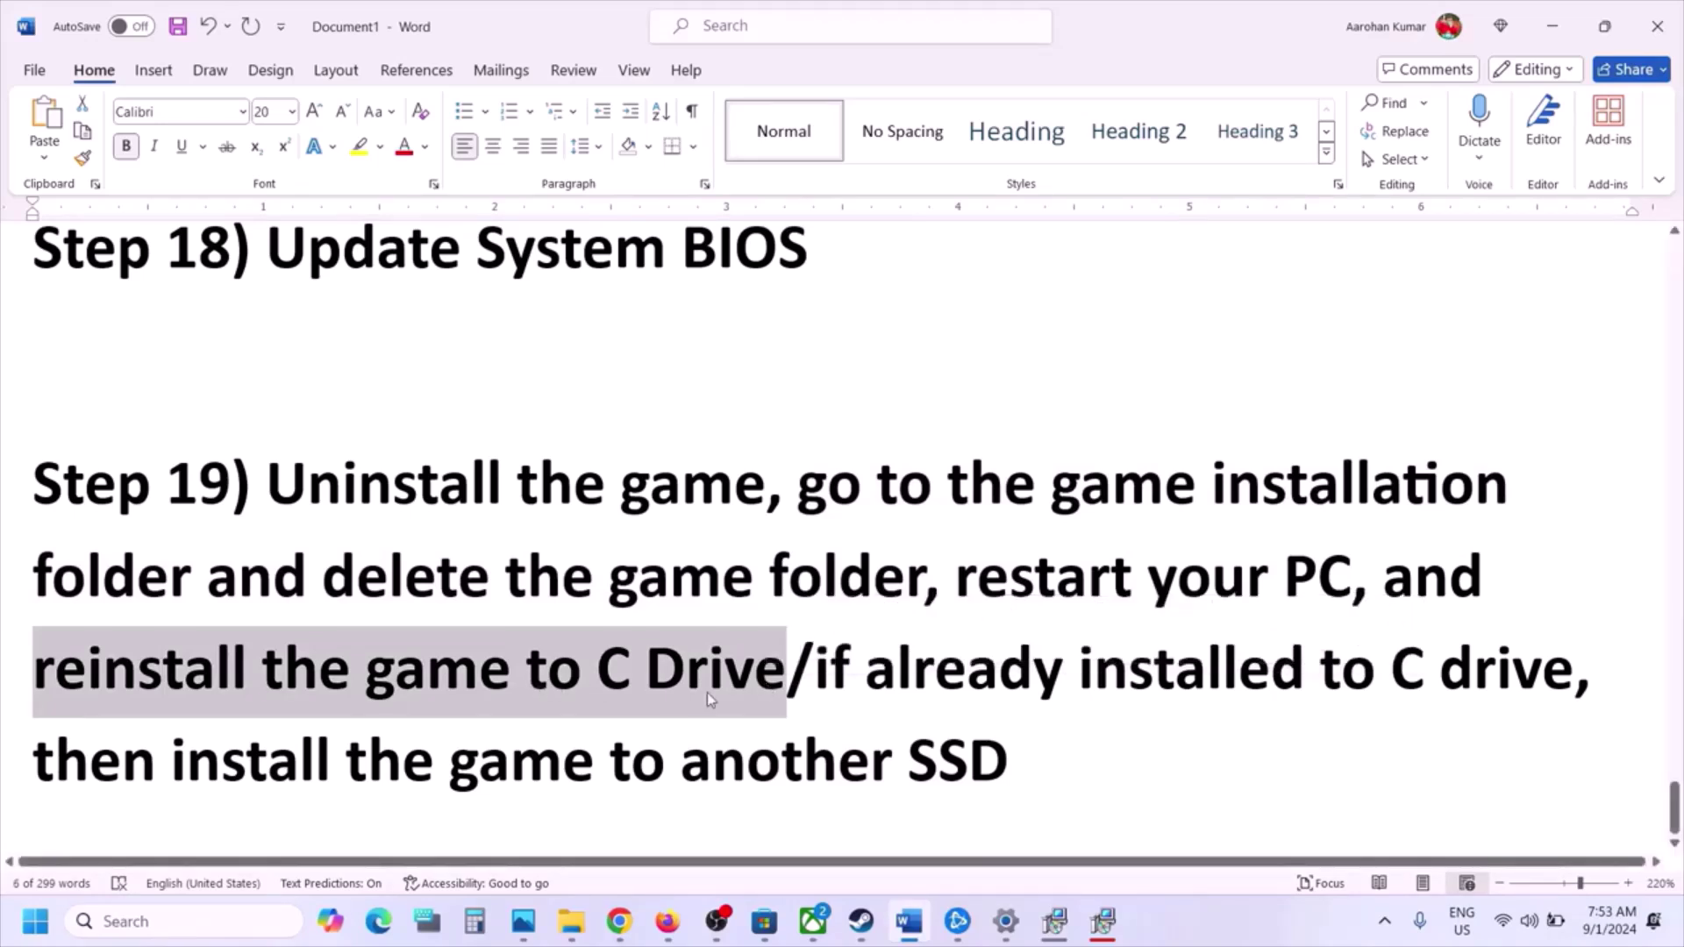
pyautogui.moveTo(863, 676); pyautogui.dragTo(1040, 747)
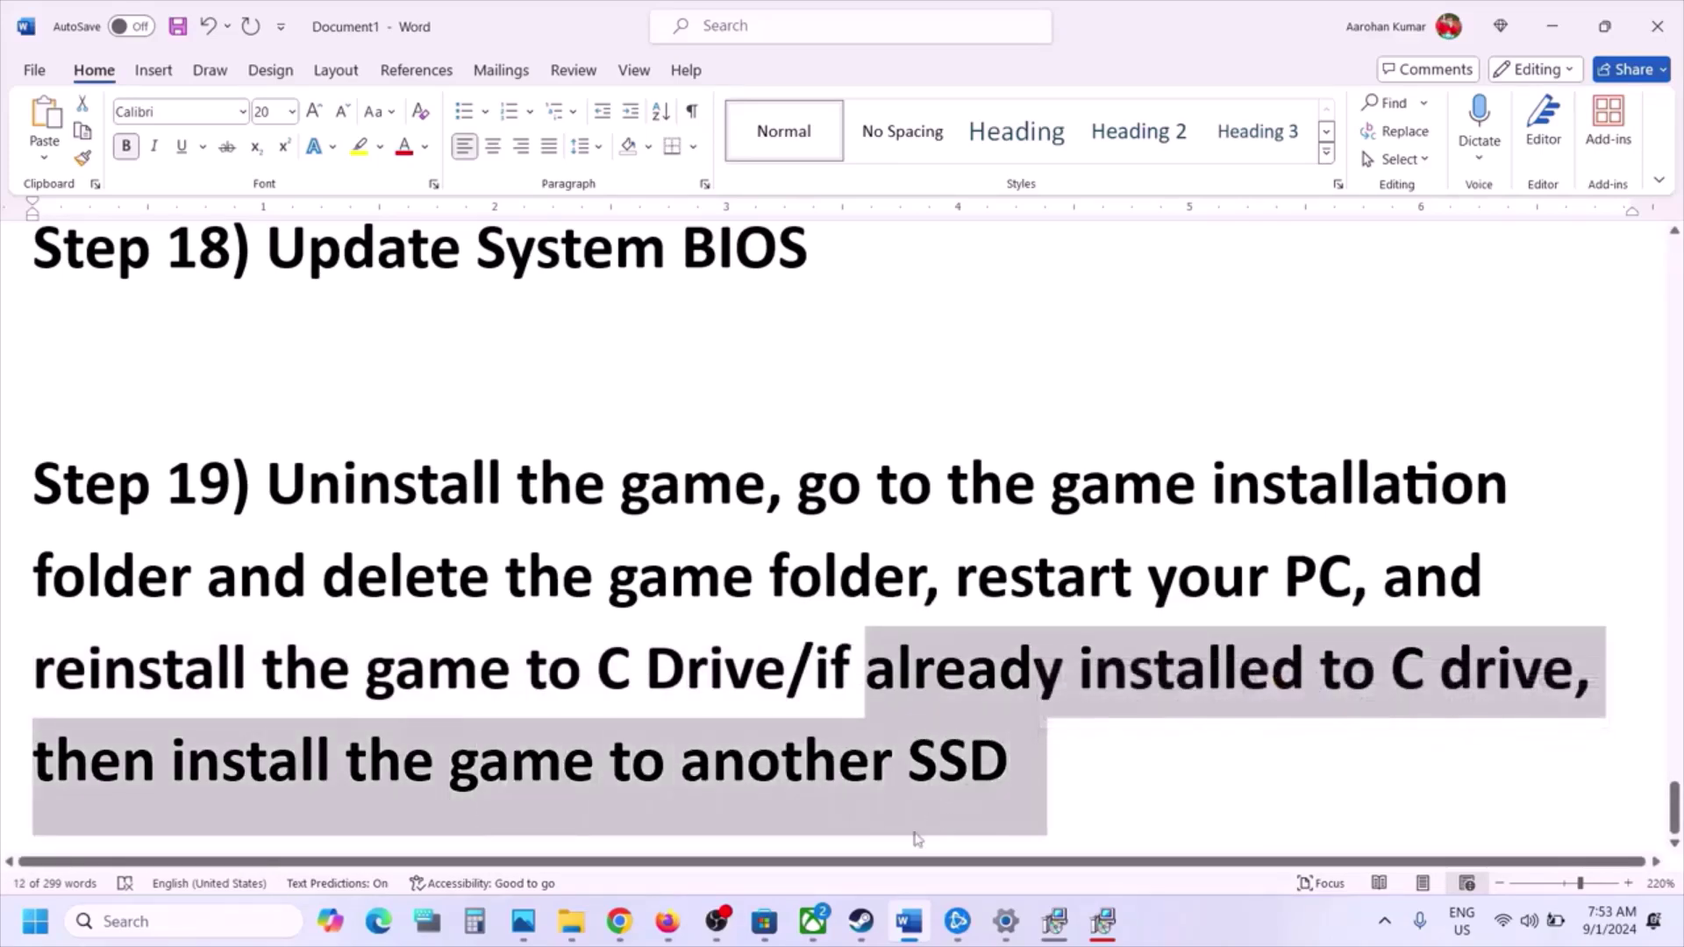
pyautogui.click(858, 924)
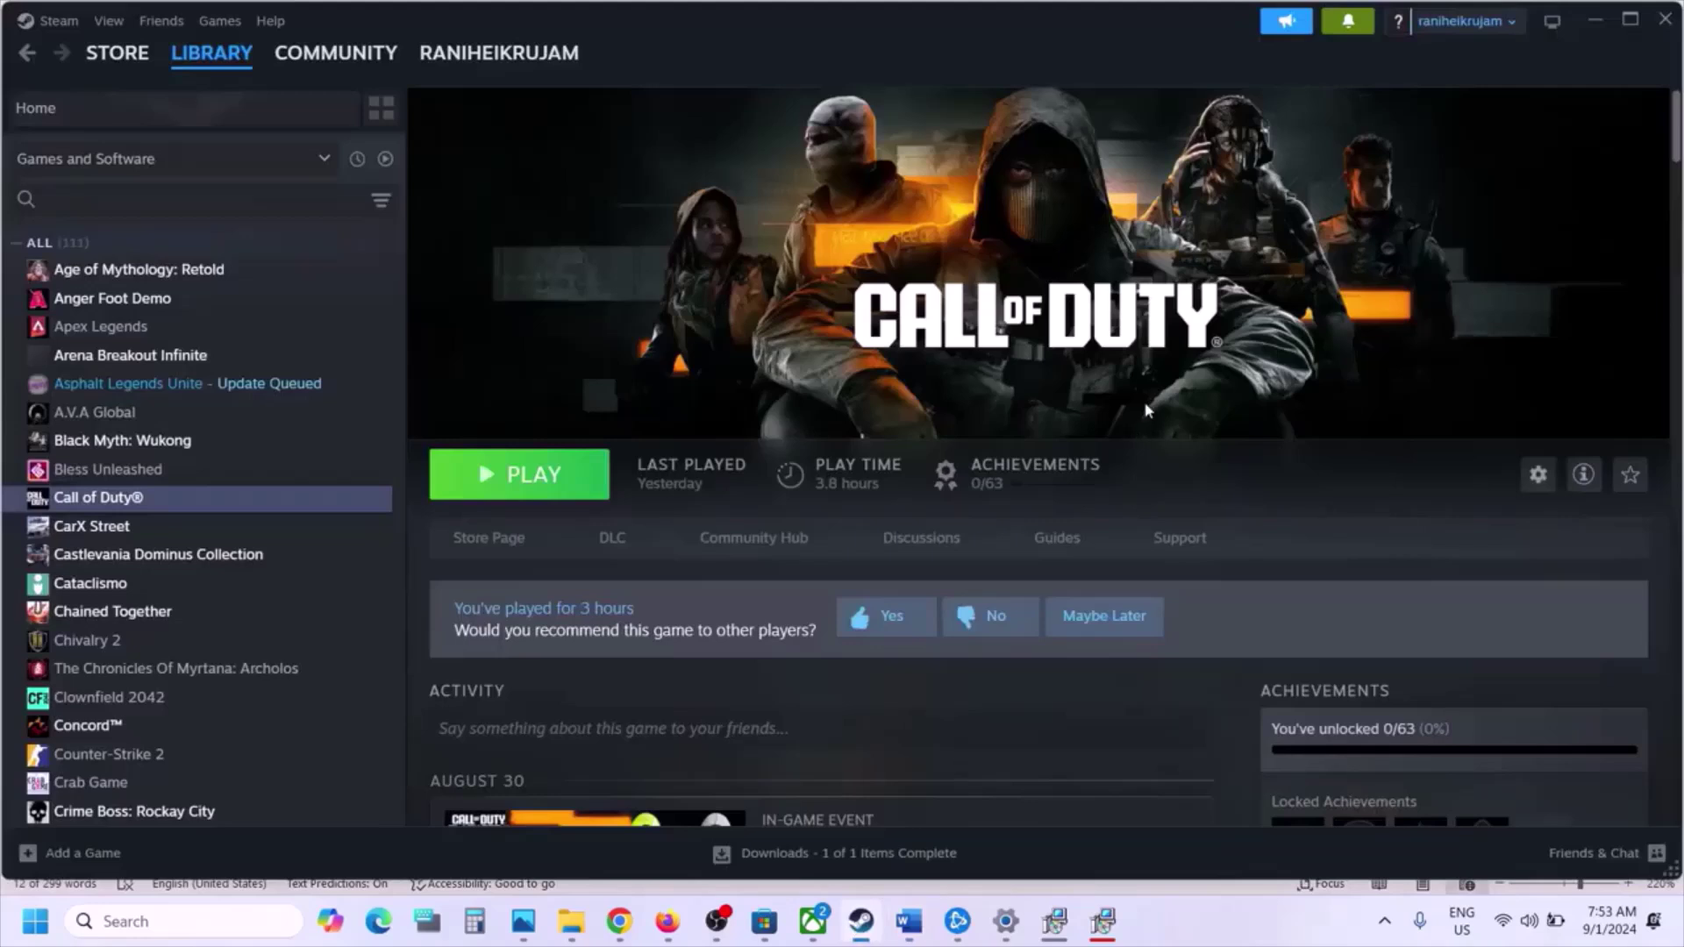